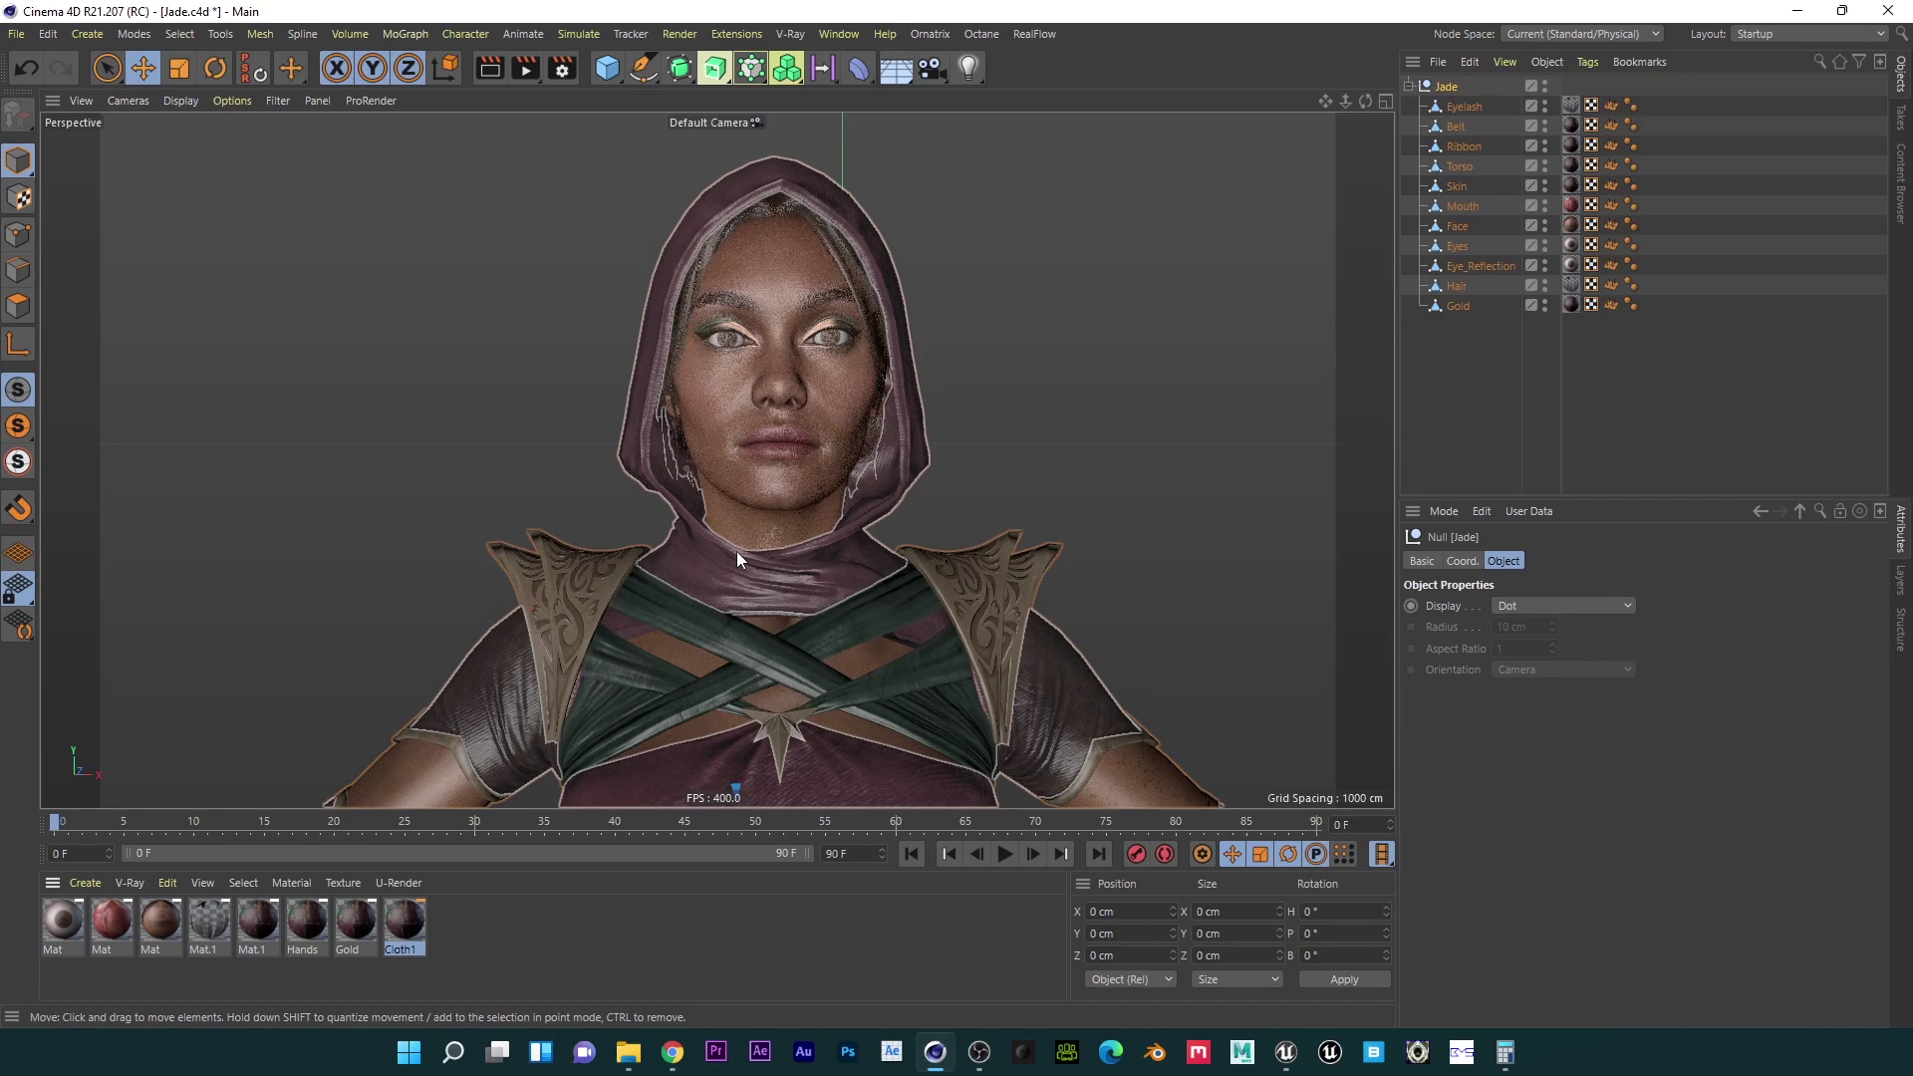
Step: Examine the hooded Jade character model from the front, side and back, from head to legs
{"action": "right_click_drag", "start_coordinate": [737, 552], "coordinate": [691, 629], "text": "alt"}
{"action": "middle_click_drag", "start_coordinate": [691, 629], "coordinate": [672, 219], "text": "alt"}
{"action": "left_click_drag", "start_coordinate": [662, 319], "coordinate": [809, 328], "text": "alt"}
{"action": "middle_click_drag", "start_coordinate": [571, 474], "coordinate": [555, 249], "text": "alt"}
{"action": "left_click_drag", "start_coordinate": [553, 349], "coordinate": [530, 279], "text": "alt"}
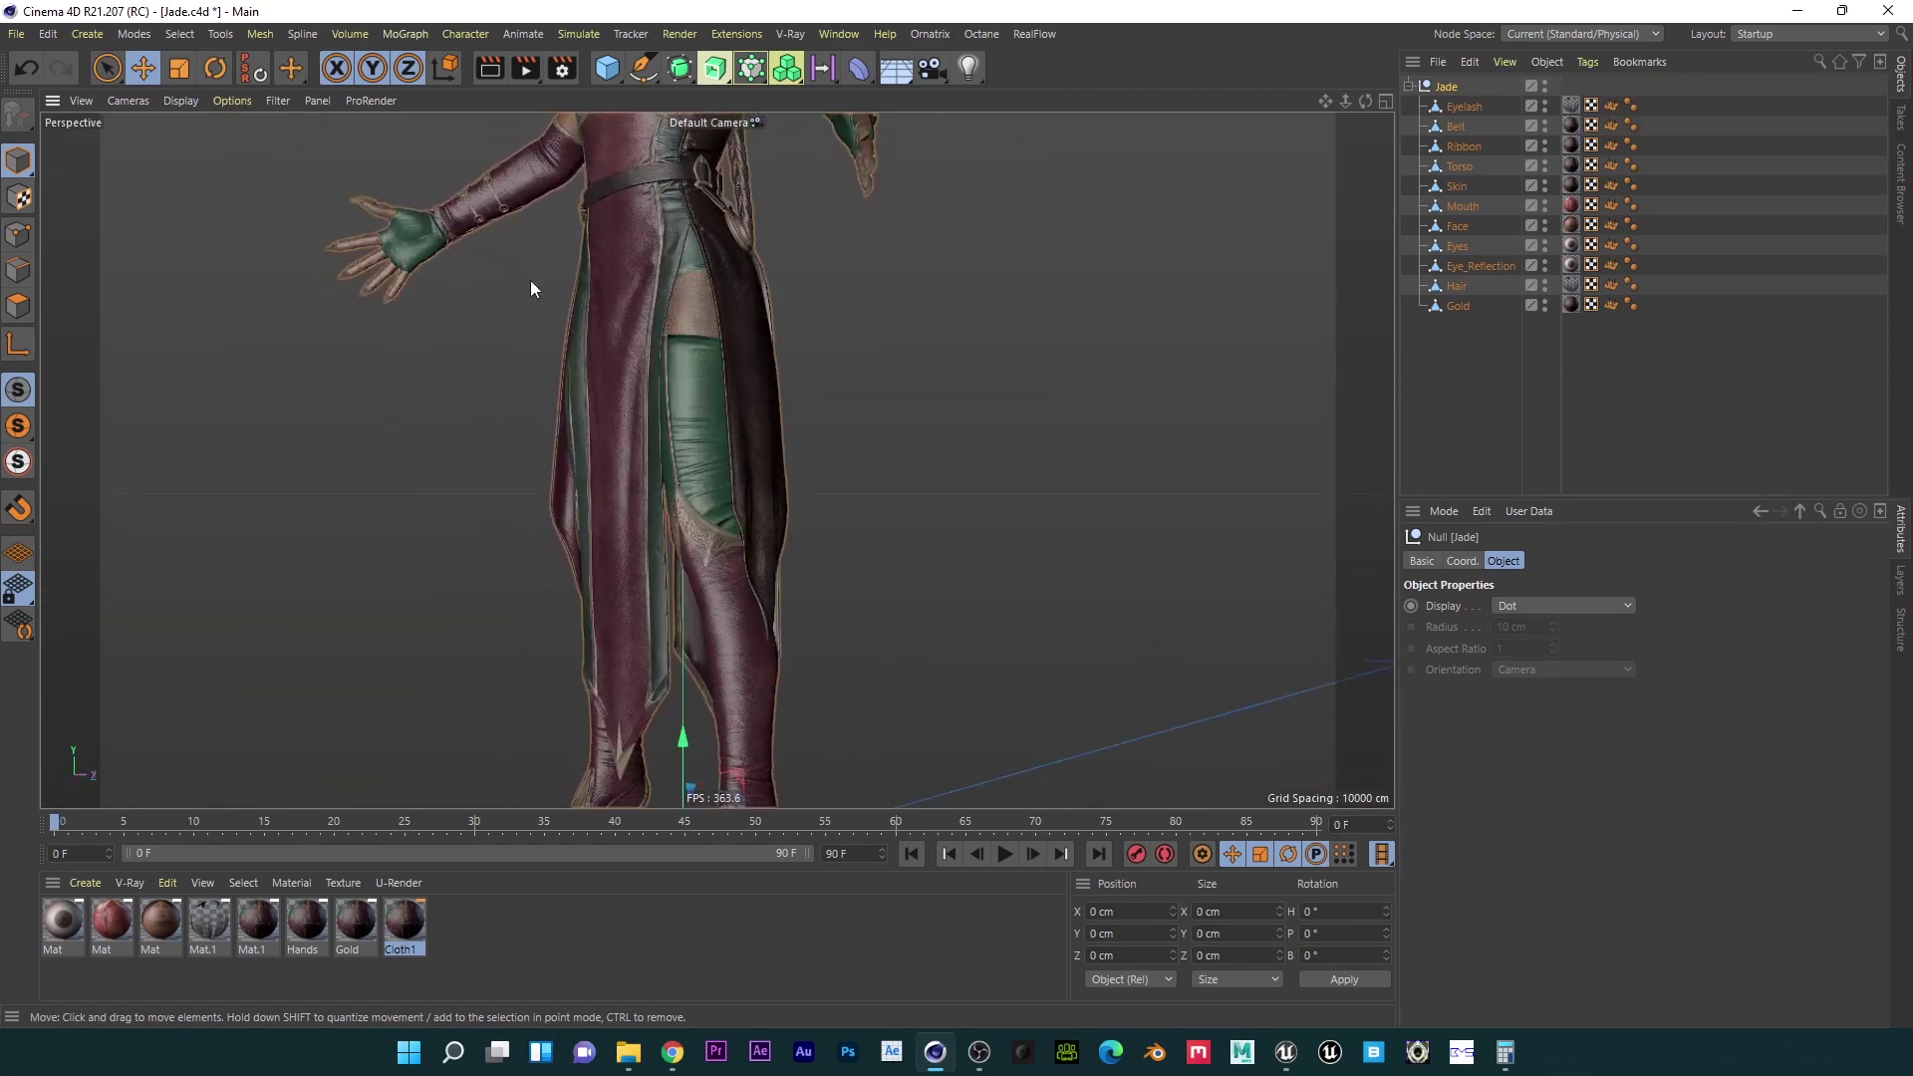
{"action": "left_click_drag", "start_coordinate": [681, 451], "coordinate": [556, 315], "text": "alt"}
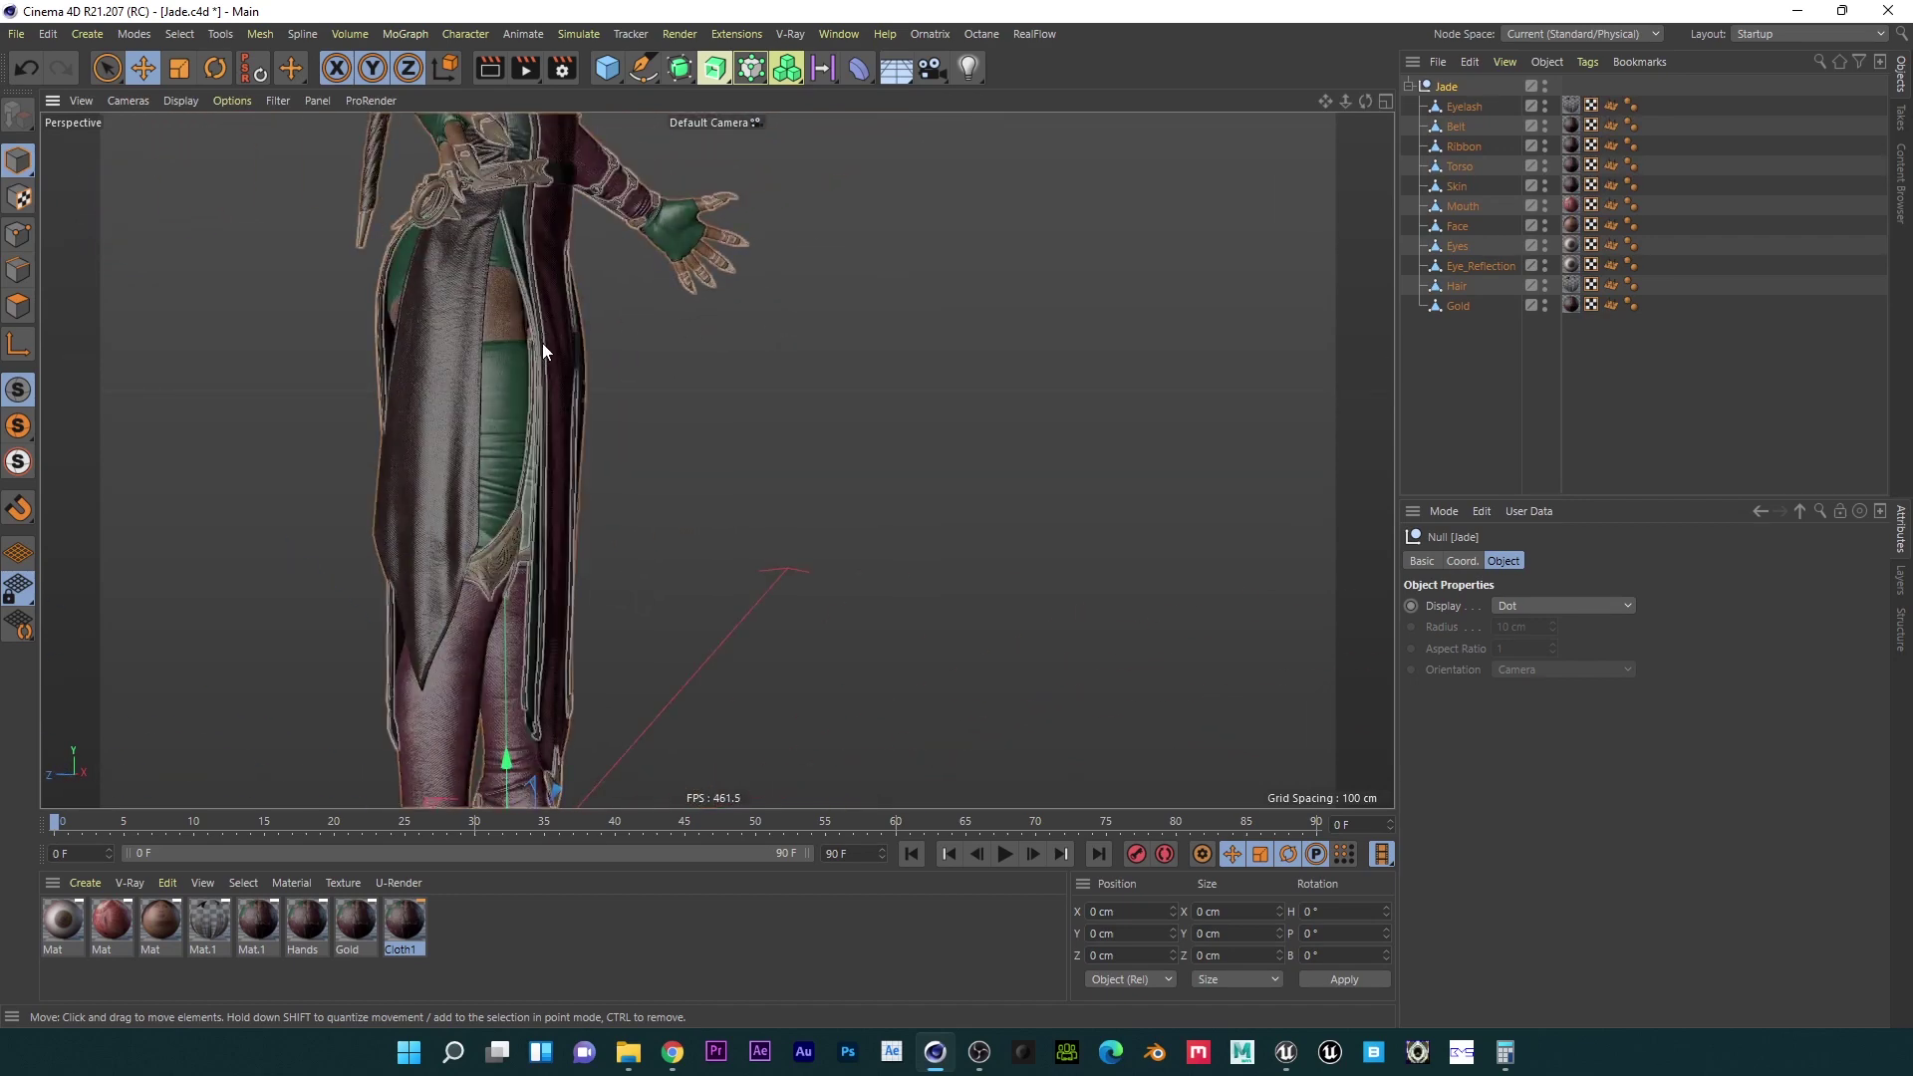
{"action": "left_click_drag", "start_coordinate": [532, 339], "coordinate": [299, 317], "text": "alt"}
{"action": "left_click_drag", "start_coordinate": [504, 266], "coordinate": [504, 461], "text": "alt"}
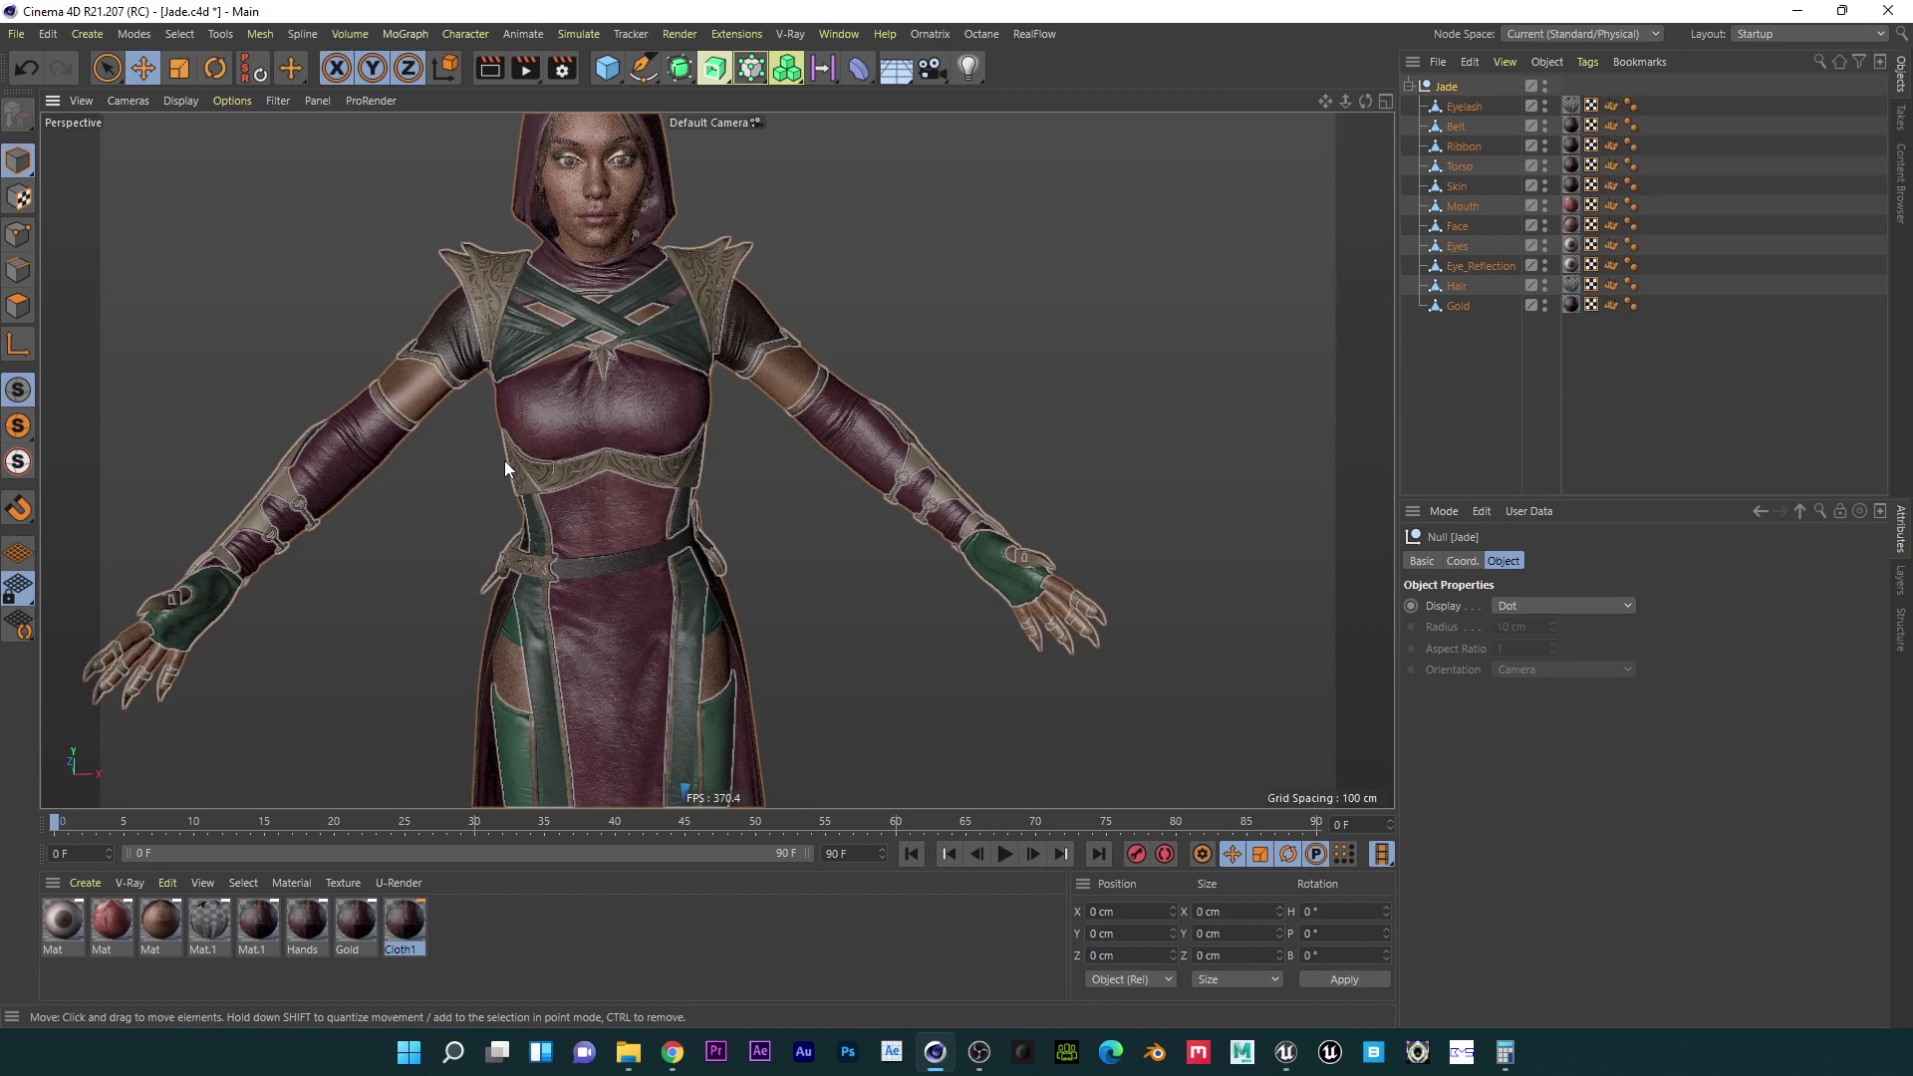
{"action": "left_click_drag", "start_coordinate": [504, 460], "coordinate": [560, 390], "text": "alt"}
Step: Export the character as an FBX file named "Jade for Mixamo" using the existing export settings
{"action": "left_click", "coordinate": [20, 35]}
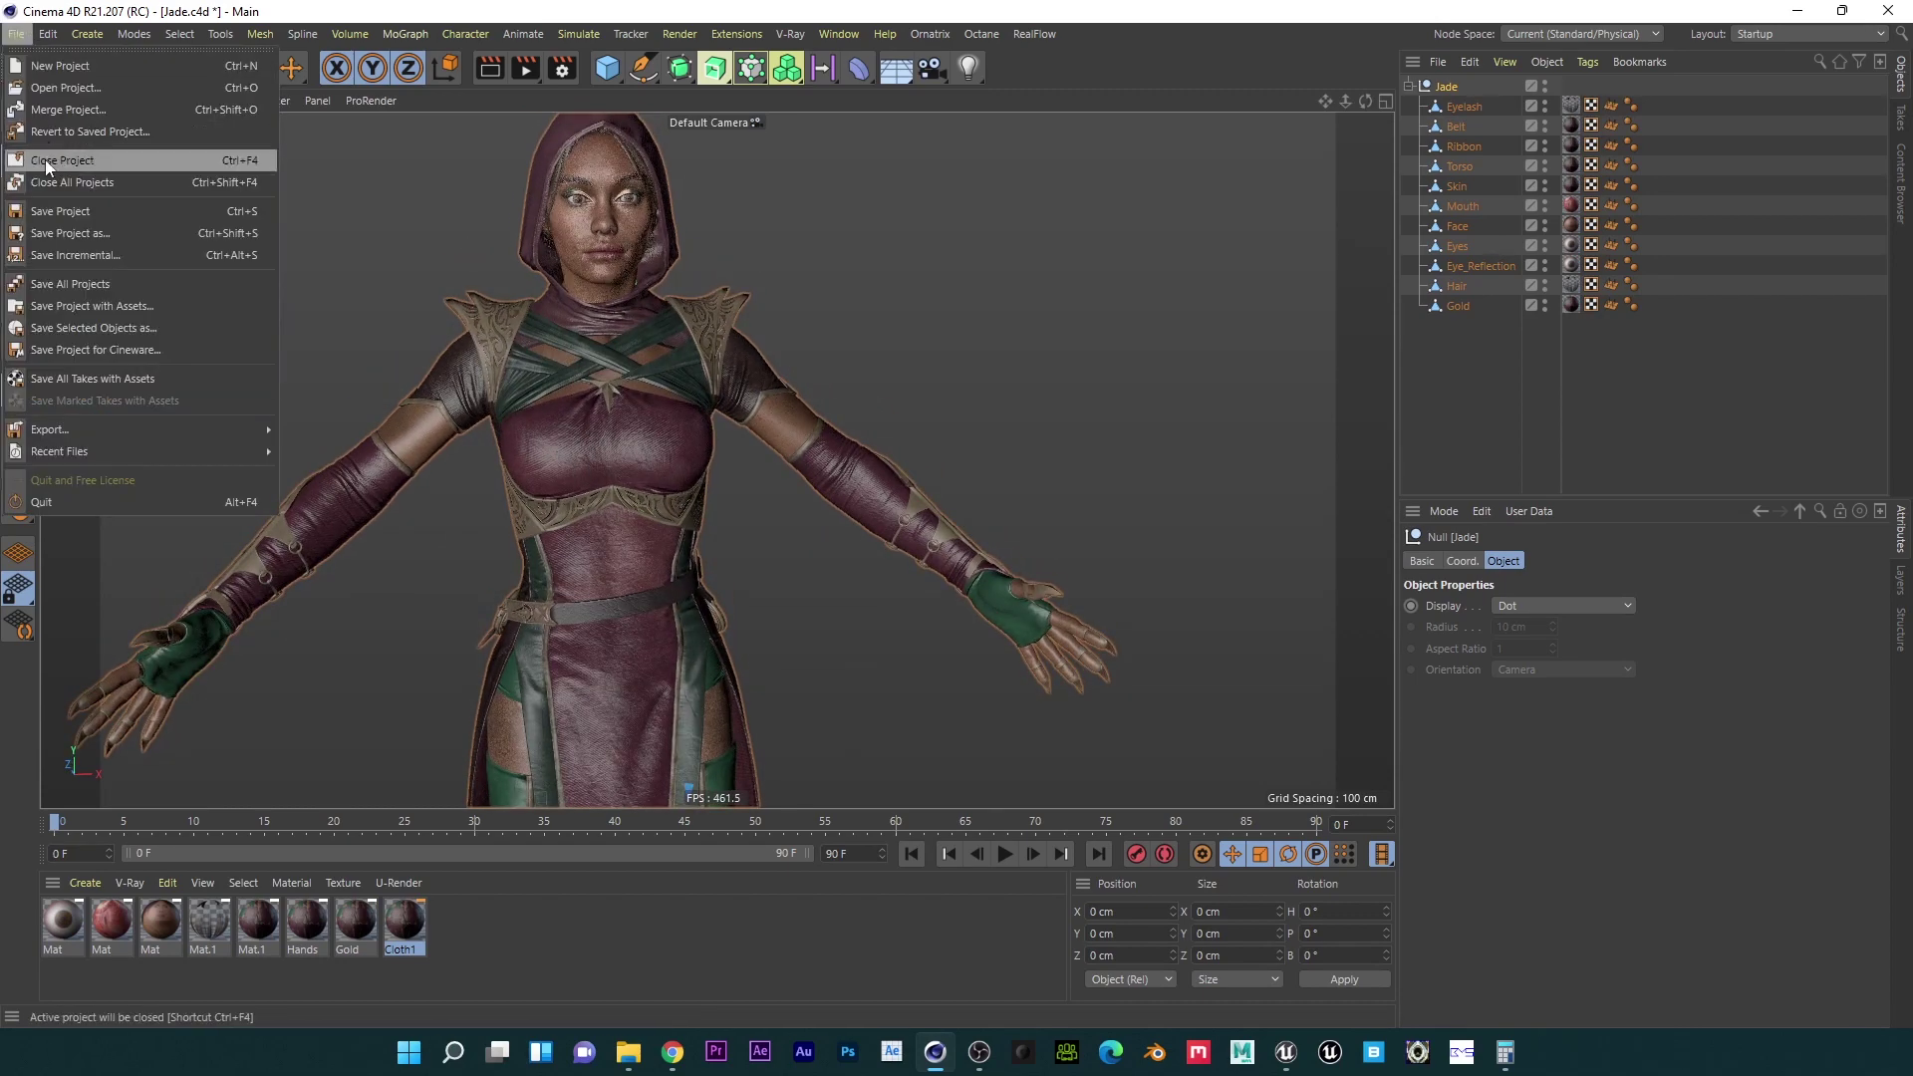
{"action": "mouse_move", "coordinate": [181, 426]}
{"action": "left_click", "coordinate": [311, 604]}
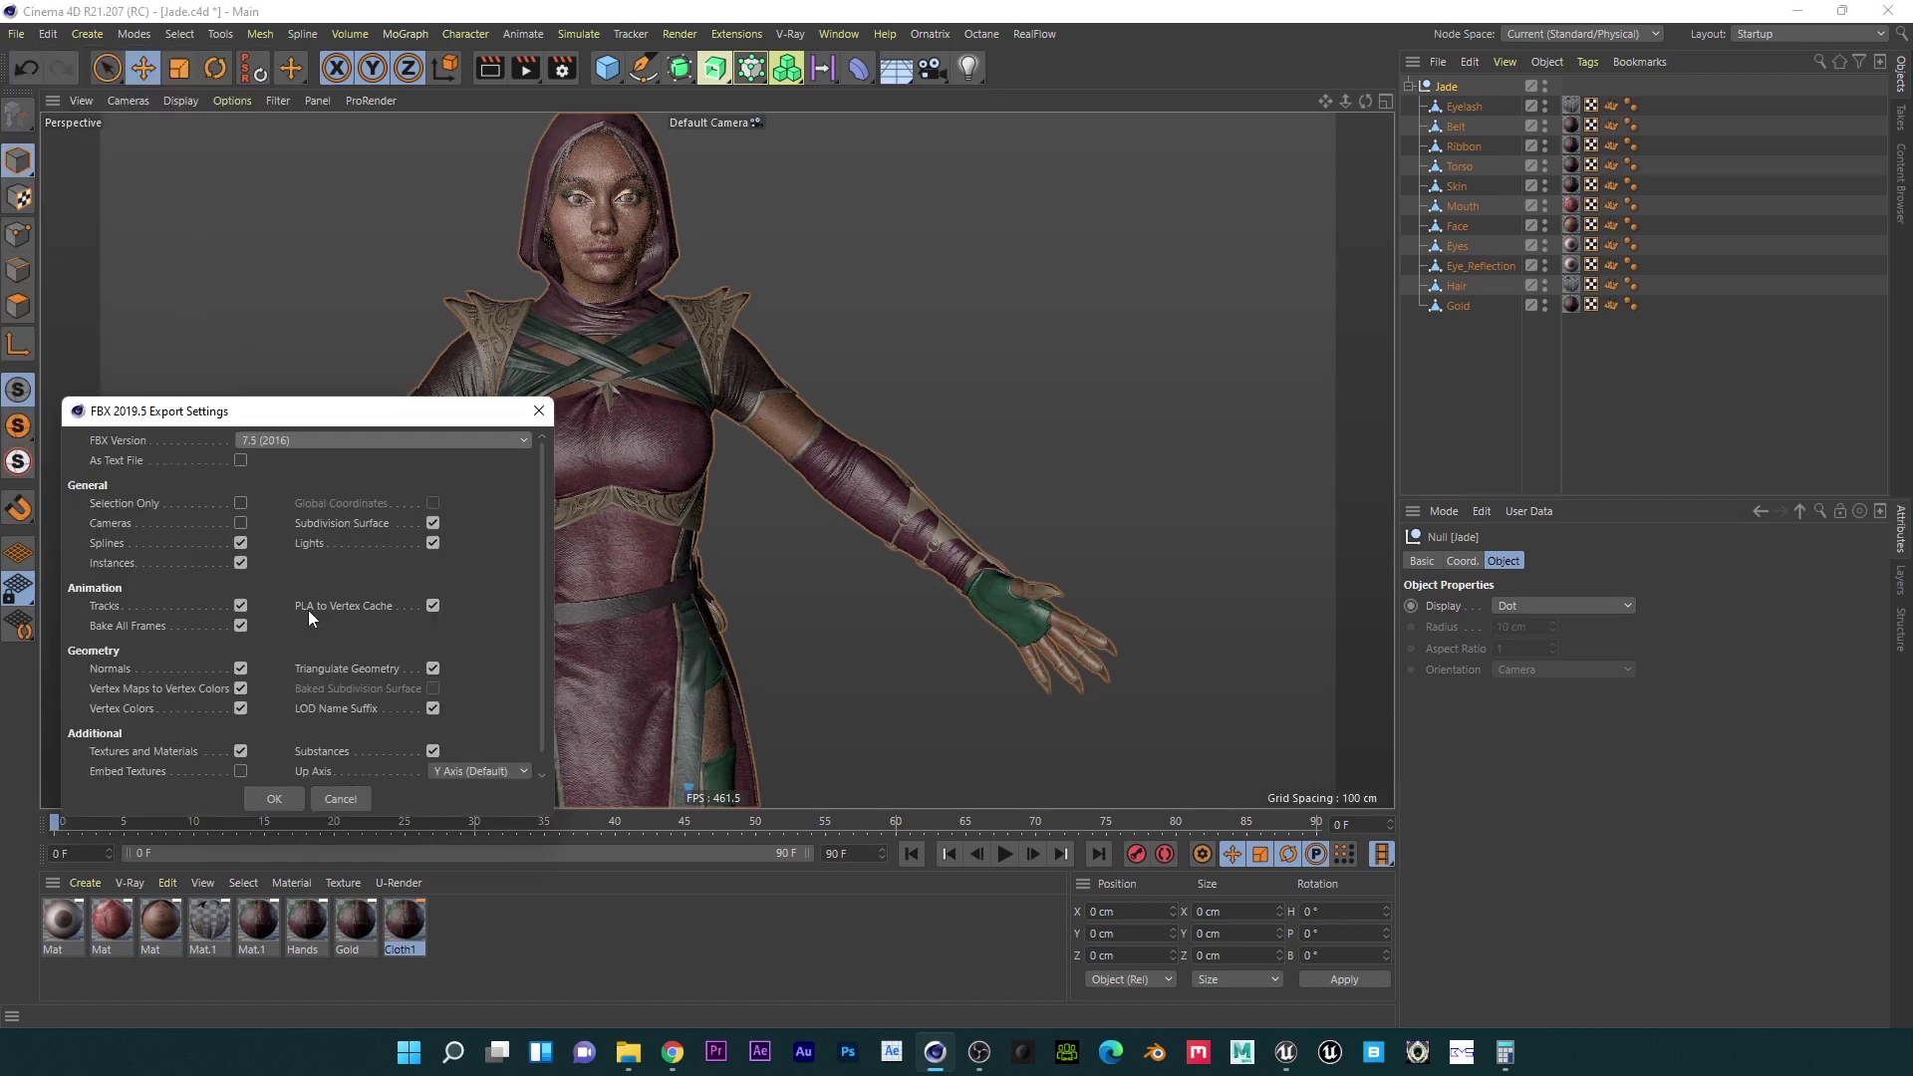
{"action": "left_click", "coordinate": [275, 798]}
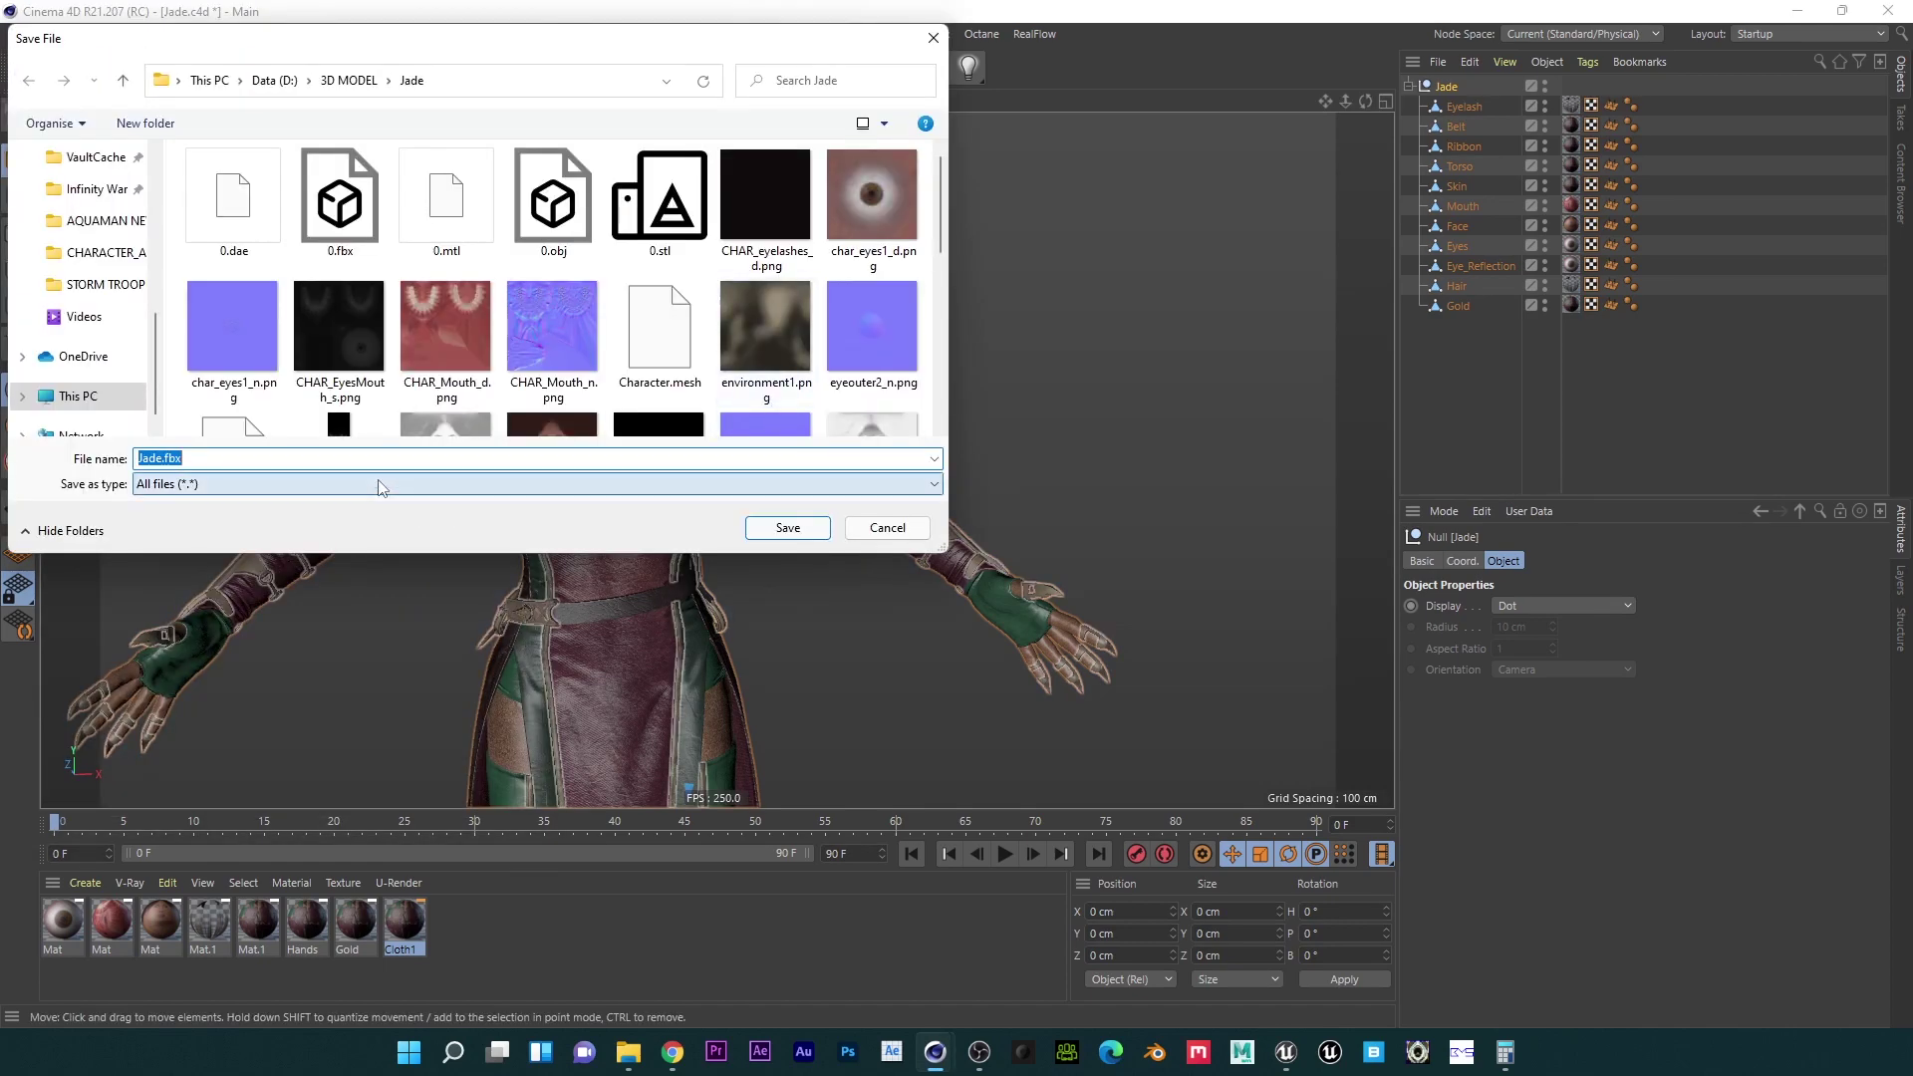
{"action": "type", "text": "Jade for Mixamo"}
{"action": "key", "text": "Return"}
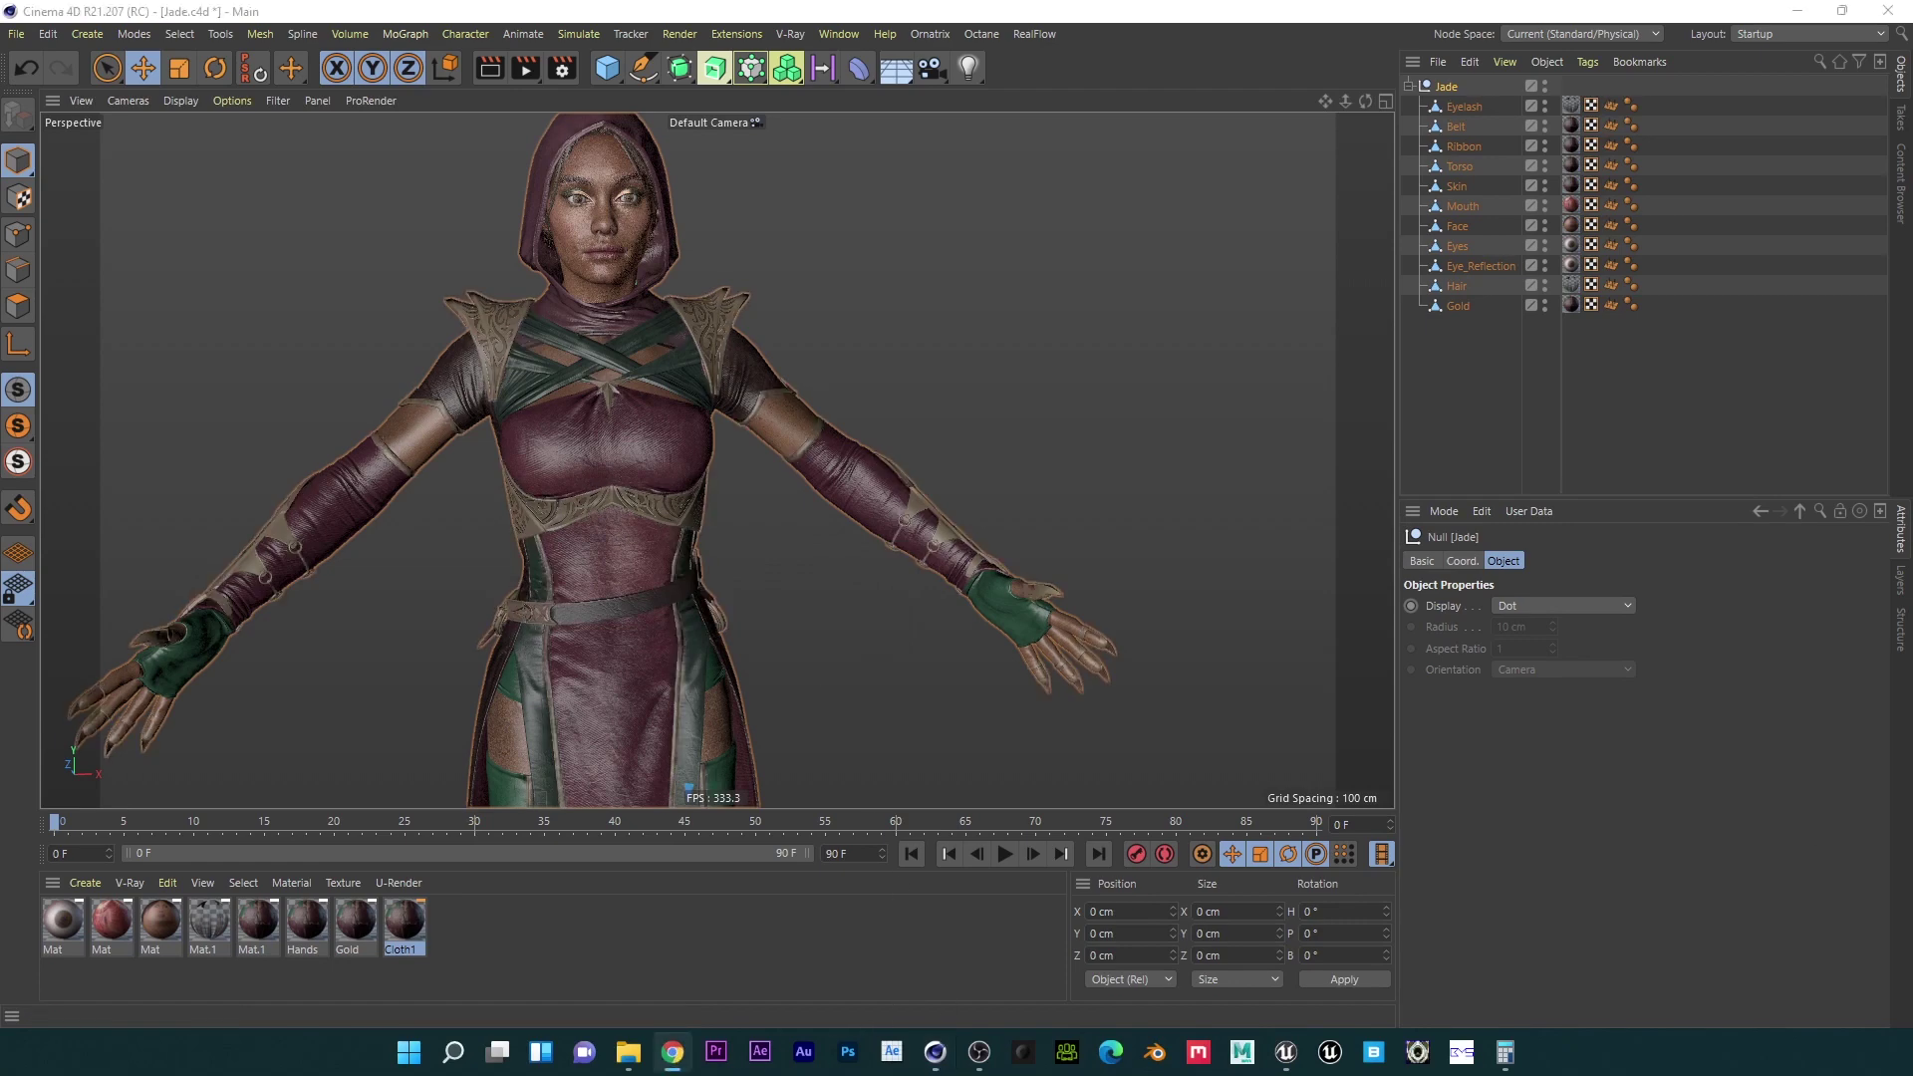
Step: Switch to Mixamo in the browser and upload the exported Jade FBX from the Jade folder as a new character
{"action": "left_click_drag", "start_coordinate": [1912, 206], "coordinate": [896, 2]}
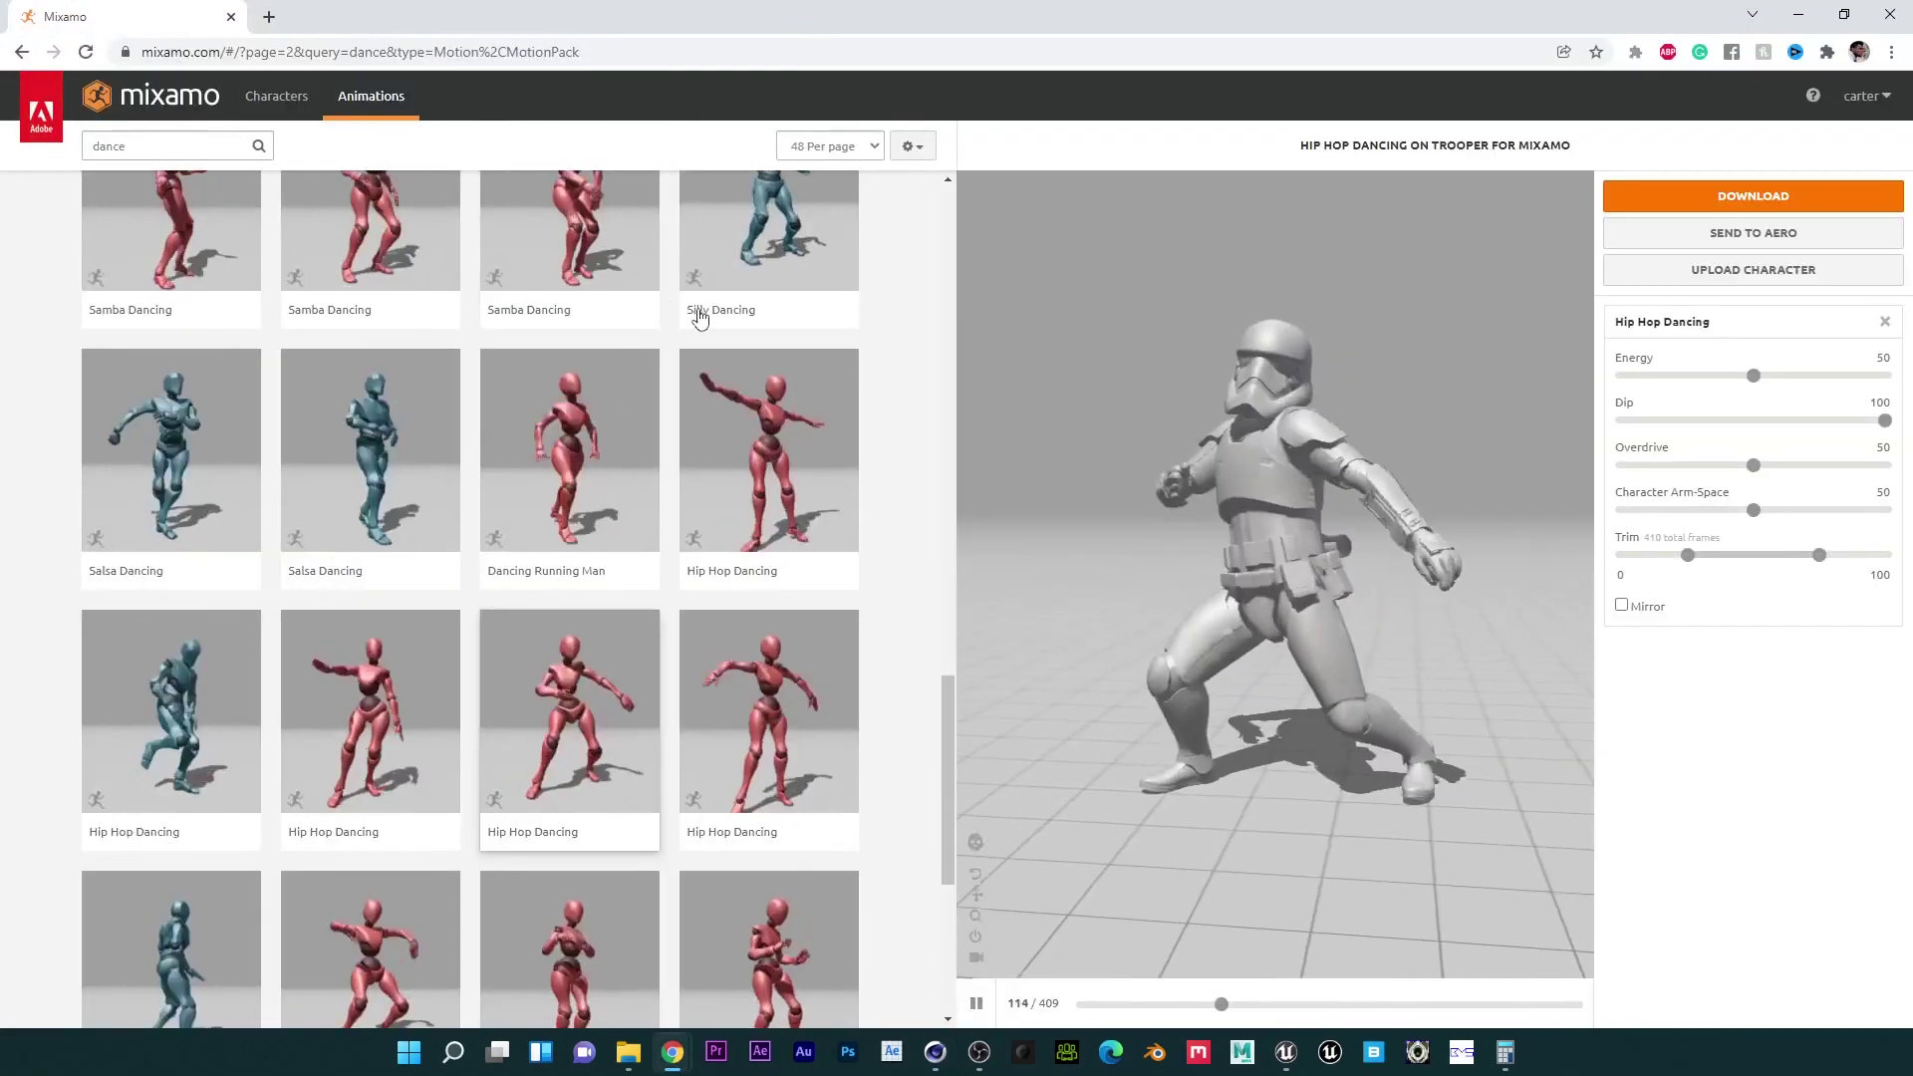
{"action": "left_click", "coordinate": [1694, 269]}
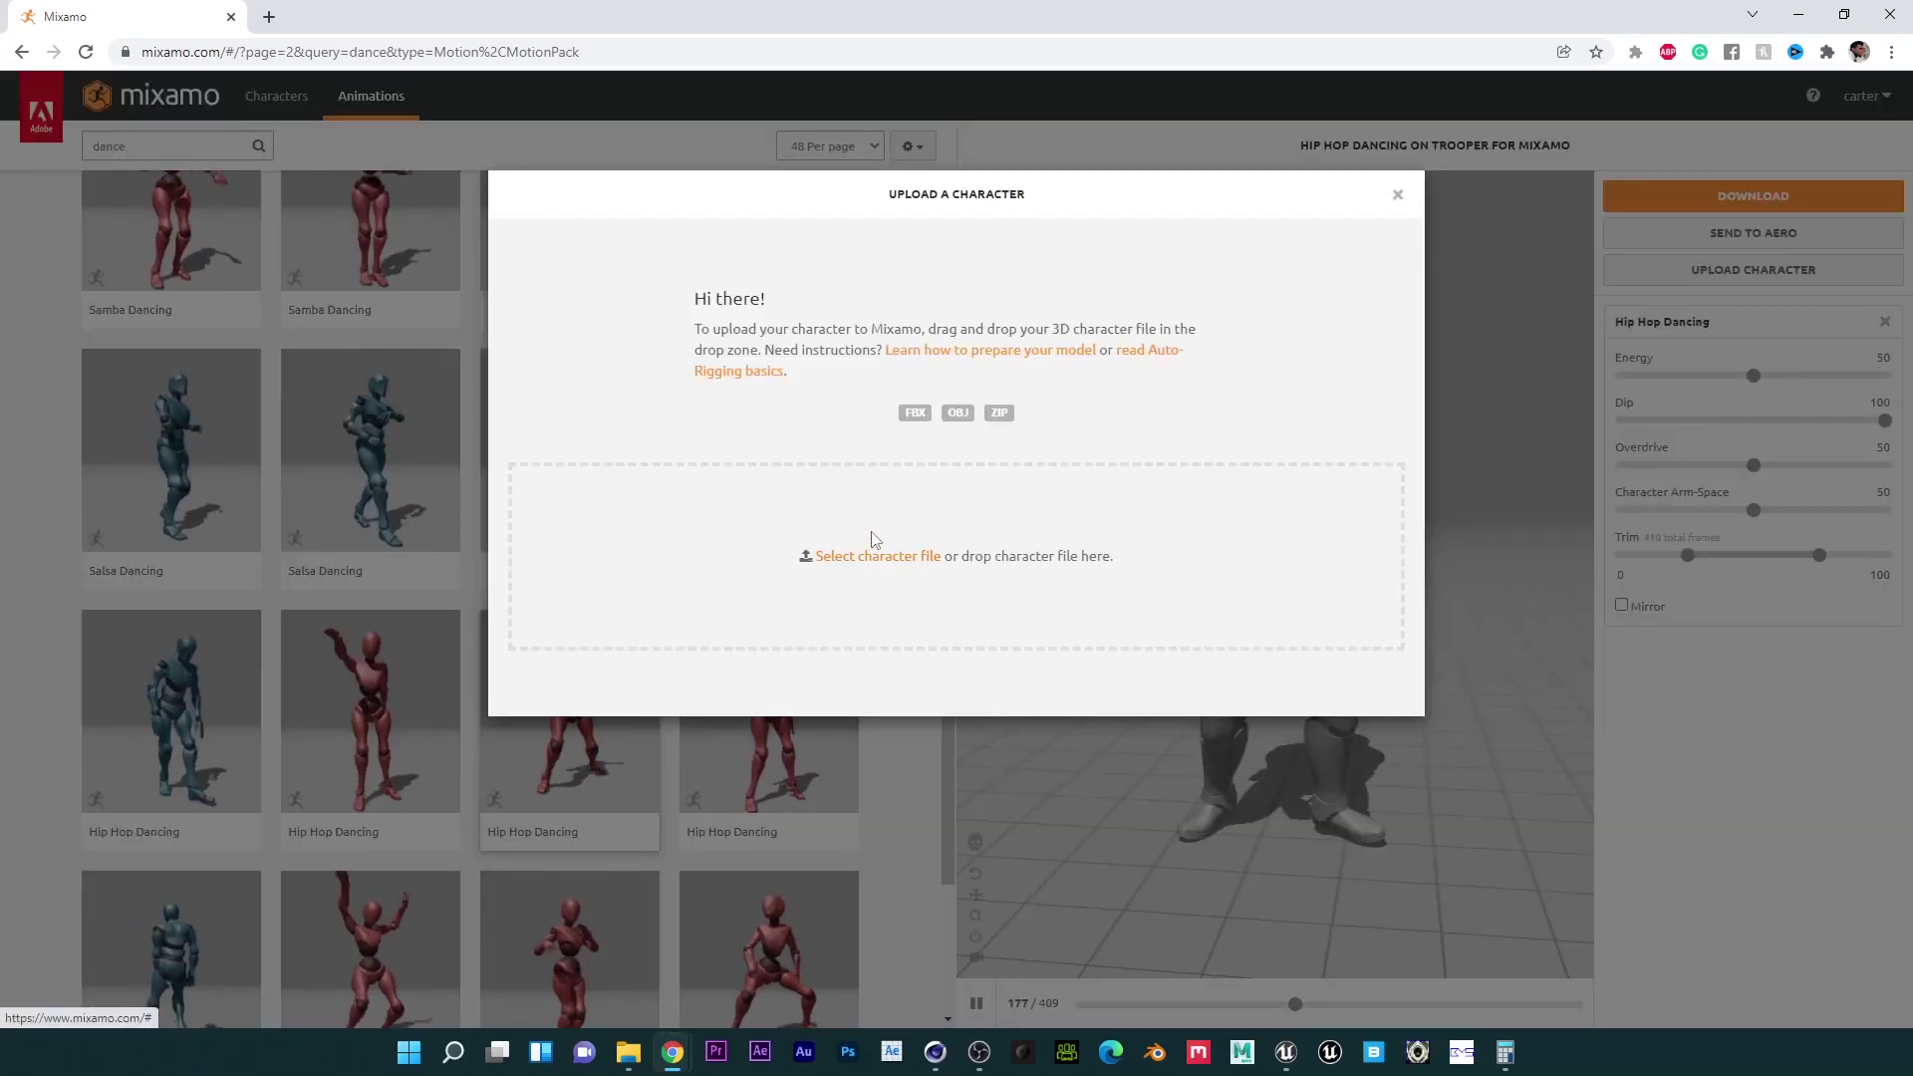
{"action": "left_click_drag", "start_coordinate": [877, 9], "coordinate": [1911, 518]}
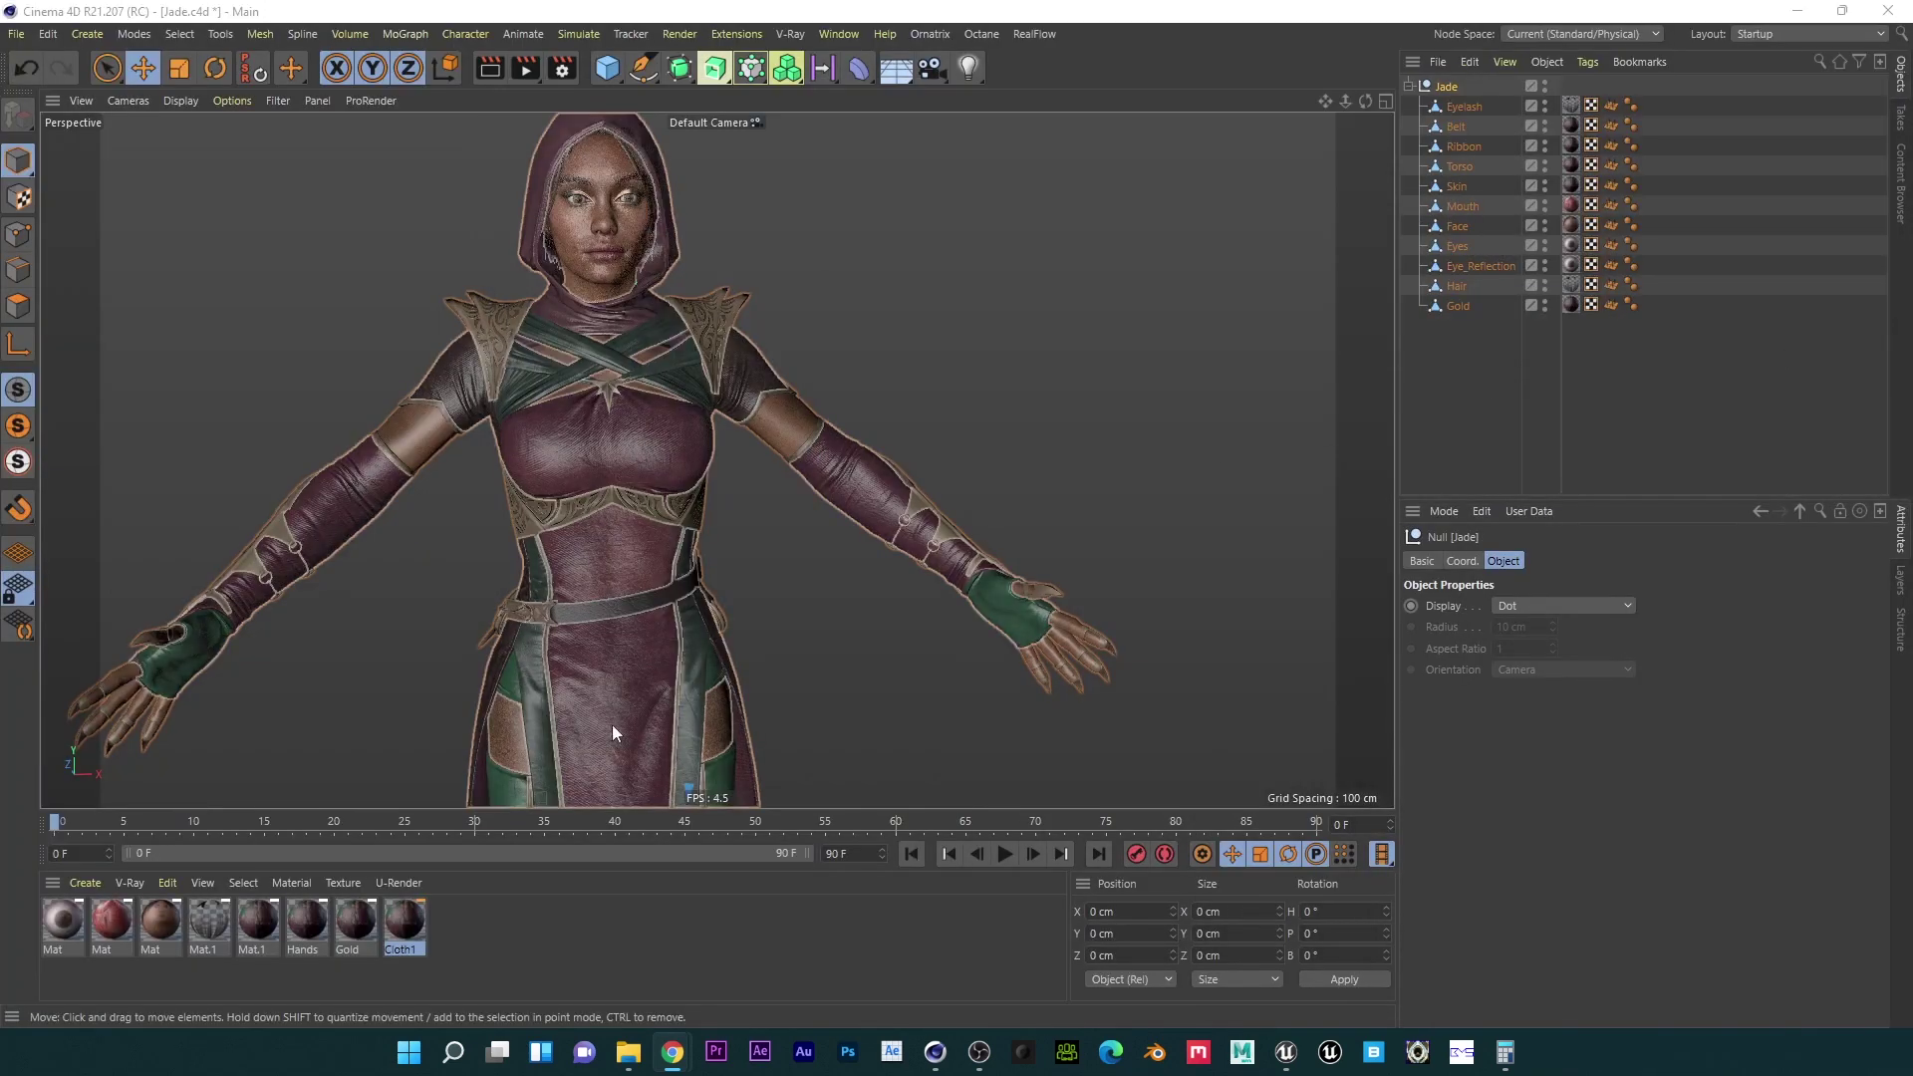
{"action": "mouse_move", "coordinate": [630, 1049]}
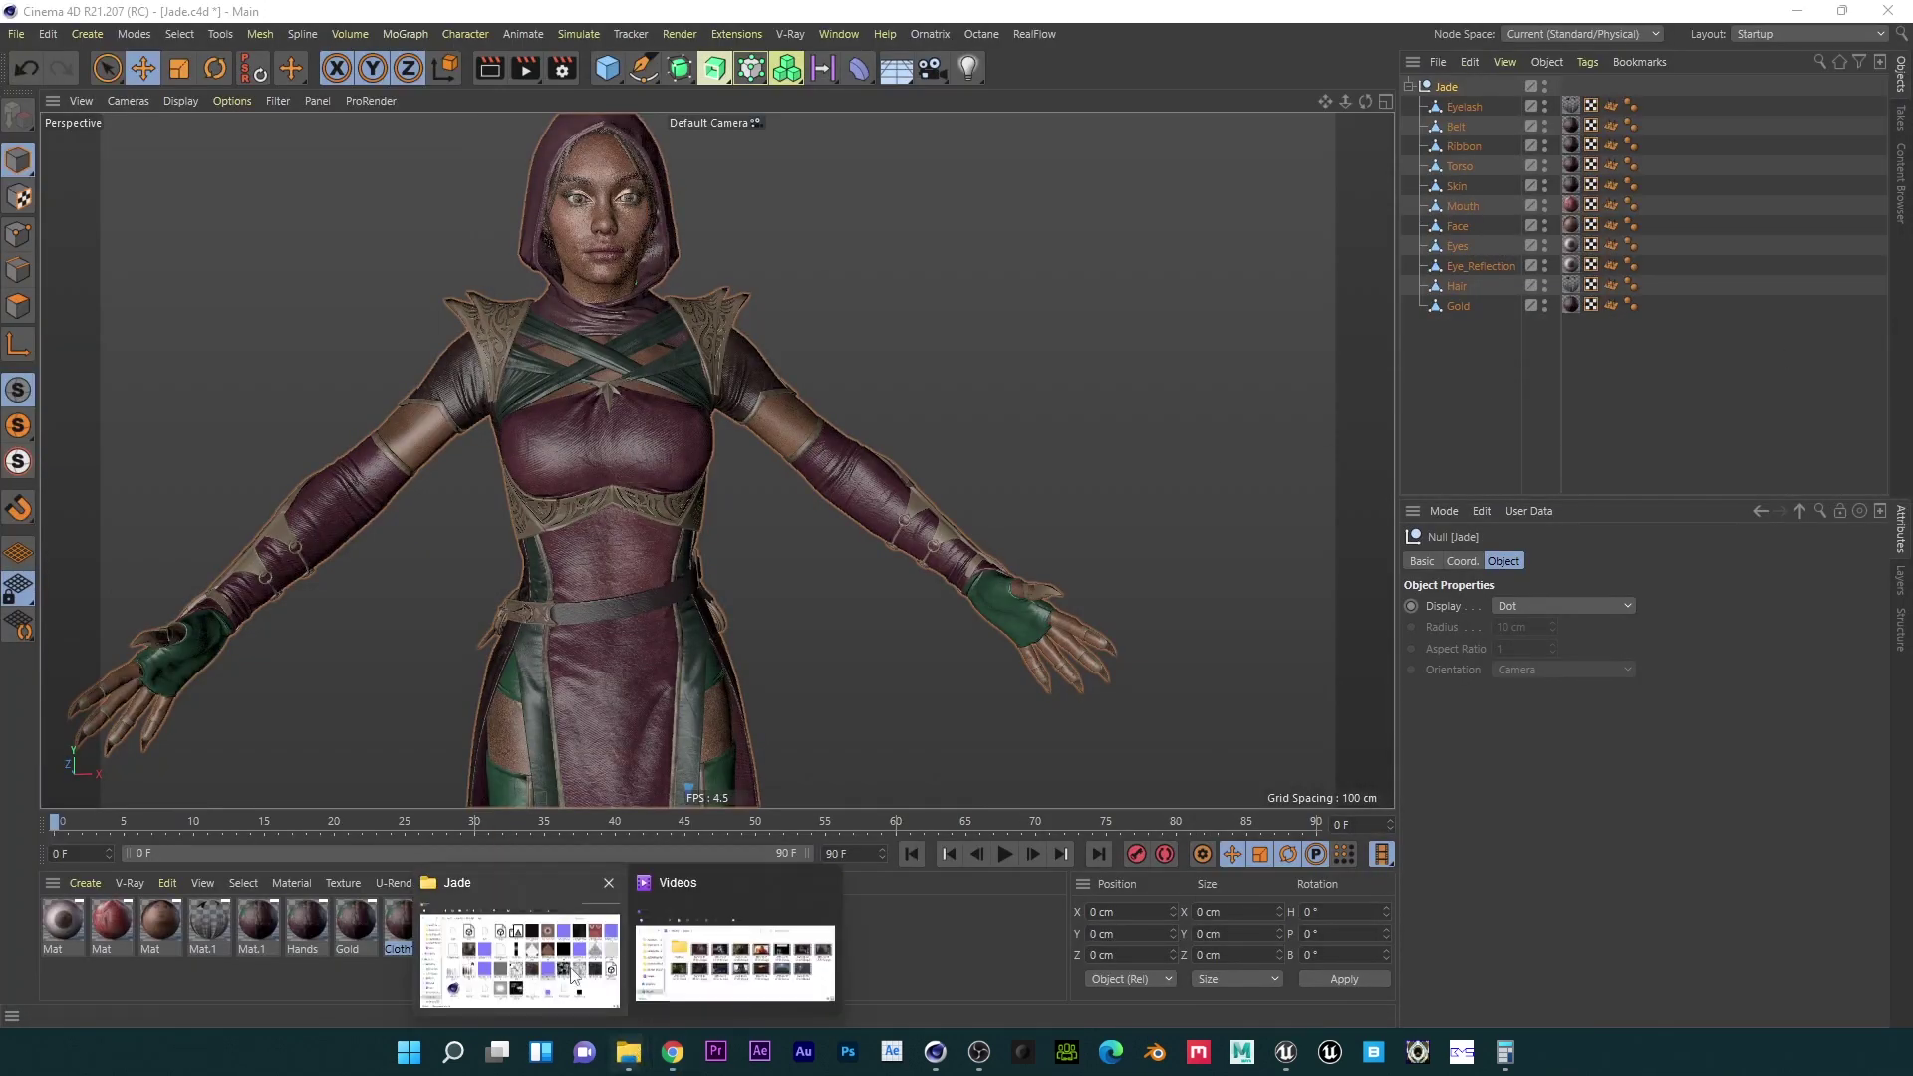
{"action": "left_click_drag", "start_coordinate": [1911, 513], "coordinate": [781, 4]}
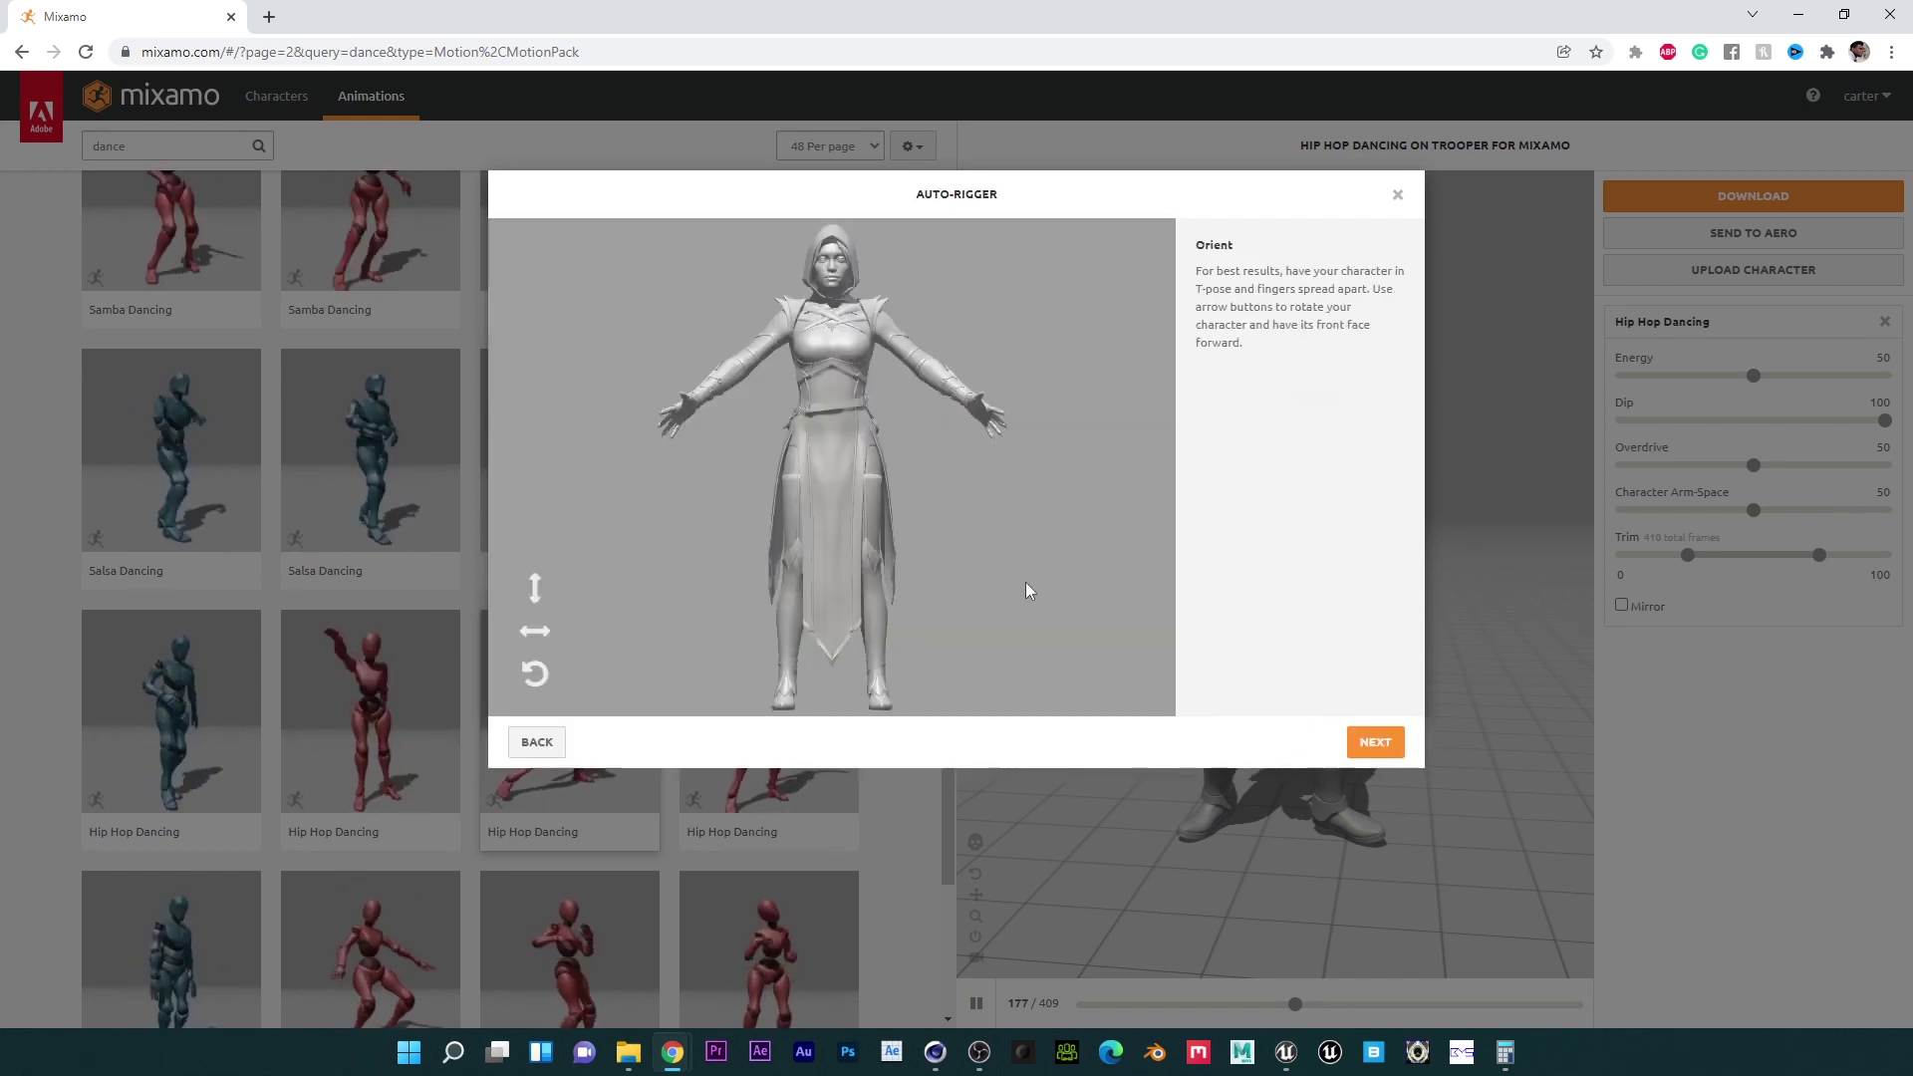
Step: Accept the character's orientation and place the chin, wrist and elbow markers on the model with symmetry on
{"action": "left_click", "coordinate": [1380, 743]}
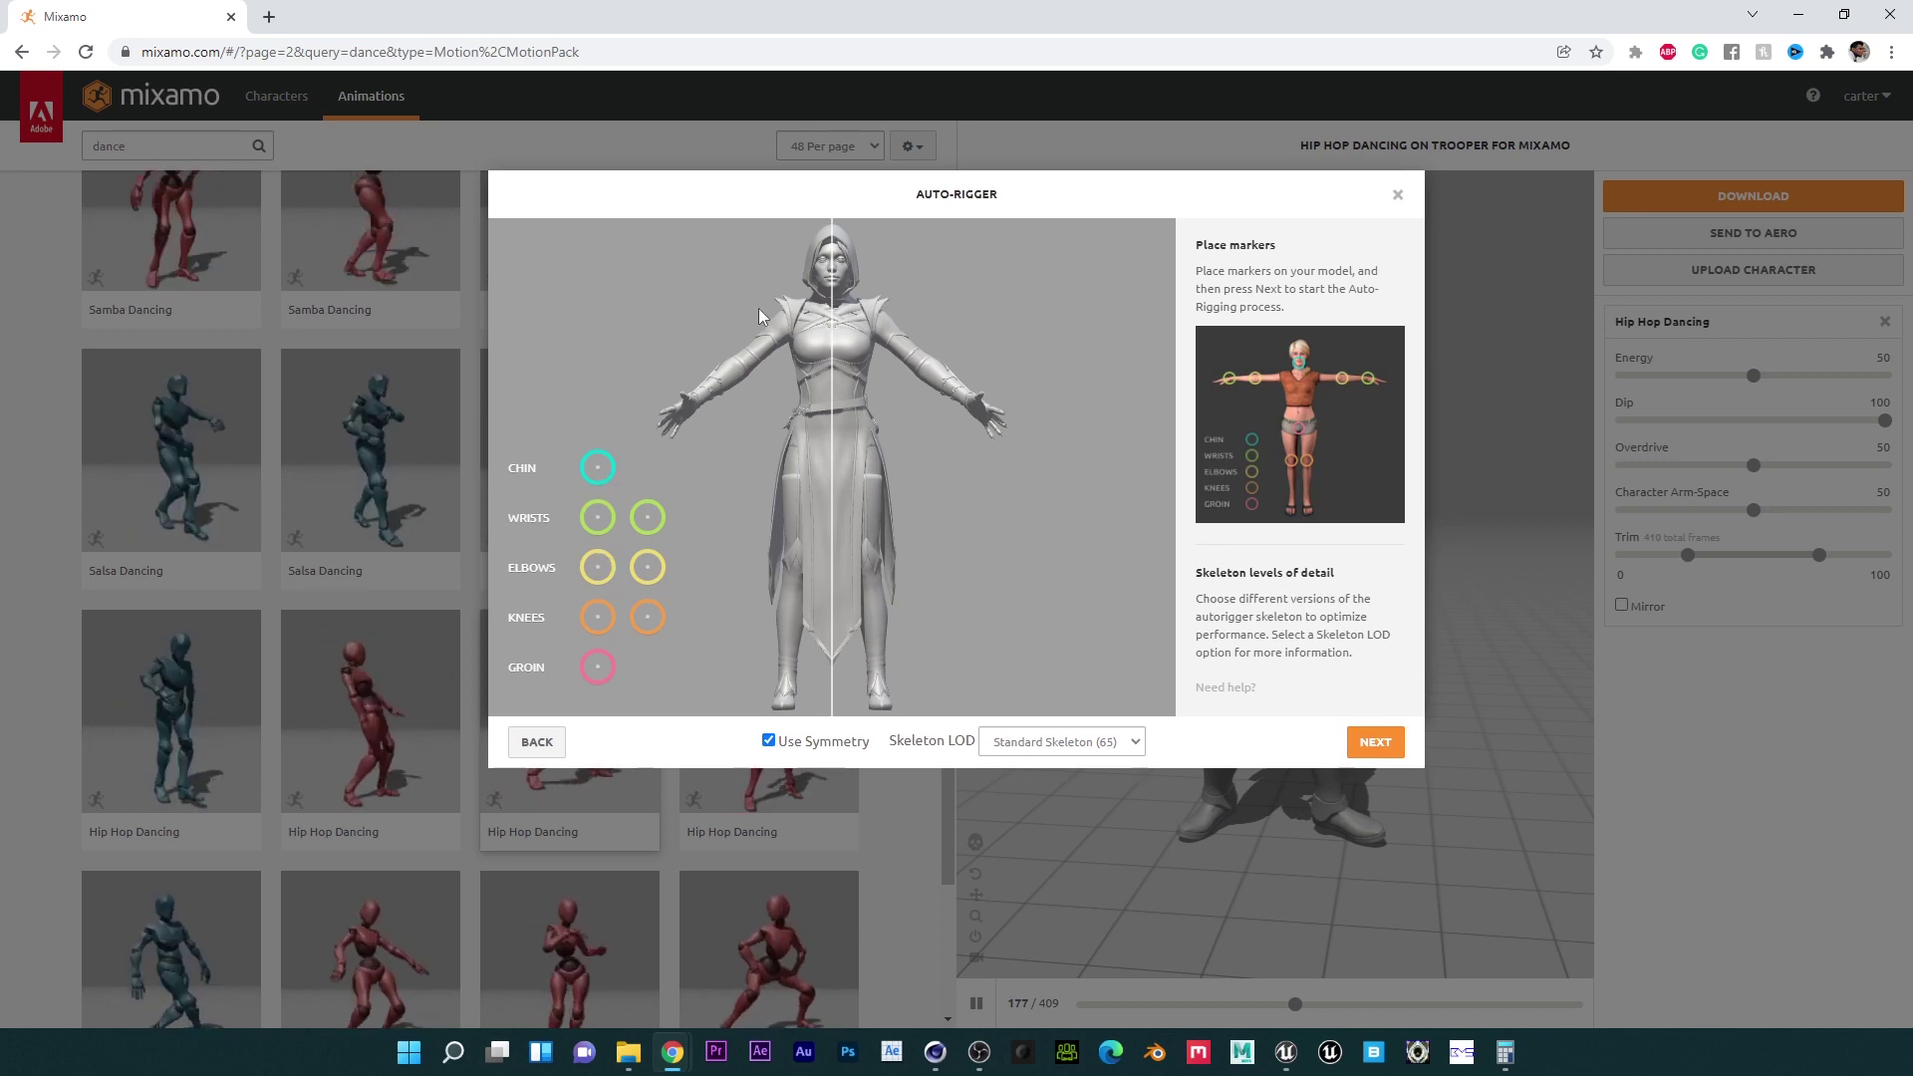
{"action": "mouse_move", "coordinate": [586, 479]}
{"action": "left_mouse_down"}
{"action": "mouse_move", "coordinate": [652, 311]}
{"action": "mouse_move", "coordinate": [833, 295]}
{"action": "left_mouse_up"}
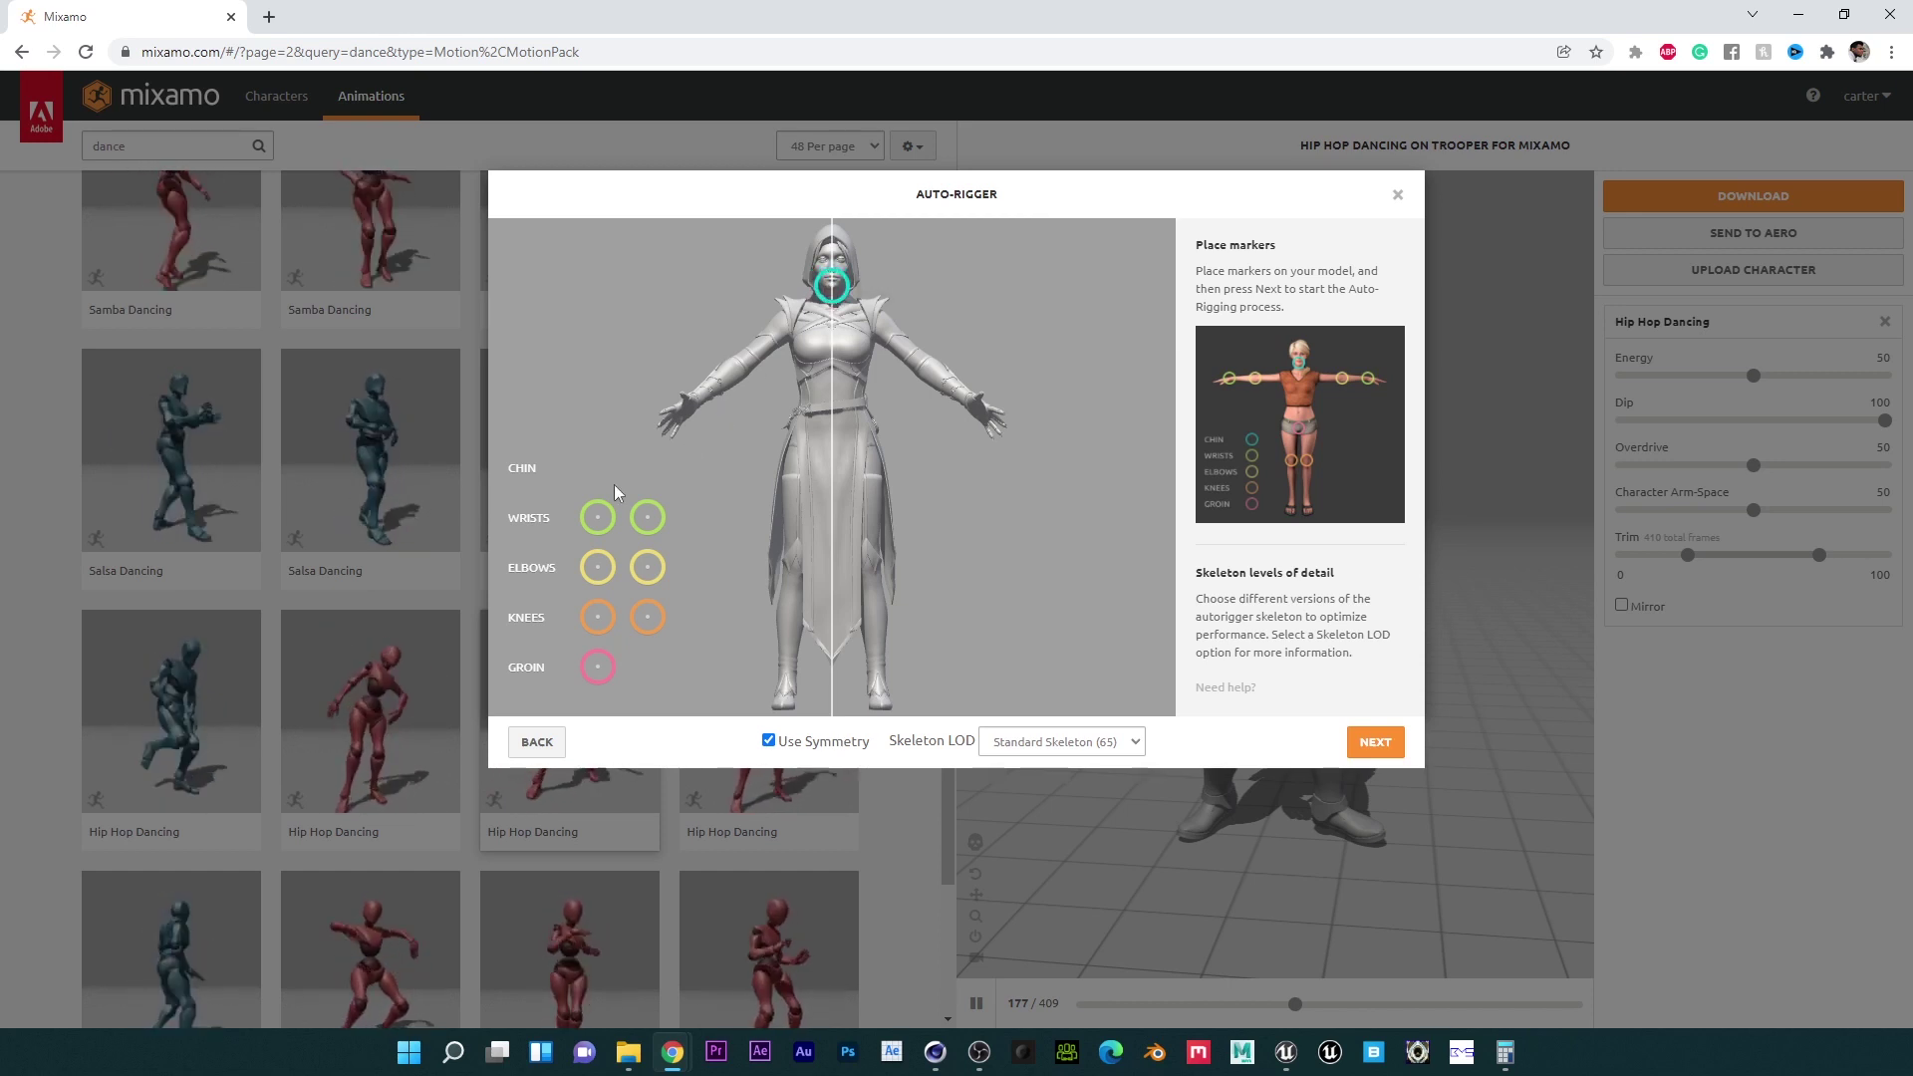
{"action": "left_click_drag", "start_coordinate": [607, 515], "coordinate": [703, 409]}
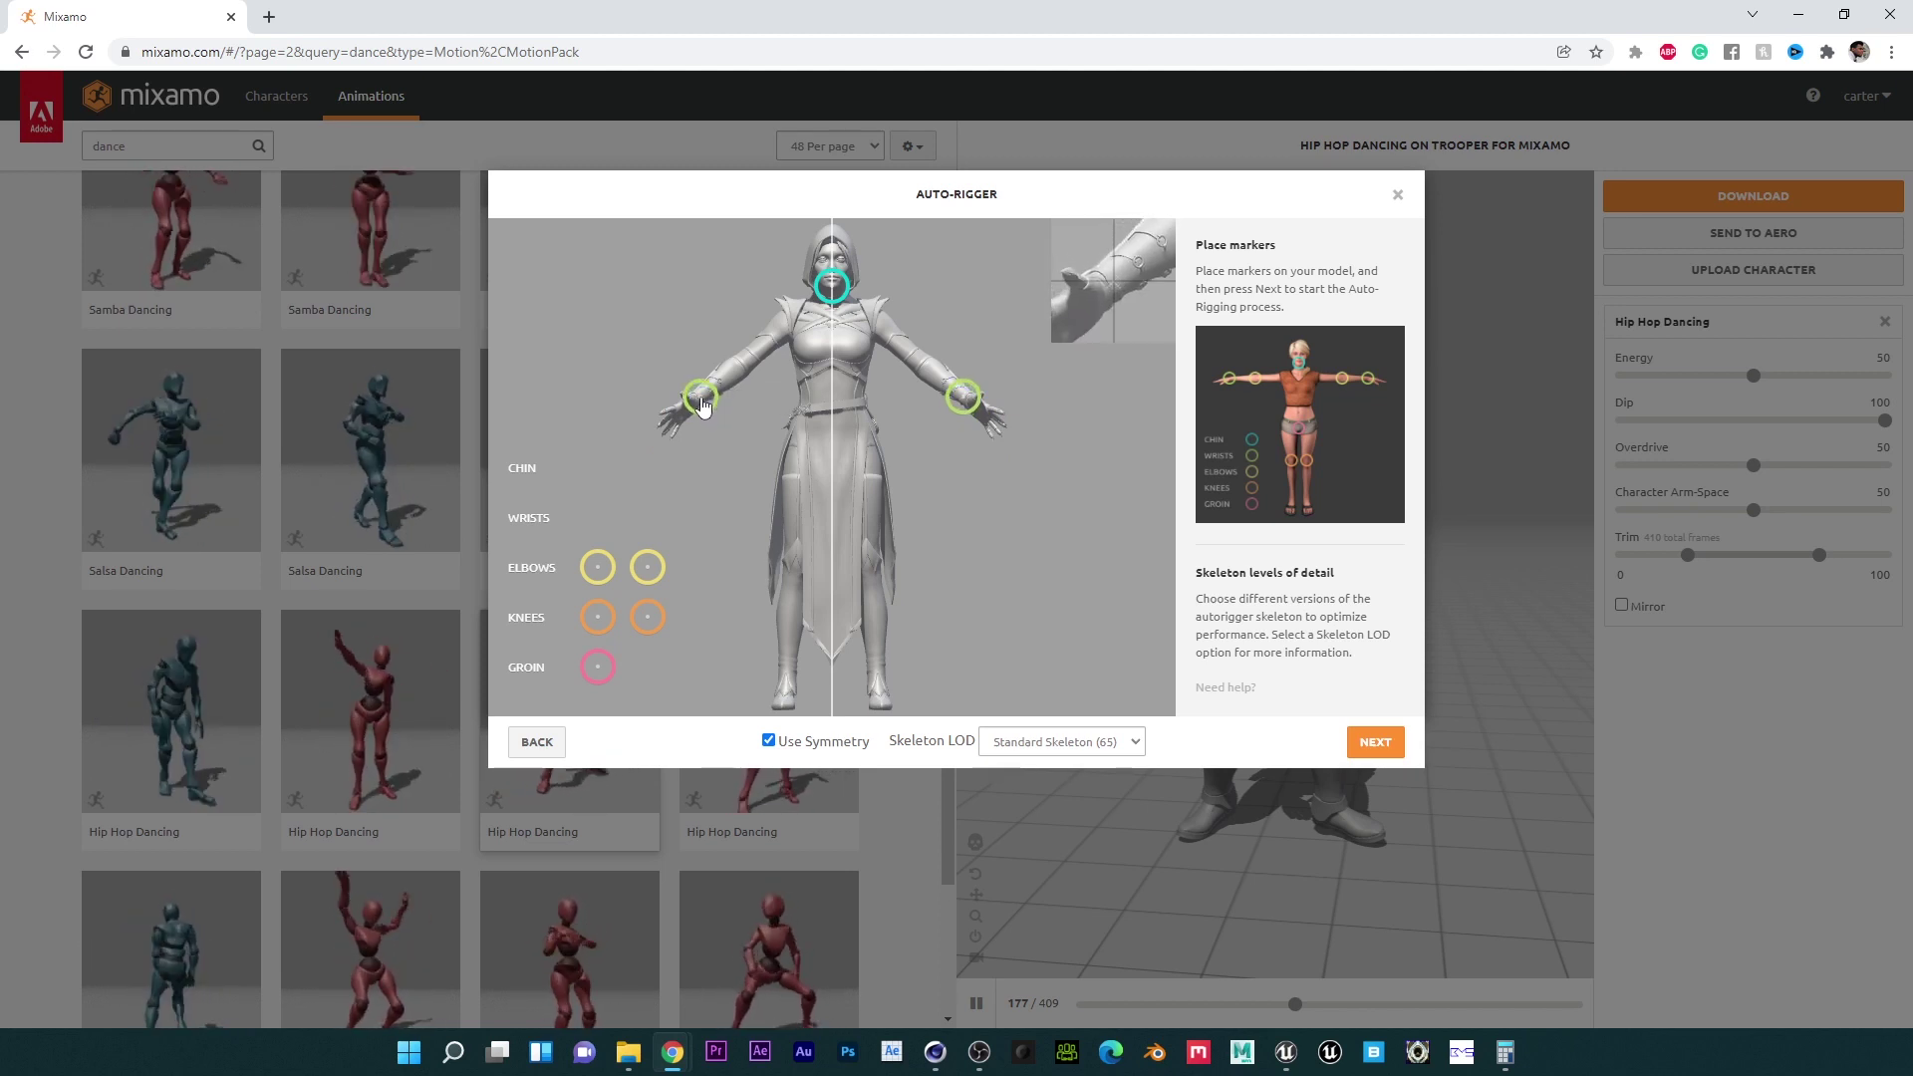
{"action": "left_click_drag", "start_coordinate": [703, 403], "coordinate": [702, 403]}
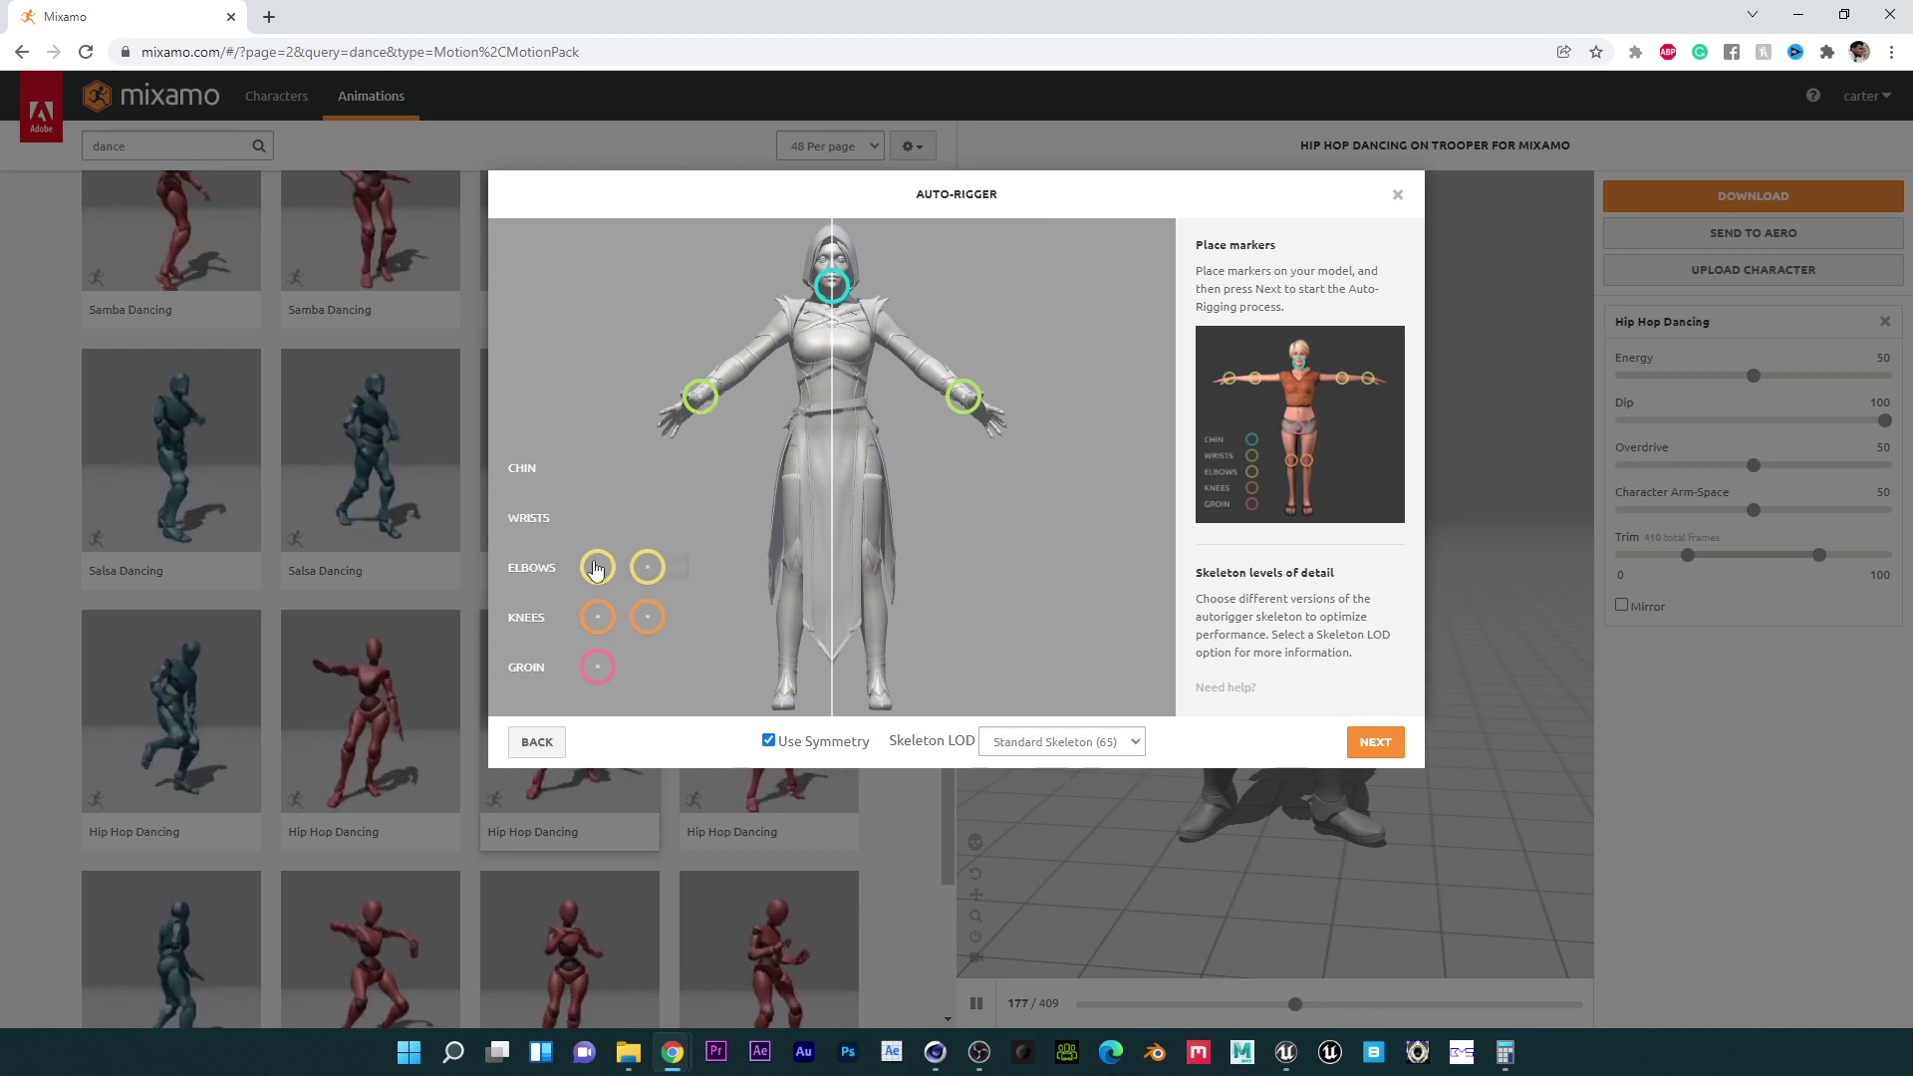
{"action": "mouse_move", "coordinate": [596, 568]}
{"action": "left_mouse_down"}
{"action": "mouse_move", "coordinate": [688, 419]}
{"action": "mouse_move", "coordinate": [735, 381]}
{"action": "left_mouse_up"}
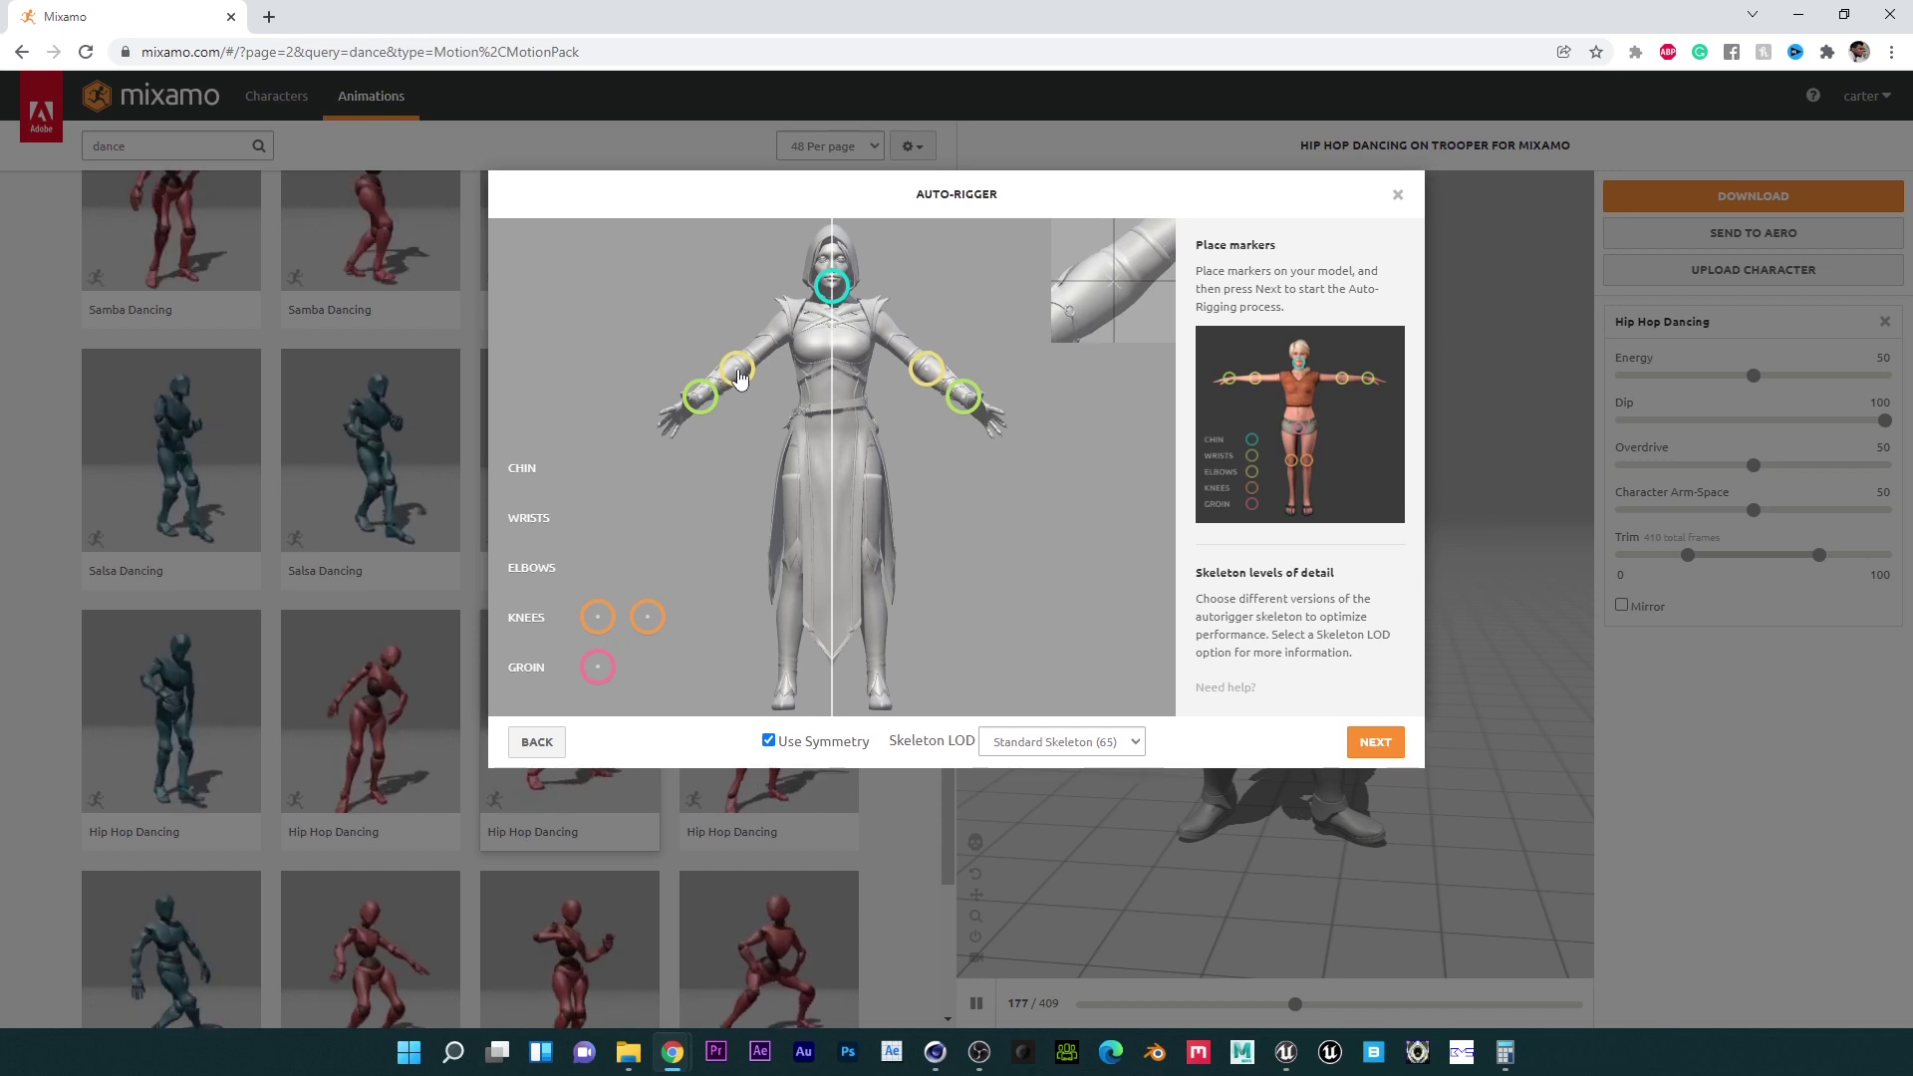
{"action": "left_click_drag", "start_coordinate": [739, 370], "coordinate": [739, 370]}
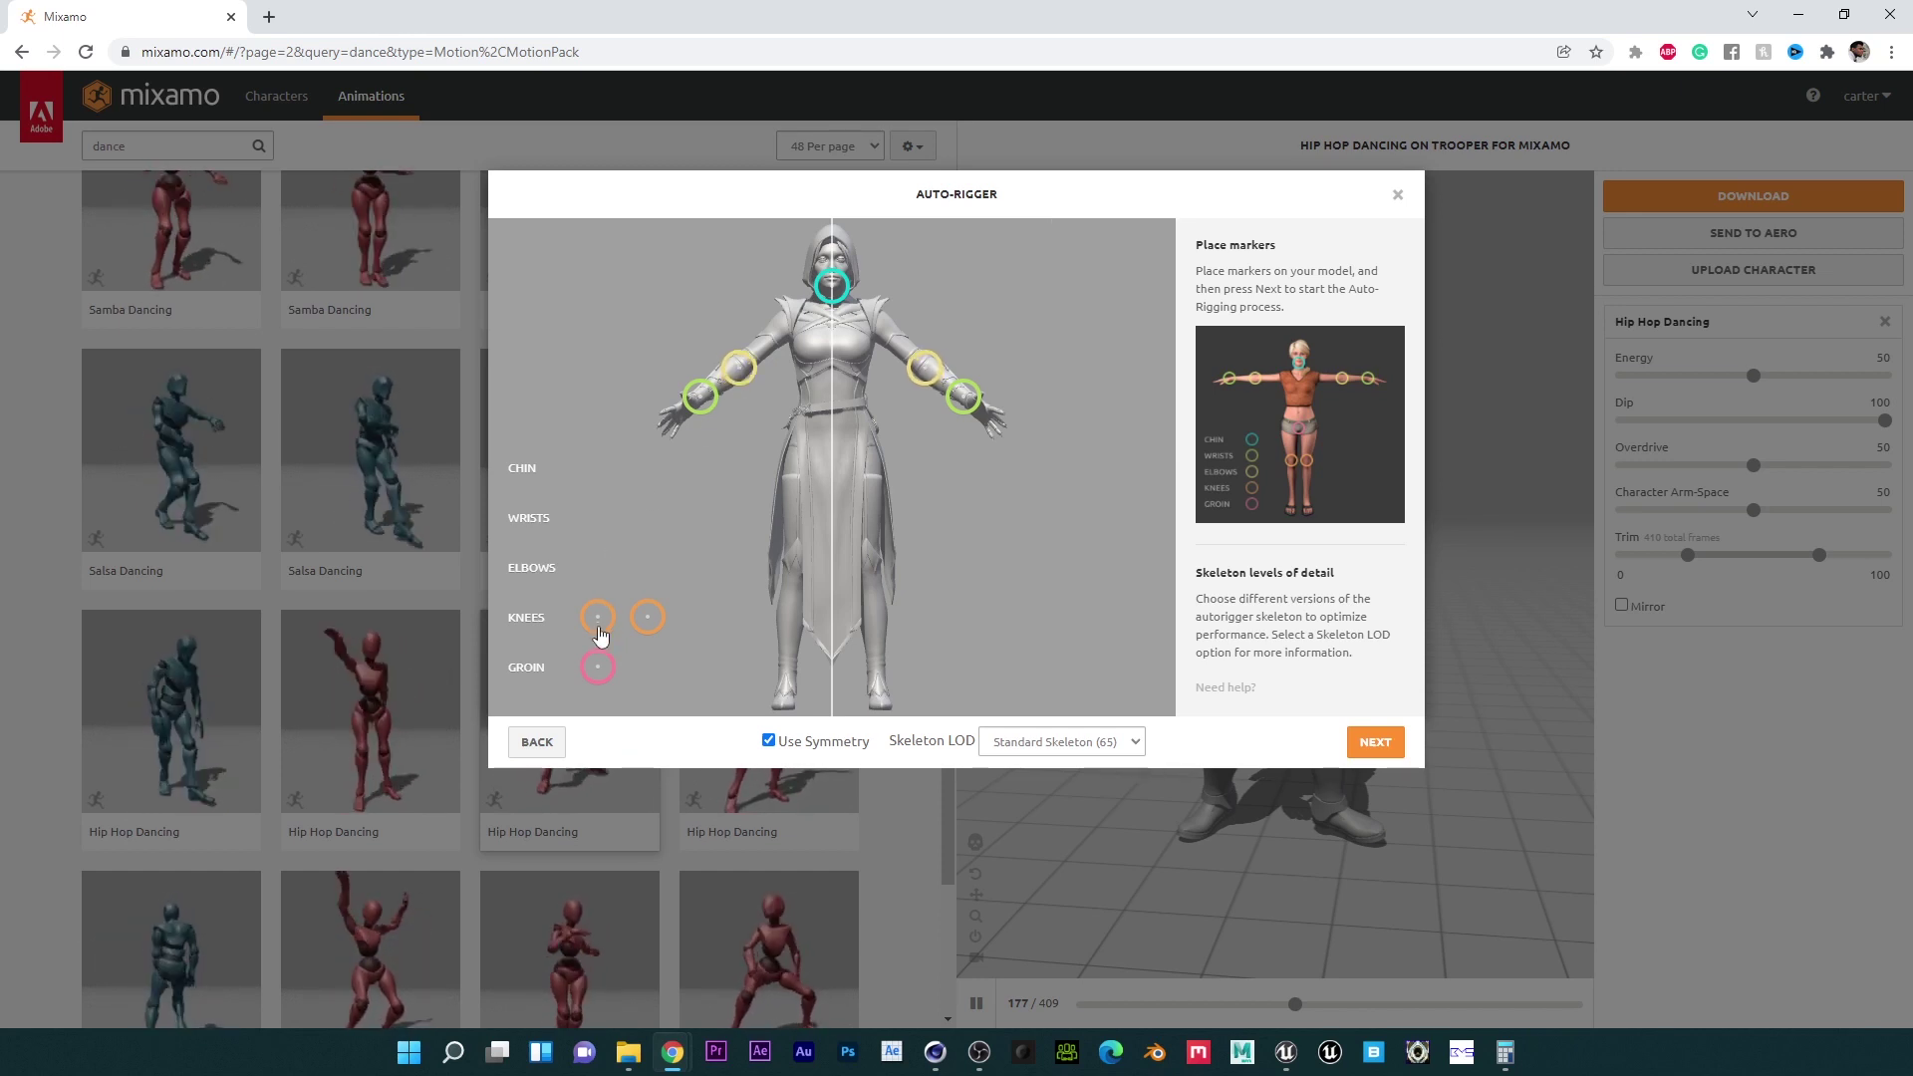
Step: Place the knee and groin markers on the model and start auto-rigging with the Standard Skeleton (65)
{"action": "left_click_drag", "start_coordinate": [599, 619], "coordinate": [794, 574]}
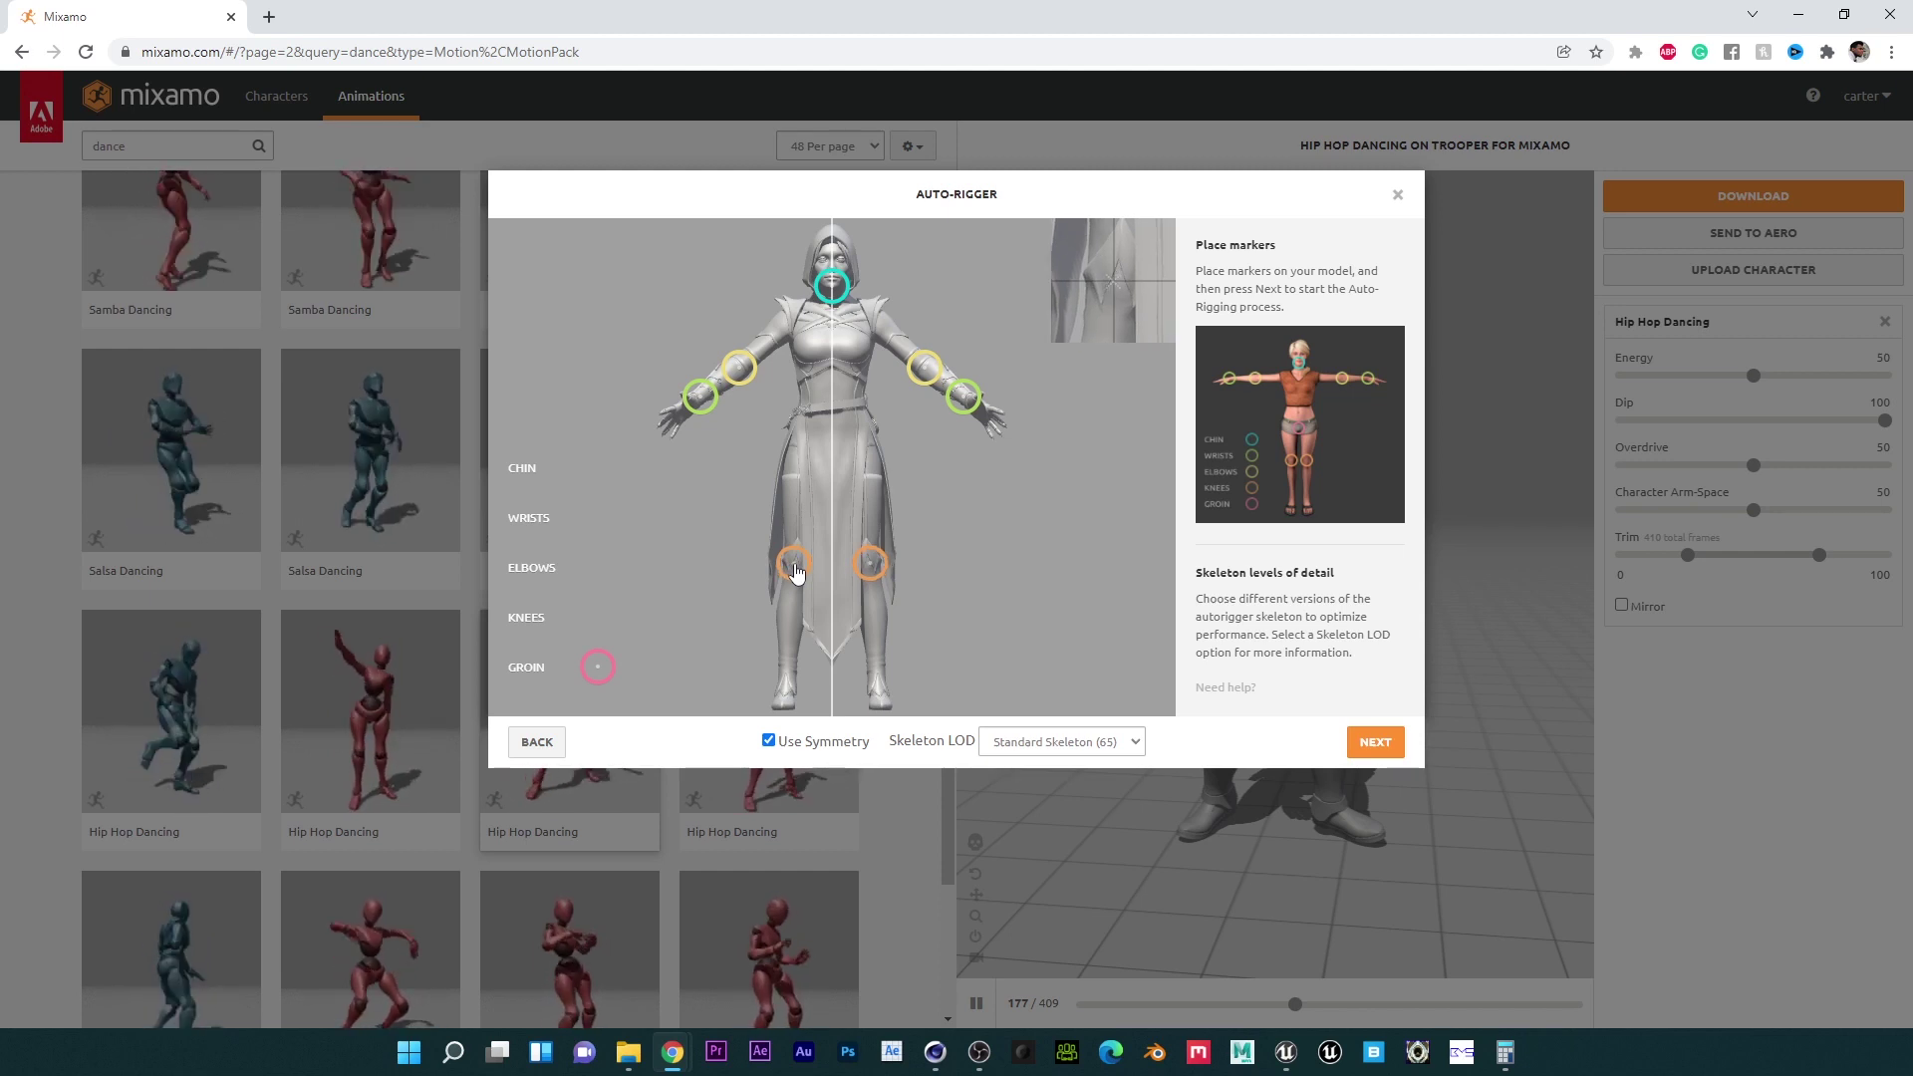
{"action": "left_click_drag", "start_coordinate": [797, 569], "coordinate": [797, 570]}
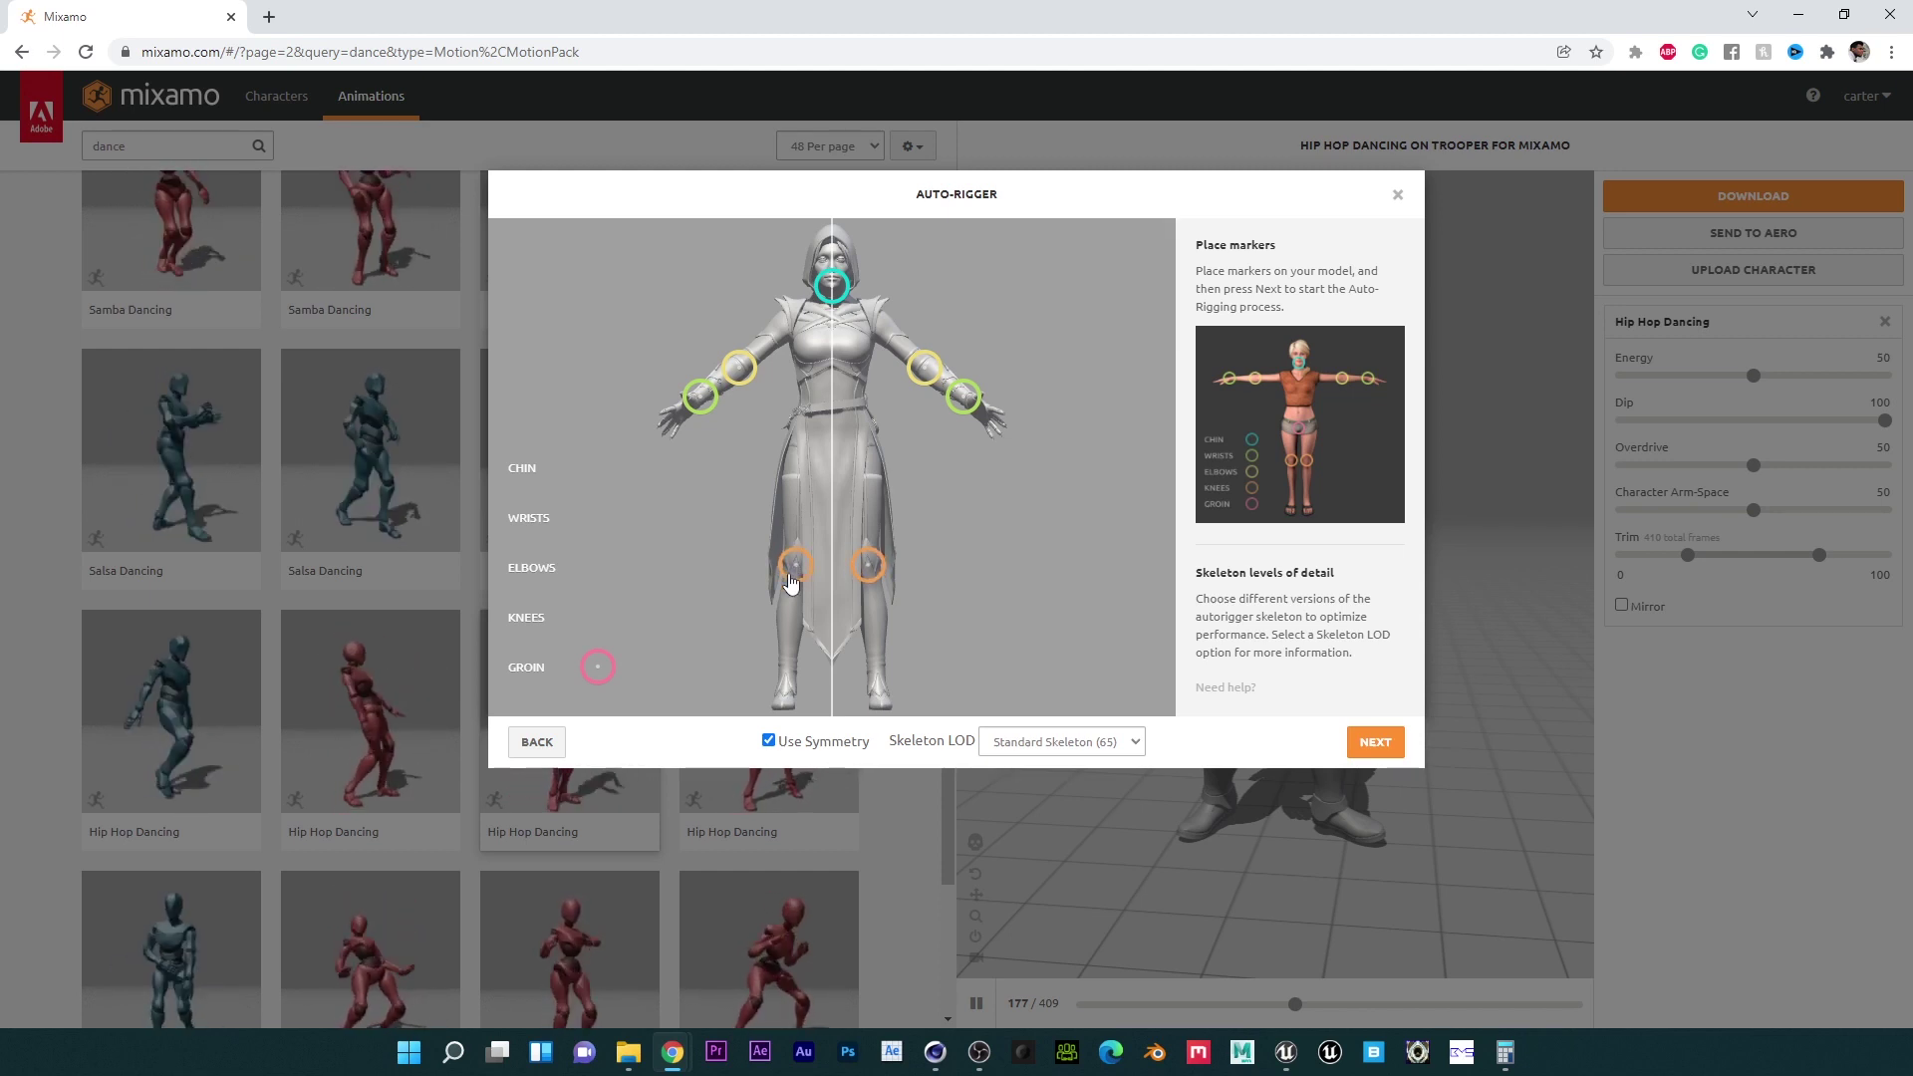
{"action": "left_click_drag", "start_coordinate": [604, 666], "coordinate": [837, 468]}
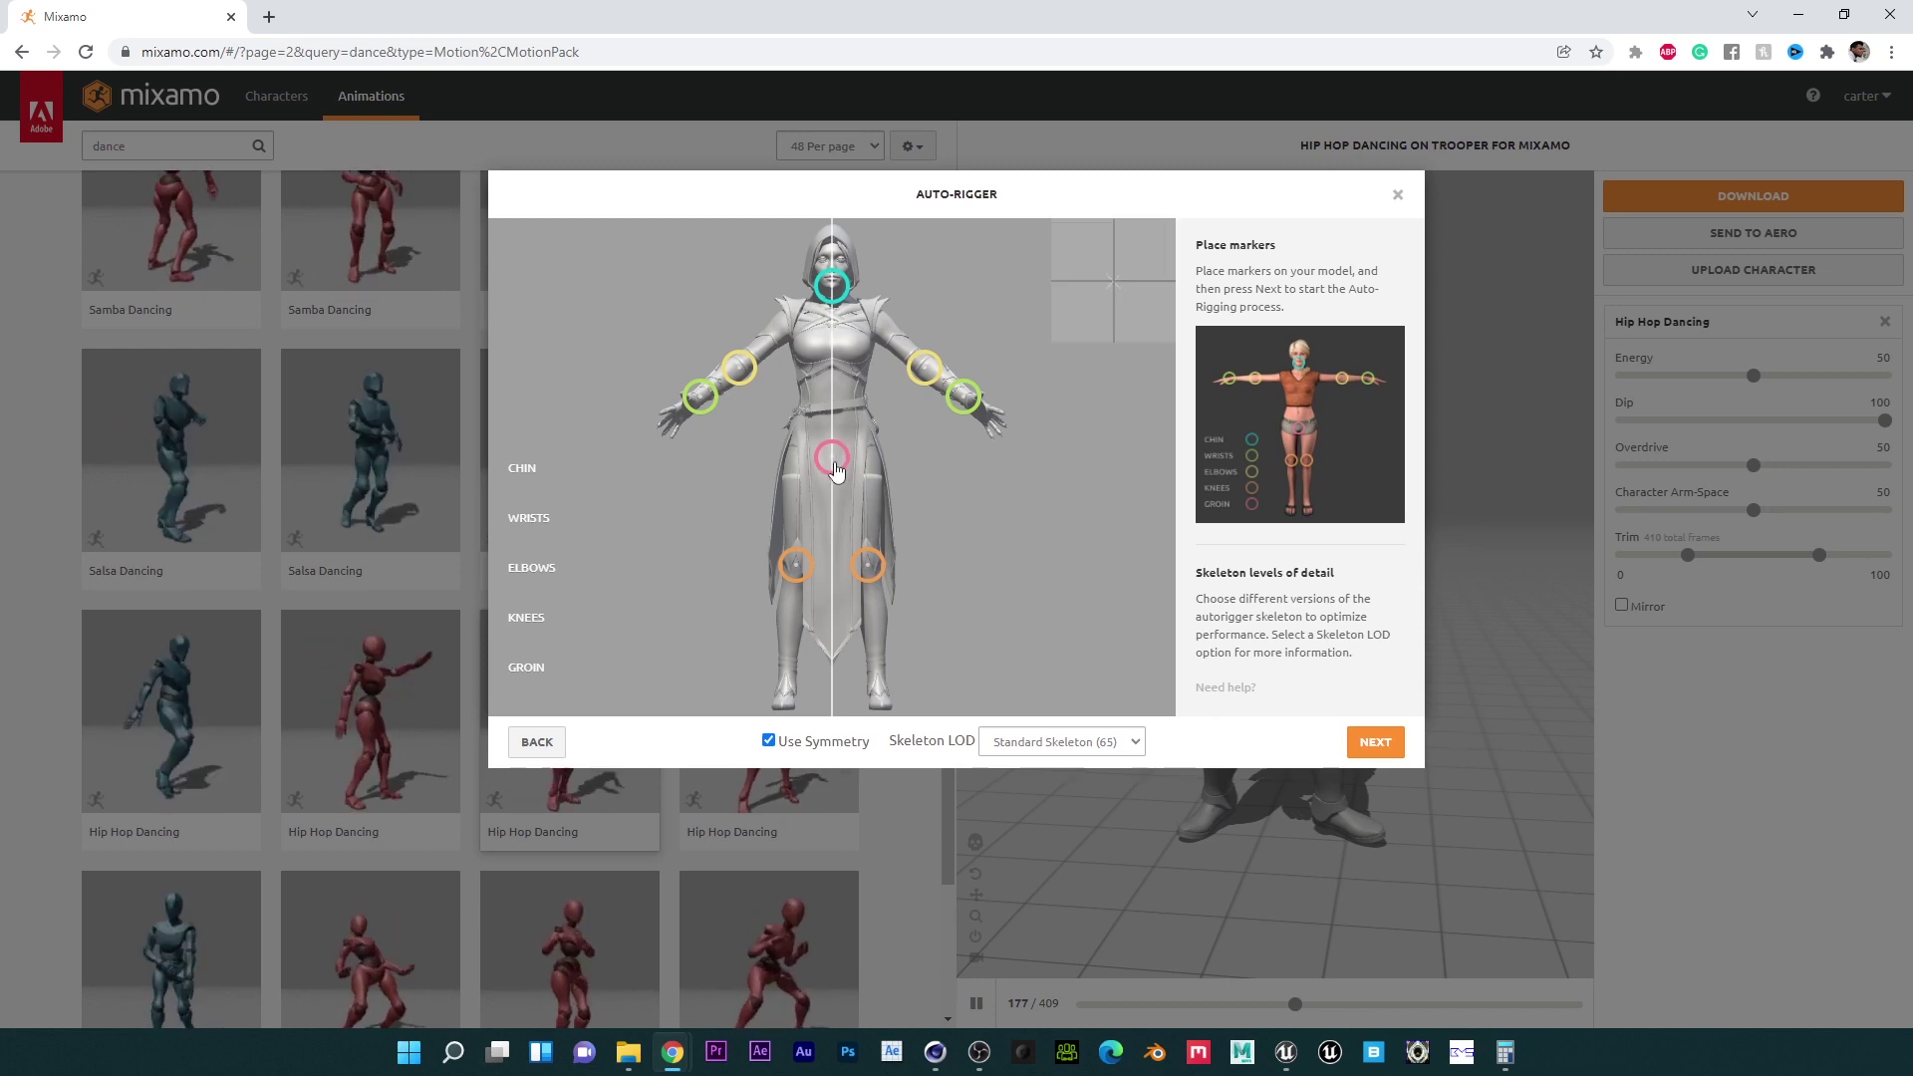
{"action": "left_click", "coordinate": [1373, 742]}
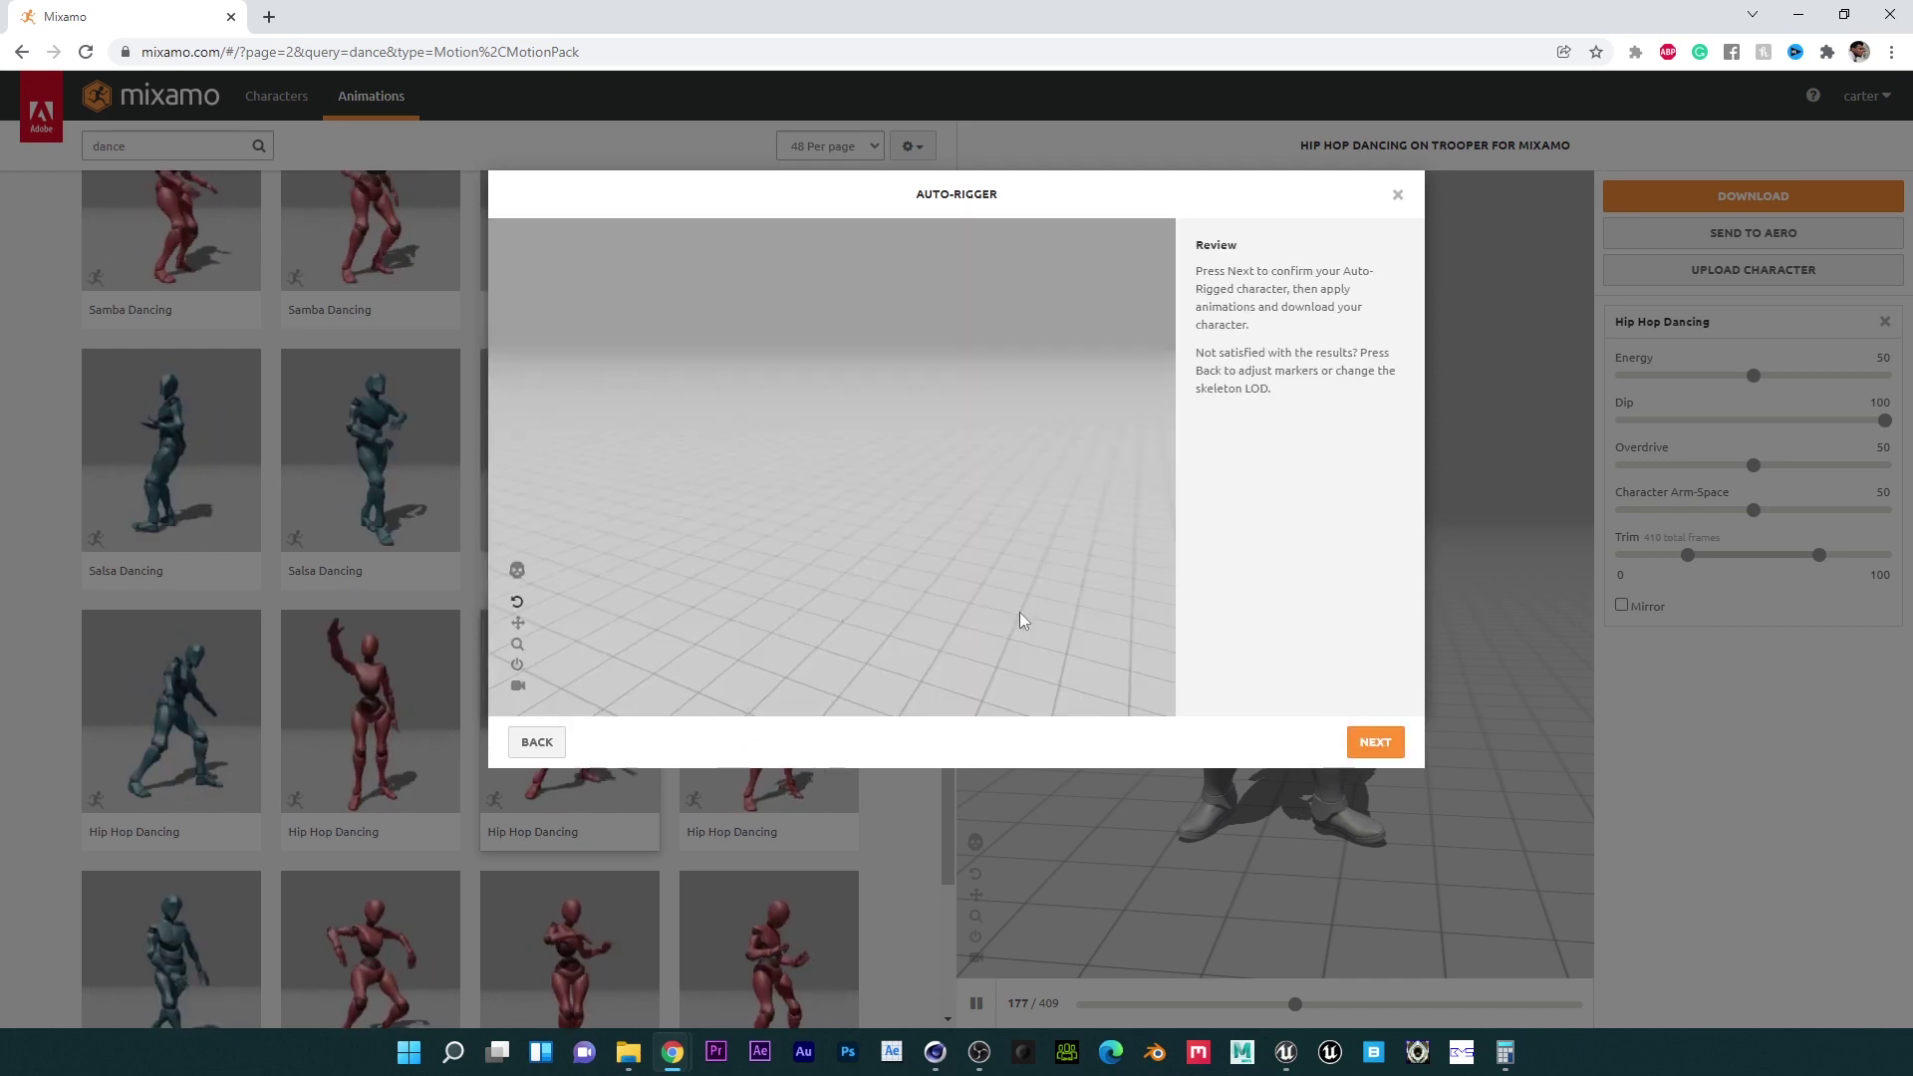
Step: Confirm the auto-rigged result and proceed with Jade as the new character
{"action": "left_click_drag", "start_coordinate": [849, 637], "coordinate": [843, 661]}
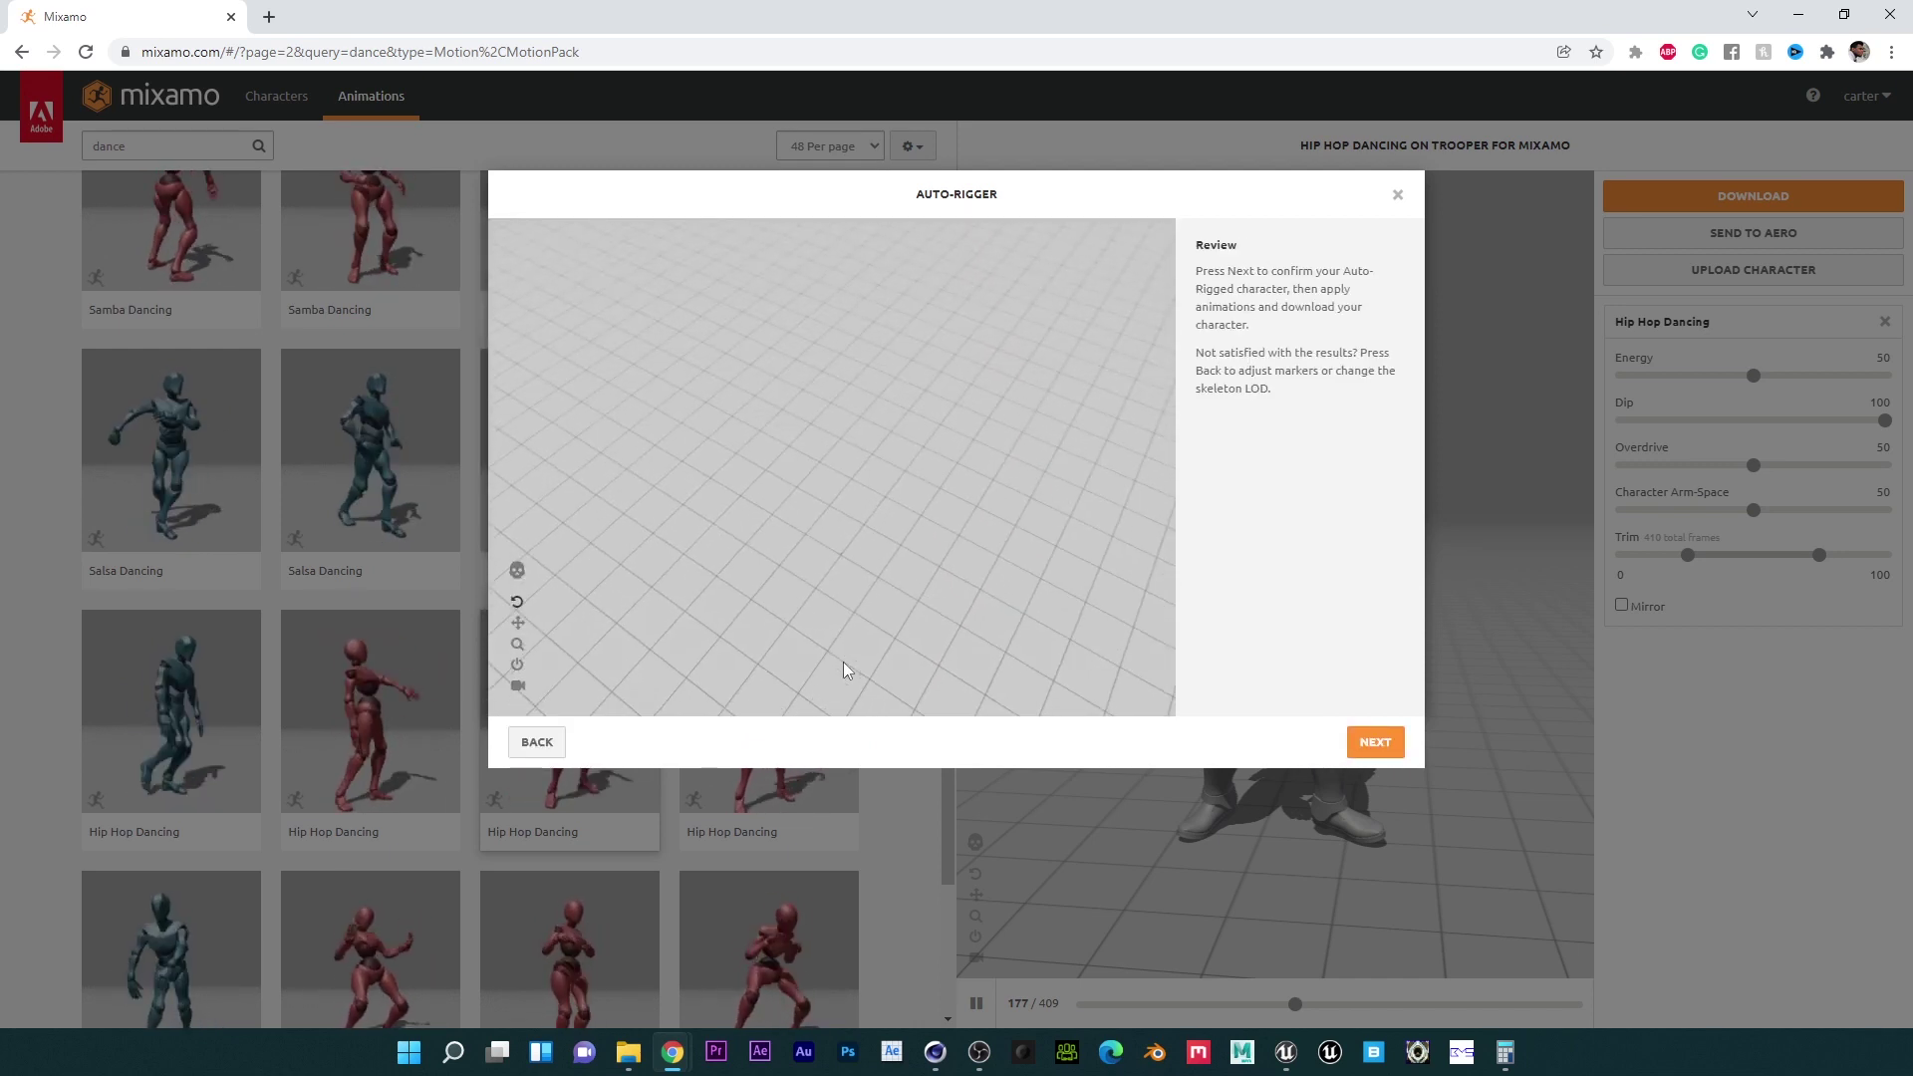
{"action": "scroll", "coordinate": [849, 647], "scroll_direction": "down", "scroll_amount": 2}
{"action": "scroll", "coordinate": [847, 572], "scroll_direction": "down", "scroll_amount": 2}
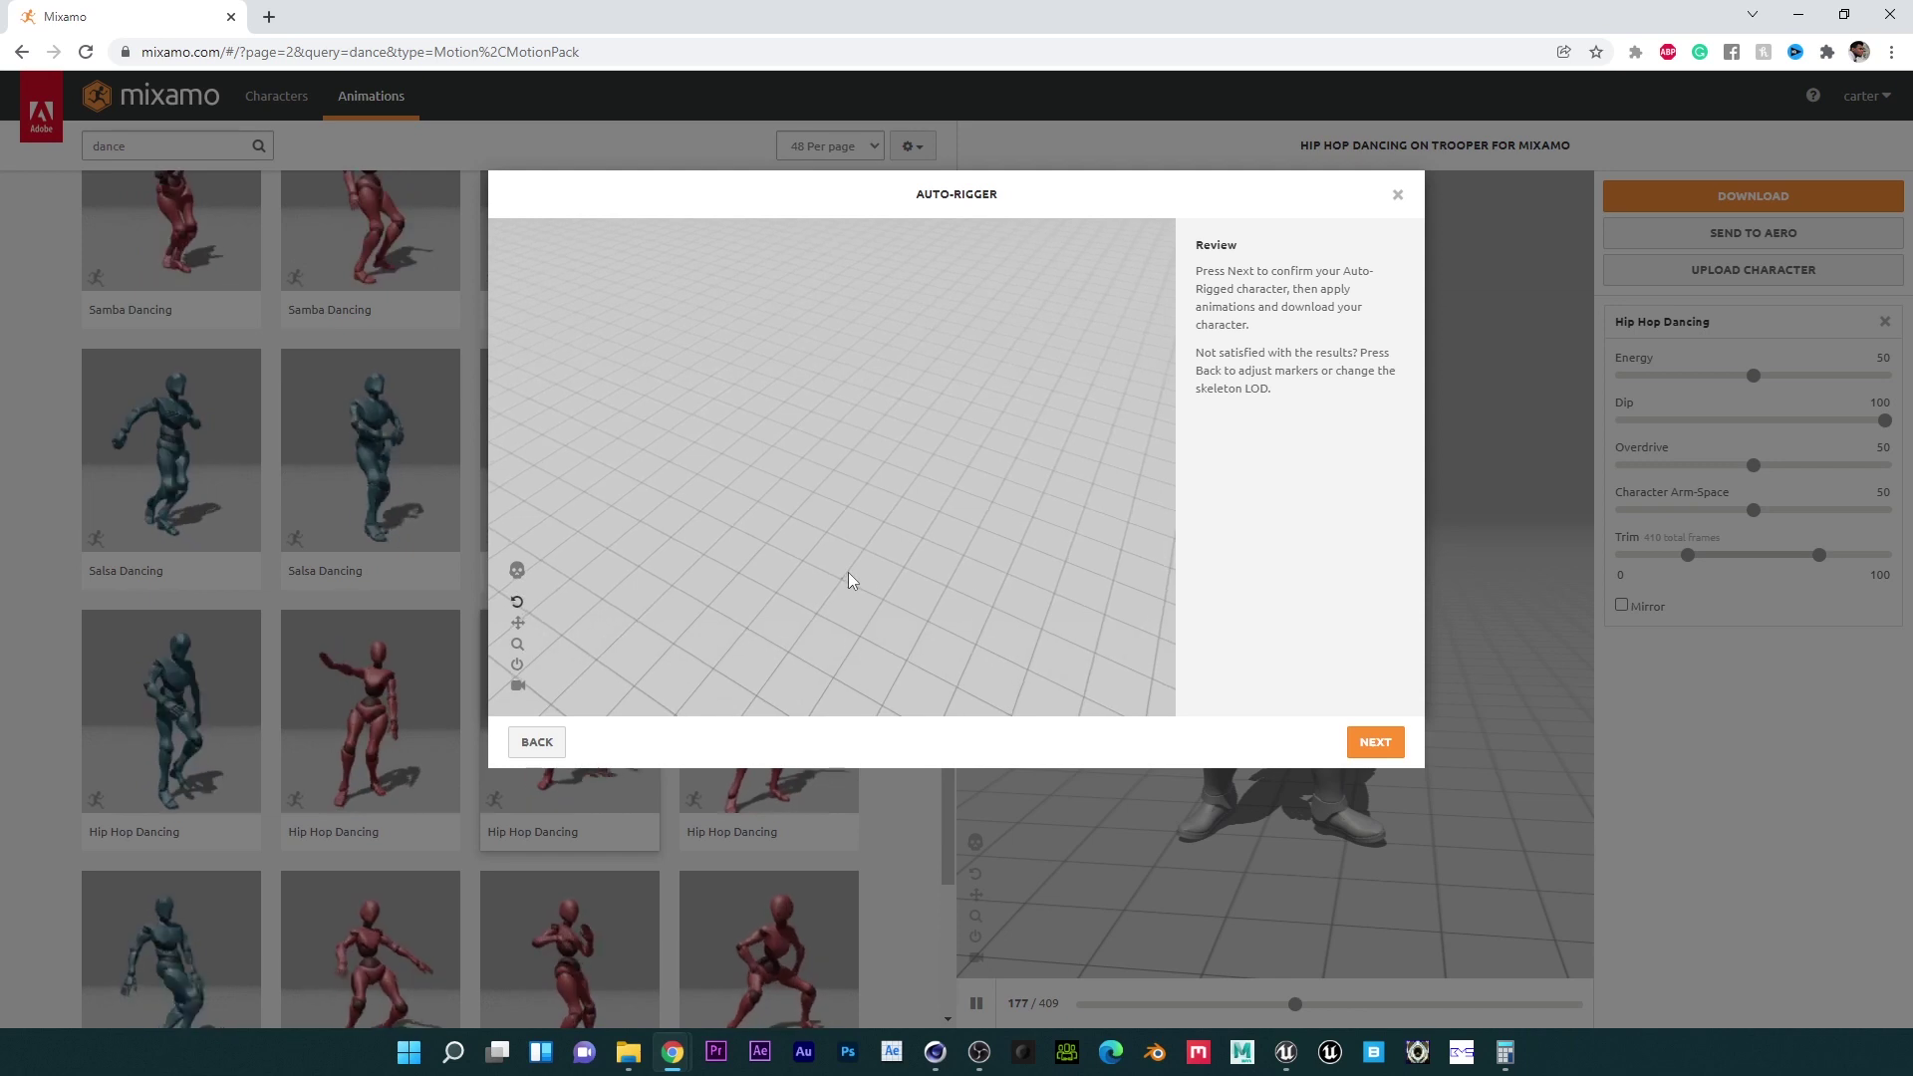
{"action": "scroll", "coordinate": [849, 577], "scroll_direction": "down", "scroll_amount": 3}
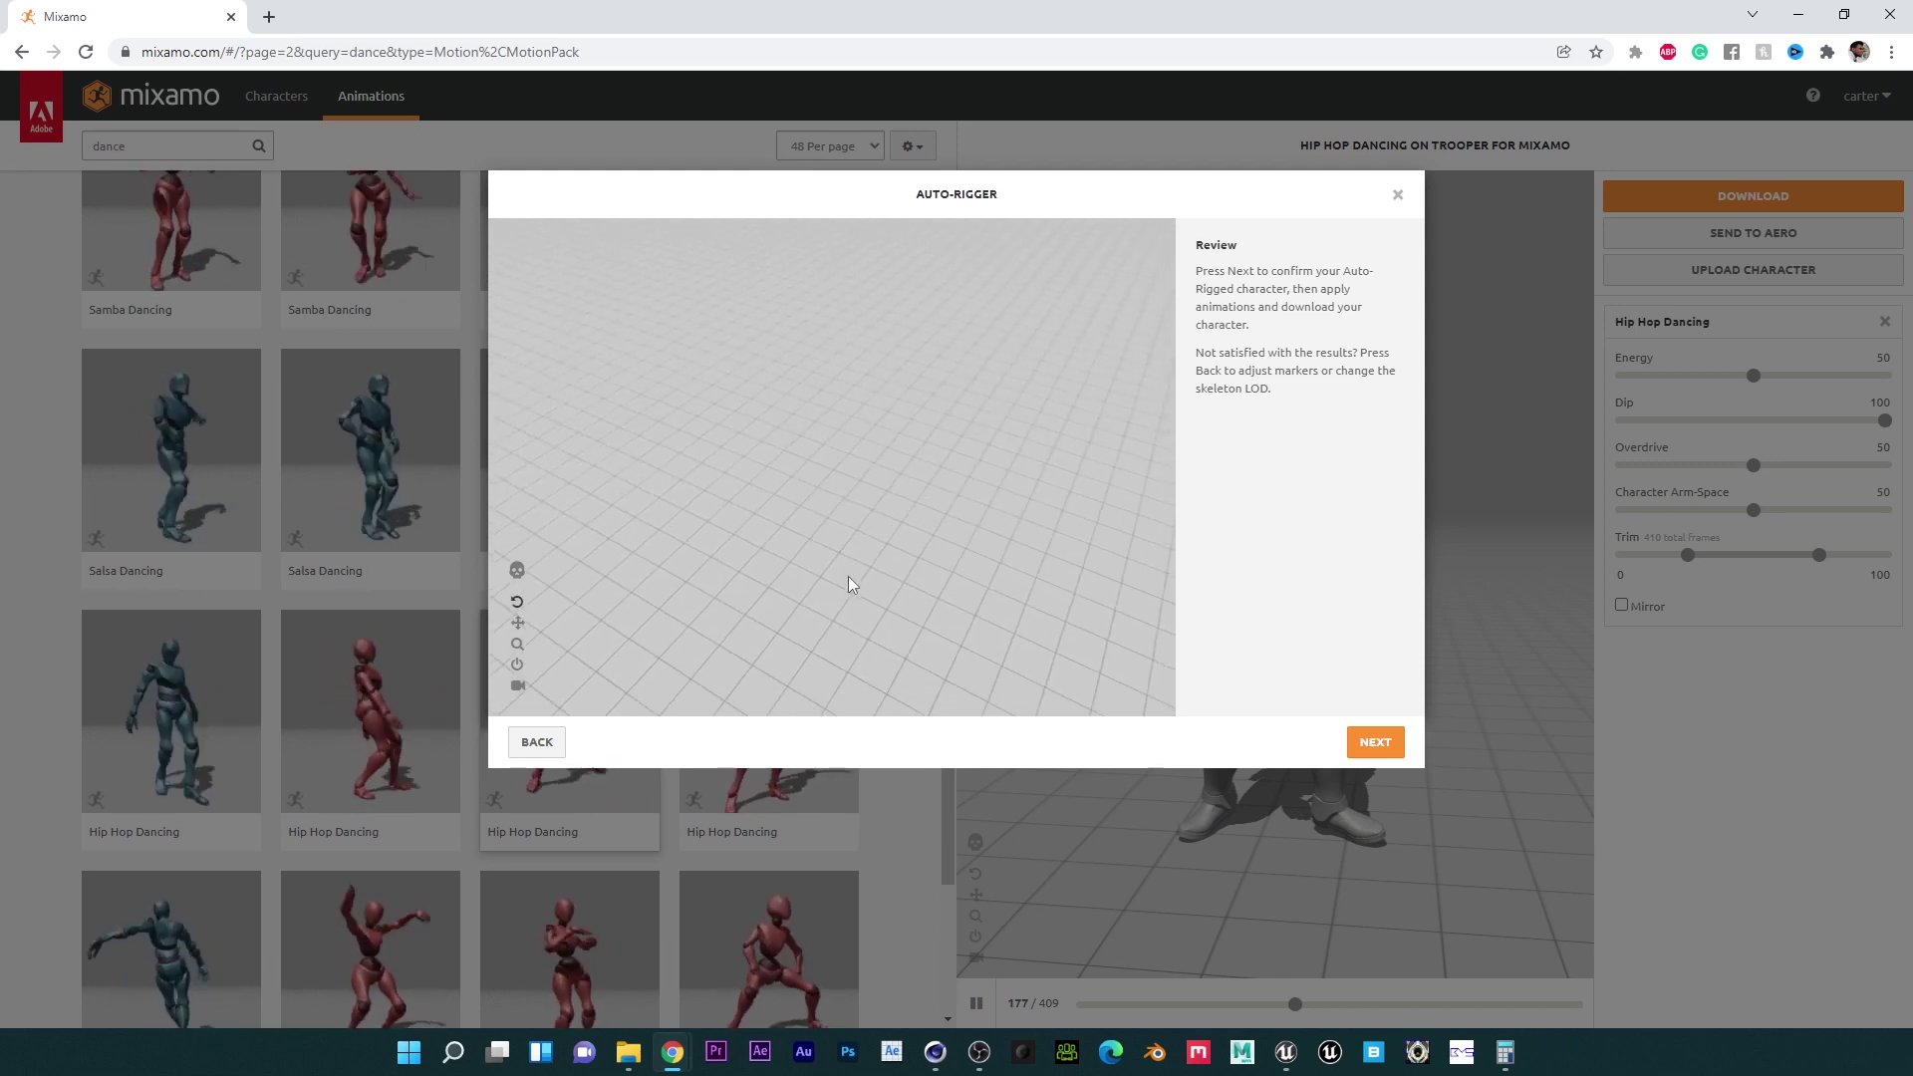
{"action": "left_click", "coordinate": [1375, 742]}
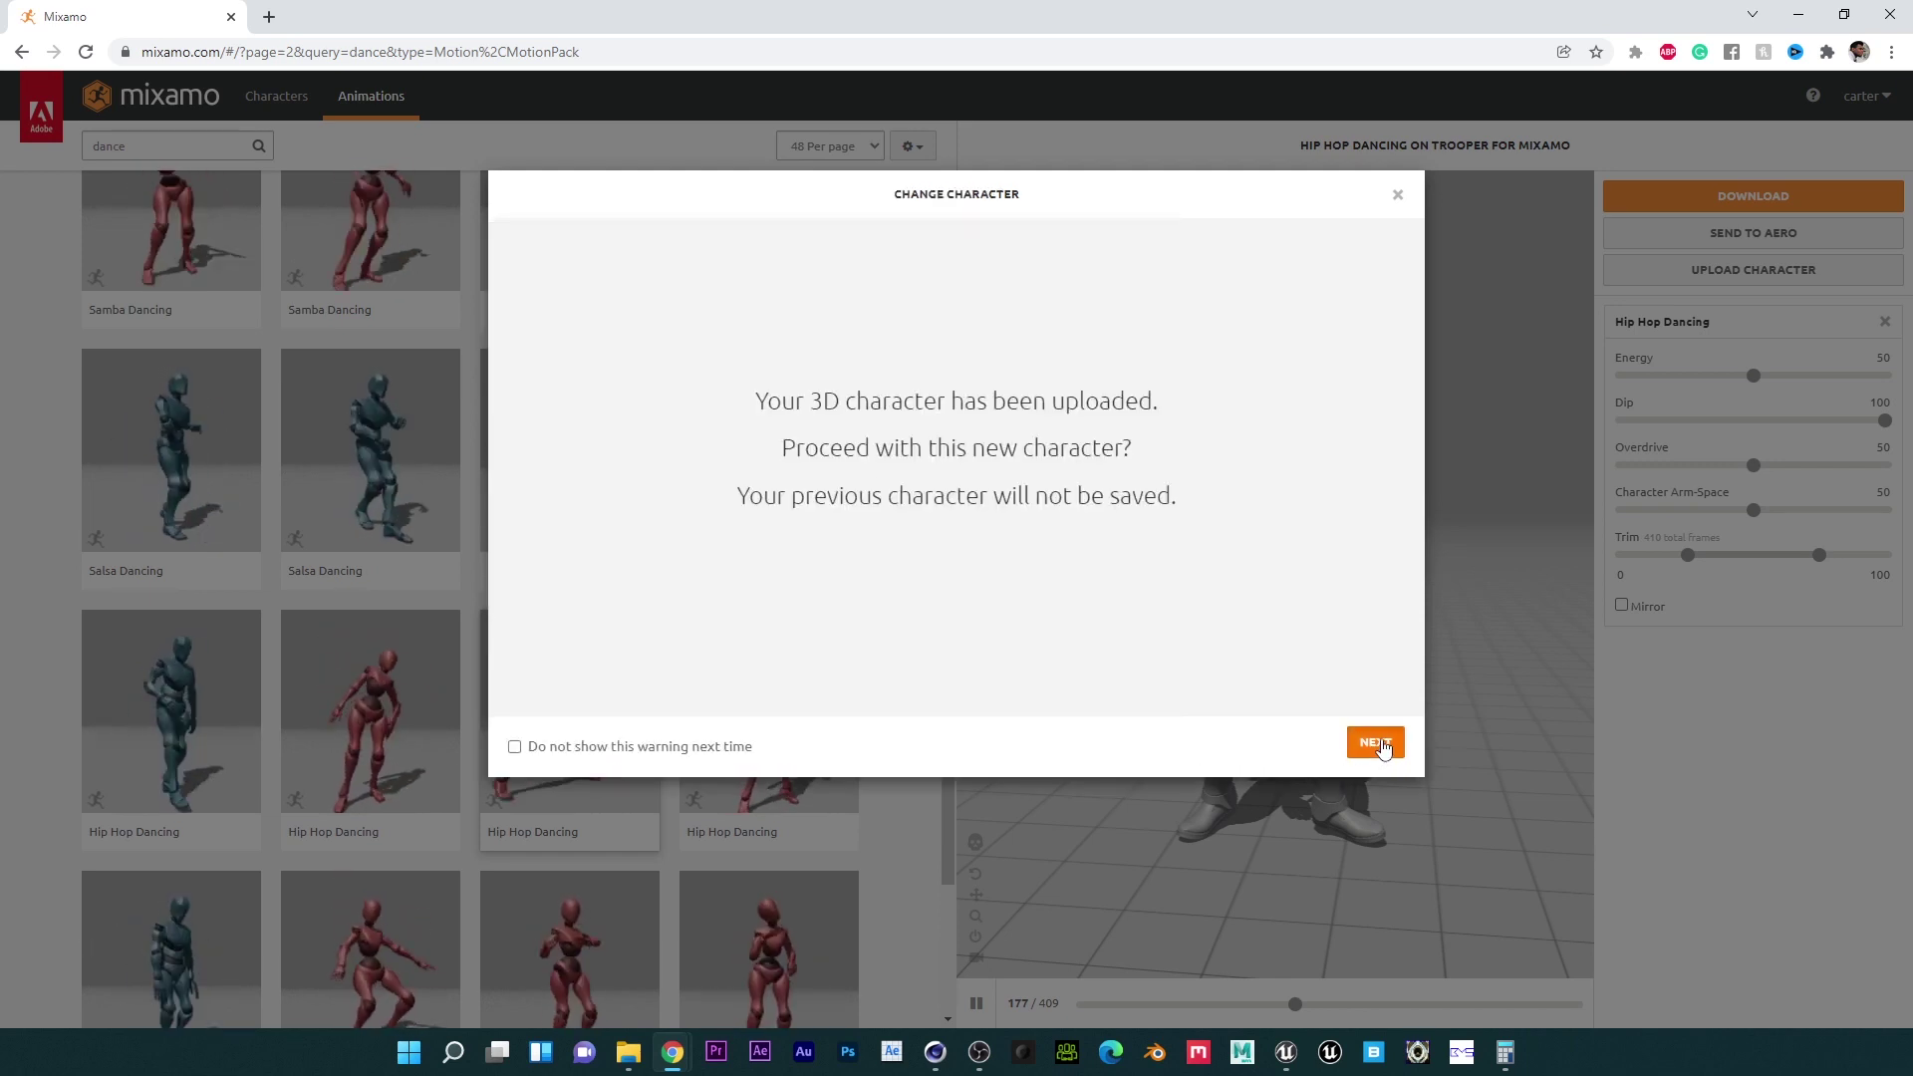
{"action": "left_click", "coordinate": [1377, 743]}
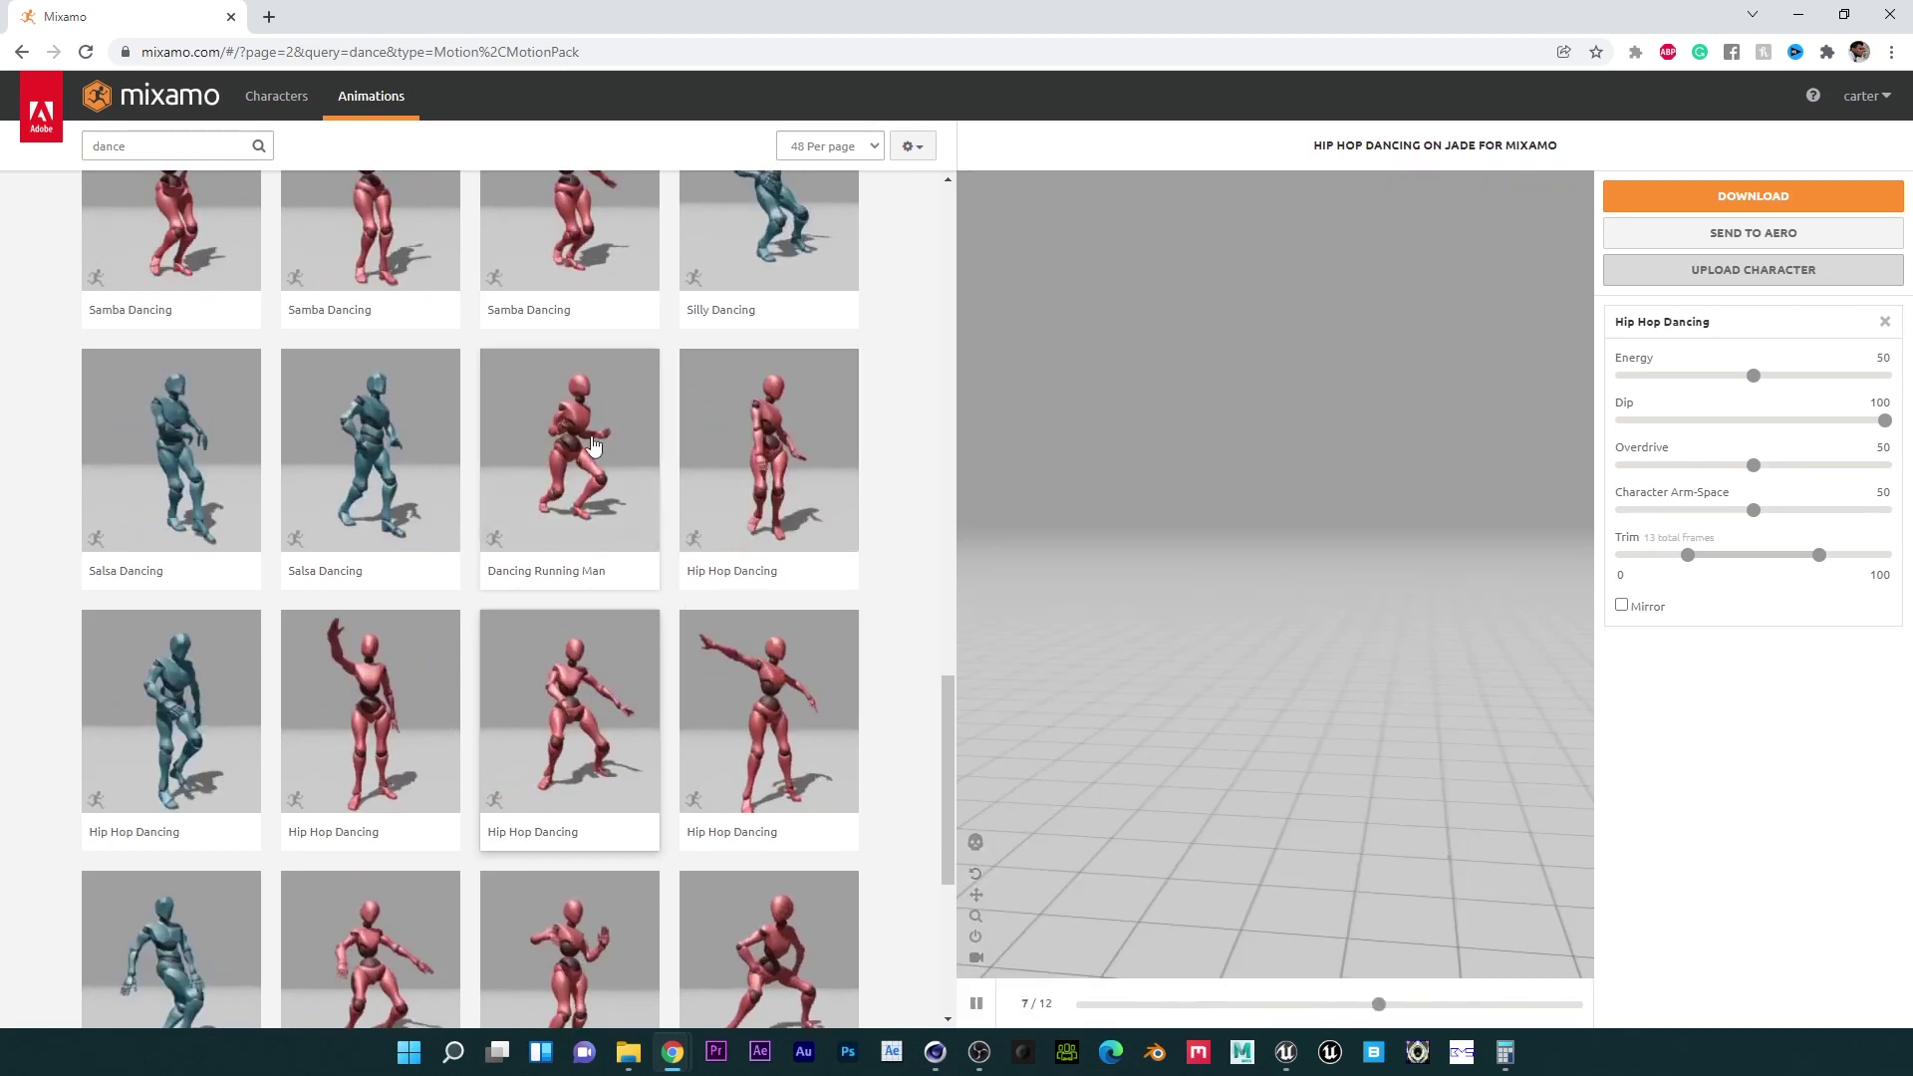
Step: Search the animations for "running" and apply Running Slide to the Jade character
{"action": "double_click", "coordinate": [214, 146]}
{"action": "type", "text": "running"}
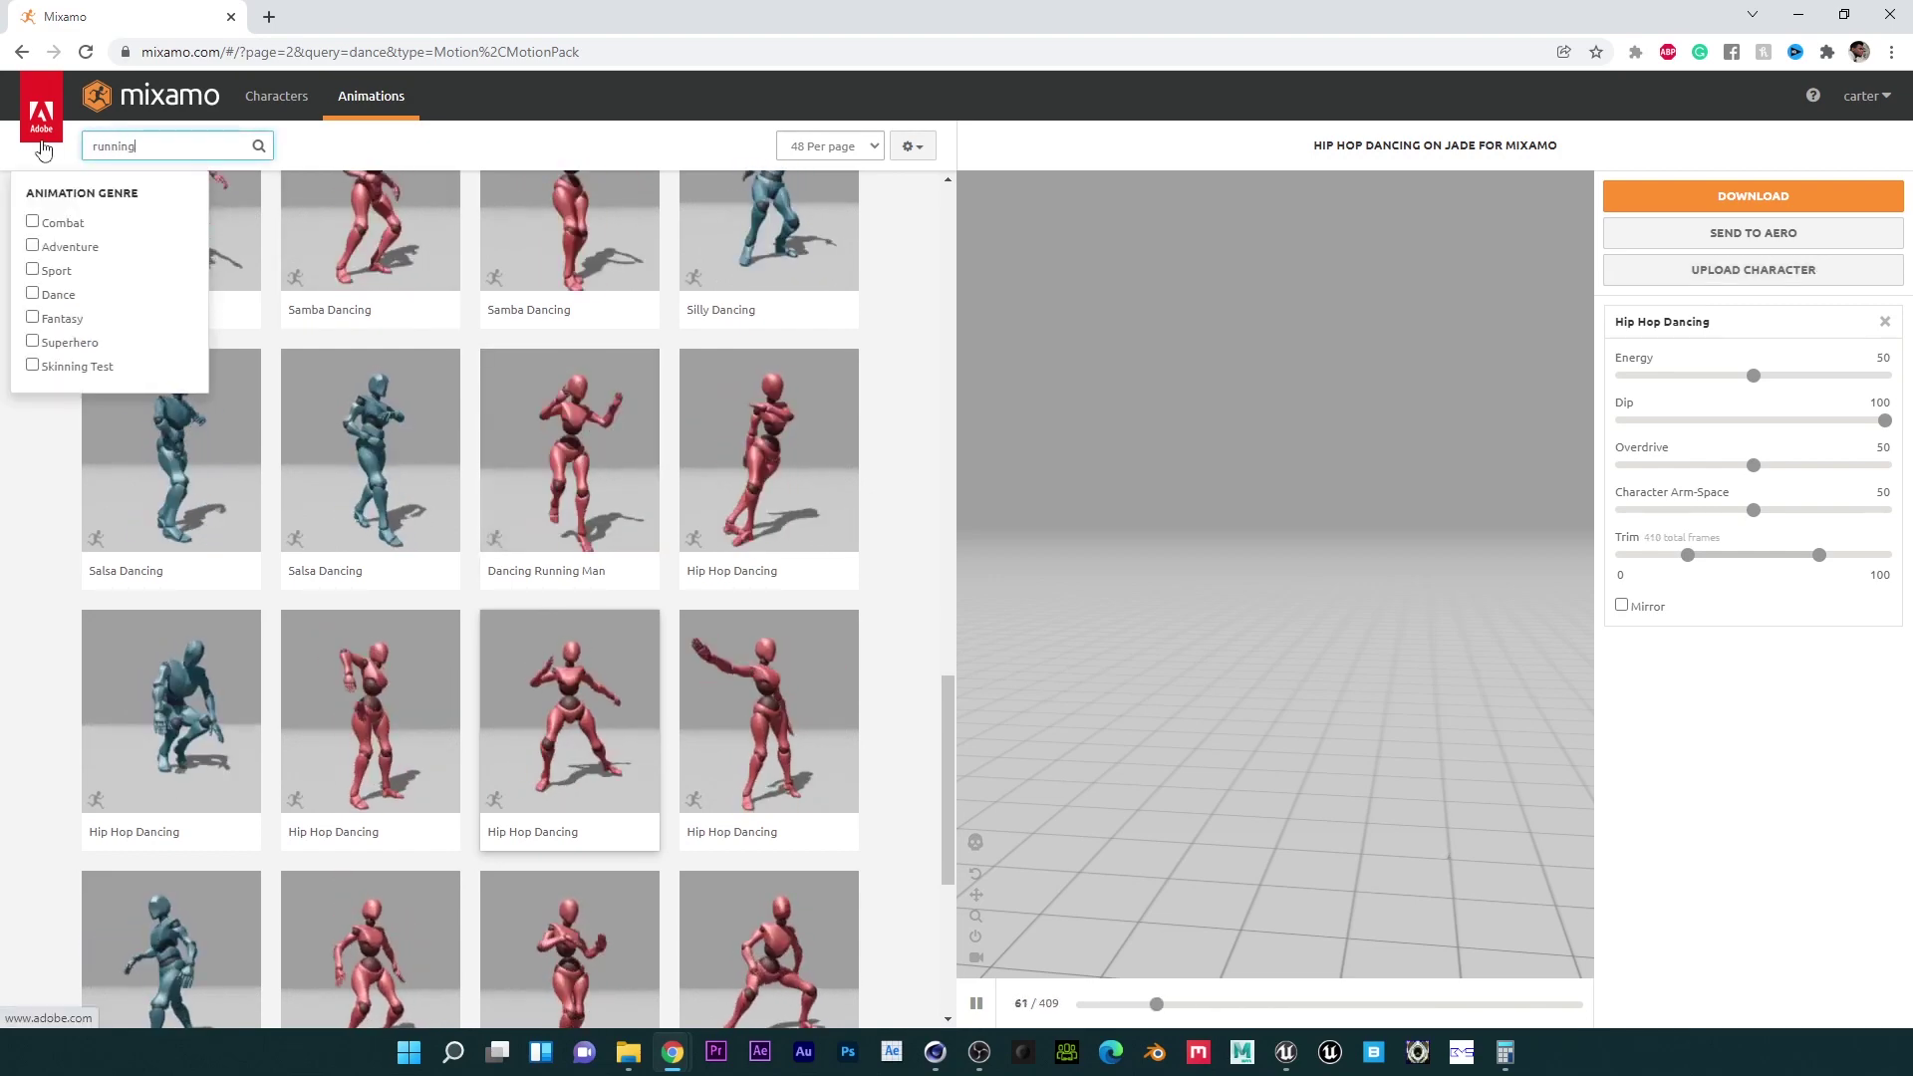
{"action": "key", "text": "Return"}
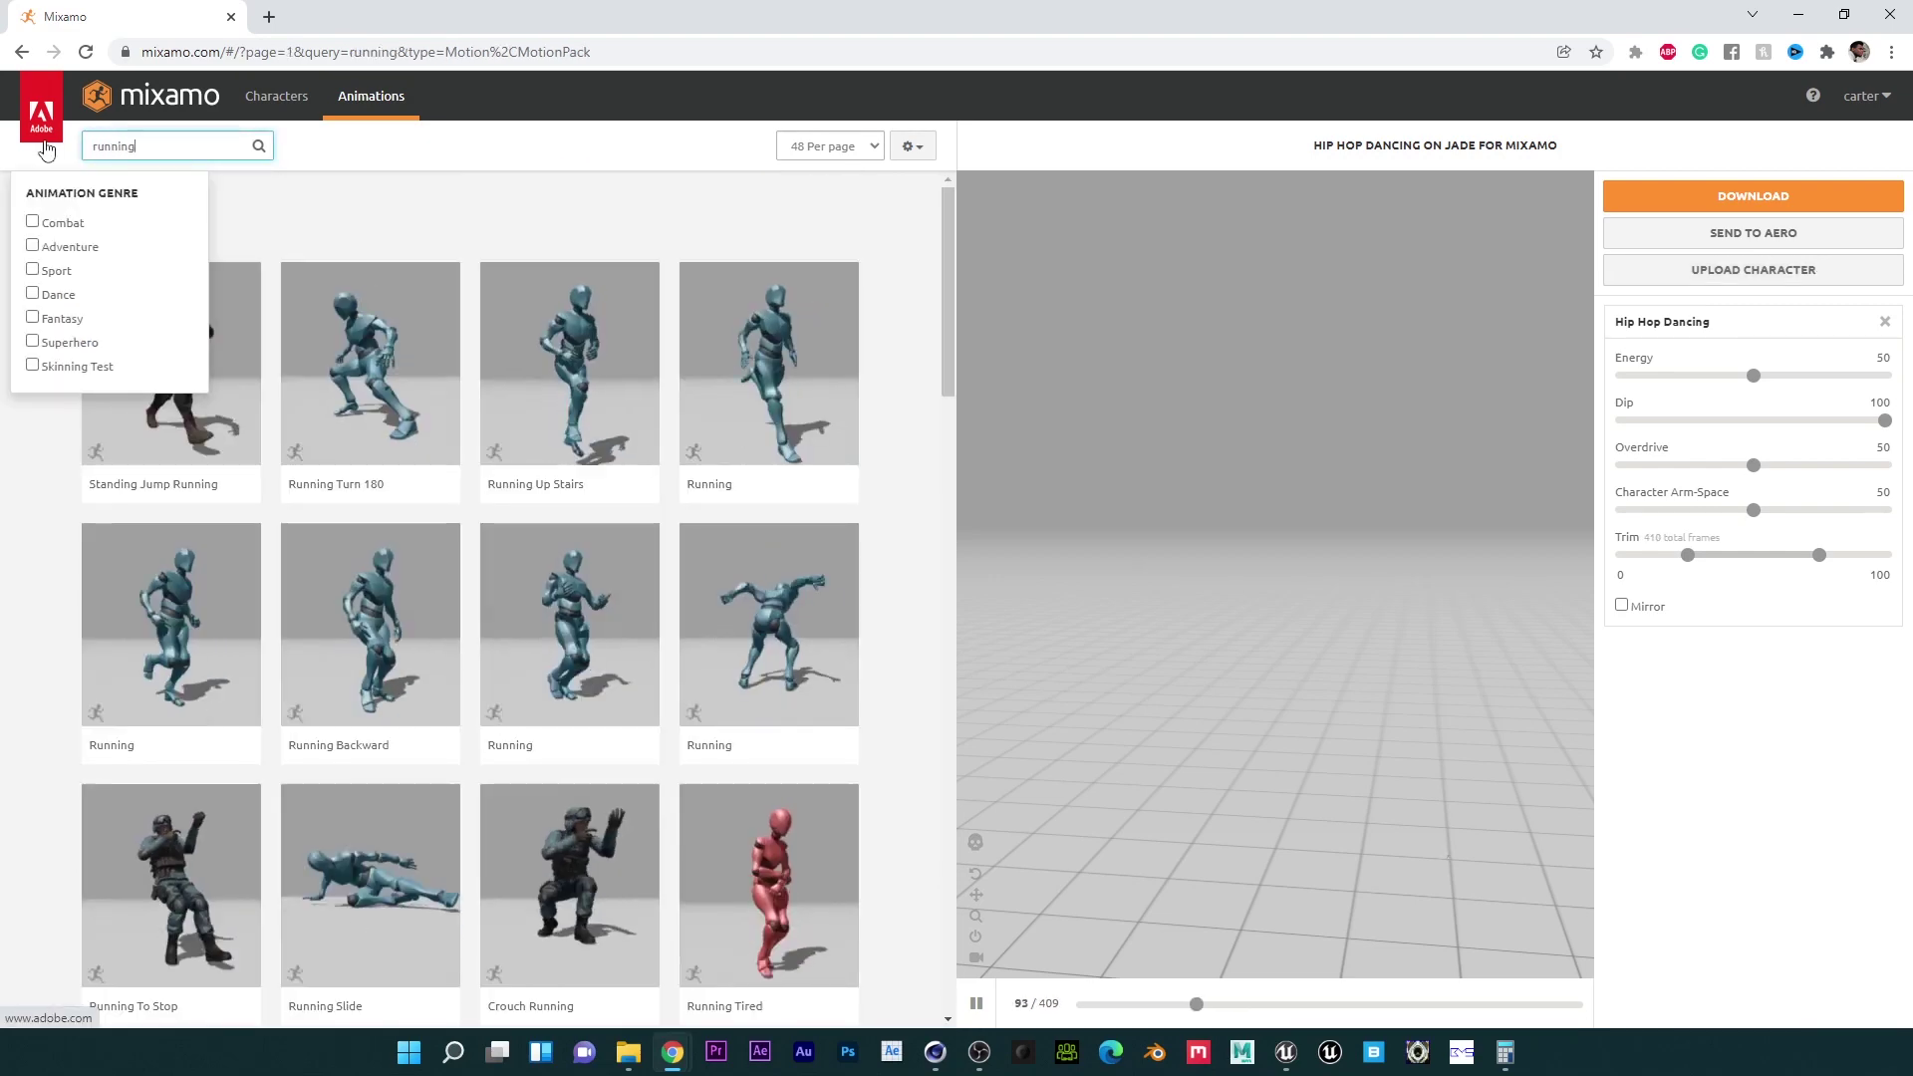
{"action": "scroll", "coordinate": [528, 563], "scroll_direction": "down", "scroll_amount": 4}
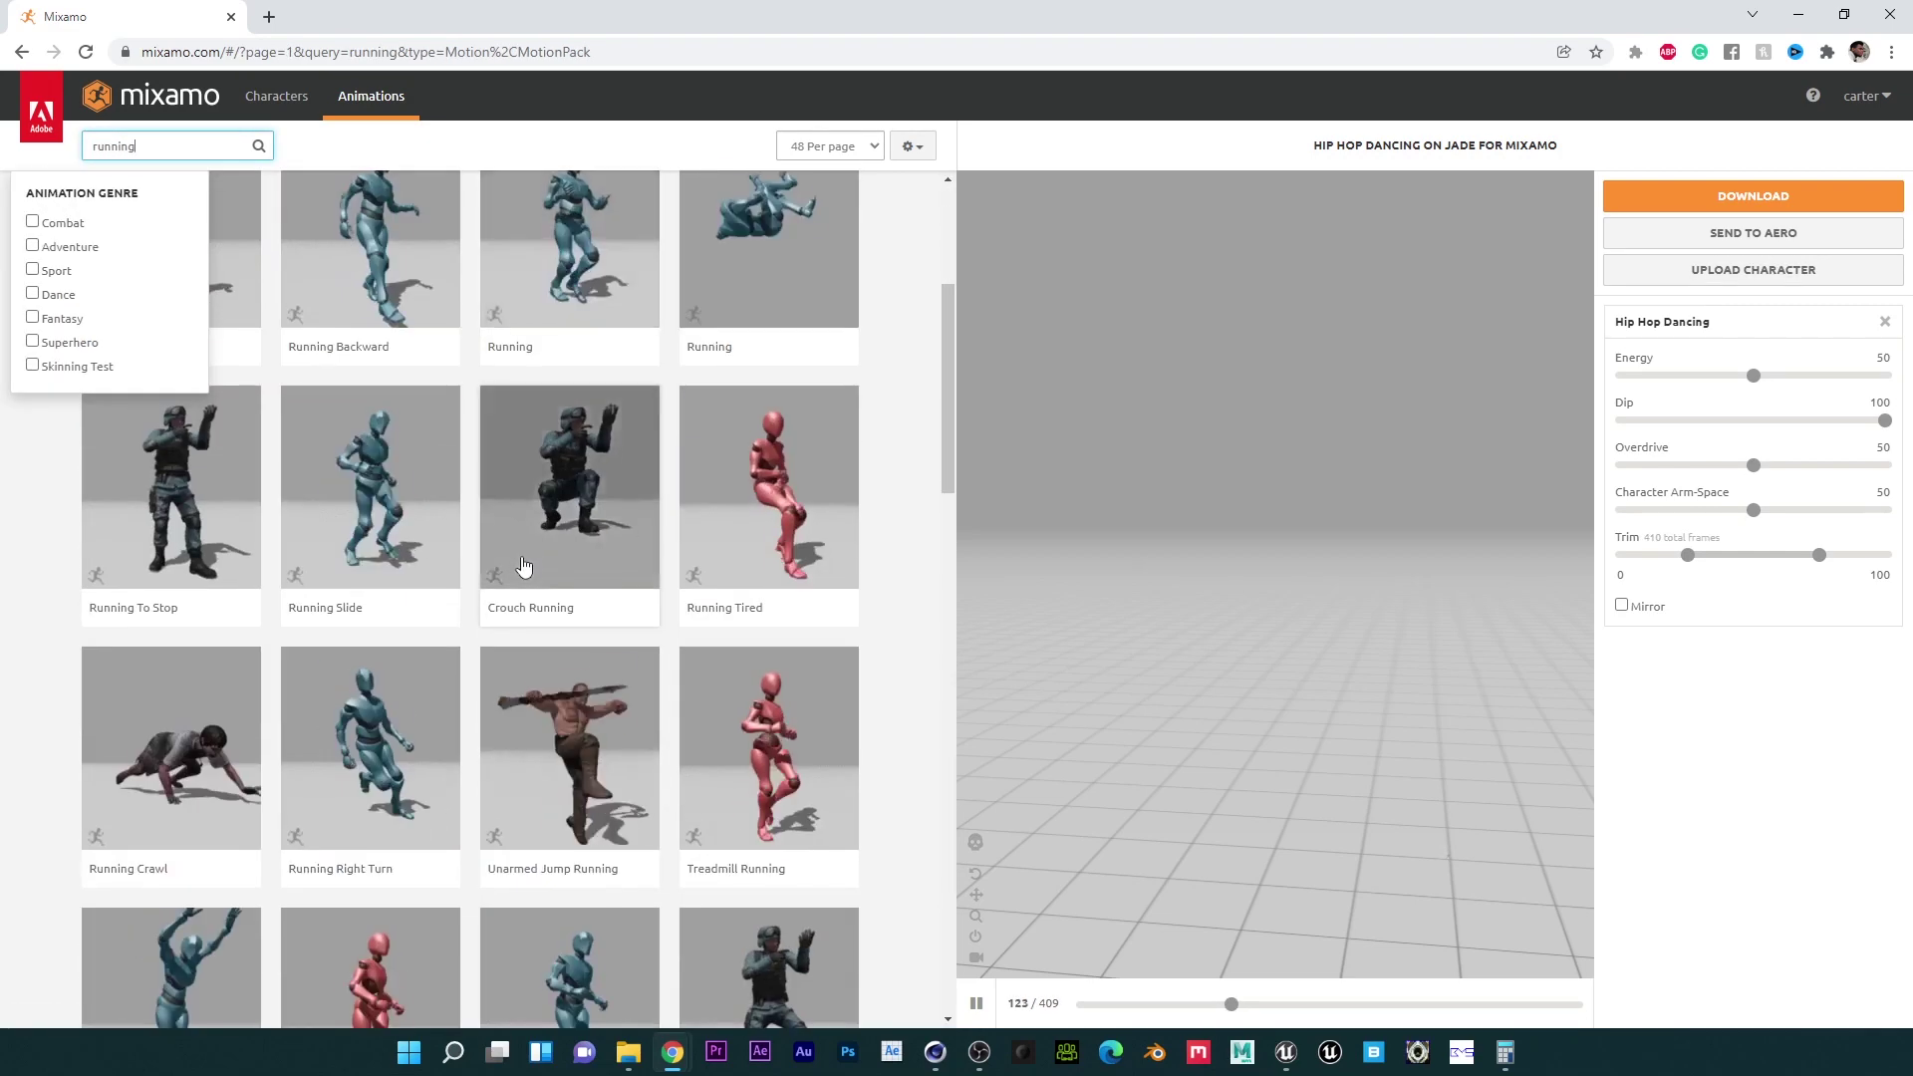
{"action": "left_click", "coordinate": [346, 484]}
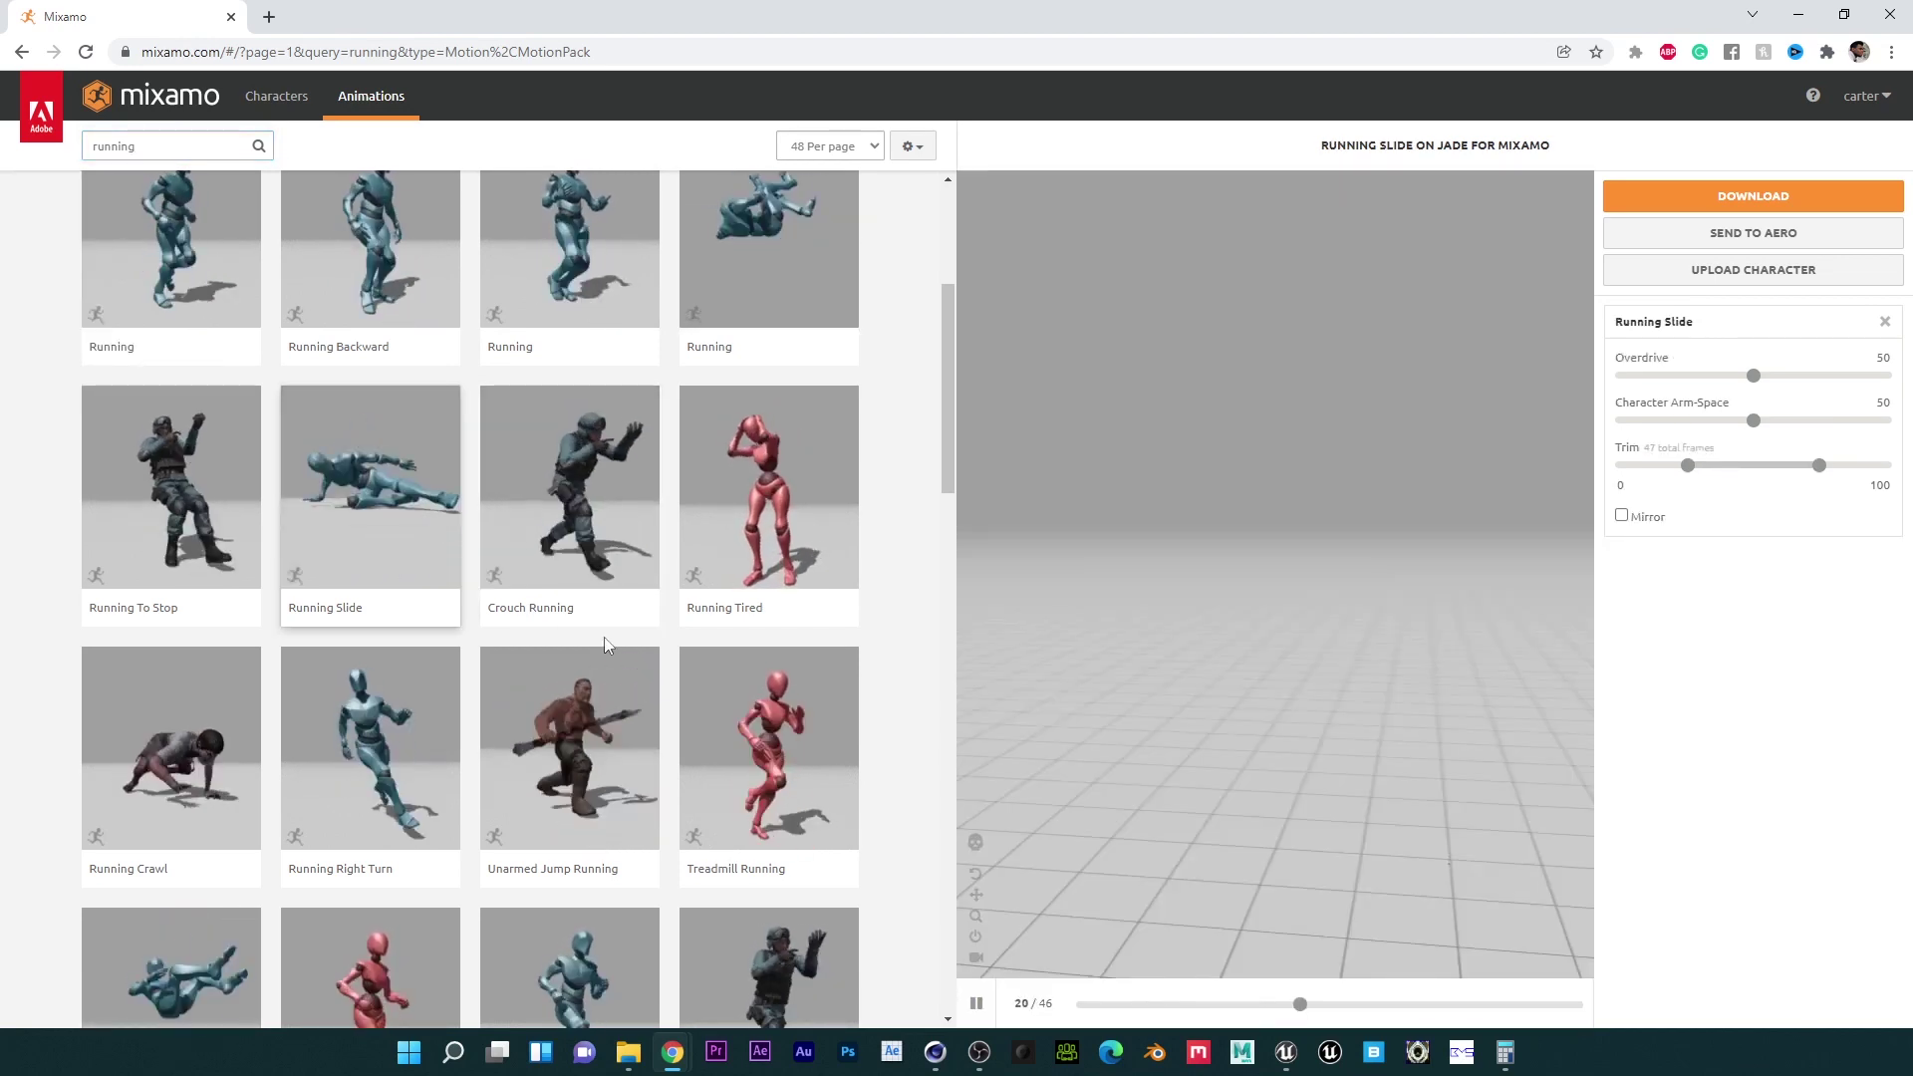
Step: Extend the Running Slide trim range to -50 through 150 and download the animated character
{"action": "left_click_drag", "start_coordinate": [1688, 465], "coordinate": [1581, 461]}
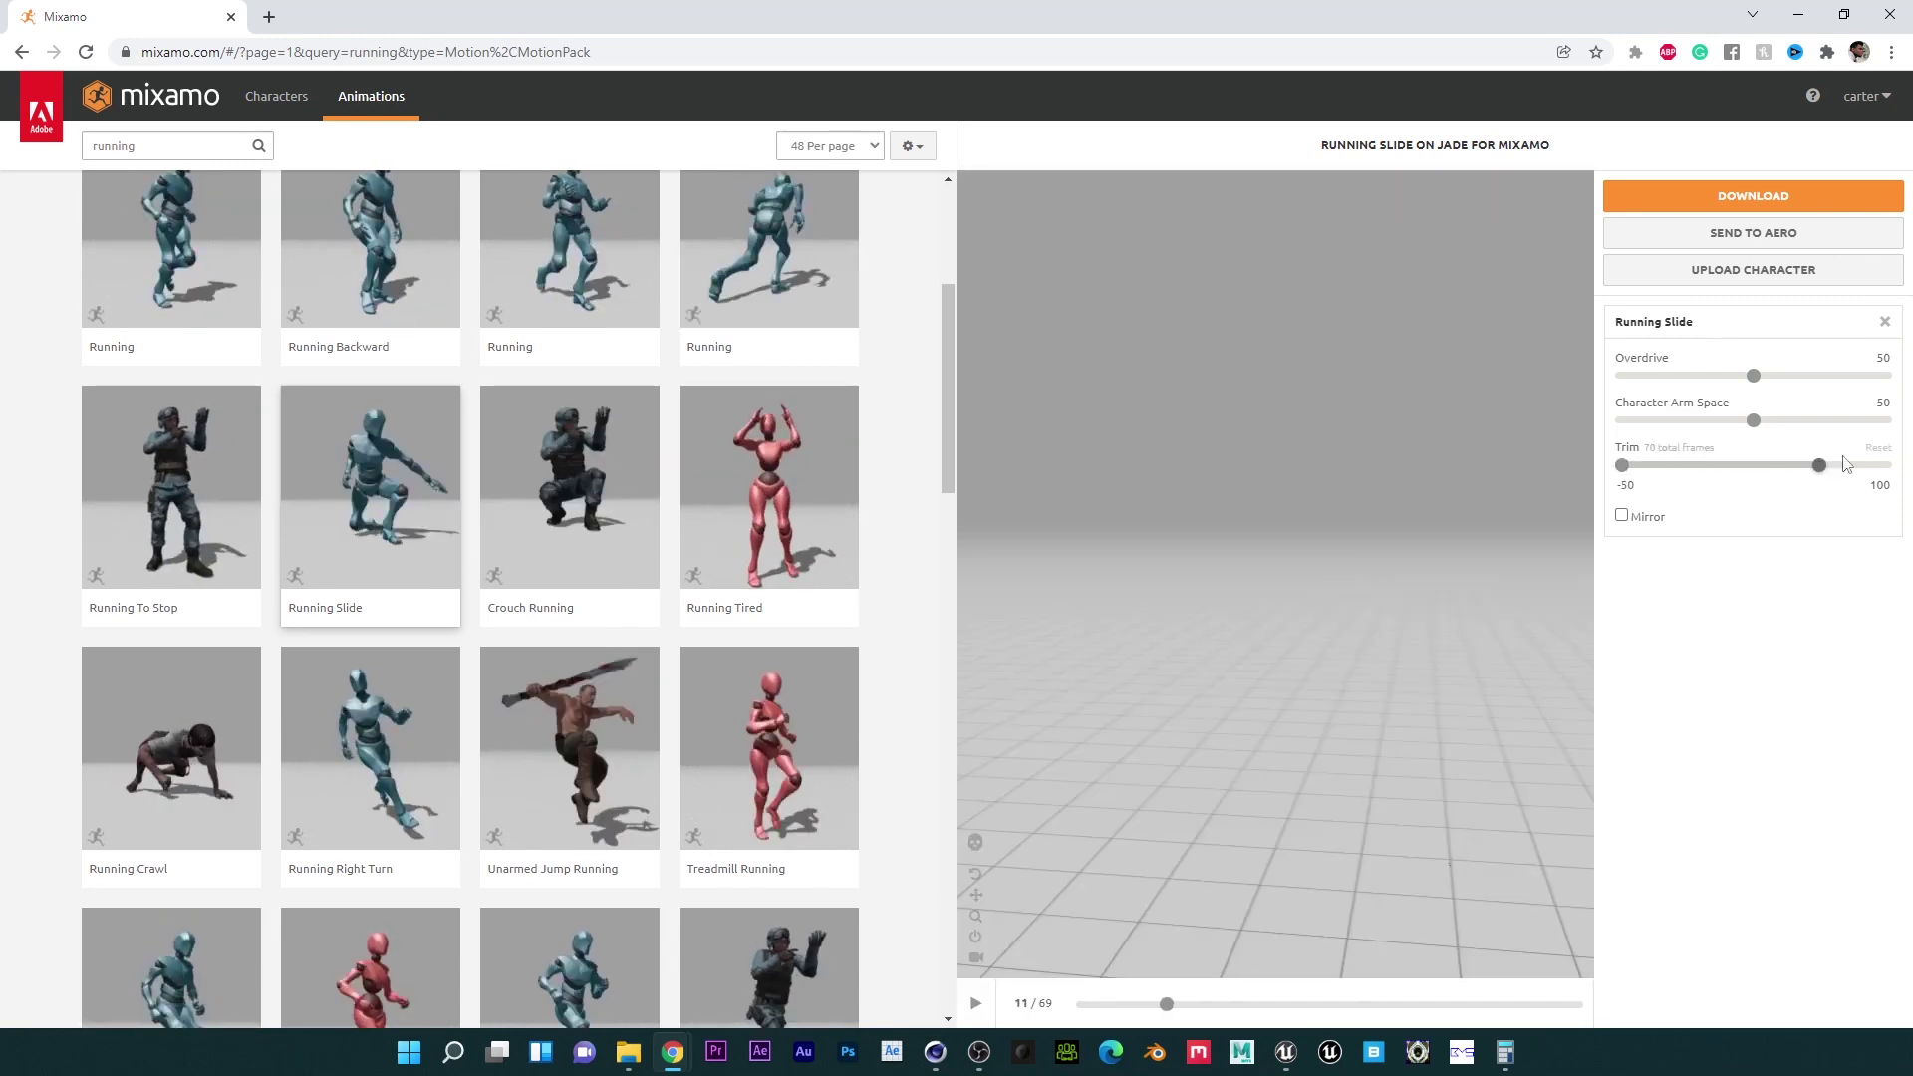
{"action": "left_click_drag", "start_coordinate": [1819, 465], "coordinate": [1886, 465]}
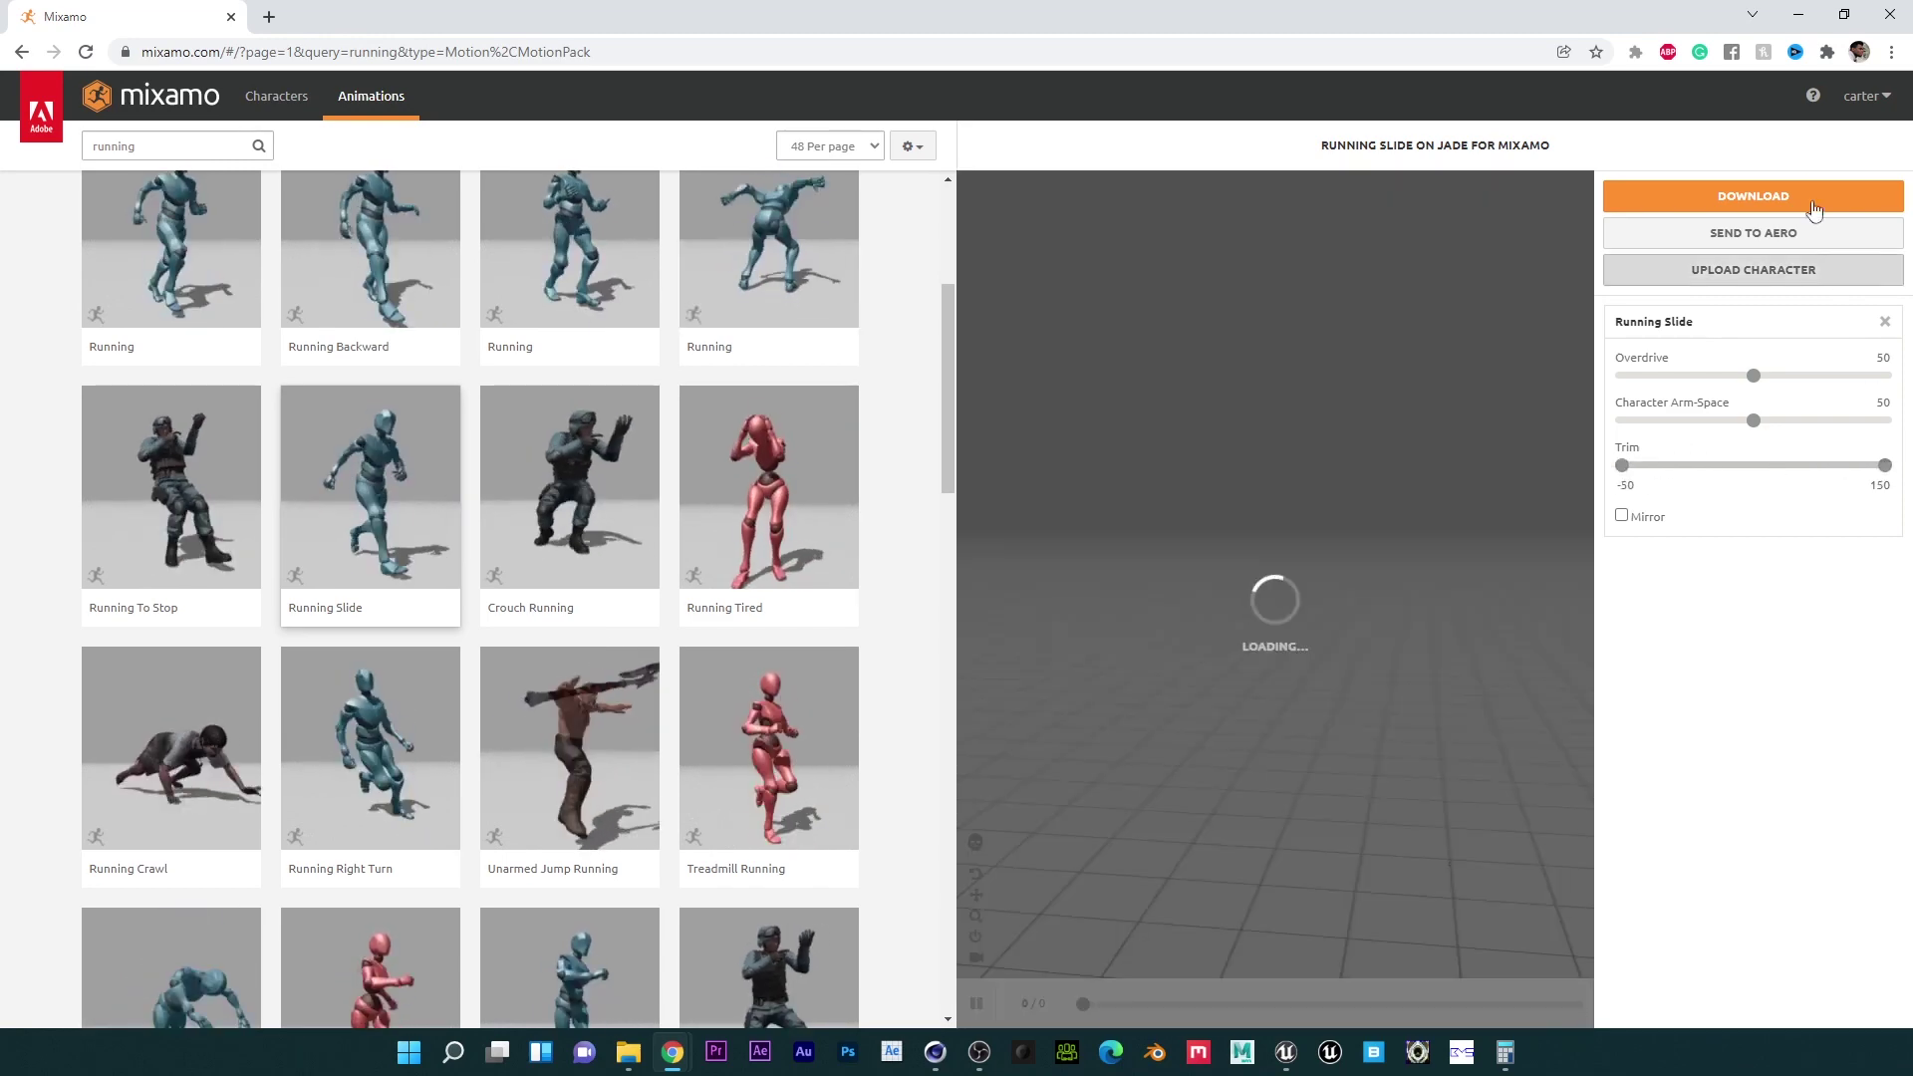
{"action": "left_click", "coordinate": [1790, 196]}
{"action": "left_click", "coordinate": [1219, 435]}
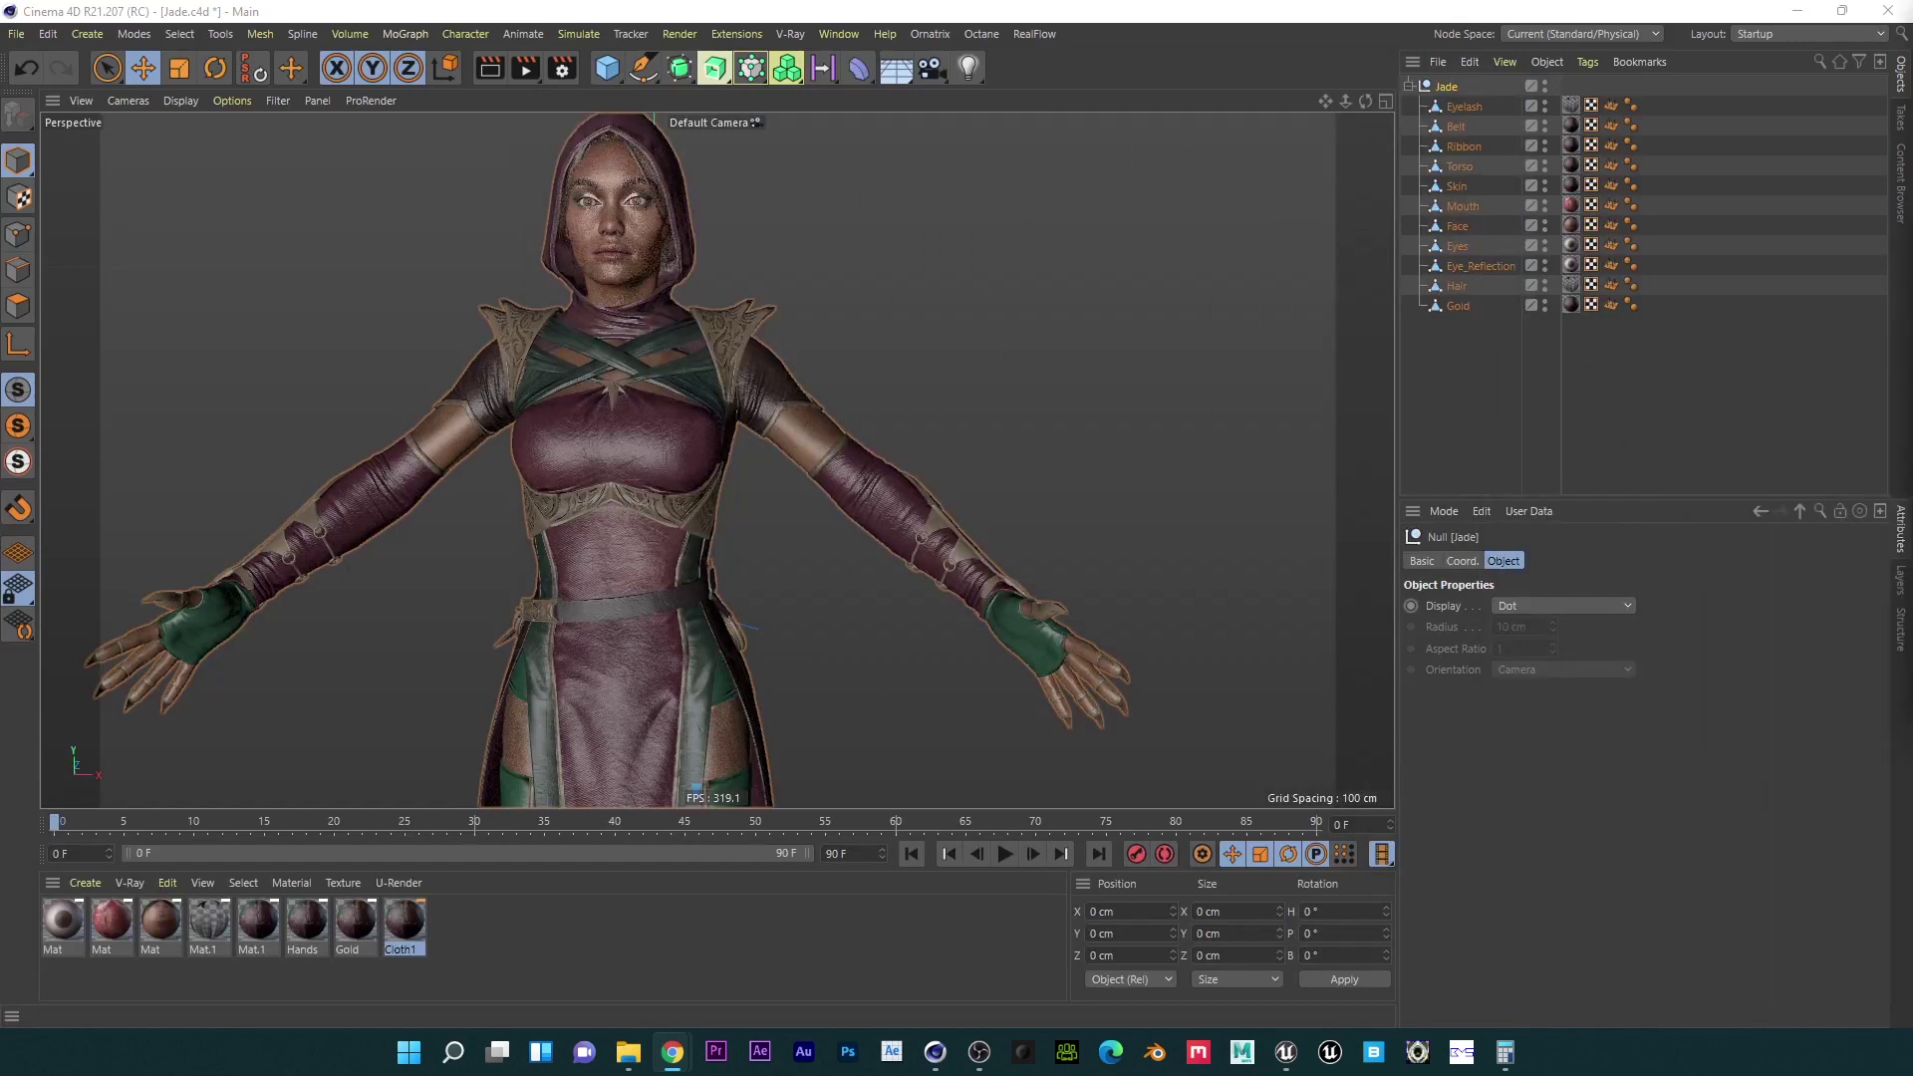
Step: Switch to Cinema 4D and import the downloaded Running Slide.fbx
{"action": "left_click_drag", "start_coordinate": [805, 354], "coordinate": [792, 347]}
{"action": "left_click", "coordinate": [750, 595]}
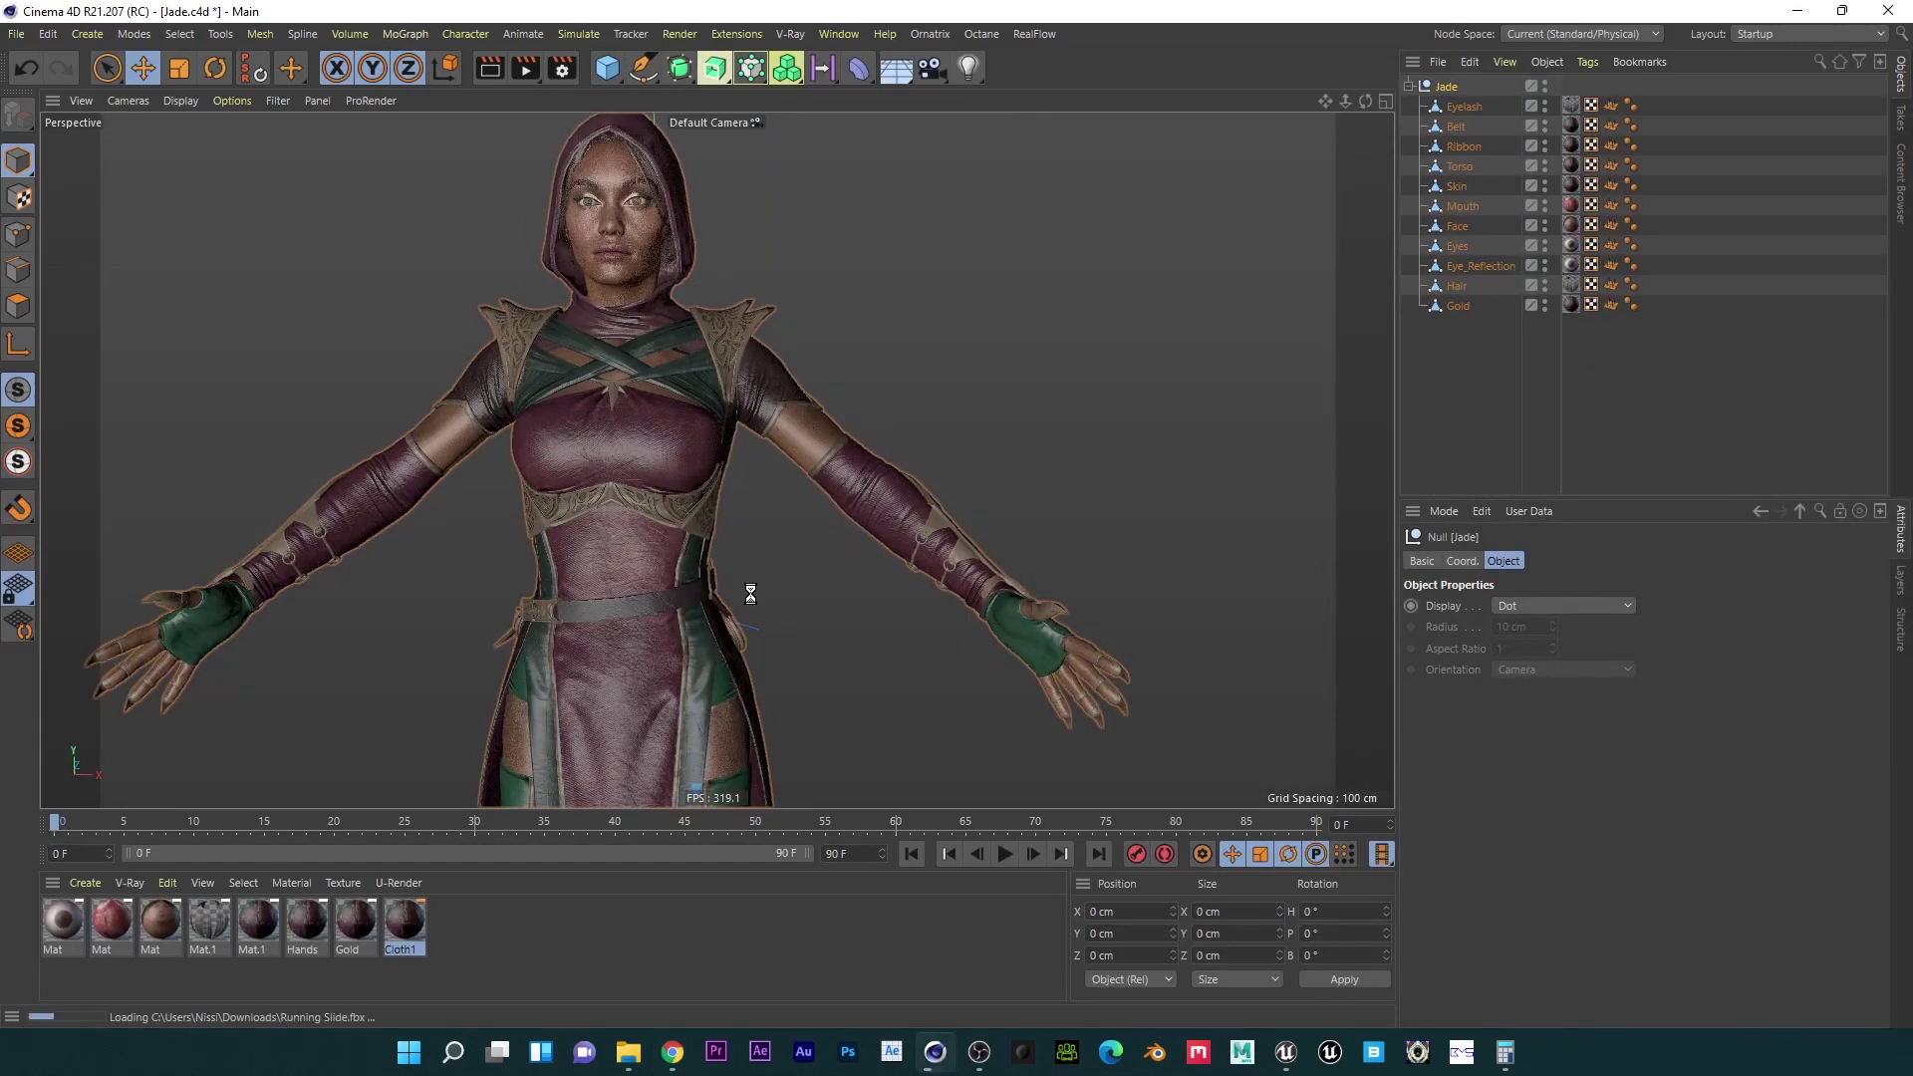
Step: Confirm the Running Slide FBX import and return the timeline to frame 0
{"action": "left_click", "coordinate": [974, 589]}
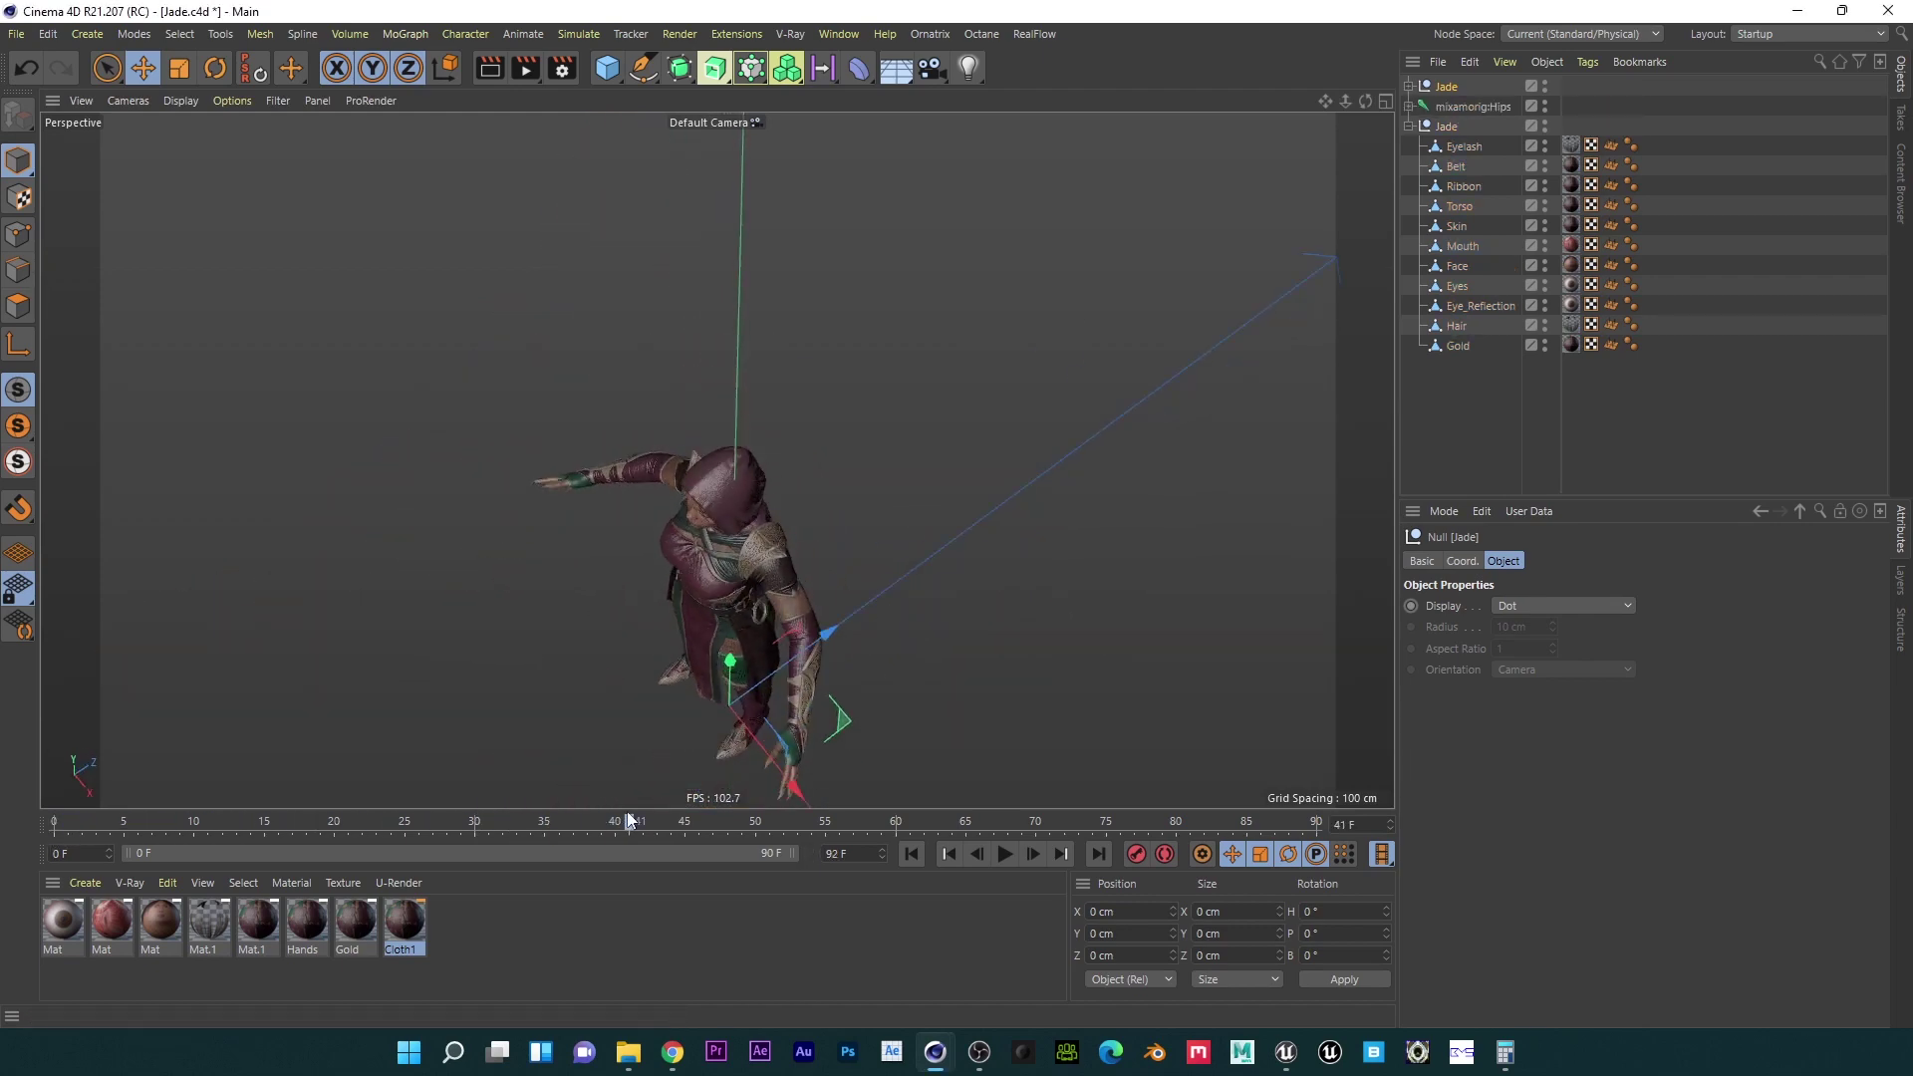
{"action": "key", "text": "f"}
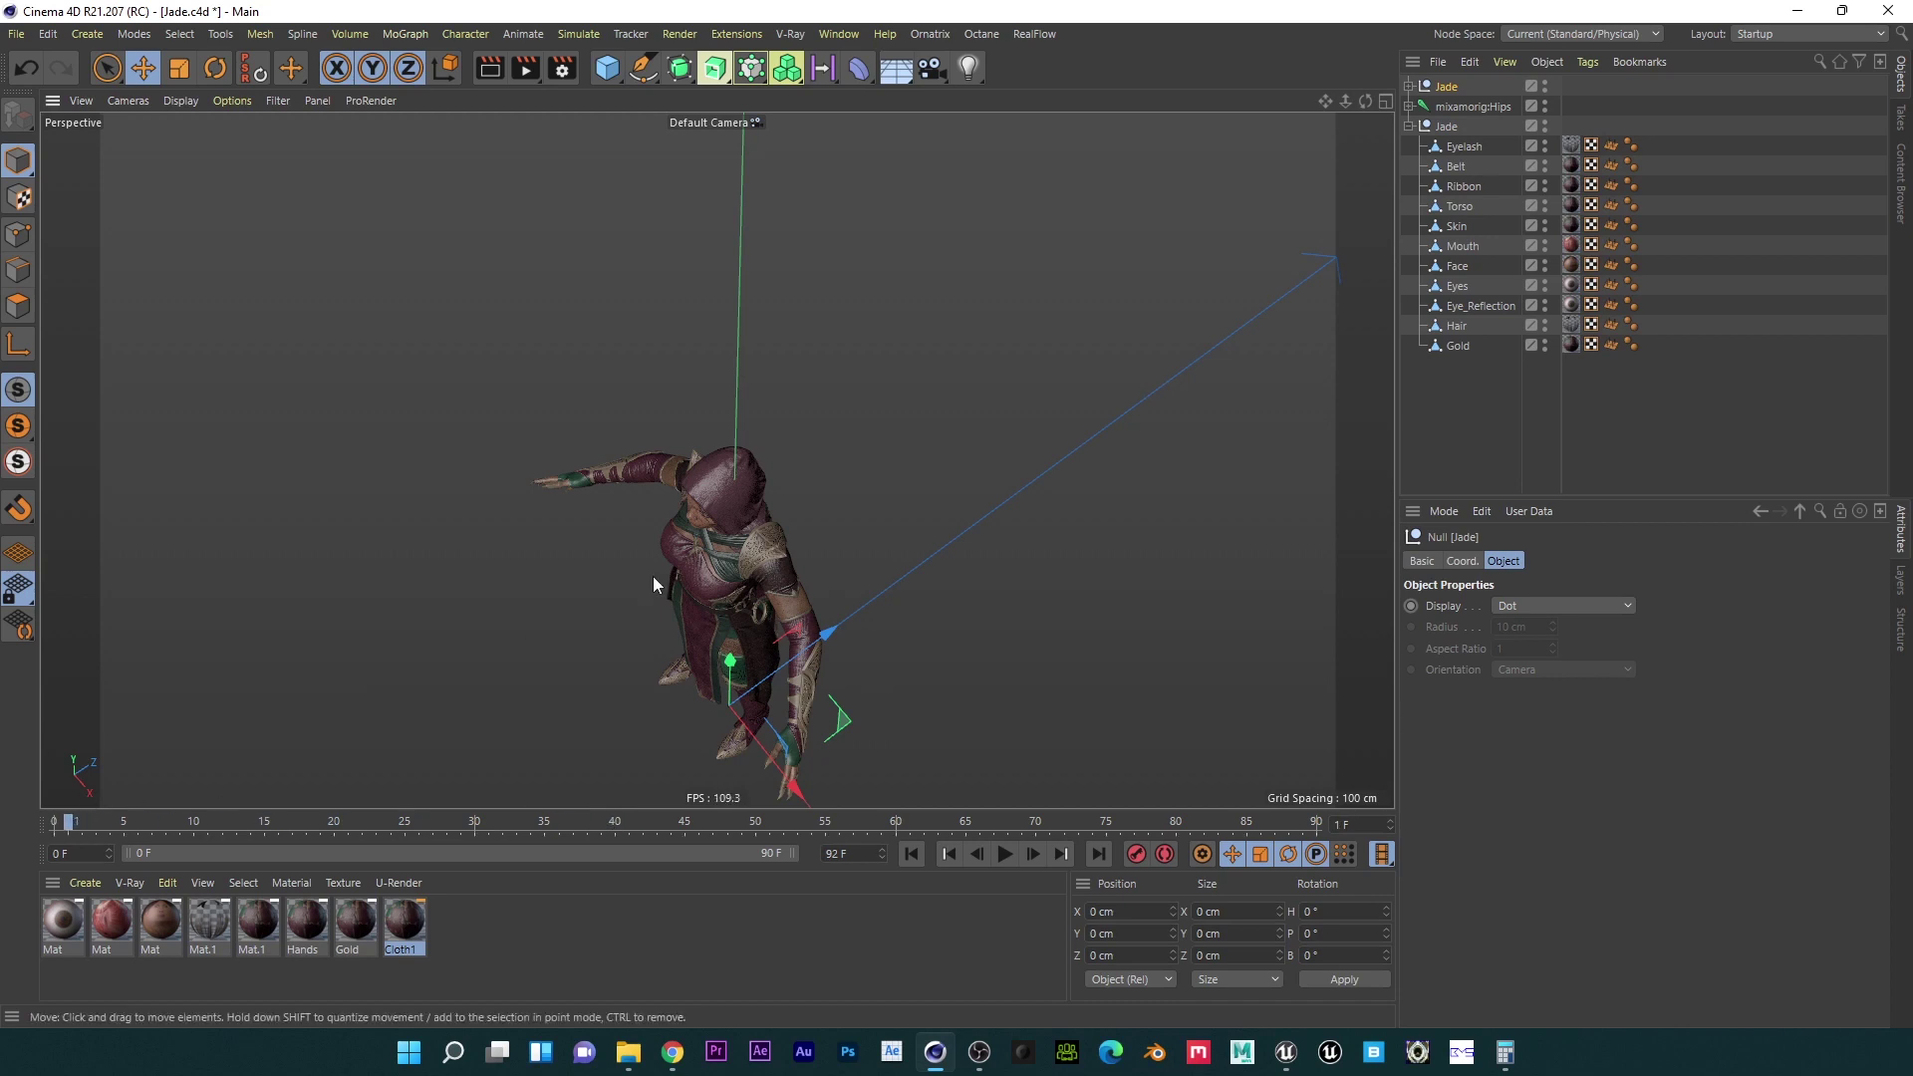
{"action": "key", "text": "o"}
{"action": "left_click_drag", "start_coordinate": [616, 567], "coordinate": [719, 580], "text": "alt"}
{"action": "left_click", "coordinate": [913, 853]}
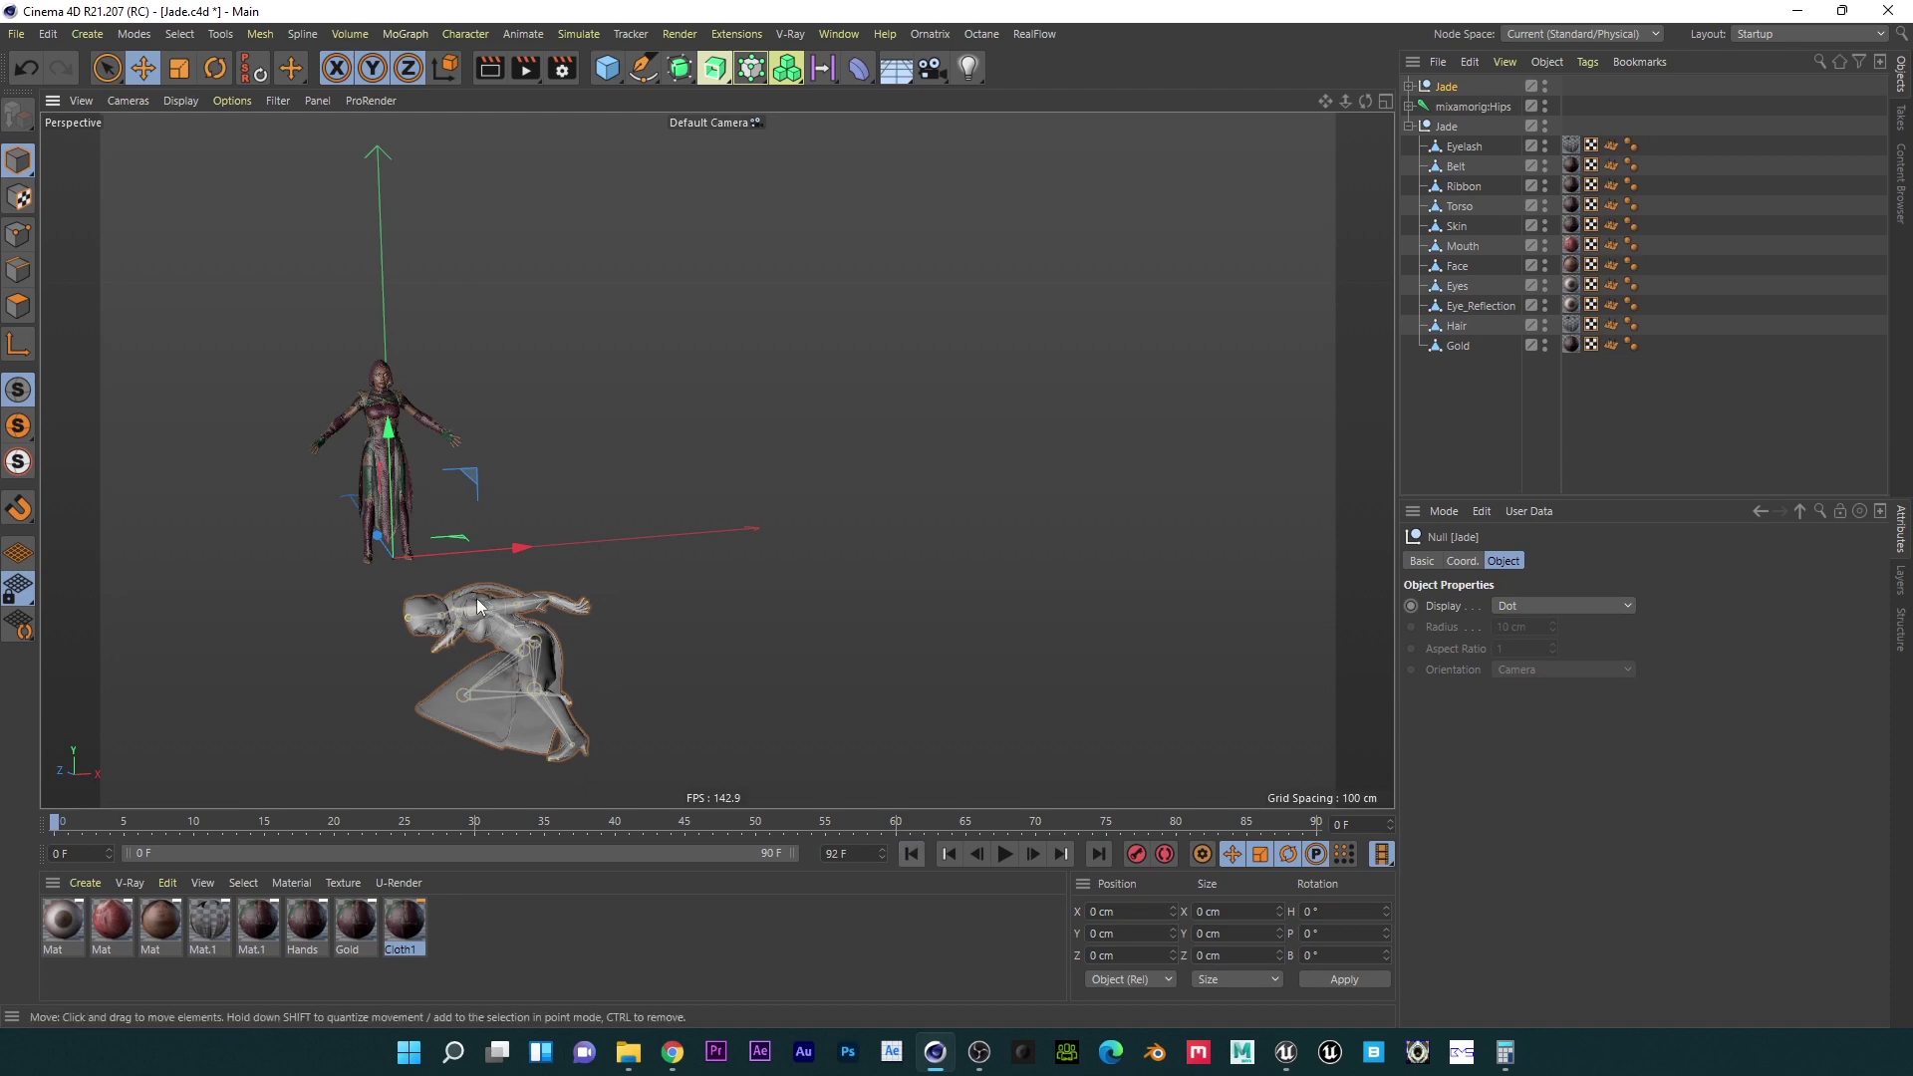
Step: Play back the imported slide animation and examine Jade's movement from several angles, then return to the first frame
{"action": "left_click_drag", "start_coordinate": [477, 607], "coordinate": [557, 600], "text": "alt"}
{"action": "right_click_drag", "start_coordinate": [557, 600], "coordinate": [627, 603], "text": "alt"}
{"action": "left_click_drag", "start_coordinate": [628, 602], "coordinate": [427, 763], "text": "alt"}
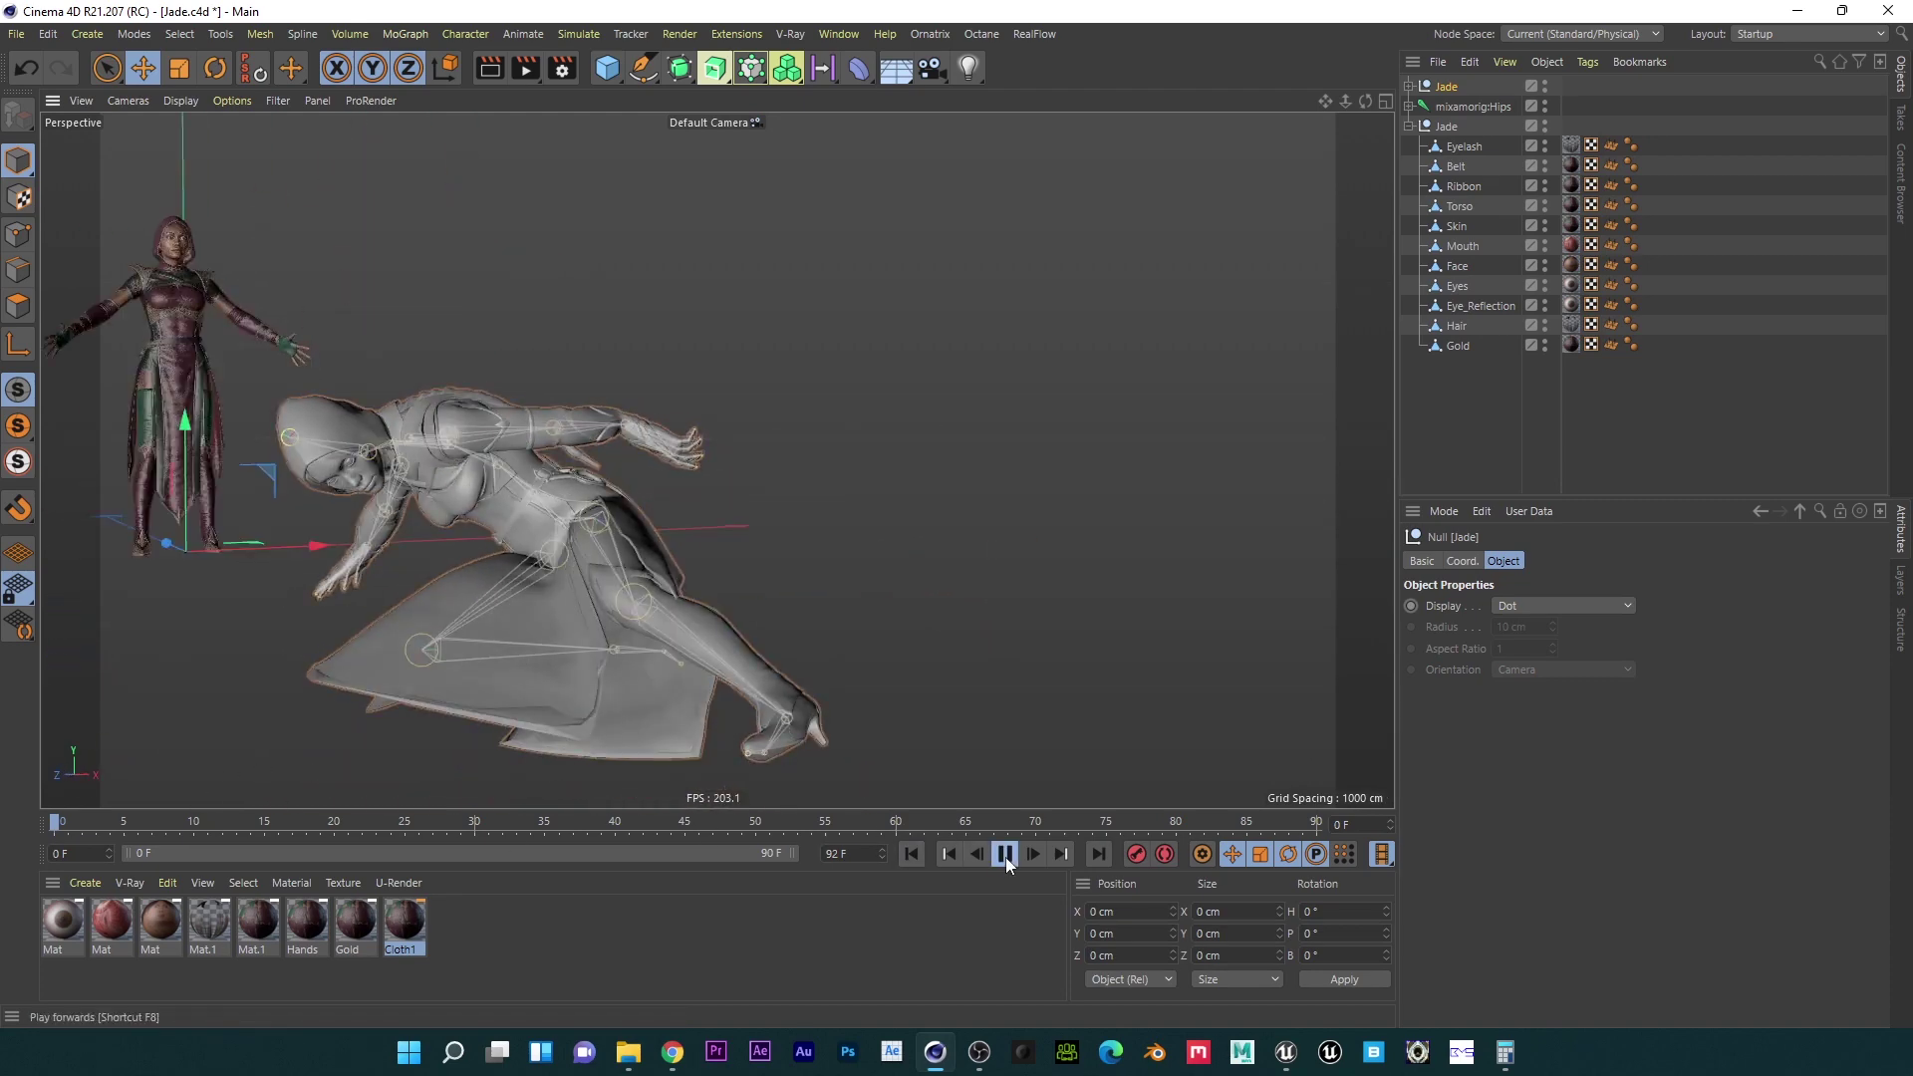
{"action": "right_click_drag", "start_coordinate": [952, 571], "coordinate": [753, 571], "text": "alt"}
{"action": "left_click_drag", "start_coordinate": [925, 566], "coordinate": [854, 575], "text": "alt"}
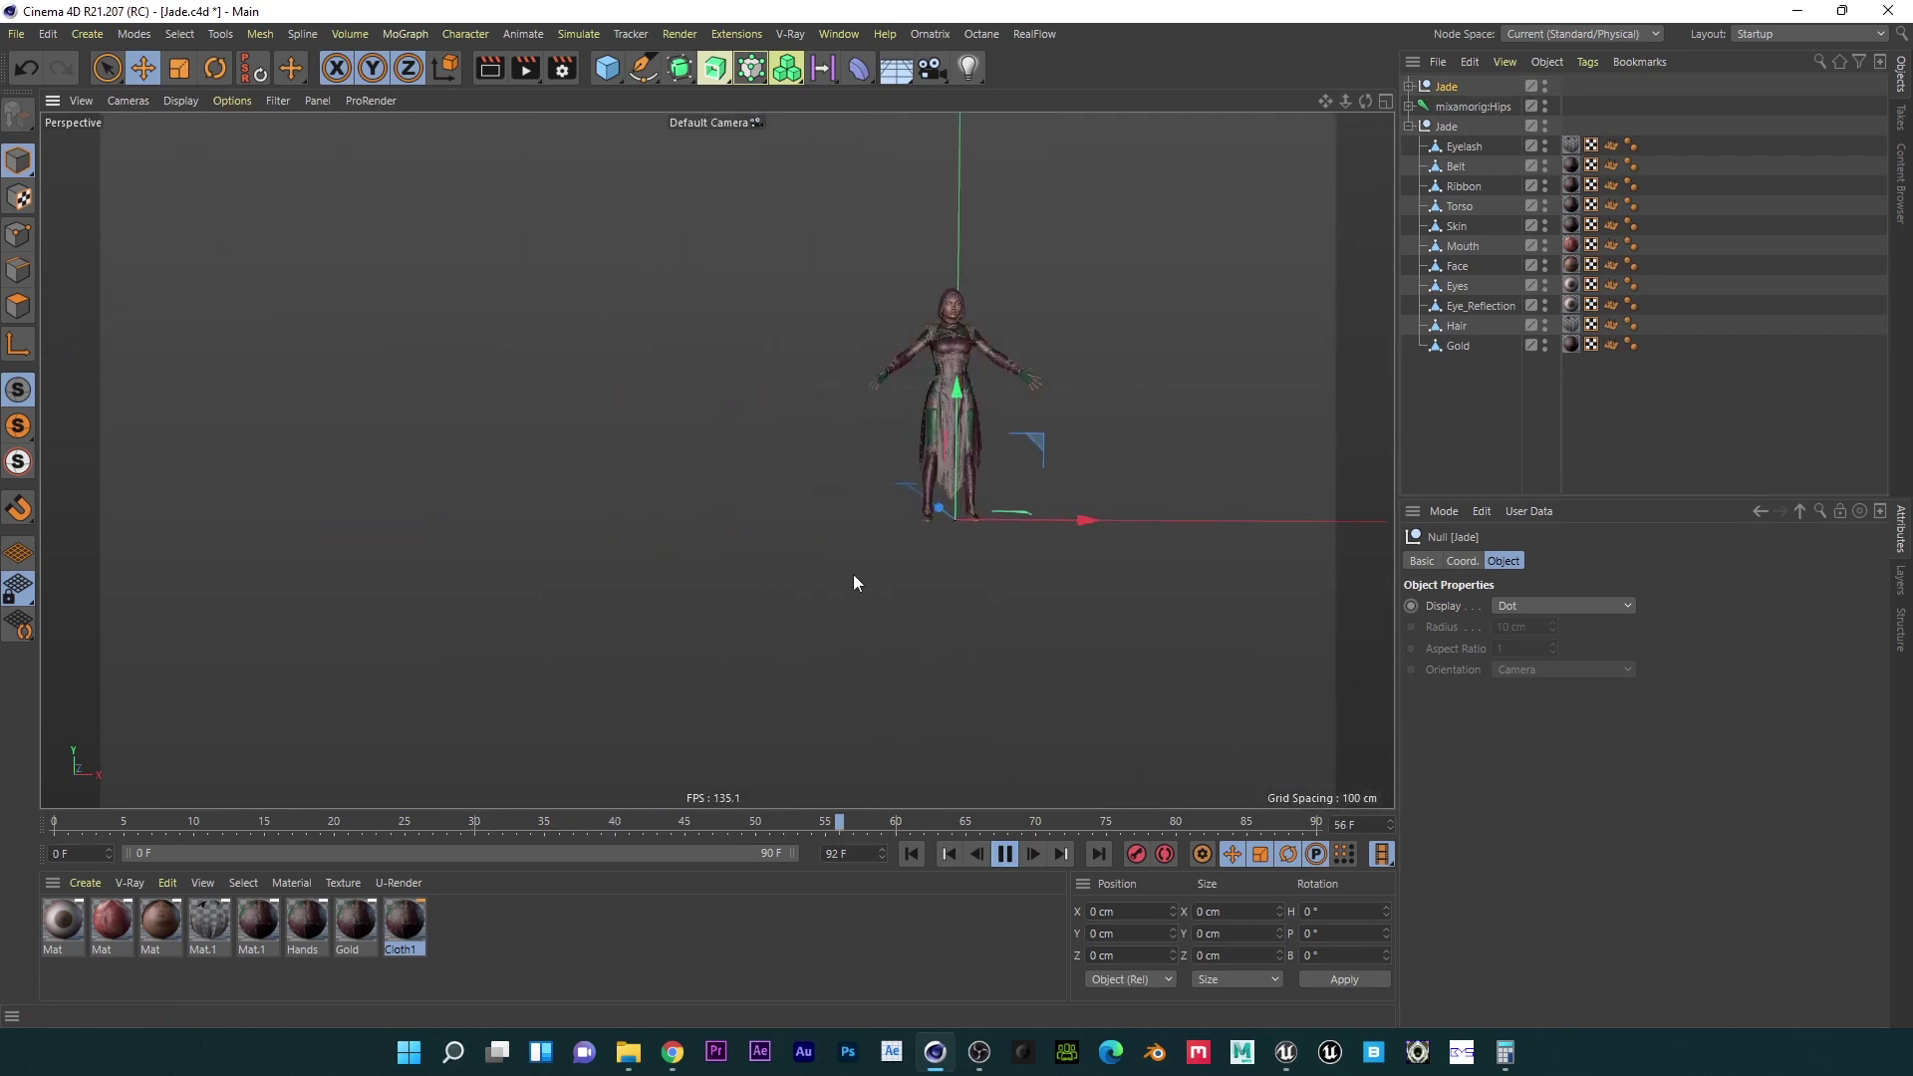
{"action": "right_click_drag", "start_coordinate": [877, 570], "coordinate": [755, 598], "text": "alt"}
{"action": "middle_click_drag", "start_coordinate": [756, 597], "coordinate": [547, 312], "text": "alt"}
{"action": "right_click_drag", "start_coordinate": [847, 487], "coordinate": [714, 492], "text": "alt"}
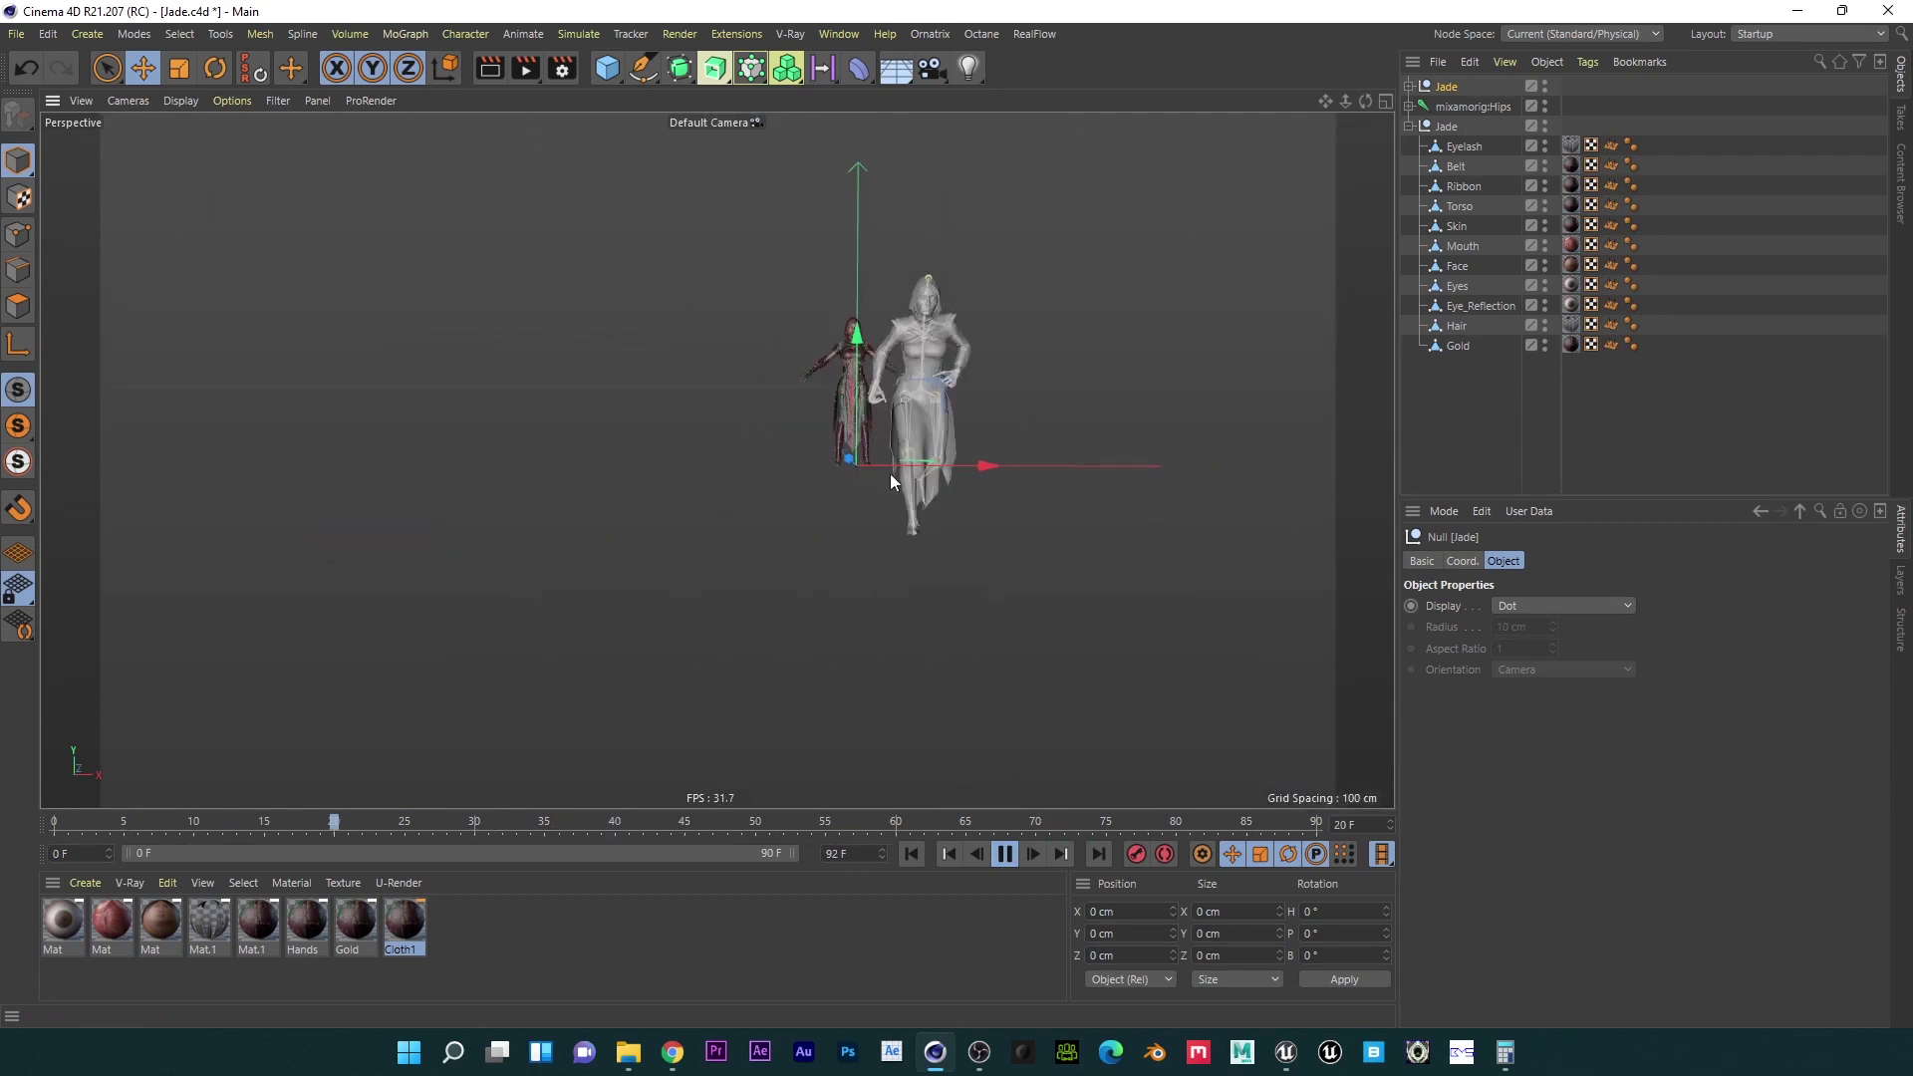
{"action": "middle_click_drag", "start_coordinate": [874, 391], "coordinate": [801, 392], "text": "alt"}
{"action": "right_click_drag", "start_coordinate": [873, 454], "coordinate": [762, 462], "text": "alt"}
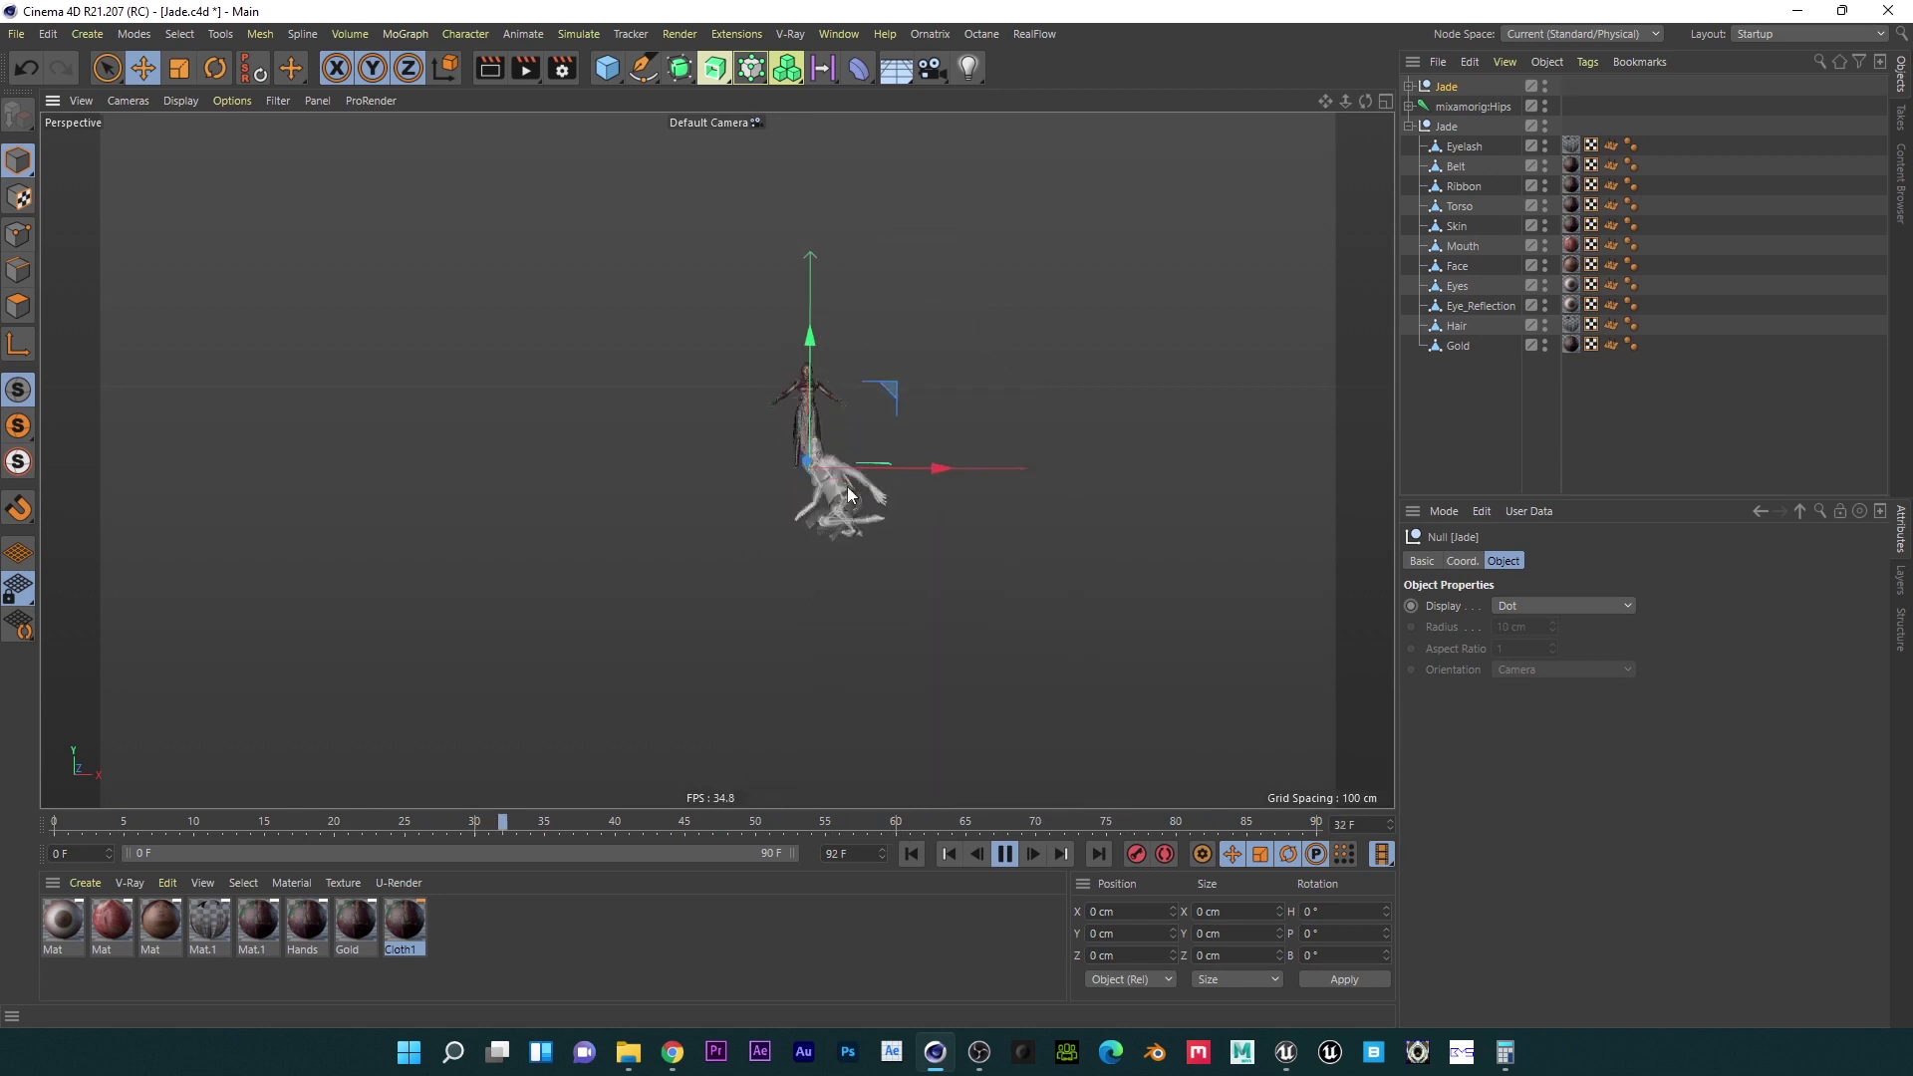
{"action": "left_click_drag", "start_coordinate": [846, 486], "coordinate": [731, 479], "text": "alt"}
{"action": "middle_click_drag", "start_coordinate": [731, 471], "coordinate": [656, 464], "text": "alt"}
{"action": "left_click_drag", "start_coordinate": [655, 463], "coordinate": [1010, 497], "text": "alt"}
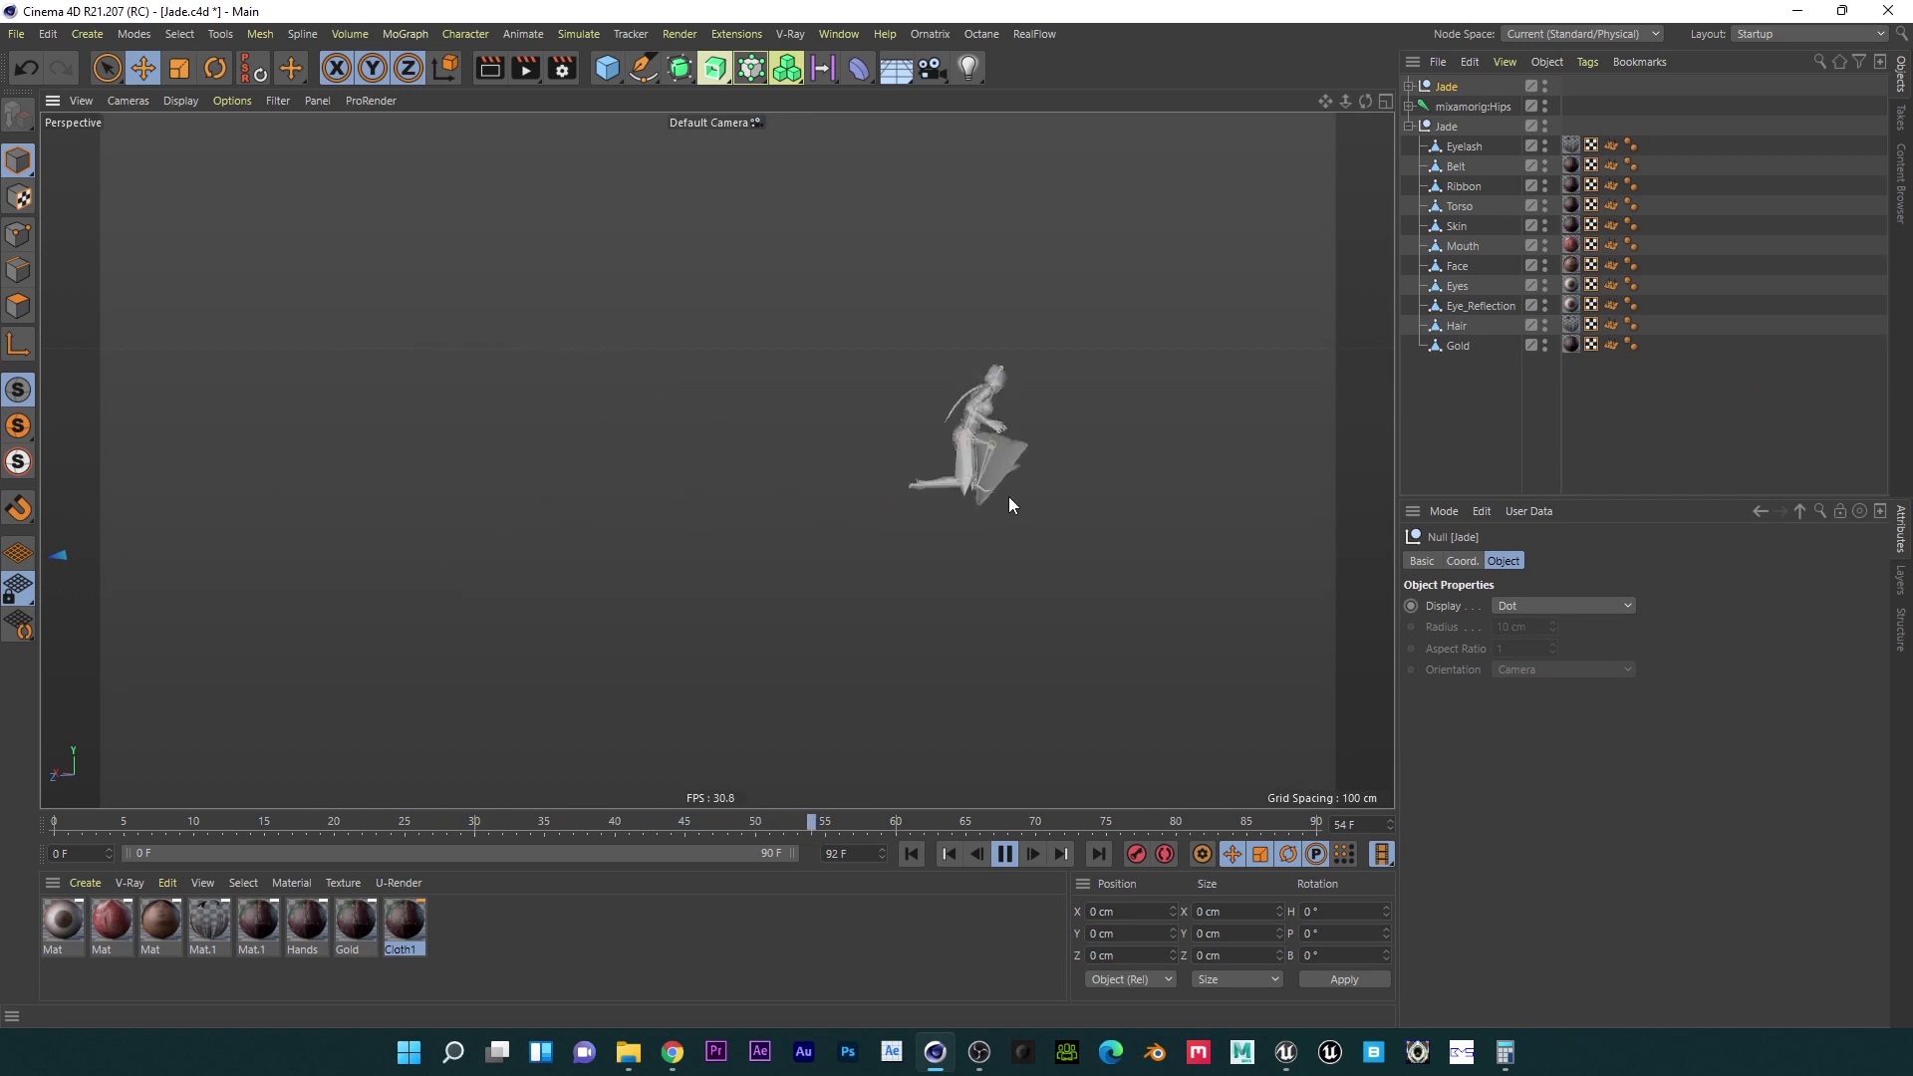
{"action": "left_click", "coordinate": [1004, 854]}
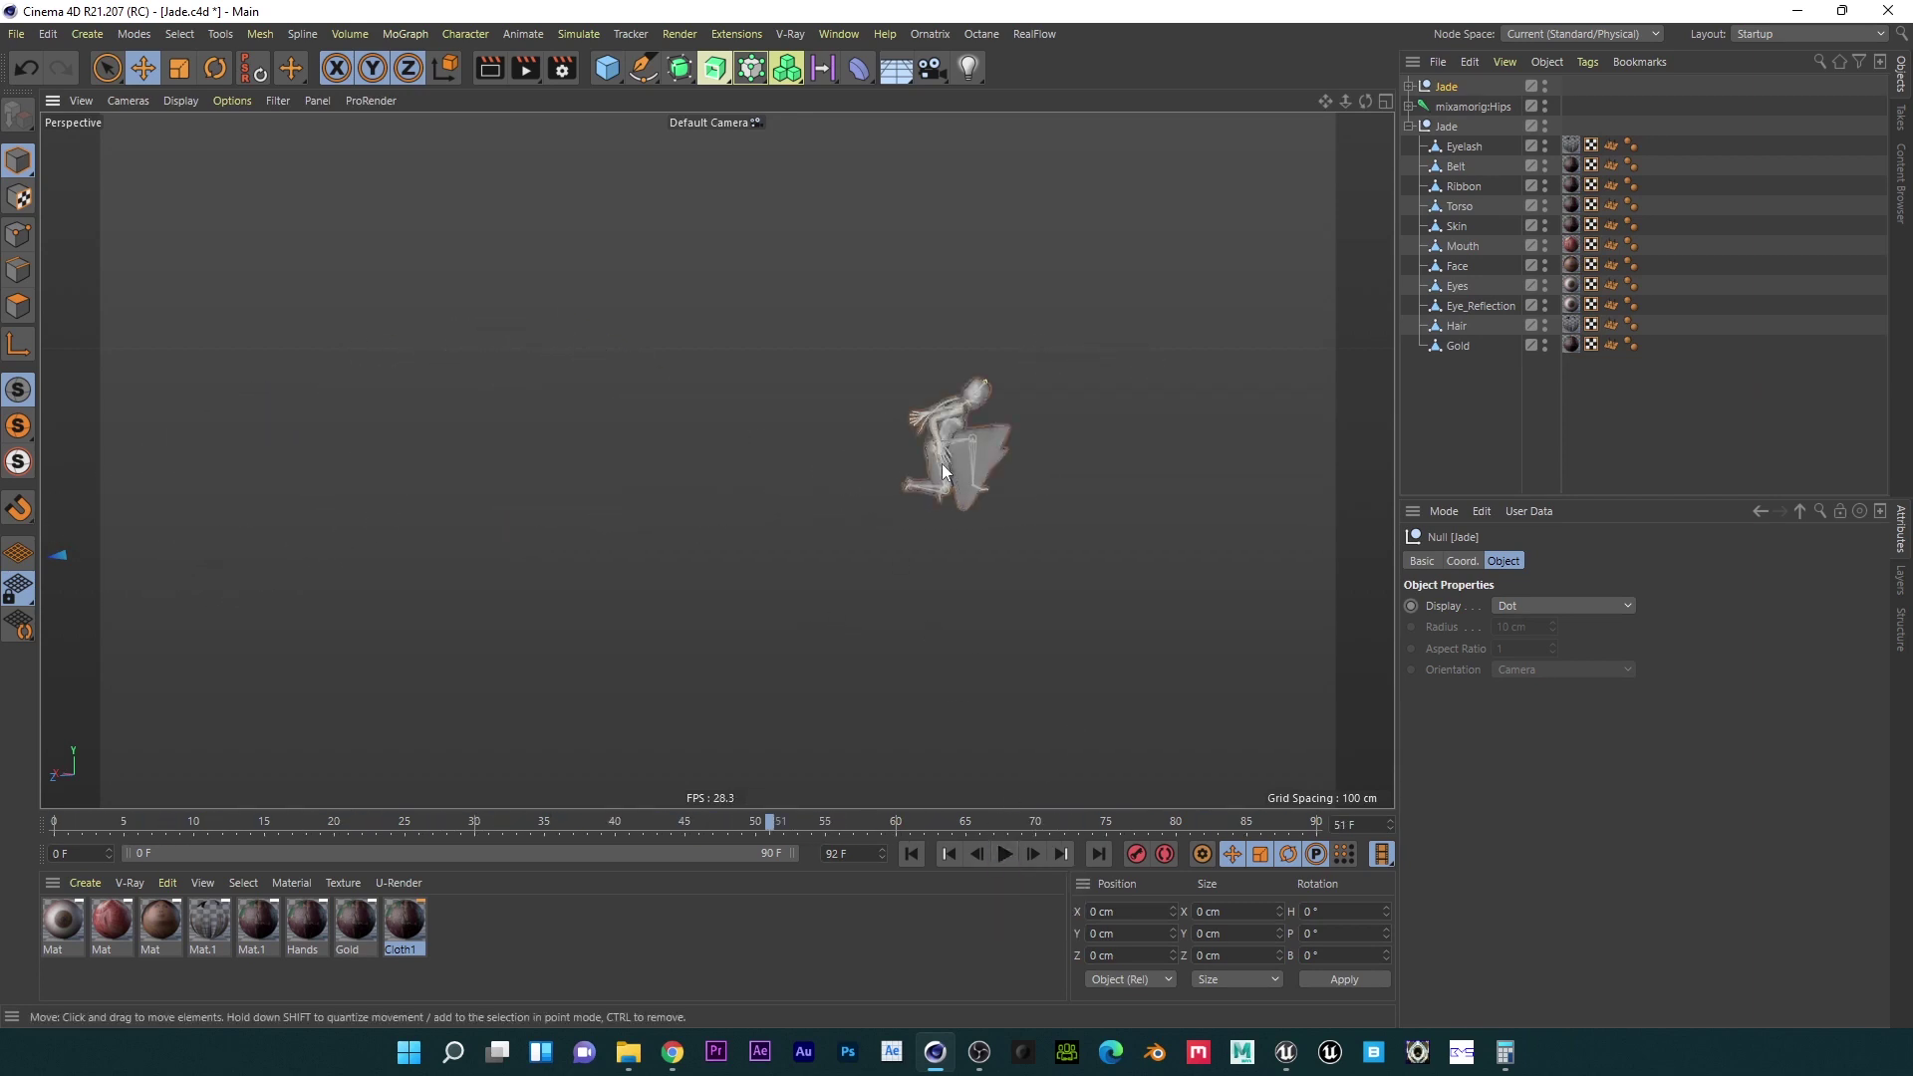
{"action": "left_click_drag", "start_coordinate": [941, 463], "coordinate": [546, 463], "text": "alt"}
{"action": "left_click", "coordinate": [911, 854]}
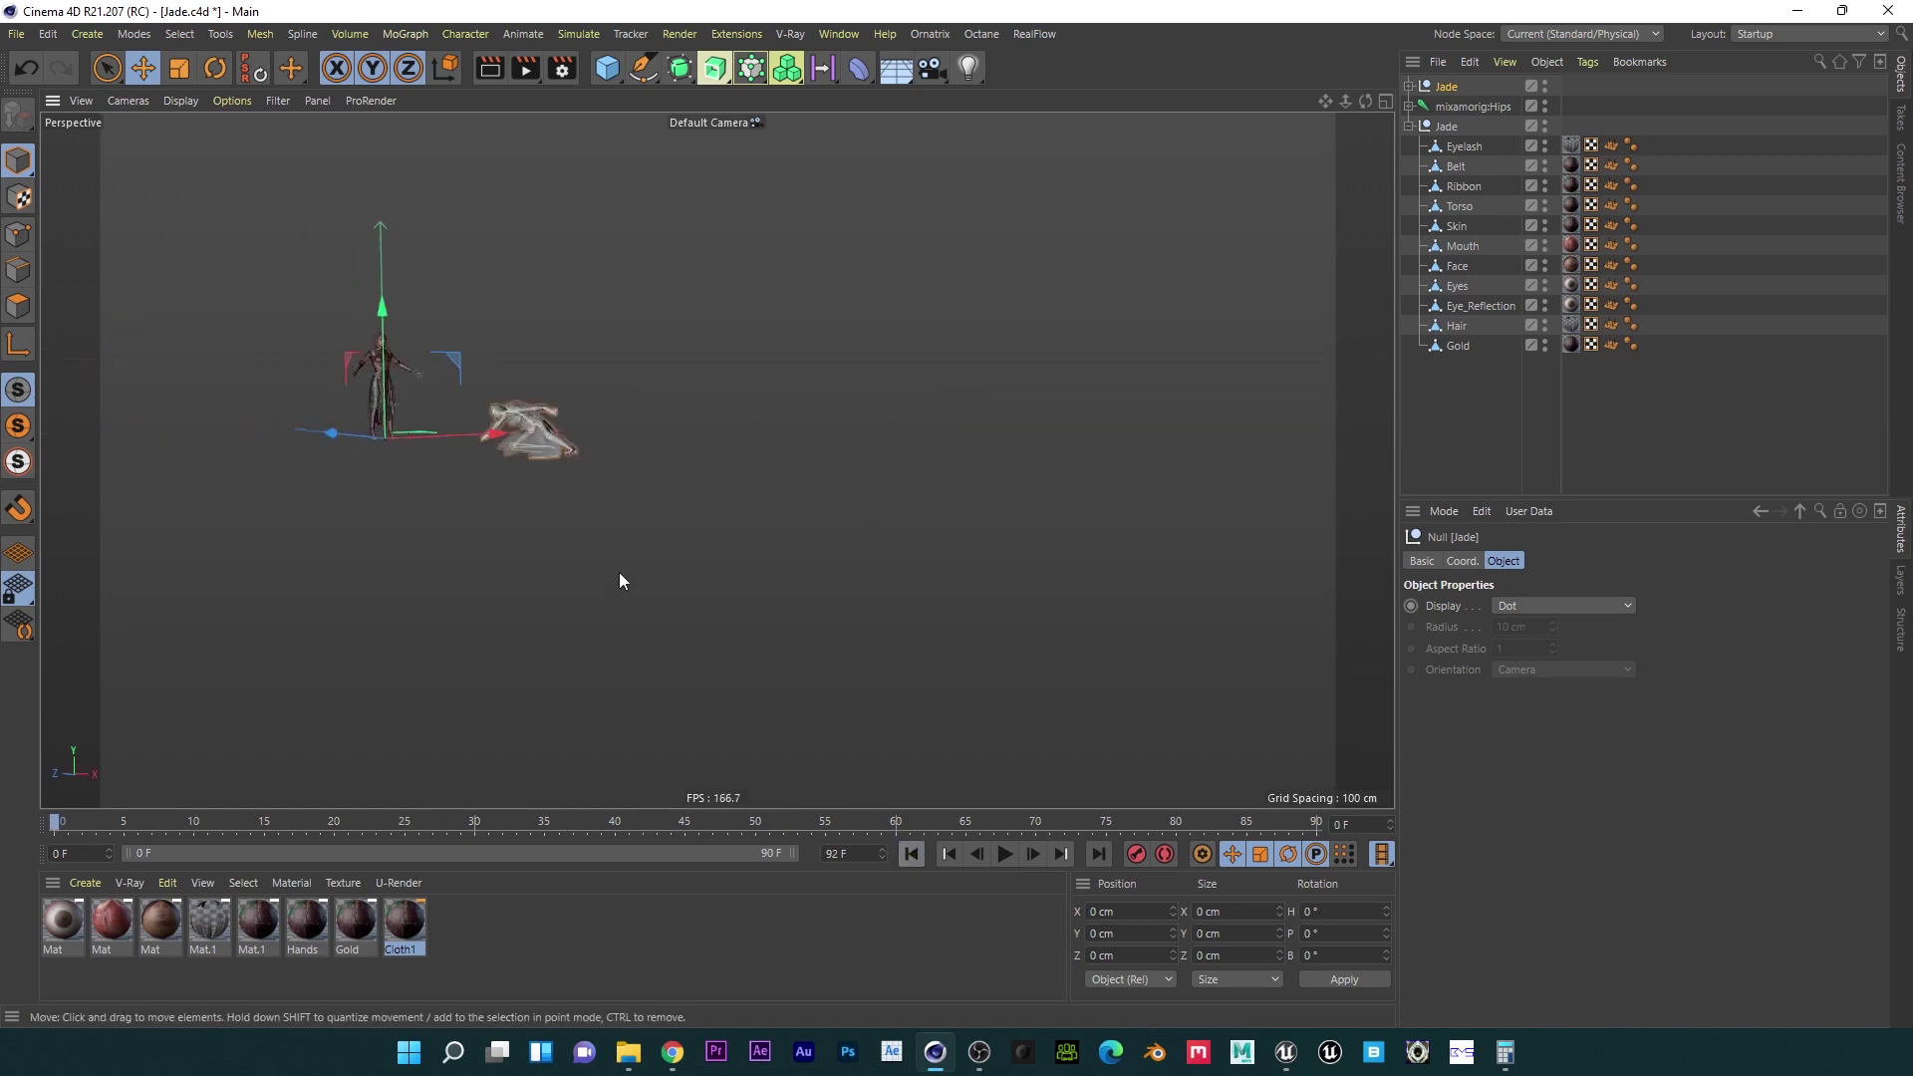
{"action": "scroll", "coordinate": [756, 337], "scroll_direction": "up", "scroll_amount": 5}
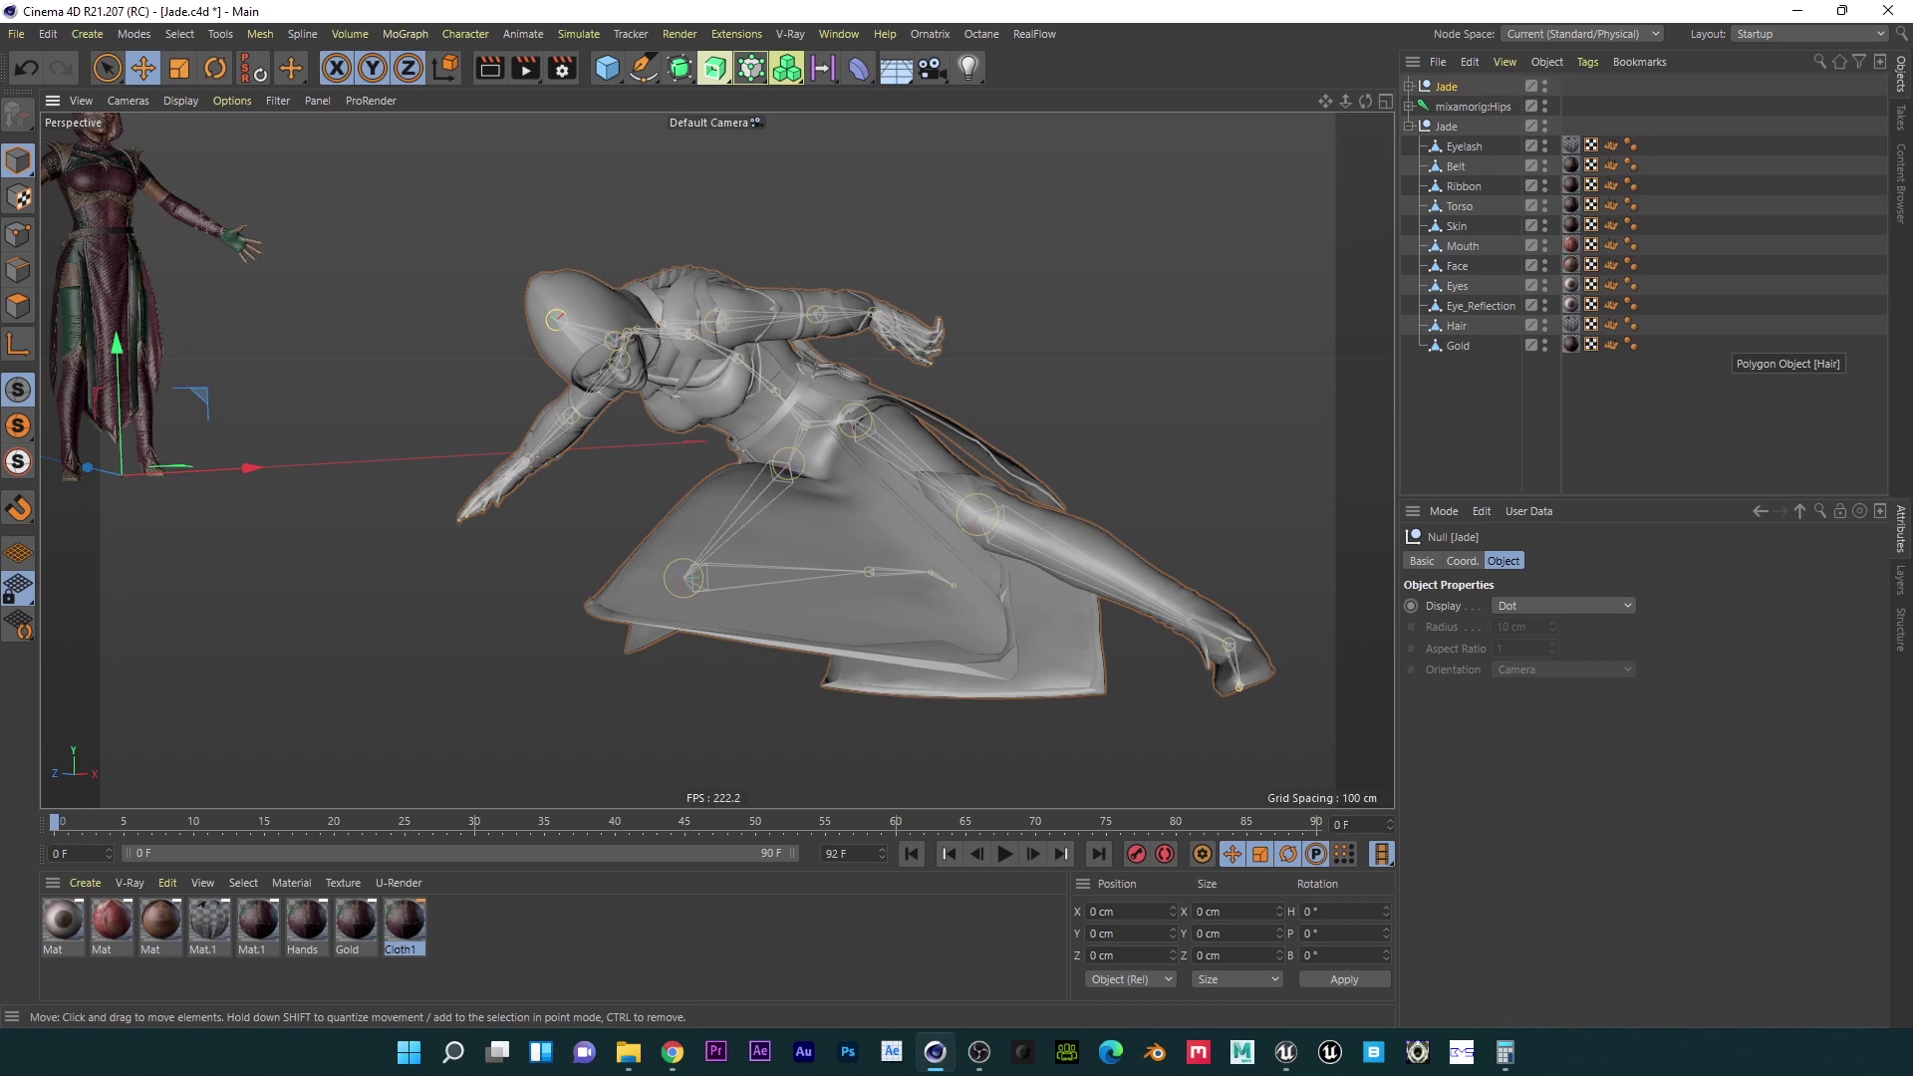
{"action": "key", "text": "alt+Tab"}
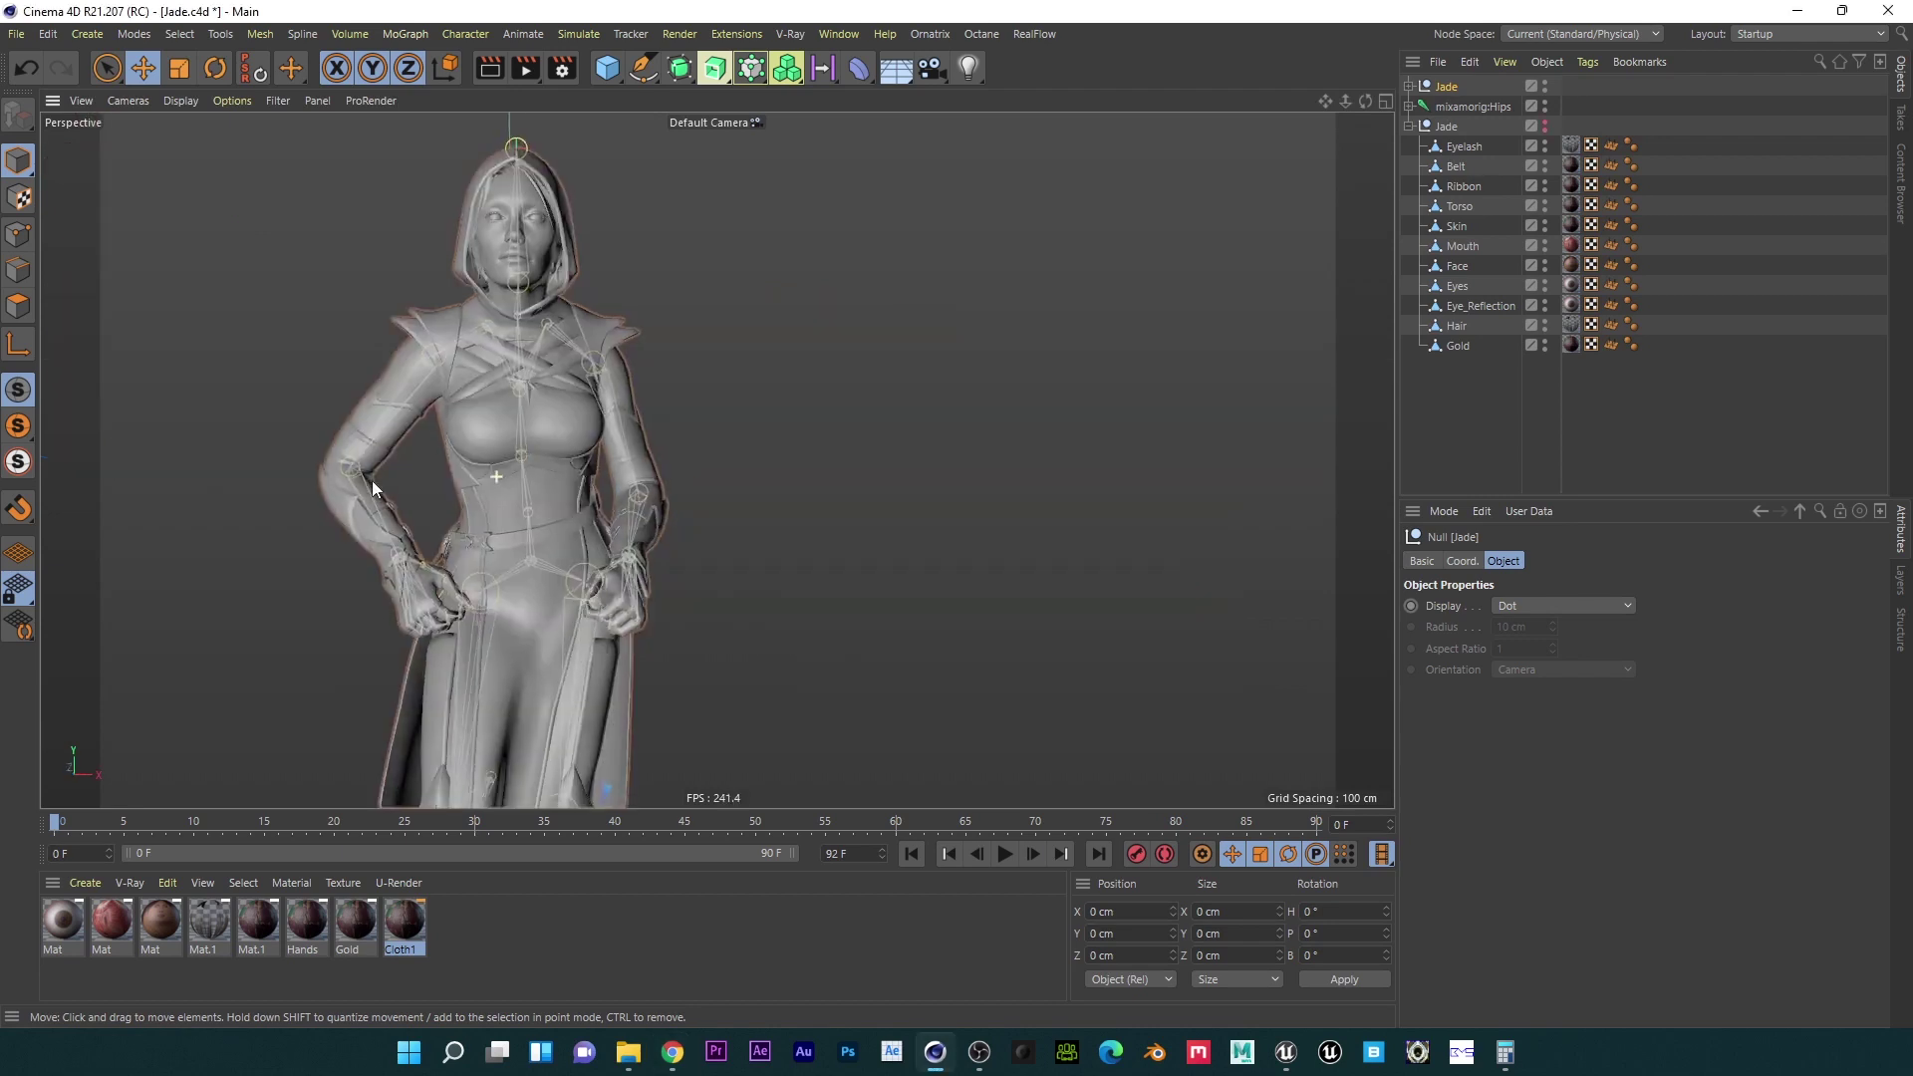
Step: Play the running animation and extend the timeline's preview range to 92 F
{"action": "scroll", "coordinate": [687, 657], "scroll_direction": "down", "scroll_amount": 3}
{"action": "left_click", "coordinate": [1004, 854]}
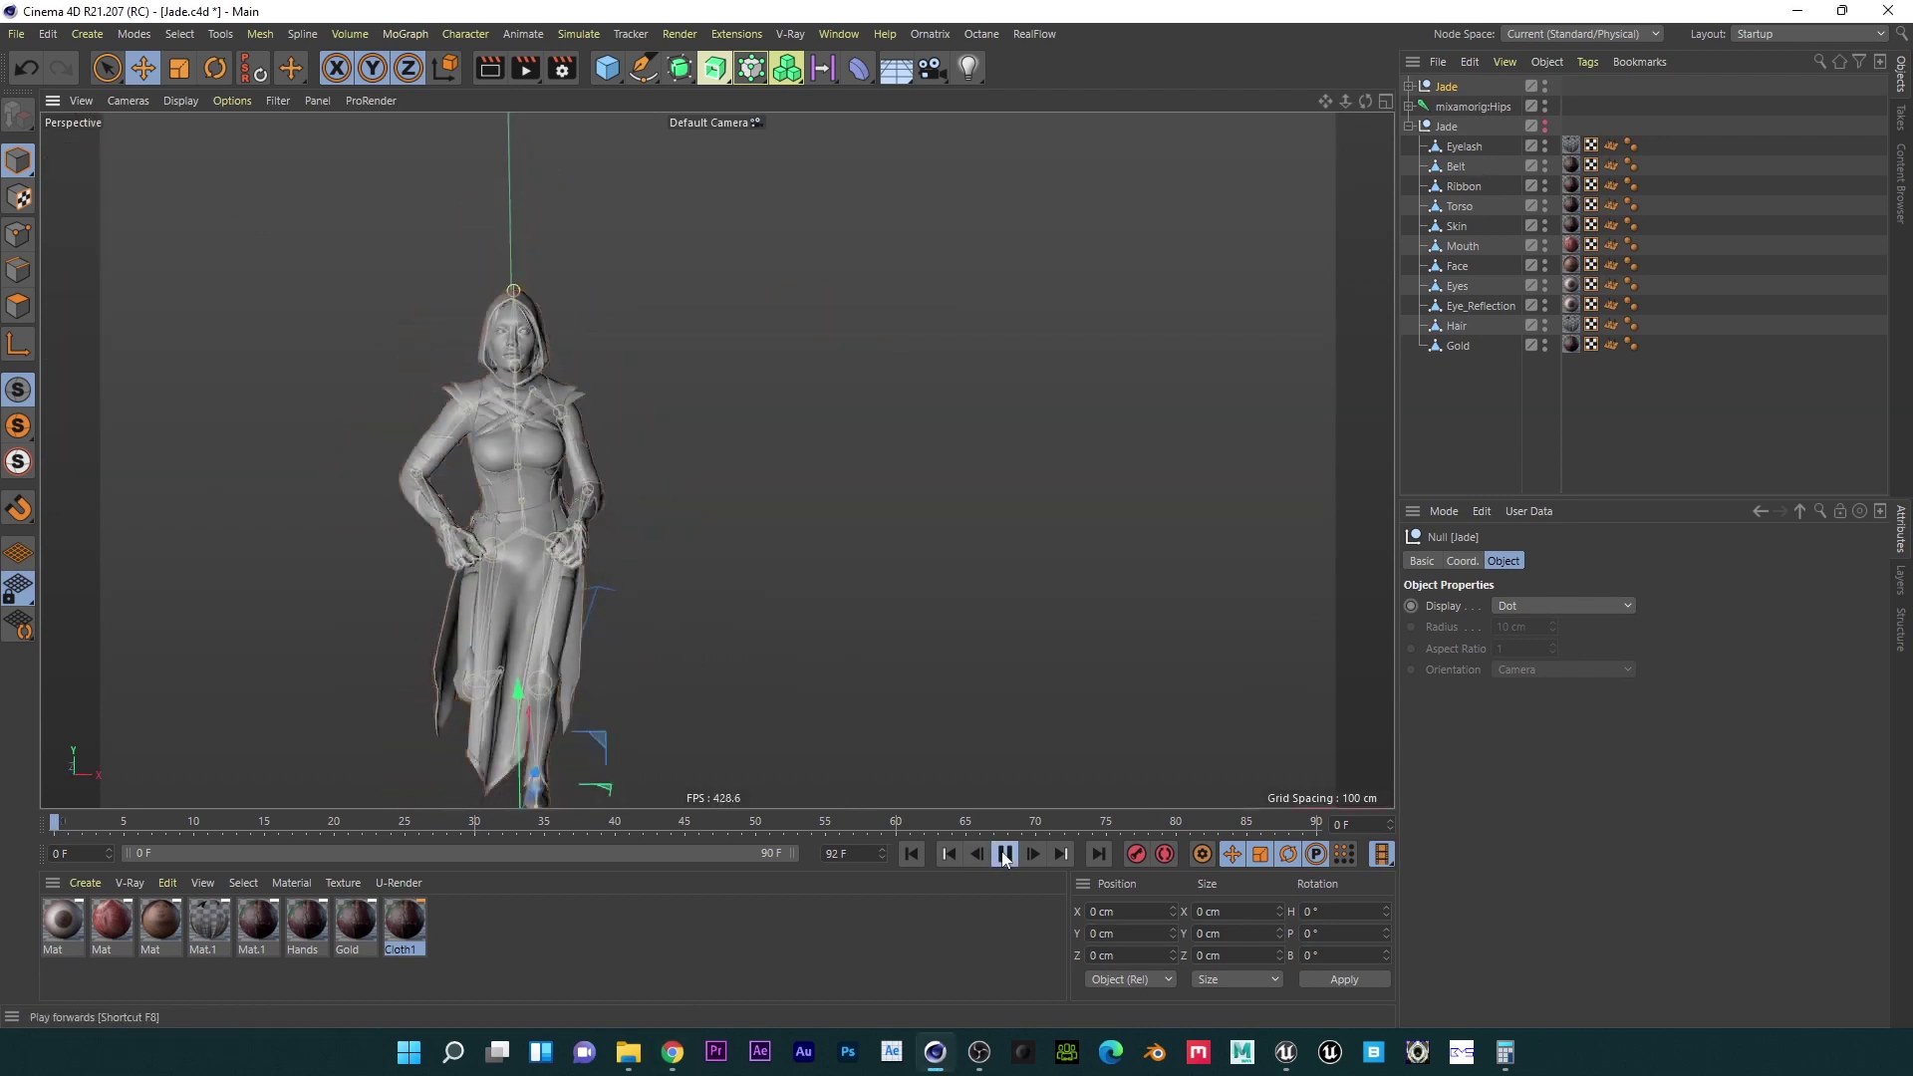
{"action": "left_click_drag", "start_coordinate": [796, 853], "coordinate": [813, 853]}
{"action": "middle_click_drag", "start_coordinate": [506, 524], "coordinate": [528, 469], "text": "alt"}
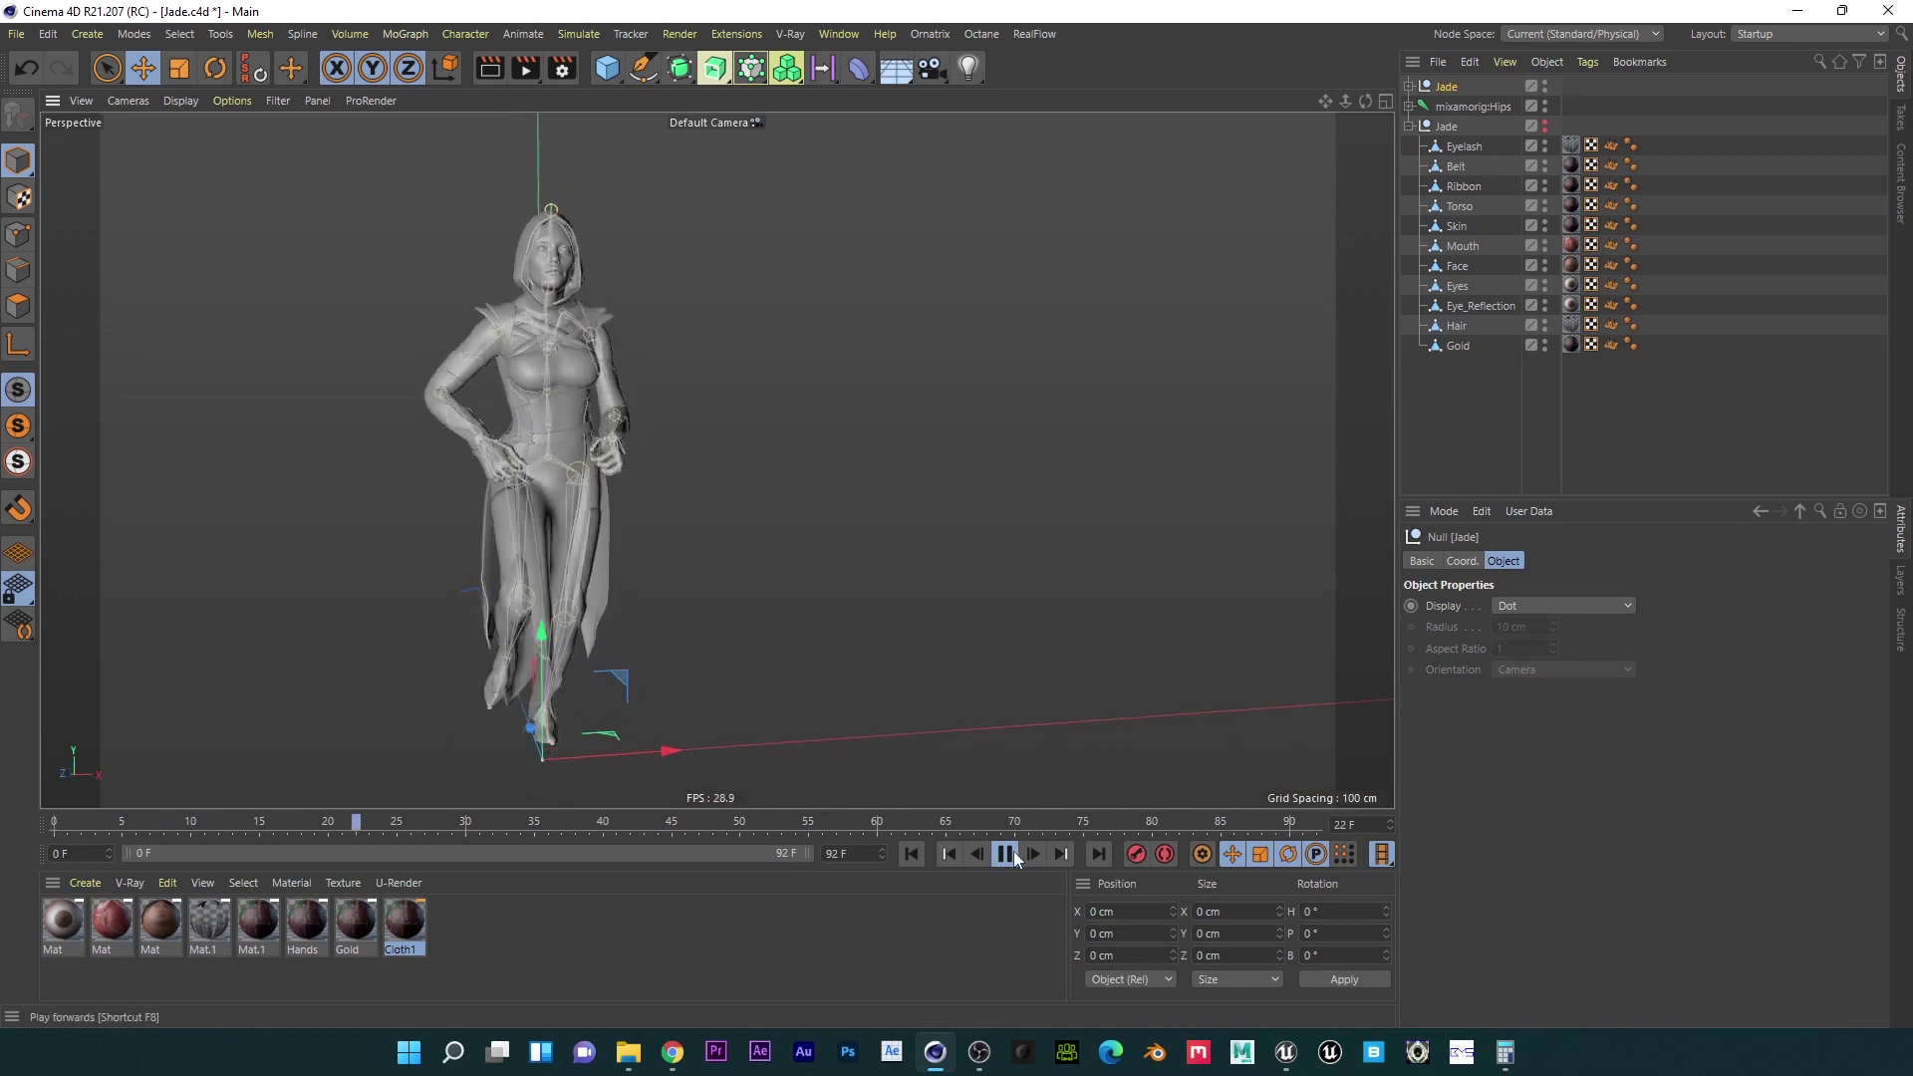
Step: Scrub and step through the frames to find where the run cycle repeats, and set the project's end frame to 42 F
{"action": "left_click", "coordinate": [938, 827]}
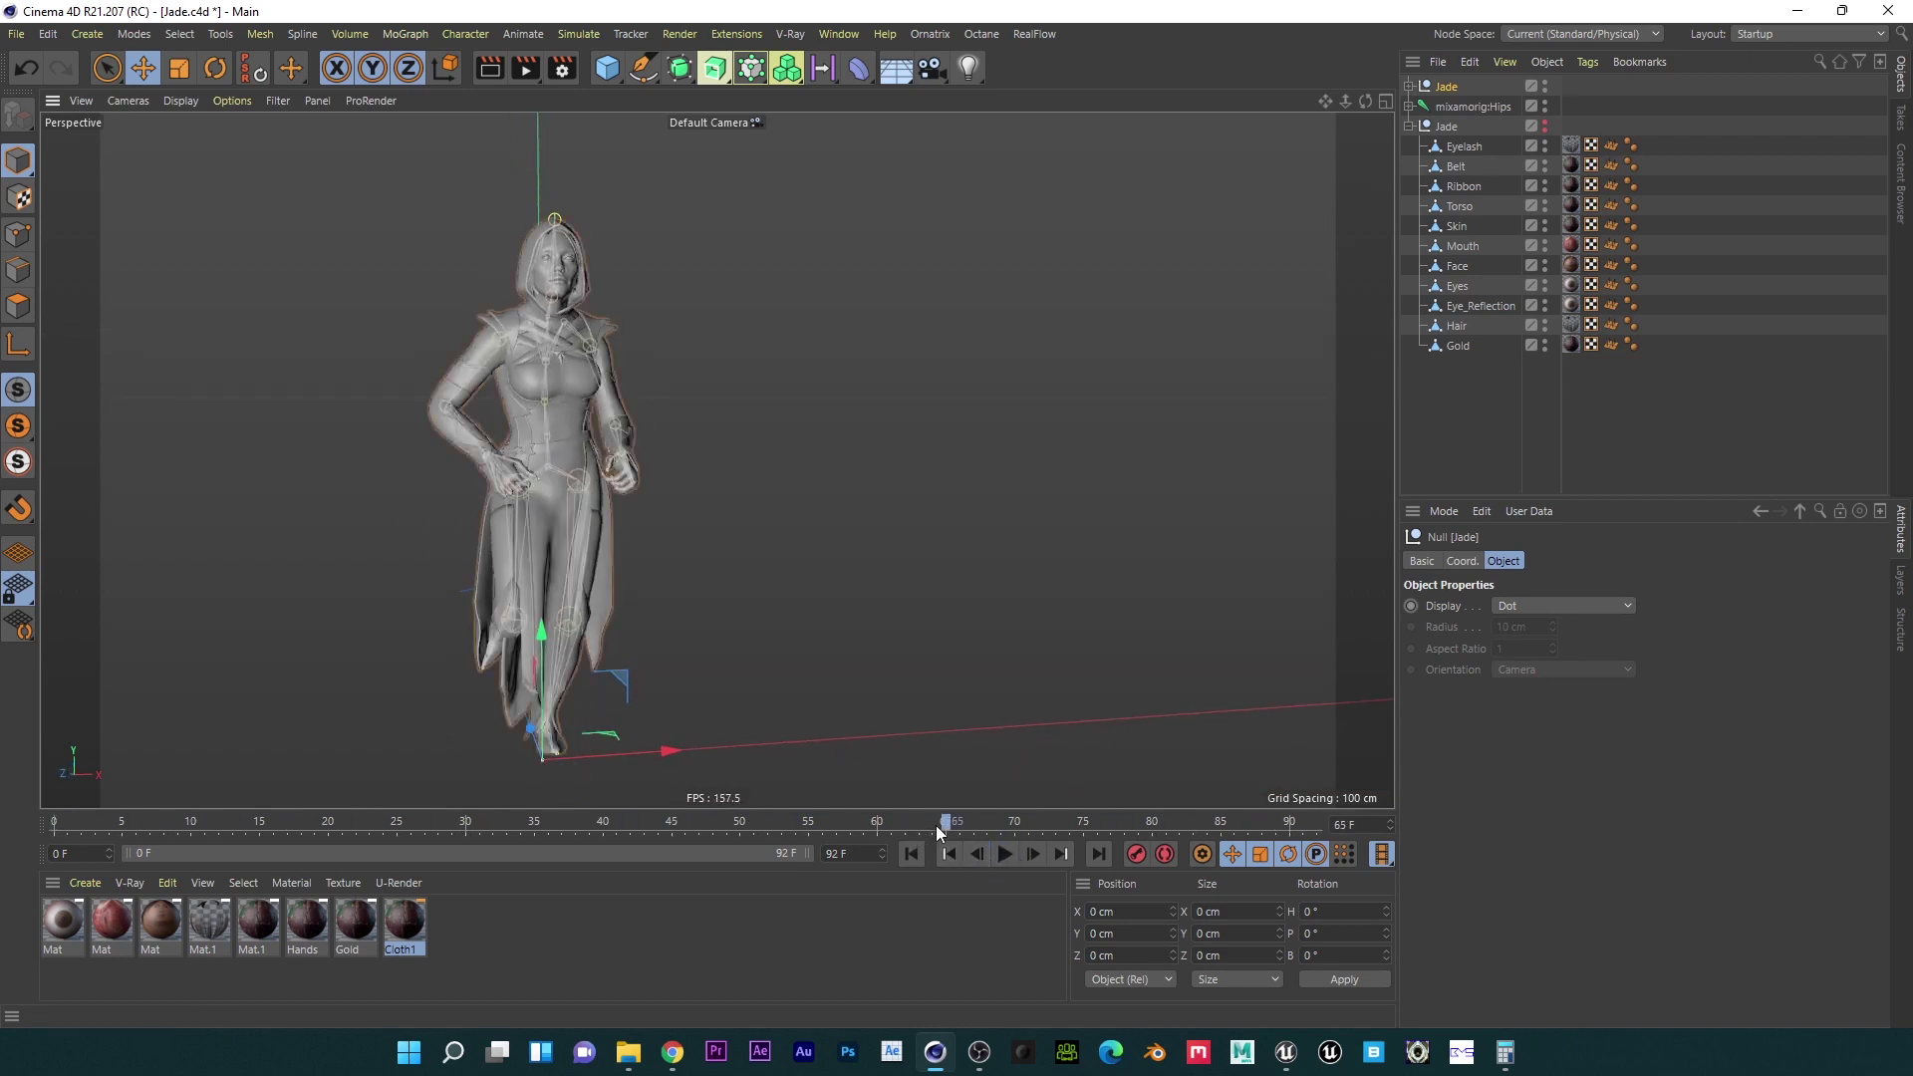
{"action": "left_click_drag", "start_coordinate": [937, 827], "coordinate": [601, 828]}
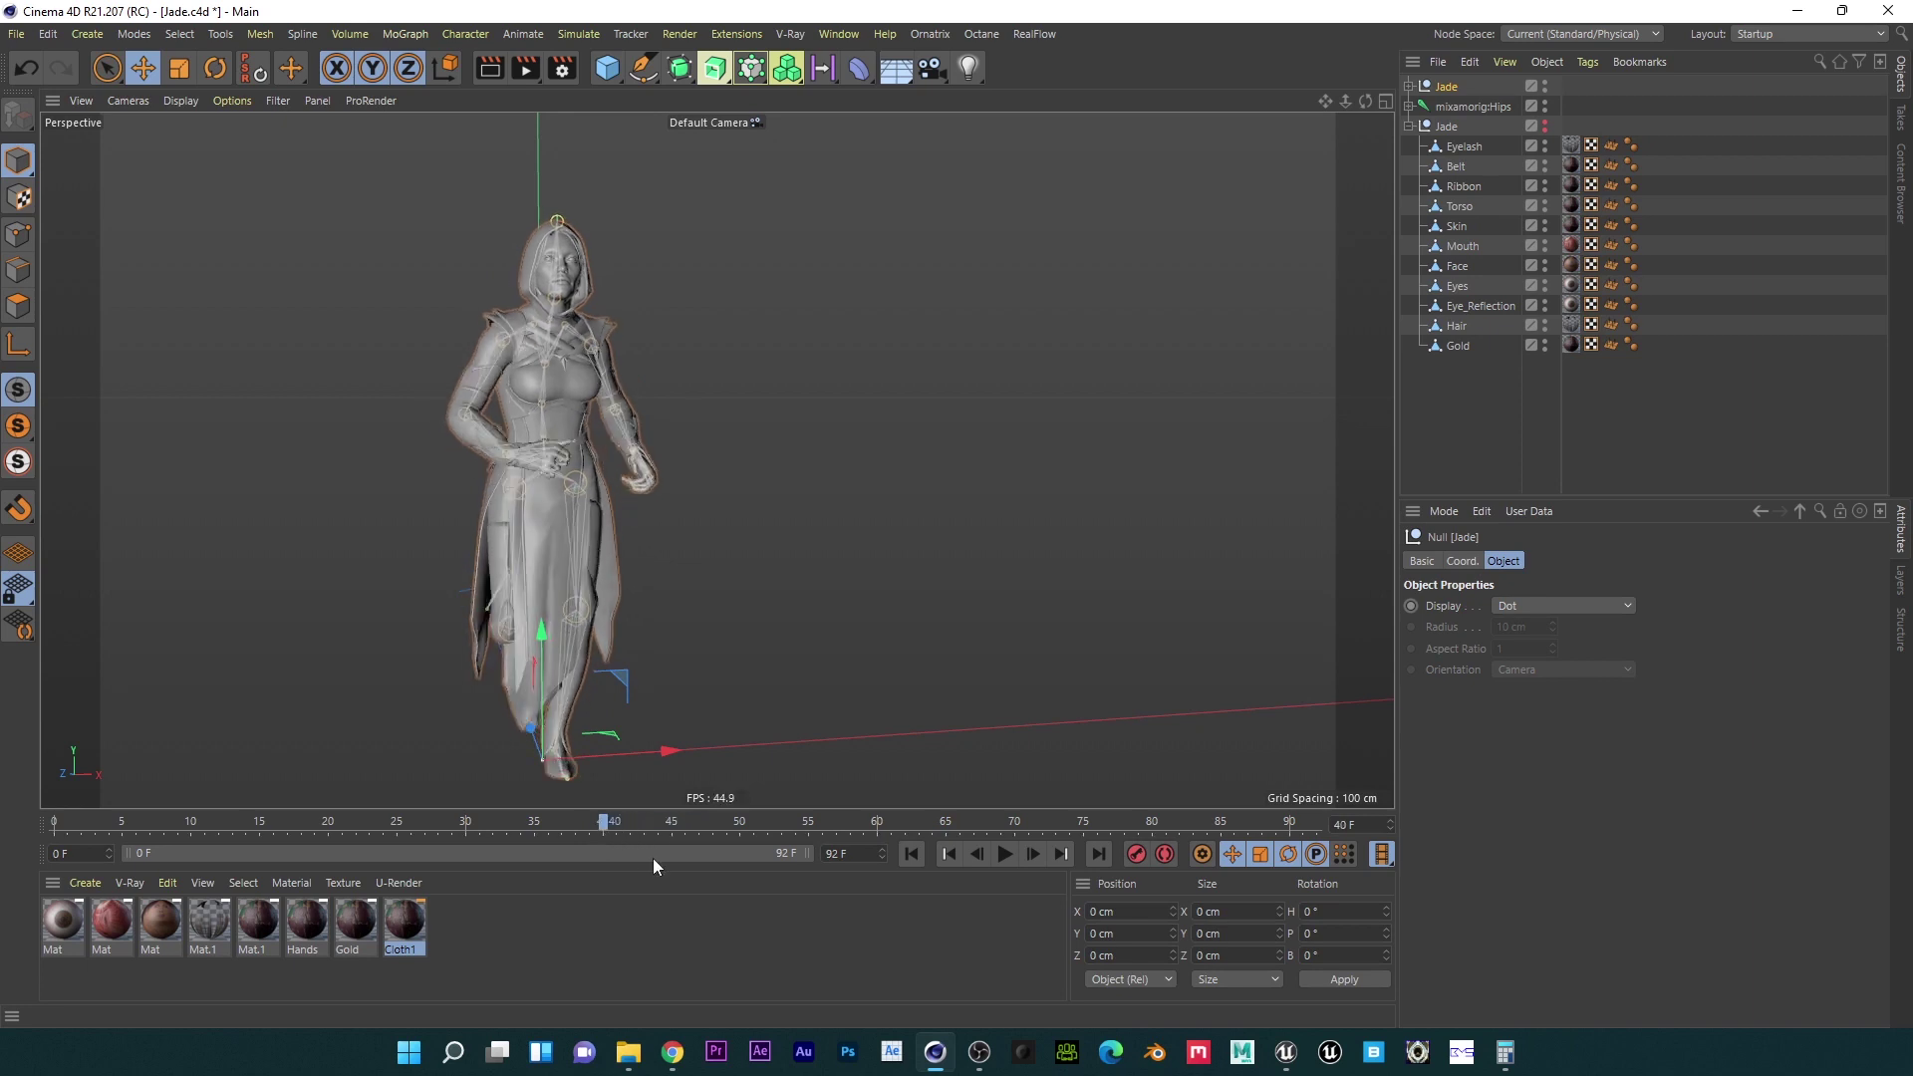
{"action": "key", "text": "g"}
{"action": "key", "text": "g"}
{"action": "key", "text": "g"}
{"action": "key", "text": "f"}
{"action": "key", "text": "f"}
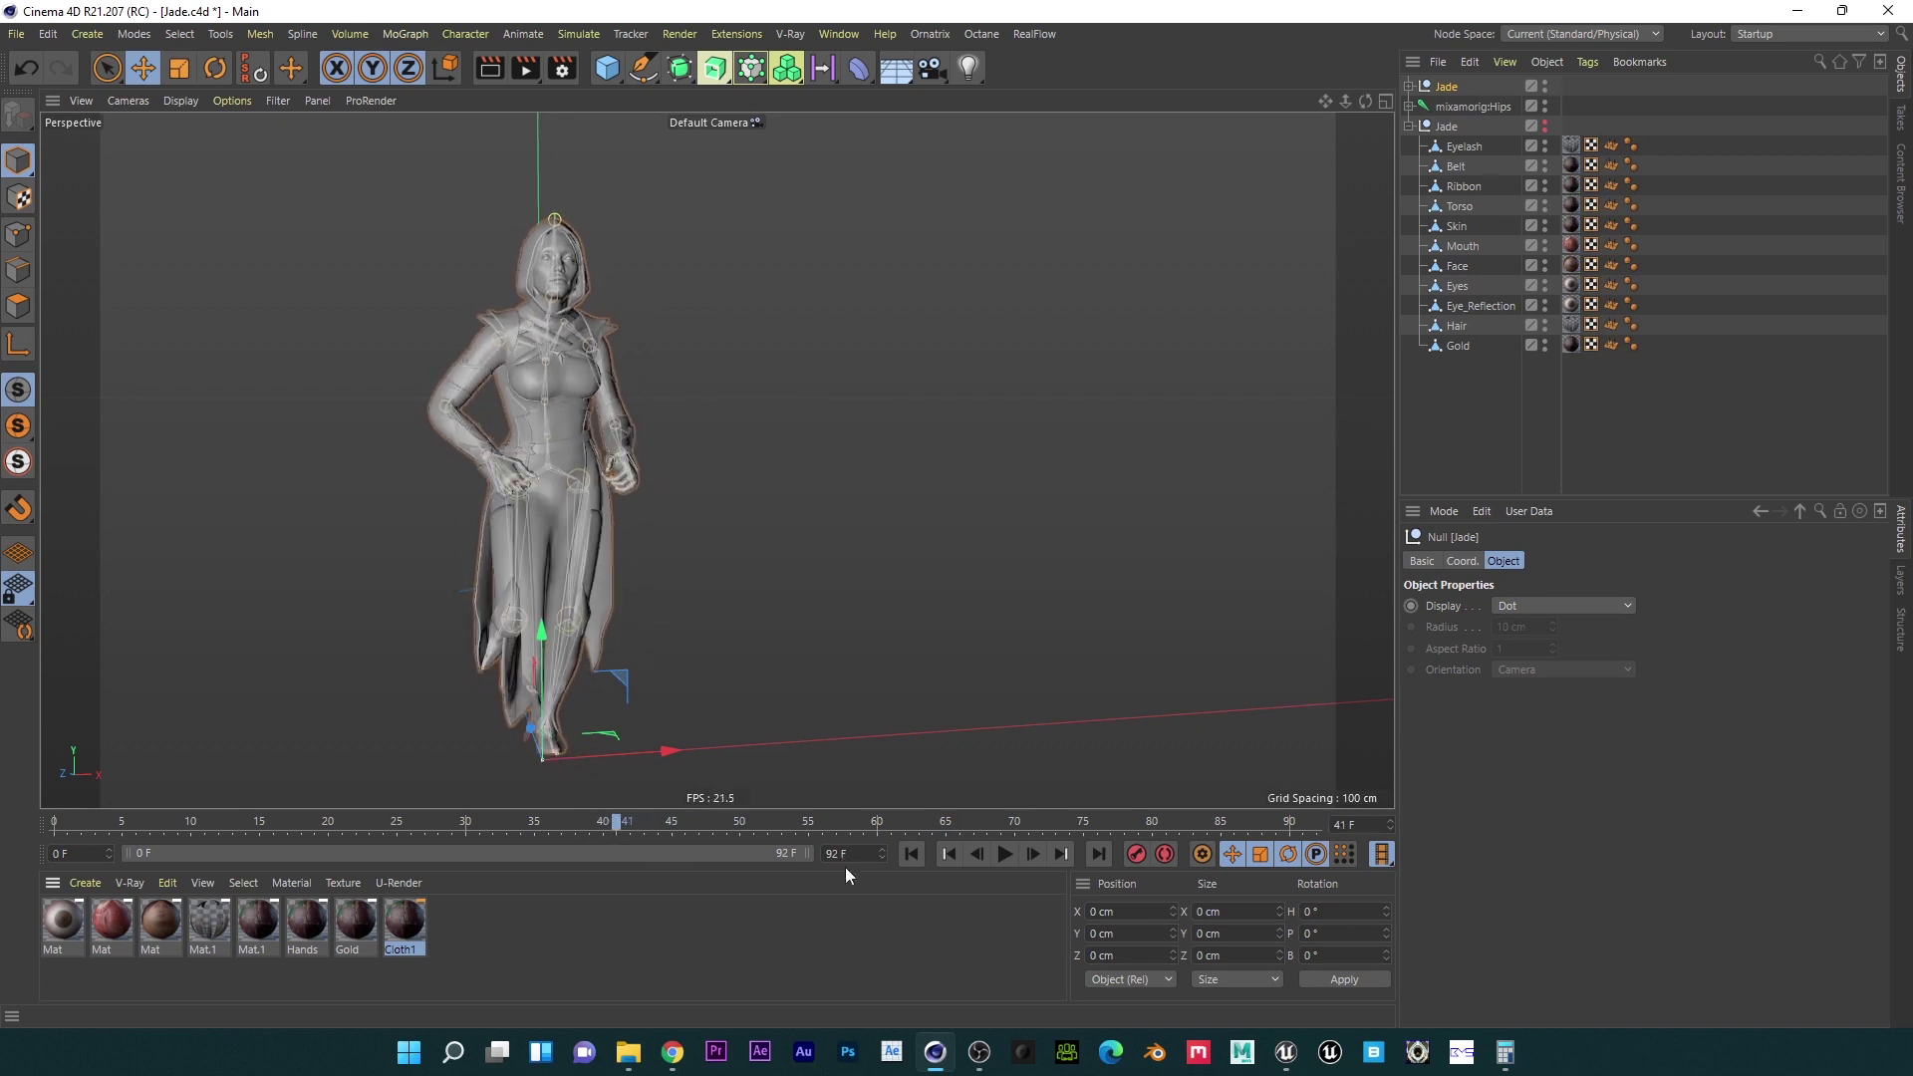
{"action": "key", "text": "g"}
{"action": "left_click_drag", "start_coordinate": [851, 854], "coordinate": [769, 807]}
{"action": "type", "text": "42"}
{"action": "key", "text": "Return"}
Step: Play the shortened run cycle and check its looping from the front and back
{"action": "left_click", "coordinate": [1006, 854]}
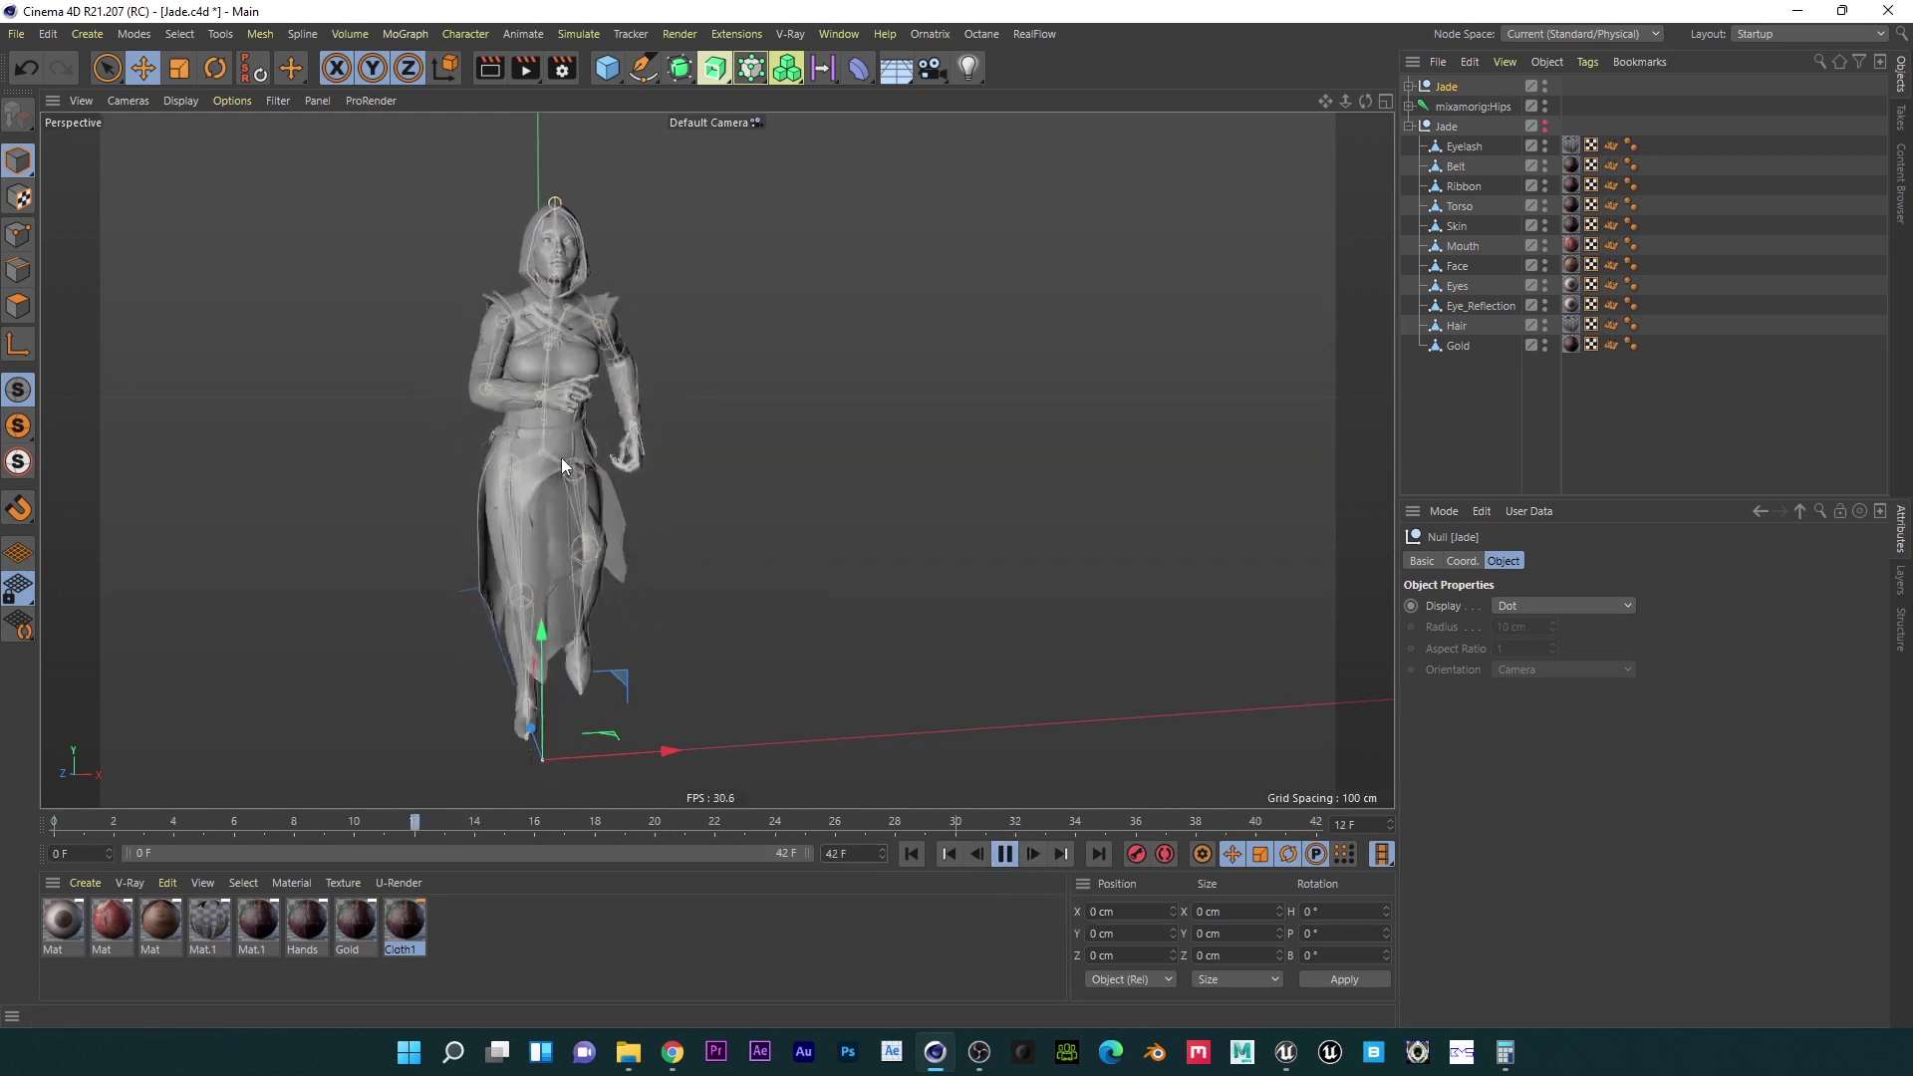
{"action": "left_click_drag", "start_coordinate": [560, 457], "coordinate": [51, 452], "text": "alt"}
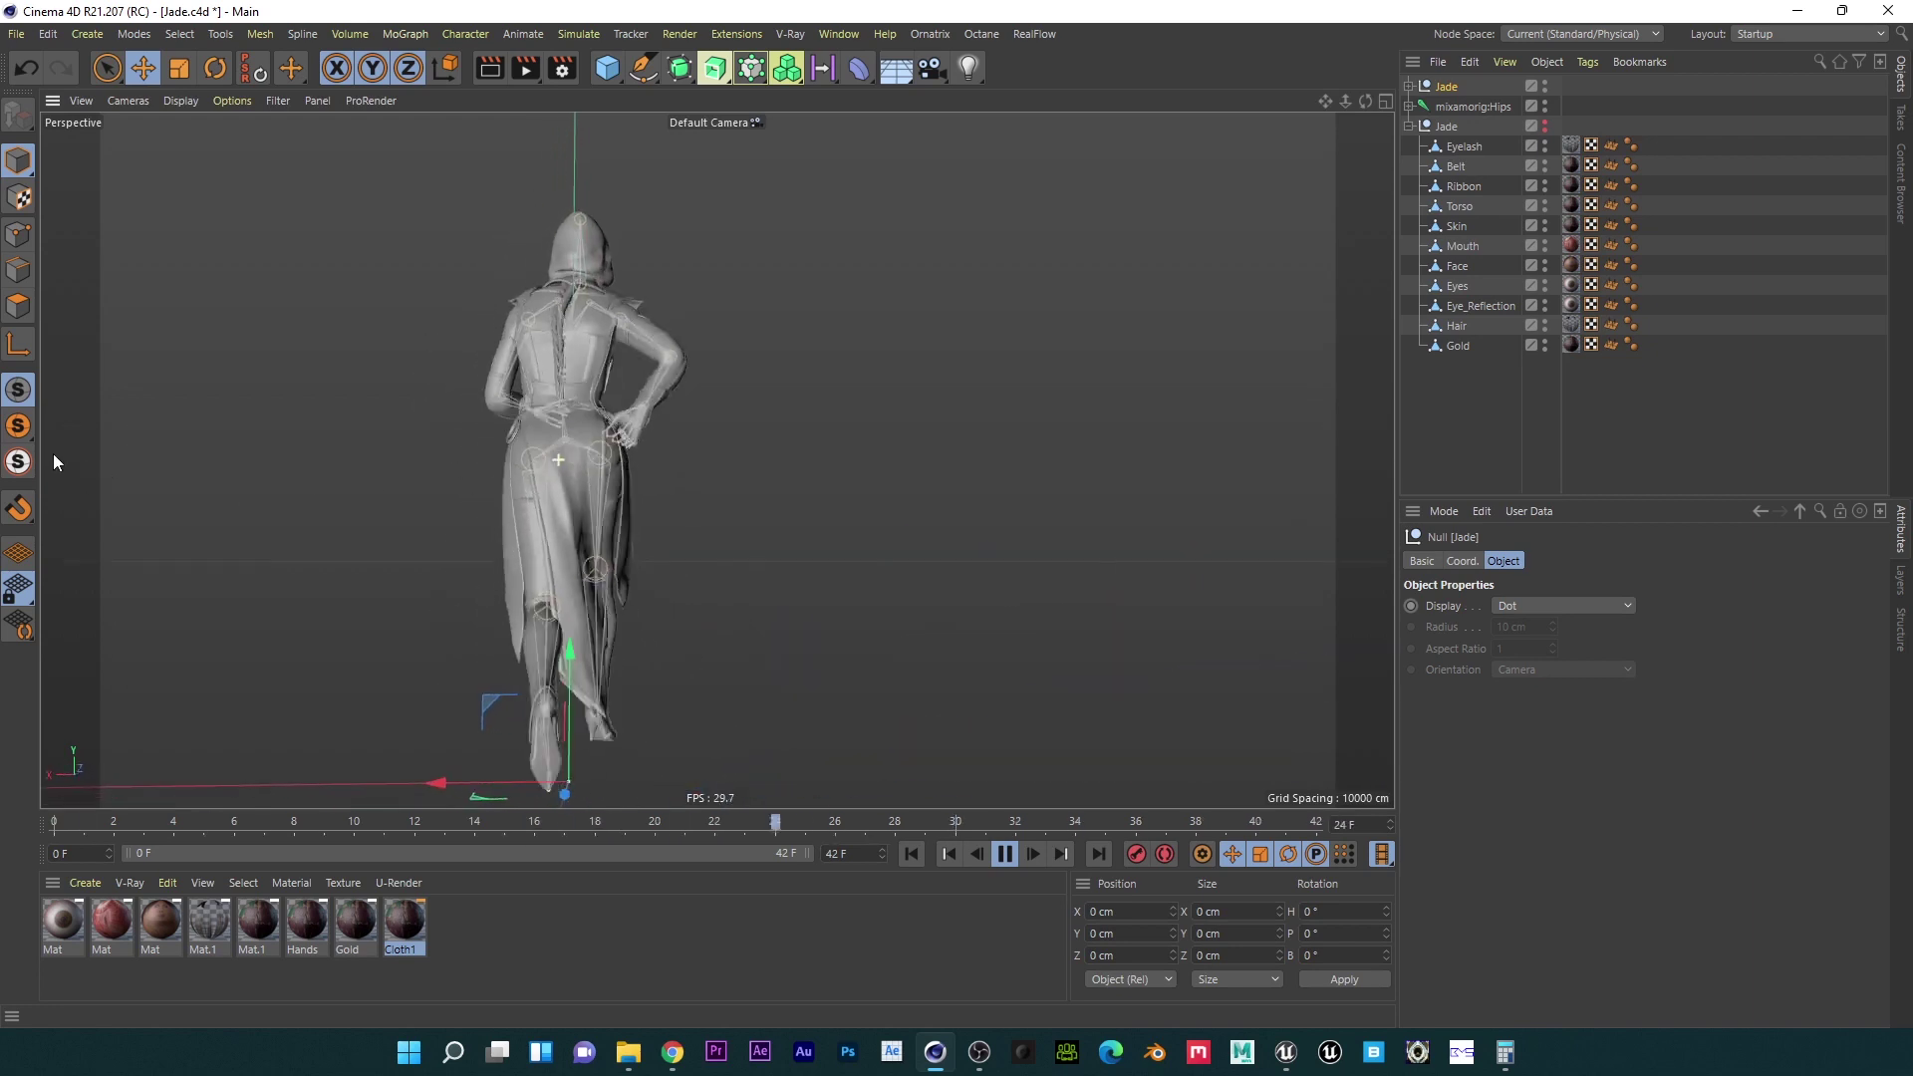
{"action": "left_click_drag", "start_coordinate": [568, 397], "coordinate": [61, 414], "text": "alt"}
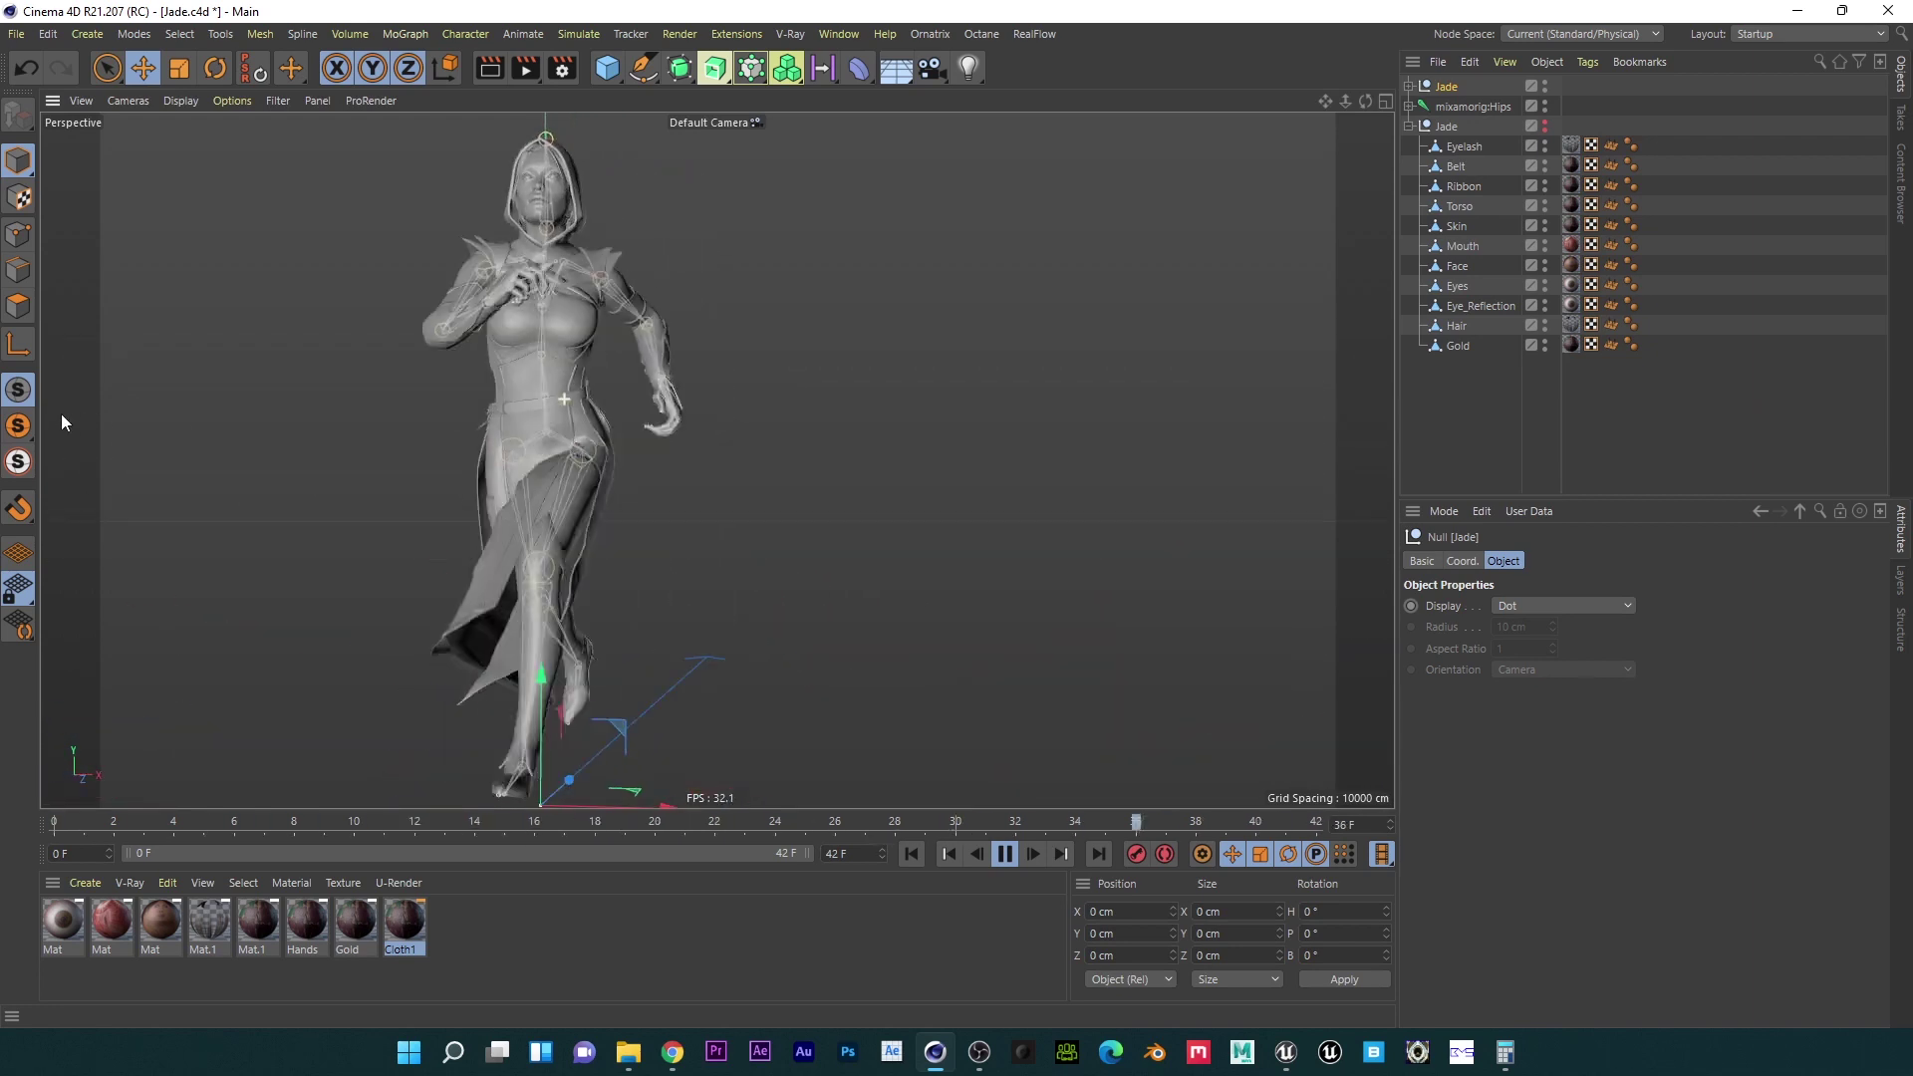
Step: Move the material tags from the original Jade's parts onto the matching animated parts, and delete the original Jade group
{"action": "left_click", "coordinate": [1410, 87]}
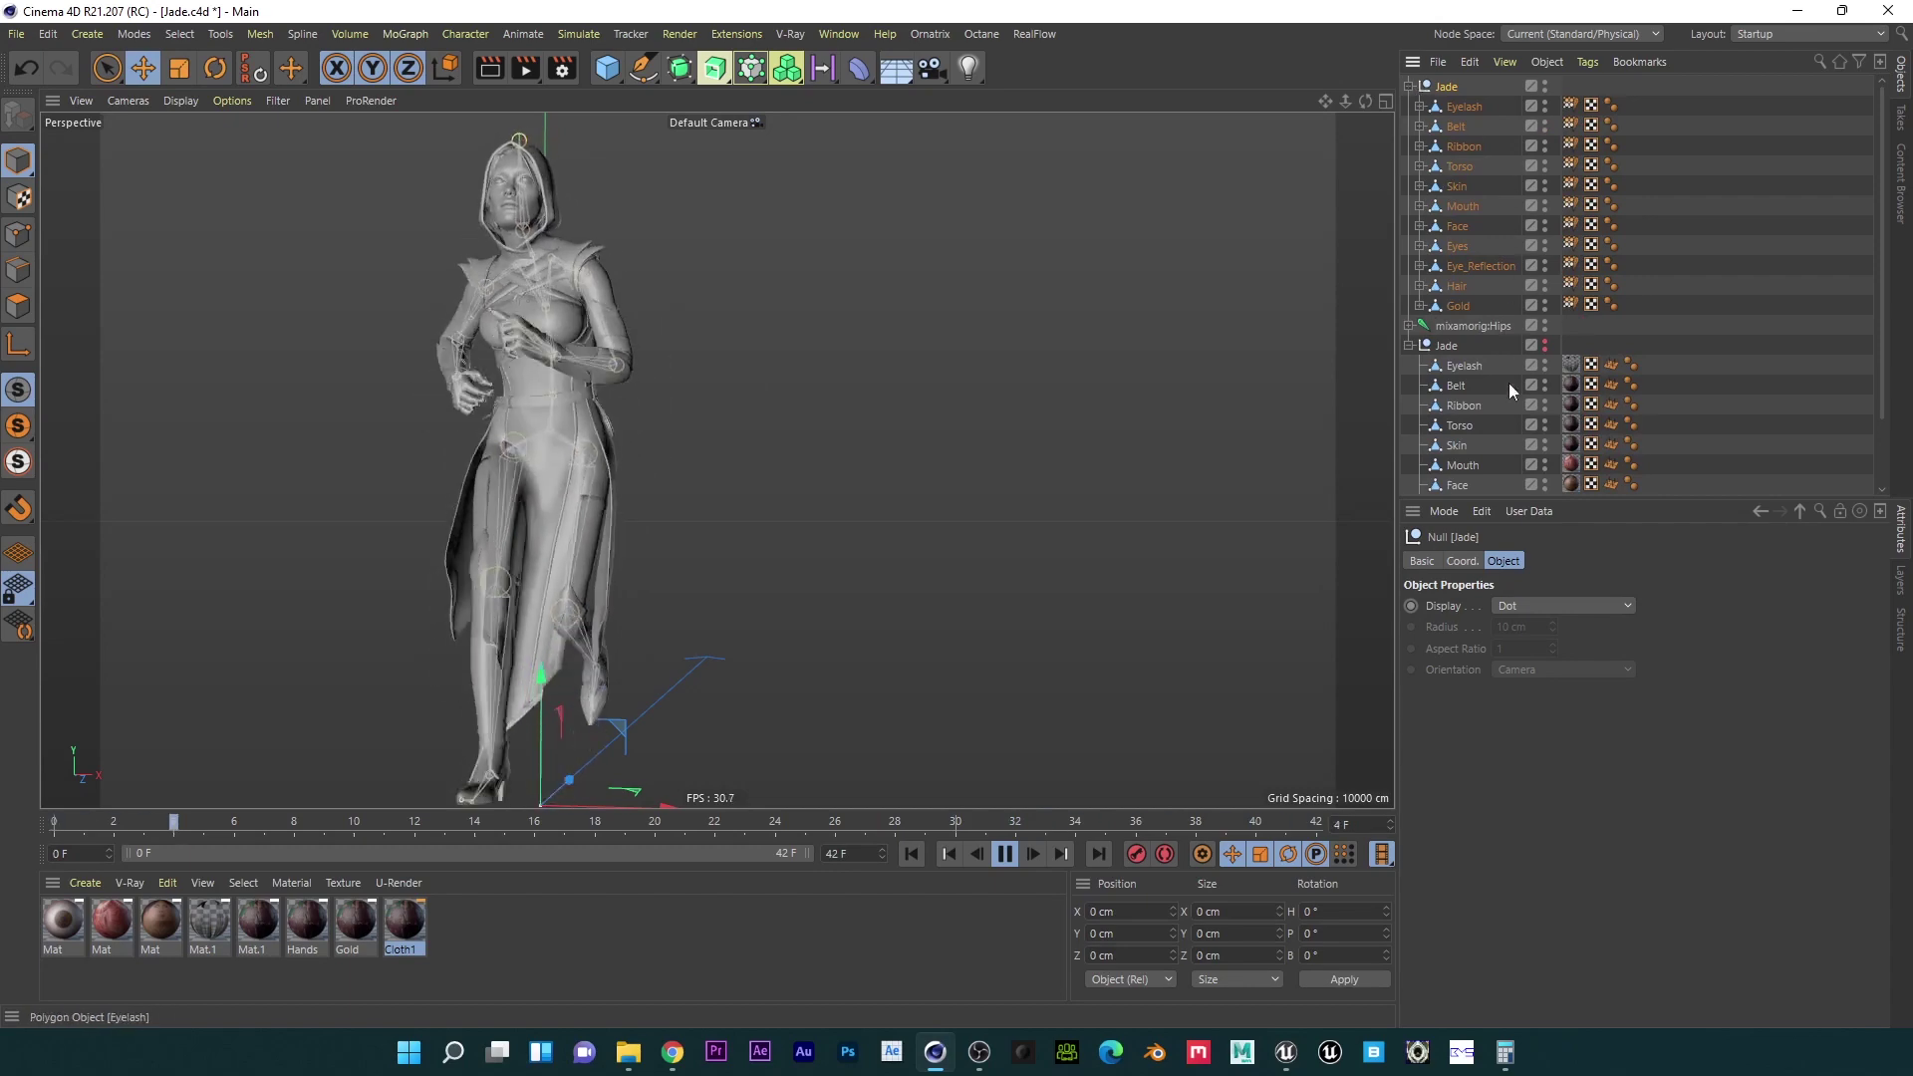
{"action": "left_click_drag", "start_coordinate": [1570, 364], "coordinate": [1482, 150]}
{"action": "left_click_drag", "start_coordinate": [1483, 151], "coordinate": [1476, 107]}
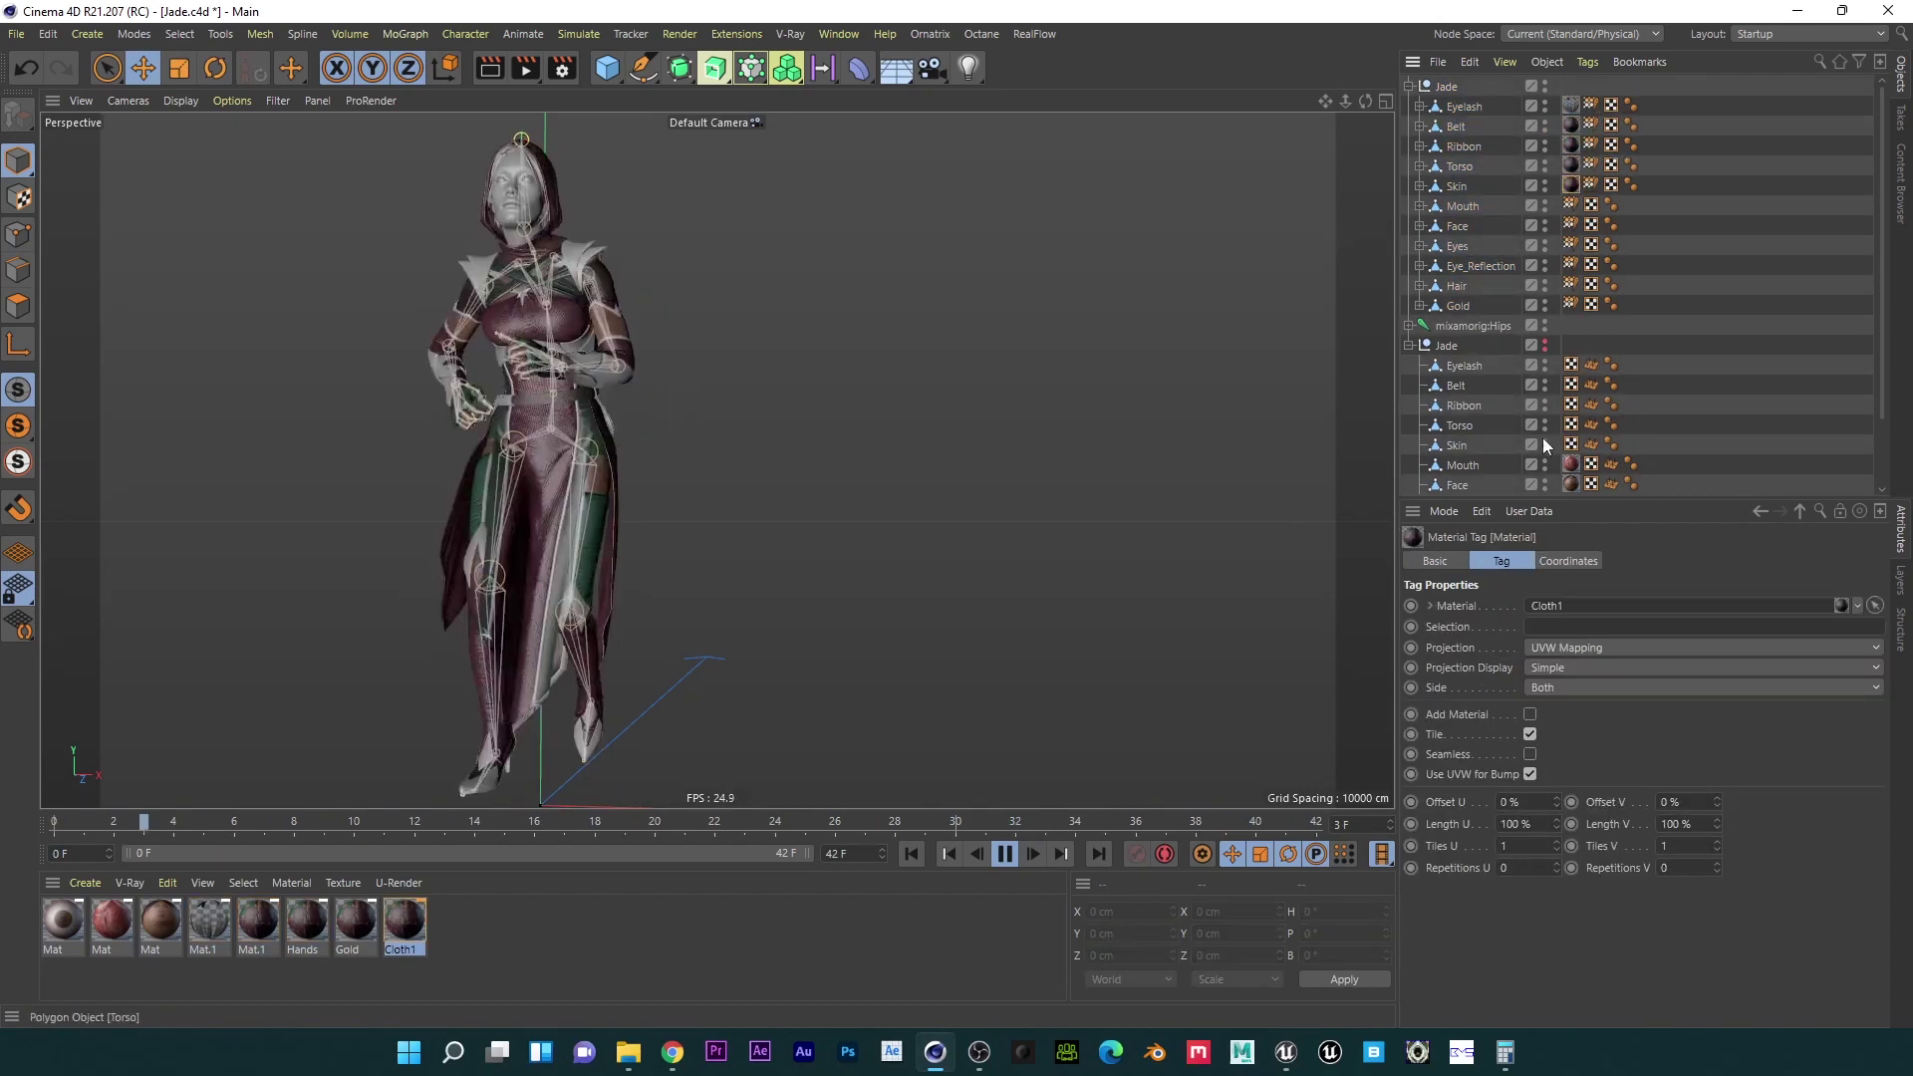
{"action": "scroll", "coordinate": [1542, 446], "scroll_direction": "down", "scroll_amount": 1}
{"action": "left_click_drag", "start_coordinate": [1570, 425], "coordinate": [1528, 200]}
{"action": "left_click_drag", "start_coordinate": [1528, 200], "coordinate": [1458, 165]}
{"action": "left_click_drag", "start_coordinate": [1570, 484], "coordinate": [1554, 401]}
{"action": "left_click_drag", "start_coordinate": [1554, 401], "coordinate": [1458, 226]}
{"action": "left_click", "coordinate": [1443, 266]}
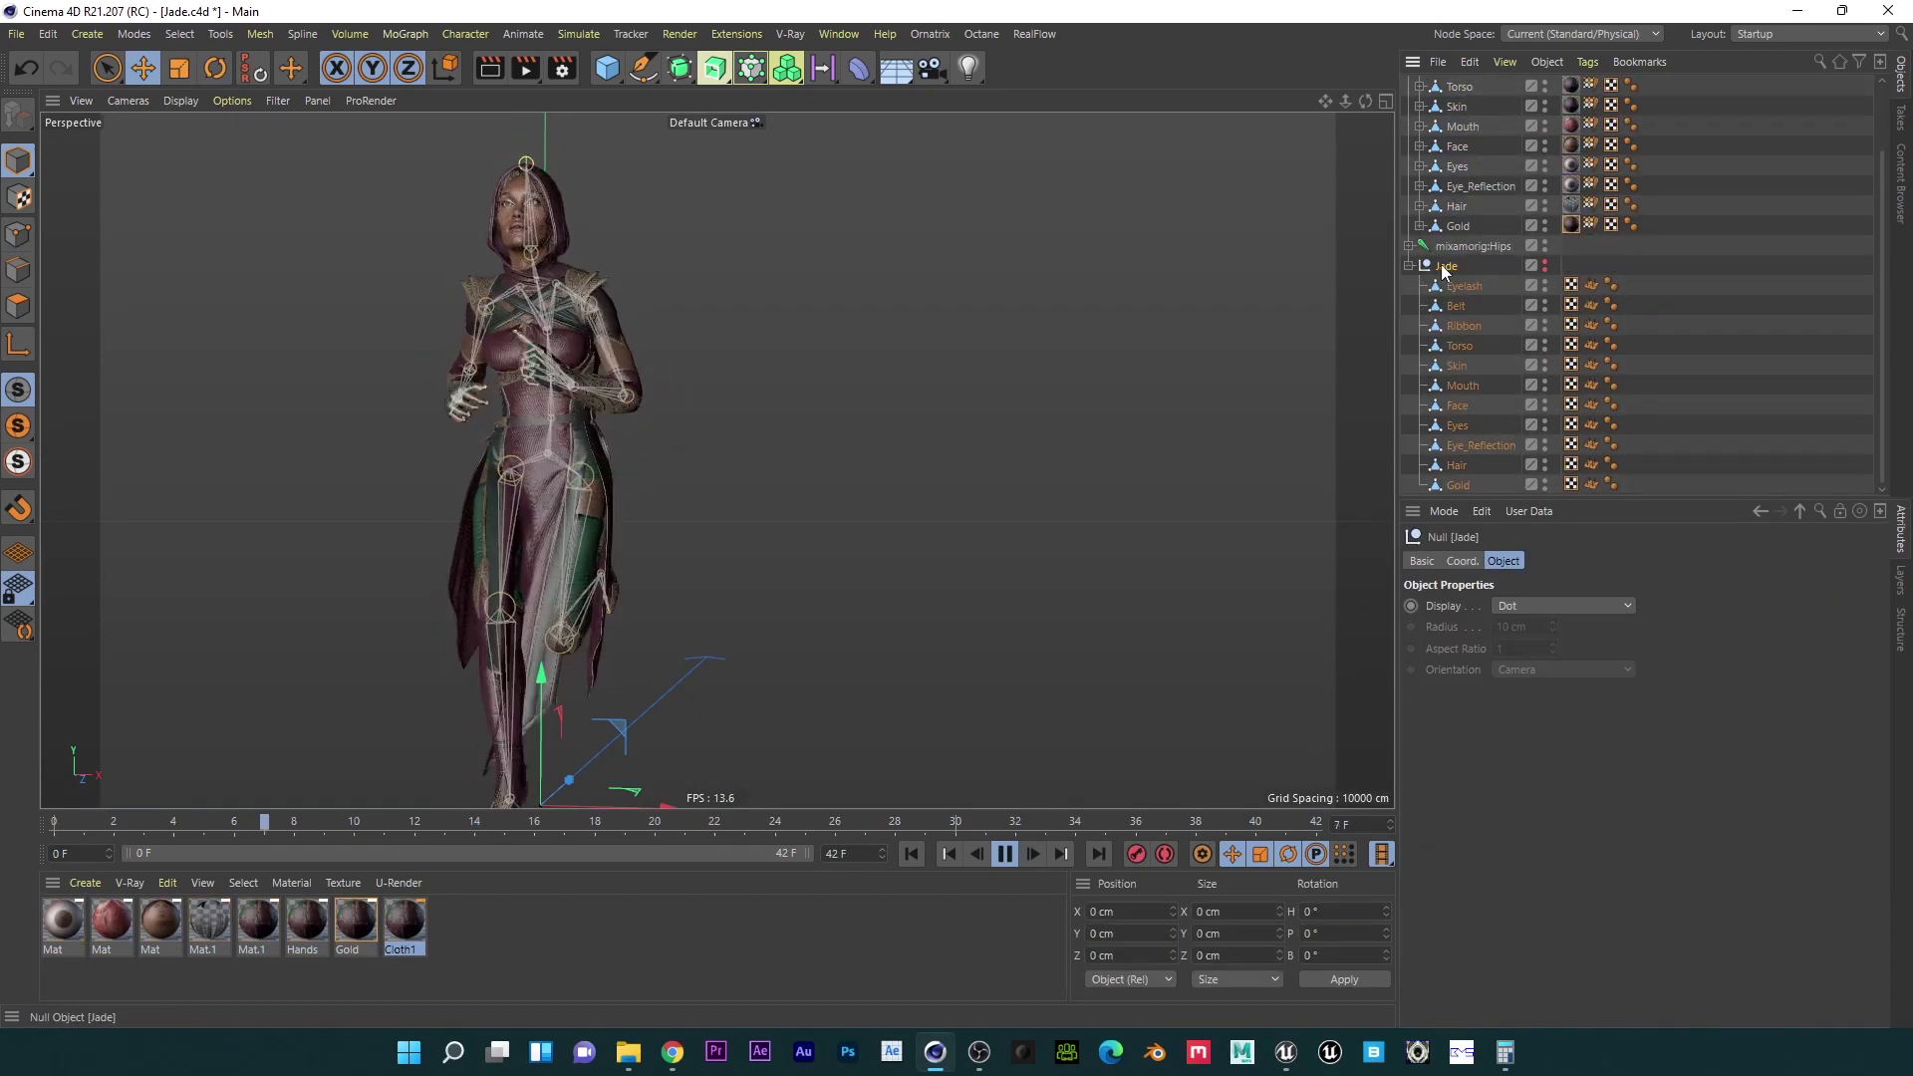
{"action": "key", "text": "Delete"}
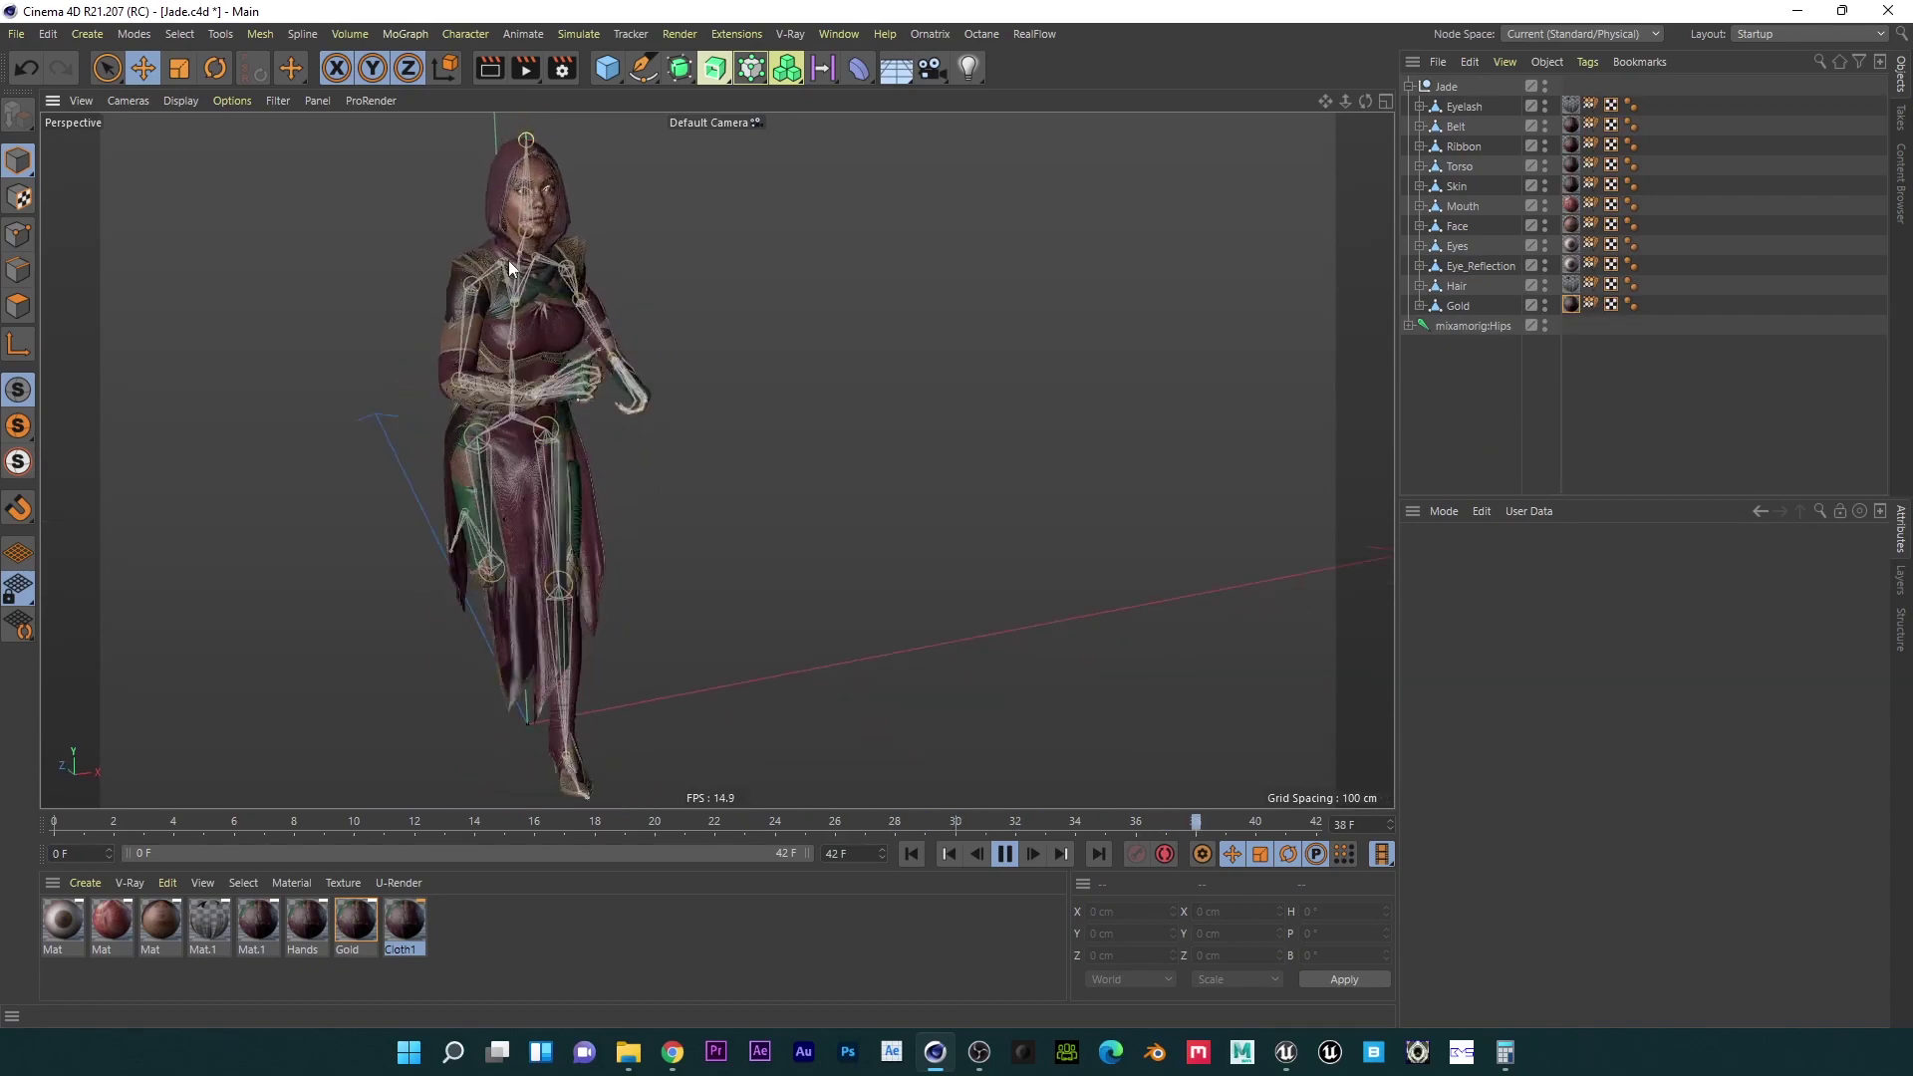
Step: Hide the mixamorig:Hips skeleton, and stop the animation at frame 0
{"action": "right_click_drag", "start_coordinate": [508, 261], "coordinate": [589, 175], "text": "alt"}
{"action": "left_click_drag", "start_coordinate": [525, 356], "coordinate": [1480, 365], "text": "alt"}
{"action": "right_click_drag", "start_coordinate": [949, 438], "coordinate": [607, 444], "text": "alt"}
{"action": "left_click_drag", "start_coordinate": [671, 469], "coordinate": [846, 452], "text": "alt"}
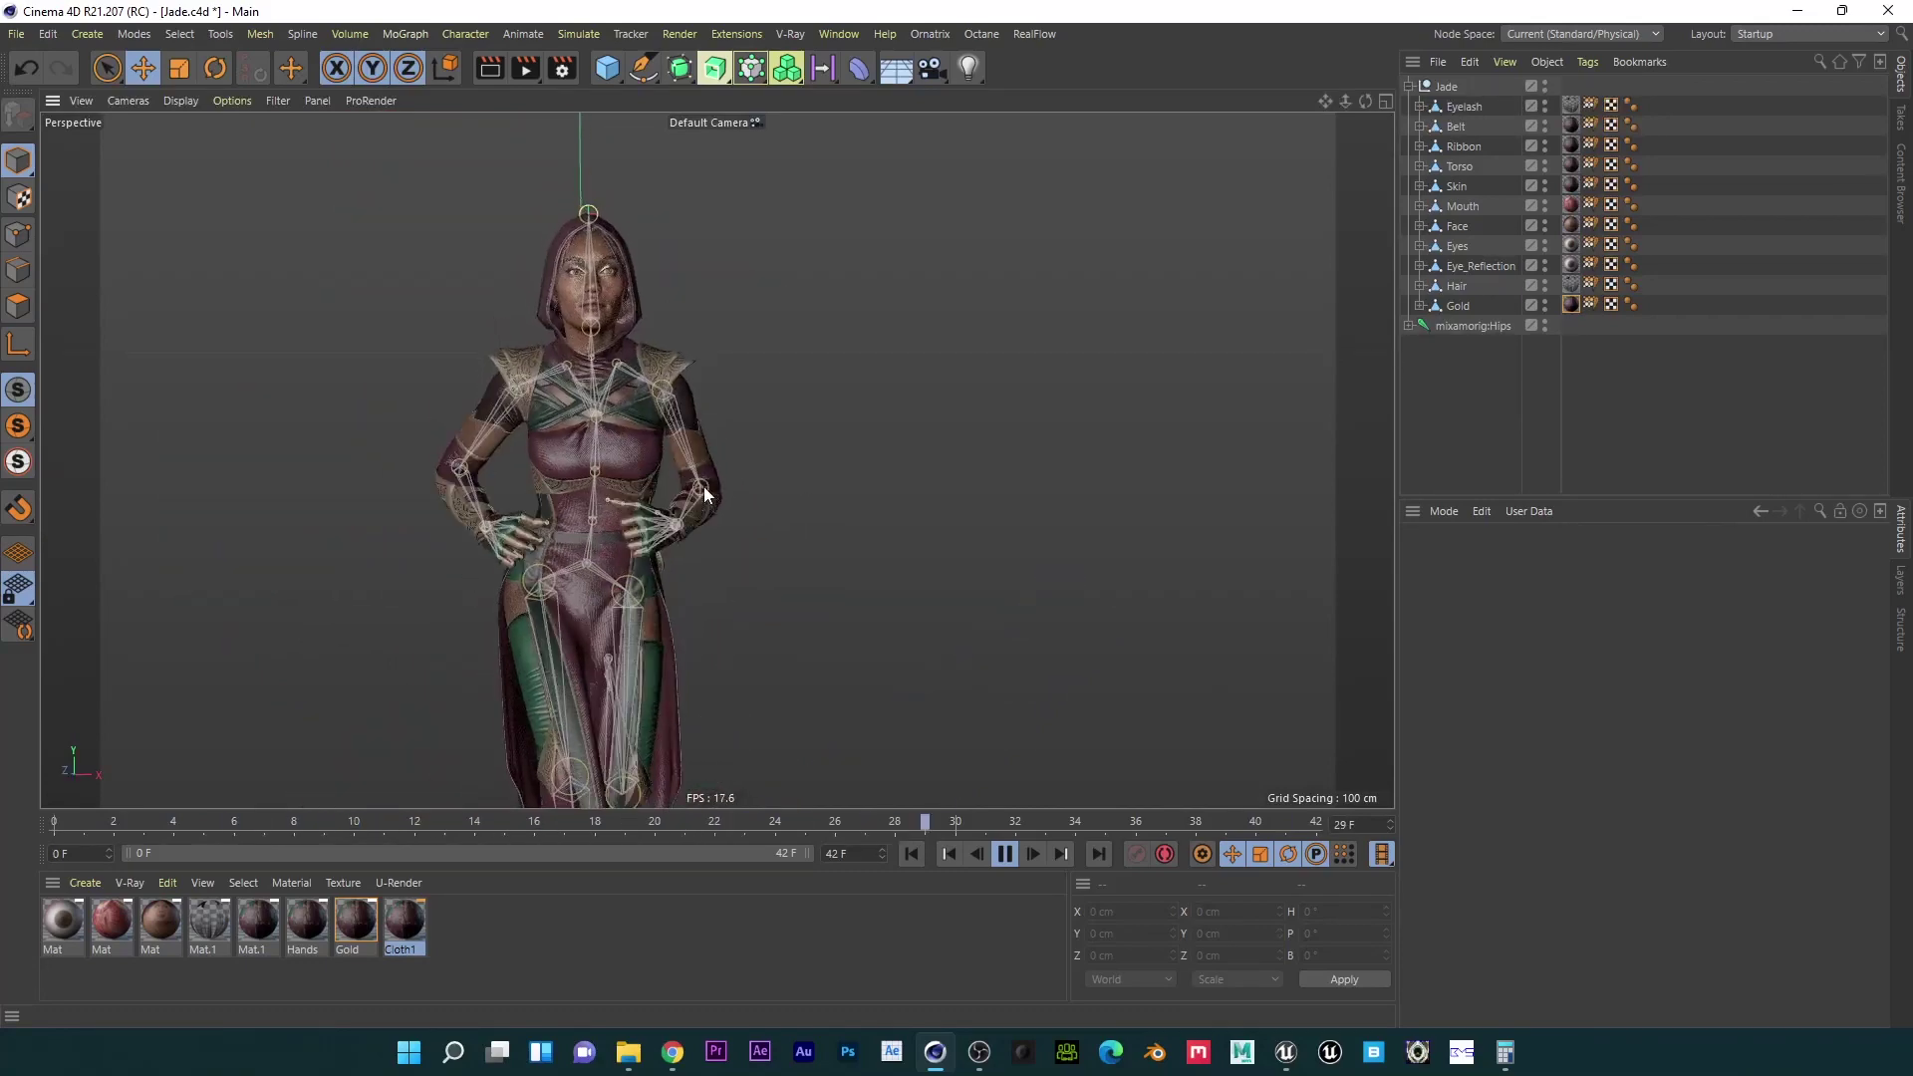
{"action": "middle_click_drag", "start_coordinate": [703, 488], "coordinate": [731, 315], "text": "alt"}
{"action": "right_click_drag", "start_coordinate": [733, 317], "coordinate": [648, 329], "text": "alt"}
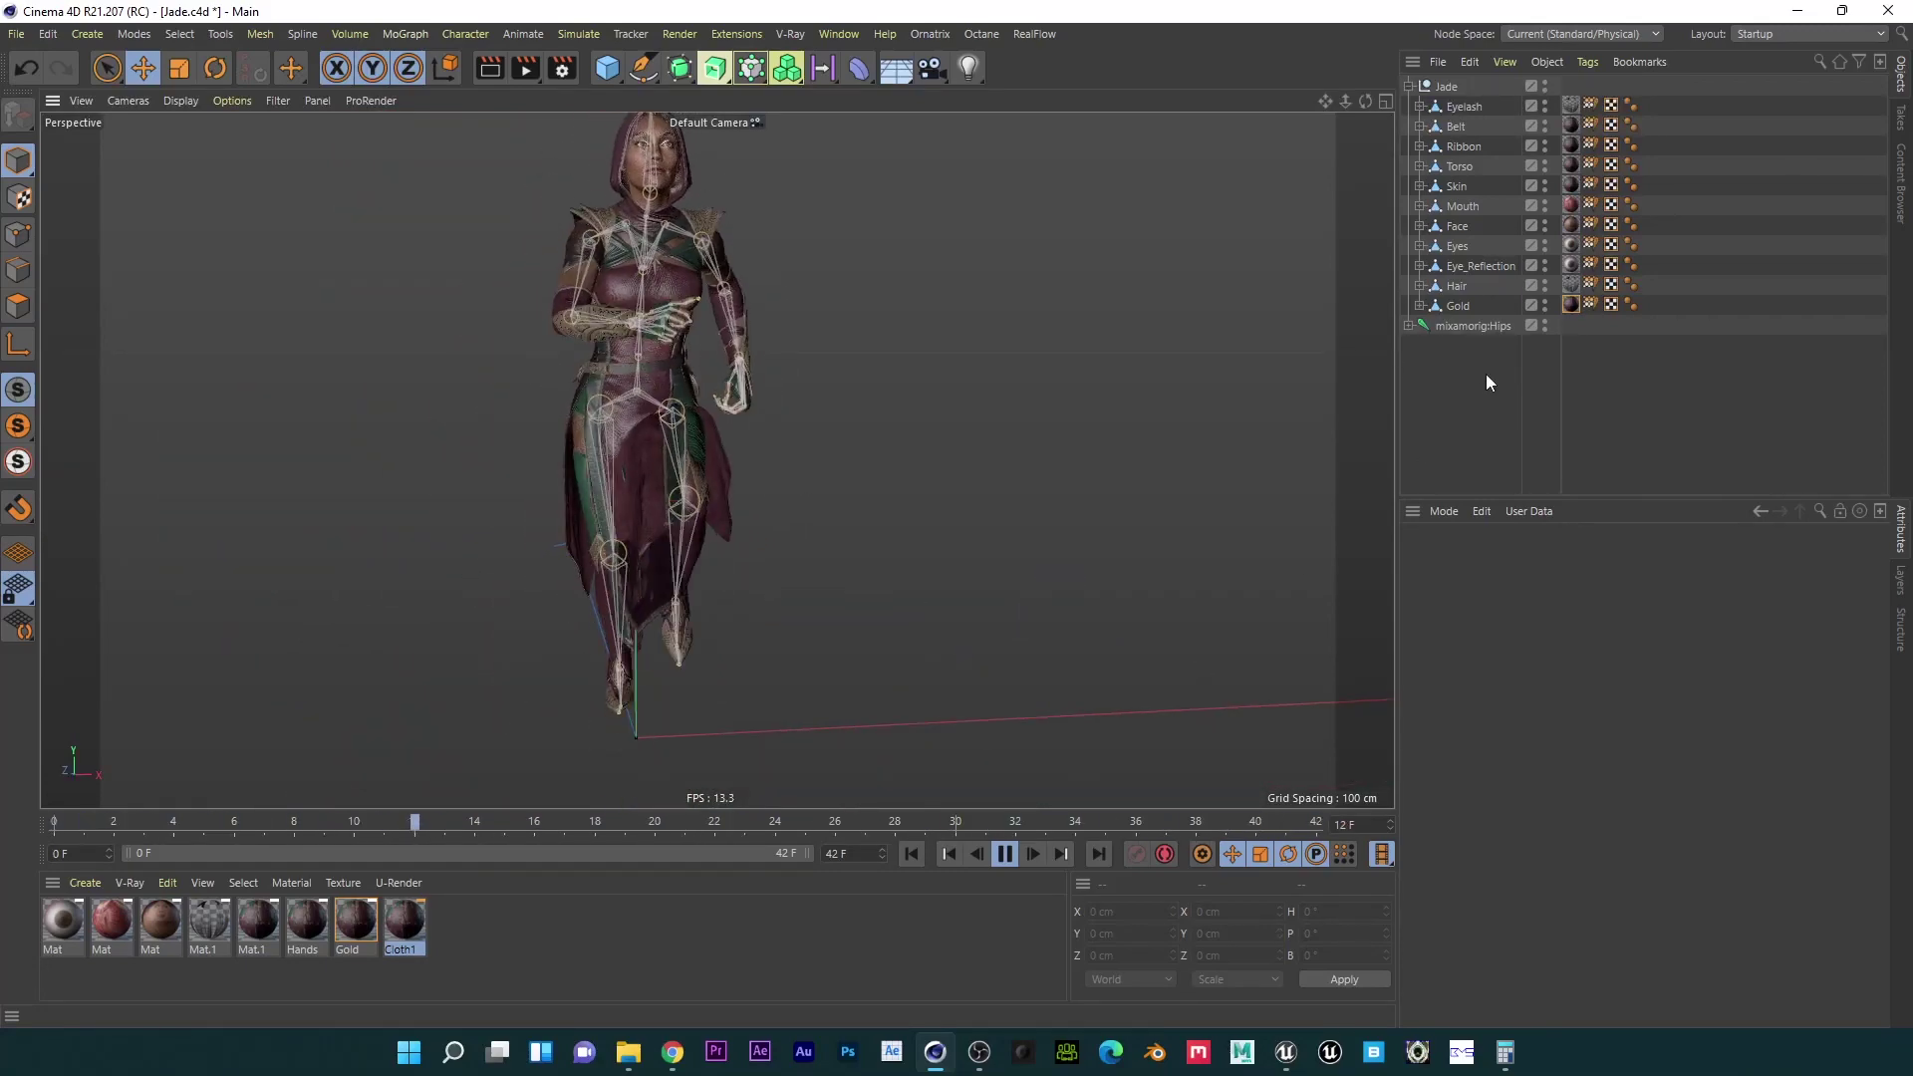
{"action": "double_click", "coordinate": [1544, 323]}
{"action": "left_click_drag", "start_coordinate": [642, 401], "coordinate": [1007, 734], "text": "alt"}
{"action": "left_click", "coordinate": [1004, 855]}
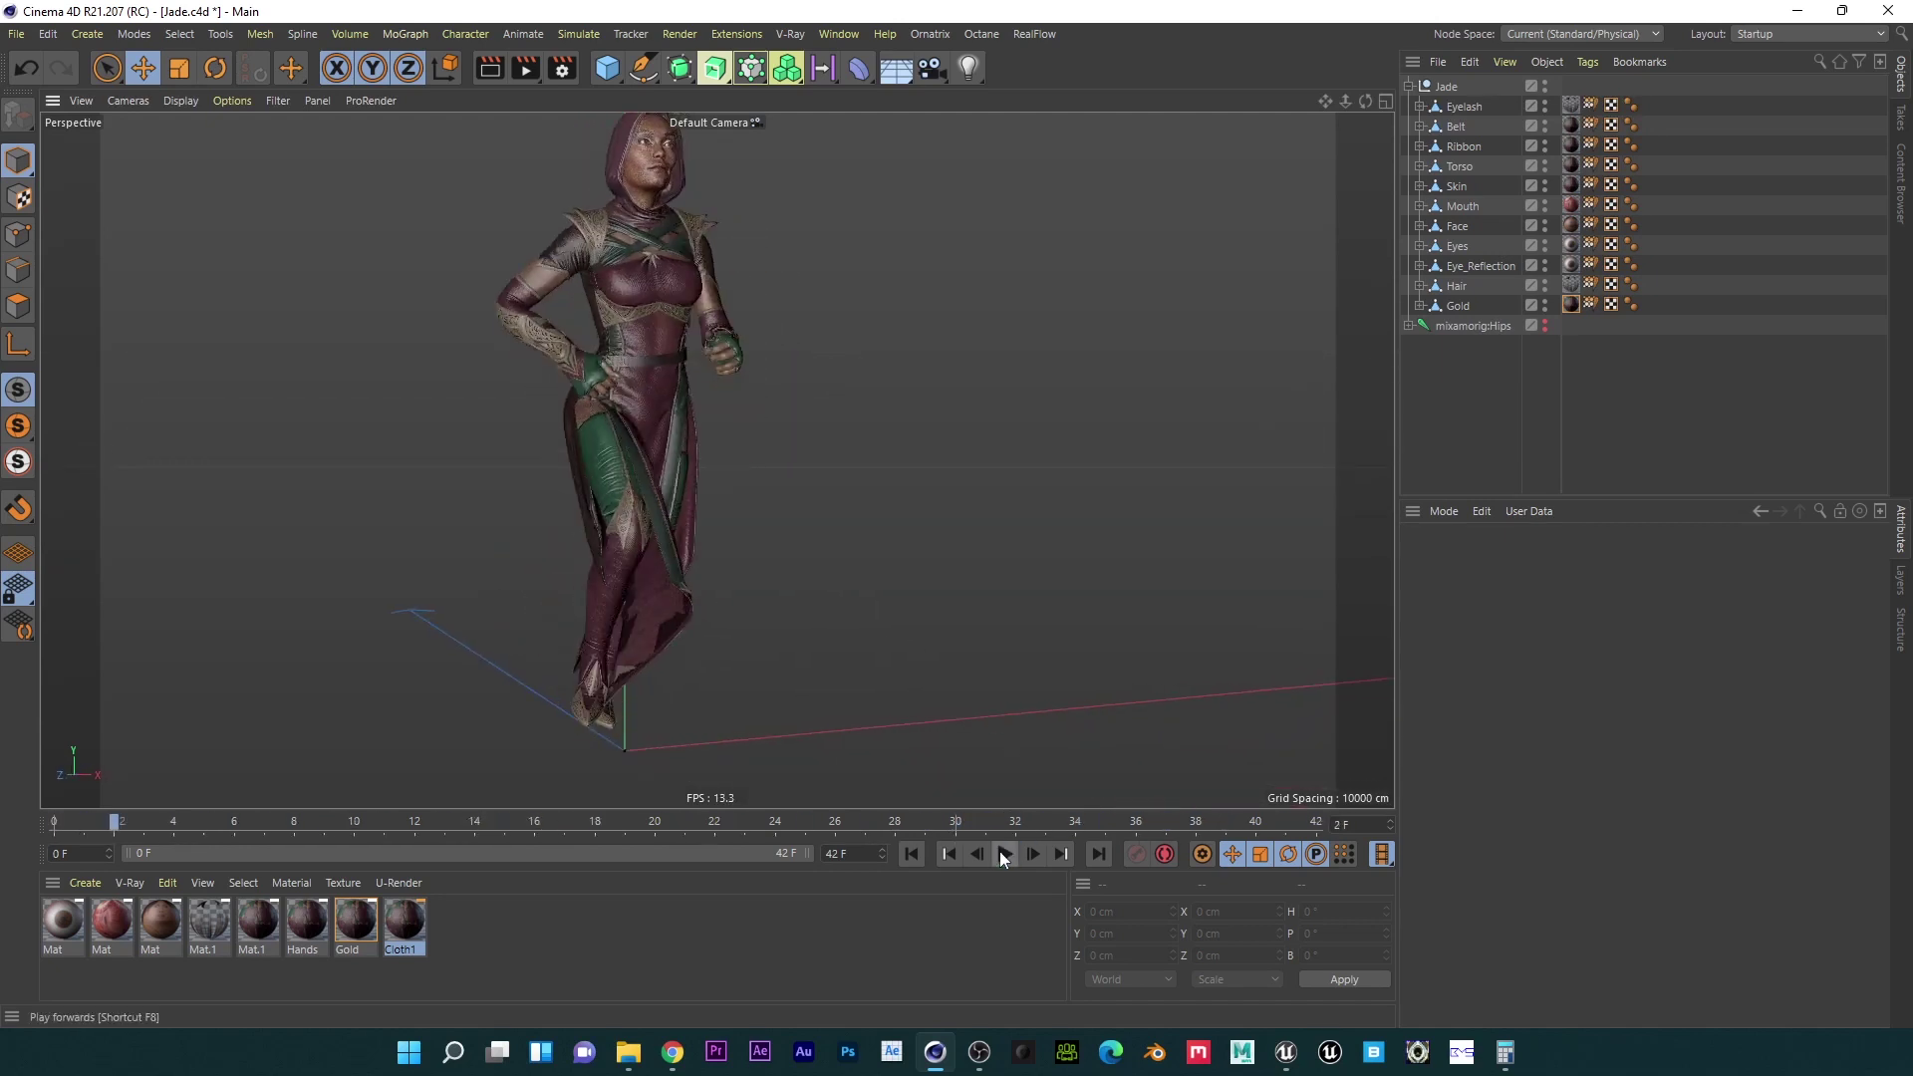
{"action": "left_click", "coordinate": [911, 855]}
{"action": "left_click_drag", "start_coordinate": [636, 360], "coordinate": [570, 490], "text": "alt"}
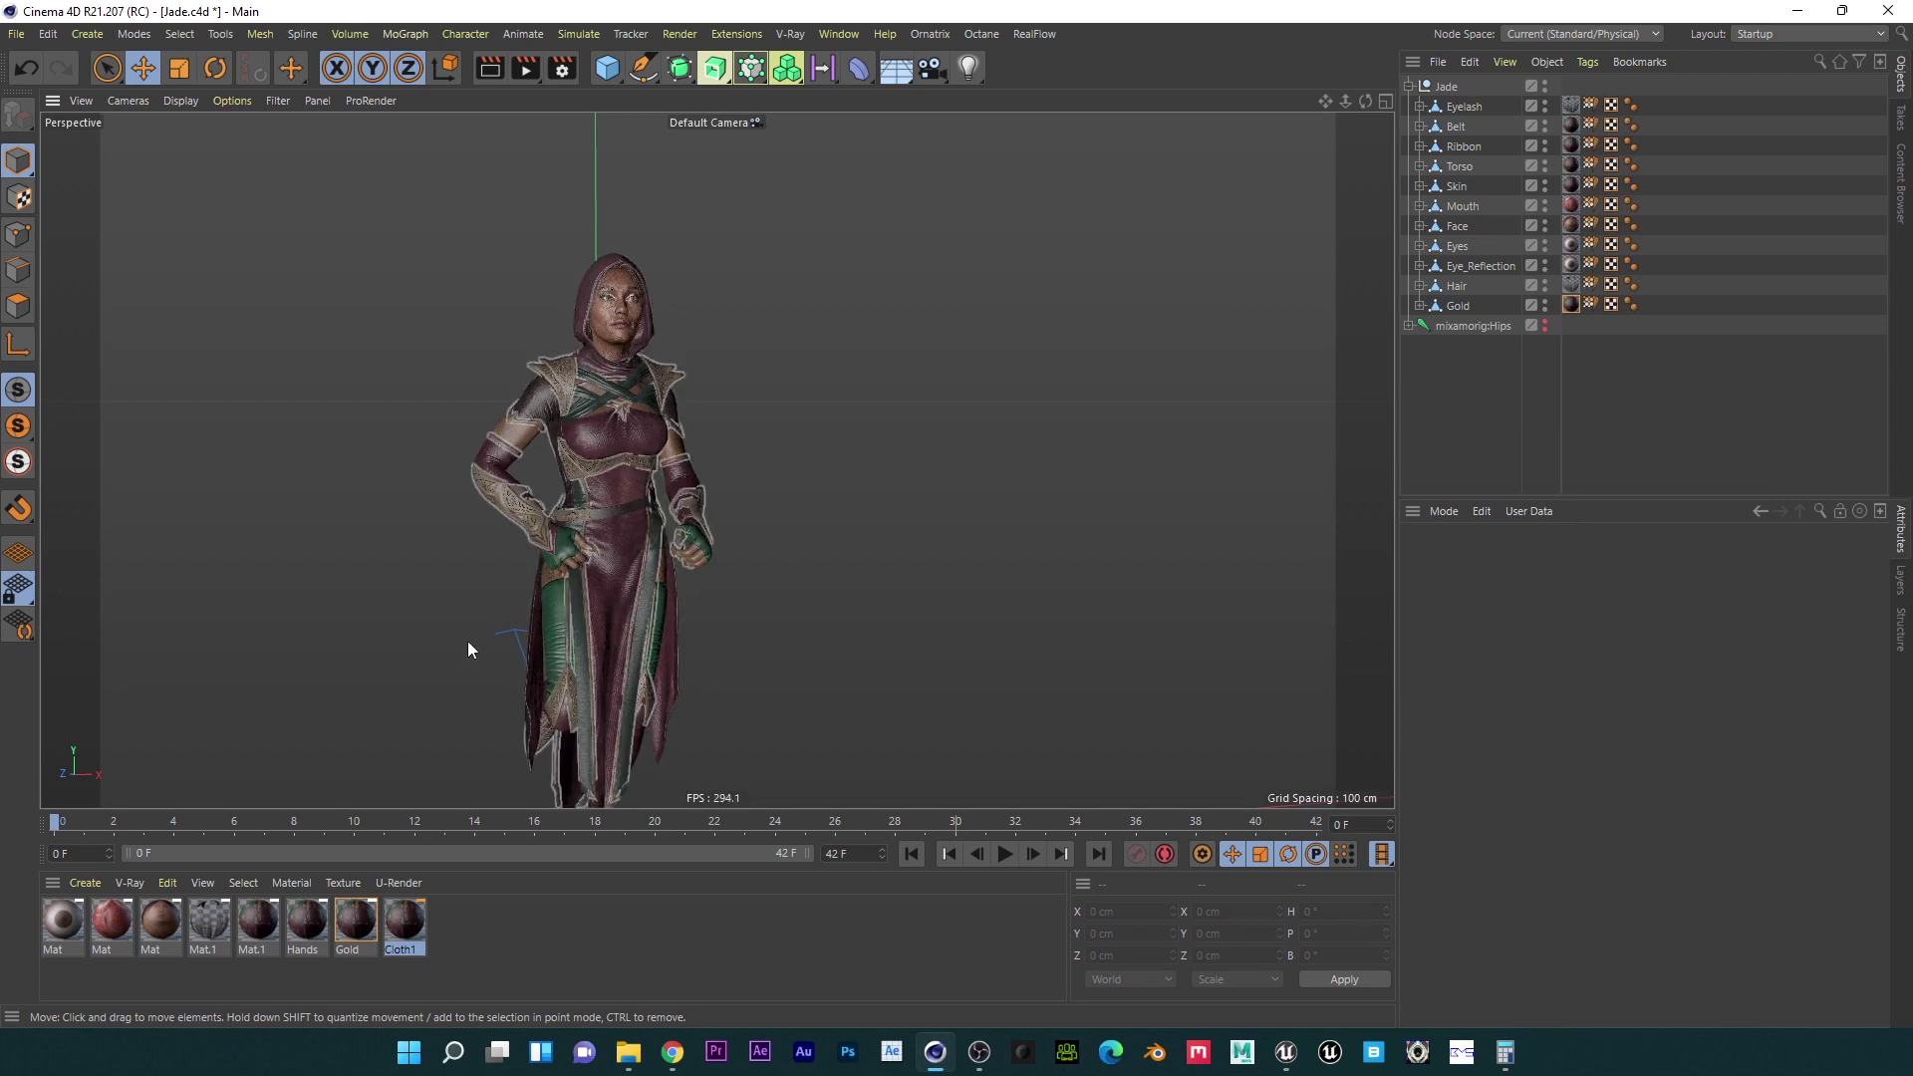
Step: Duplicate the eyeball material and name the copy Reflection
{"action": "left_click", "coordinate": [72, 918]}
{"action": "left_click_drag", "start_coordinate": [76, 915], "coordinate": [93, 955], "text": "ctrl"}
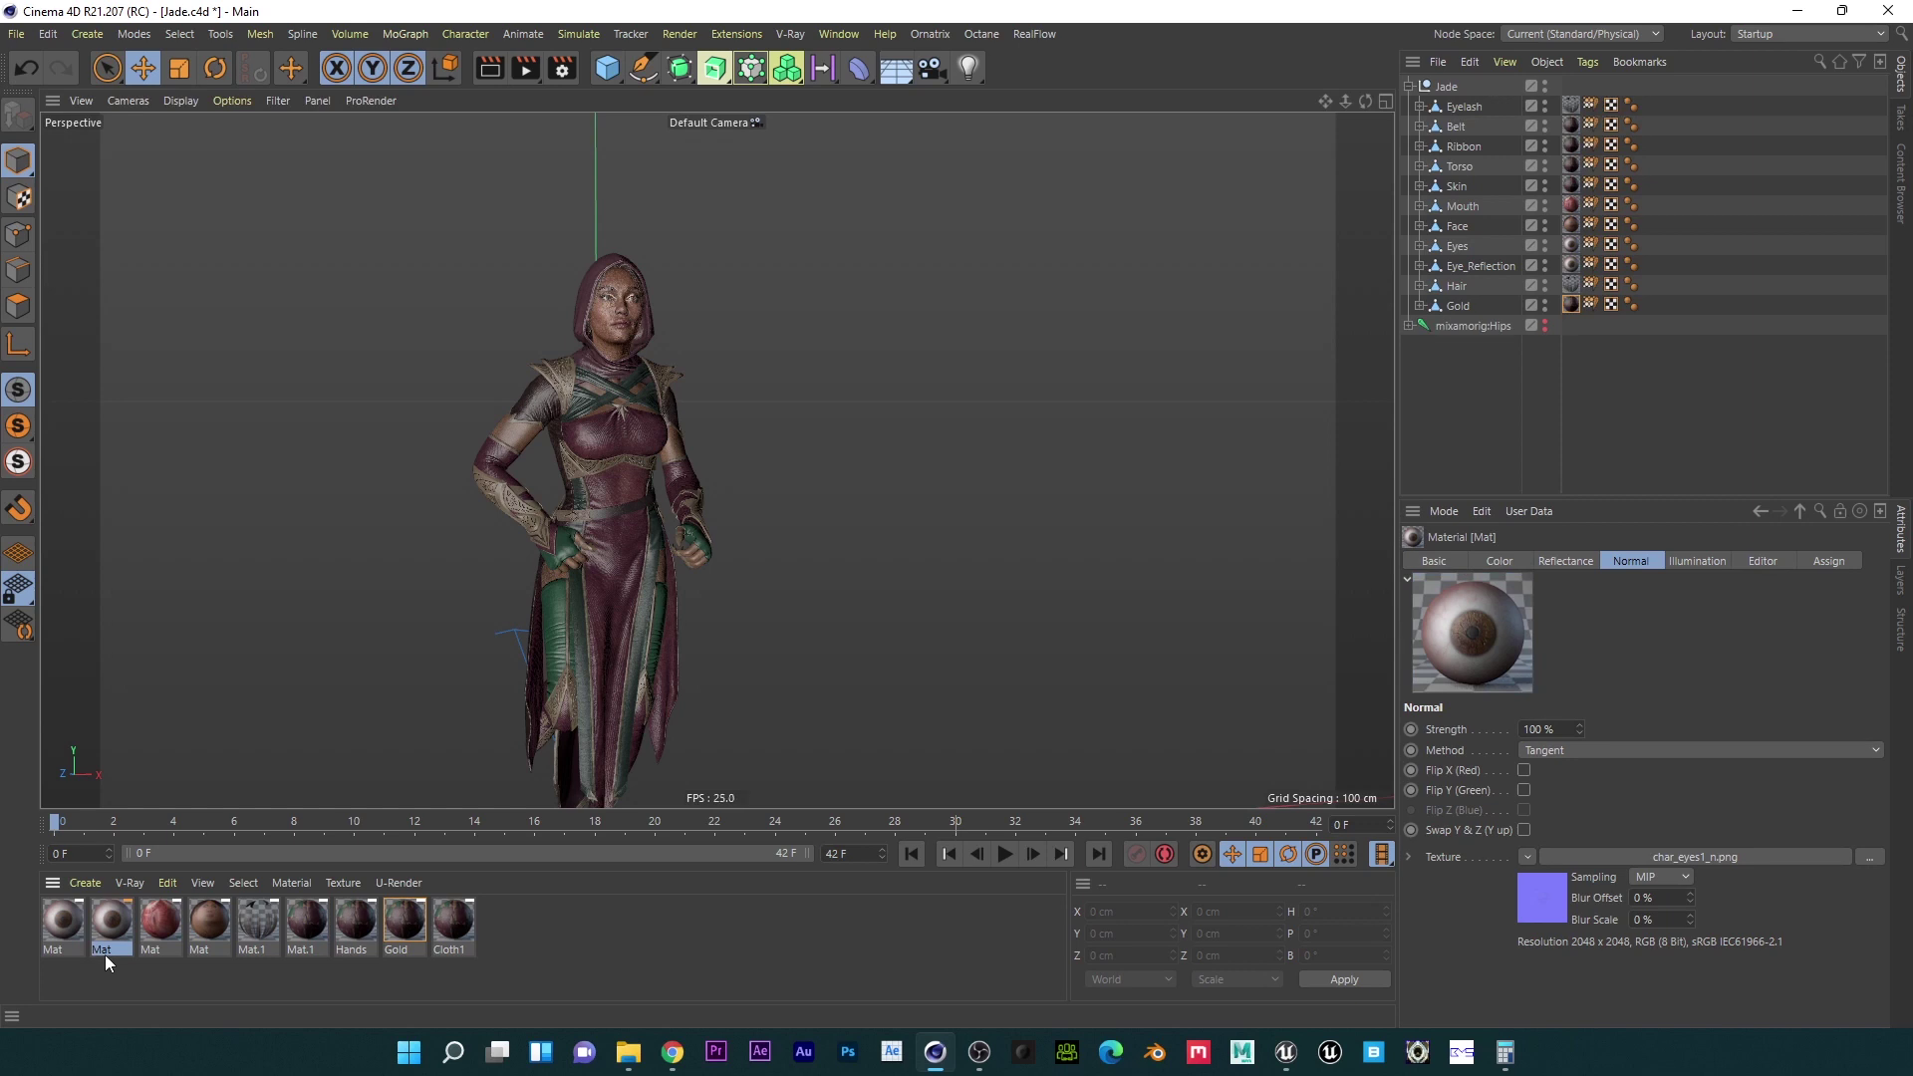
{"action": "type", "text": "Ref"}
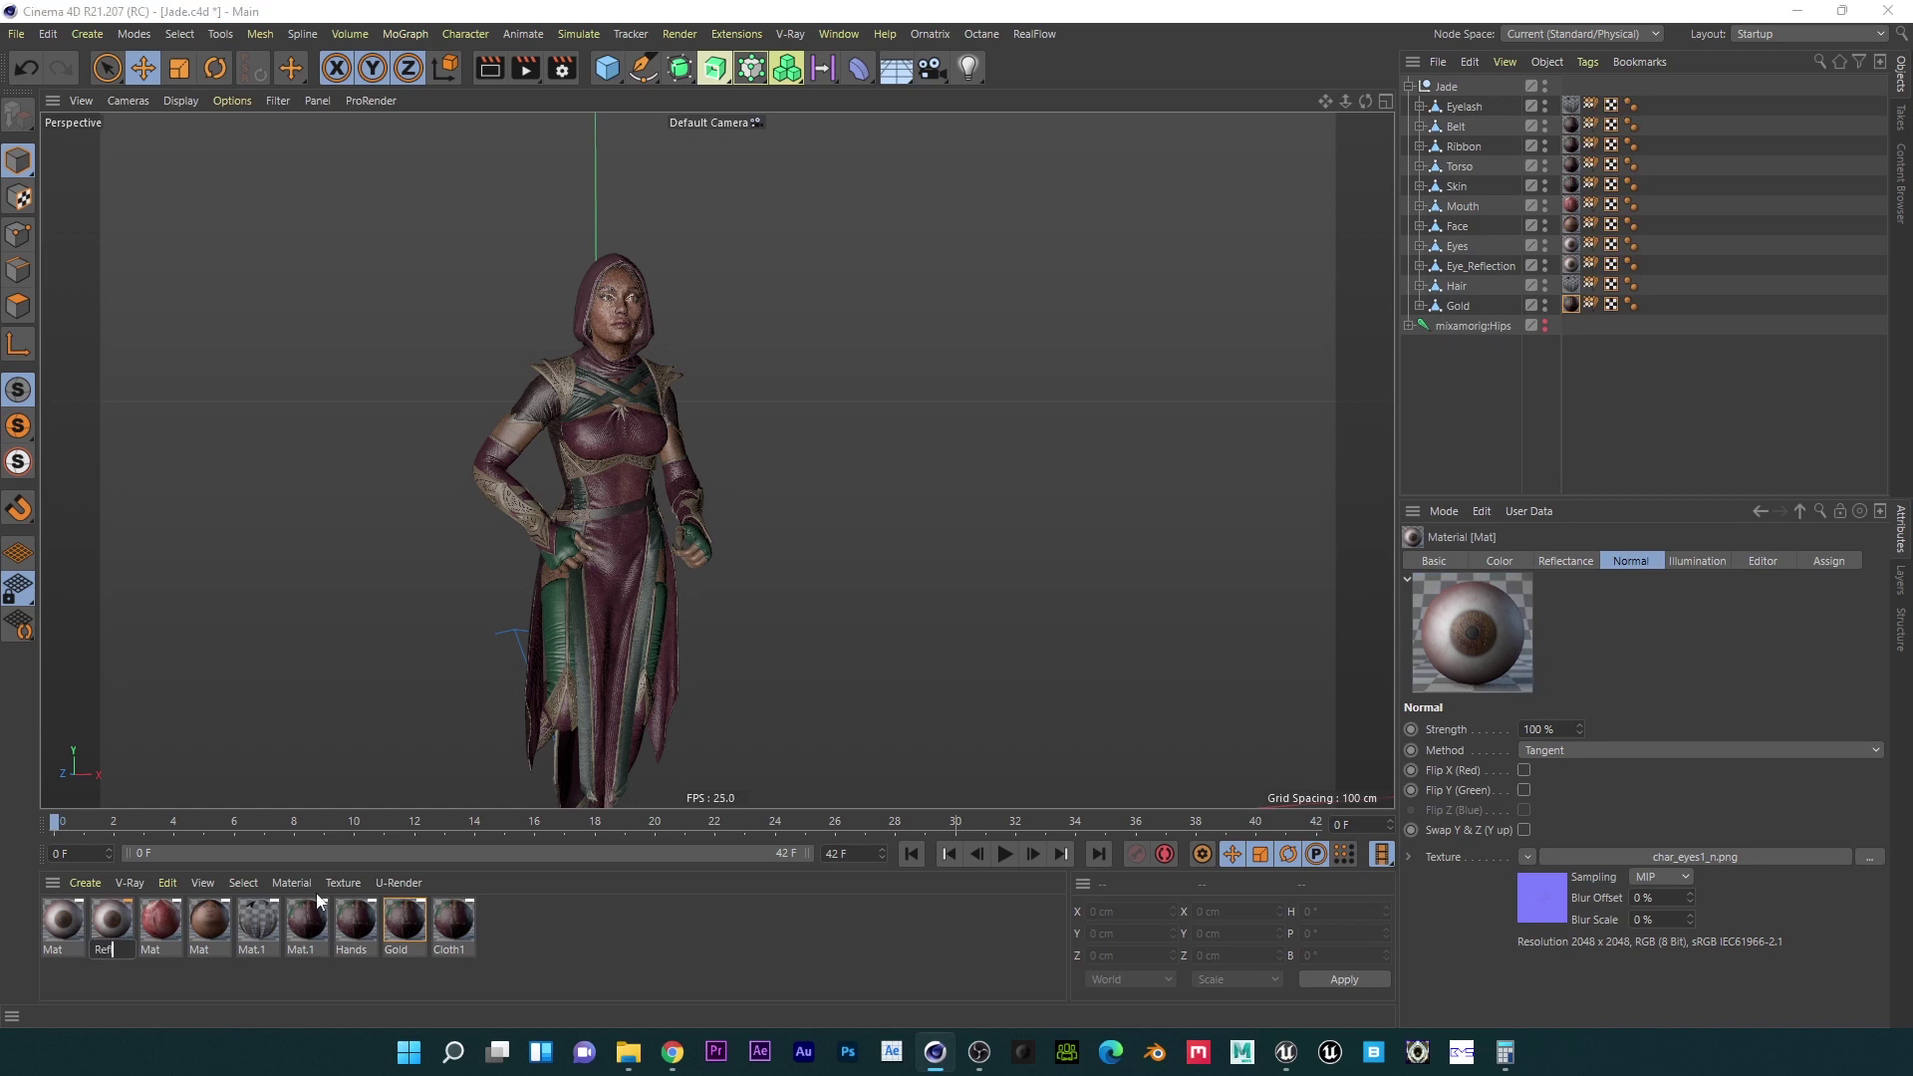
{"action": "type", "text": "lection"}
{"action": "key", "text": "Return"}
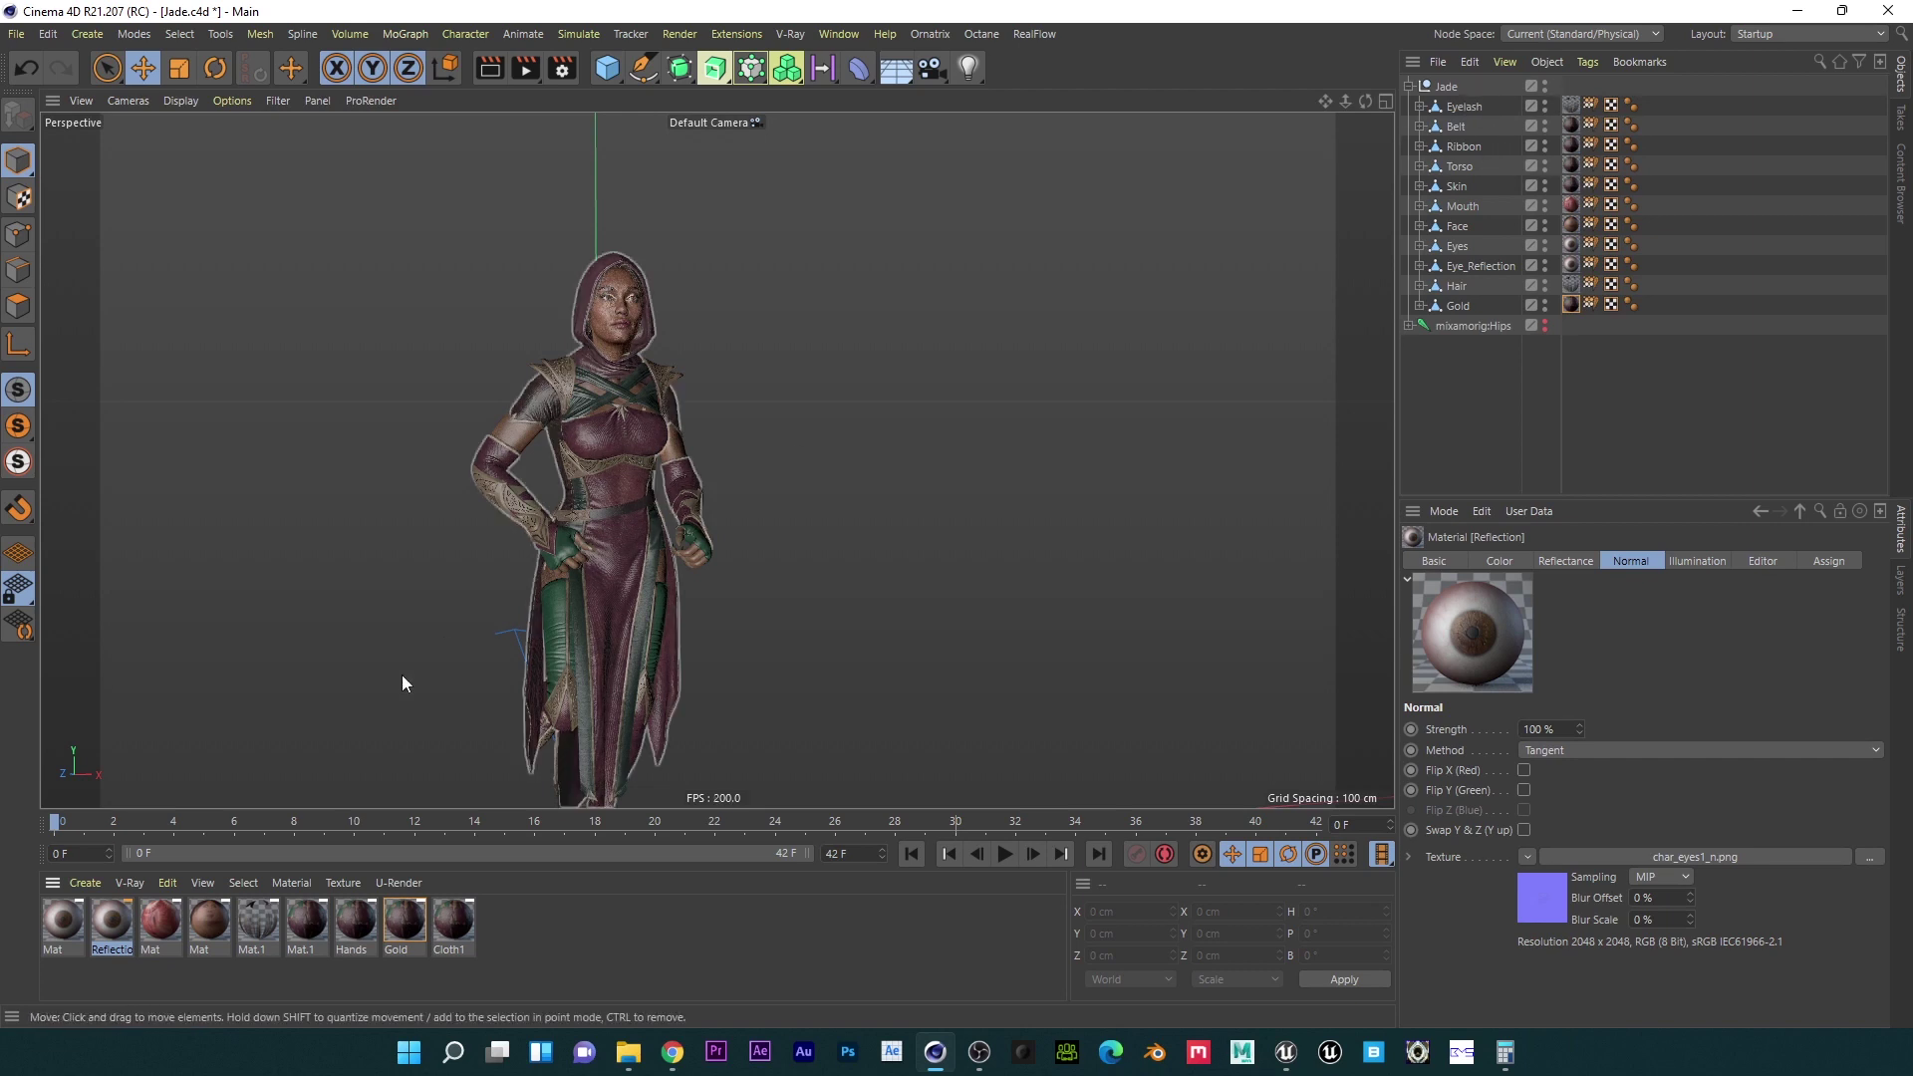
Step: Replace the material on the Eye_Reflection object with Reflection, and save the project
{"action": "left_click", "coordinate": [1570, 243]}
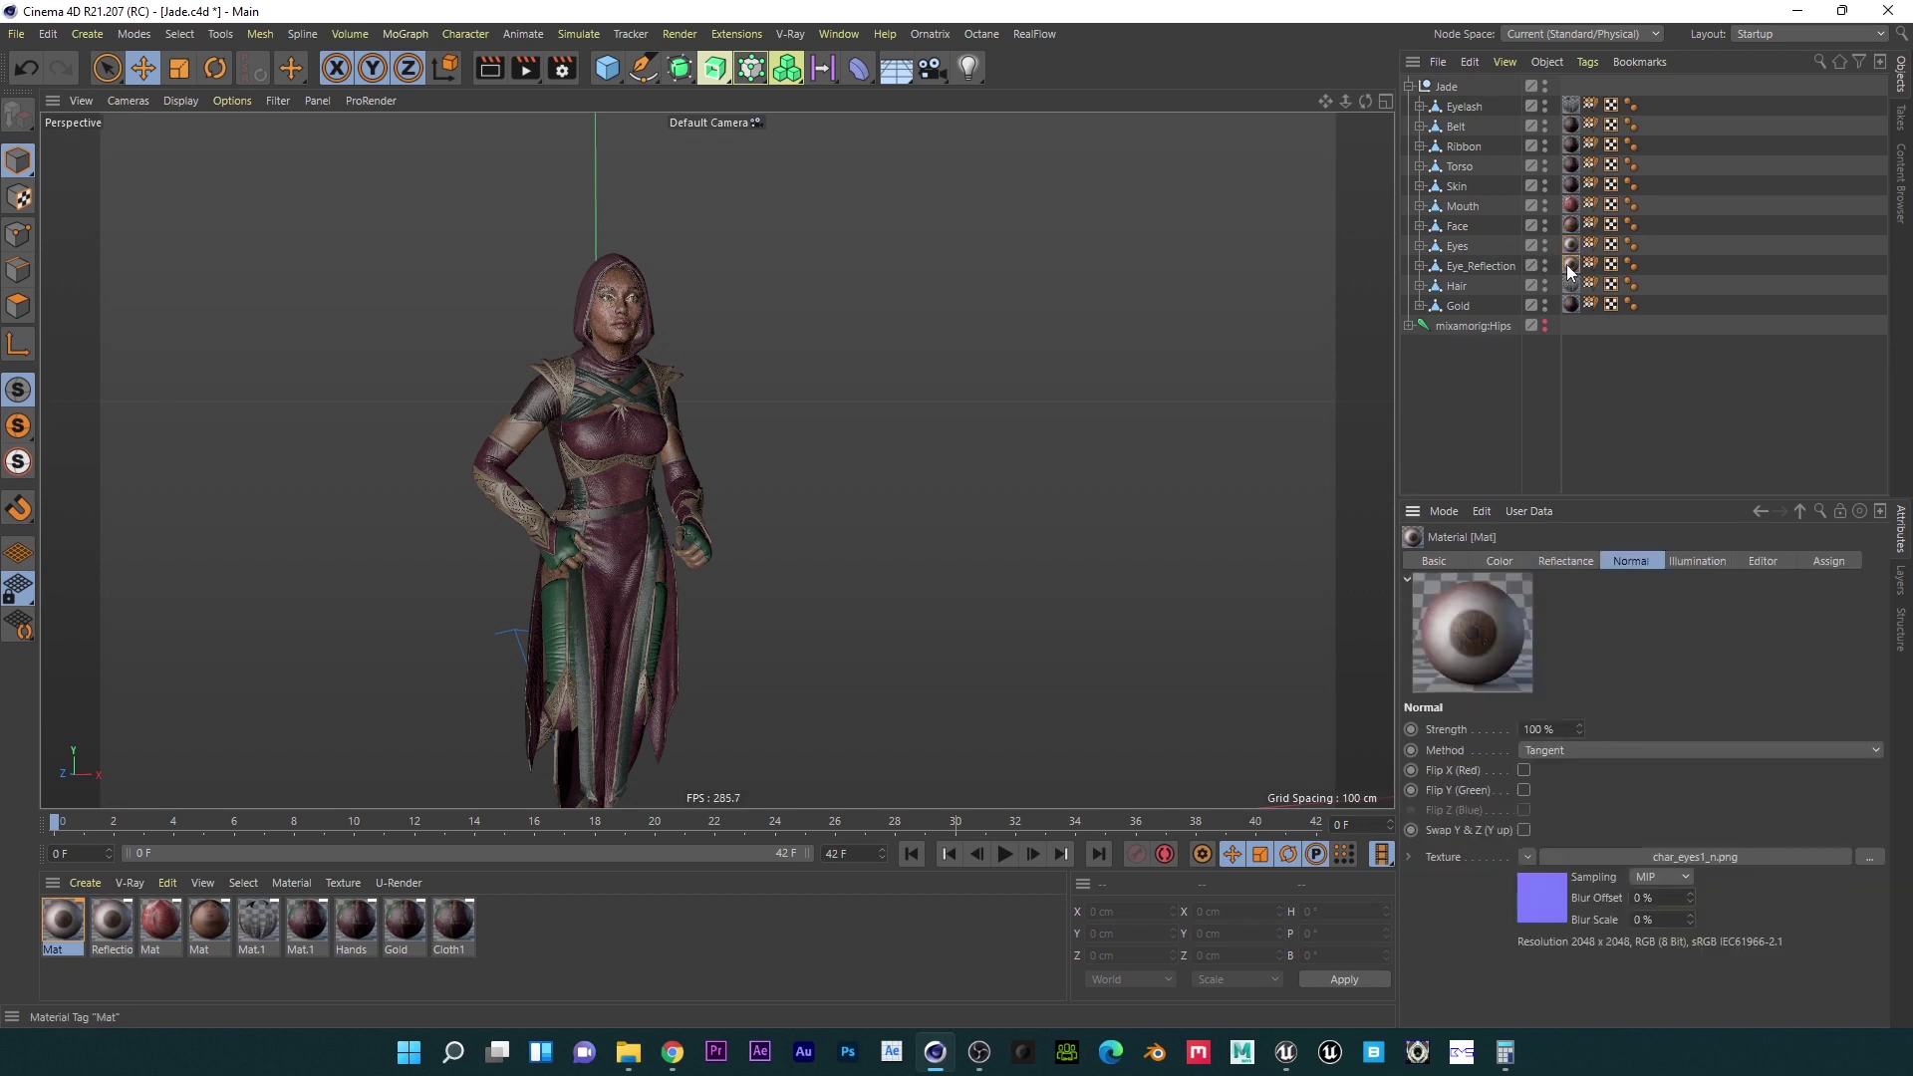
{"action": "left_click", "coordinate": [1568, 264]}
{"action": "left_click_drag", "start_coordinate": [139, 919], "coordinate": [1510, 329]}
{"action": "left_click_drag", "start_coordinate": [1564, 261], "coordinate": [1567, 262]}
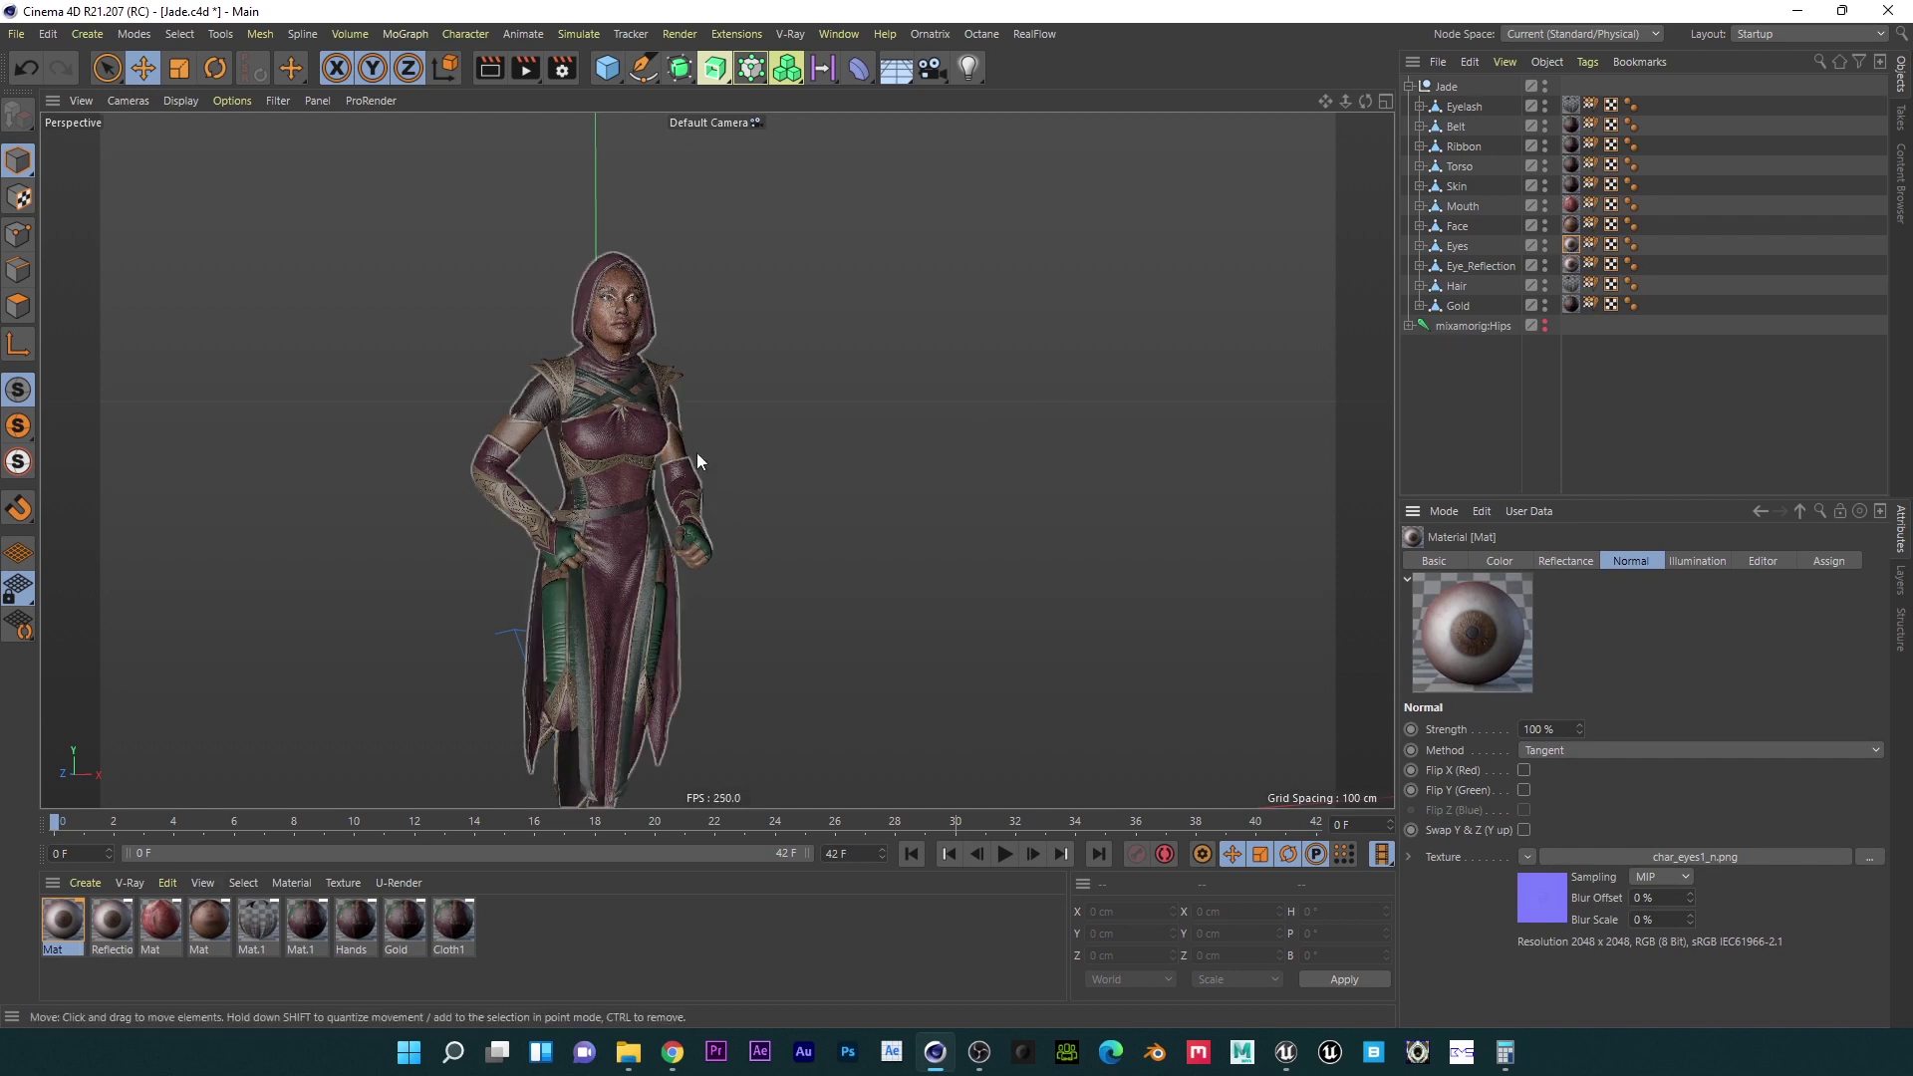
{"action": "key", "text": "ctrl+s"}
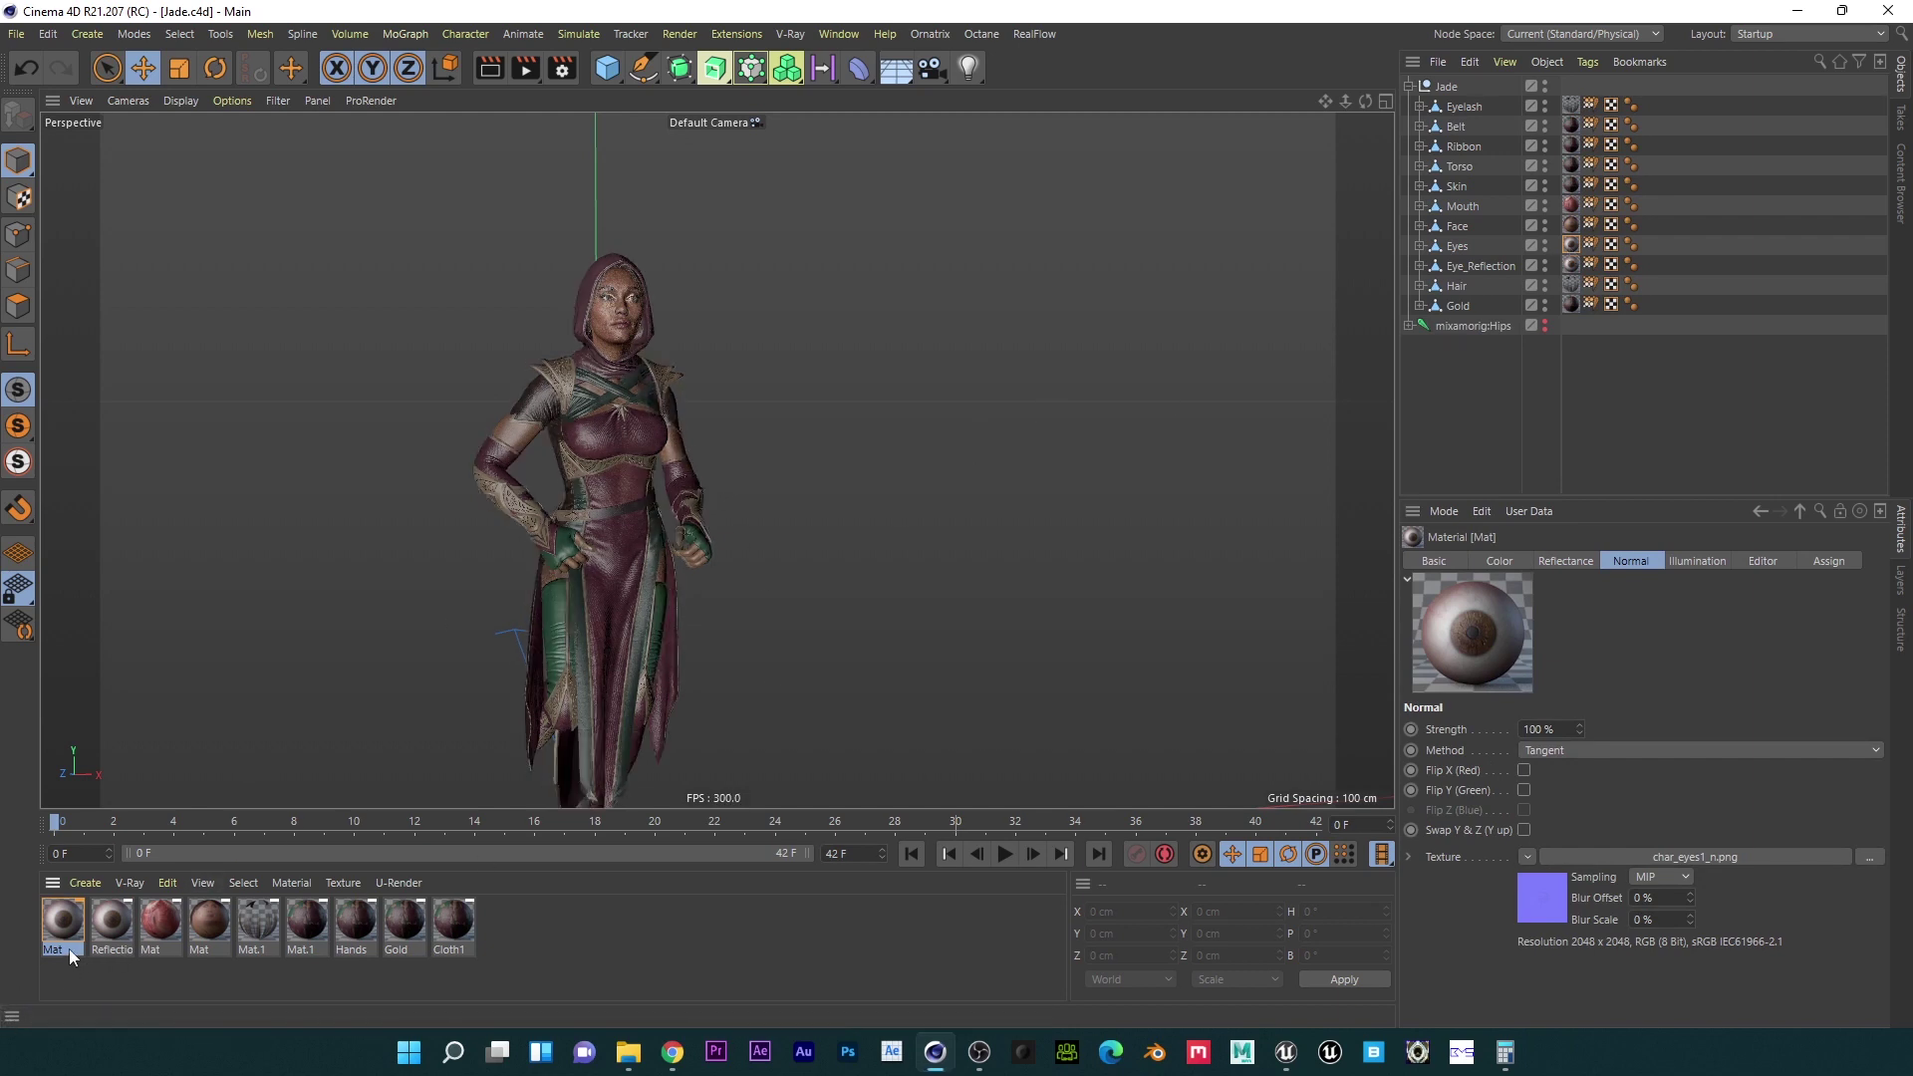
Step: Rename the original eyeball material as Eyes
{"action": "double_click", "coordinate": [69, 948]}
{"action": "type", "text": "Eyes"}
{"action": "key", "text": "Return"}
Step: Rename the mouth material as Mouth and the face material as Face
{"action": "double_click", "coordinate": [159, 953]}
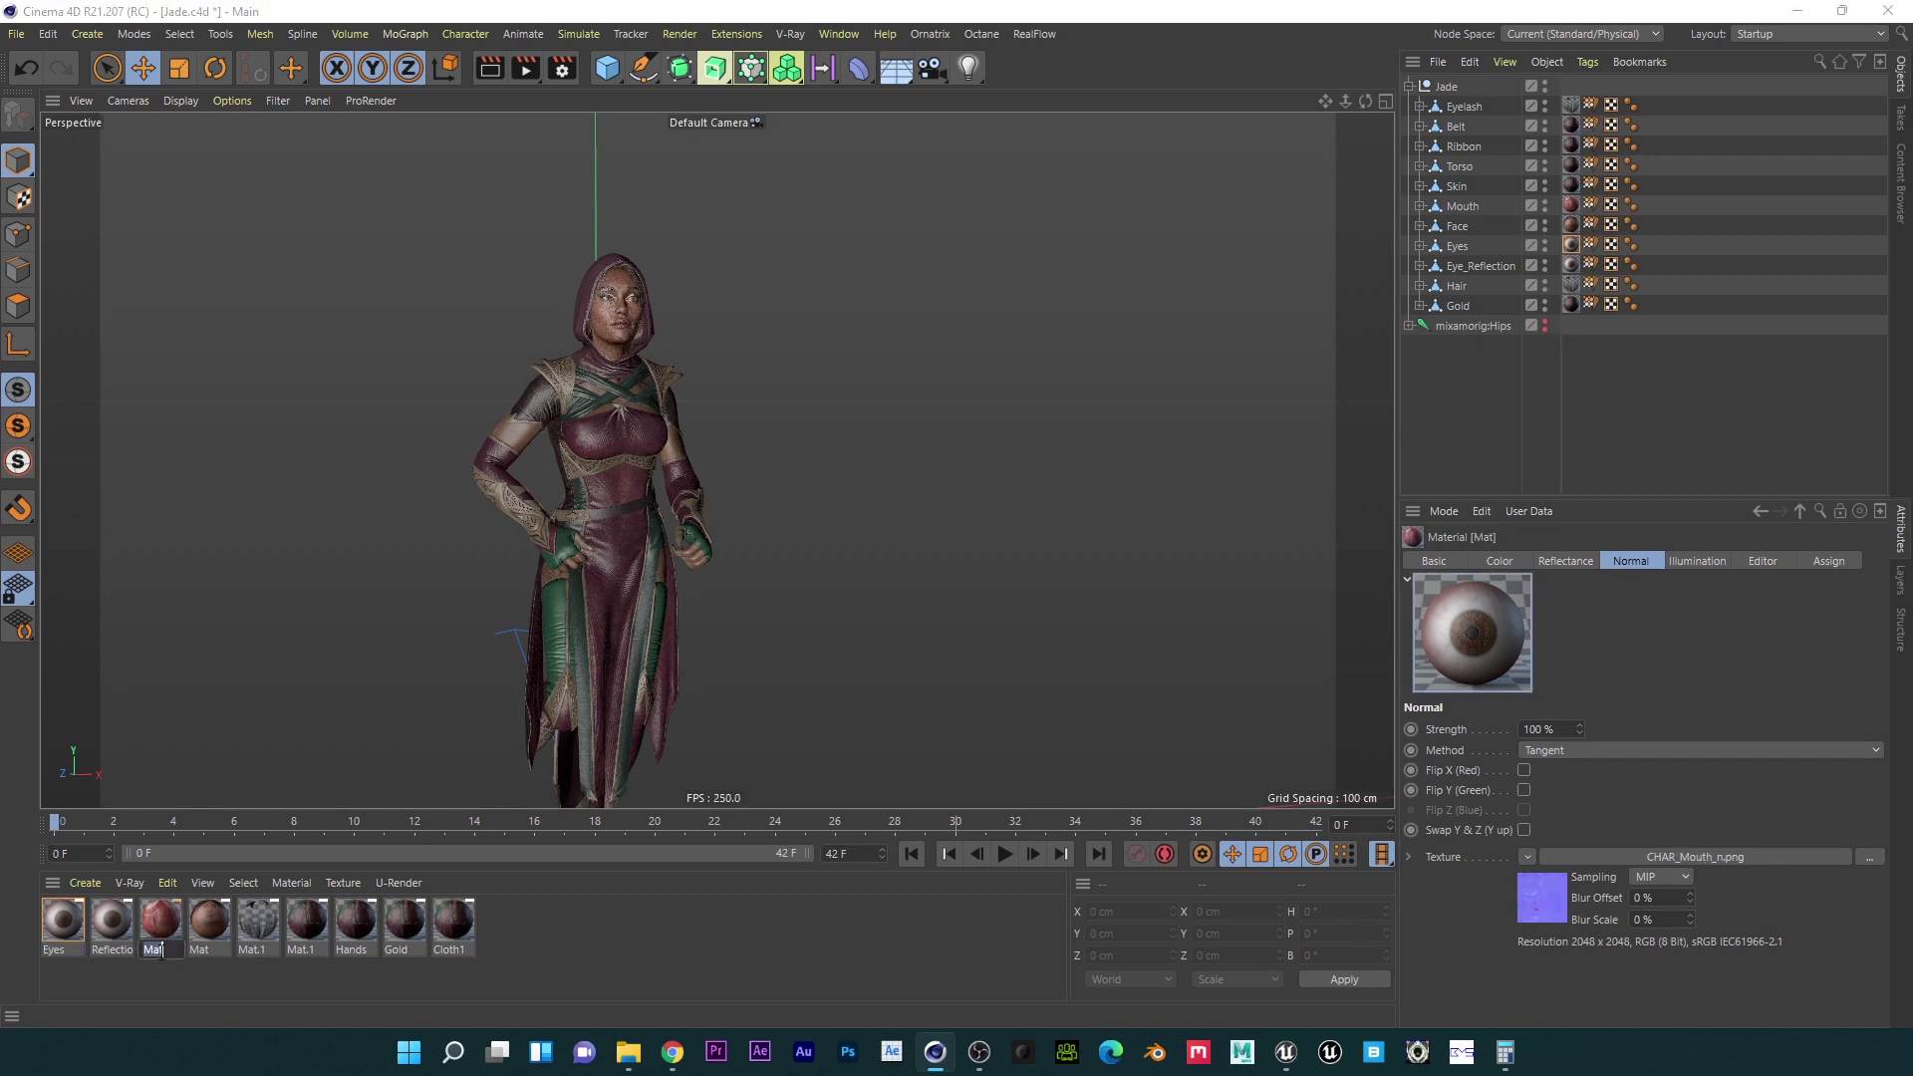
{"action": "type", "text": "Mouth"}
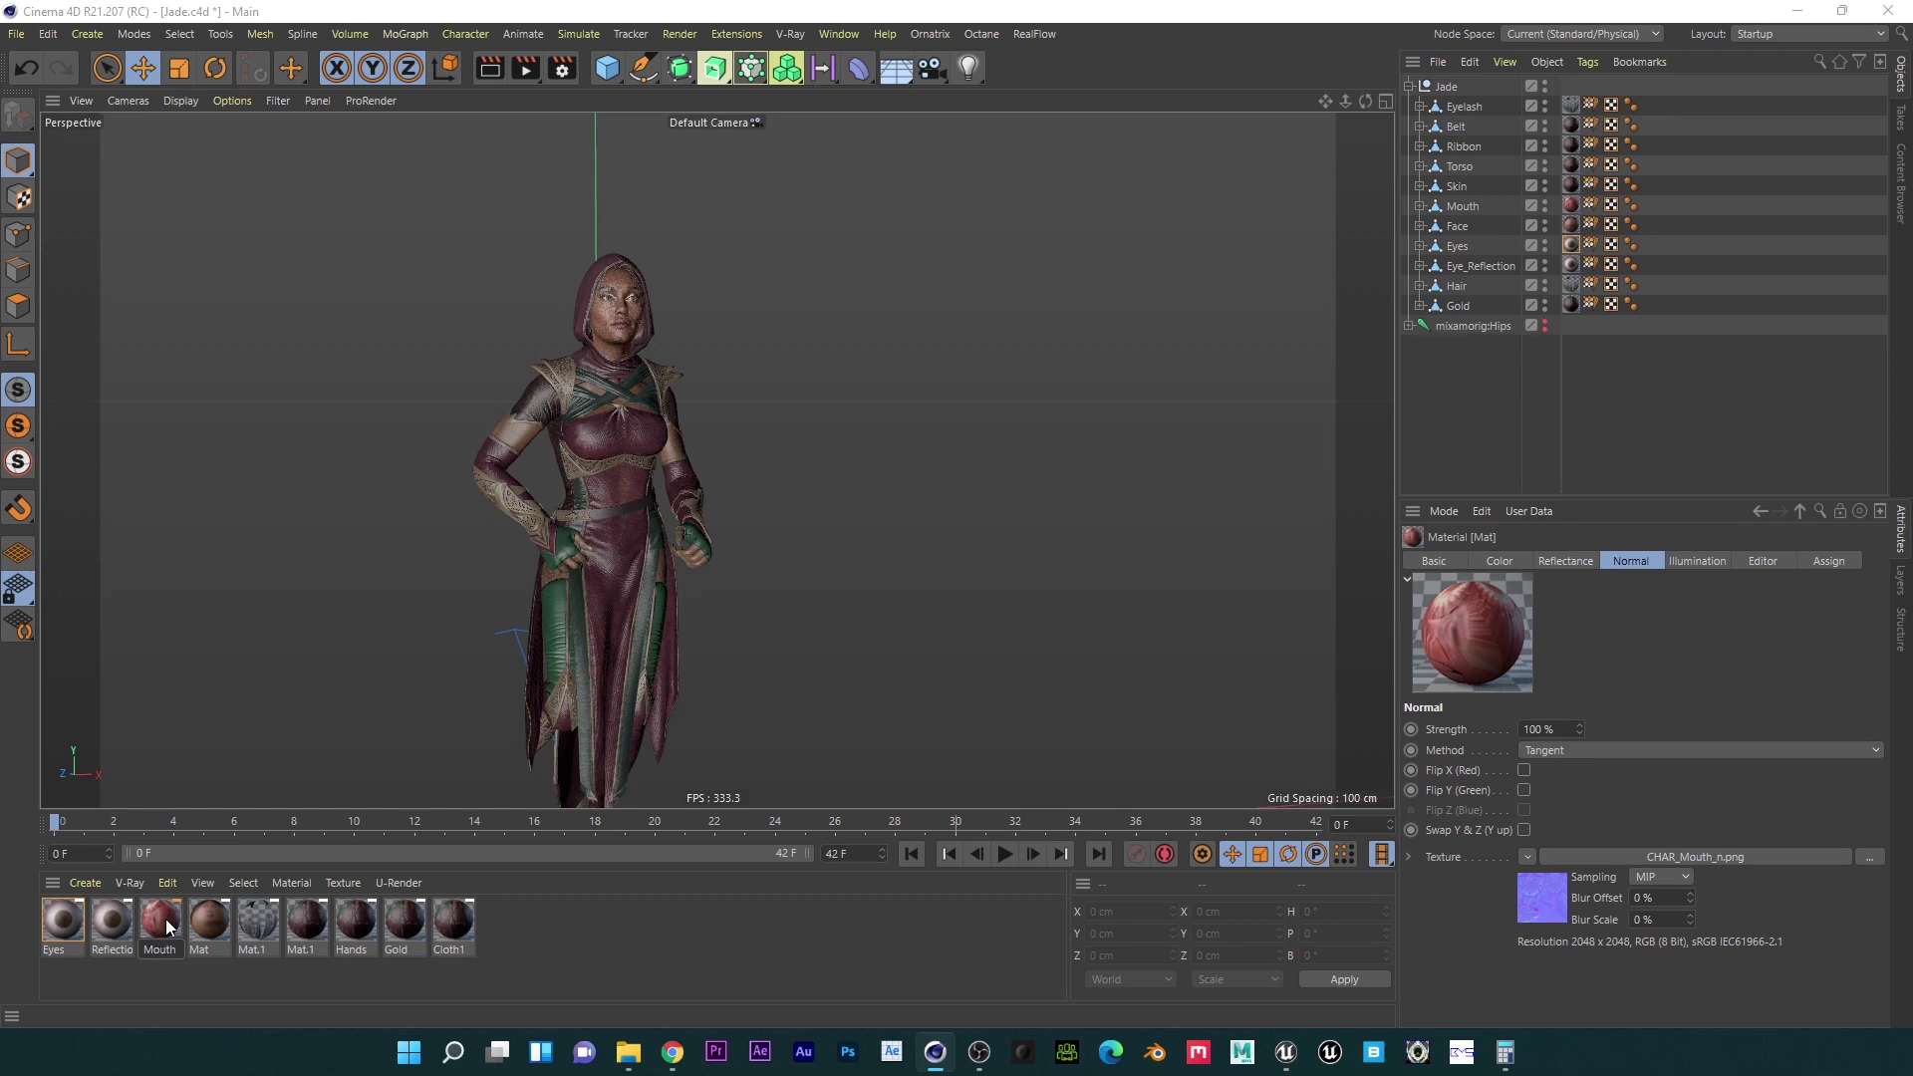
{"action": "key", "text": "Return"}
{"action": "double_click", "coordinate": [201, 947]}
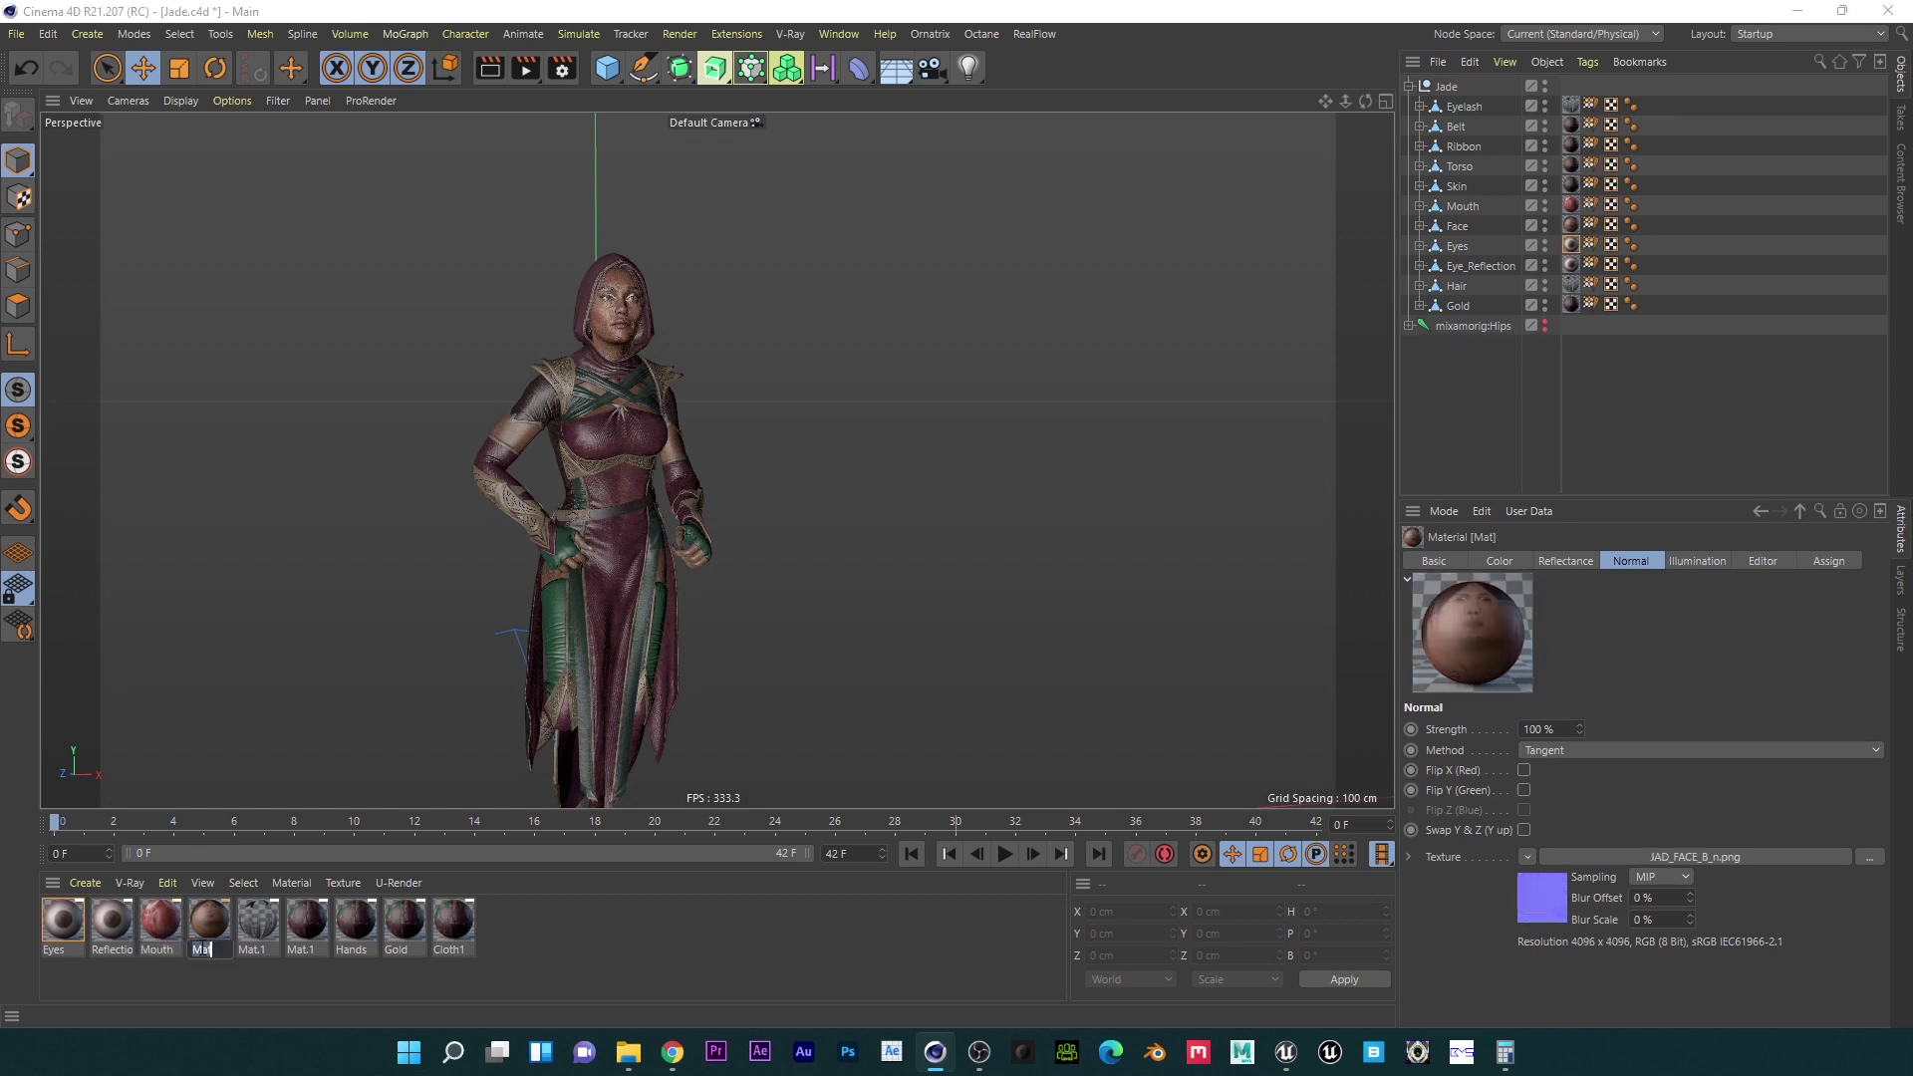
{"action": "type", "text": "Face"}
{"action": "key", "text": "Return"}
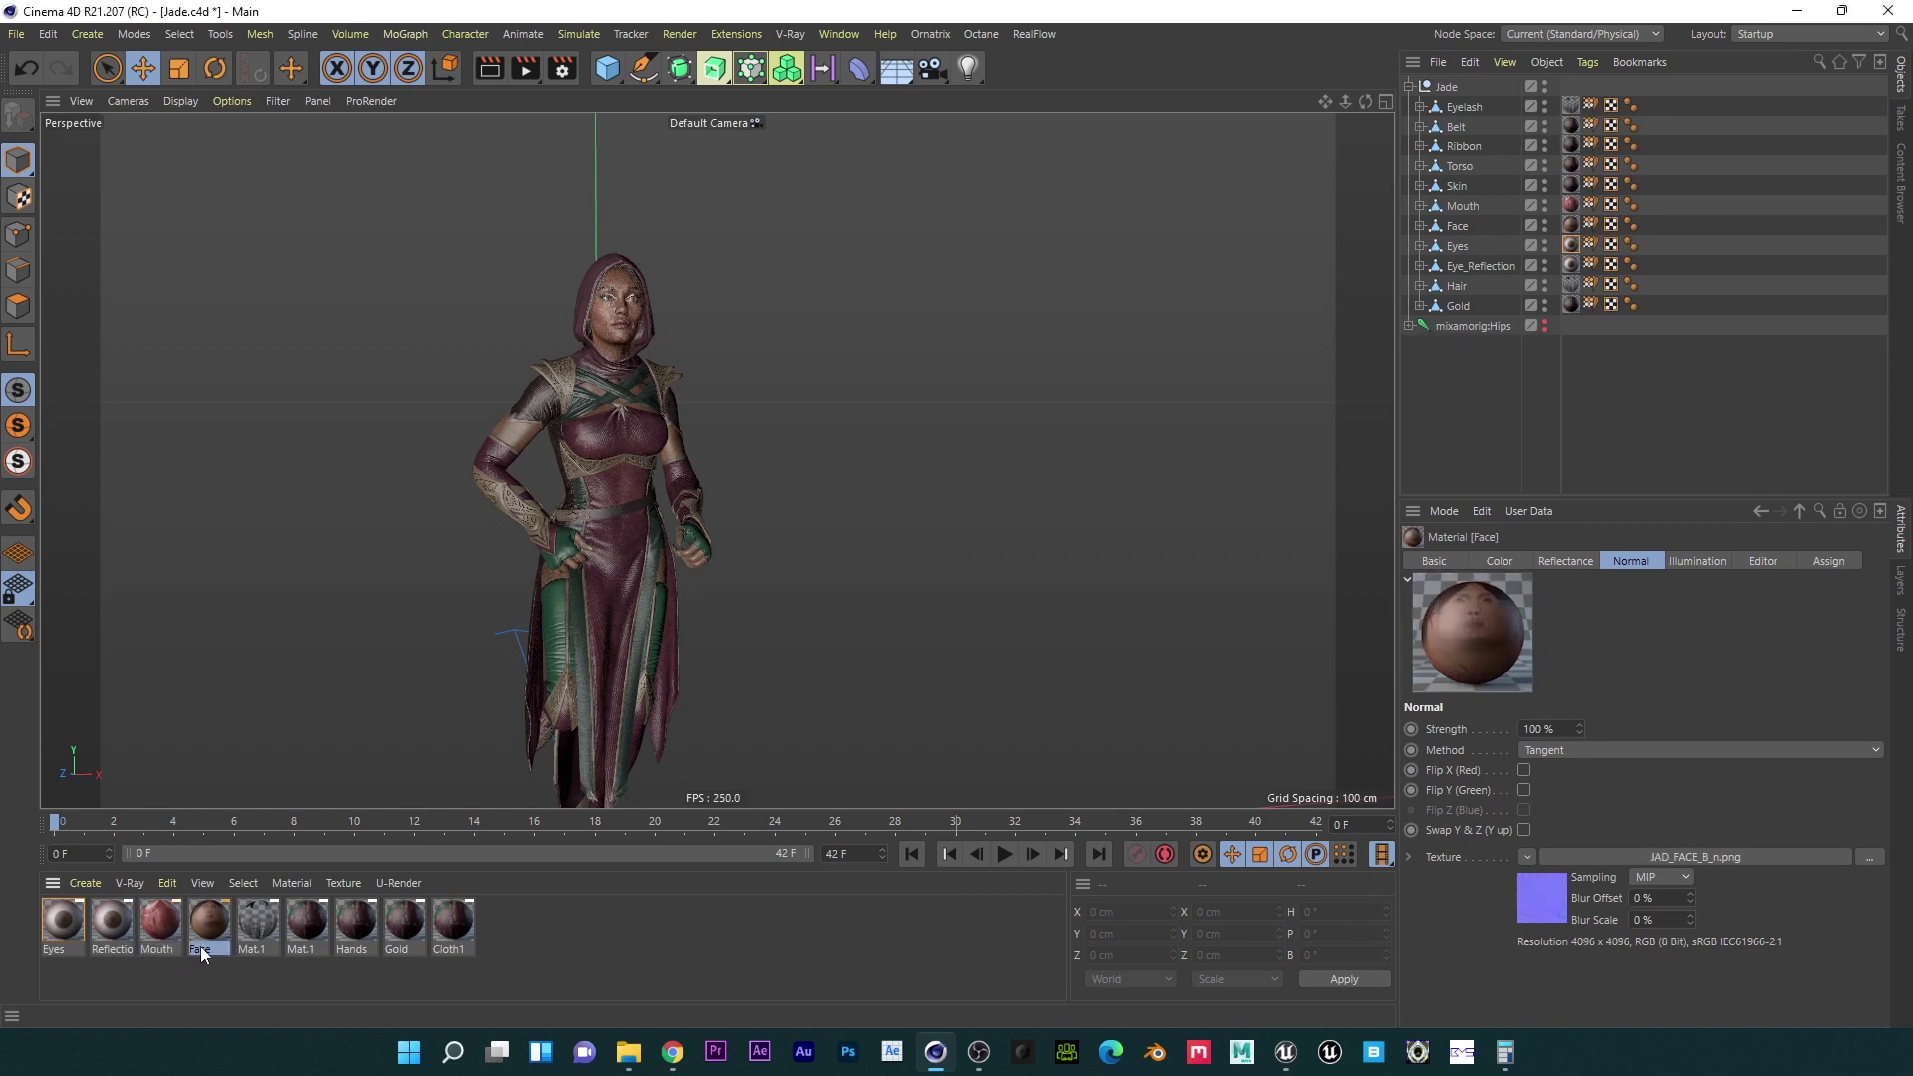
Step: Rename the hair material as Hair and the remaining Mat.1 body material as Torso, and save the project
{"action": "double_click", "coordinate": [258, 948]}
{"action": "type", "text": "Hair"}
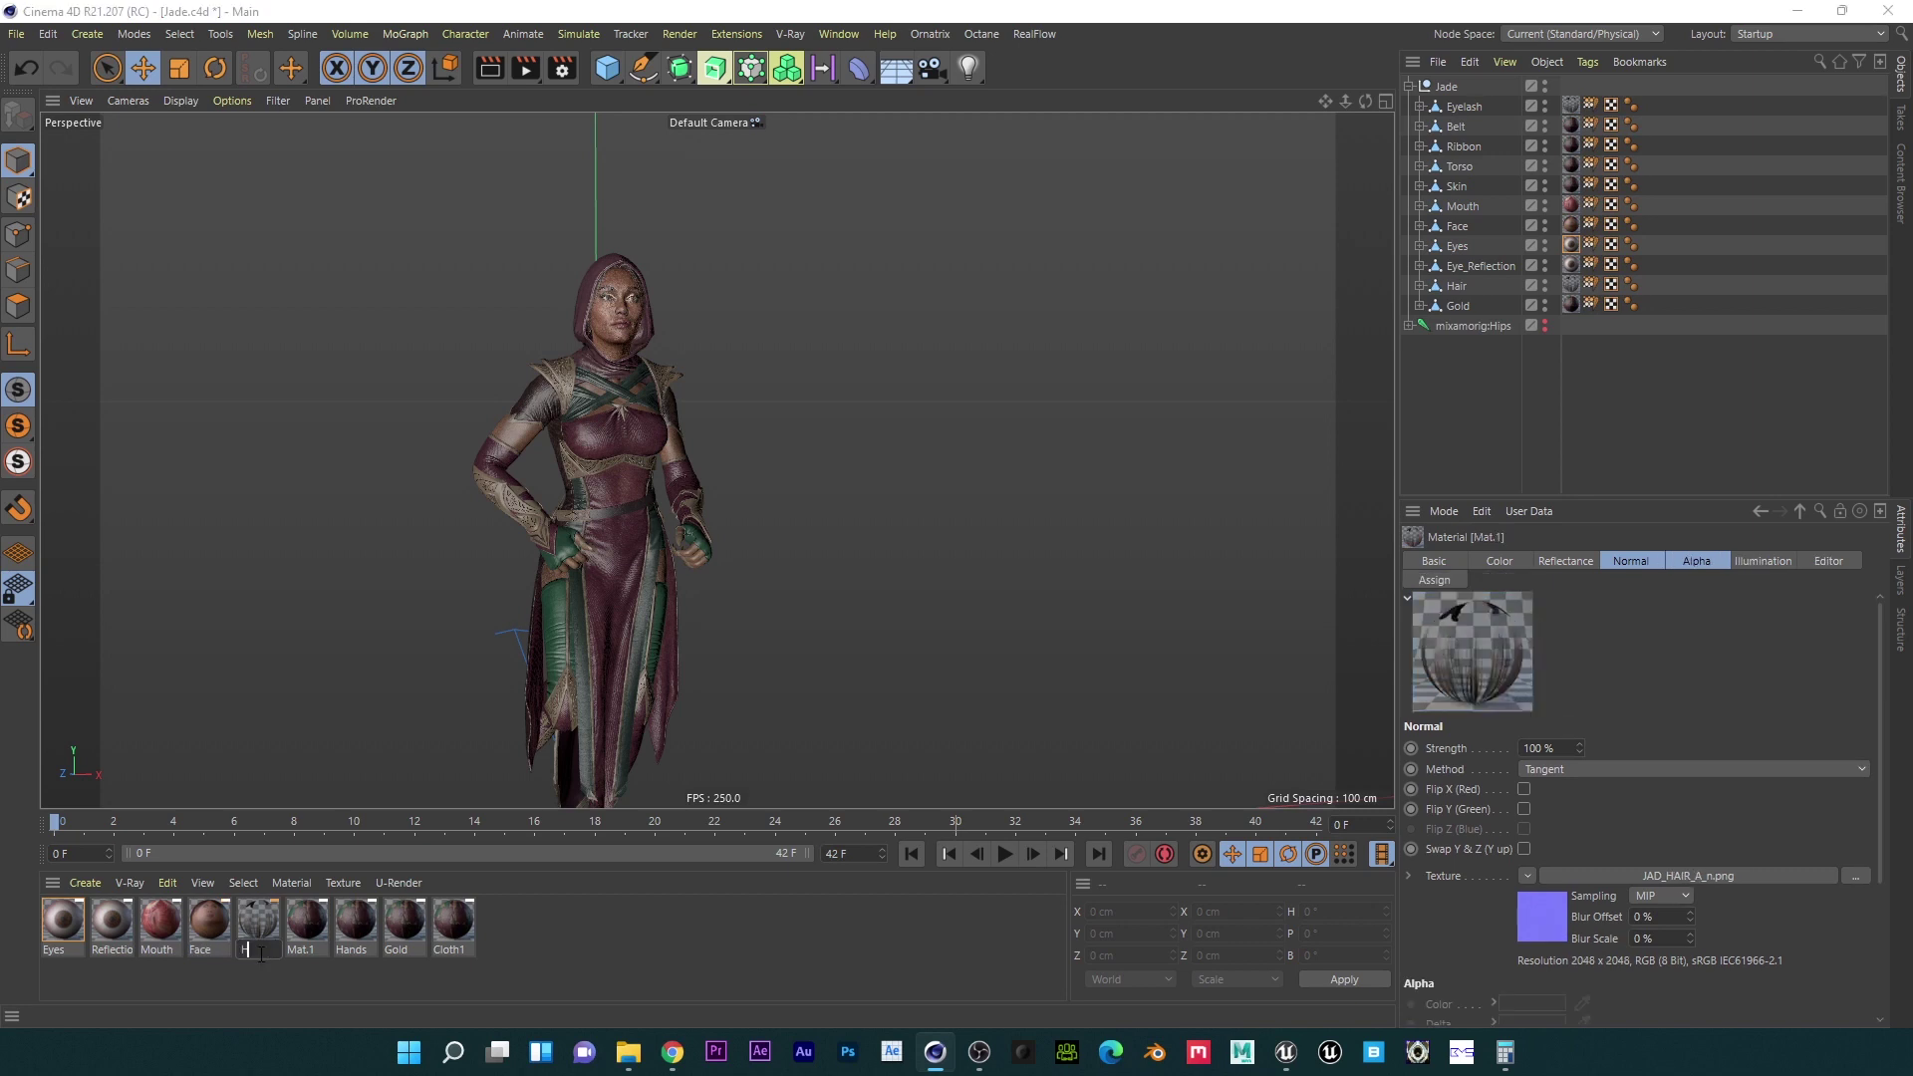
{"action": "key", "text": "Return"}
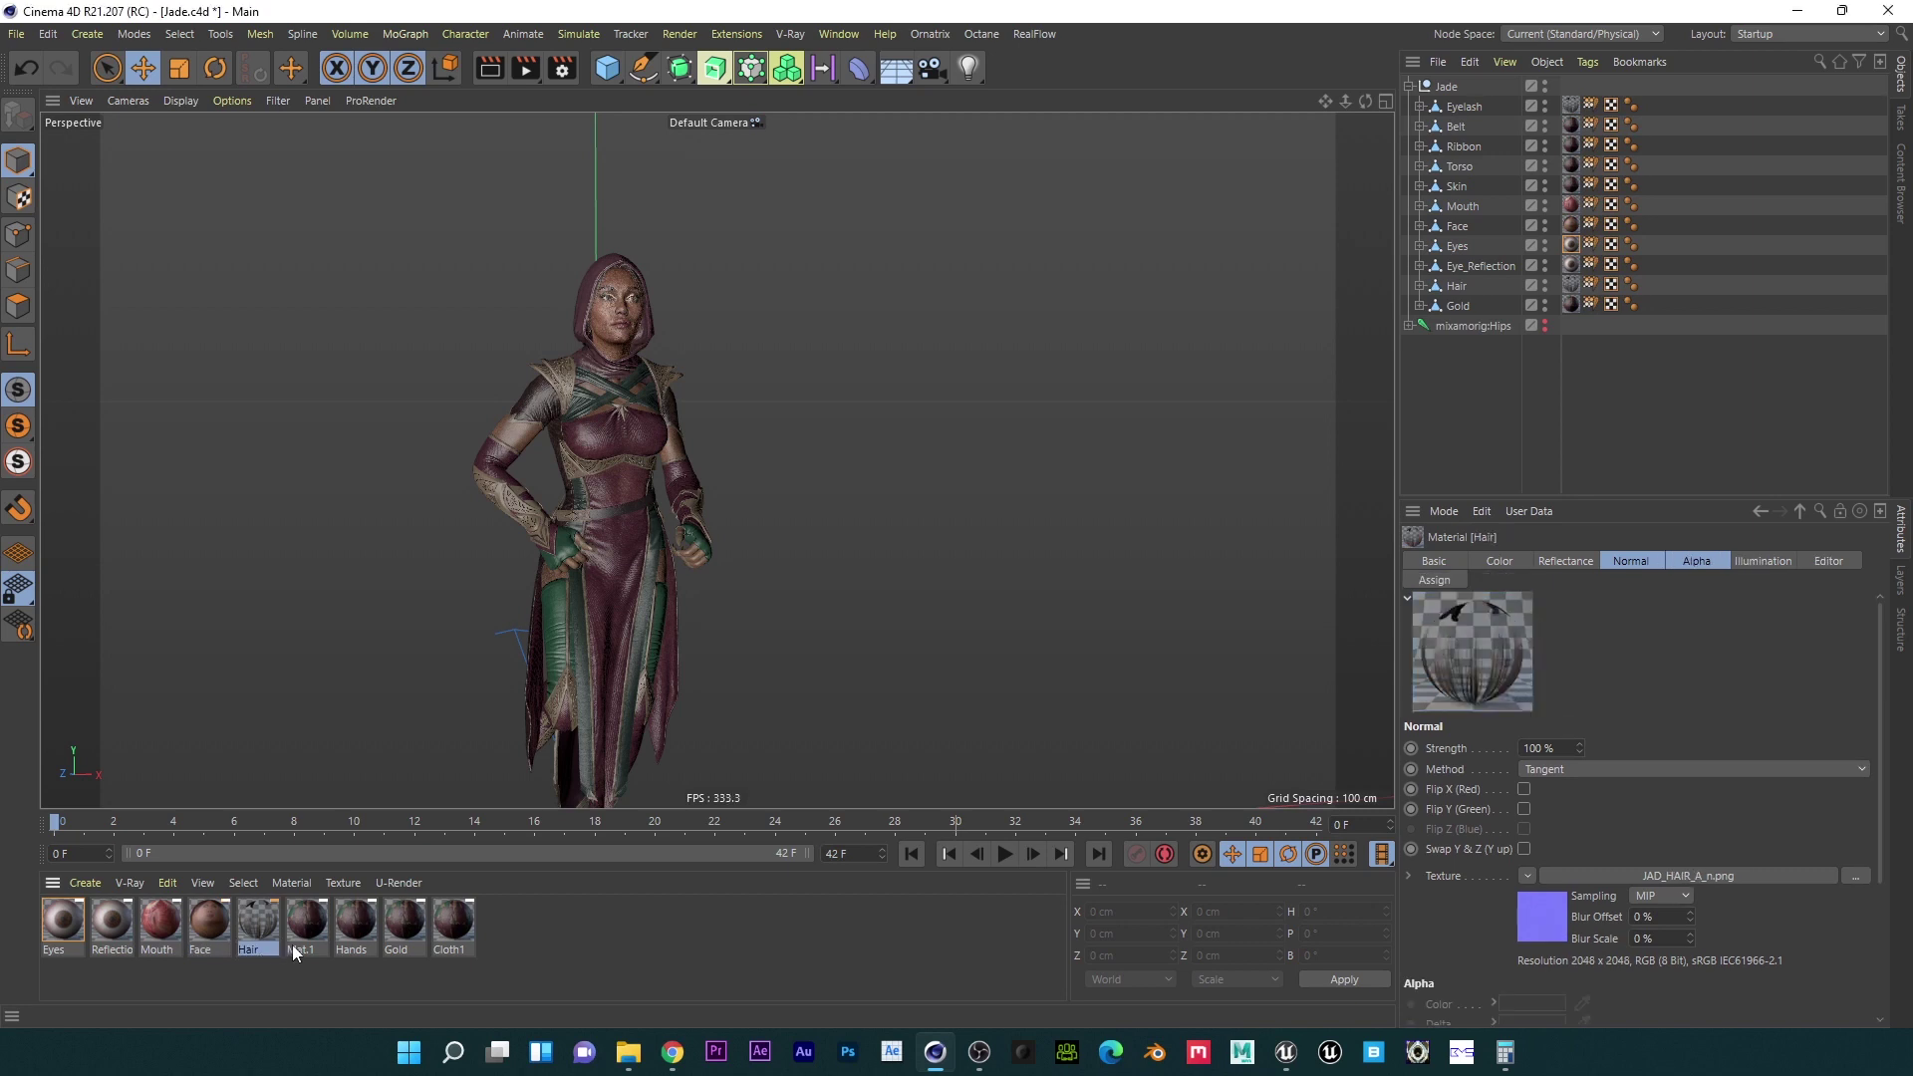
{"action": "left_click", "coordinate": [295, 946]}
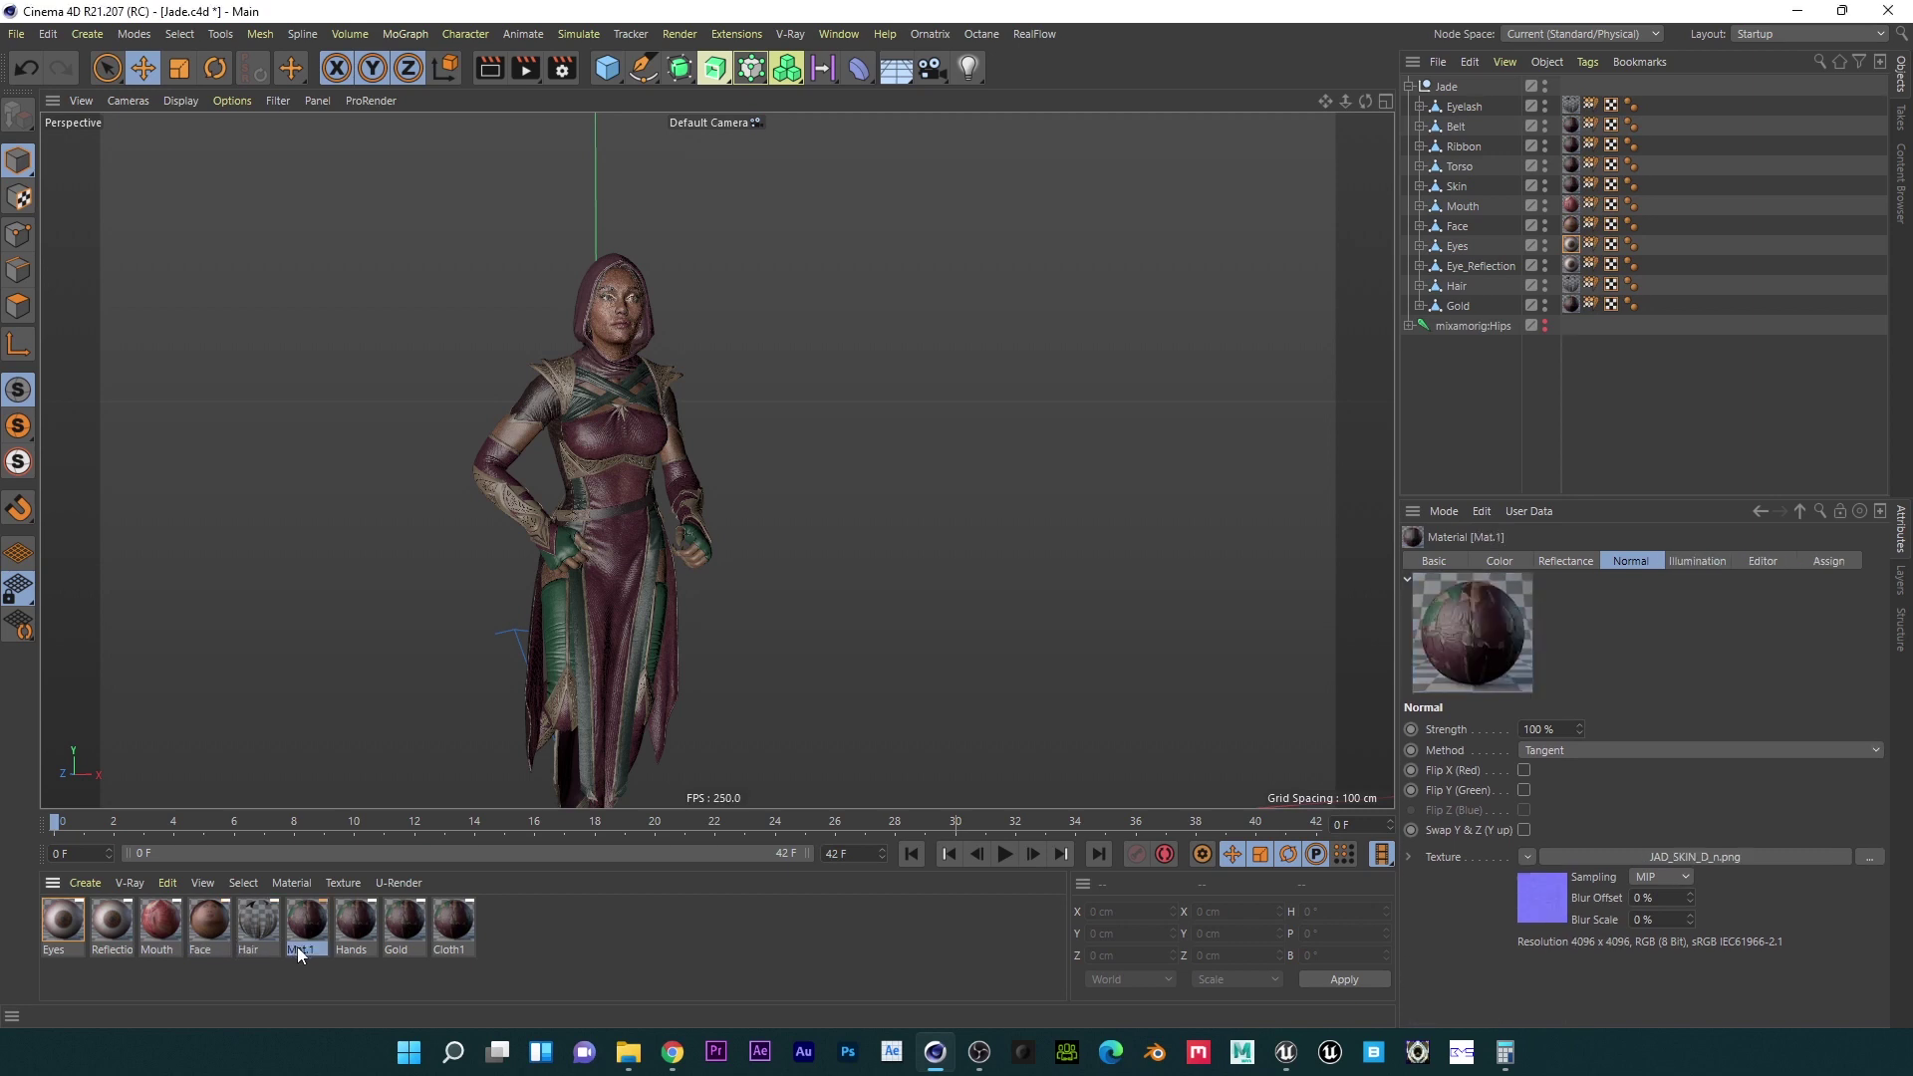
{"action": "double_click", "coordinate": [297, 946]}
{"action": "type", "text": "To"}
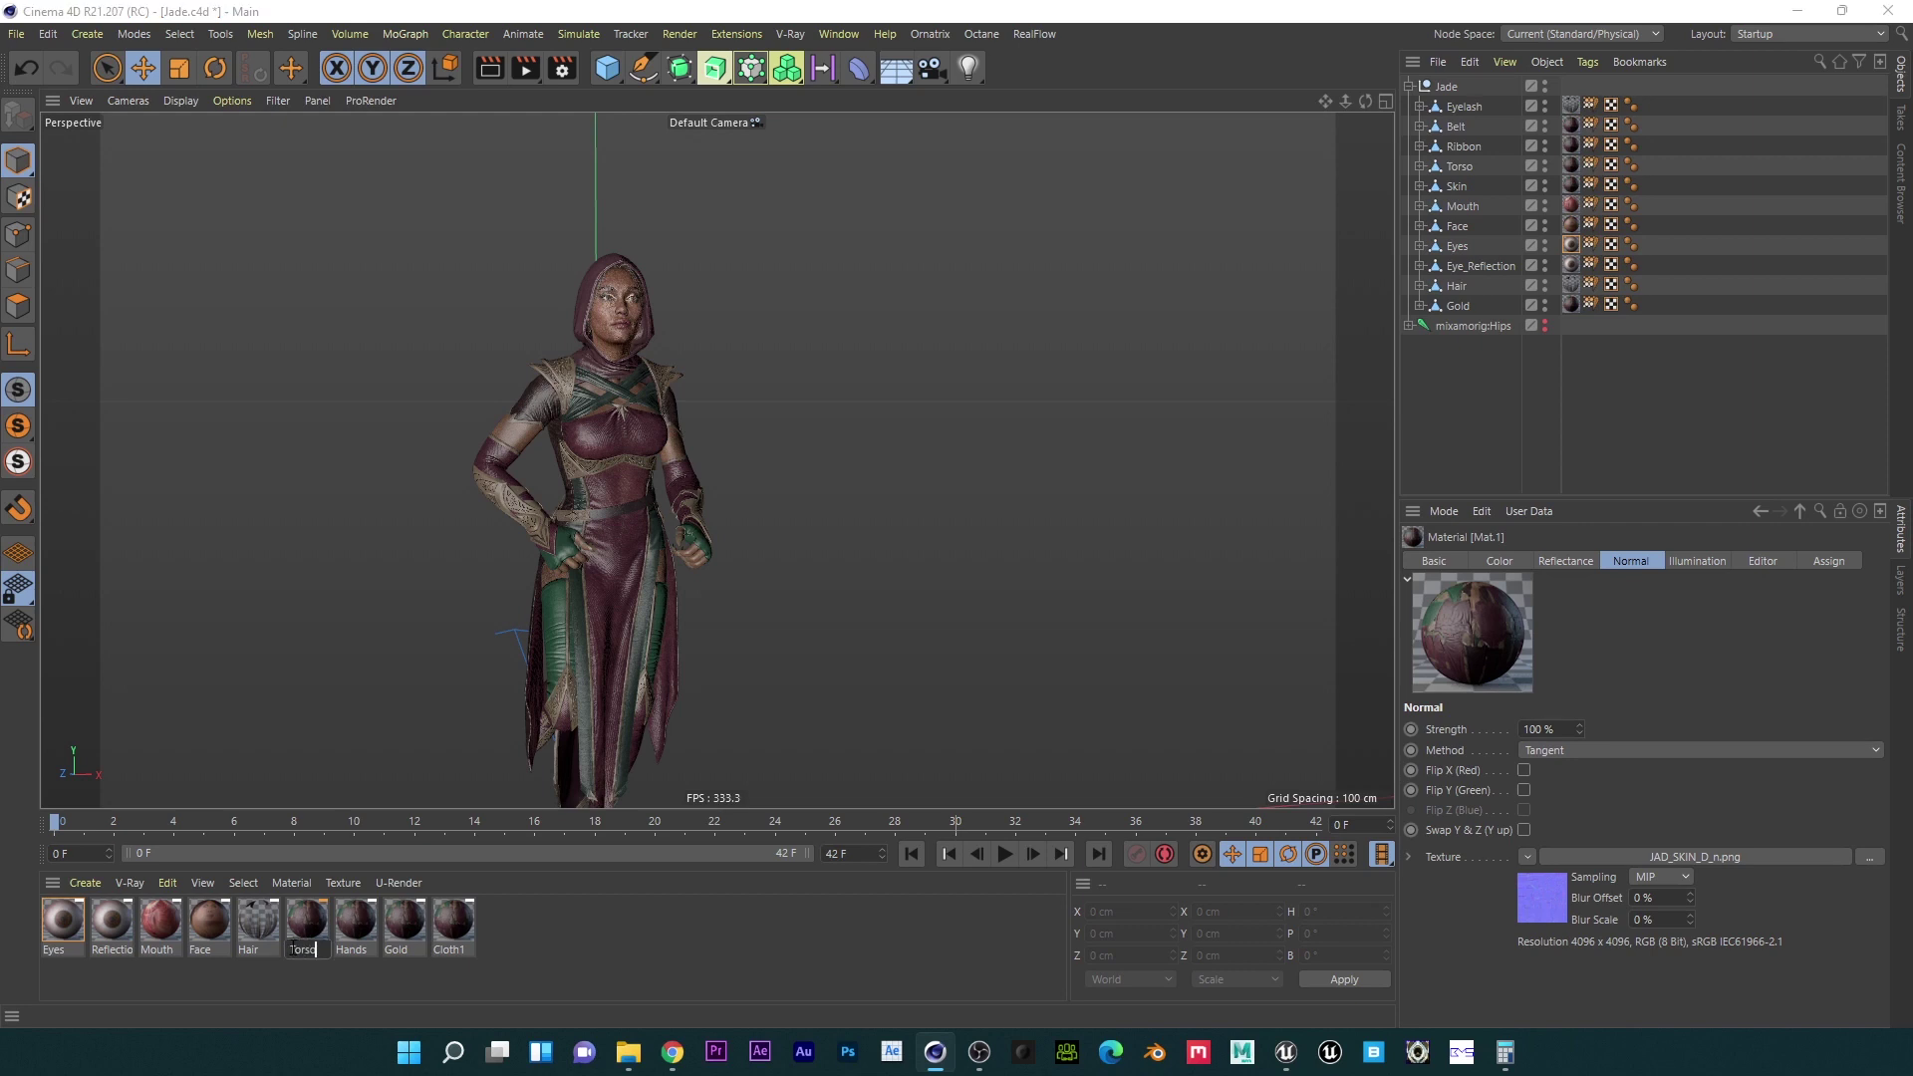
{"action": "type", "text": "rso"}
{"action": "key", "text": "Return"}
{"action": "key", "text": "ctrl+s"}
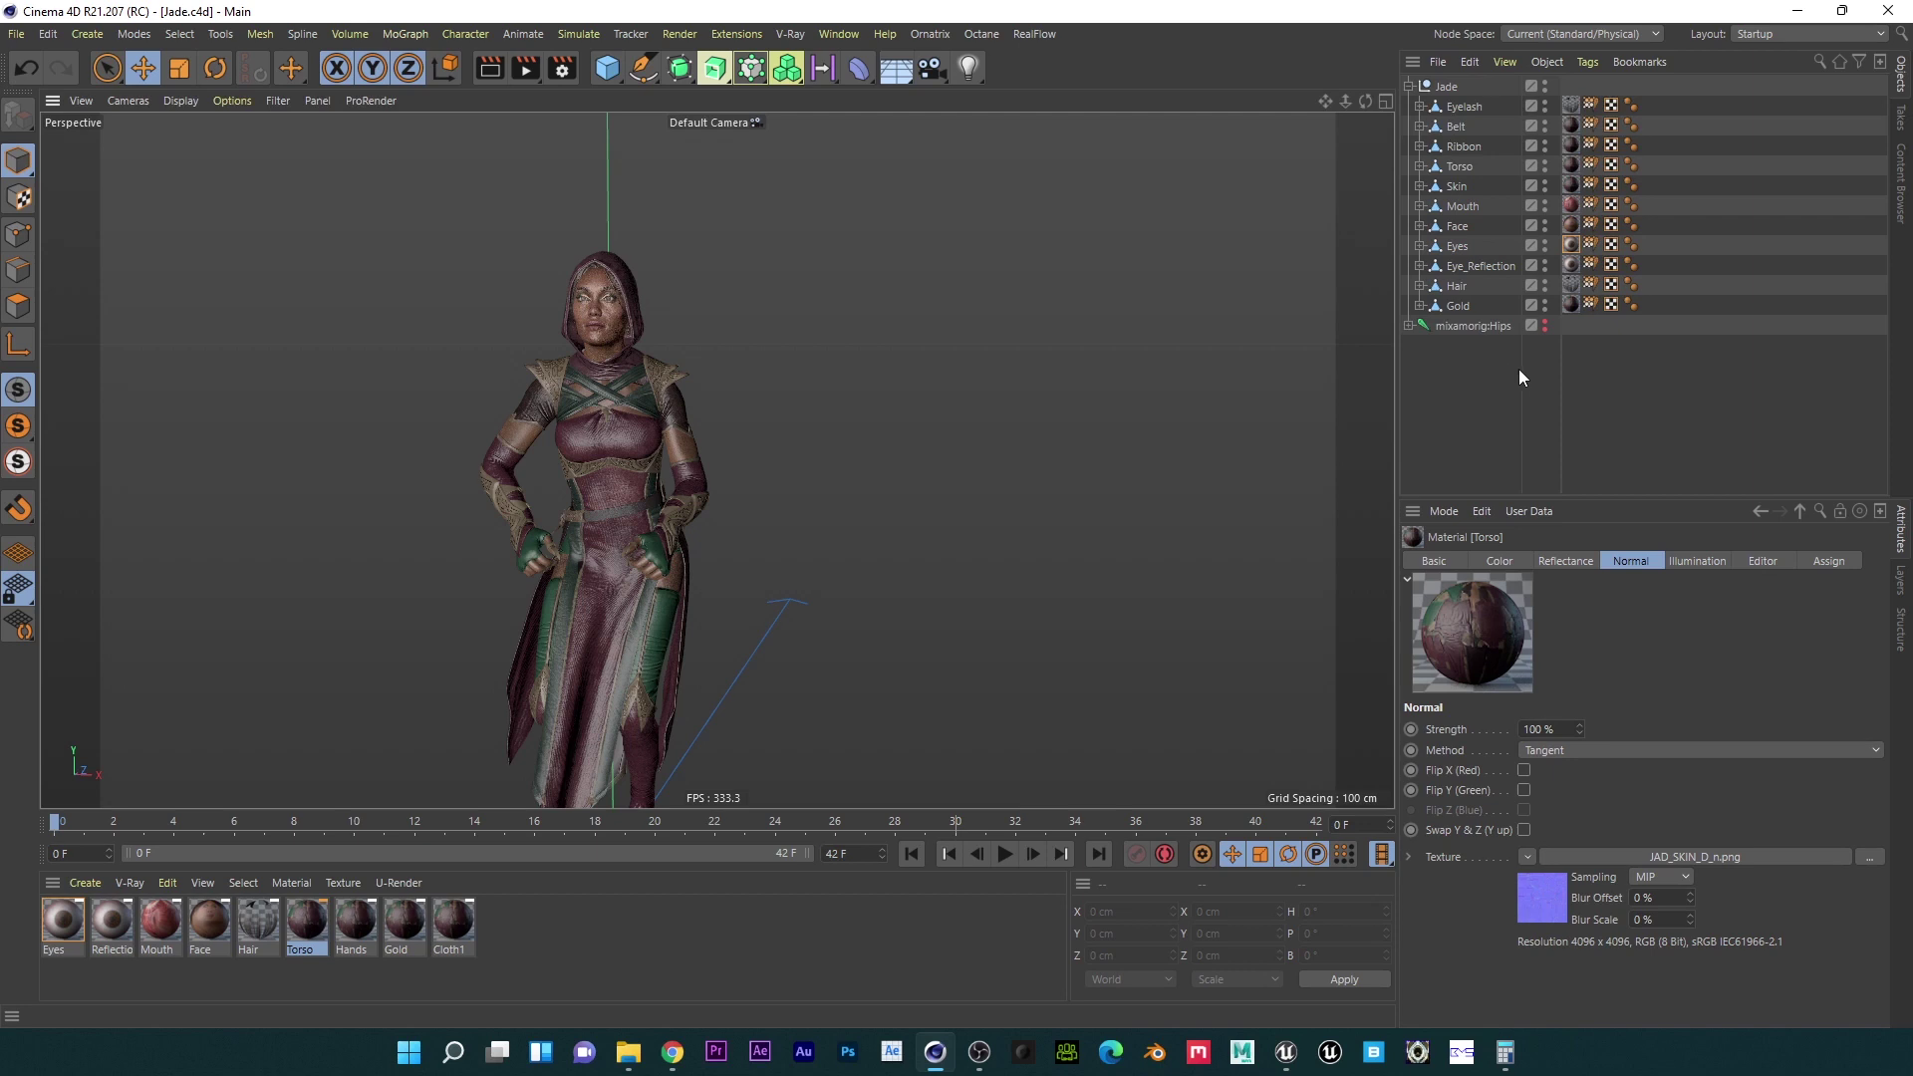
Step: Reset the bind pose for the weight tags of all of Jade's meshes, and check the animation keys in the Timeline
{"action": "left_click_drag", "start_coordinate": [1587, 327], "coordinate": [1594, 94]}
{"action": "left_click", "coordinate": [1742, 602]}
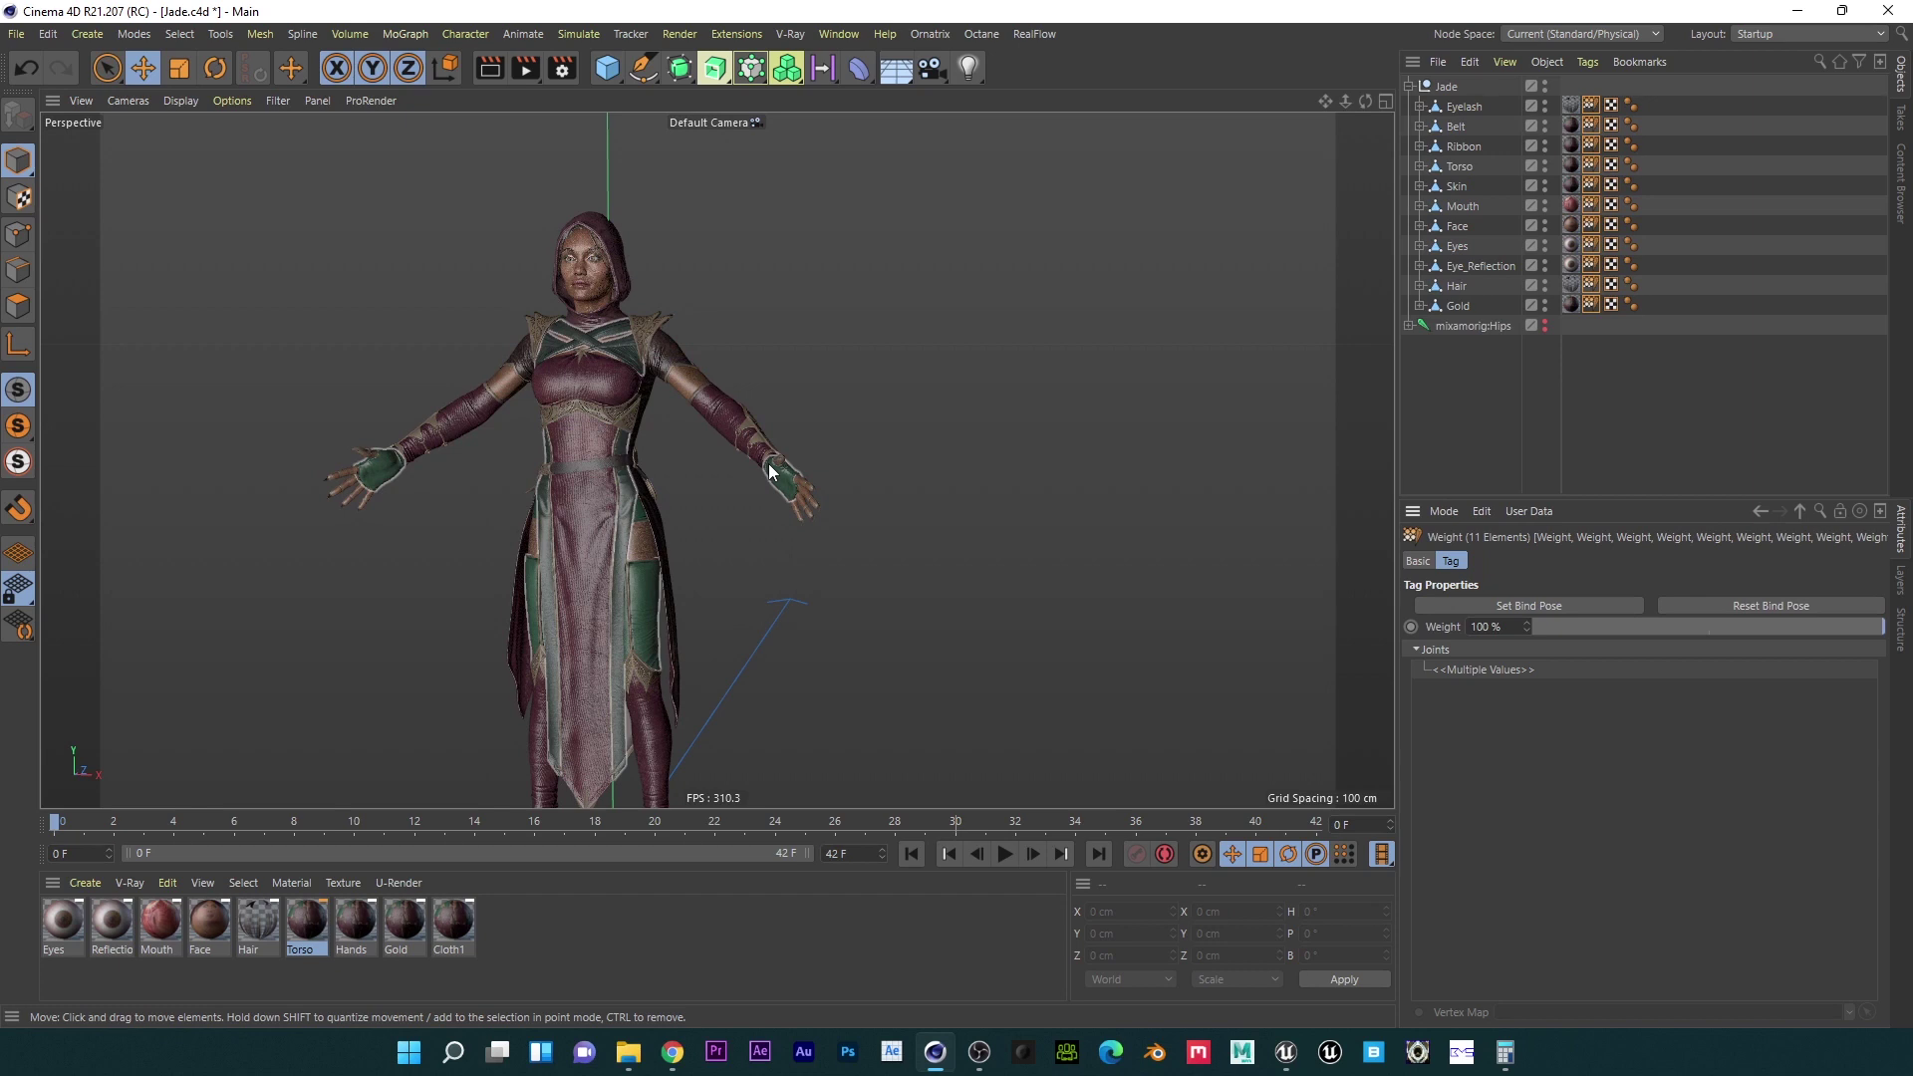
{"action": "key", "text": "shift+F3"}
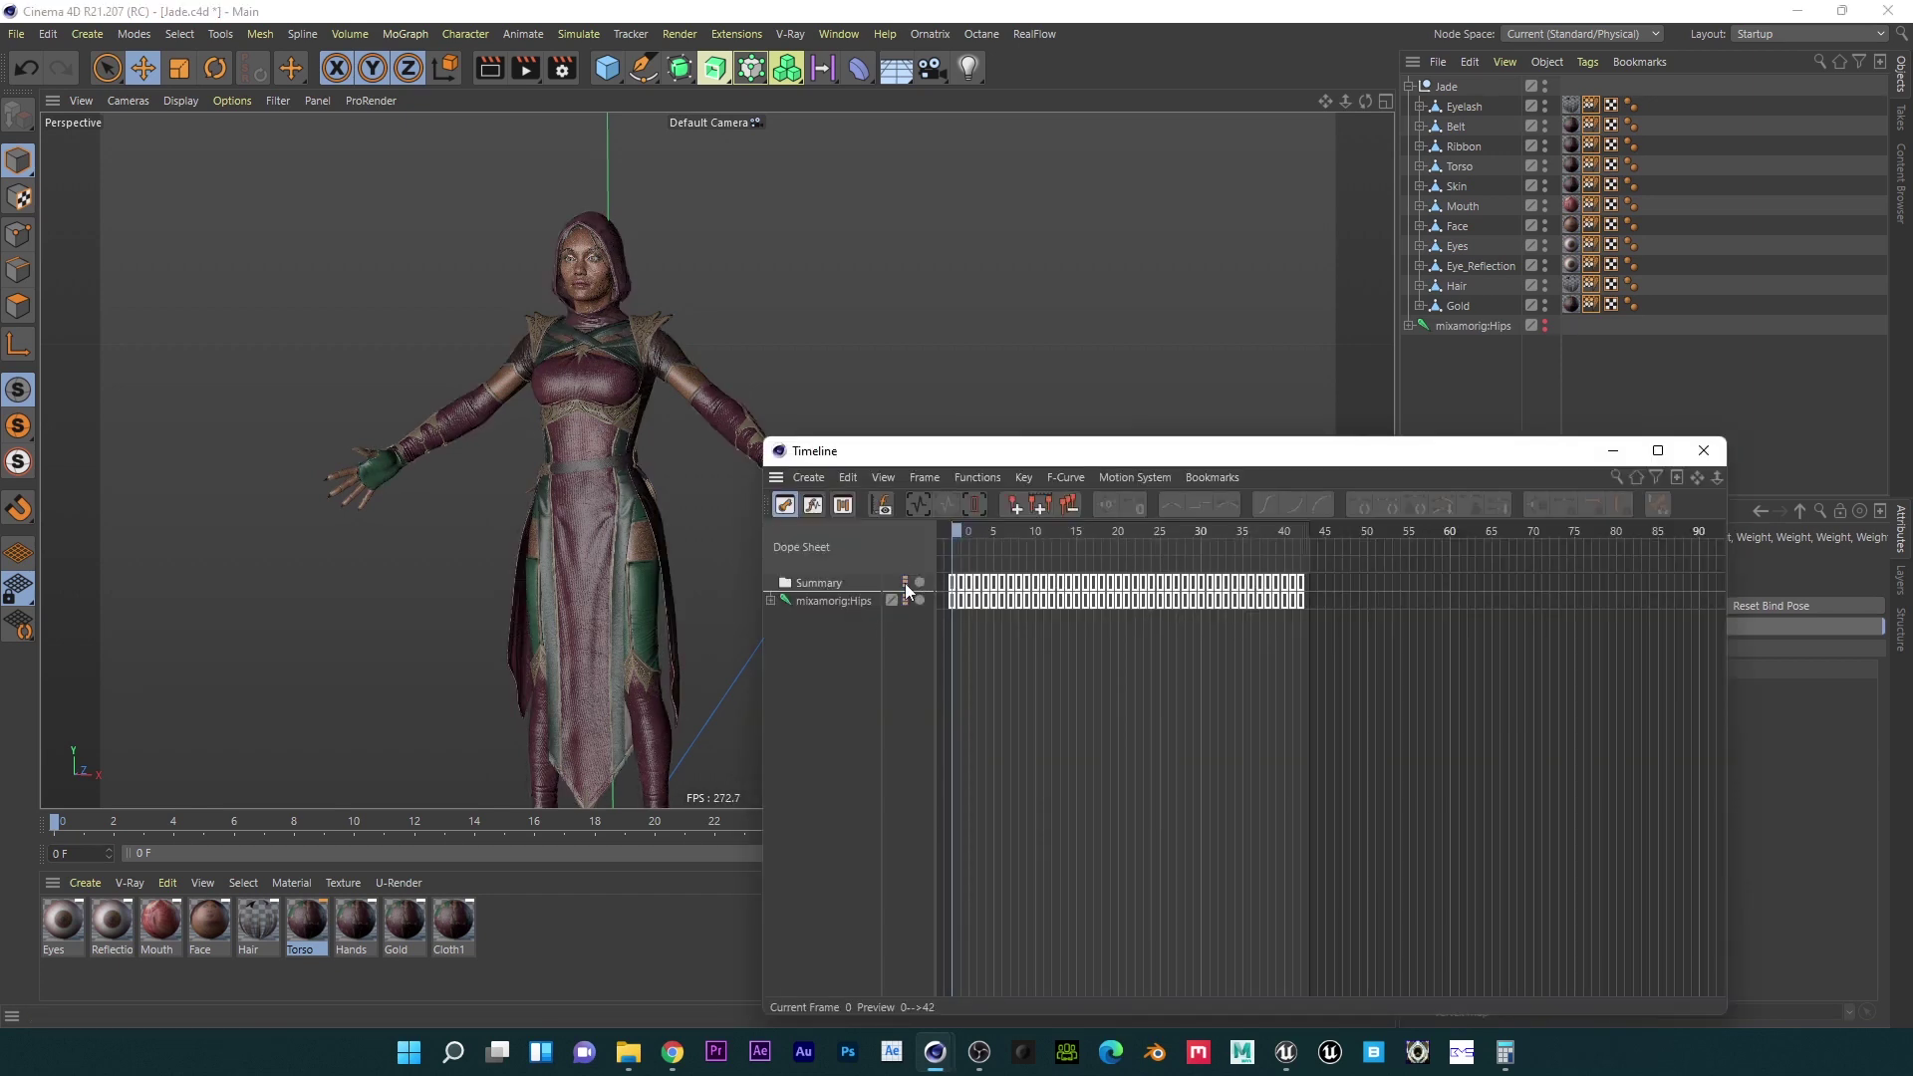
{"action": "left_click", "coordinate": [1704, 450]}
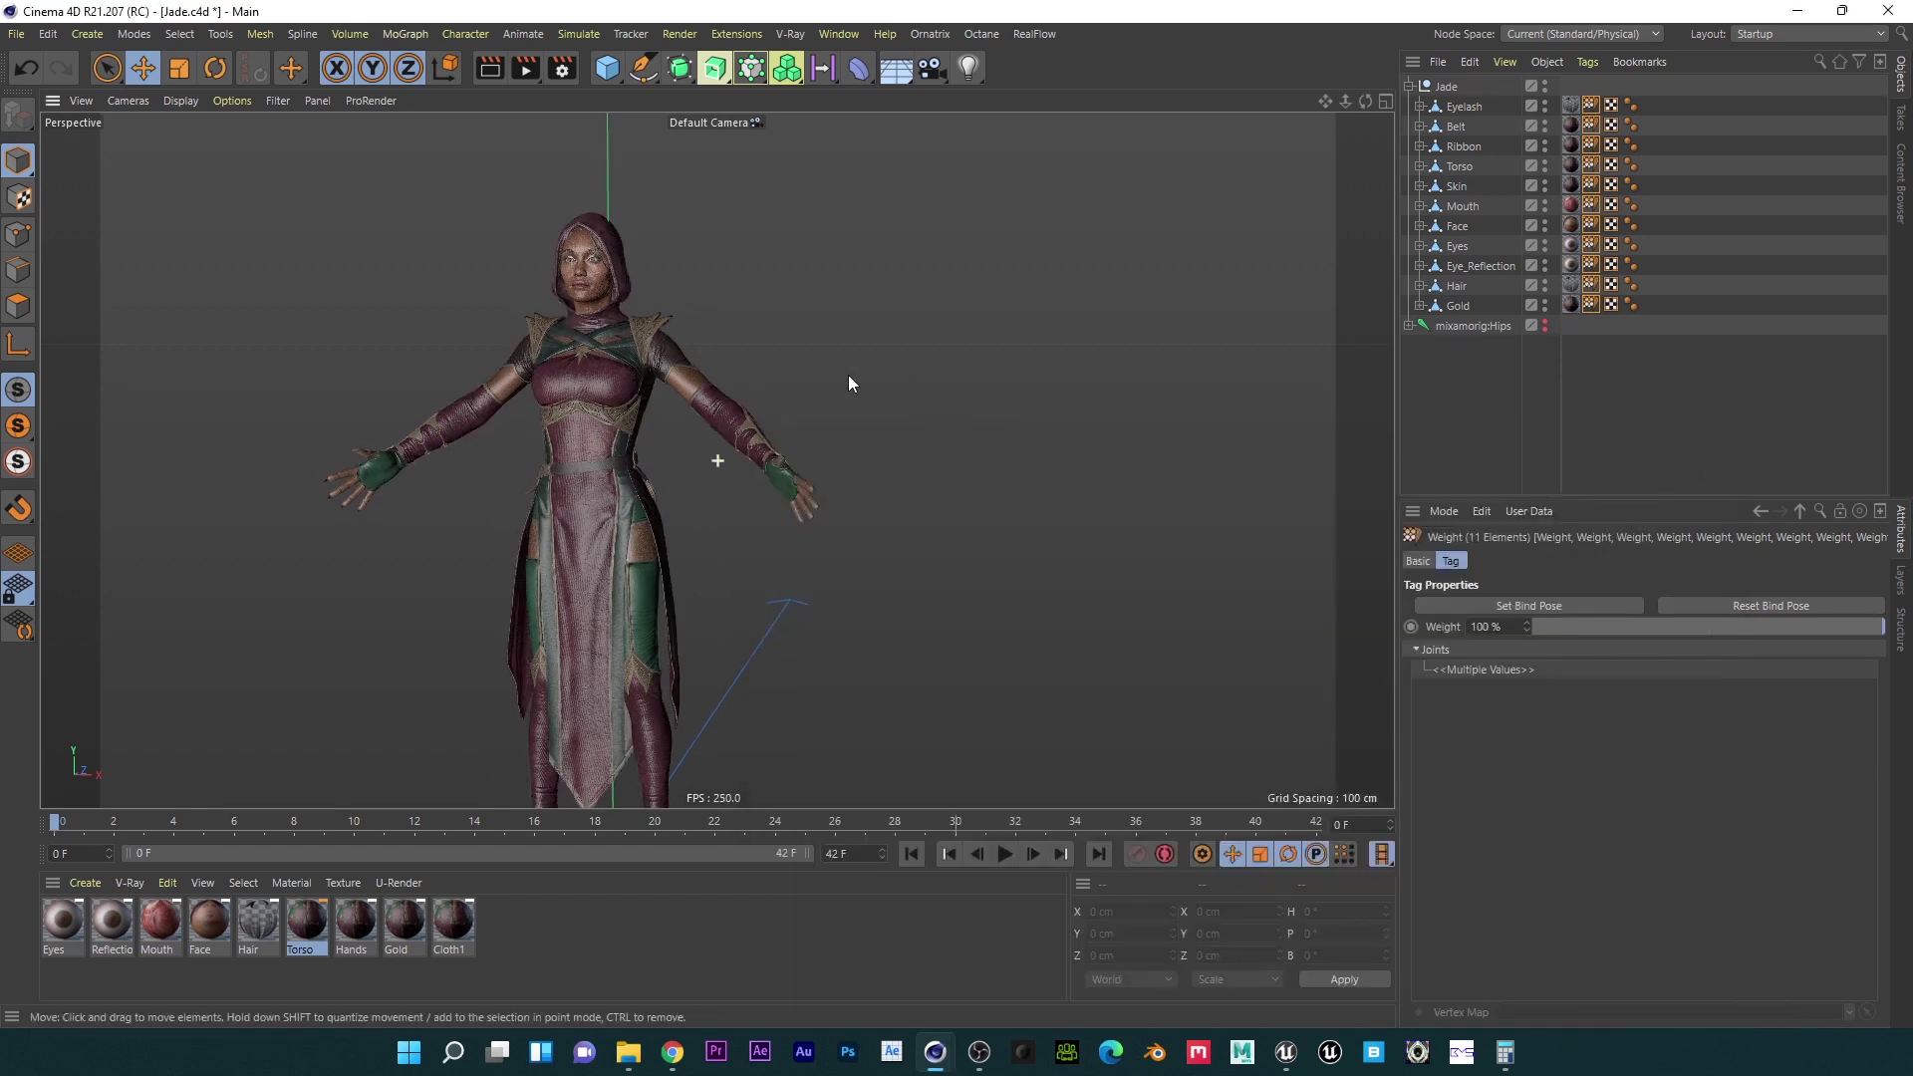
{"action": "middle_click_drag", "start_coordinate": [849, 383], "coordinate": [899, 458], "text": "alt"}
Step: Export the scene as FBX with Textures and Materials enabled, saved in the Jade folder as "Jade For UE"
{"action": "left_click", "coordinate": [16, 34]}
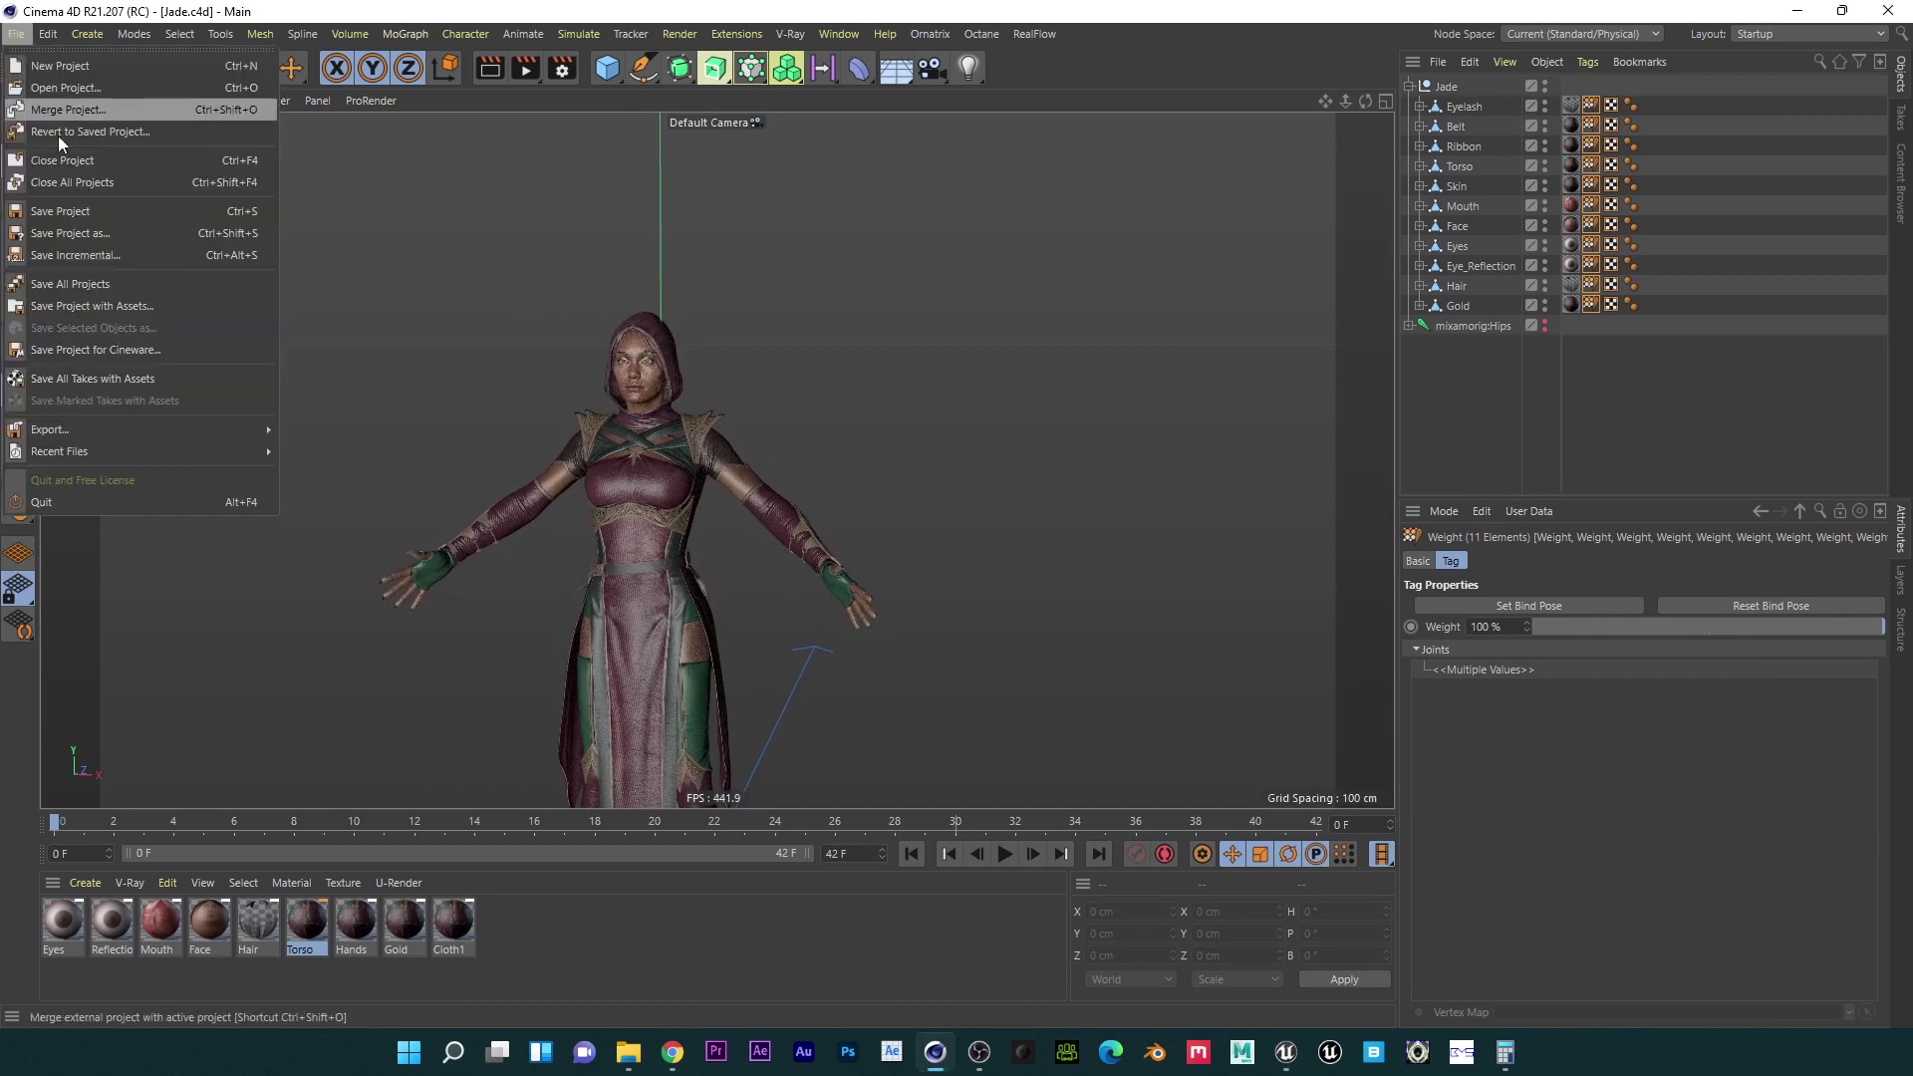
{"action": "mouse_move", "coordinate": [231, 434]}
{"action": "left_click", "coordinate": [319, 625]}
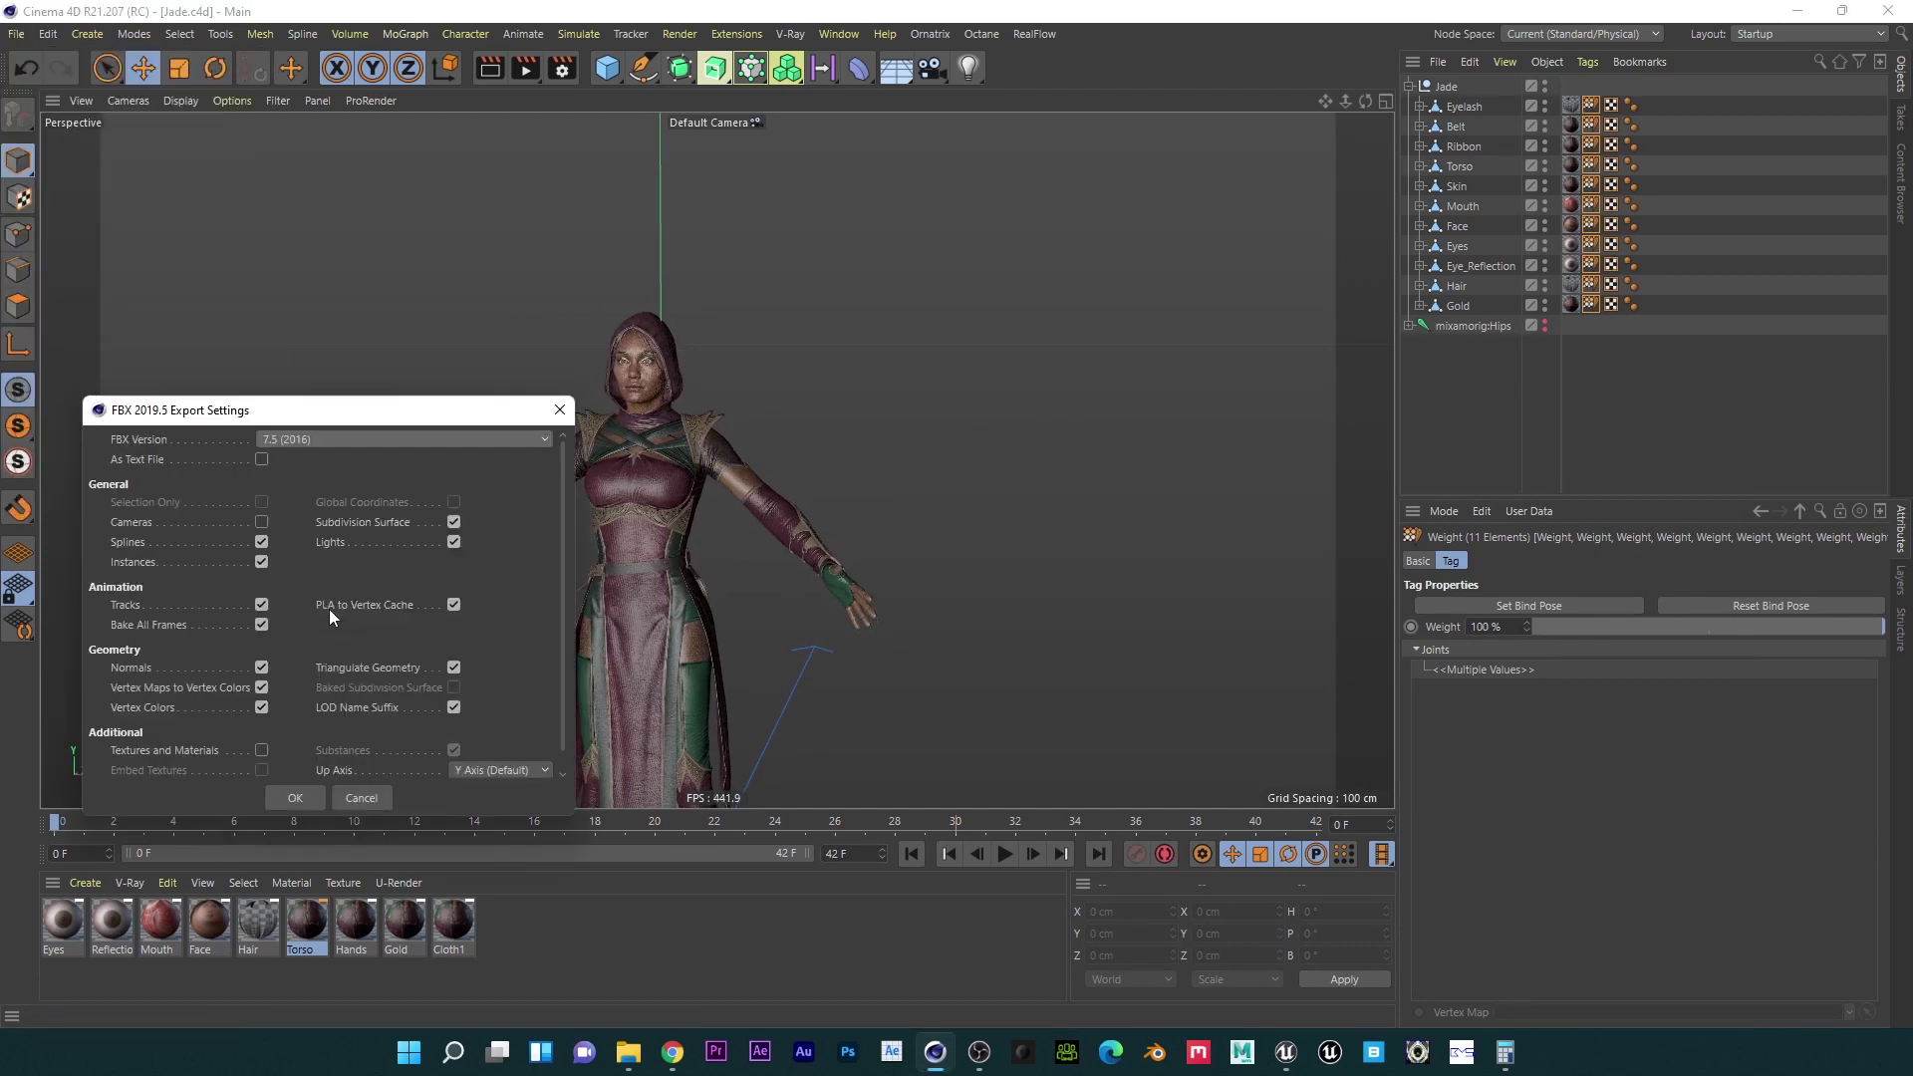
{"action": "left_click", "coordinate": [261, 749]}
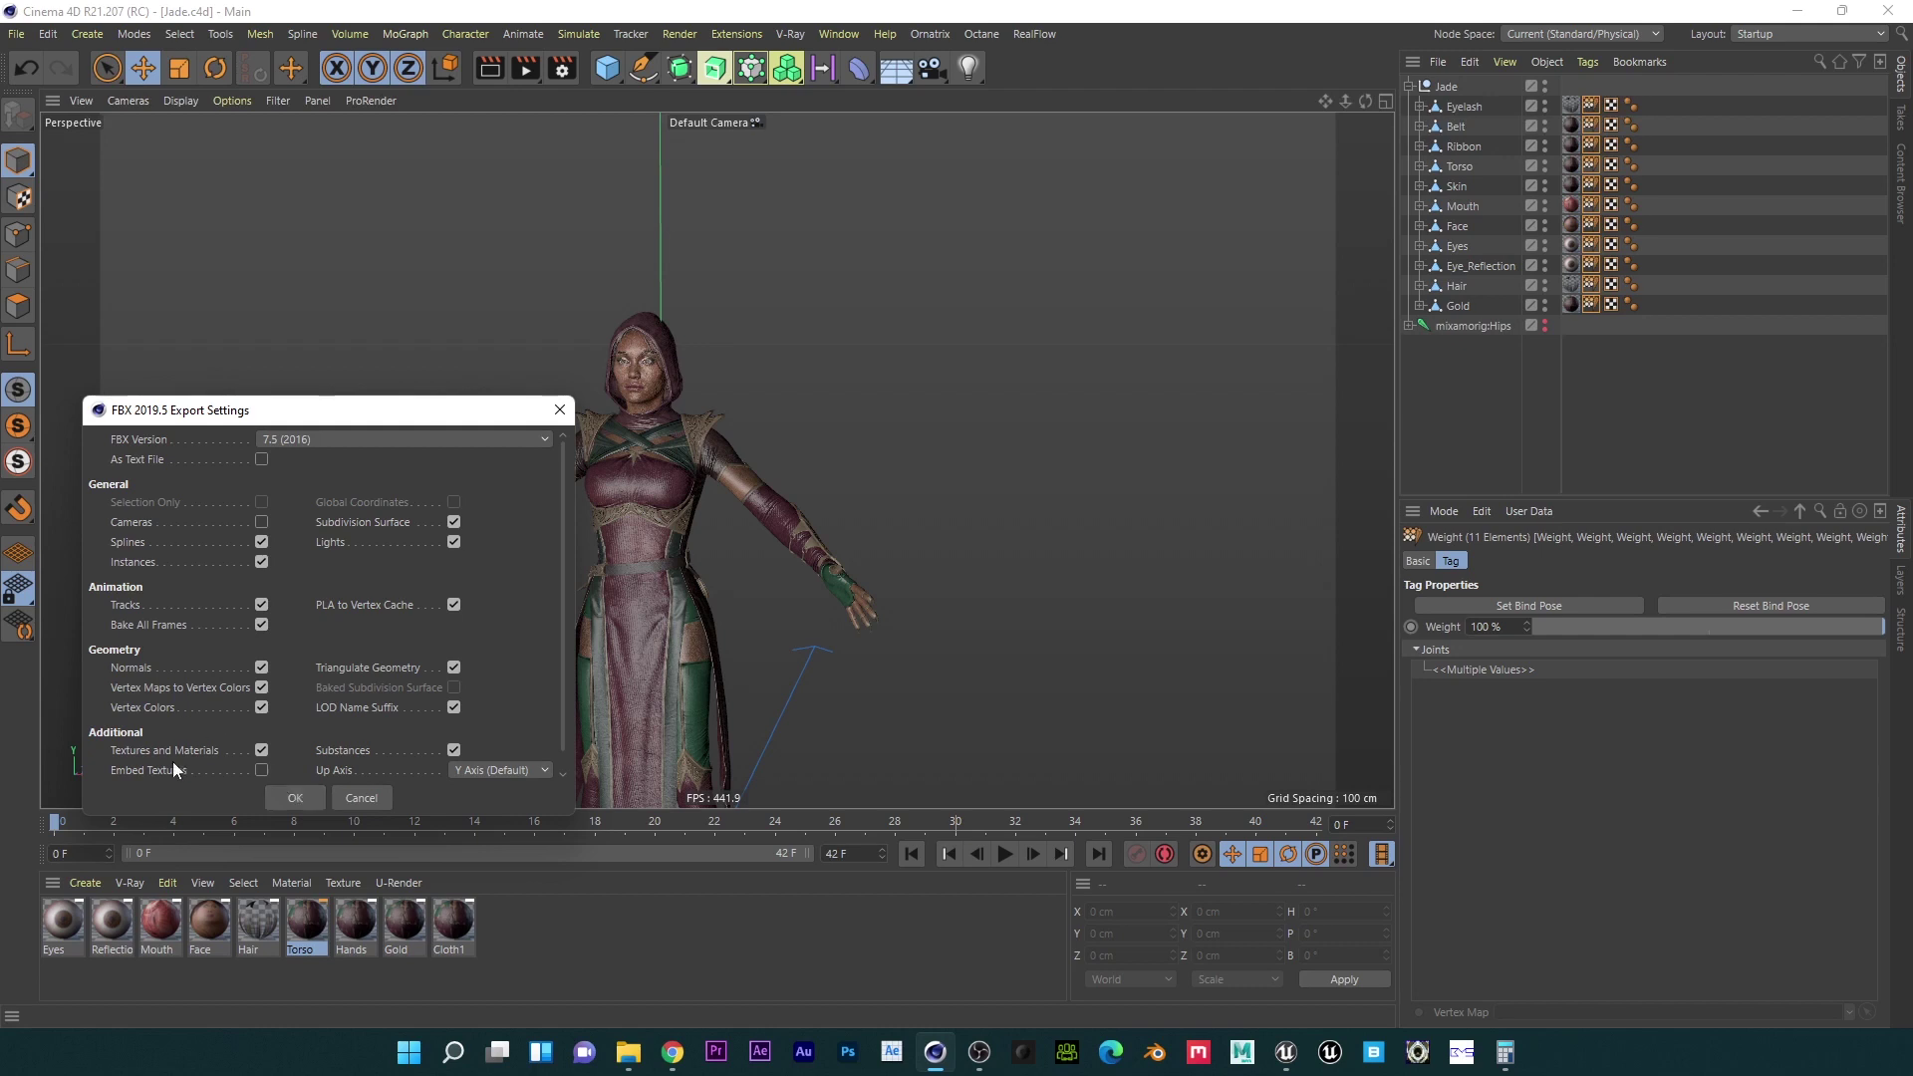
{"action": "left_click", "coordinate": [295, 798]}
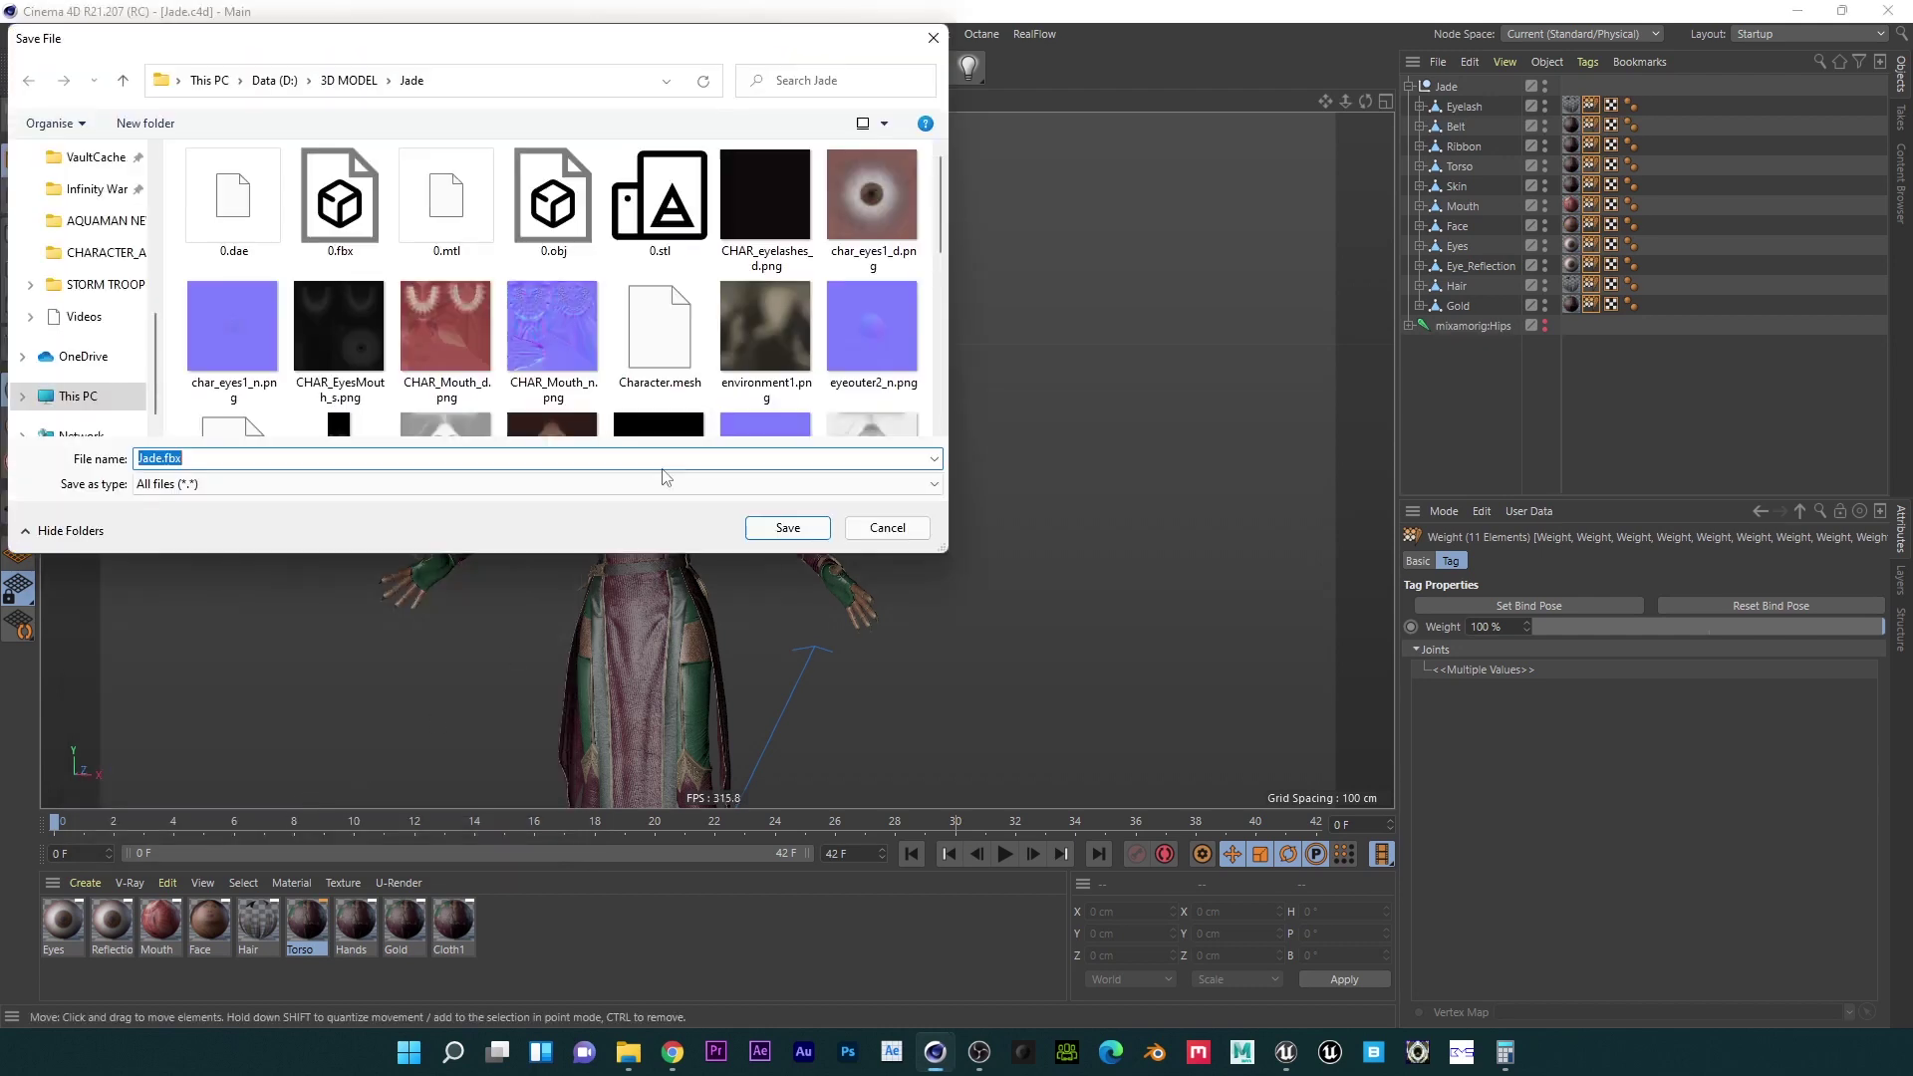
{"action": "type", "text": "Jad"}
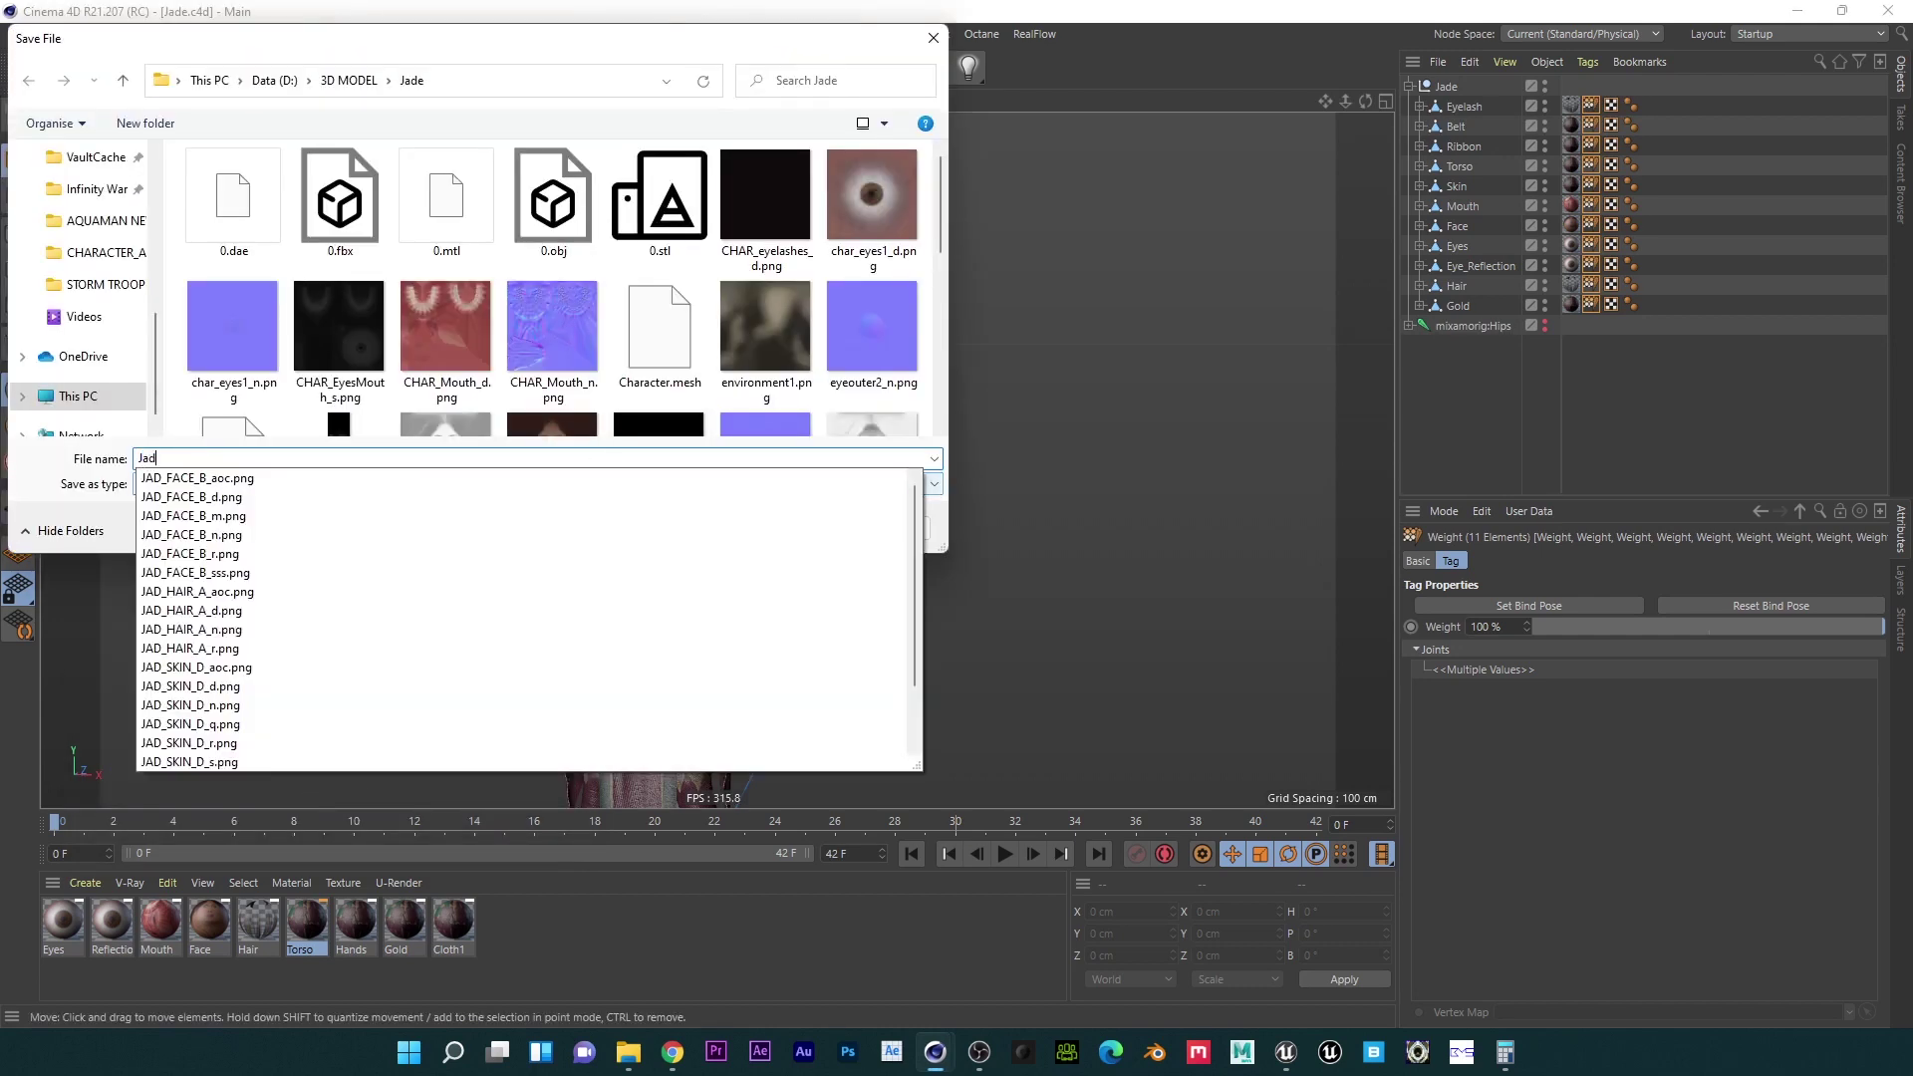
{"action": "type", "text": "e For UU"}
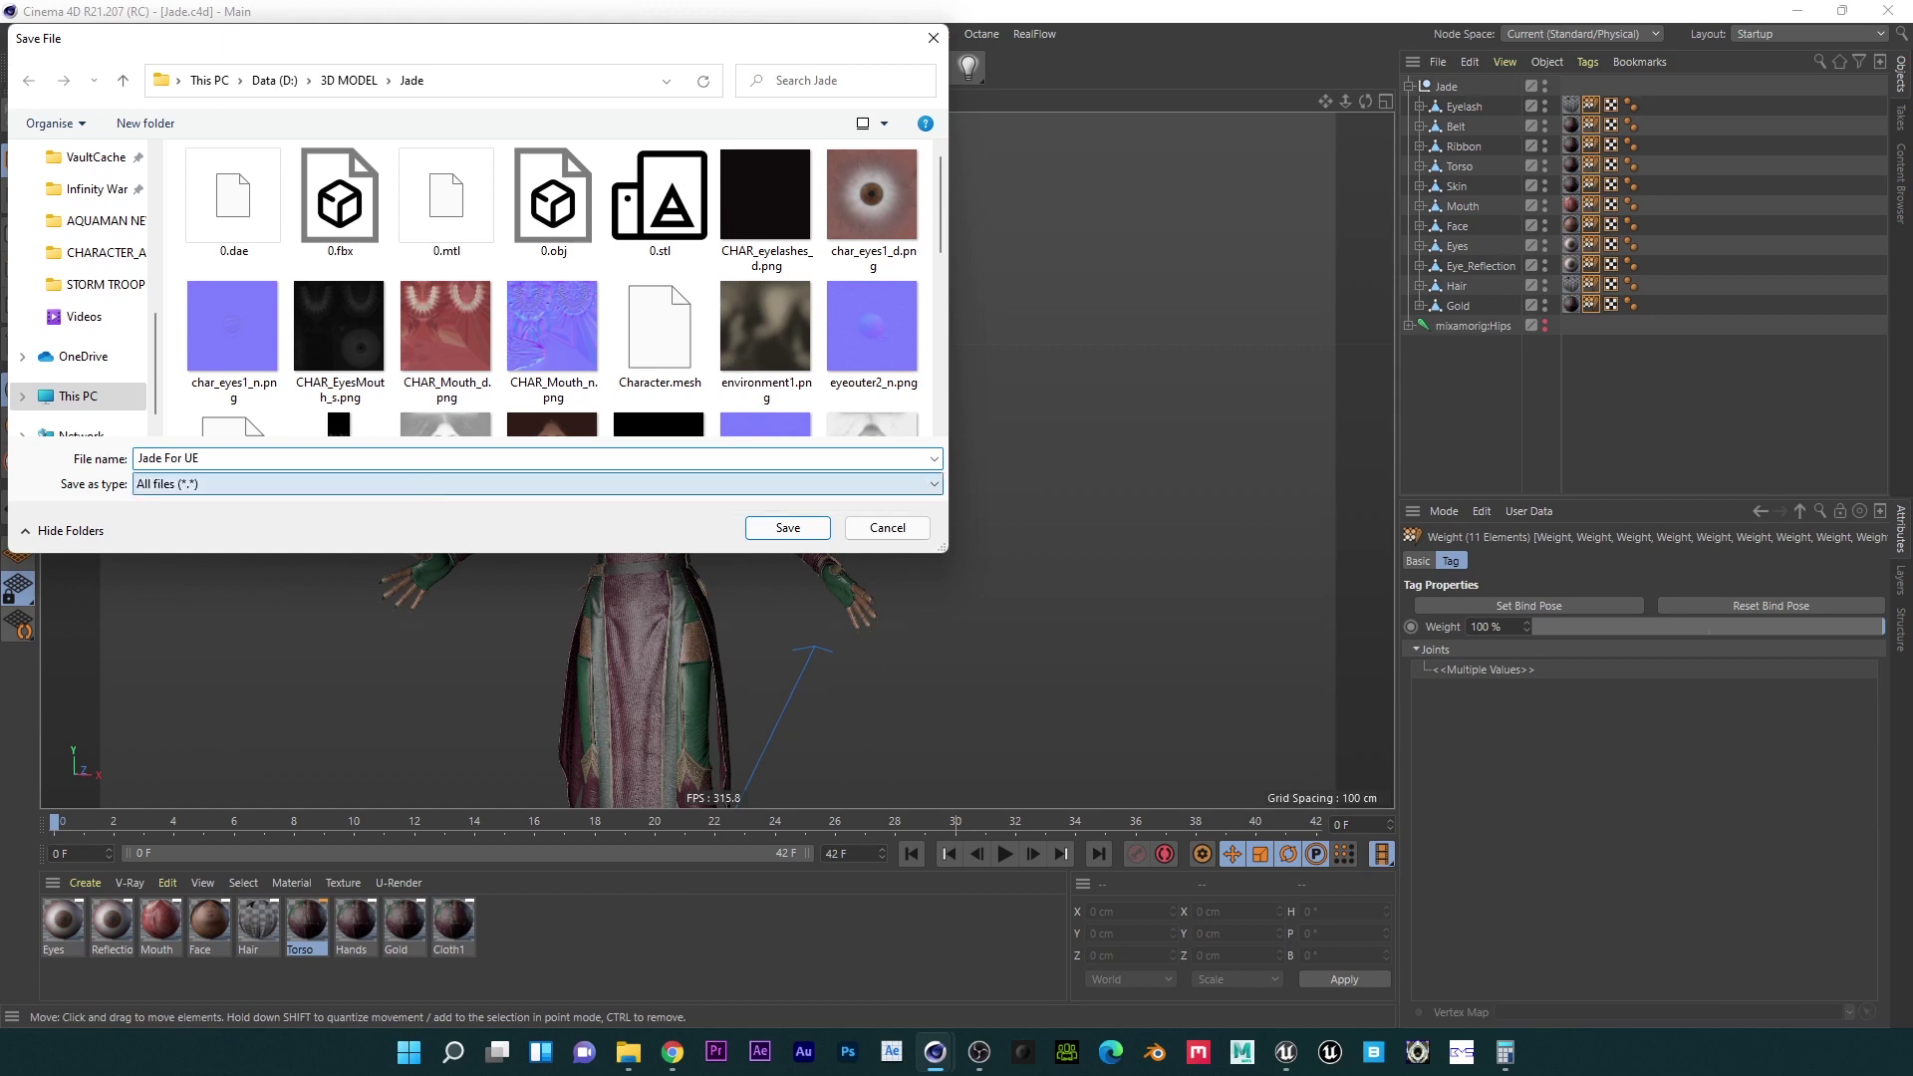
{"action": "key", "text": "Return"}
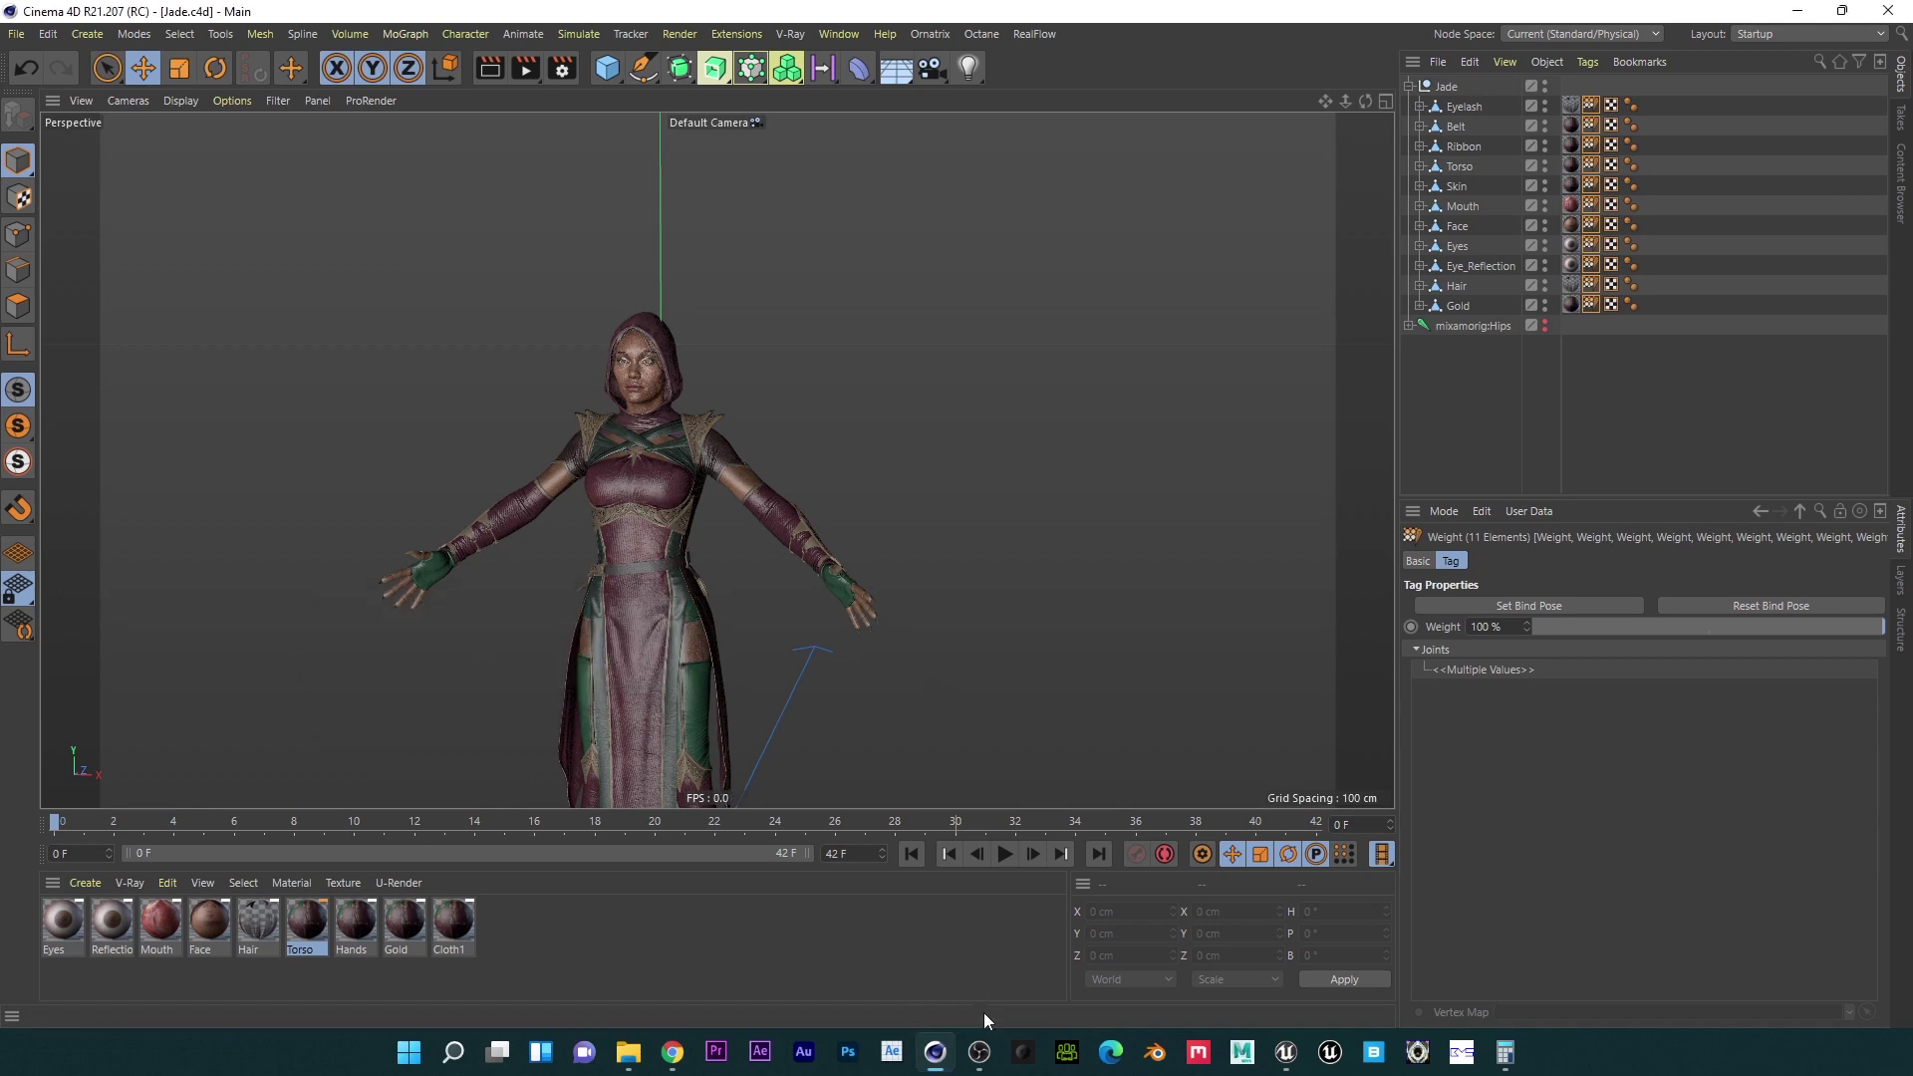
Step: Switch to the Character_Setup project in Unreal Engine and open the Characters folder under Content
{"action": "mouse_move", "coordinate": [1285, 1052]}
{"action": "left_click", "coordinate": [1383, 971]}
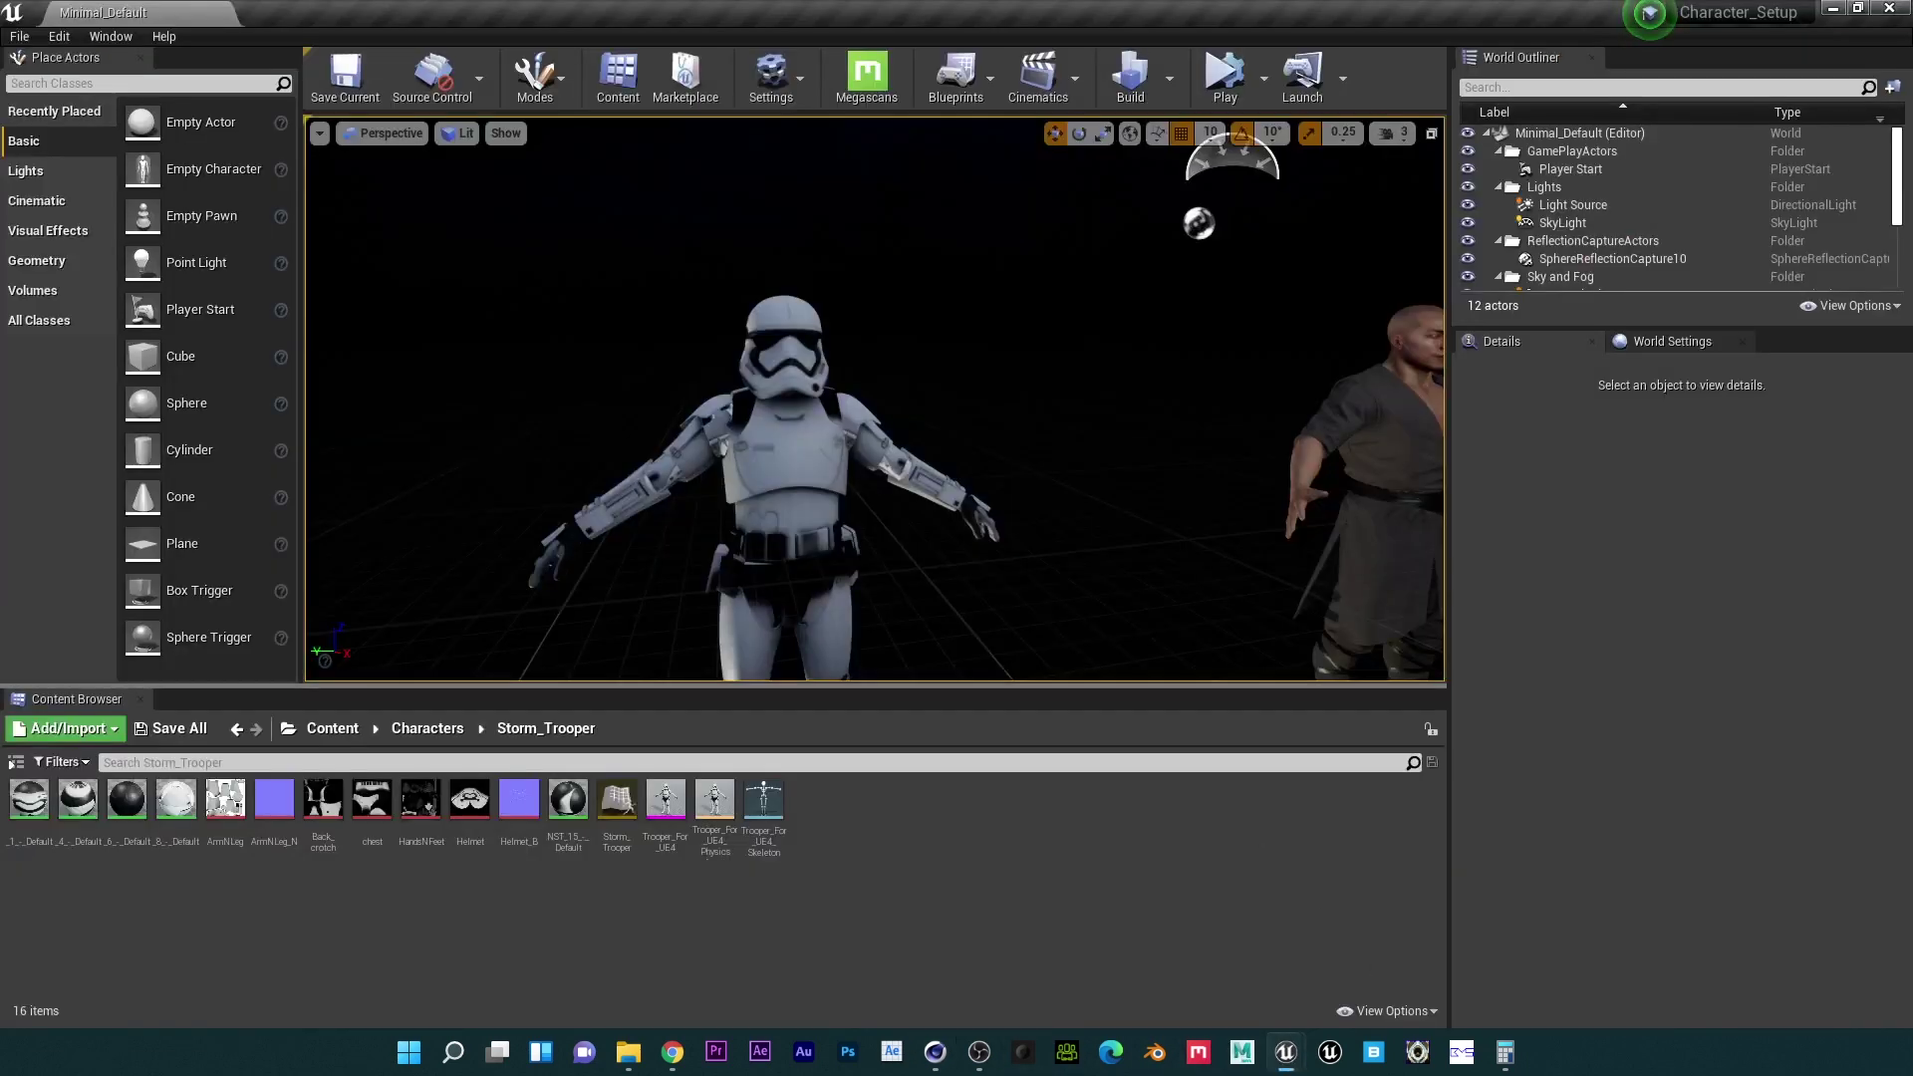
{"action": "right_click_drag", "start_coordinate": [830, 422], "coordinate": [887, 454]}
{"action": "key", "text": "s"}
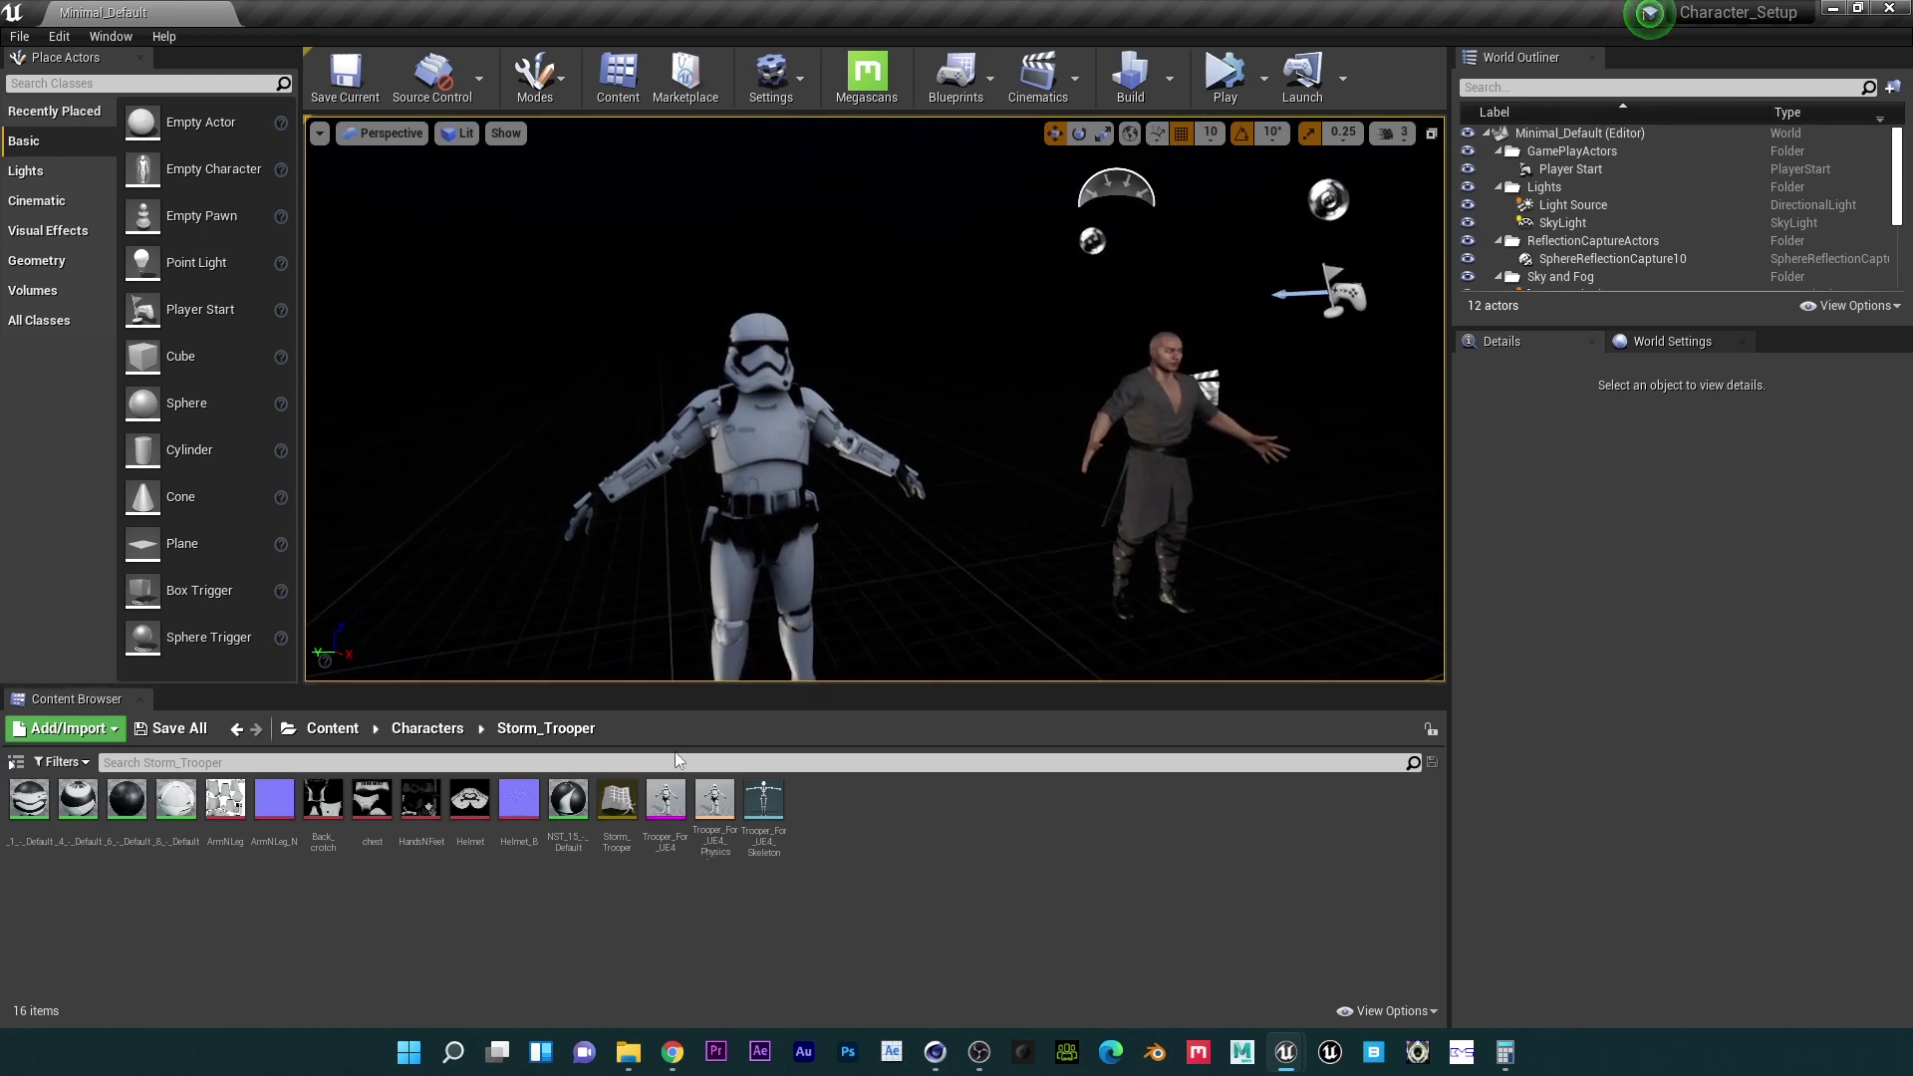
{"action": "left_click", "coordinate": [349, 727]}
{"action": "key", "text": "d"}
{"action": "key", "text": "w"}
{"action": "right_click_drag", "start_coordinate": [769, 462], "coordinate": [812, 462]}
{"action": "left_click_drag", "start_coordinate": [957, 388], "coordinate": [996, 428]}
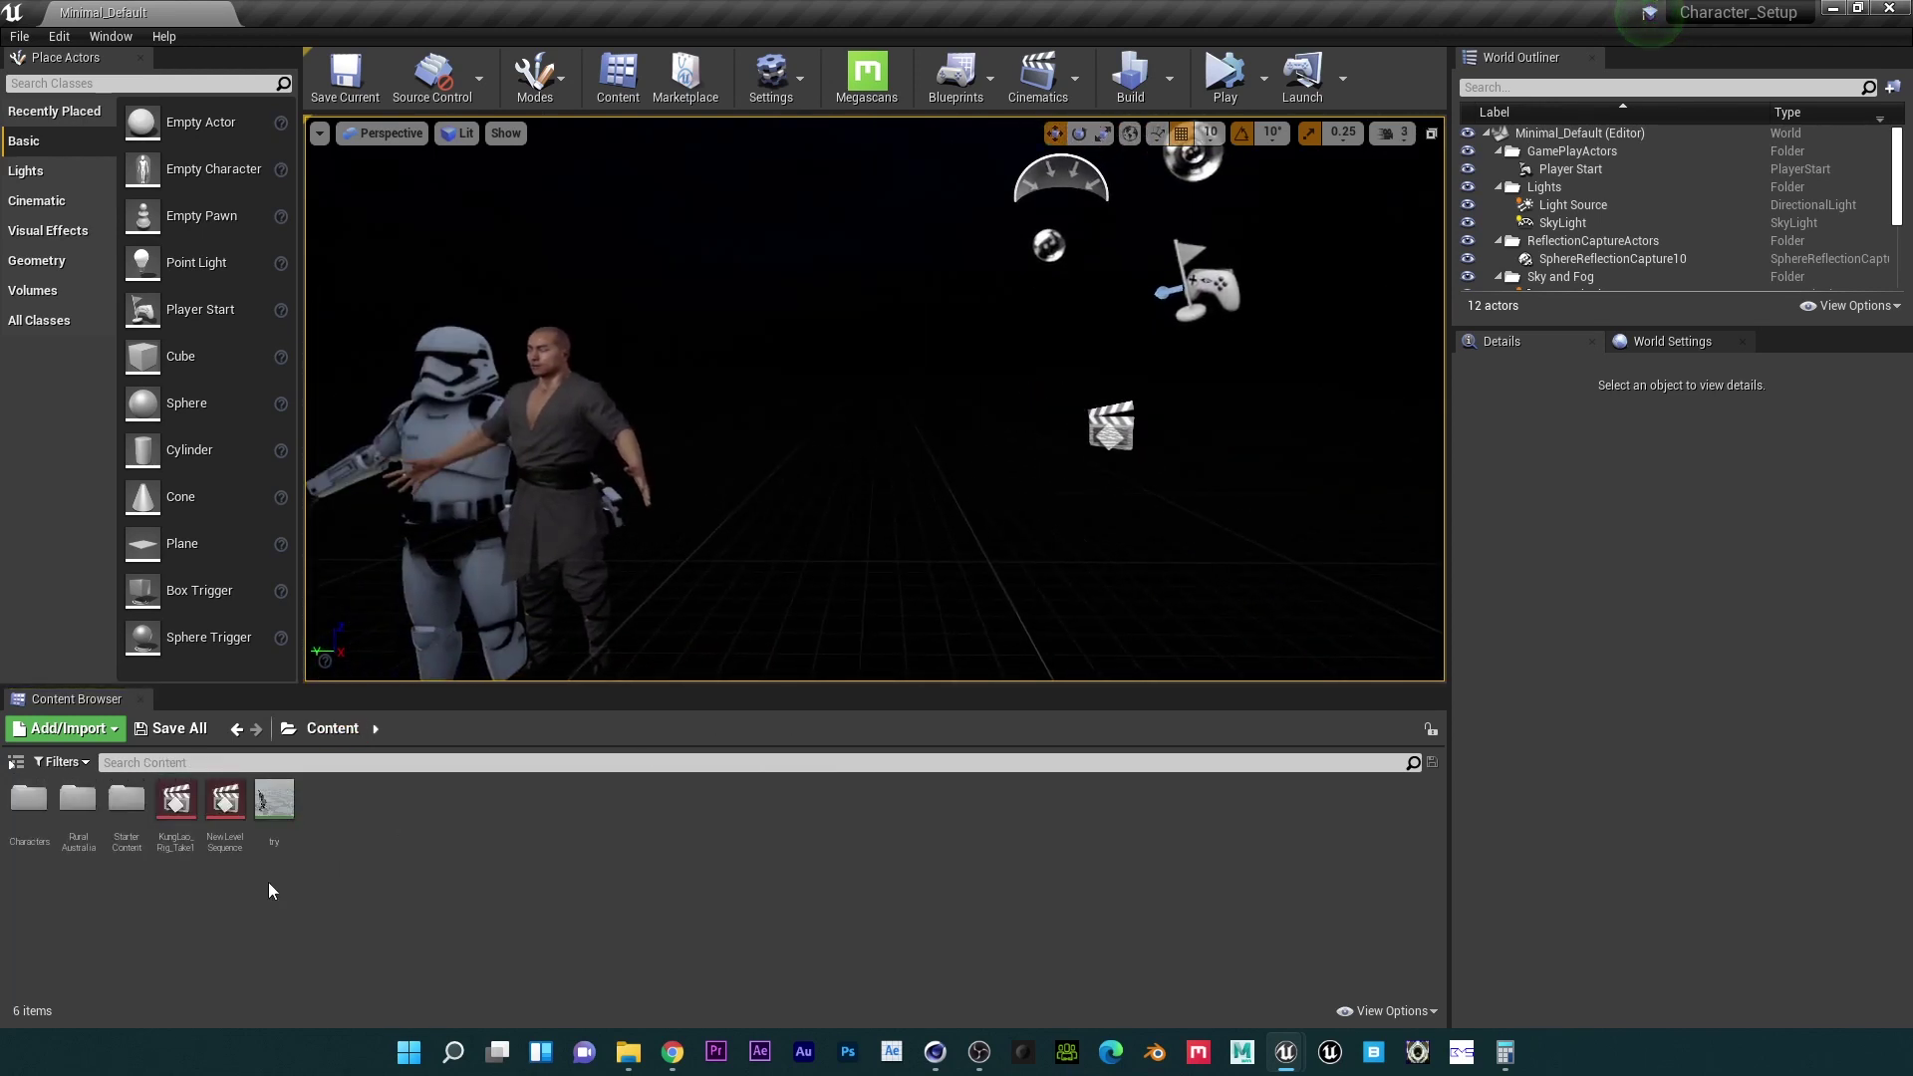
{"action": "double_click", "coordinate": [44, 817]}
Step: Create a new folder named Jade inside Characters and open it
{"action": "right_click", "coordinate": [143, 959]}
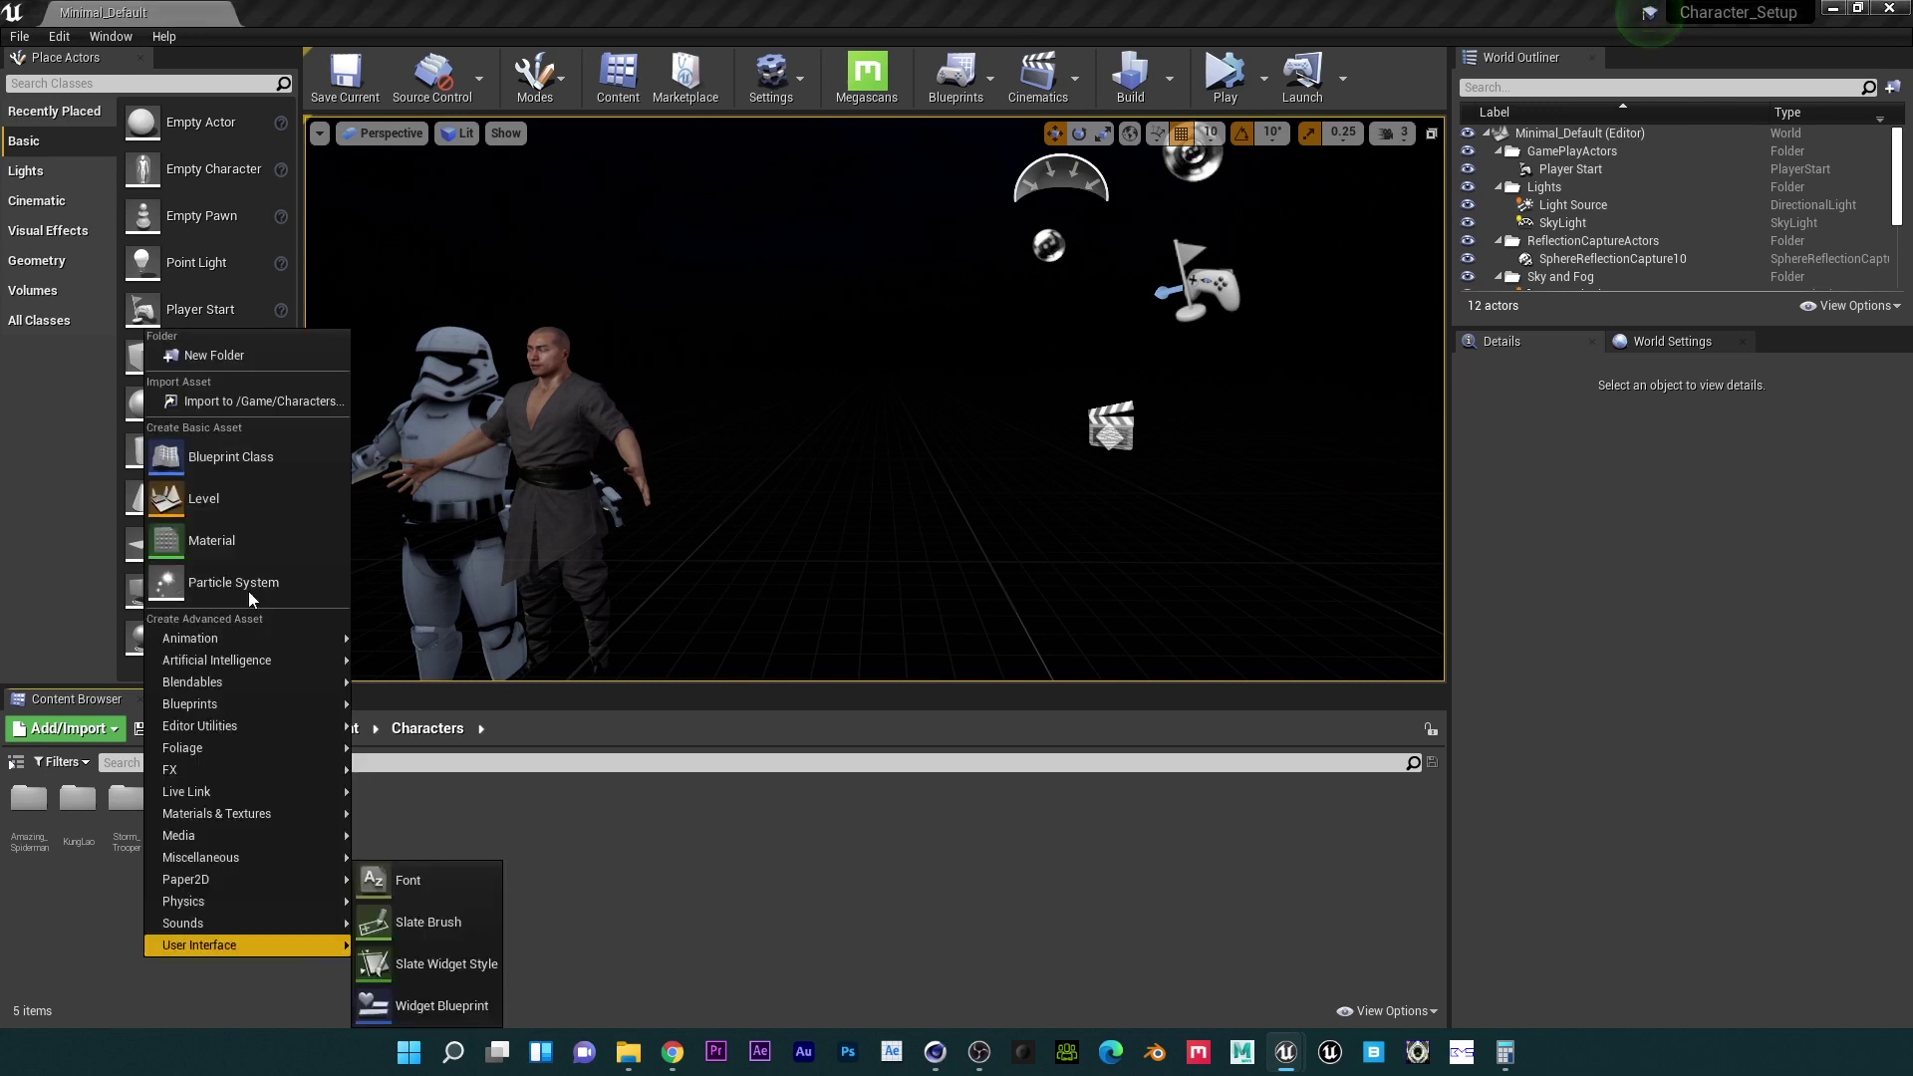
{"action": "left_click", "coordinate": [189, 355]}
{"action": "type", "text": "Jade"}
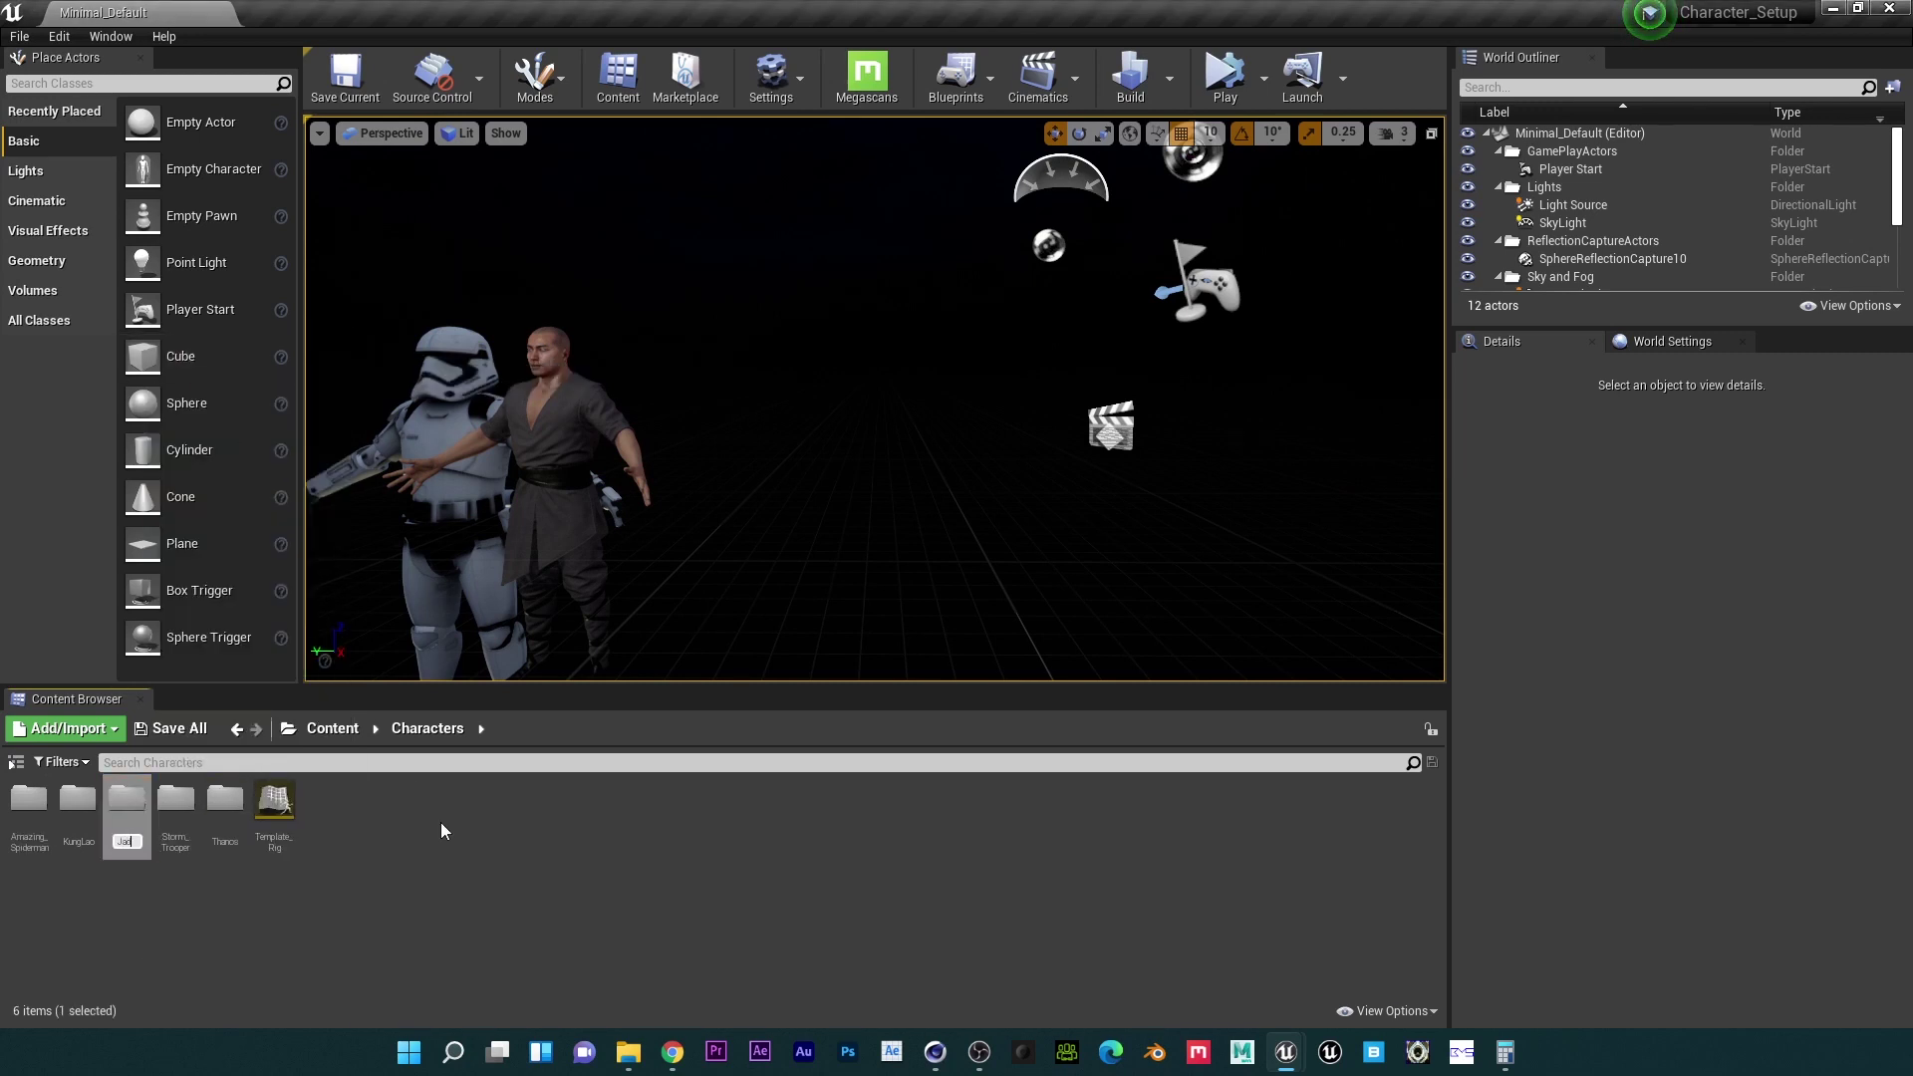
{"action": "key", "text": "Return"}
{"action": "double_click", "coordinate": [78, 806]}
Step: Import Jade For UE.fbx into the Jade folder as a skeletal mesh without a preset skeleton, and close the message log
{"action": "mouse_move", "coordinate": [628, 1052]}
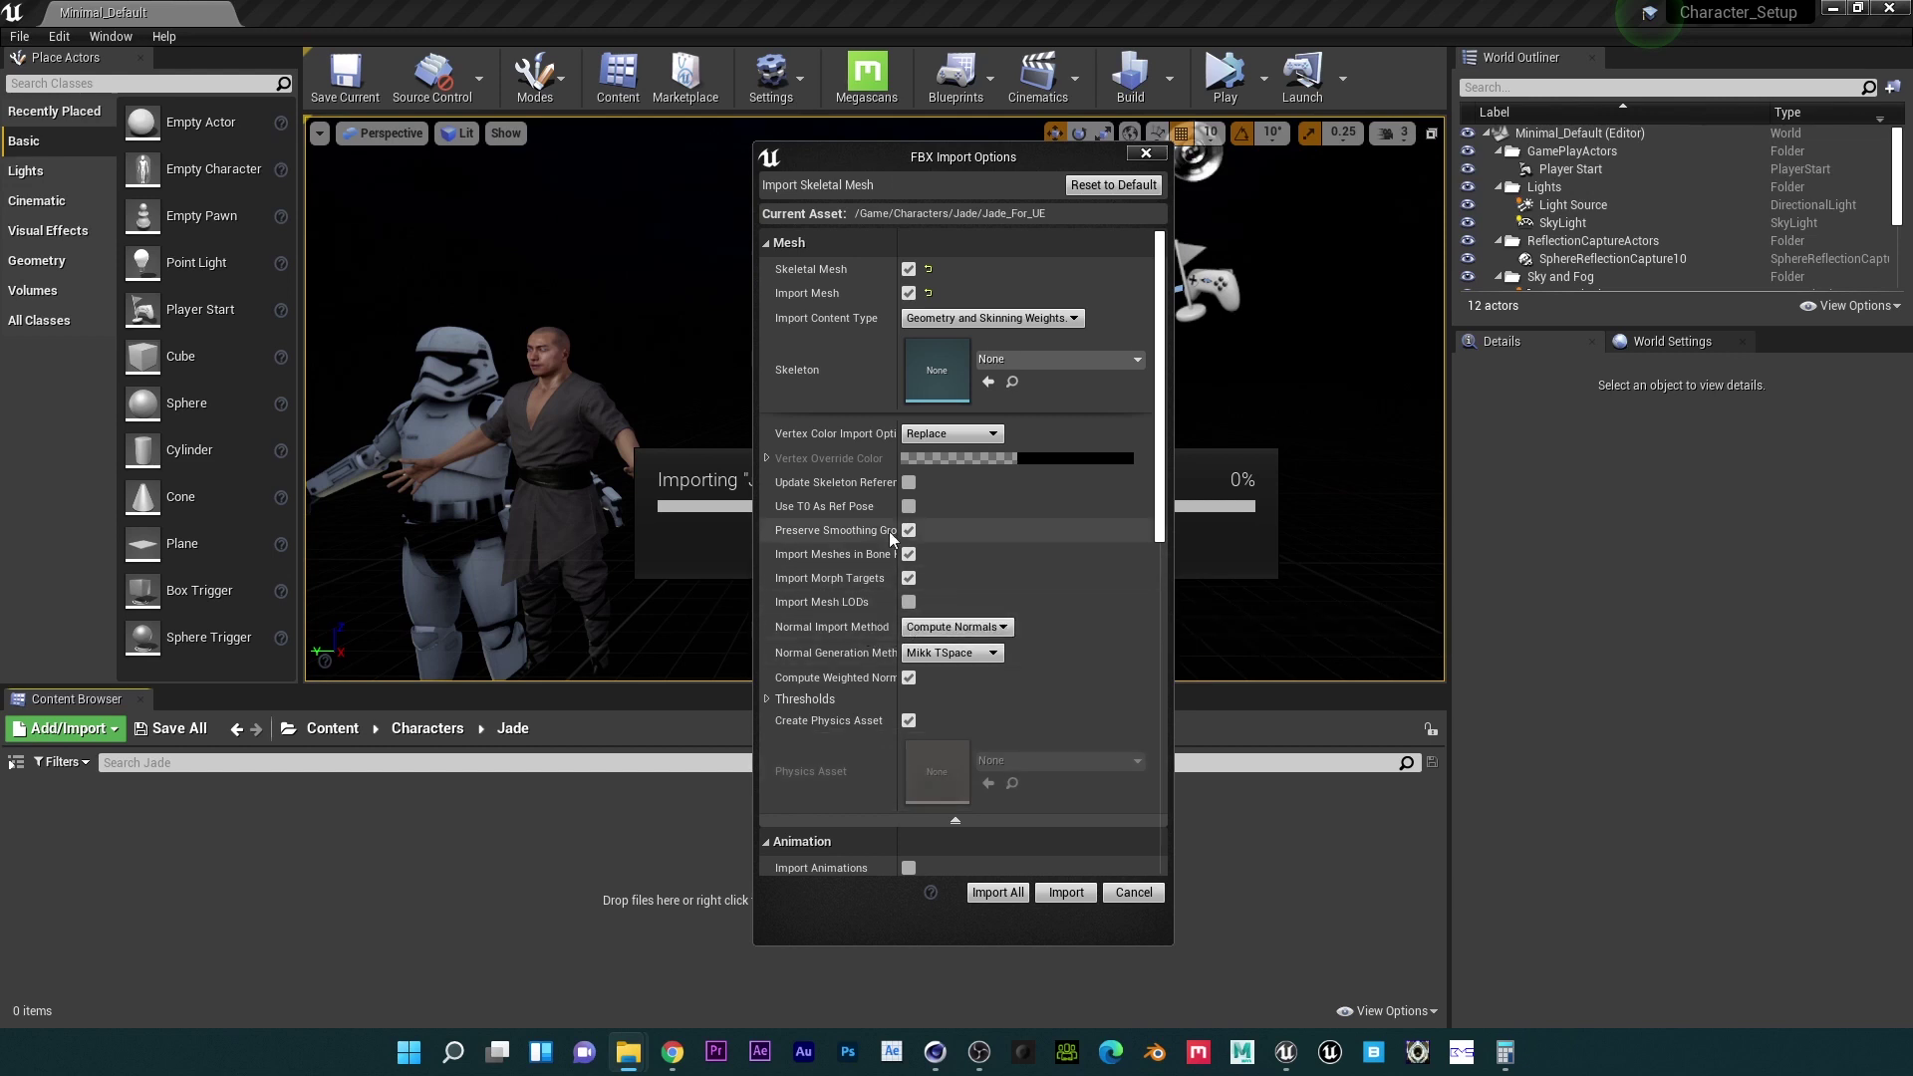
{"action": "left_click_drag", "start_coordinate": [896, 515], "coordinate": [949, 520]}
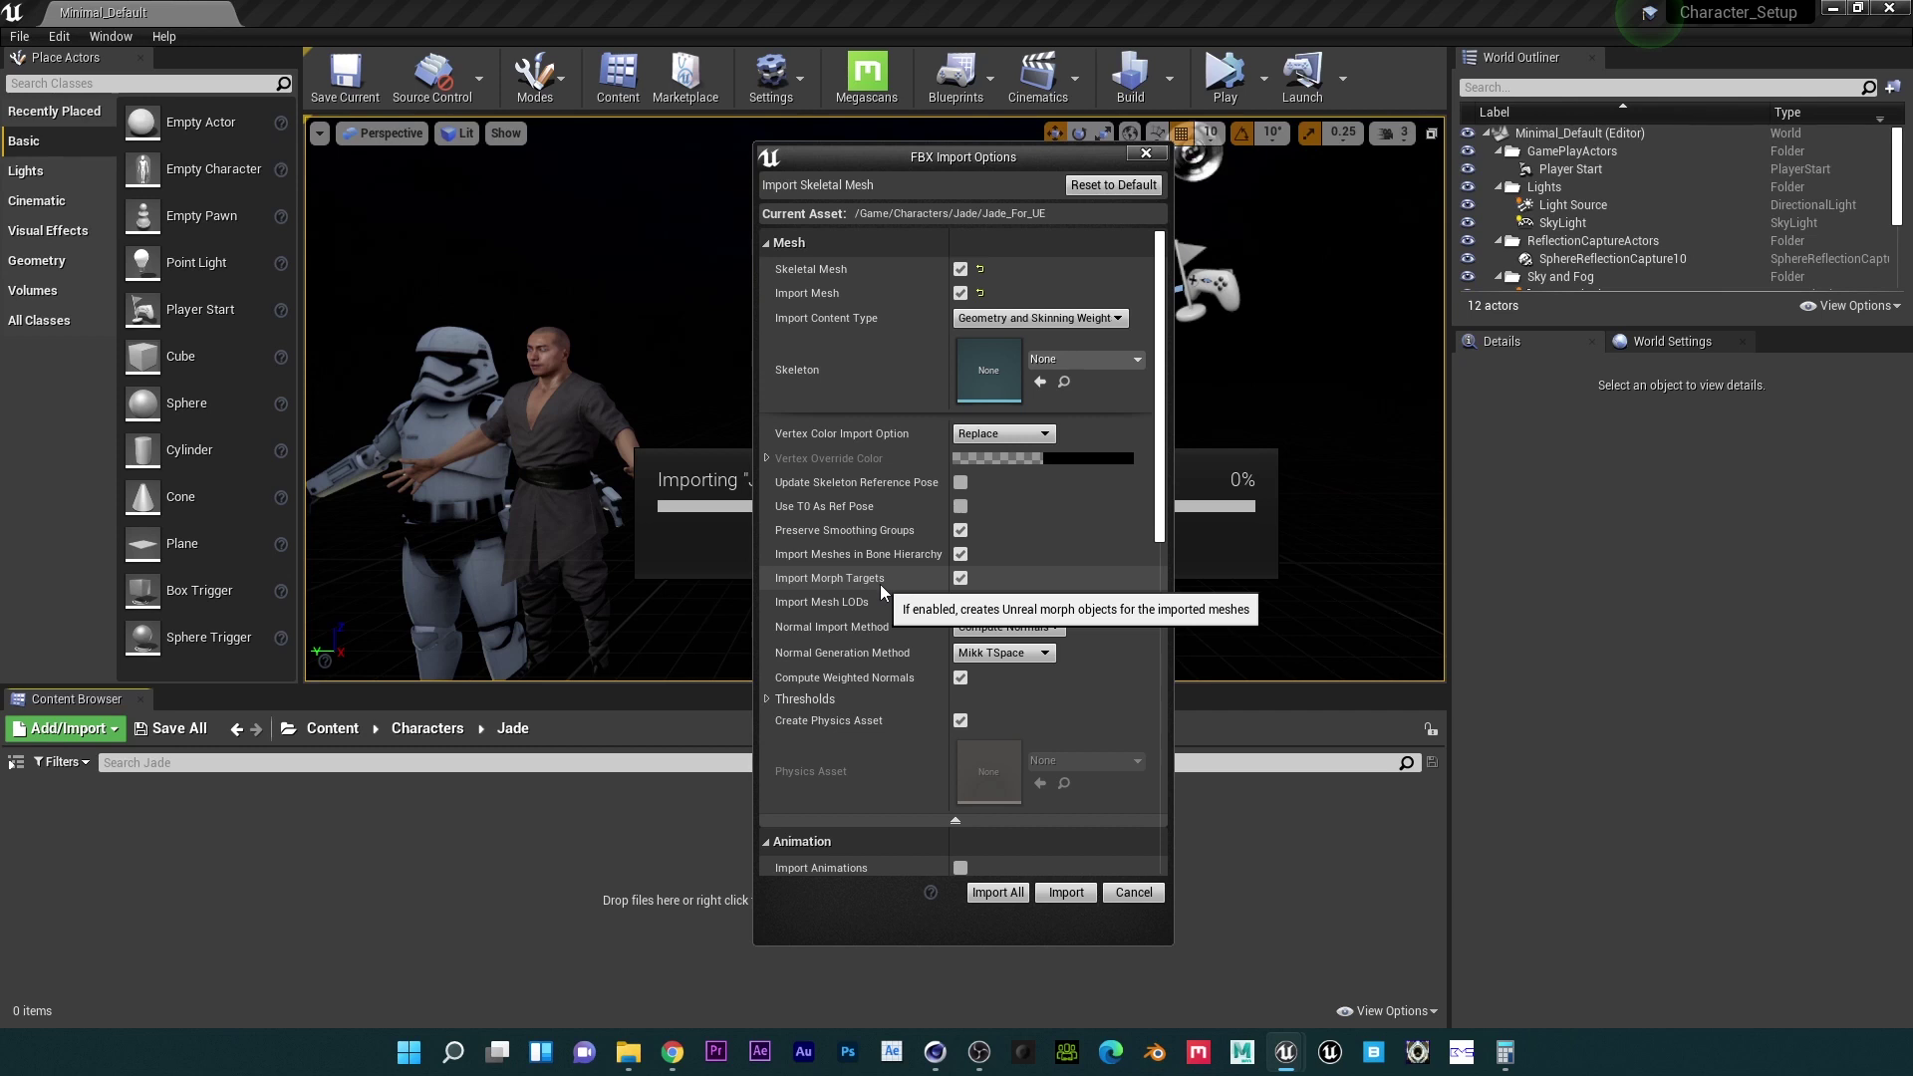
{"action": "left_click_drag", "start_coordinate": [1158, 507], "coordinate": [1159, 792]}
{"action": "left_click", "coordinate": [998, 891]}
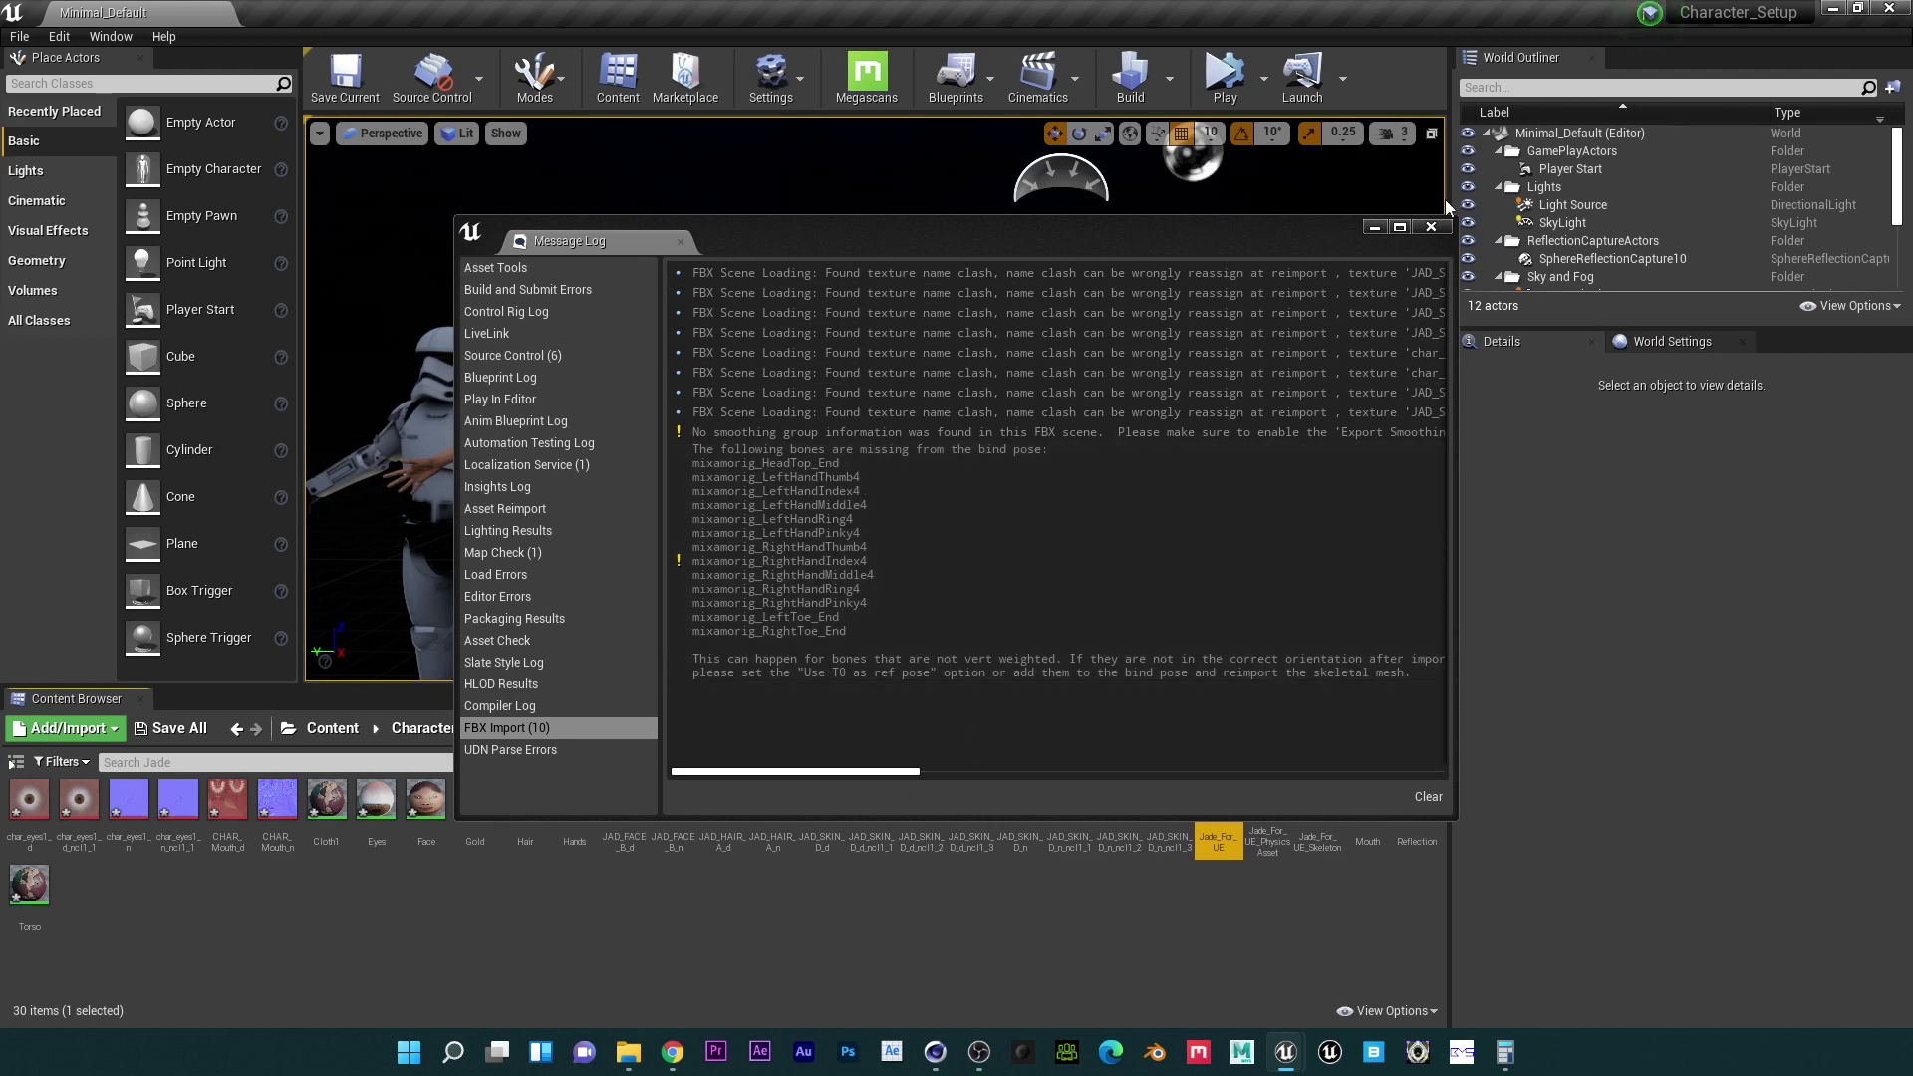
{"action": "left_click", "coordinate": [1431, 227]}
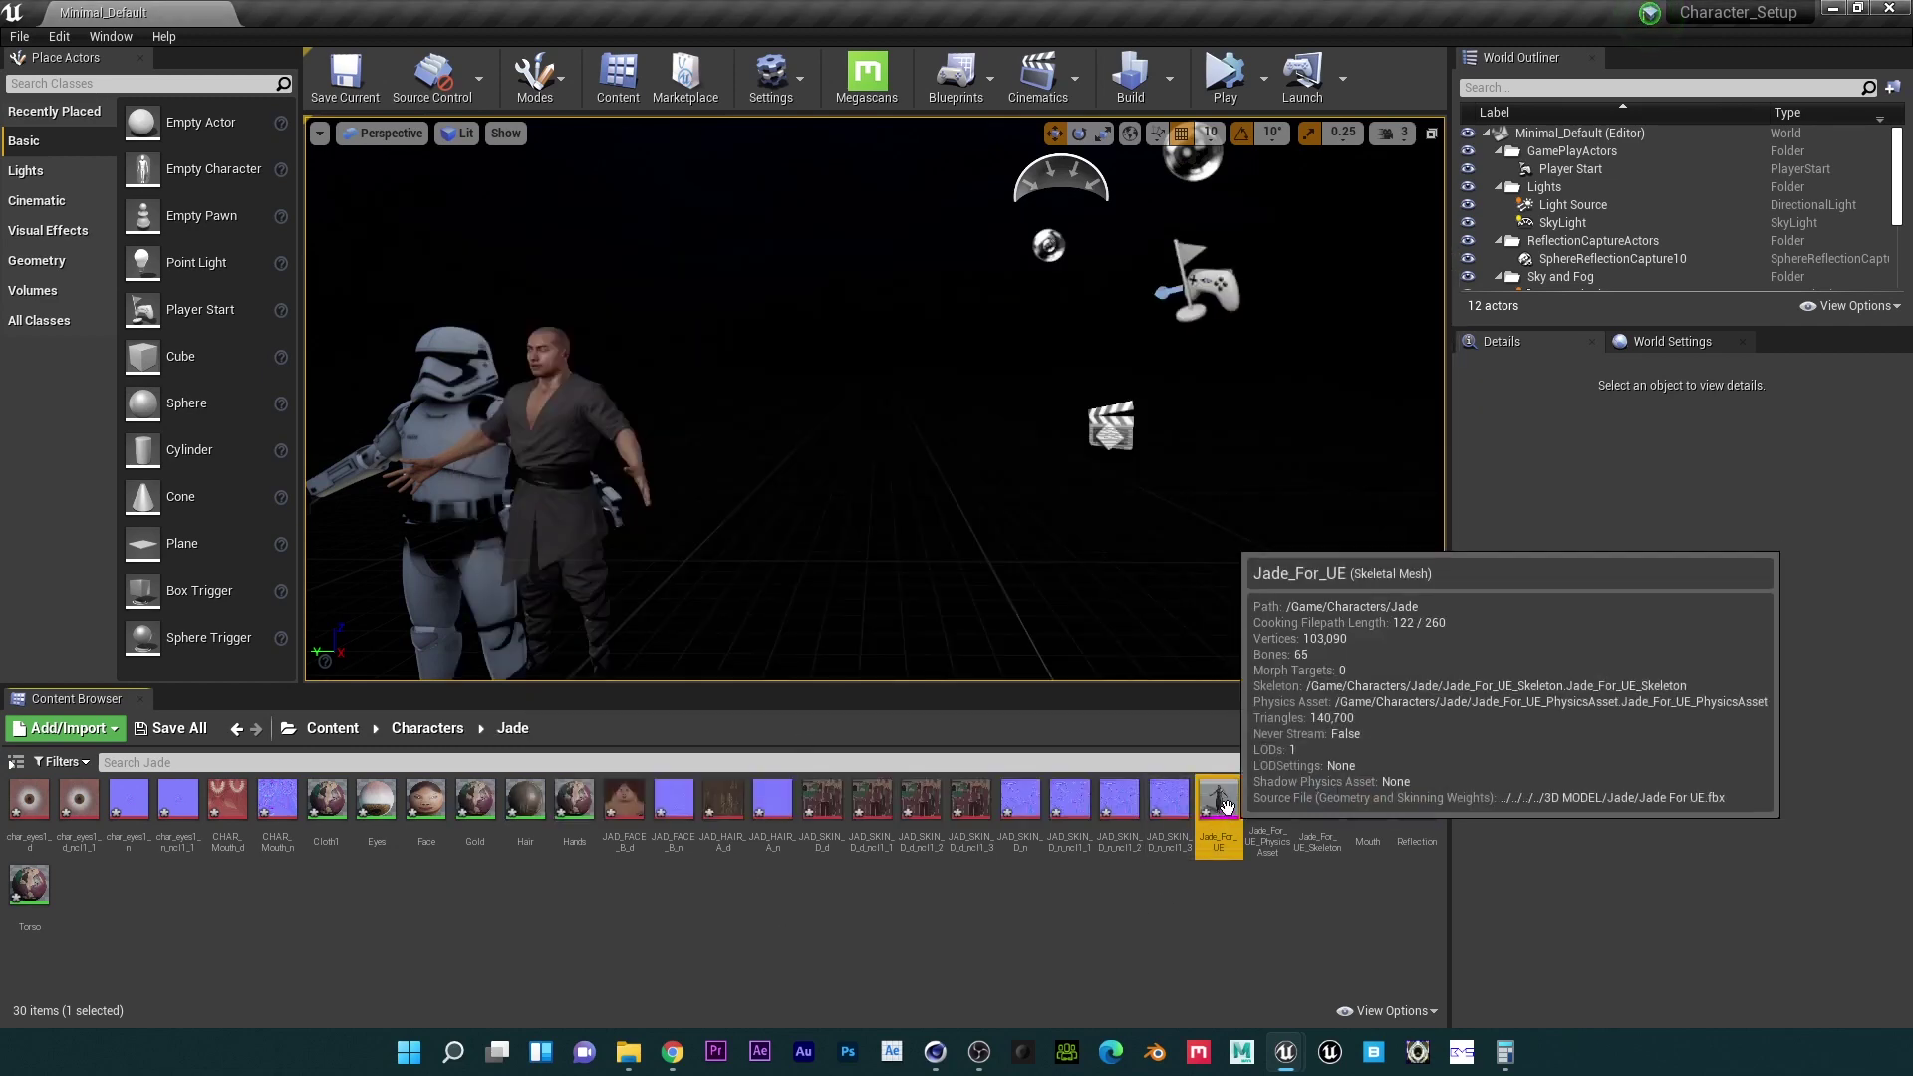
Step: Place the Jade_For_UE skeletal mesh in the level beside the other two characters, at X 330, Y 220, Z -90
{"action": "left_click_drag", "start_coordinate": [1217, 802], "coordinate": [888, 647]}
{"action": "right_click_drag", "start_coordinate": [888, 597], "coordinate": [876, 547]}
{"action": "left_click_drag", "start_coordinate": [875, 546], "coordinate": [951, 434]}
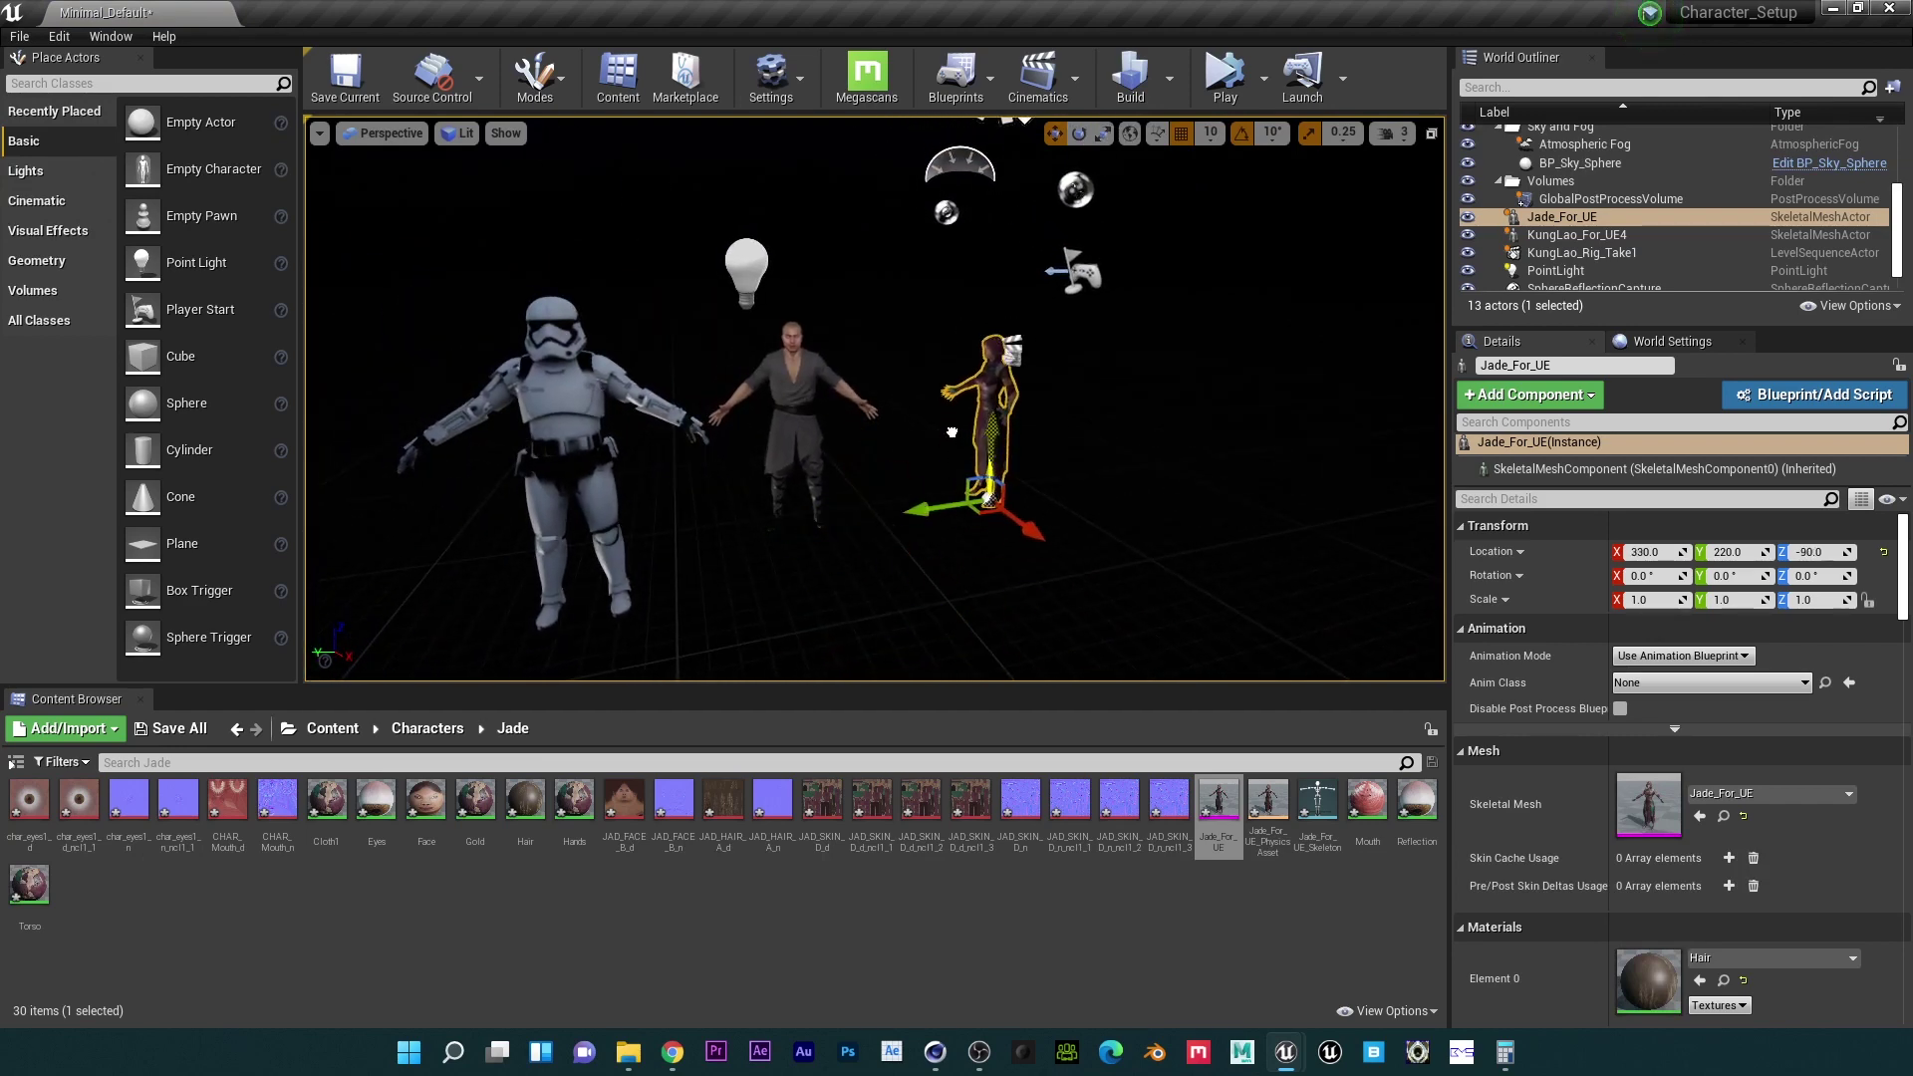
{"action": "right_click_drag", "start_coordinate": [952, 433], "coordinate": [947, 486]}
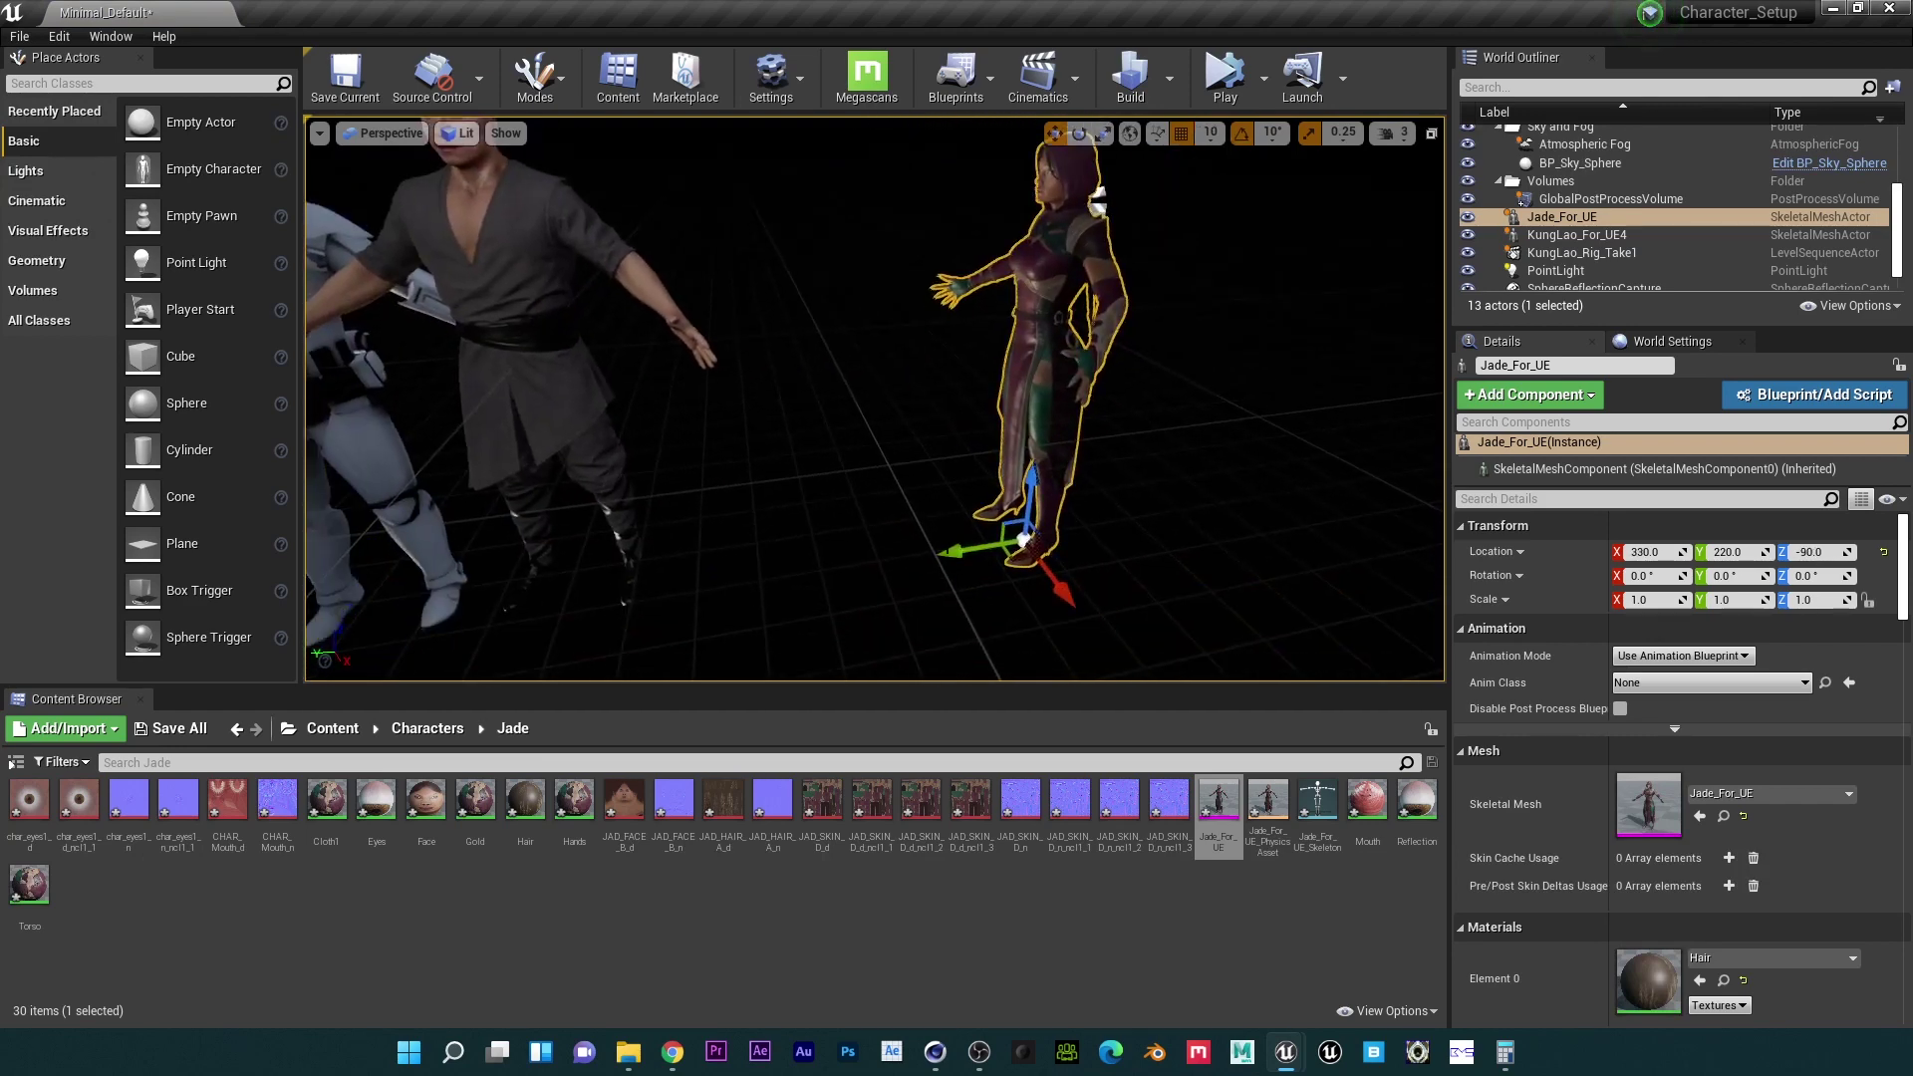
Step: Rotate Jade_For_UE to about -70° around Z and move it to Y 310, Z -70
{"action": "key", "text": "e"}
{"action": "left_click_drag", "start_coordinate": [982, 563], "coordinate": [742, 576]}
{"action": "key", "text": "w"}
{"action": "right_click_drag", "start_coordinate": [733, 513], "coordinate": [728, 392]}
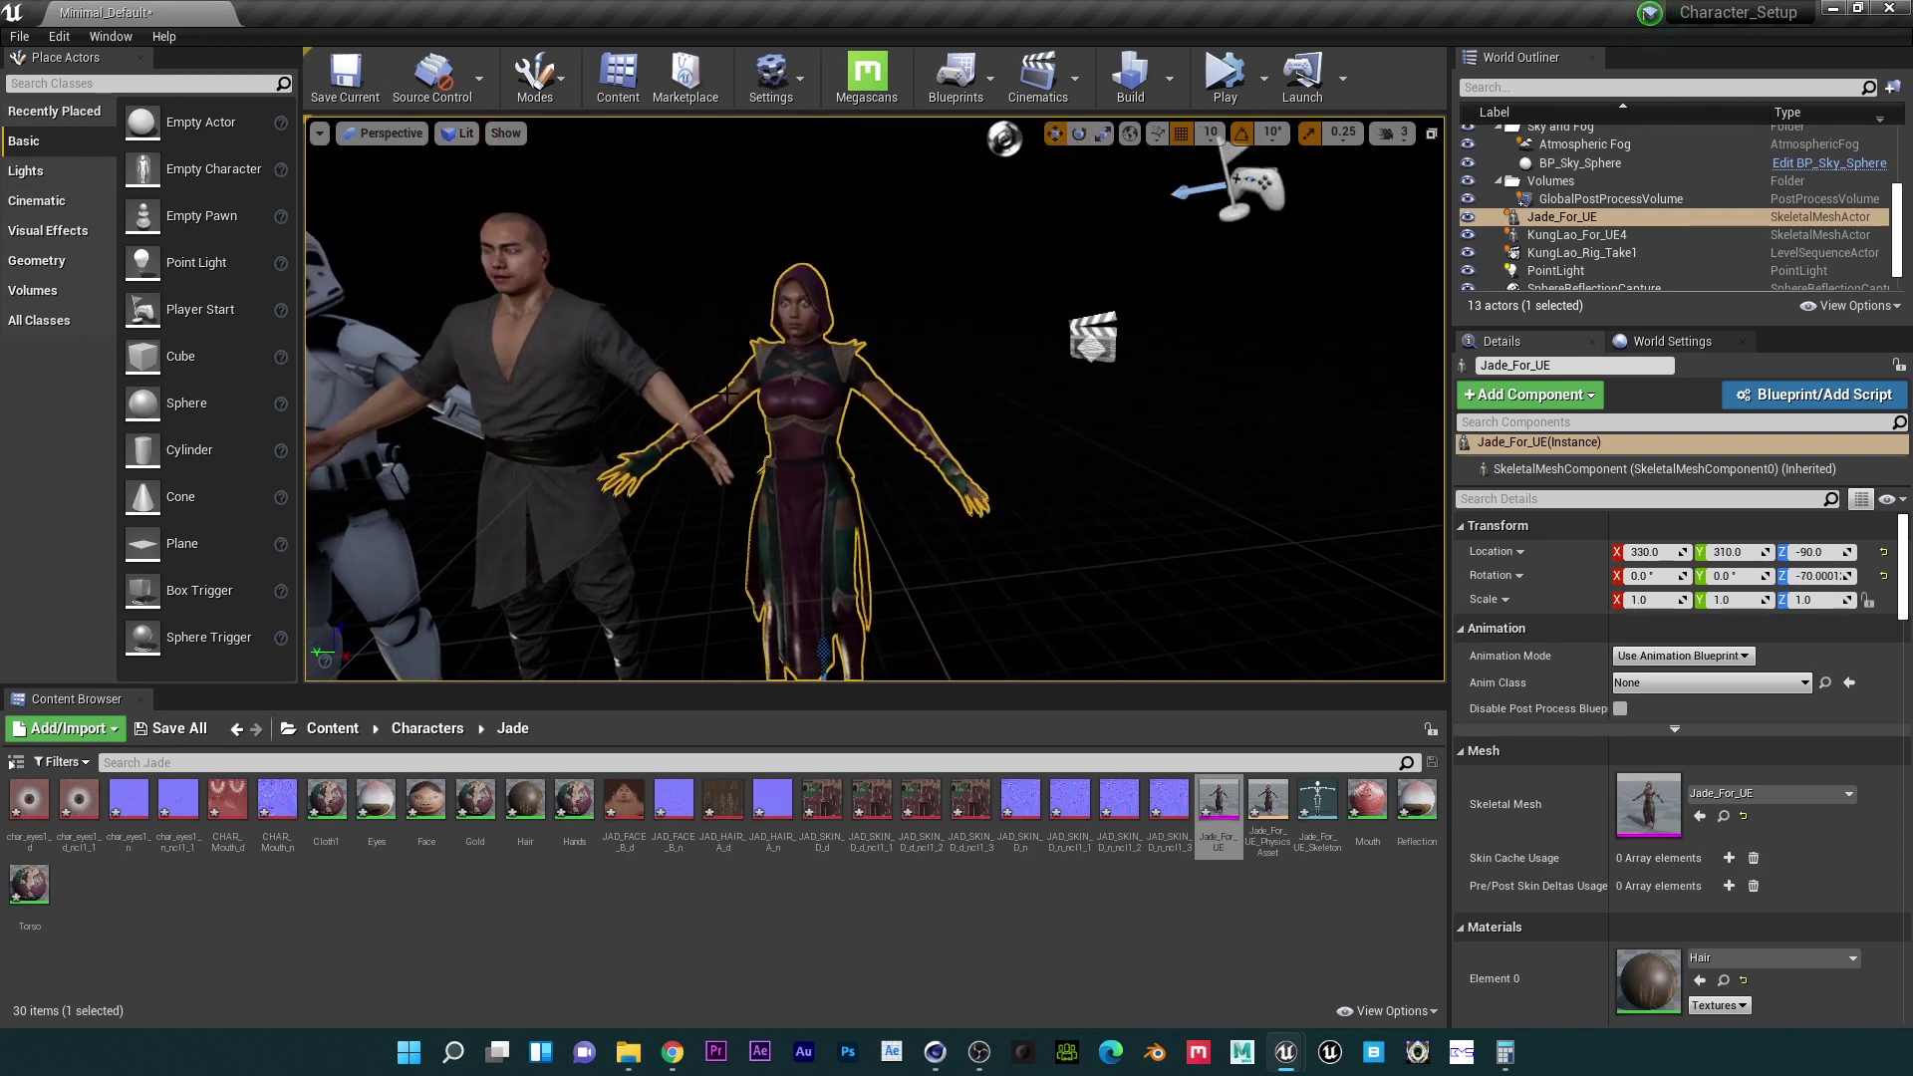
{"action": "left_click_drag", "start_coordinate": [823, 643], "coordinate": [815, 595]}
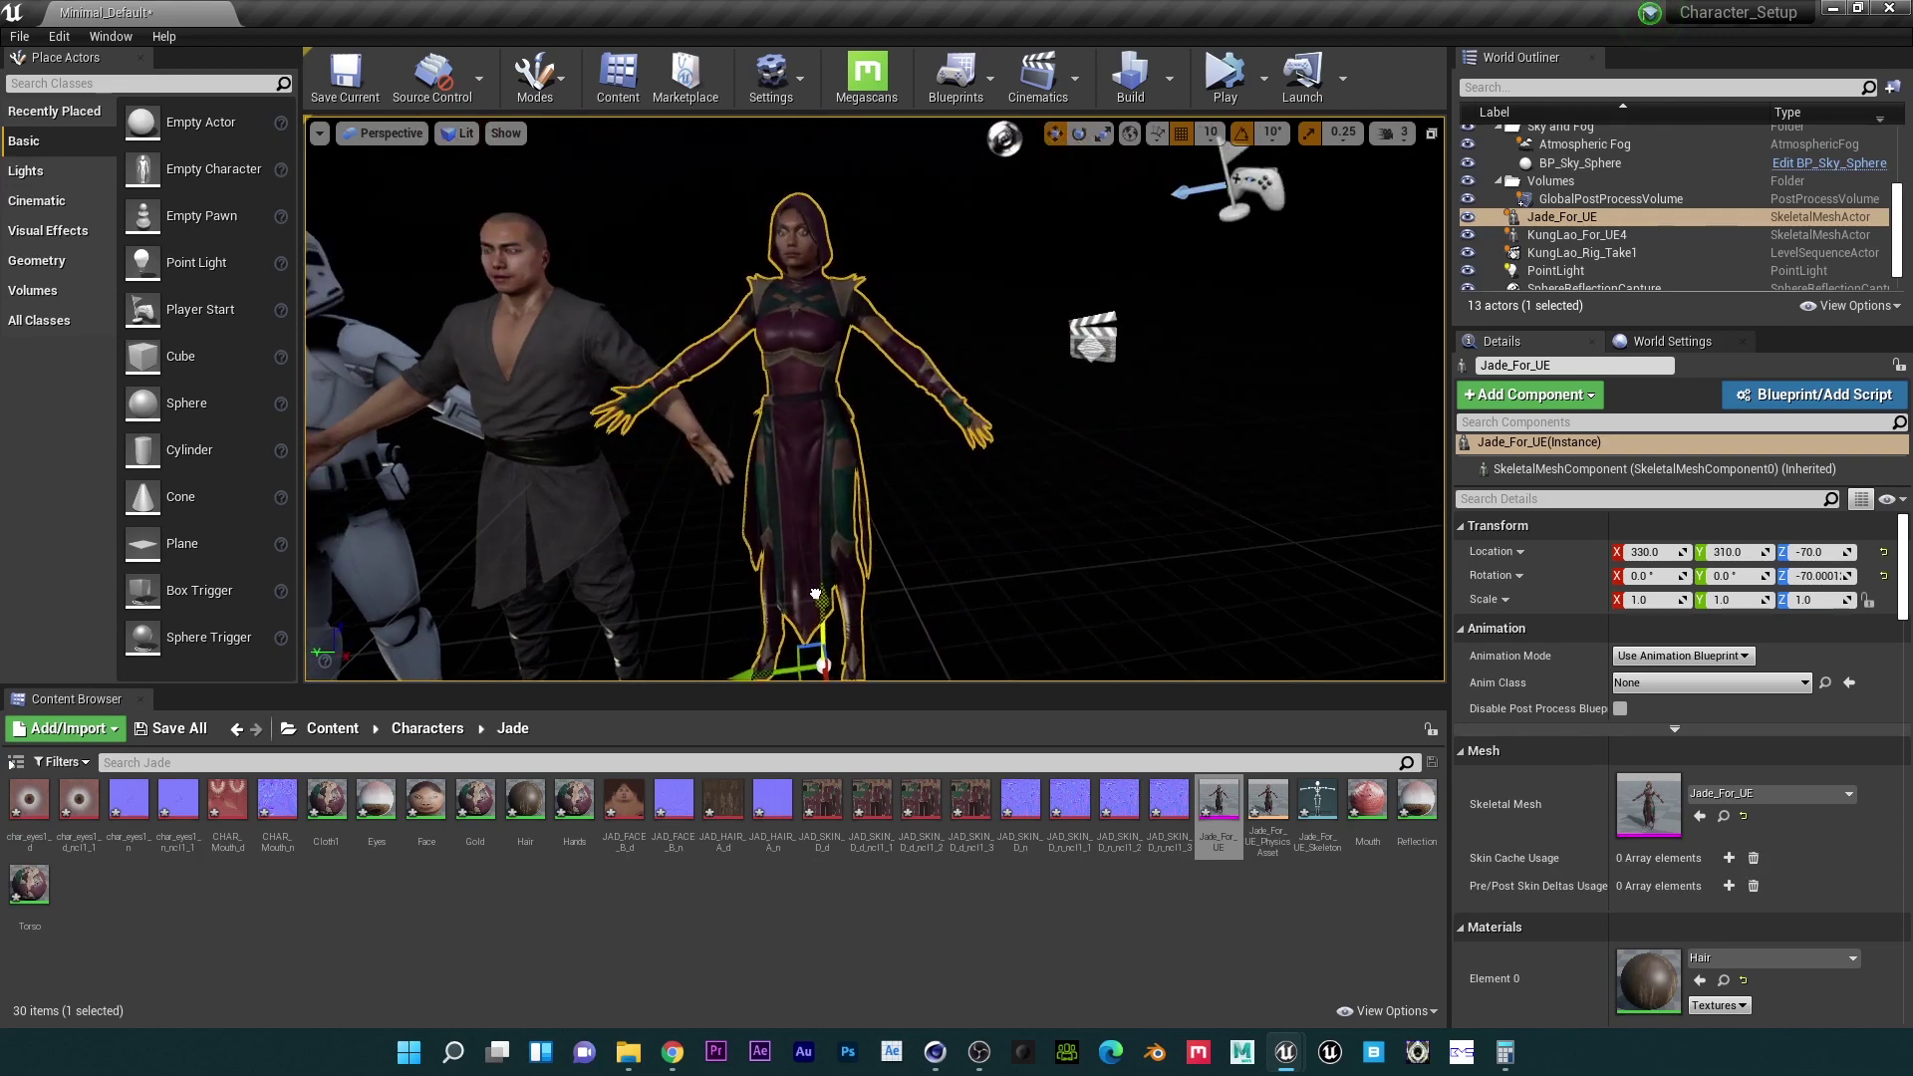
Step: Examine Jade's face and eye materials up close in the level viewport
{"action": "right_click_drag", "start_coordinate": [754, 488], "coordinate": [803, 349]}
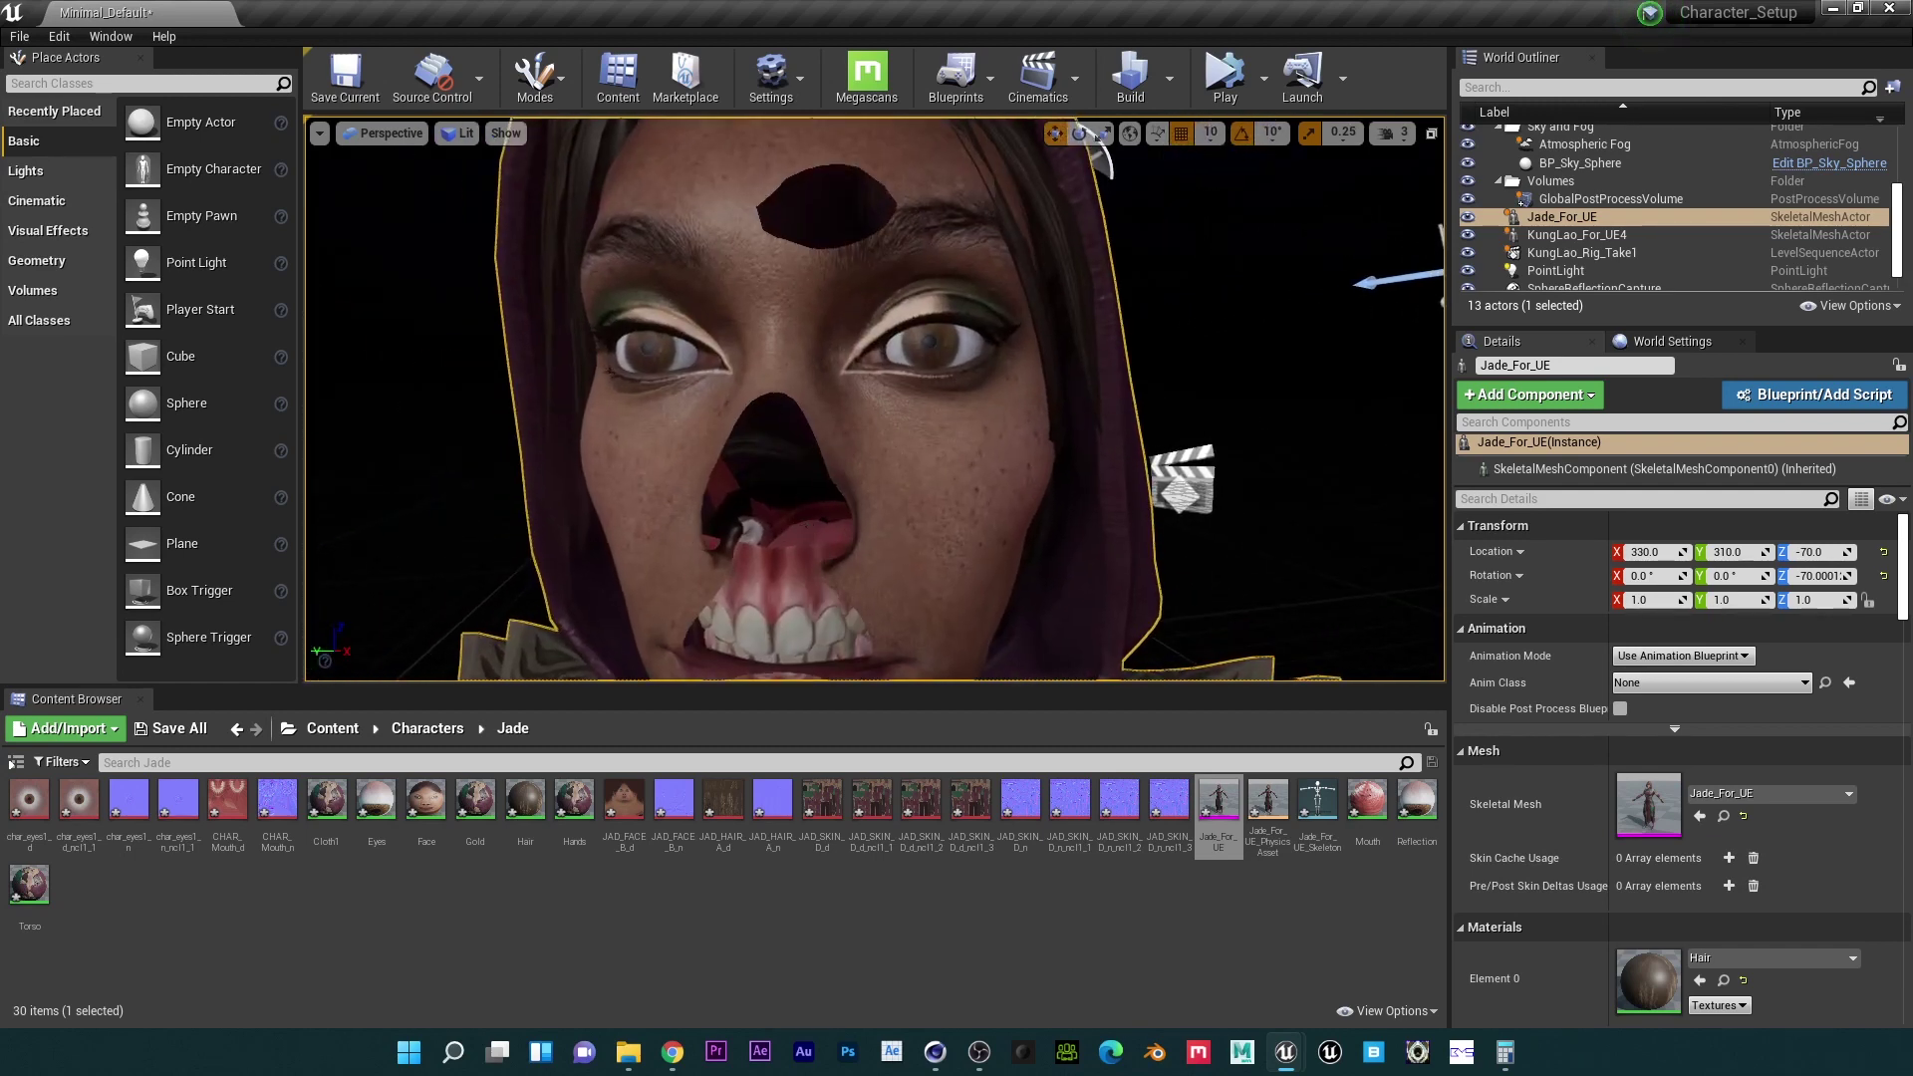
{"action": "scroll", "coordinate": [823, 485], "scroll_direction": "down", "scroll_amount": 8}
{"action": "scroll", "coordinate": [823, 485], "scroll_direction": "up", "scroll_amount": 4}
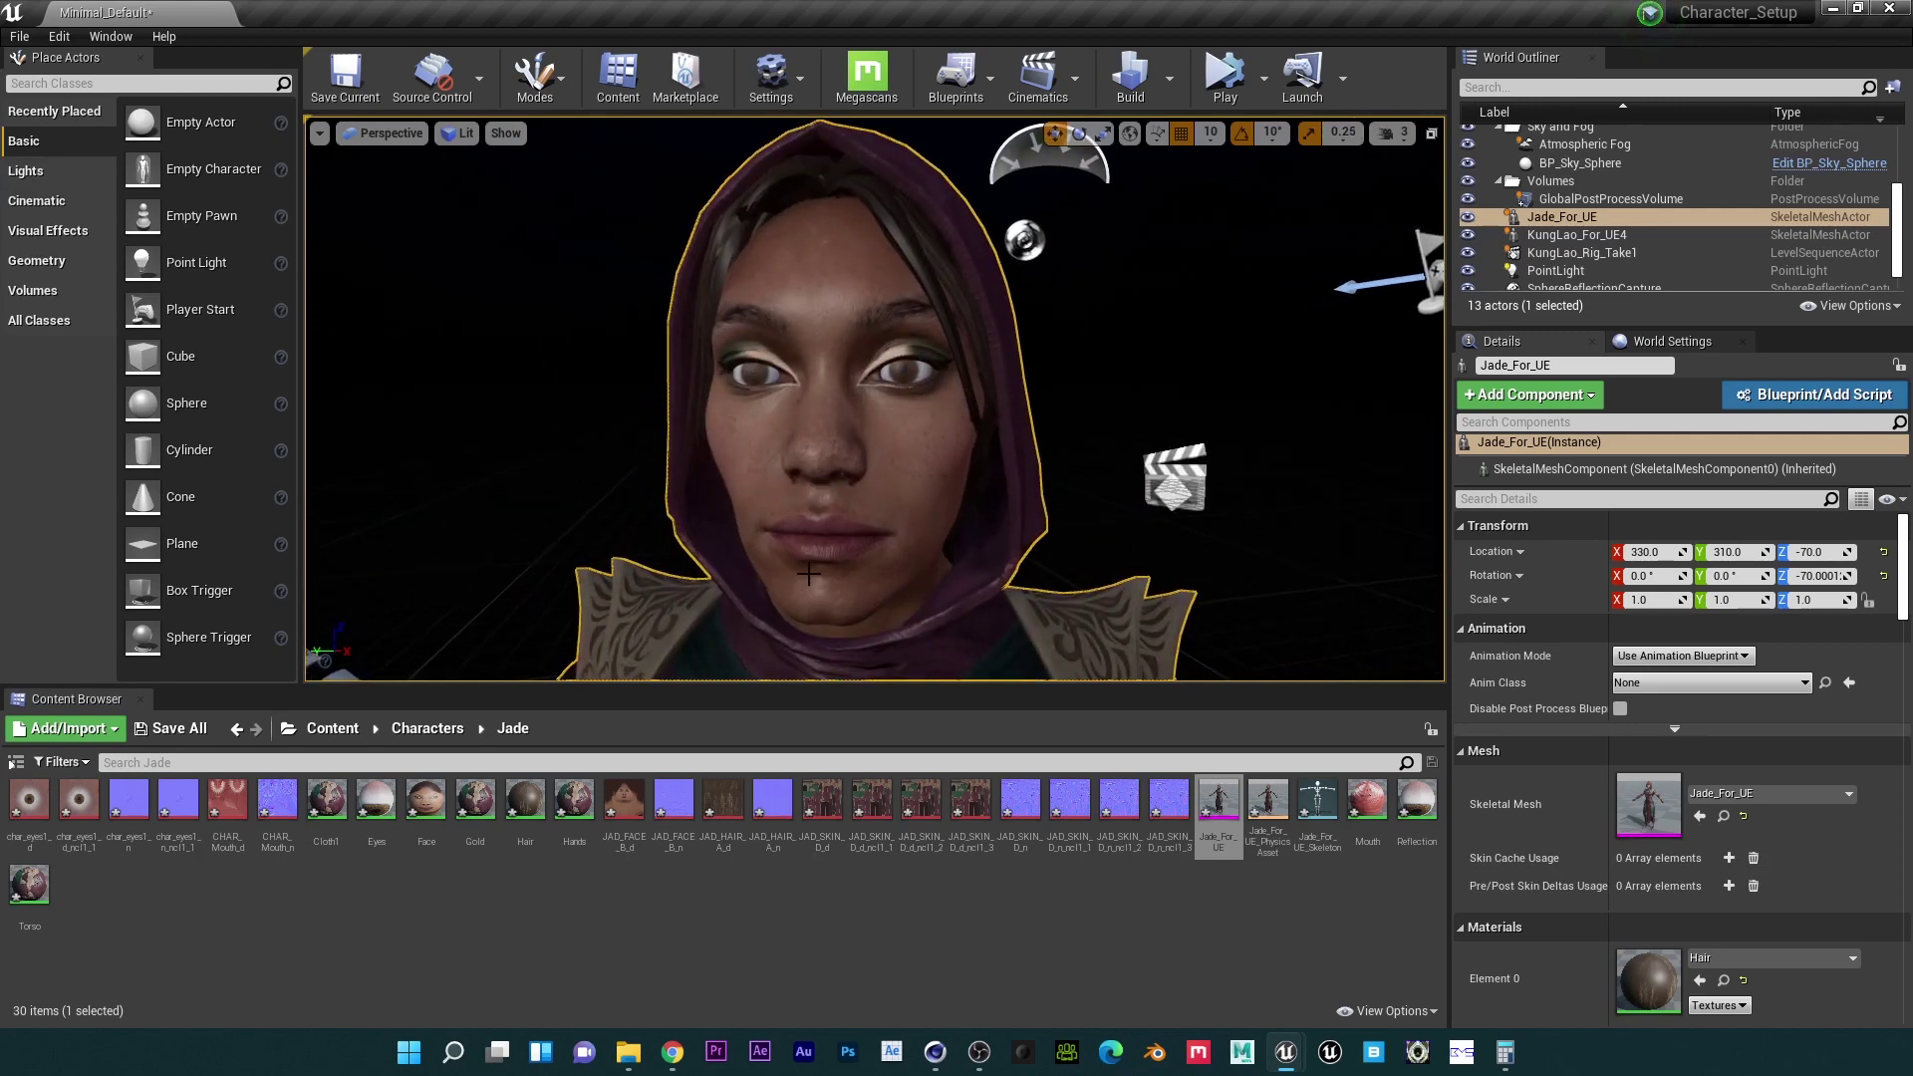
{"action": "scroll", "coordinate": [823, 485], "scroll_direction": "up", "scroll_amount": 5}
{"action": "scroll", "coordinate": [807, 594], "scroll_direction": "down", "scroll_amount": 3}
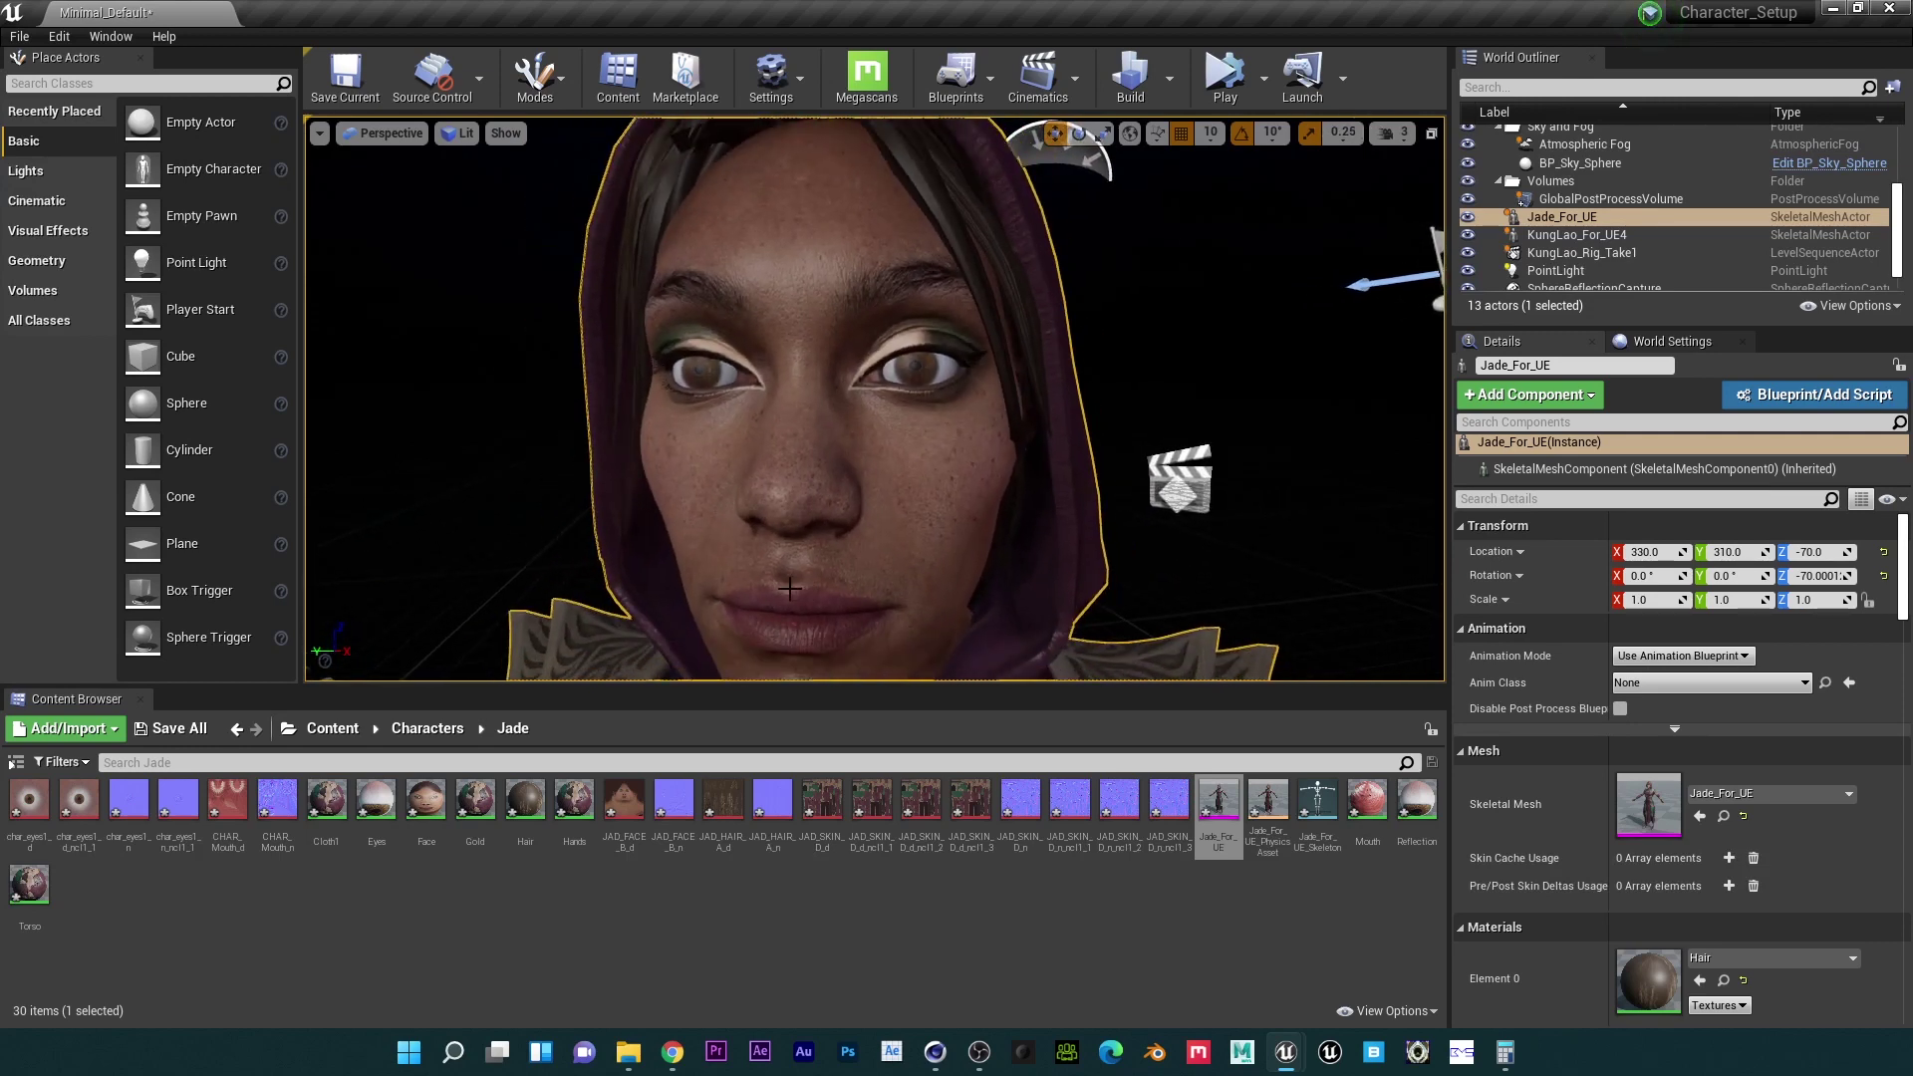
Step: Save all modified assets and open the Jade_For_UE skeletal mesh for a closer look
{"action": "left_click", "coordinate": [171, 728]}
{"action": "left_click", "coordinate": [1134, 707]}
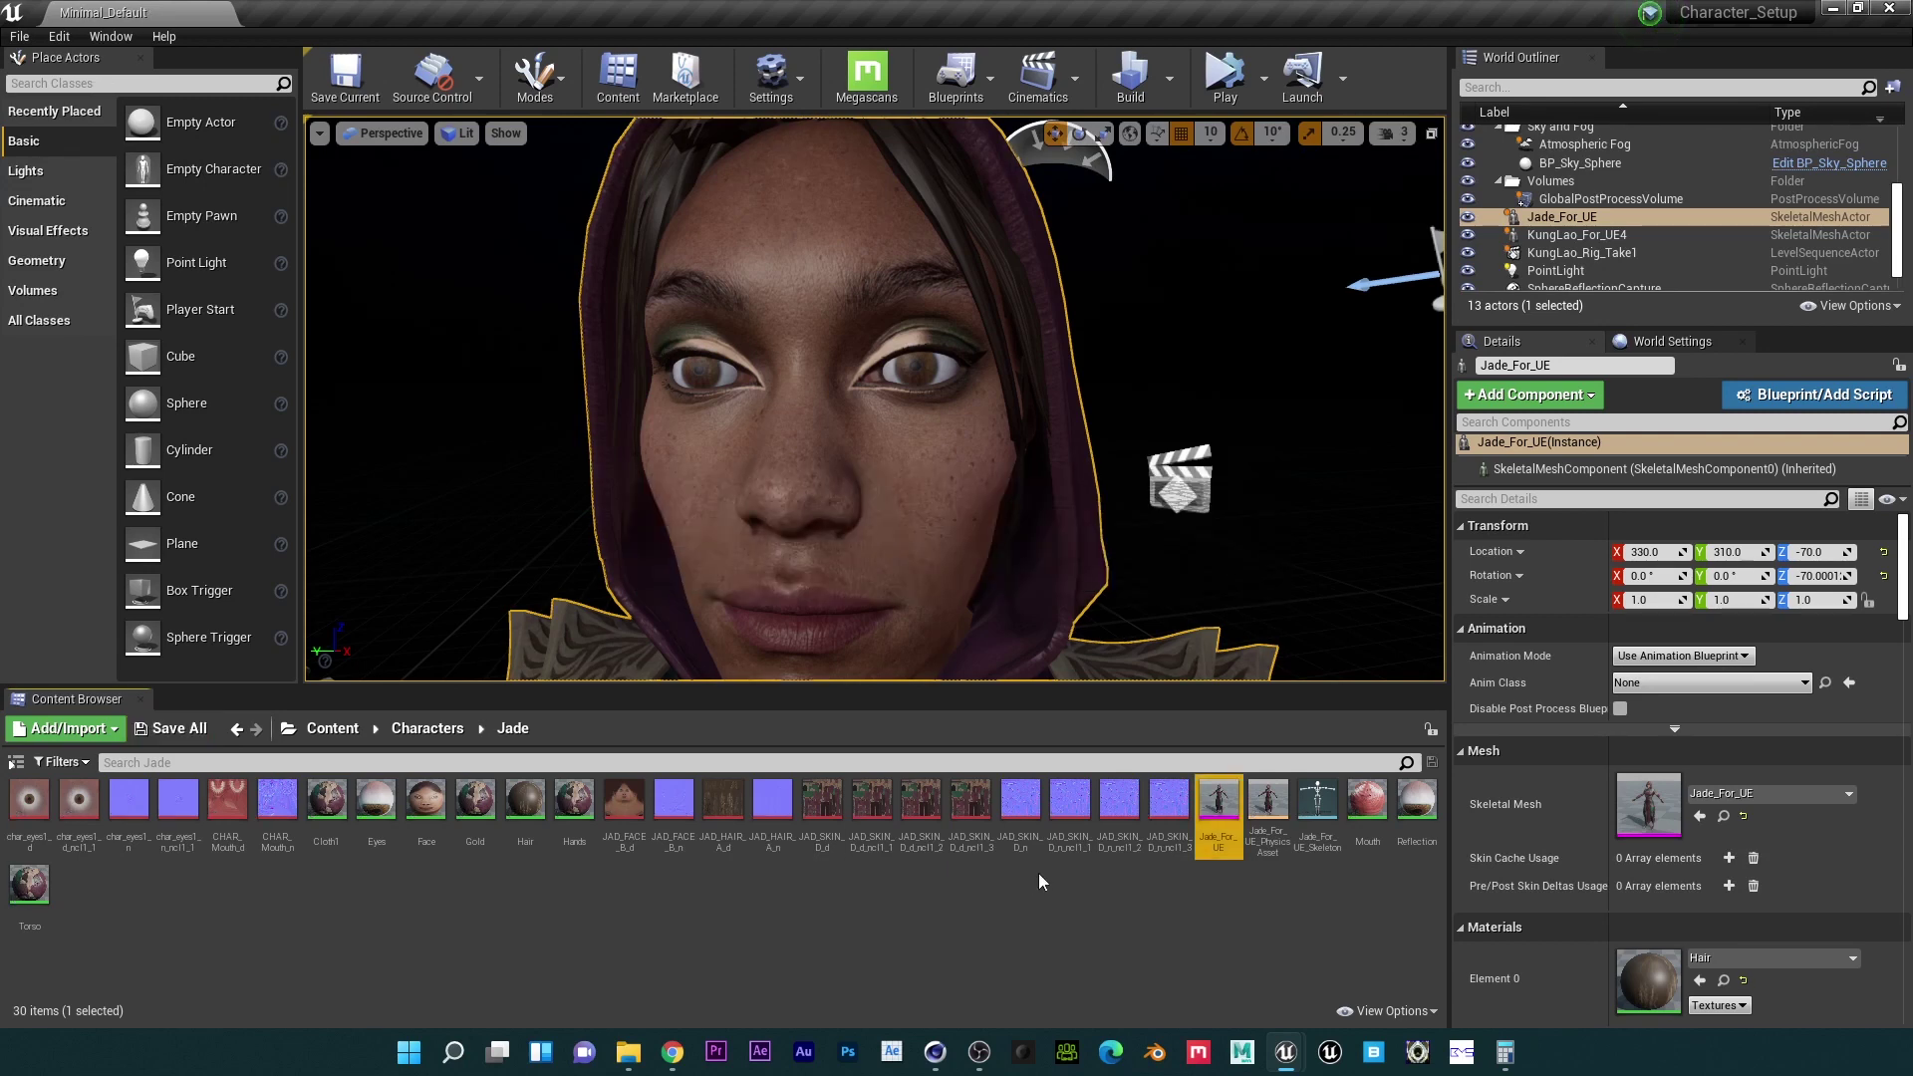
{"action": "double_click", "coordinate": [1229, 802]}
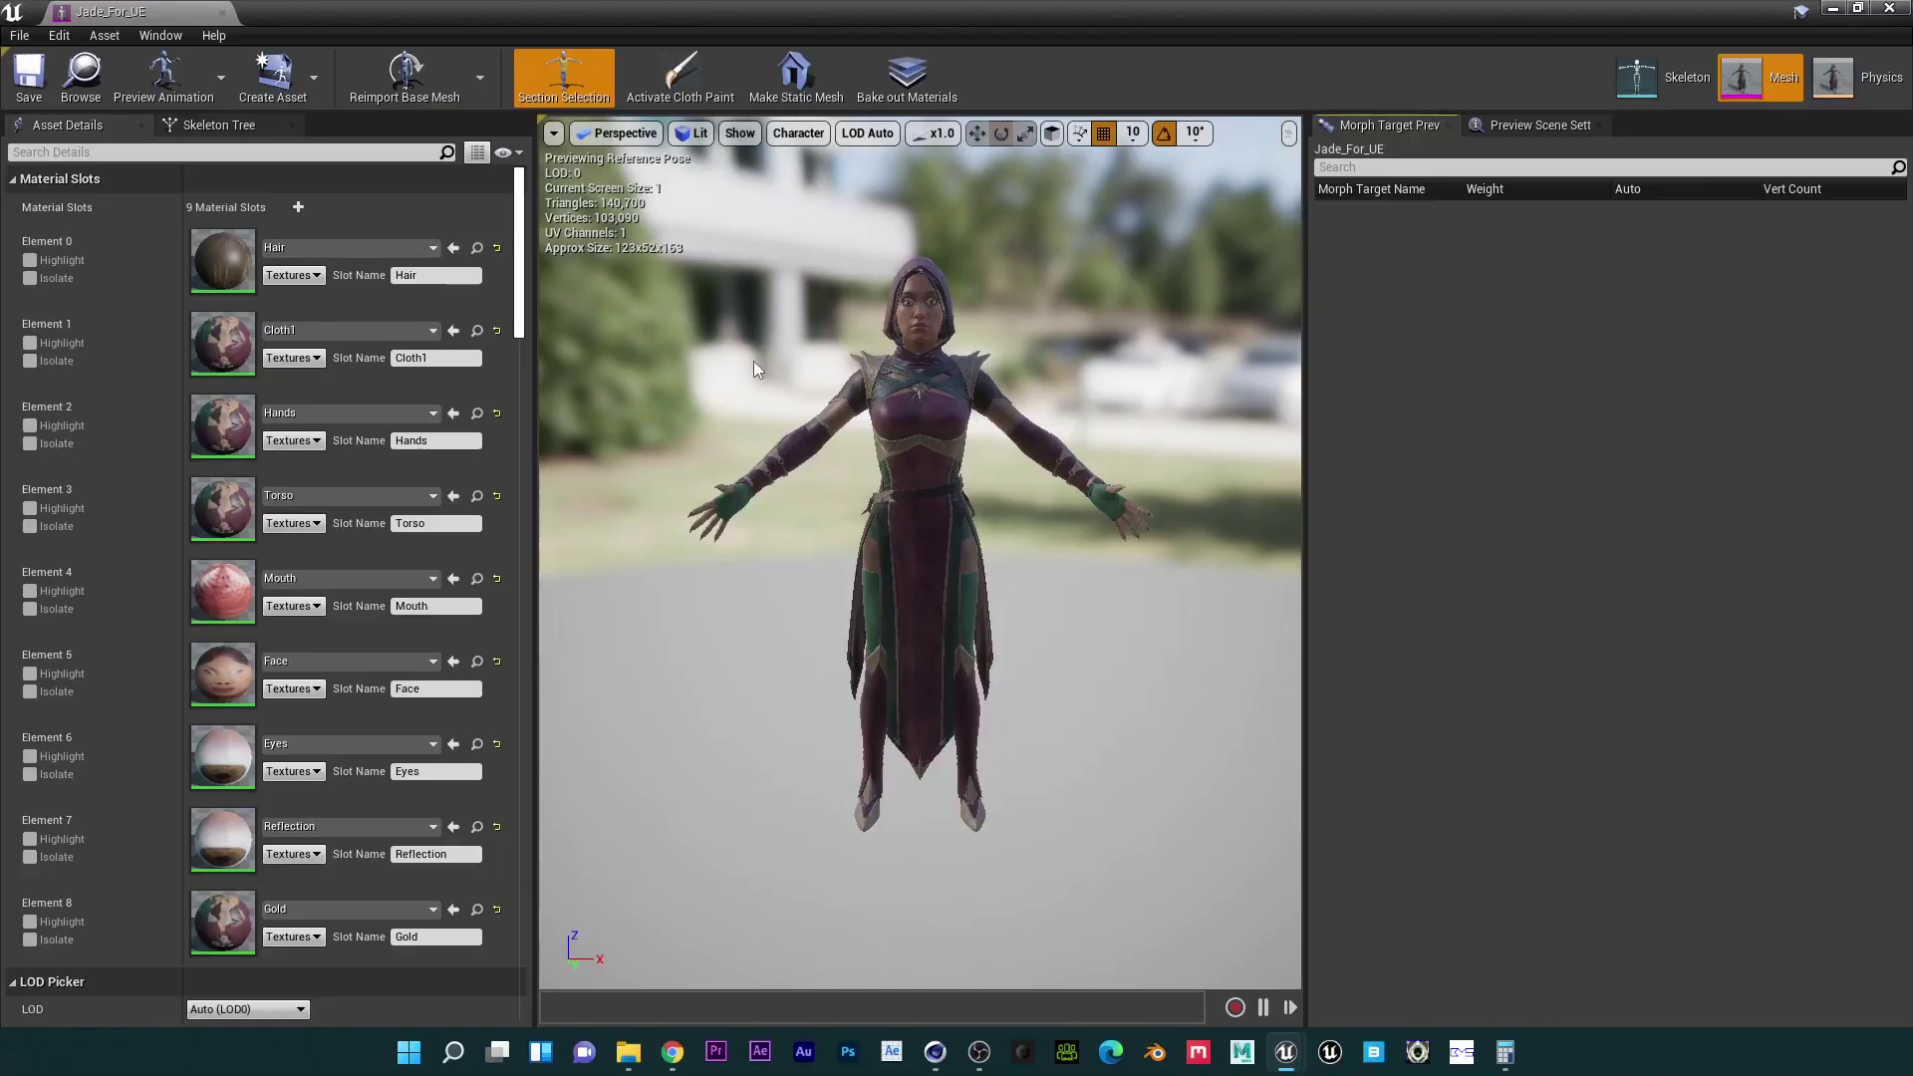
{"action": "scroll", "coordinate": [1170, 409], "scroll_direction": "up", "scroll_amount": 5}
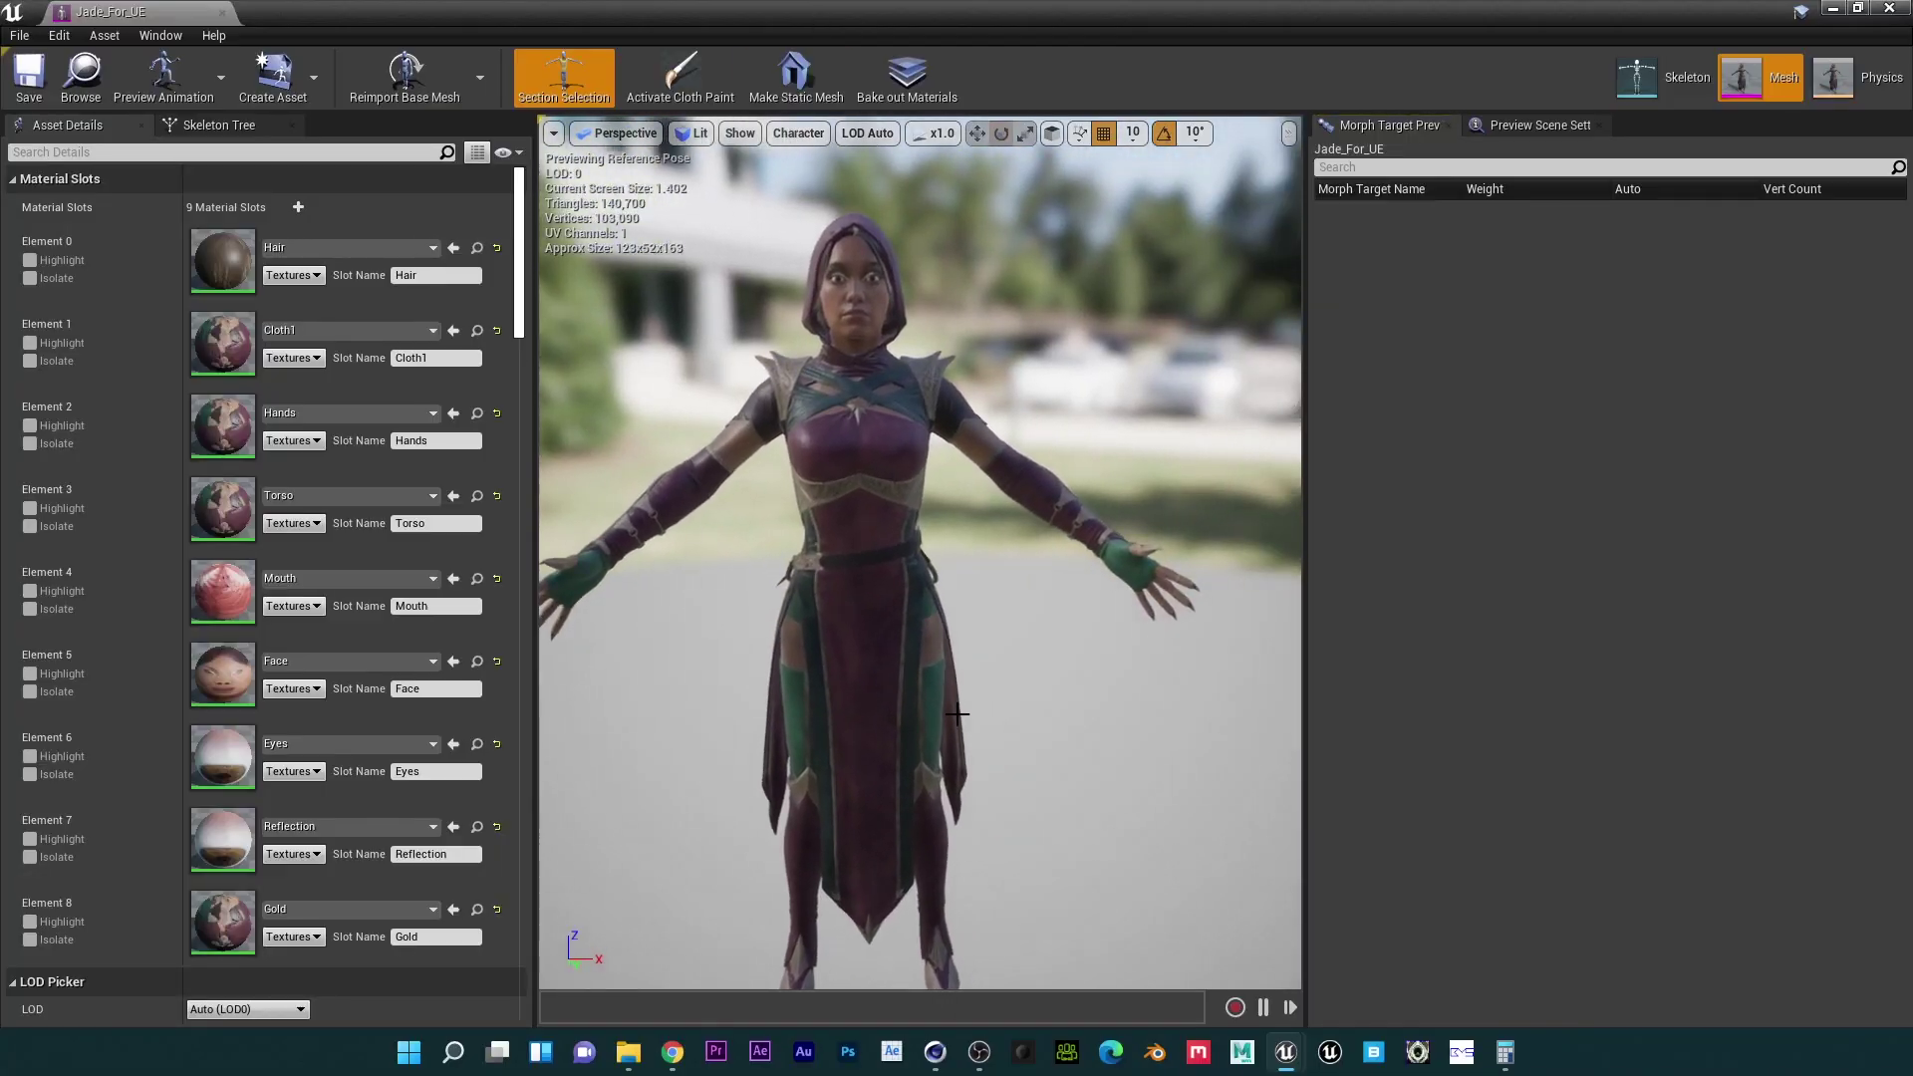
Step: Examine Jade's skeleton and its mixamorig bone hierarchy alongside the preview of the character
{"action": "left_click", "coordinate": [1682, 82]}
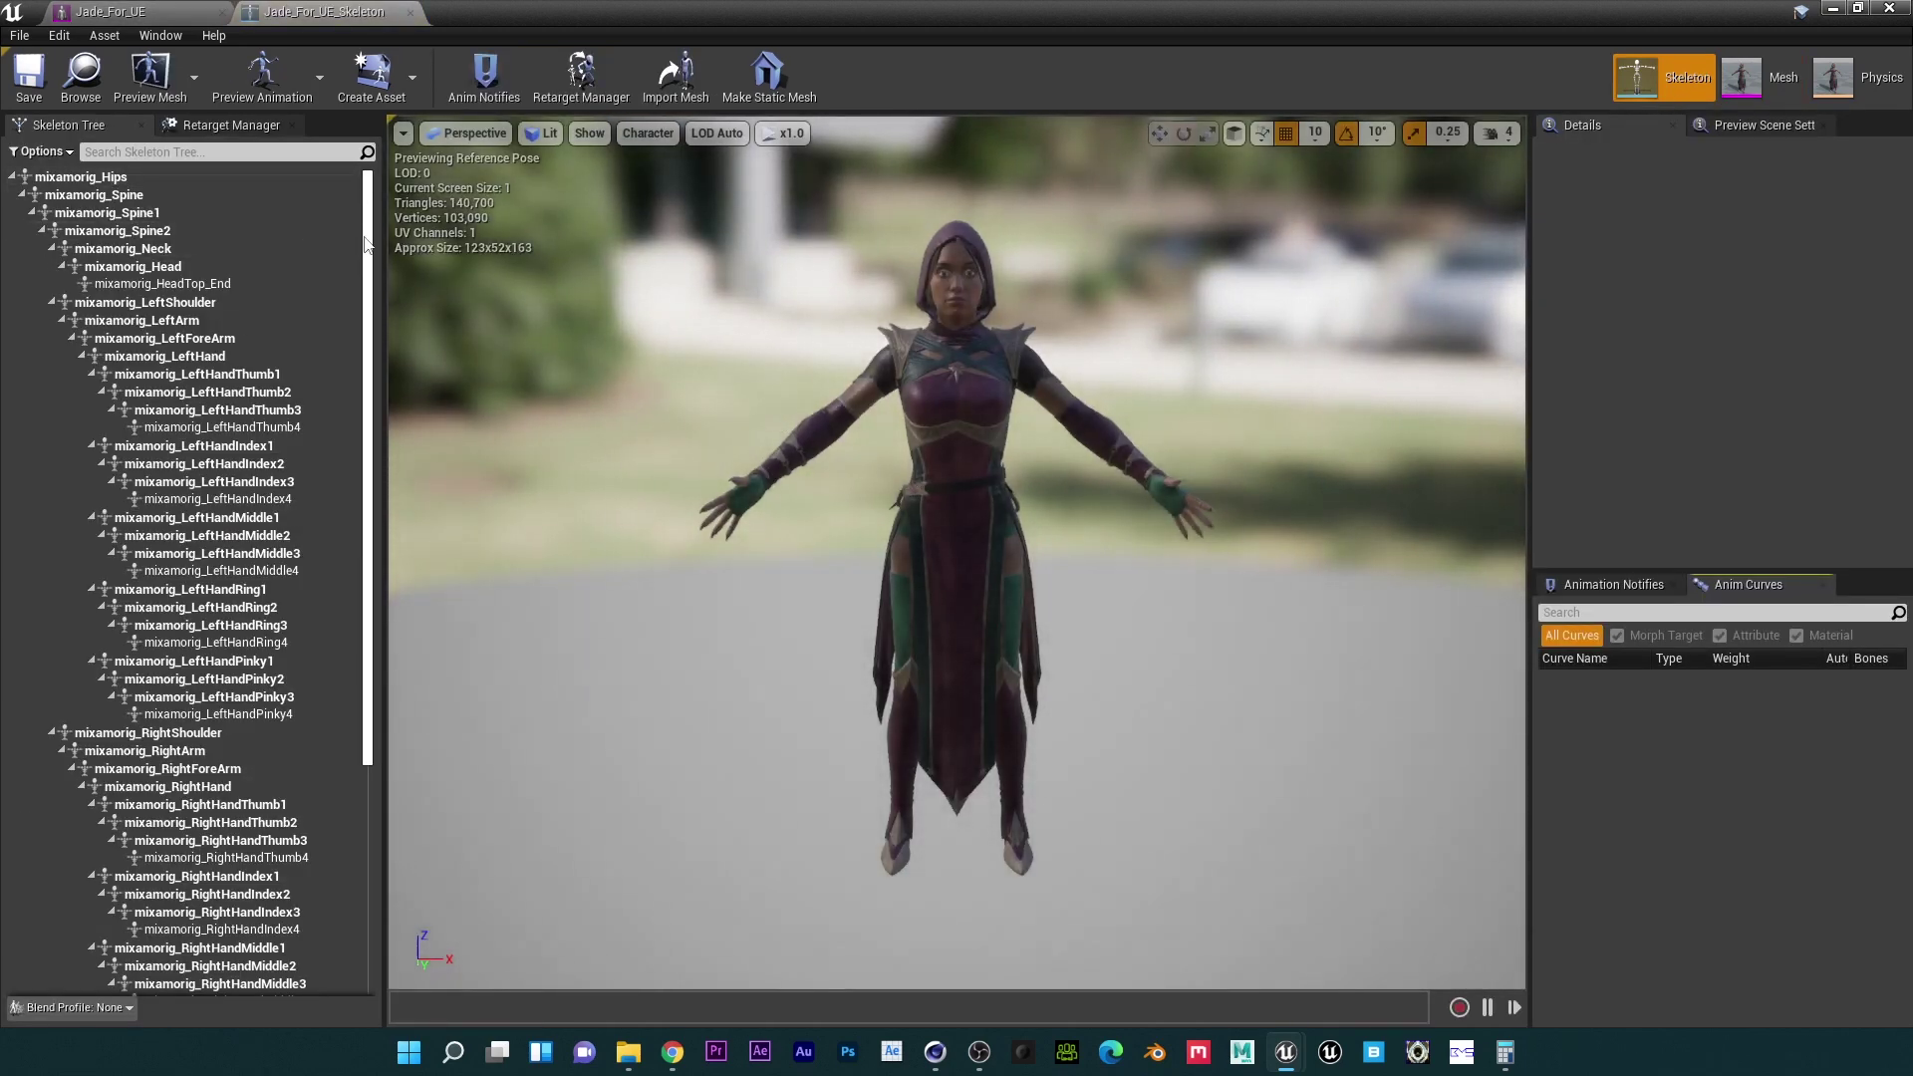
{"action": "scroll", "coordinate": [377, 379], "scroll_direction": "down", "scroll_amount": 3}
{"action": "scroll", "coordinate": [377, 378], "scroll_direction": "down", "scroll_amount": 3}
{"action": "scroll", "coordinate": [379, 463], "scroll_direction": "up", "scroll_amount": 6}
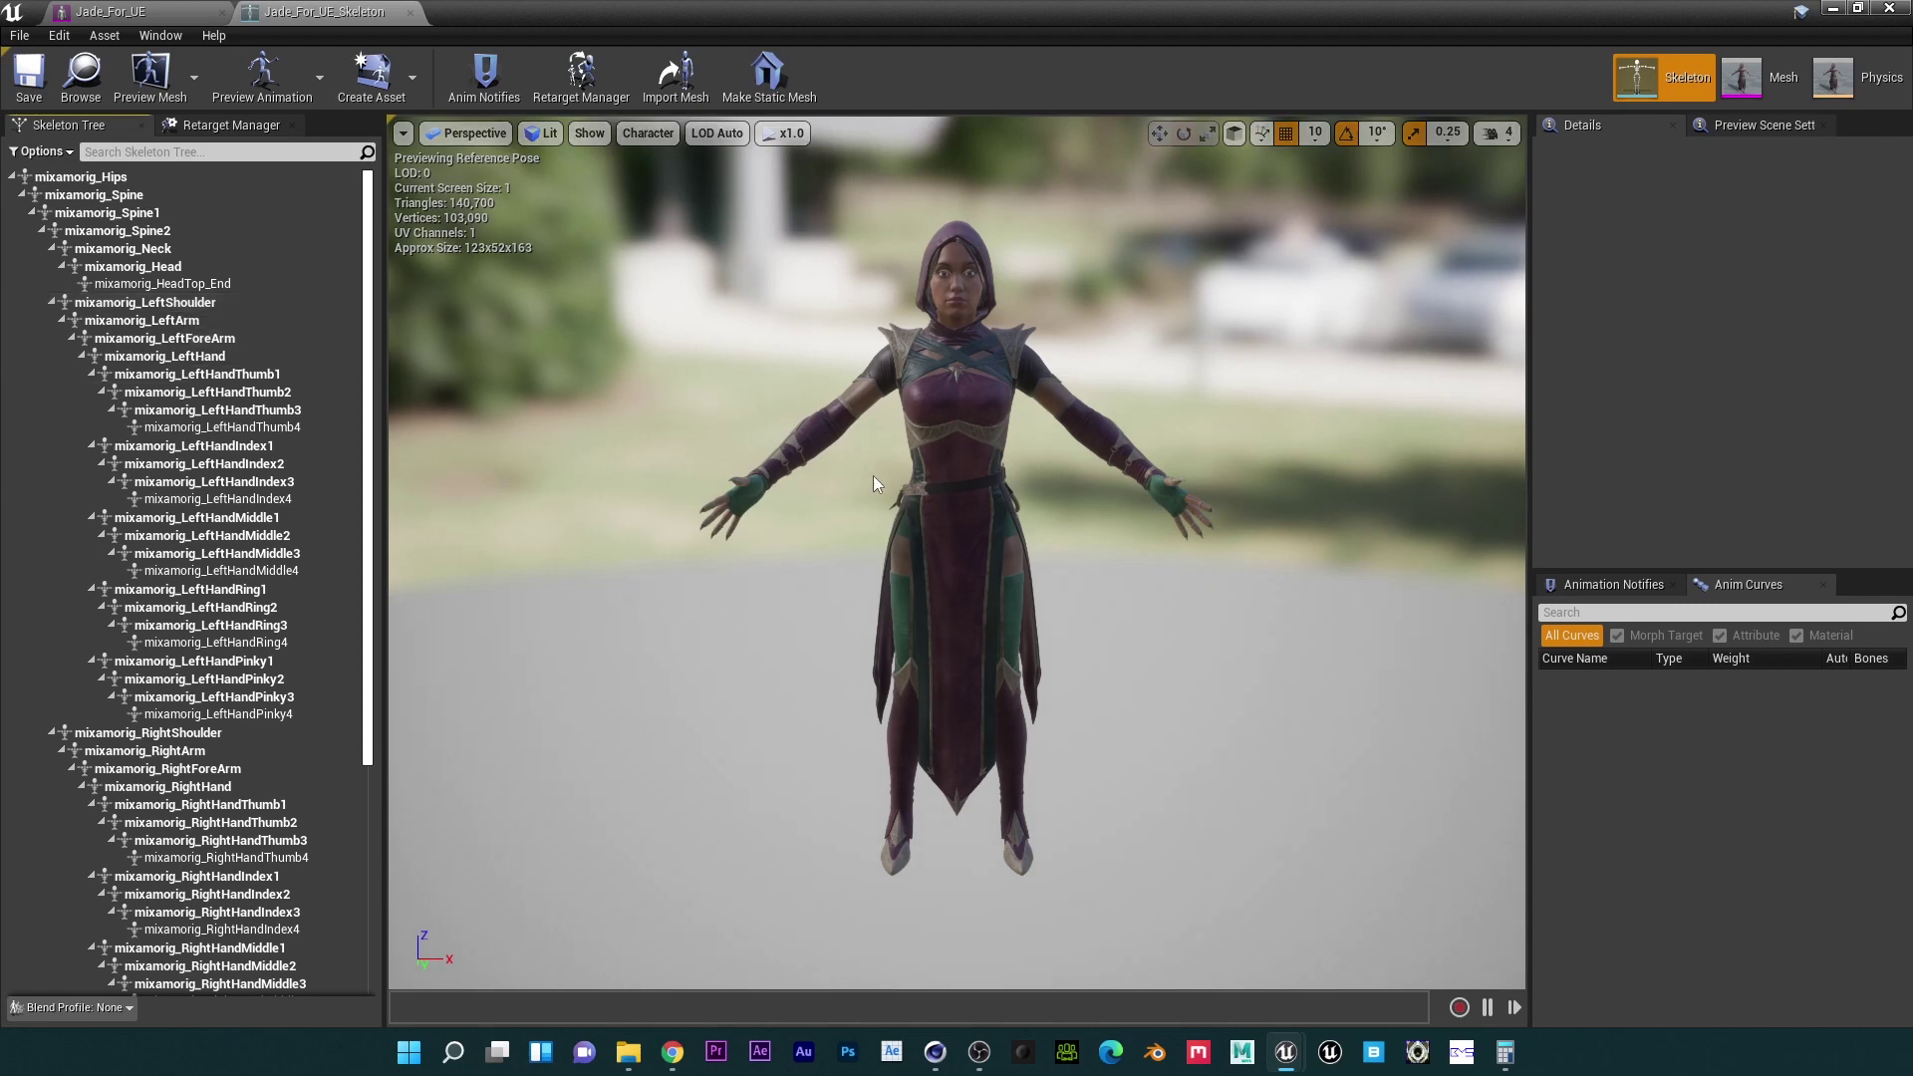
{"action": "scroll", "coordinate": [947, 519], "scroll_direction": "up", "scroll_amount": 2}
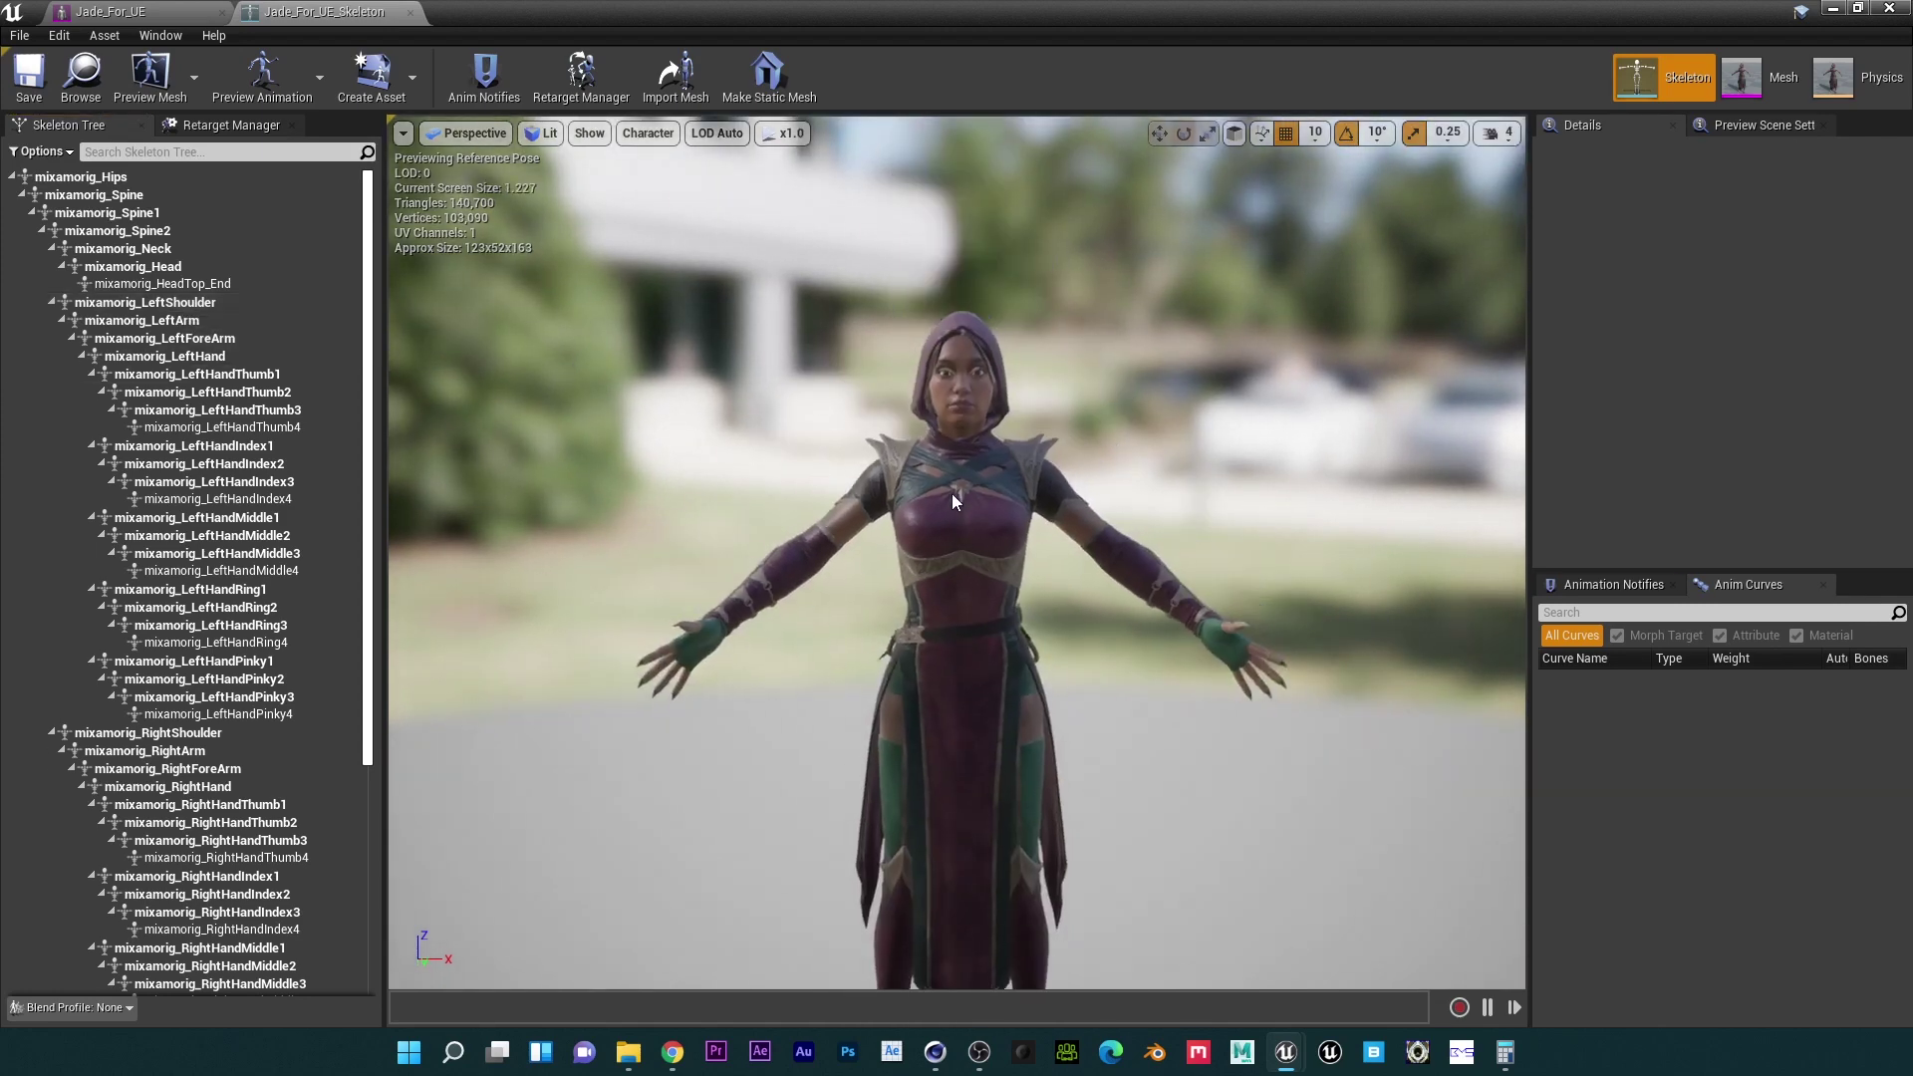
{"action": "middle_click_drag", "start_coordinate": [942, 584], "coordinate": [963, 489]}
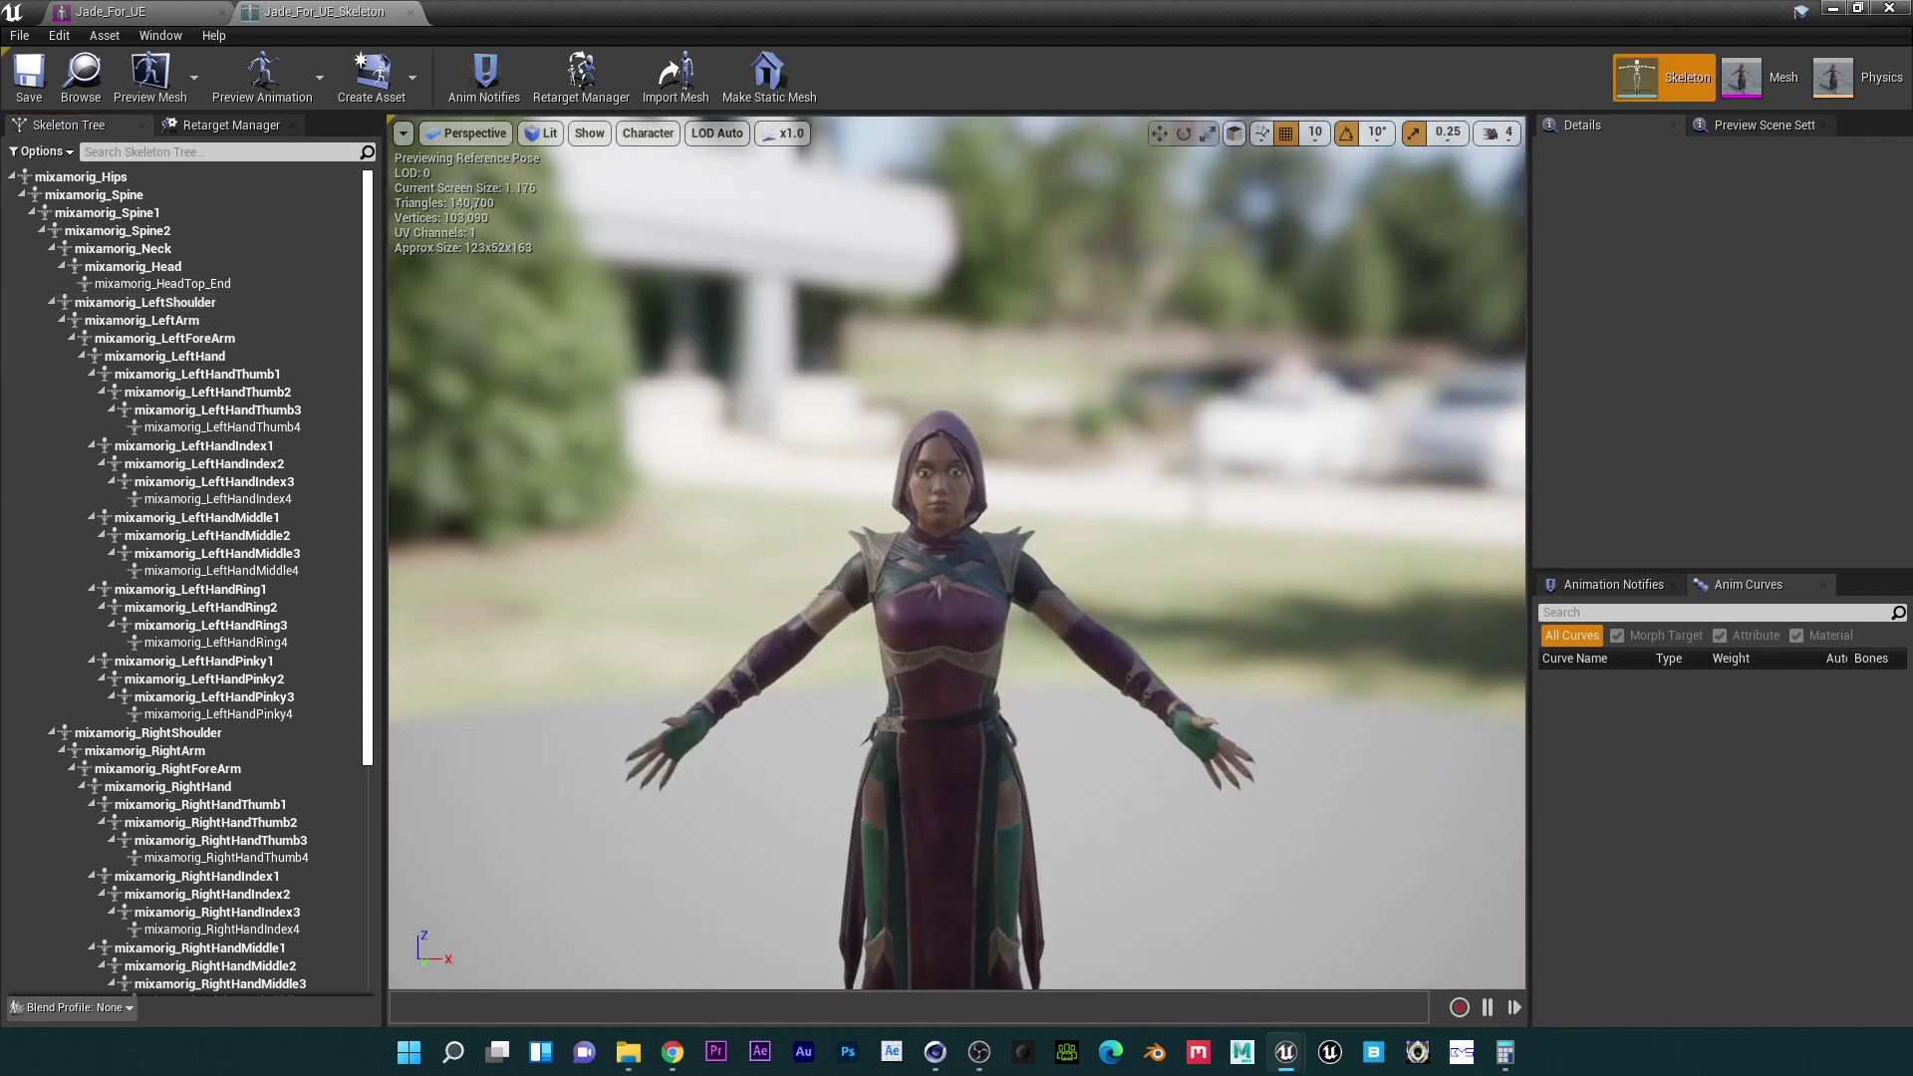
Step: Test-rotate bones of Jade's left shoulder, arm and index finger in the skeleton preview, and close the asset editor
{"action": "left_click", "coordinate": [153, 304]}
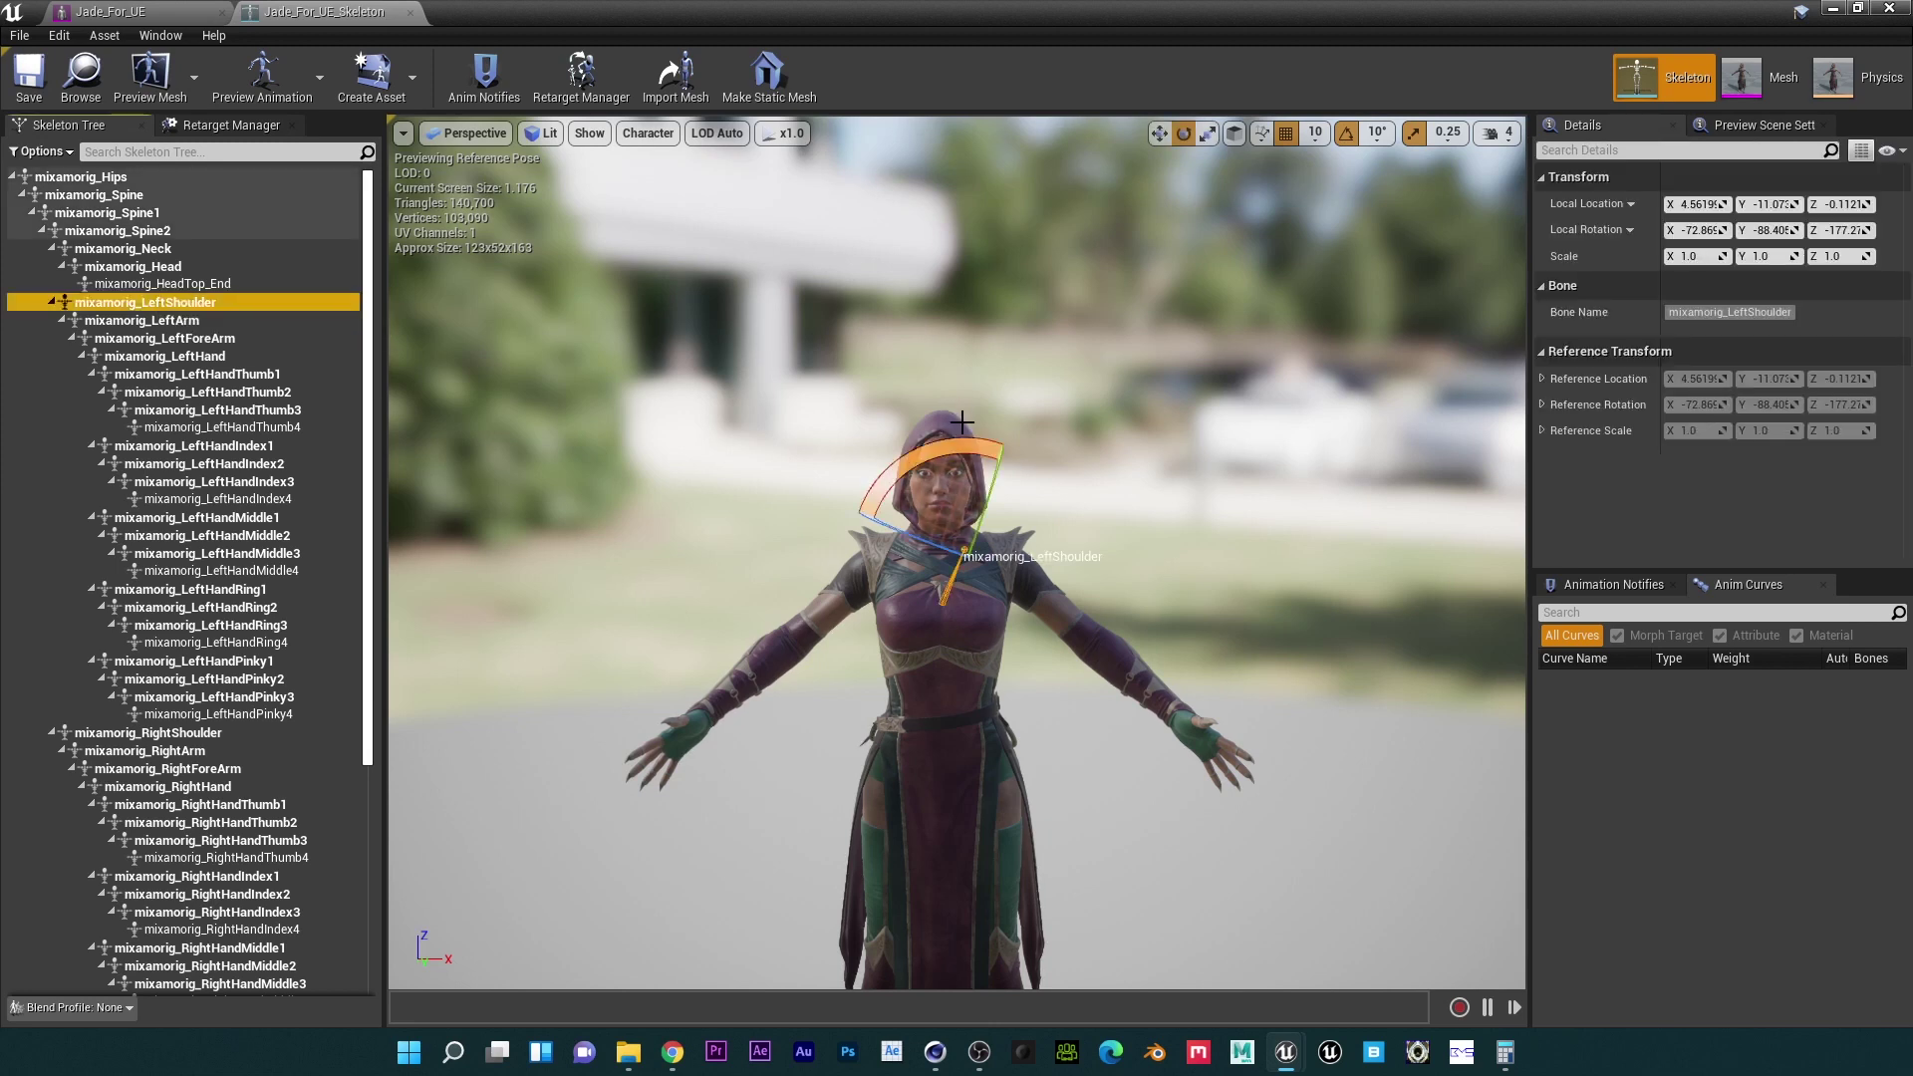
{"action": "mouse_move", "coordinate": [937, 458]}
{"action": "left_mouse_down"}
{"action": "mouse_move", "coordinate": [956, 478]}
{"action": "mouse_move", "coordinate": [911, 461]}
{"action": "mouse_move", "coordinate": [877, 480]}
{"action": "mouse_move", "coordinate": [932, 453]}
{"action": "left_mouse_up"}
{"action": "left_click", "coordinate": [297, 340]}
{"action": "left_click", "coordinate": [261, 484]}
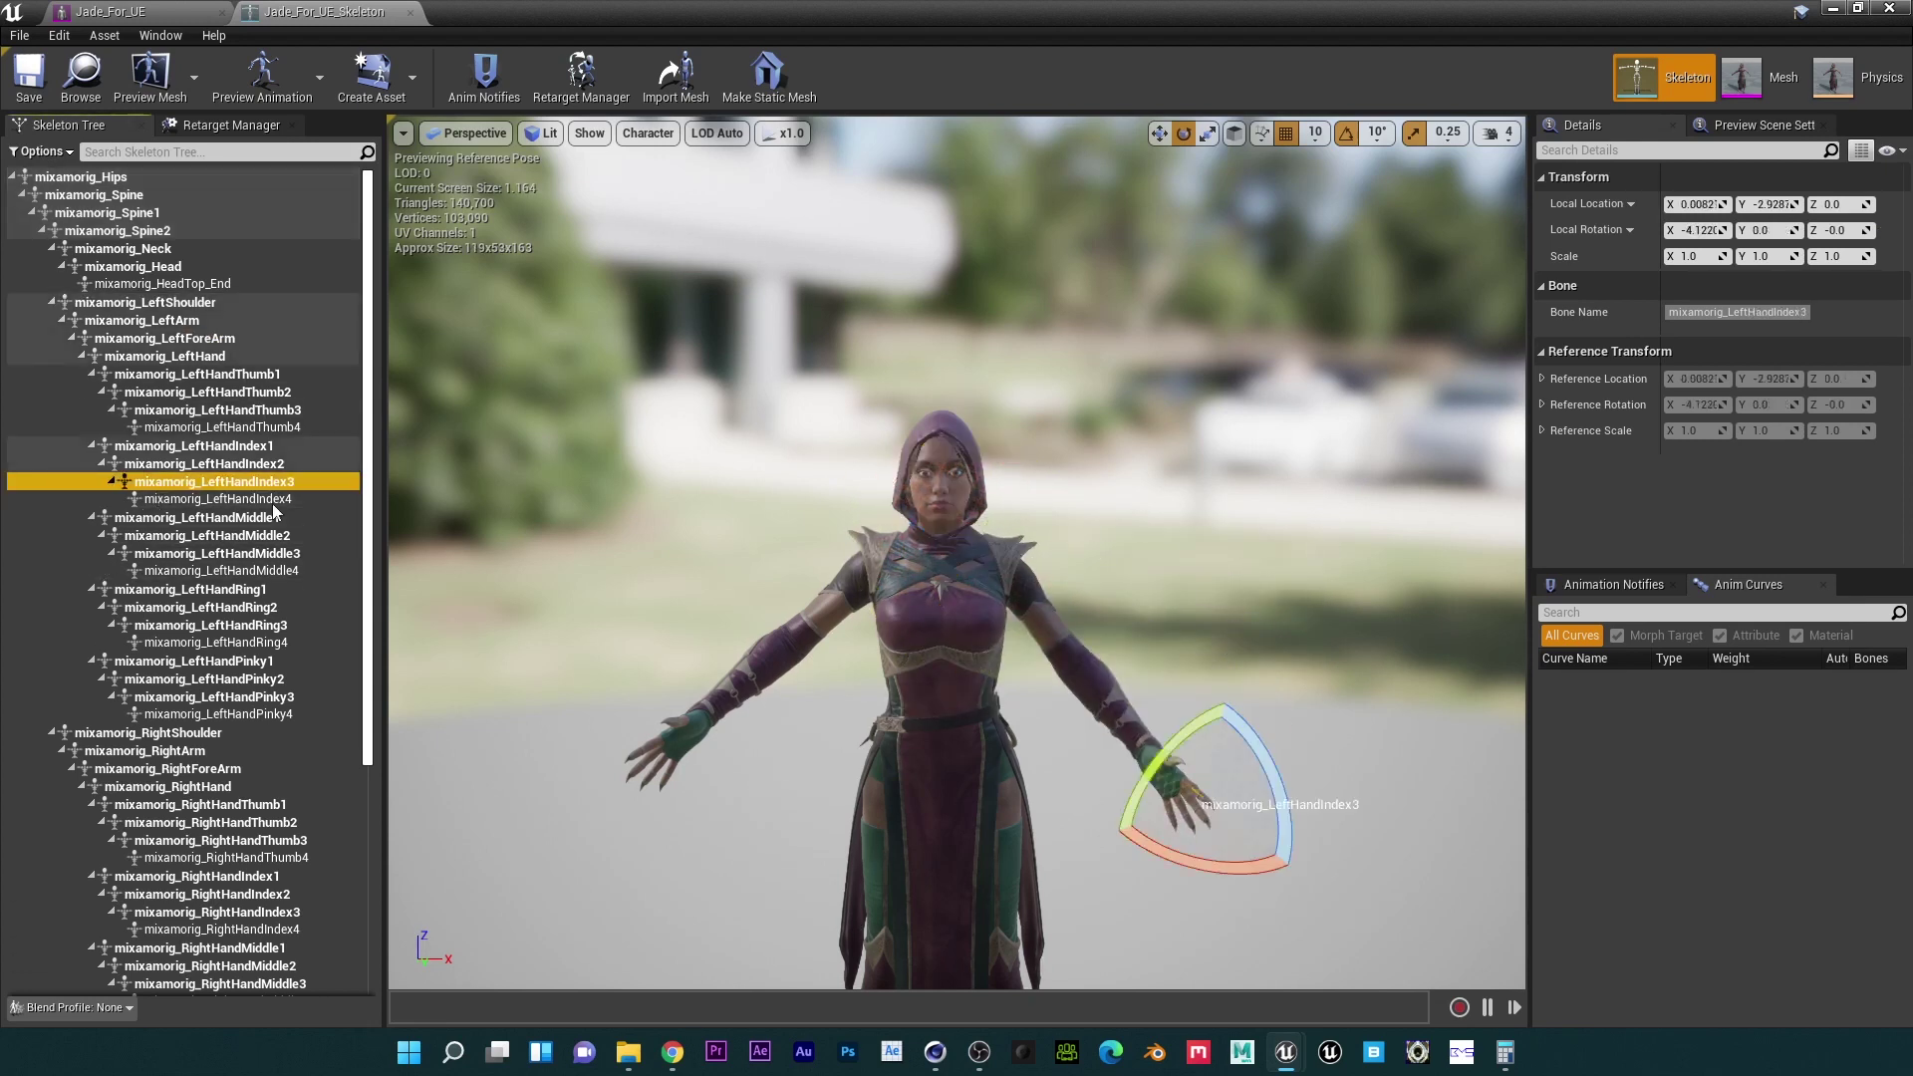
{"action": "left_click_drag", "start_coordinate": [1265, 869], "coordinate": [1096, 847]}
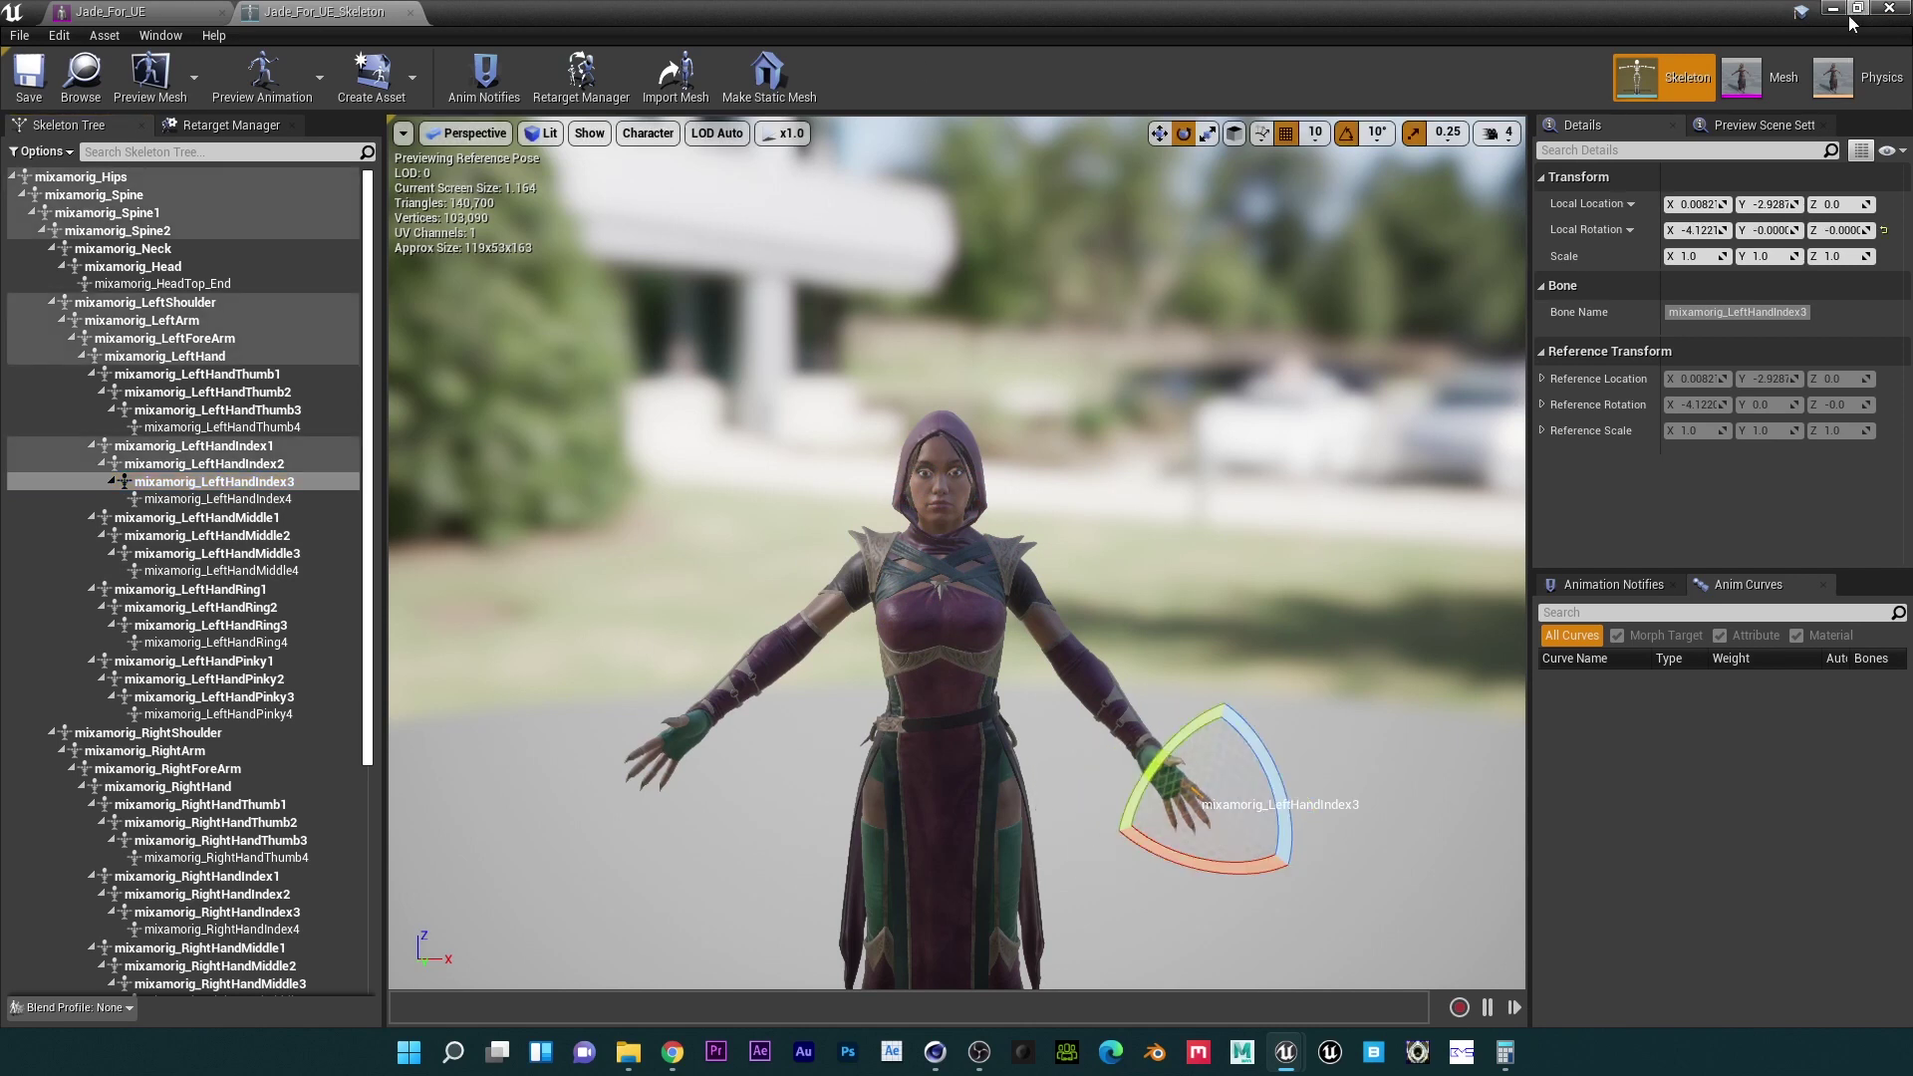
{"action": "left_click", "coordinate": [1890, 10]}
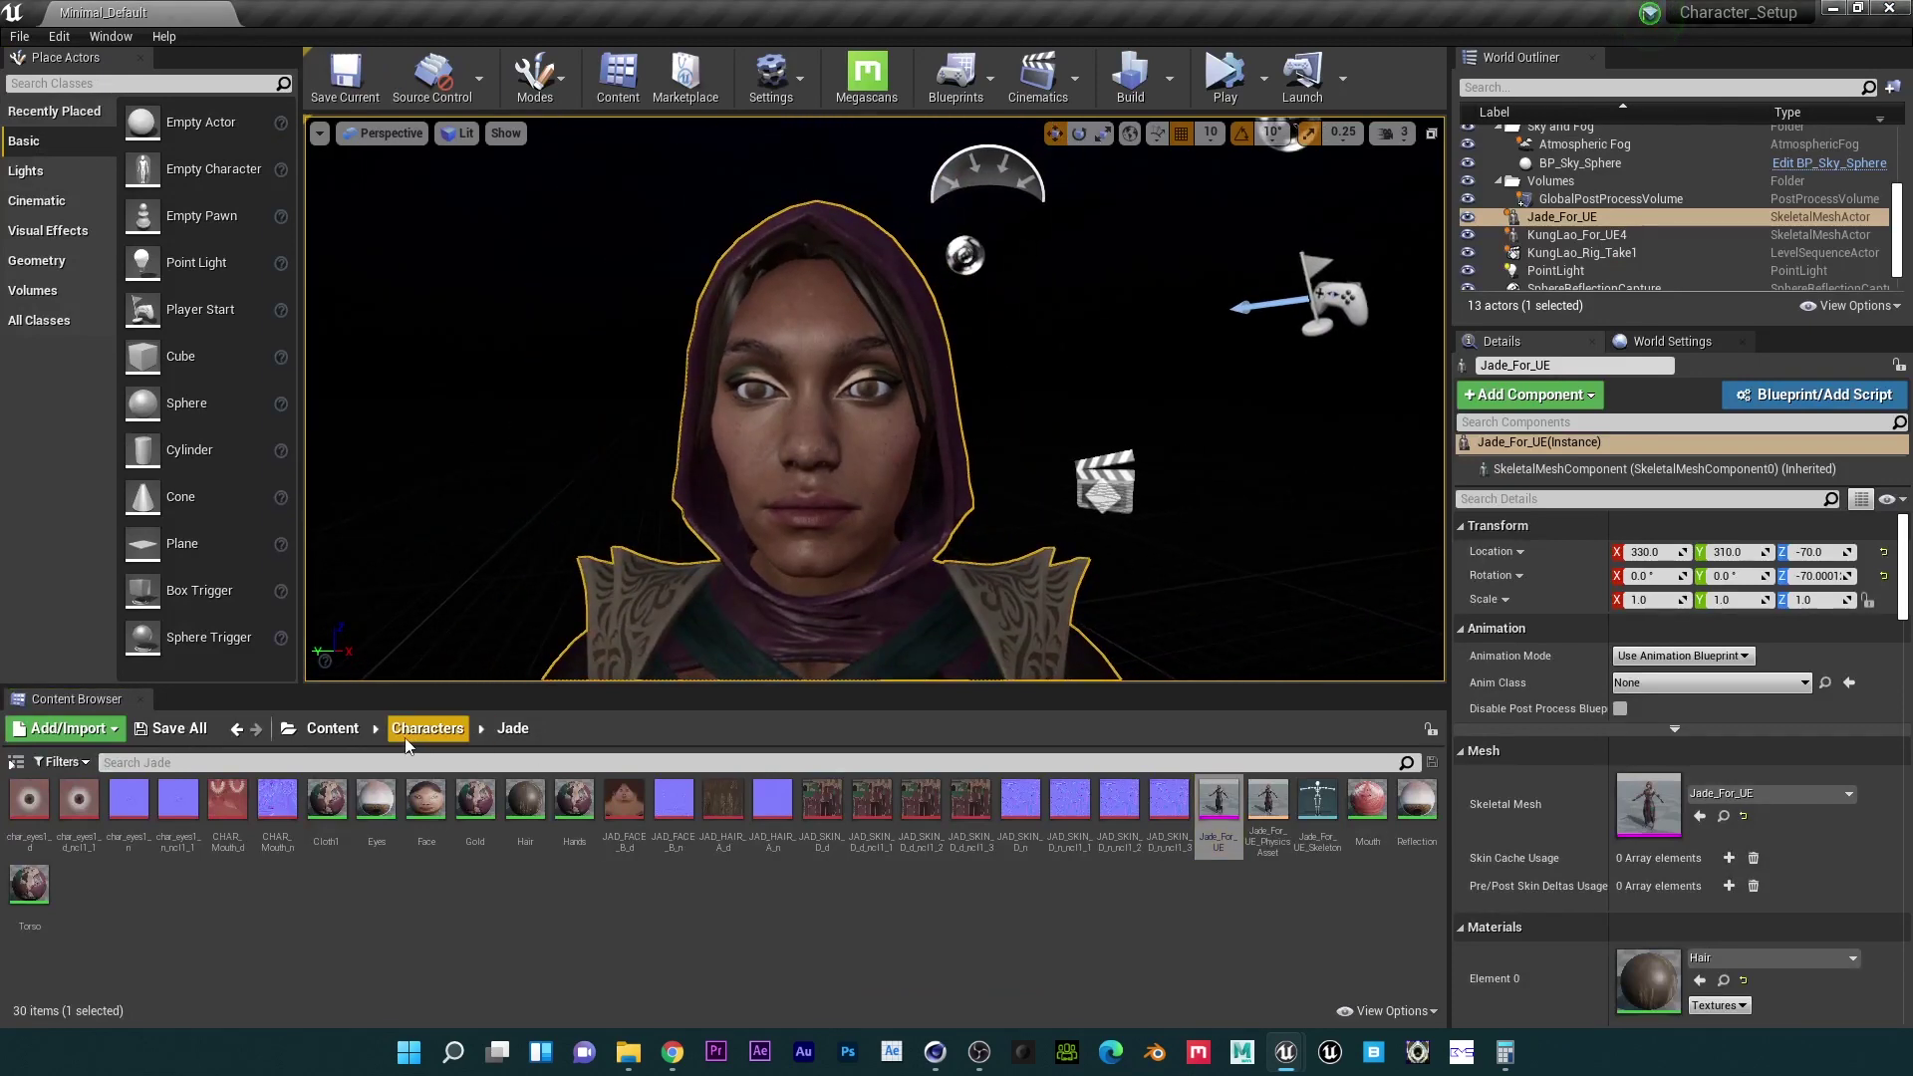
Step: Copy the Template_Rig control rig from the Characters folder into the Jade folder
{"action": "left_click", "coordinate": [460, 728]}
{"action": "left_click", "coordinate": [274, 805]}
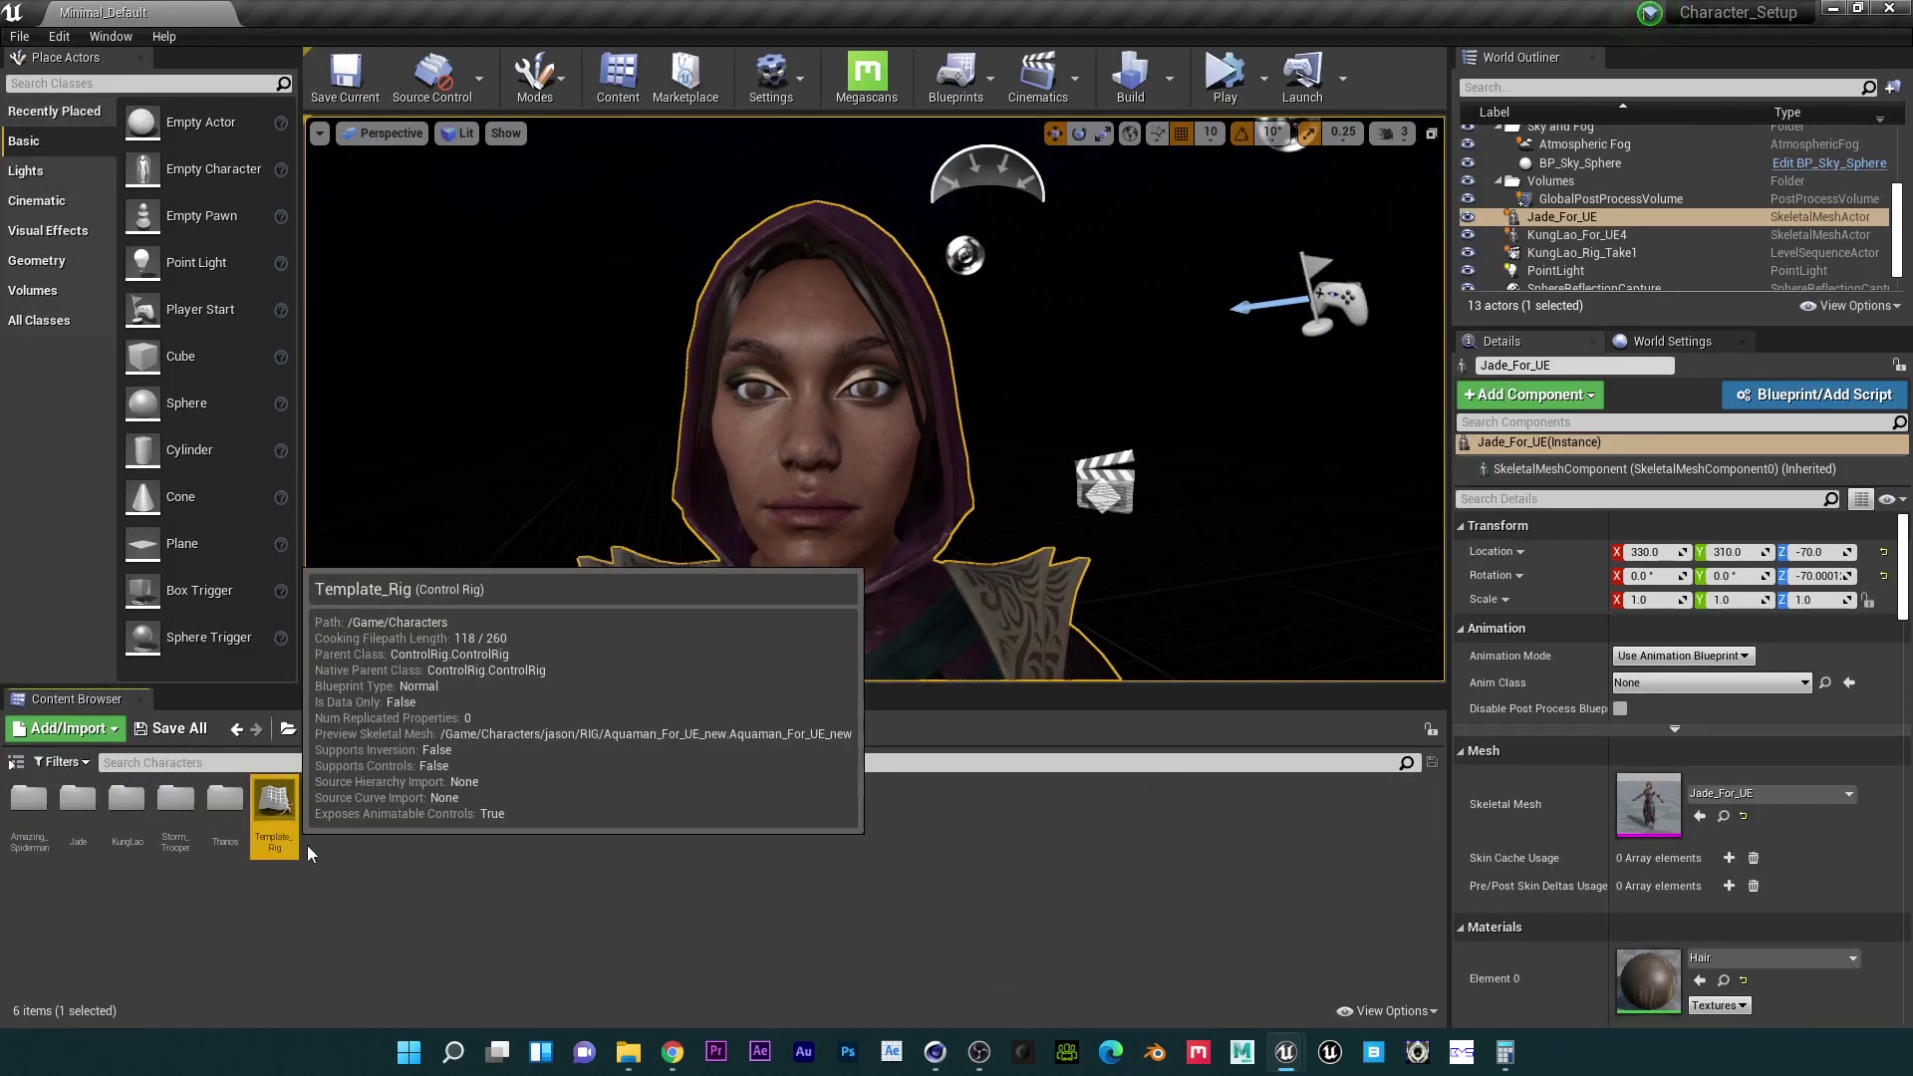
{"action": "left_click", "coordinate": [823, 396]}
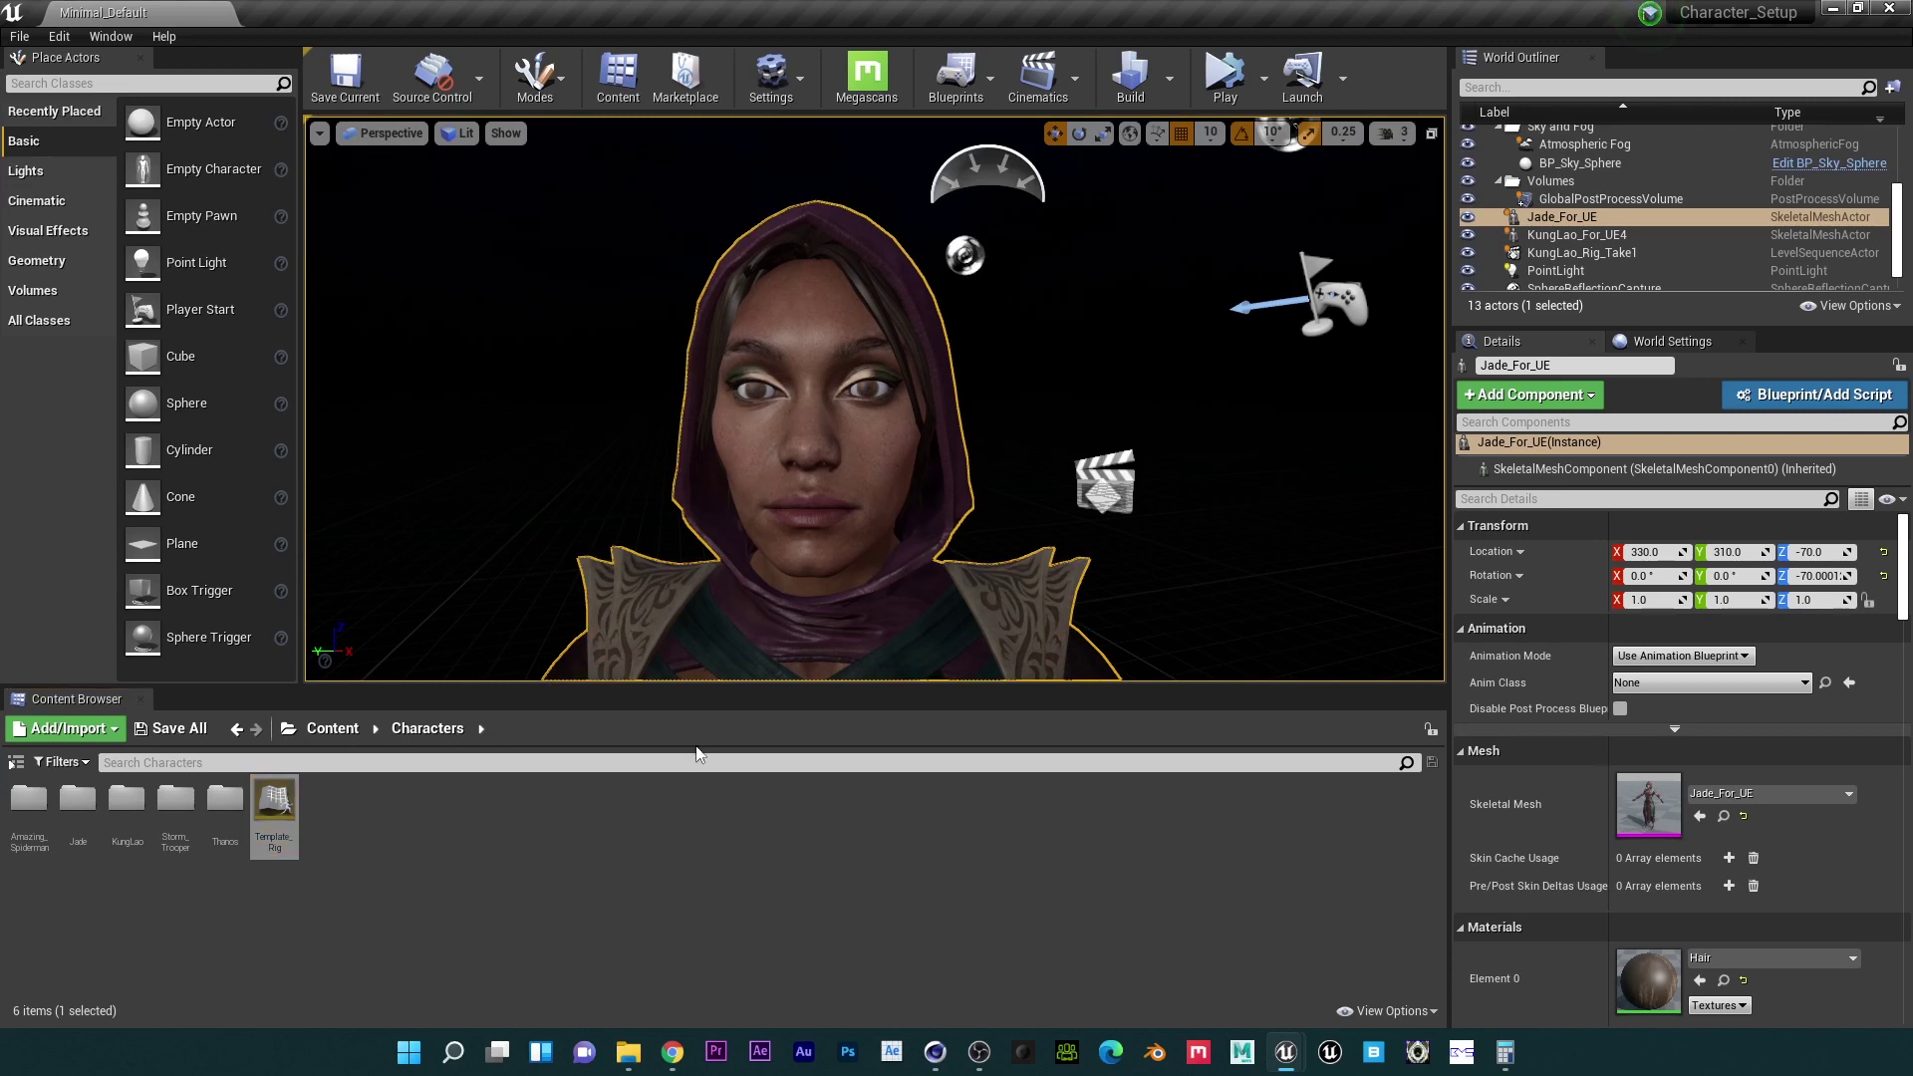
{"action": "key", "text": "ctrl+b"}
{"action": "left_click", "coordinate": [865, 972]}
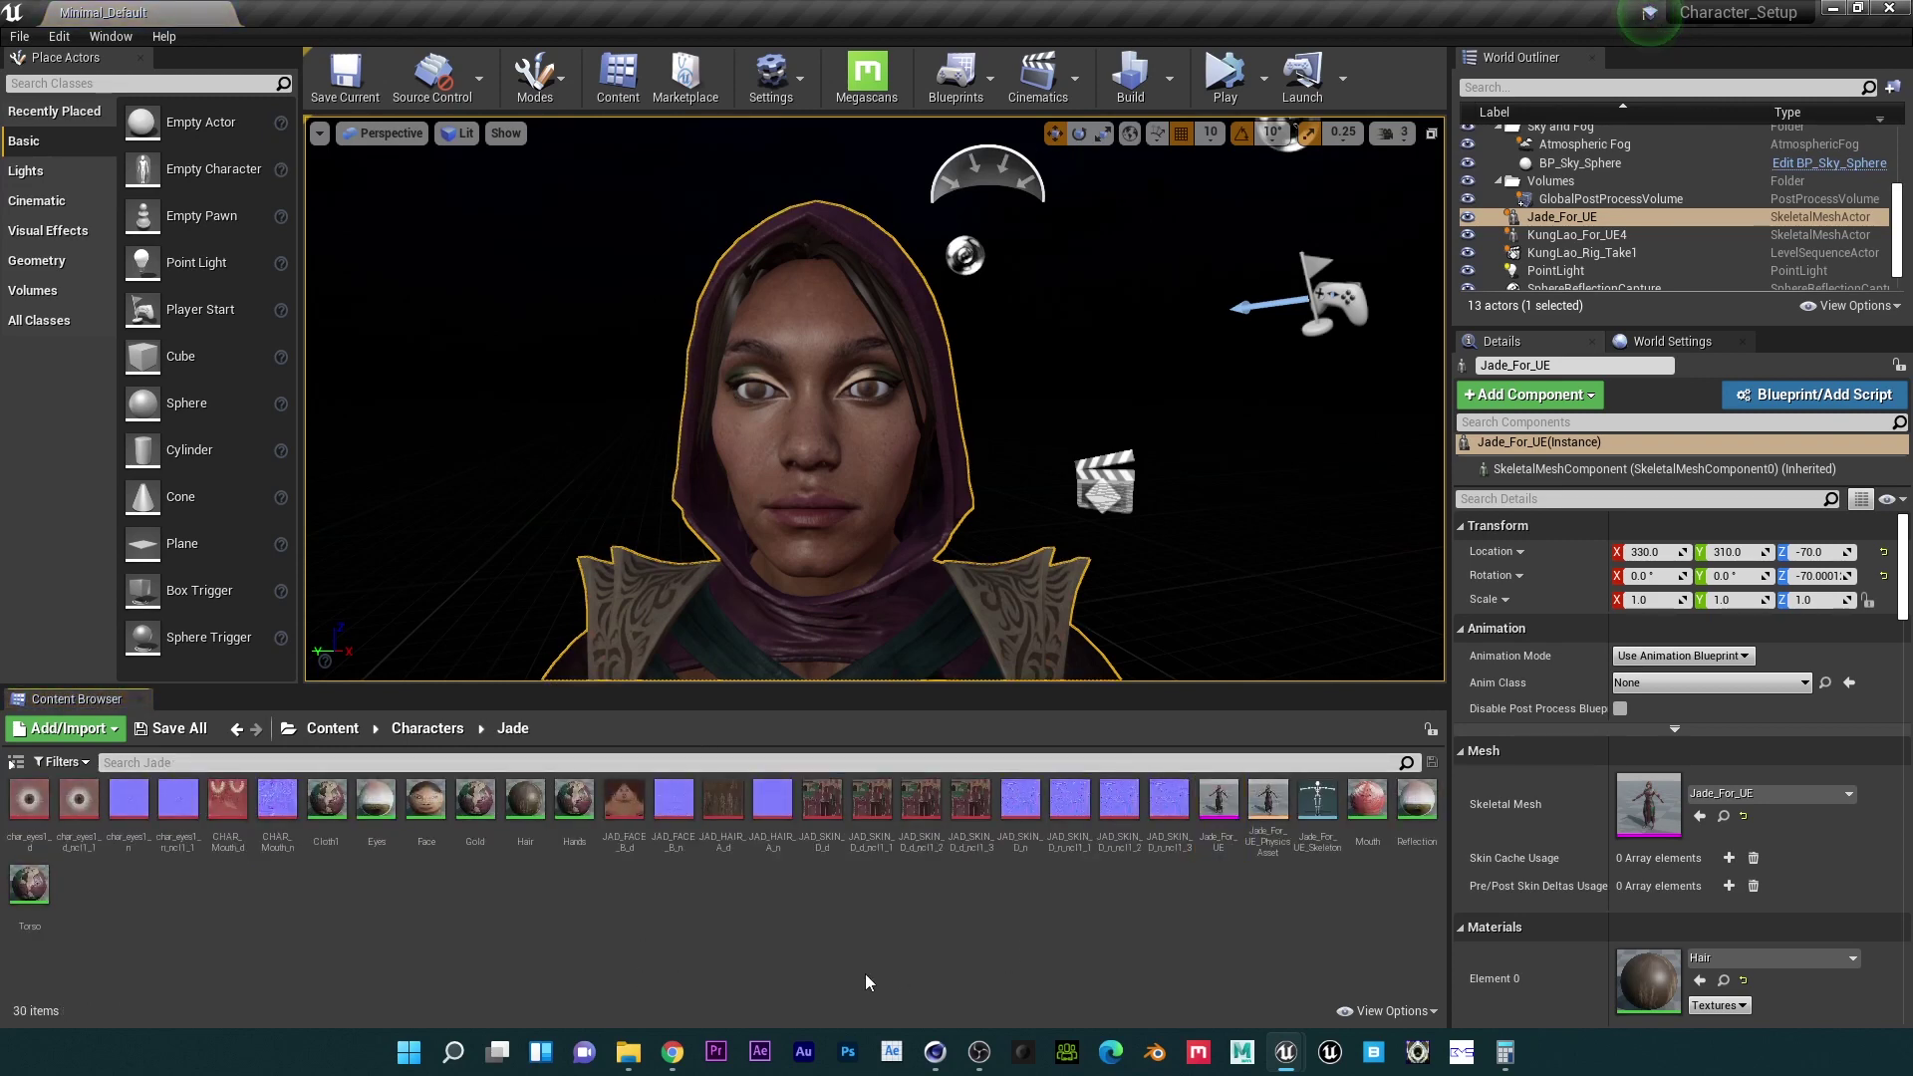
{"action": "key", "text": "ctrl+v"}
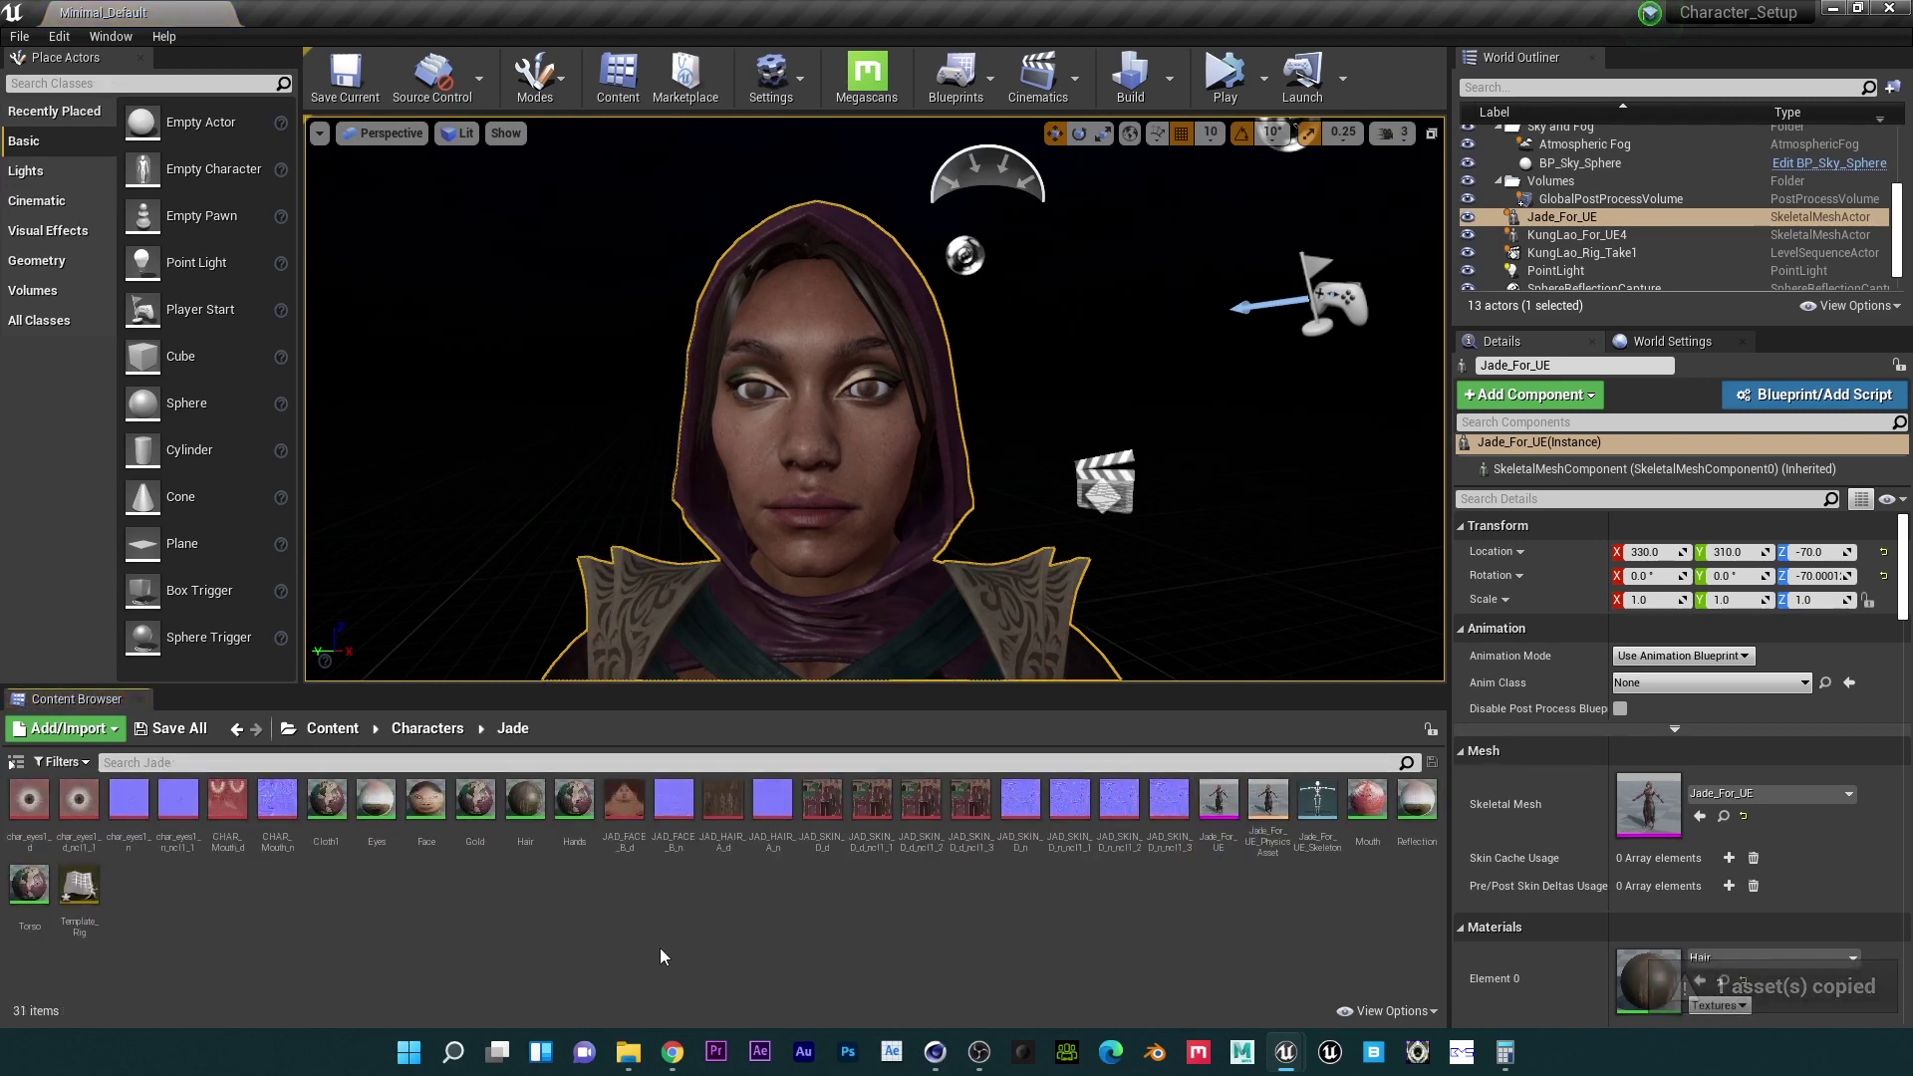
Step: Rename the copied control rig in the Jade folder as Jade_Rig
{"action": "left_click", "coordinate": [88, 912]}
{"action": "left_click", "coordinate": [72, 927]}
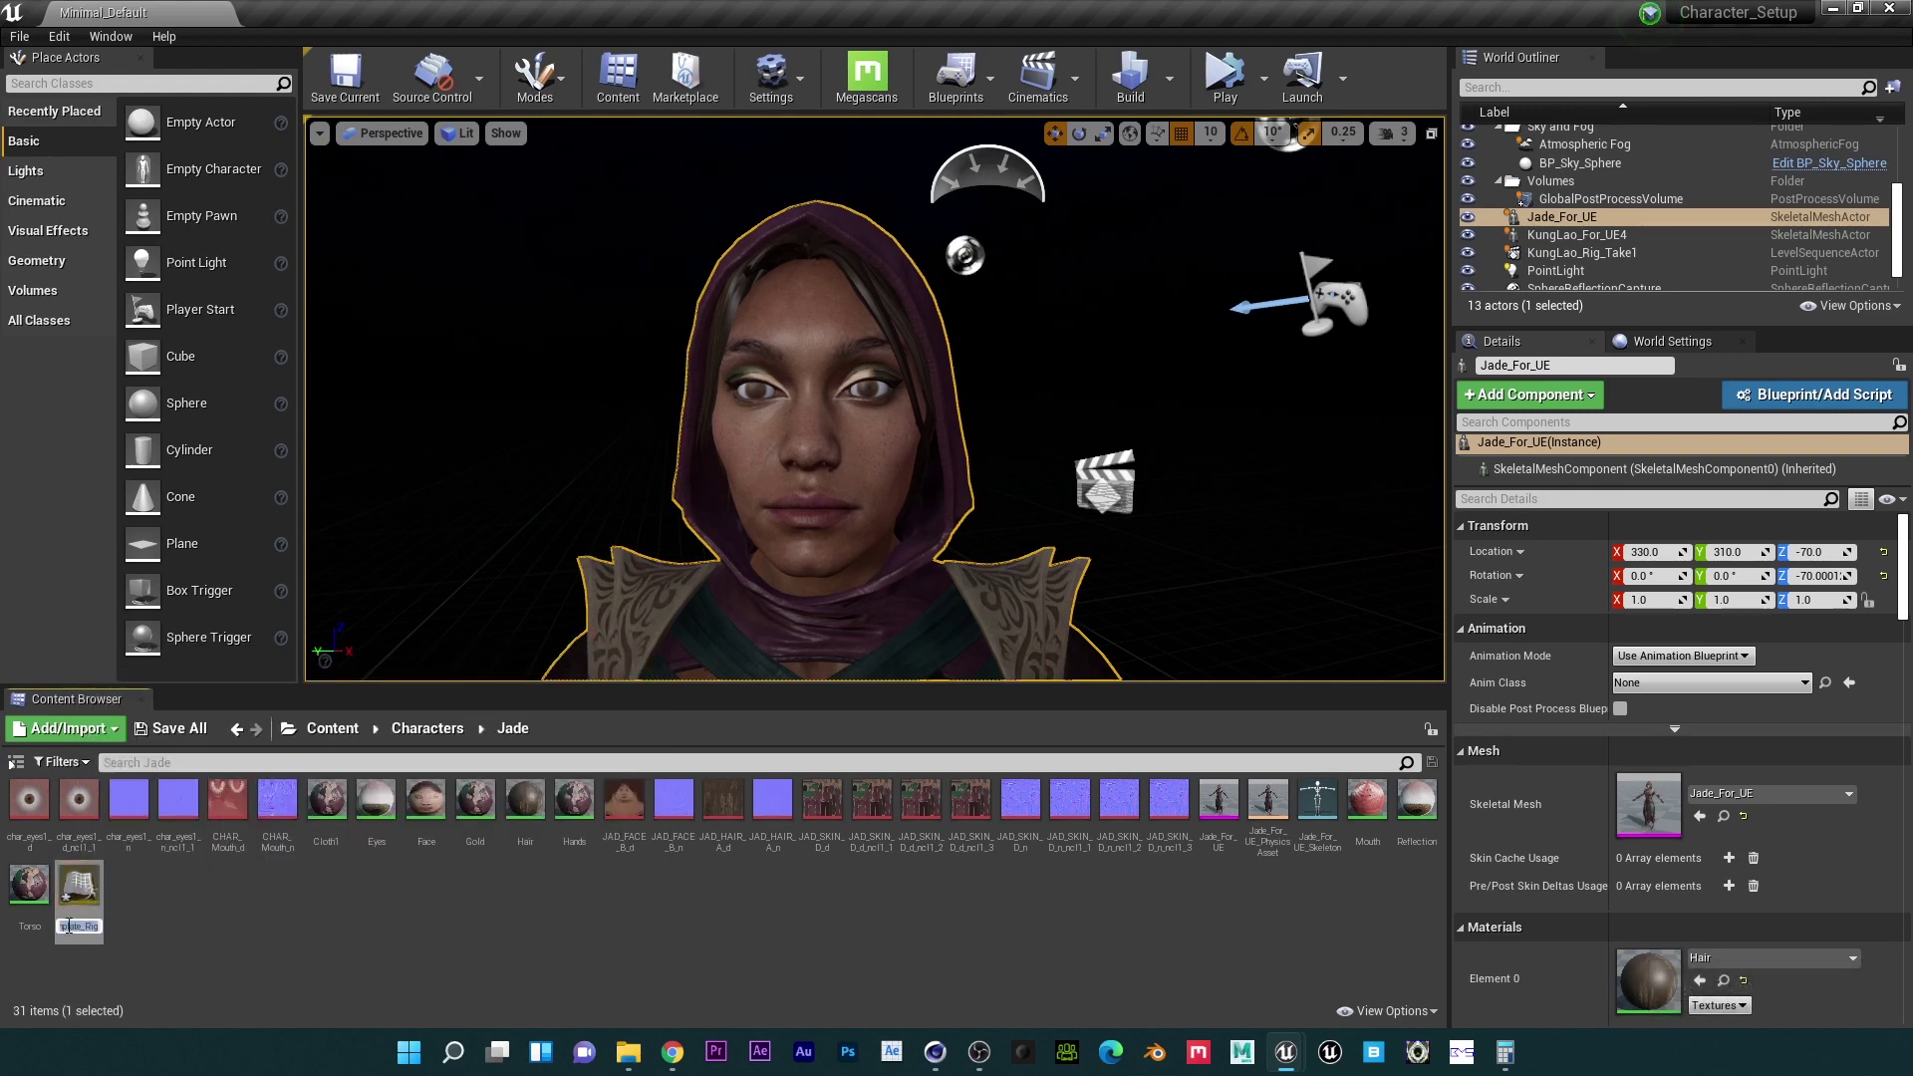
{"action": "type", "text": "Jade_Rig"}
{"action": "key", "text": "Return"}
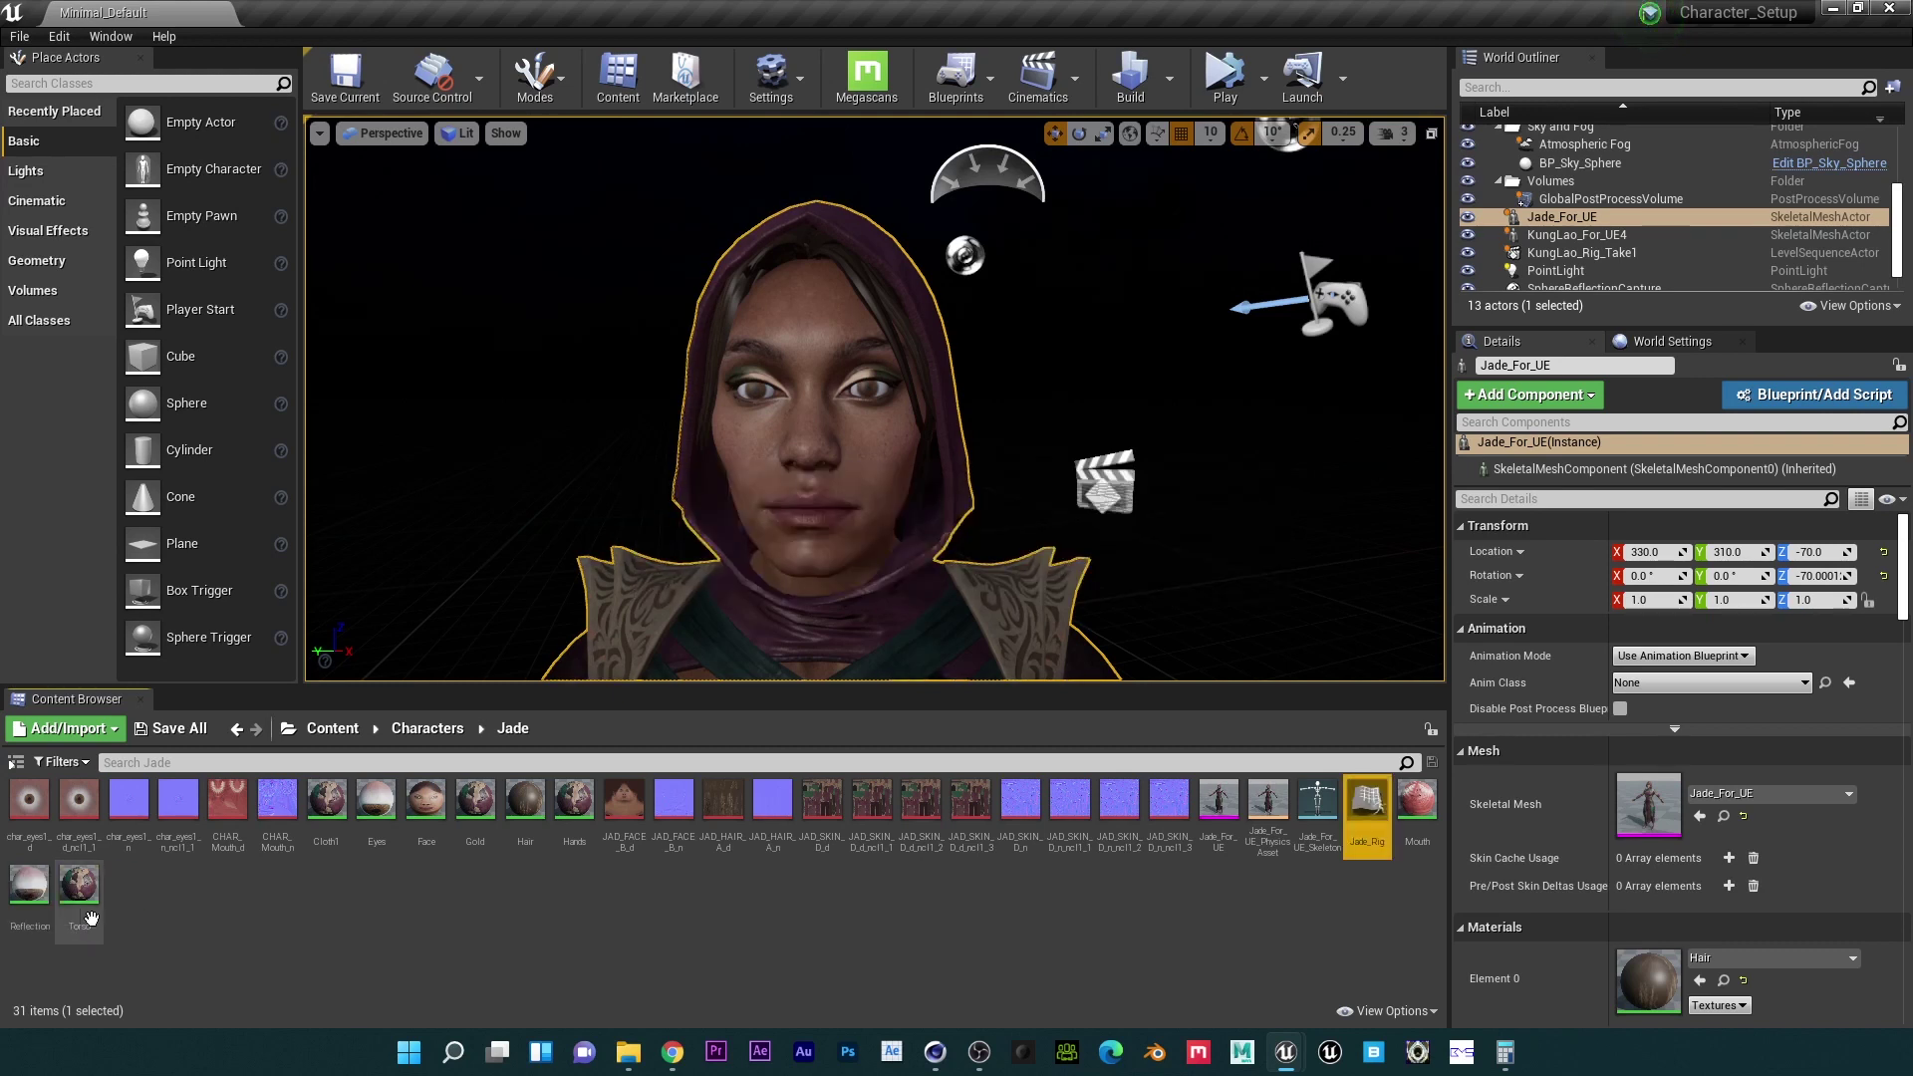
Step: Open the Jade_Rig control rig, collapse the NewSpace face controls, and set its preview mesh to Jade_For_UE
{"action": "double_click", "coordinate": [1356, 807]}
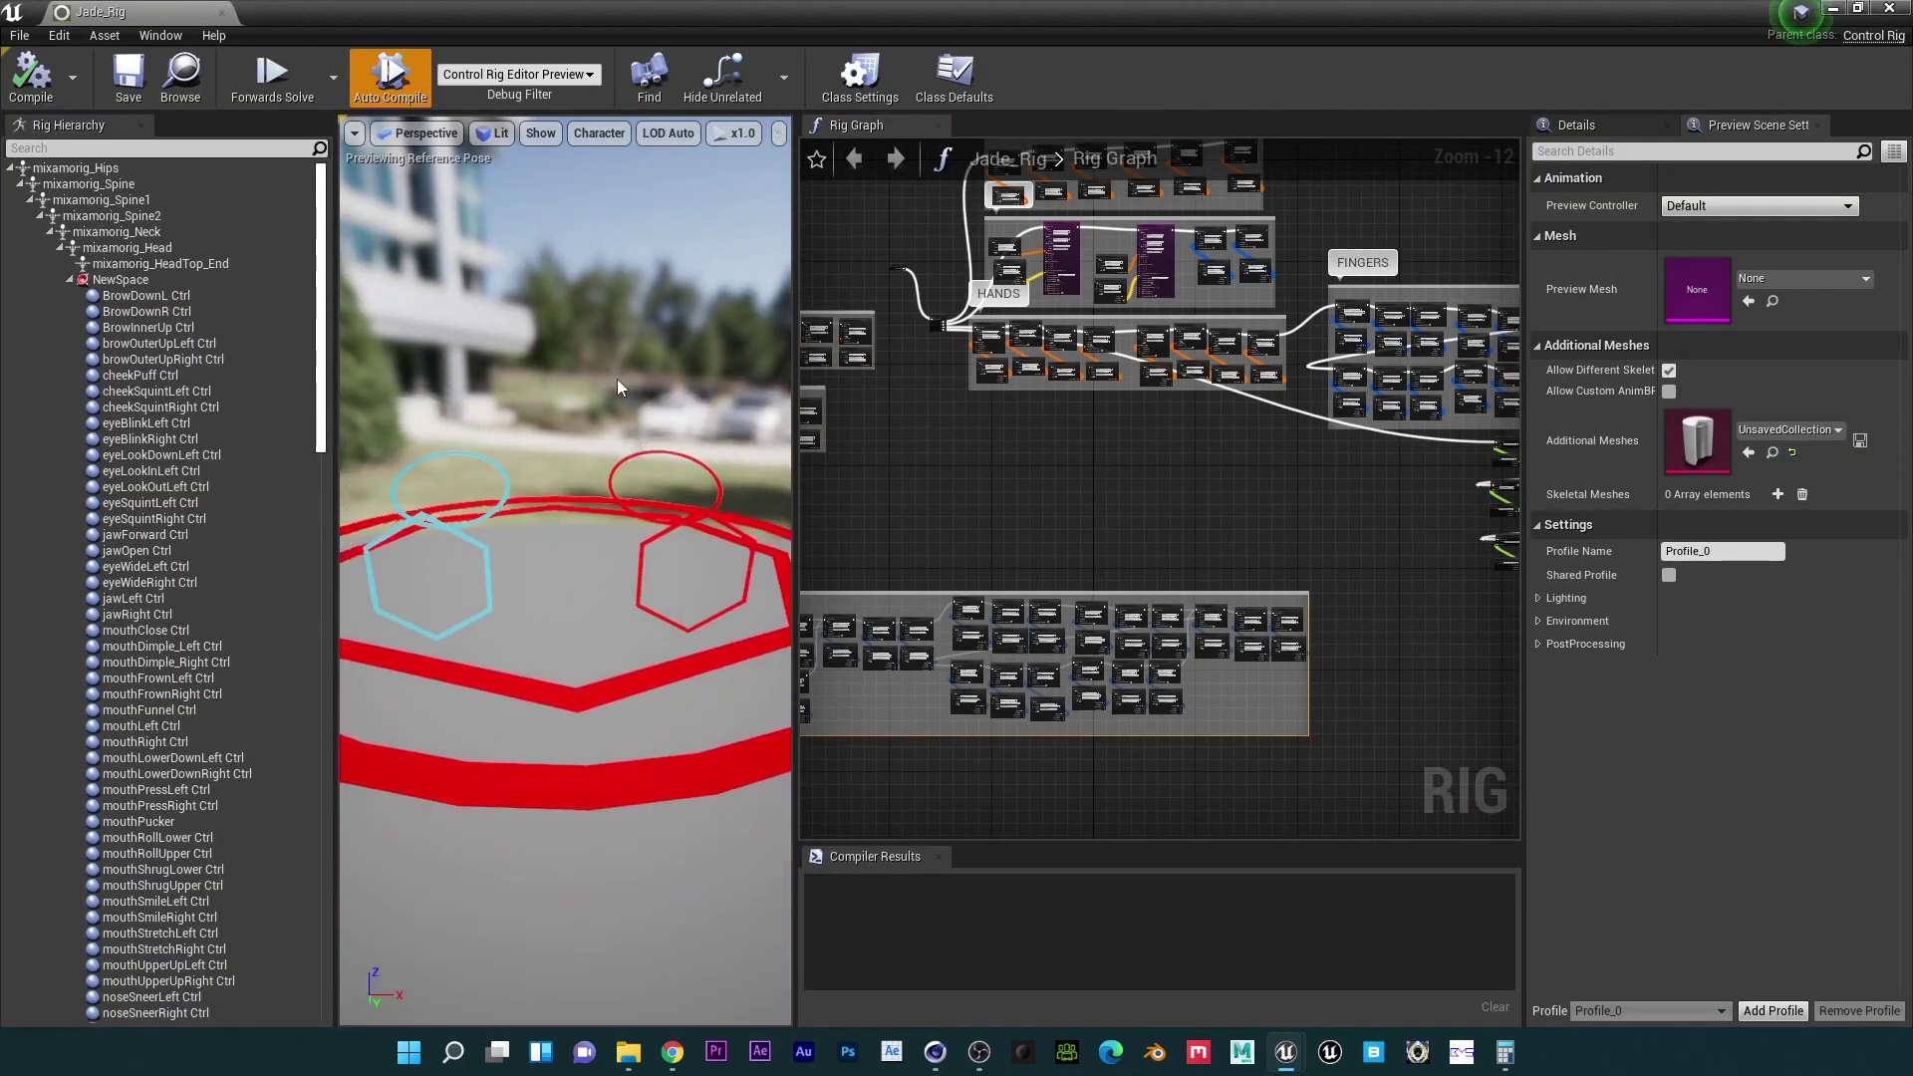
{"action": "right_click_drag", "start_coordinate": [617, 379], "coordinate": [697, 354]}
{"action": "middle_click_drag", "start_coordinate": [581, 637], "coordinate": [580, 568]}
{"action": "right_click_drag", "start_coordinate": [581, 567], "coordinate": [569, 595]}
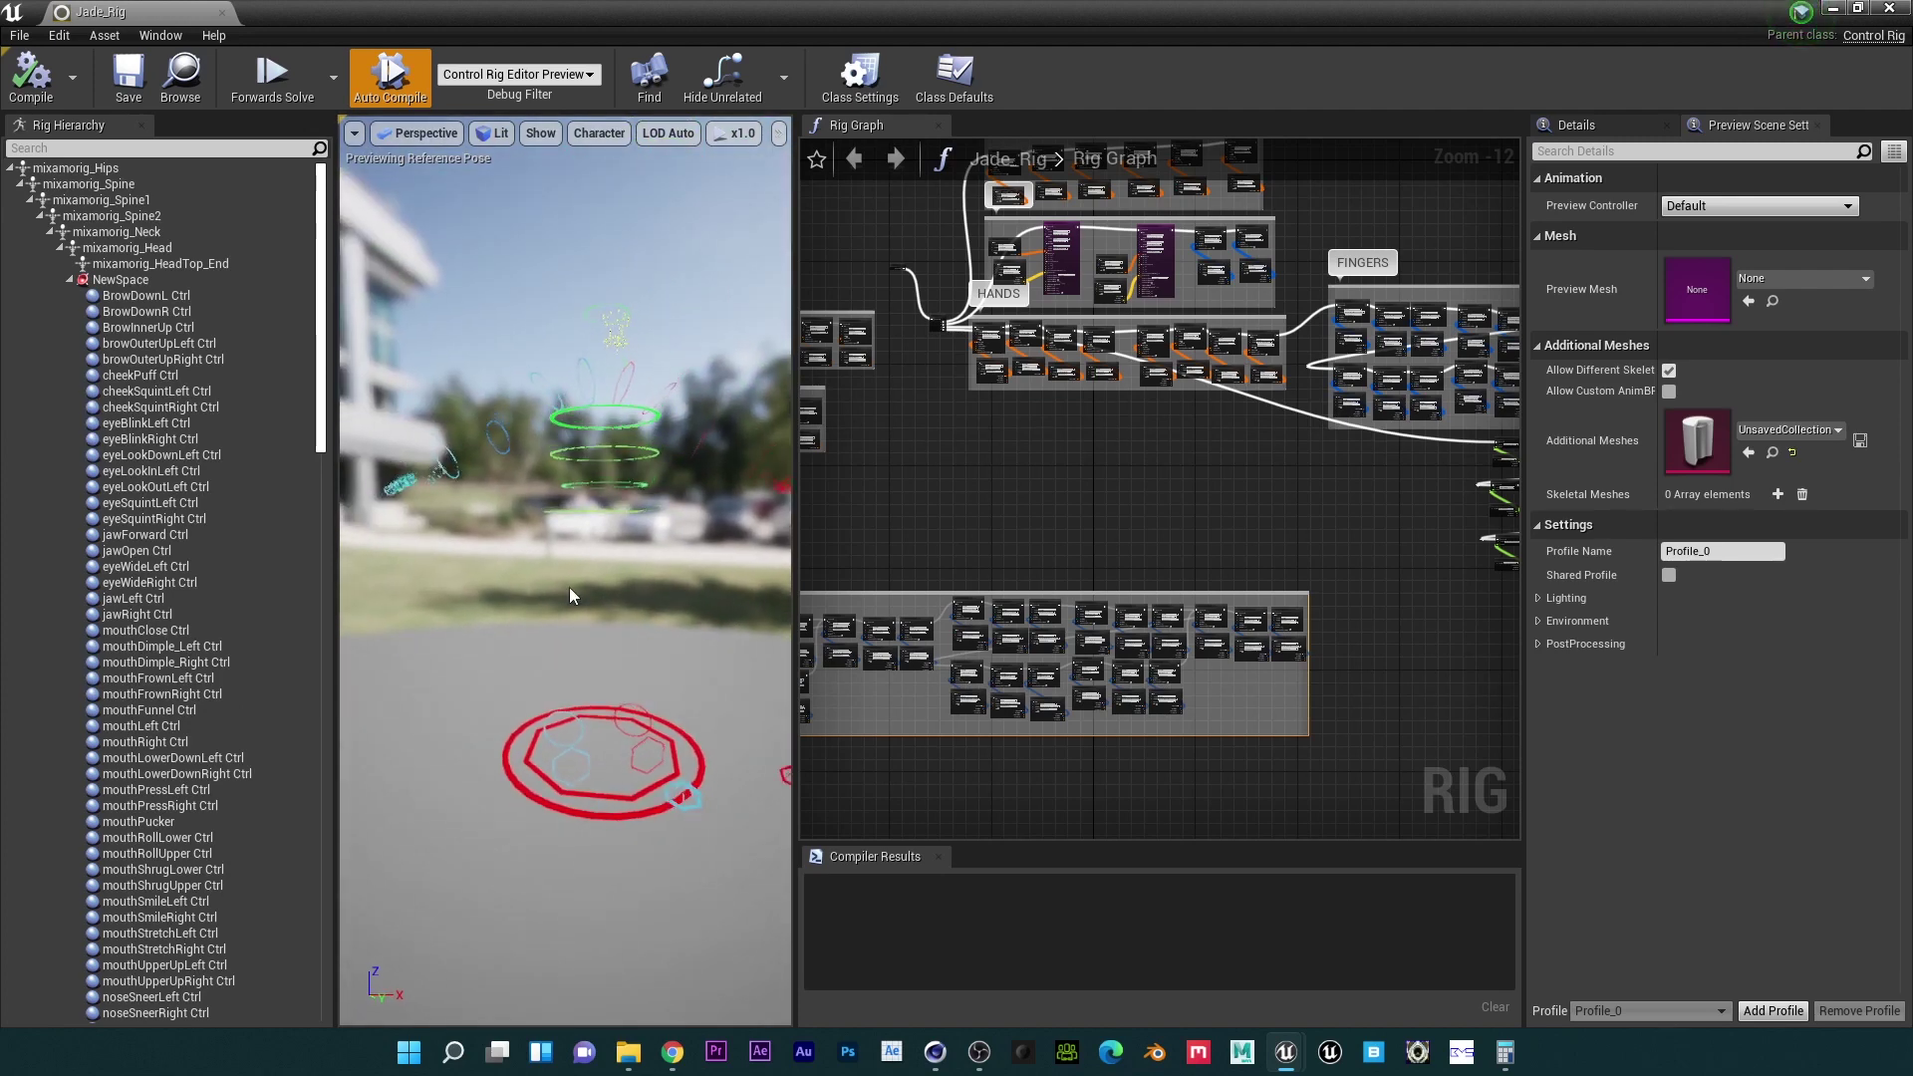
{"action": "left_click", "coordinate": [69, 279]}
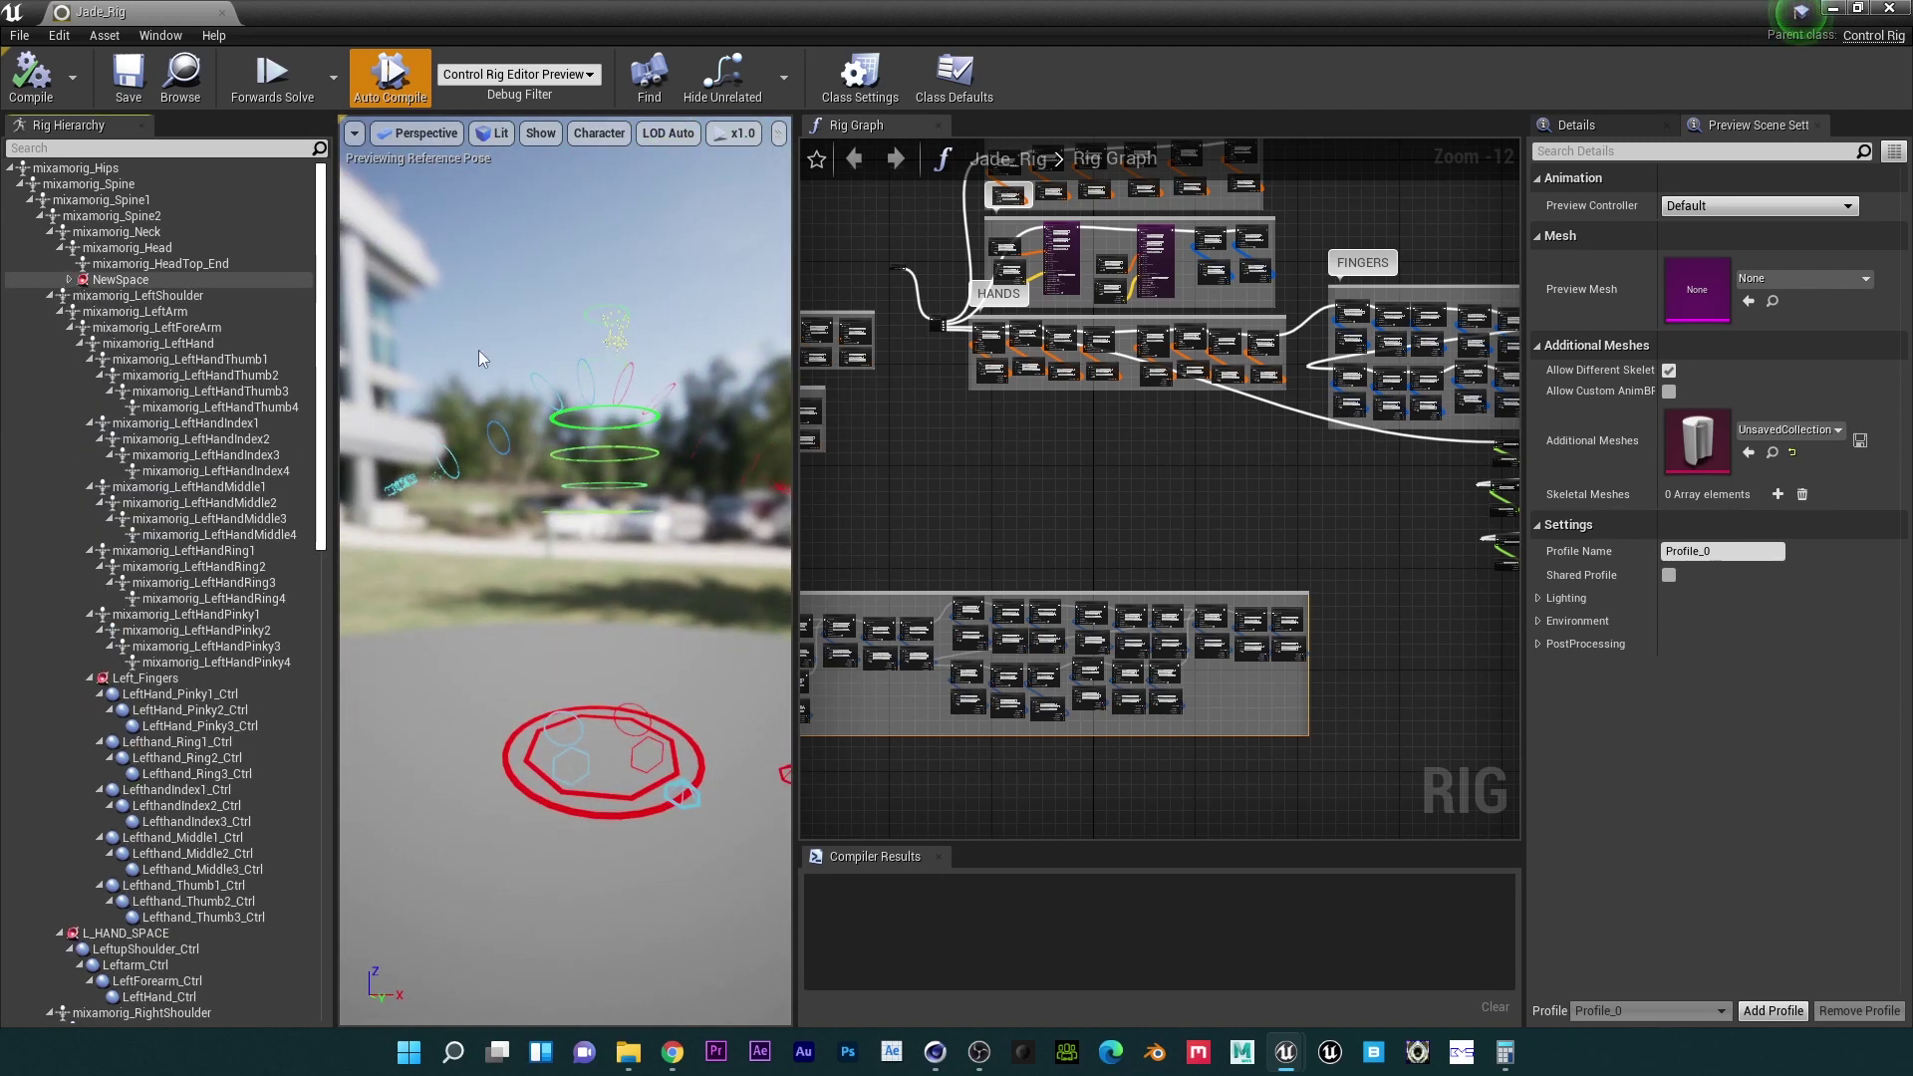
{"action": "left_click", "coordinate": [1588, 132]}
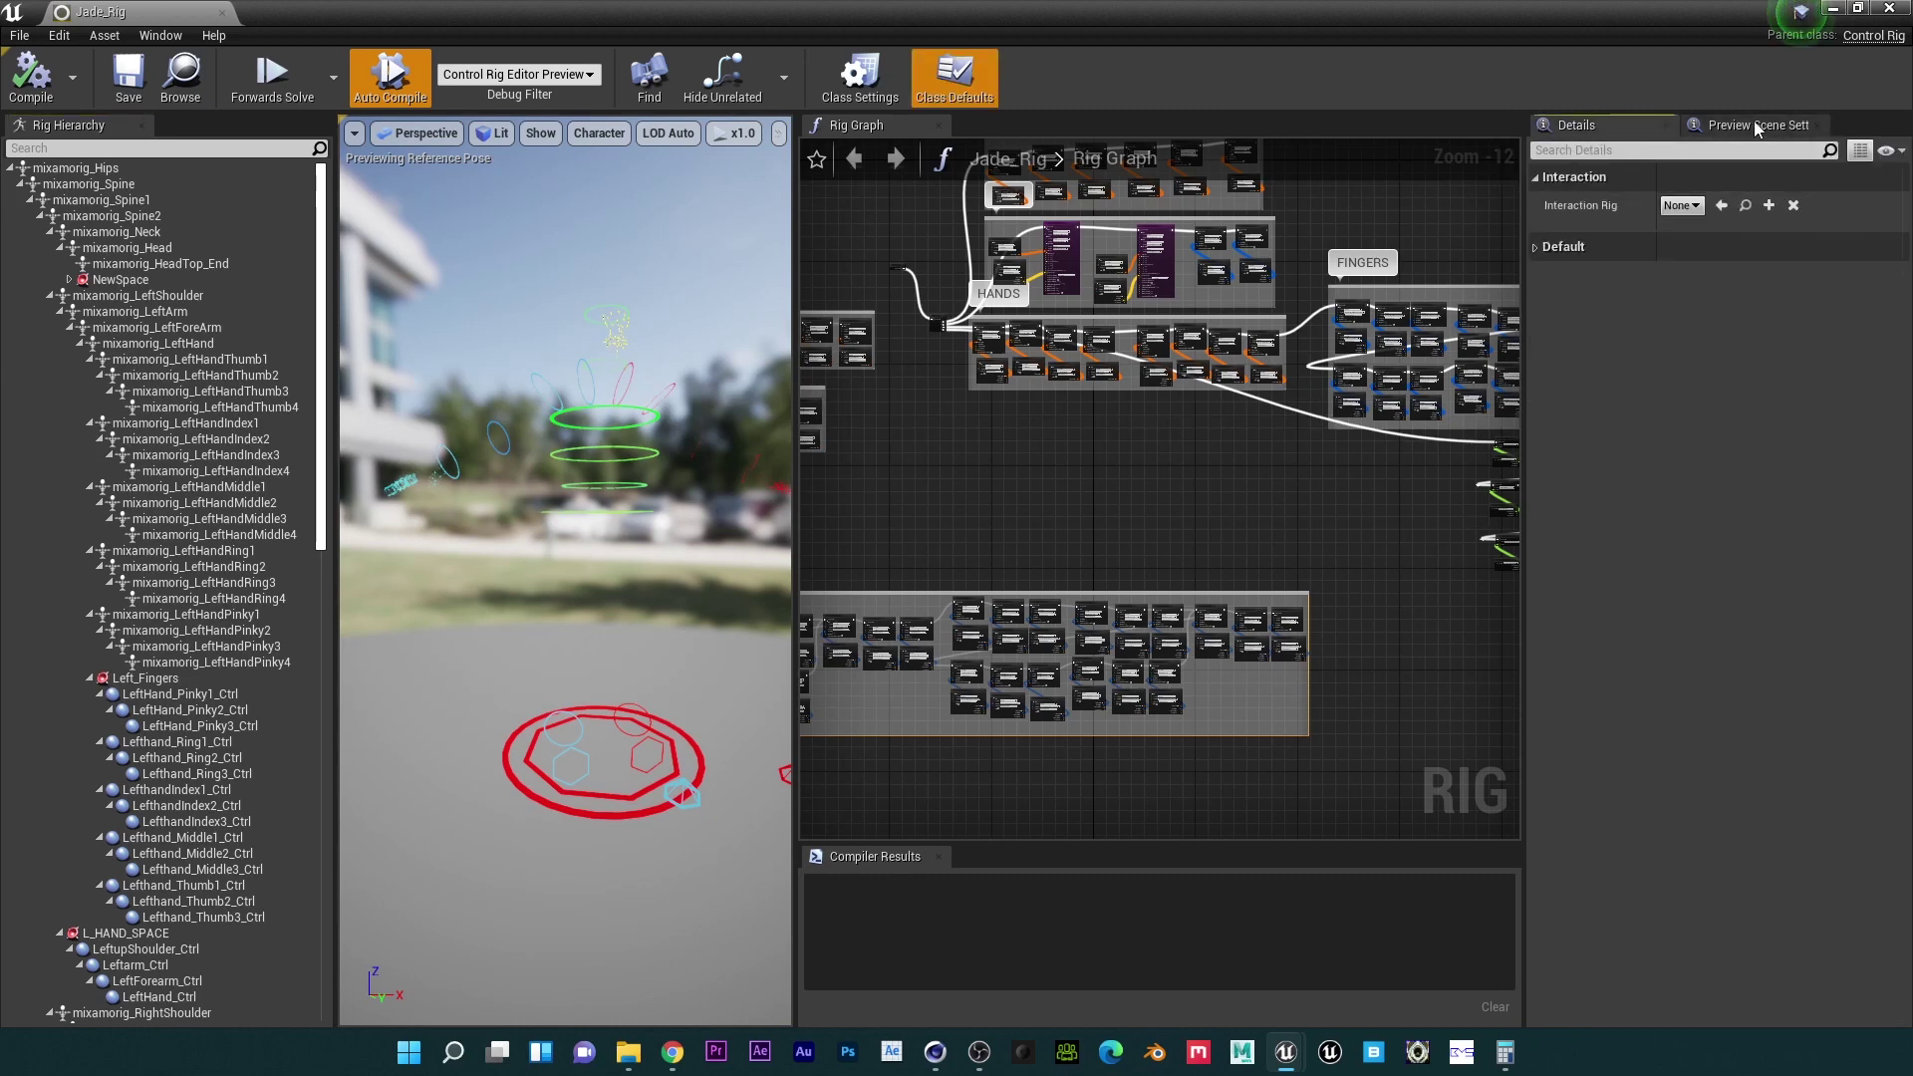
{"action": "left_click", "coordinate": [1755, 126]}
{"action": "left_click", "coordinate": [1802, 278]}
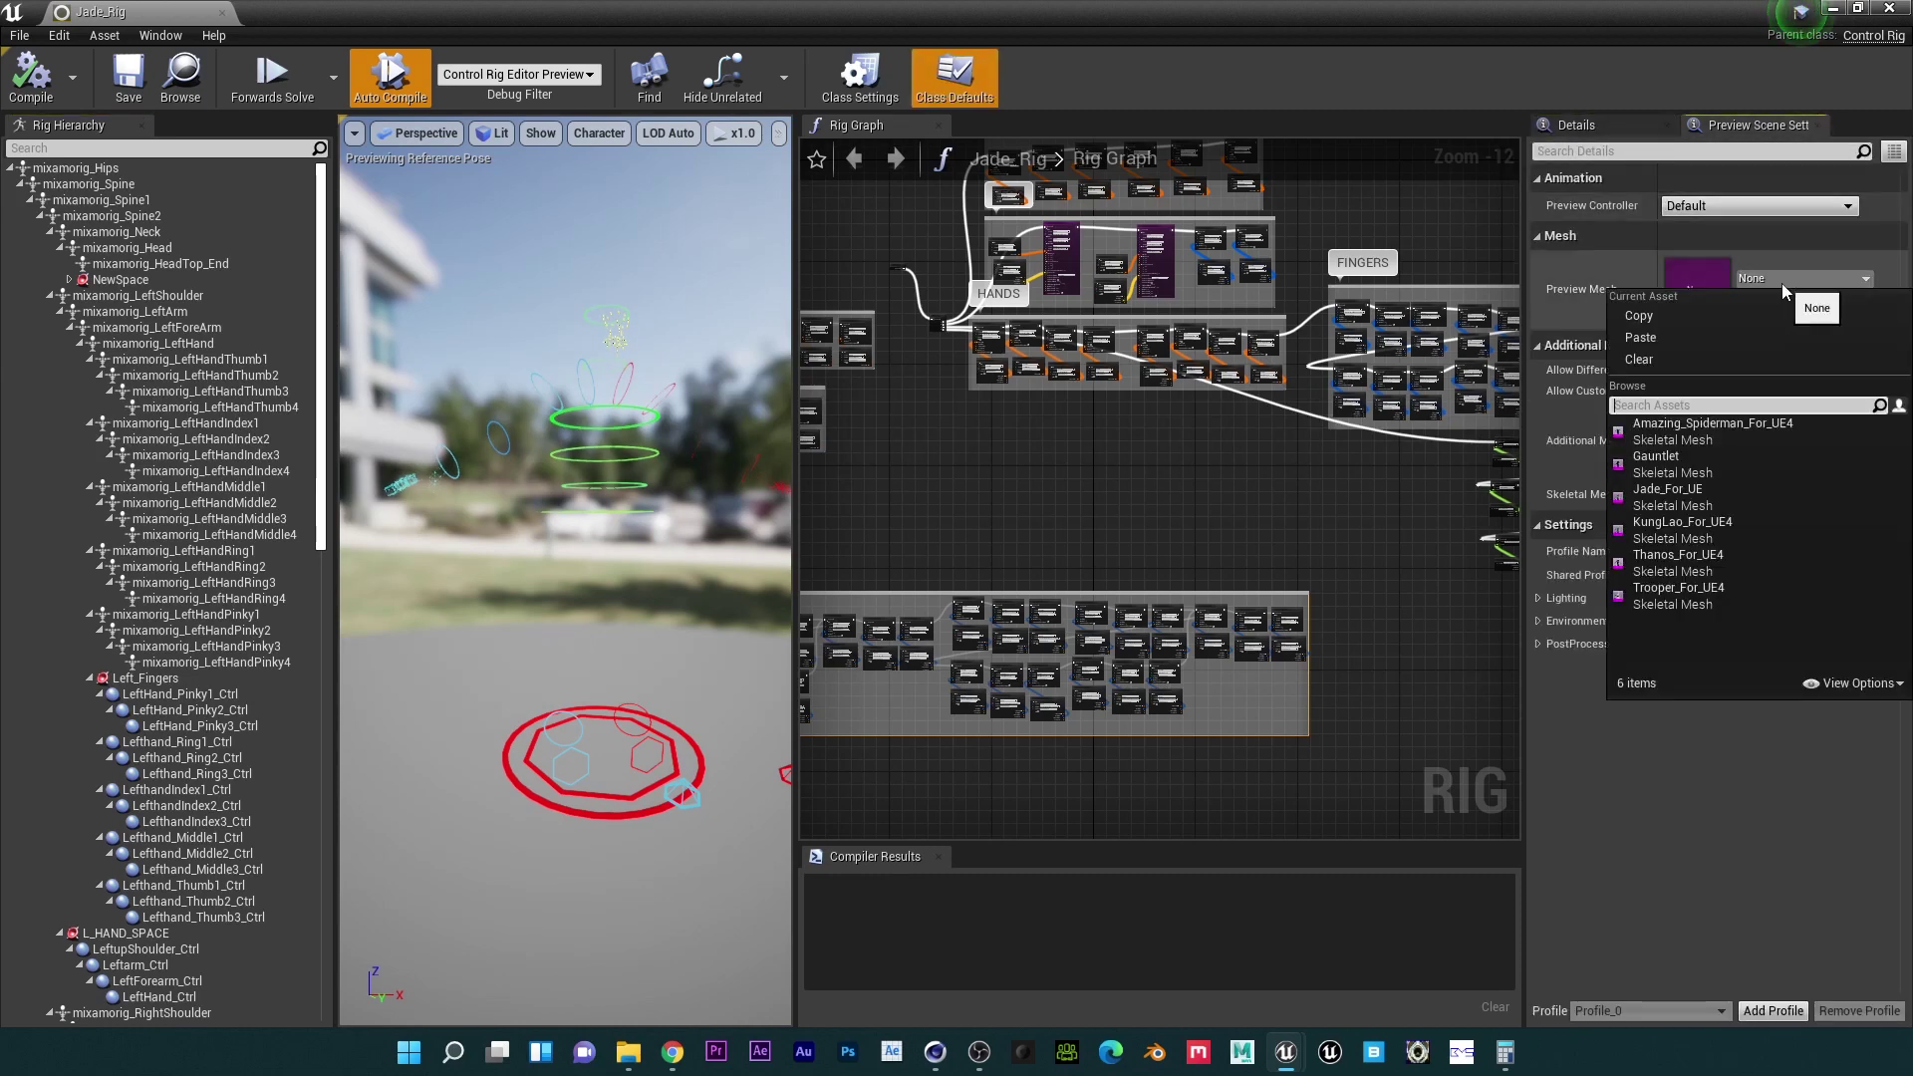
{"action": "type", "text": "JADE"}
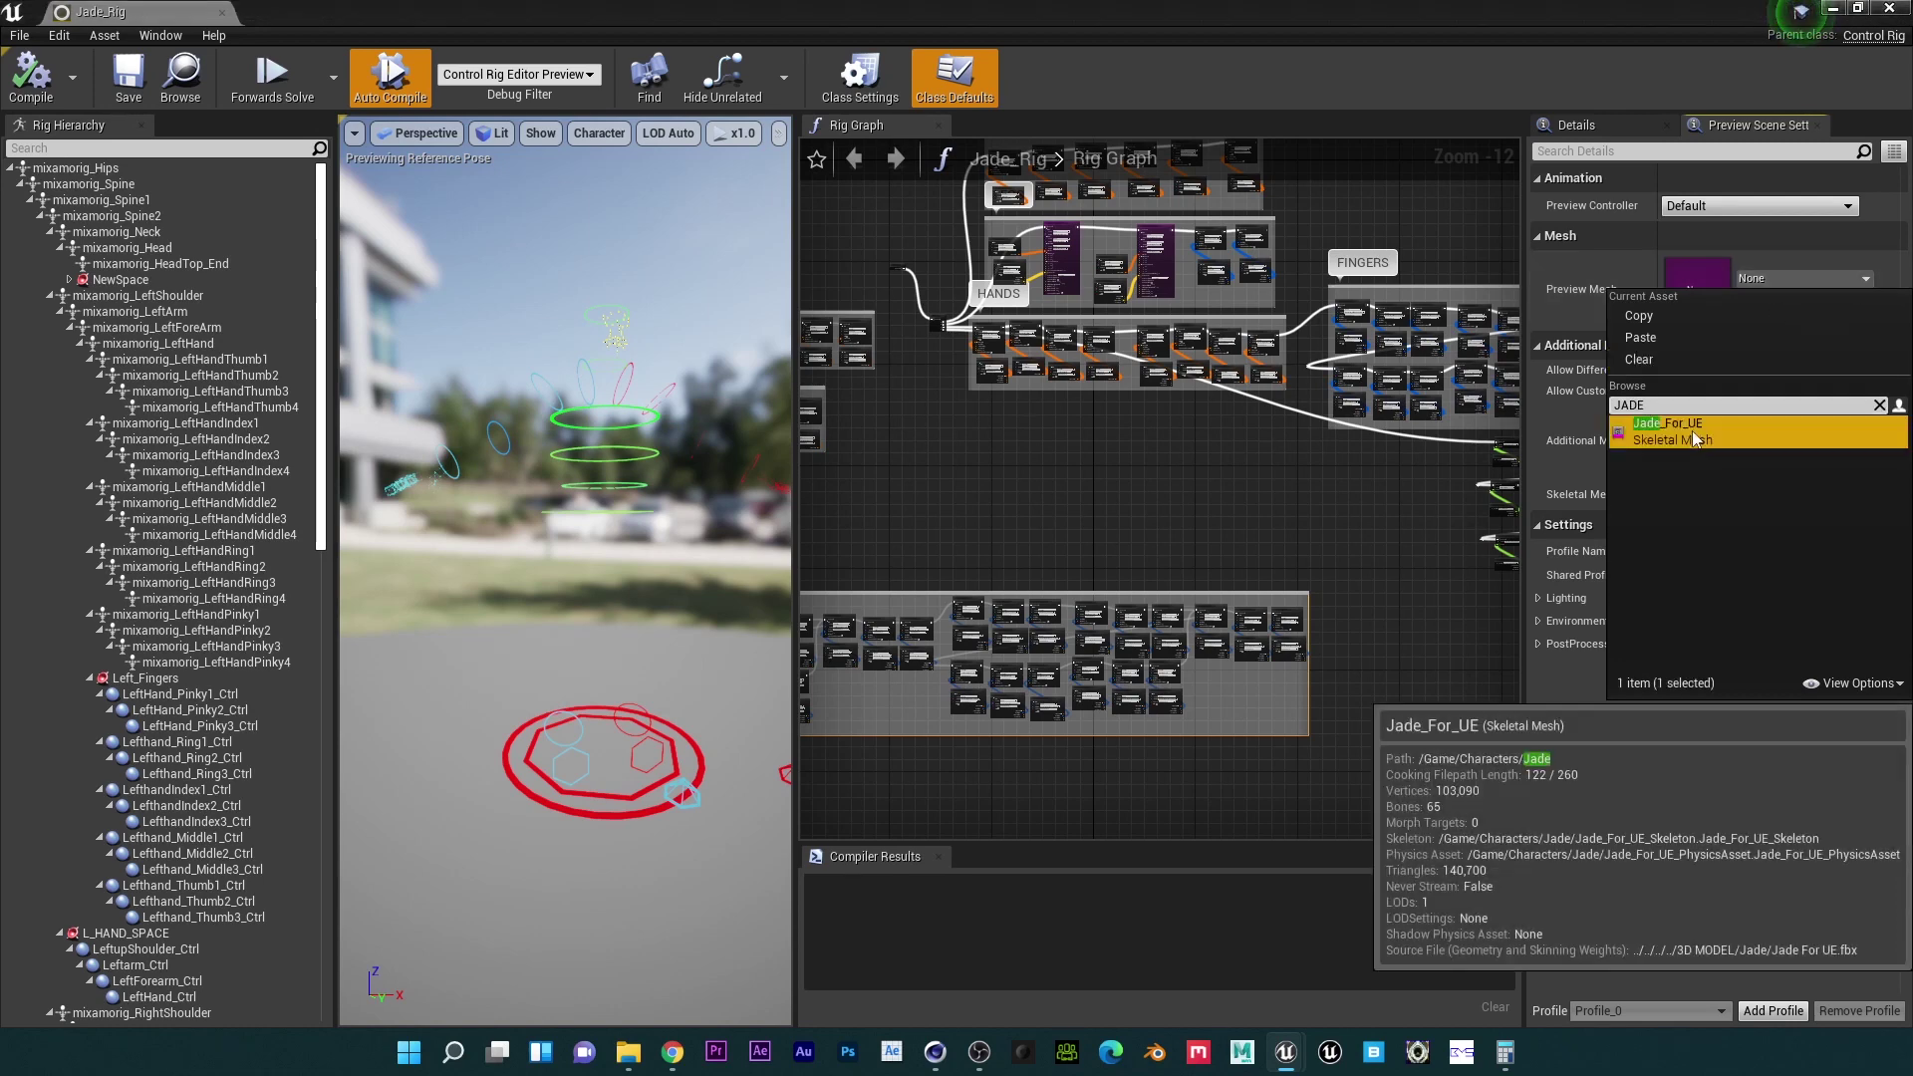
{"action": "left_click", "coordinate": [1693, 430]}
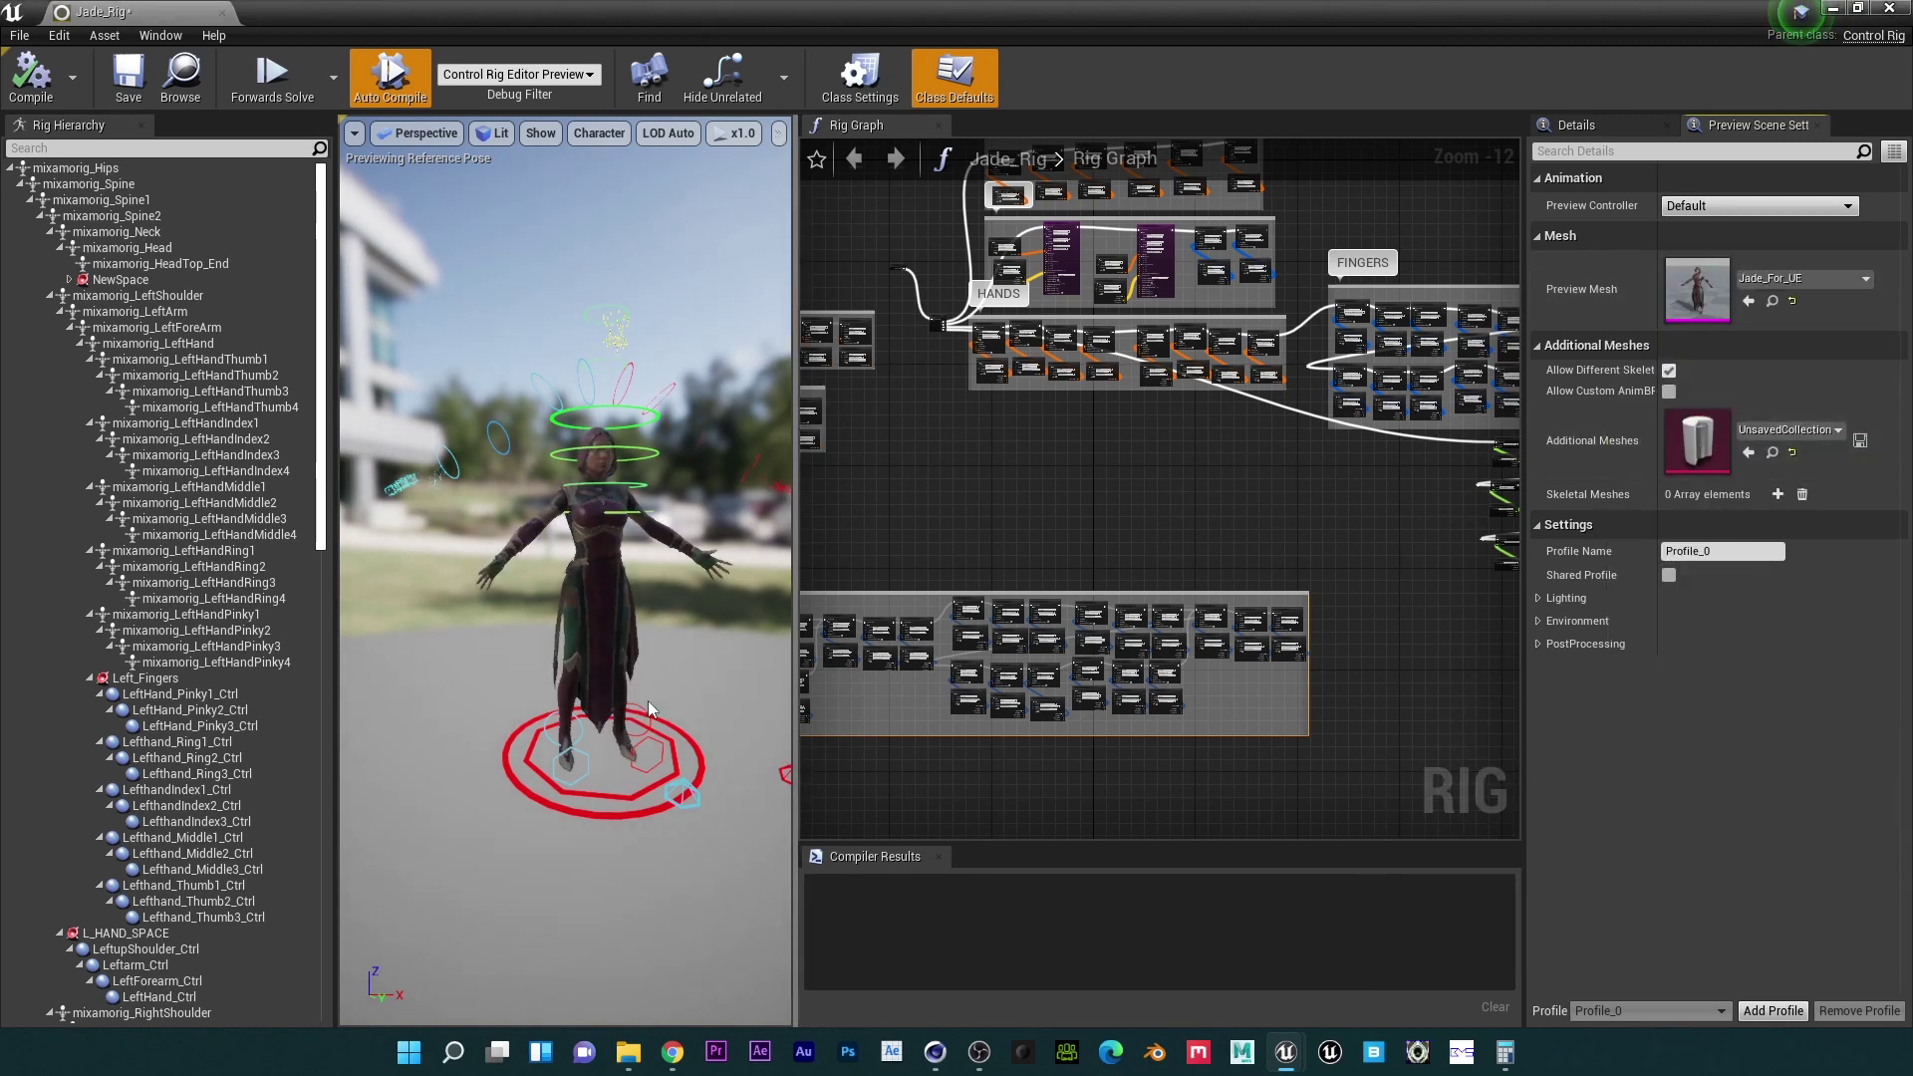
Step: Refresh the rig hierarchy's bones from the Jade_For_UE skeletal mesh, starting at mixamorig_Hips
{"action": "left_click_drag", "start_coordinate": [559, 655], "coordinate": [559, 570]}
{"action": "scroll", "coordinate": [558, 655], "scroll_direction": "up", "scroll_amount": 5}
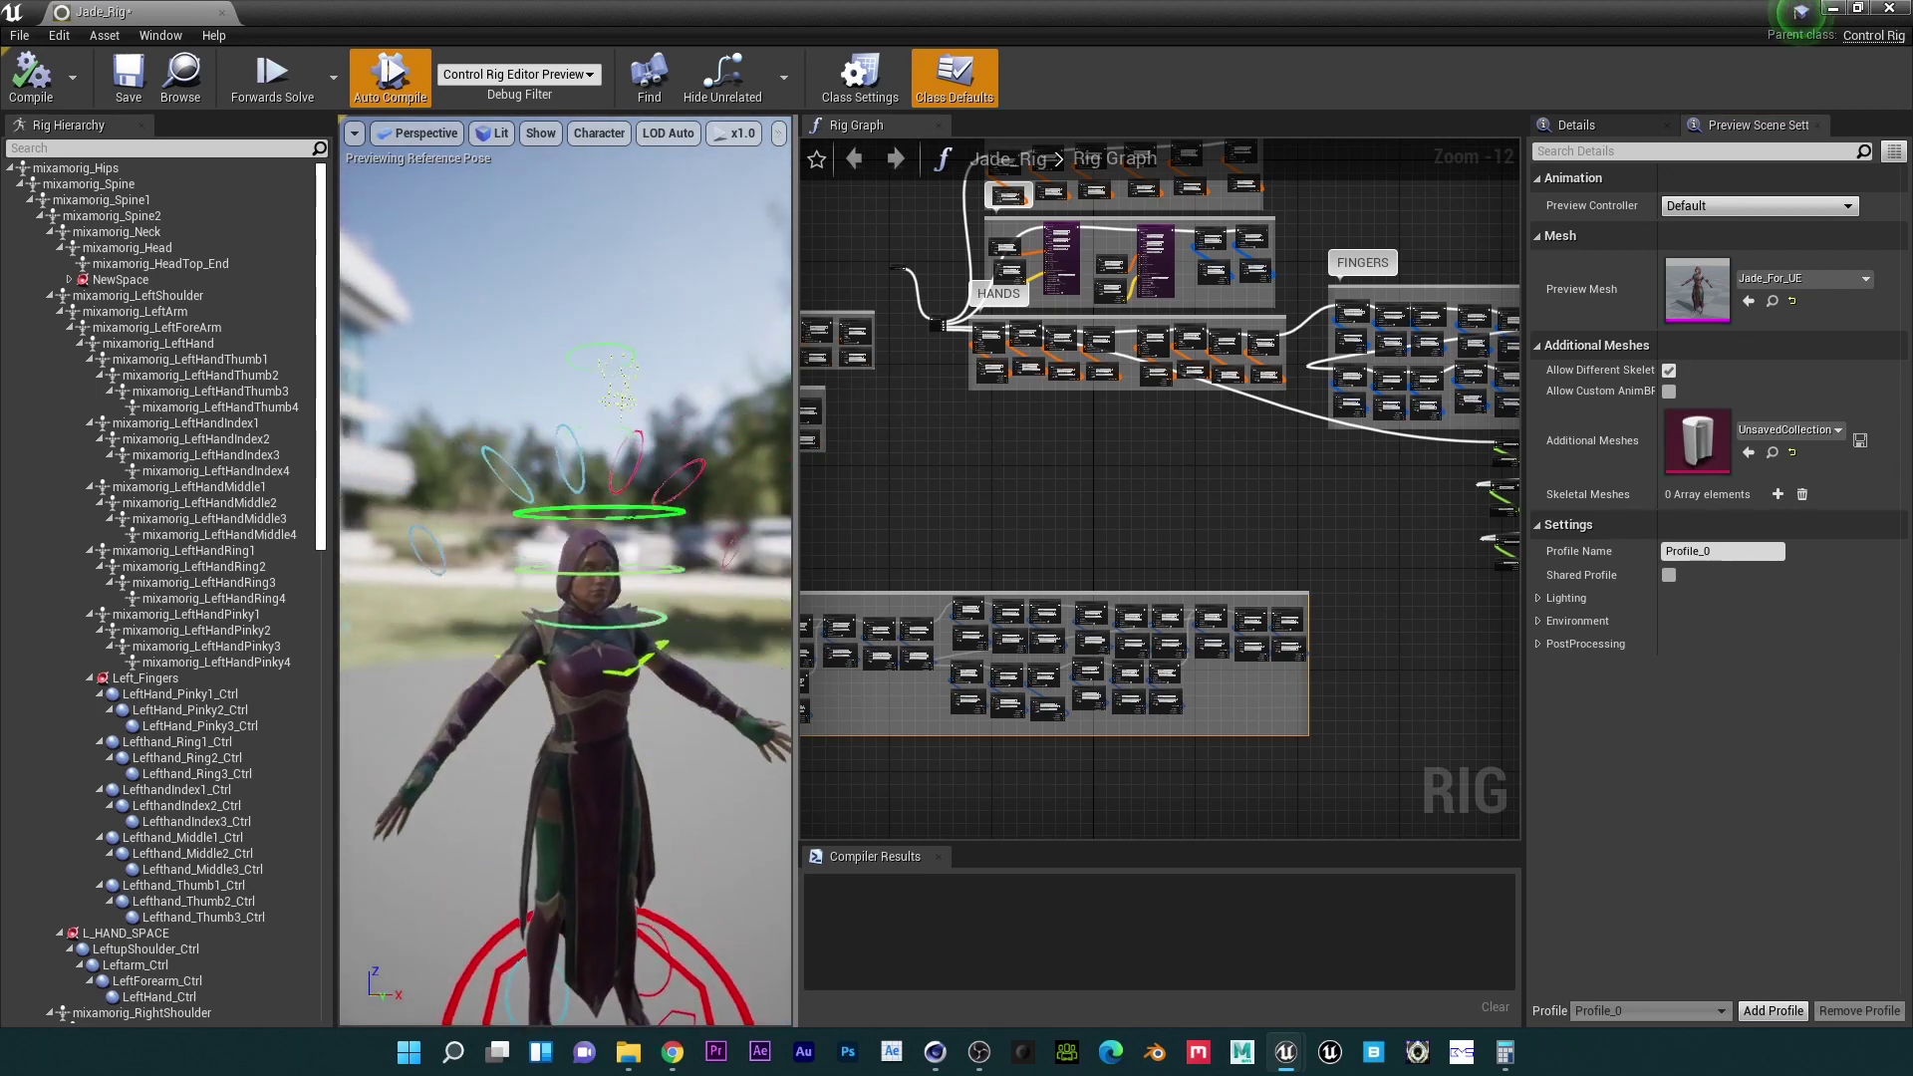
{"action": "scroll", "coordinate": [576, 770], "scroll_direction": "up", "scroll_amount": 3}
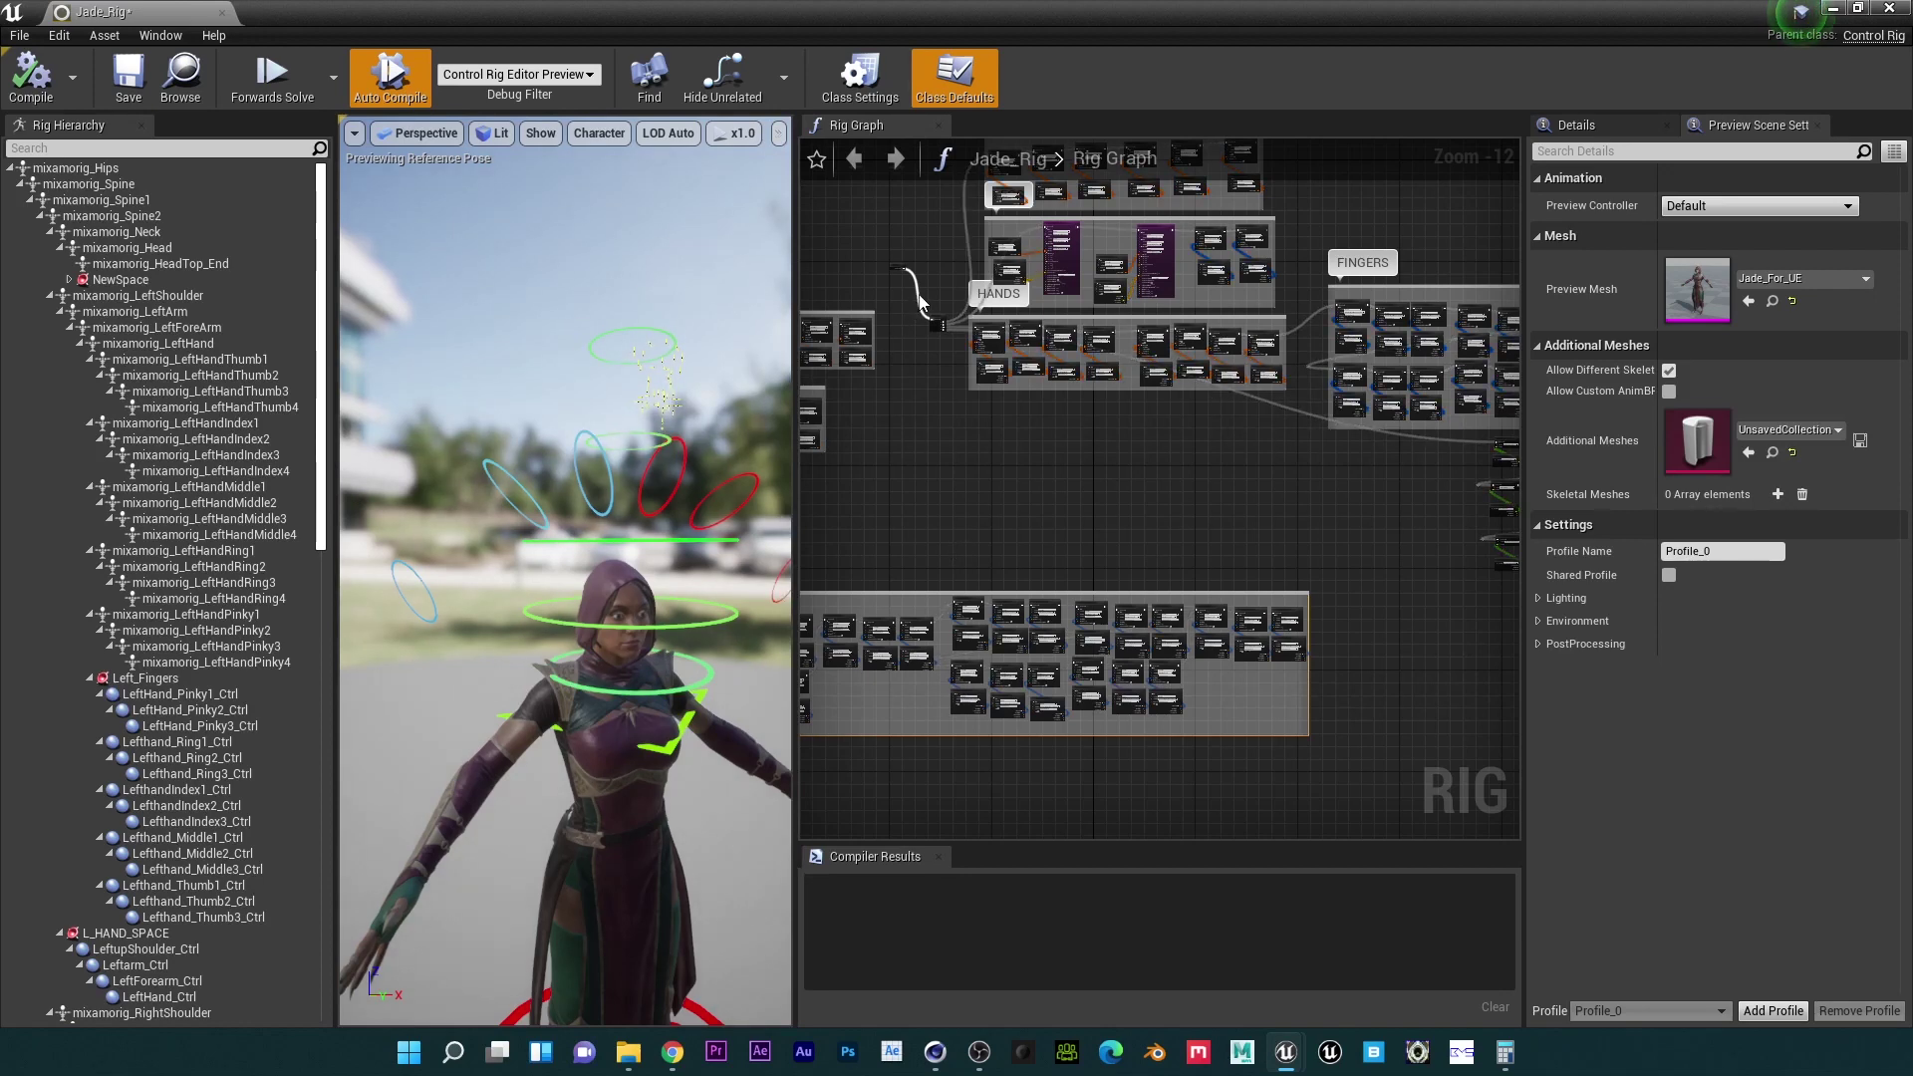
{"action": "scroll", "coordinate": [922, 302], "scroll_direction": "up", "scroll_amount": 3}
{"action": "right_click_drag", "start_coordinate": [926, 338], "coordinate": [1002, 410]}
{"action": "left_click", "coordinate": [49, 295]}
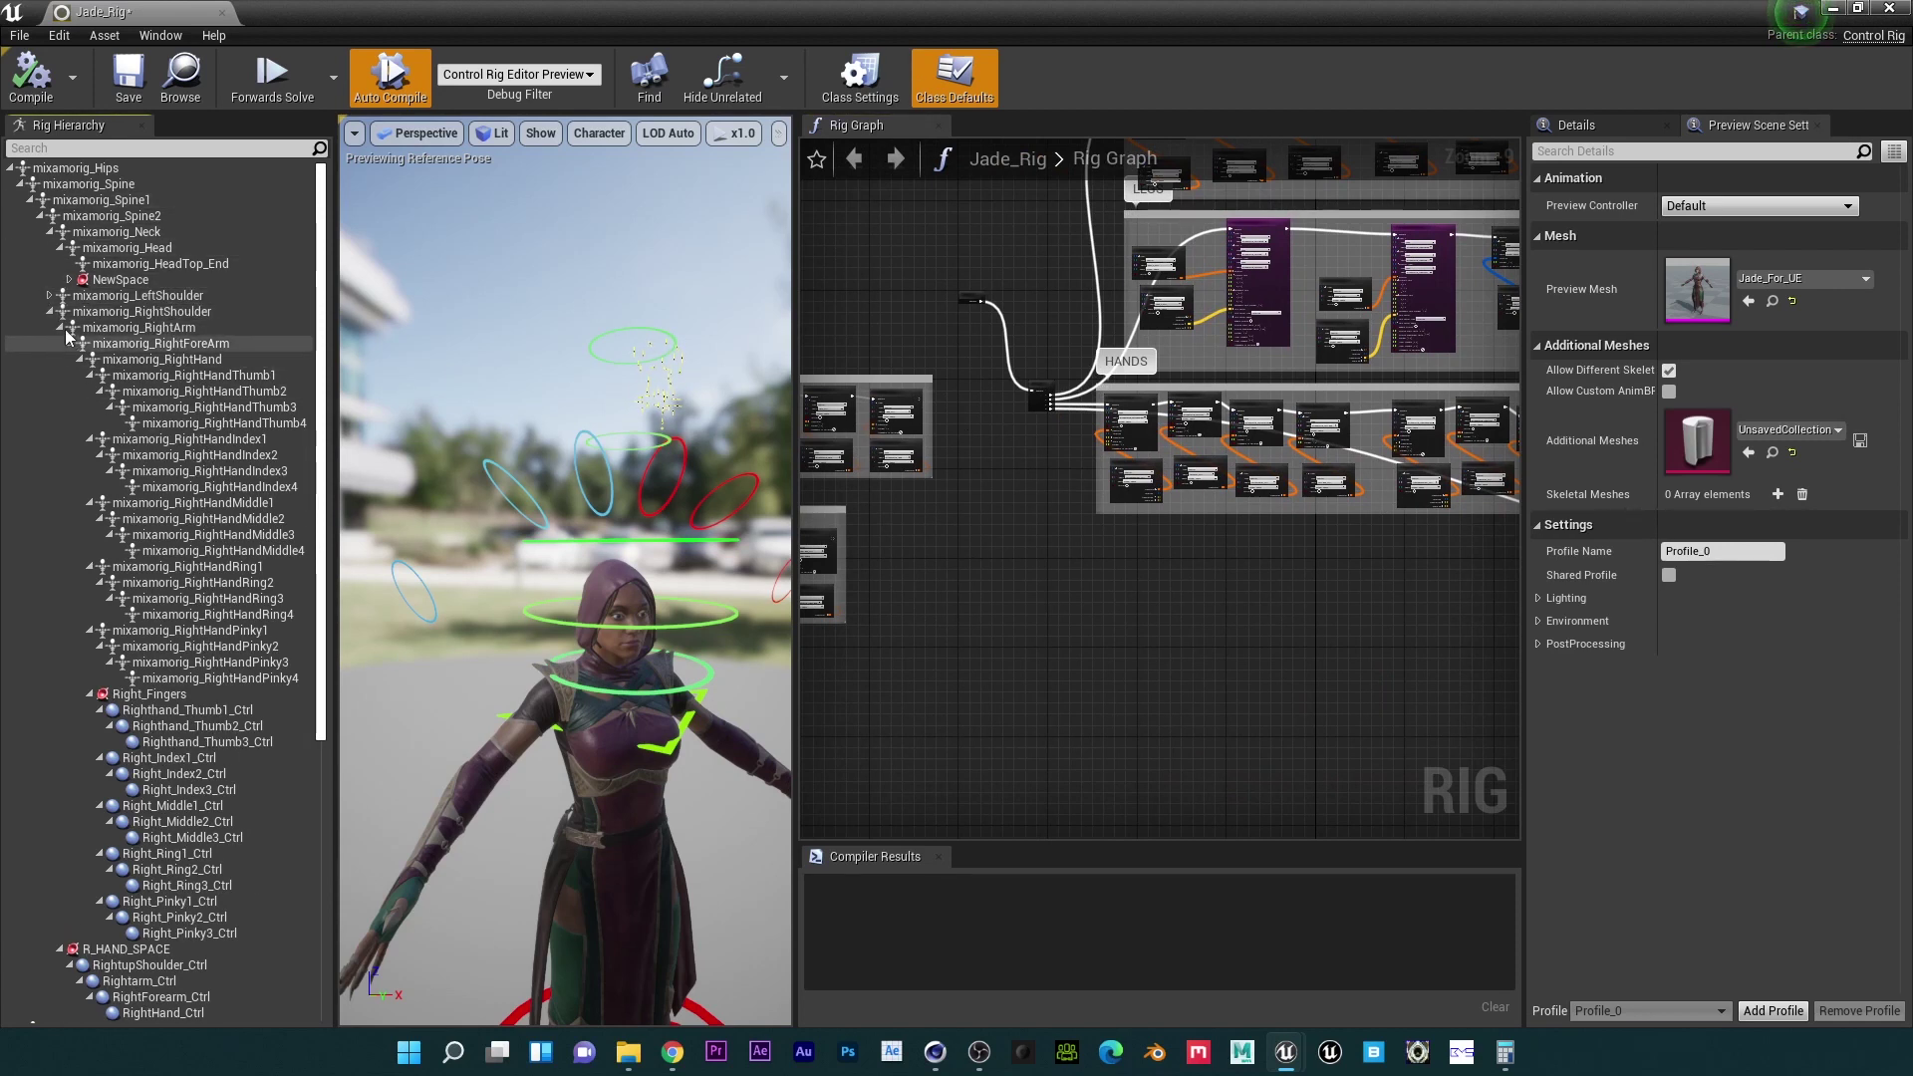
{"action": "left_click", "coordinate": [94, 170]}
{"action": "right_click", "coordinate": [94, 169]}
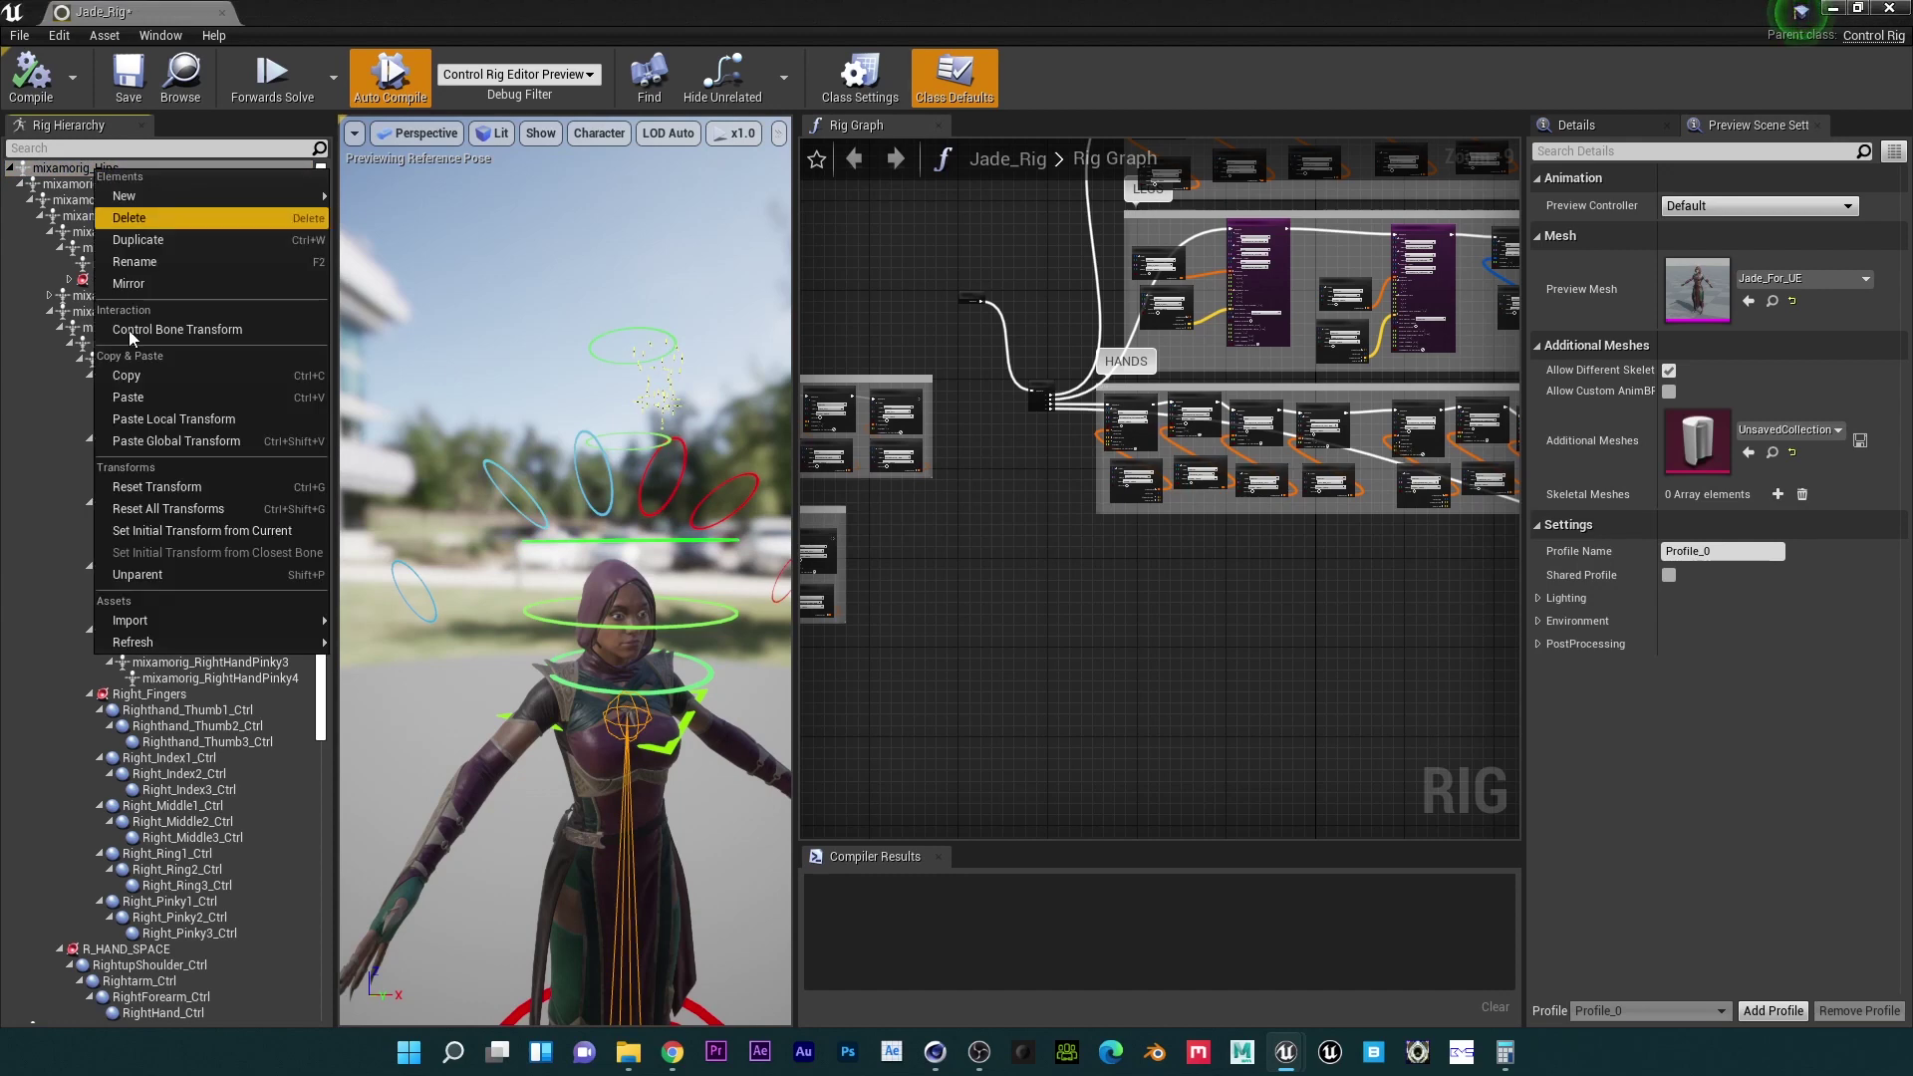
{"action": "mouse_move", "coordinate": [260, 642]}
{"action": "left_click", "coordinate": [368, 668]}
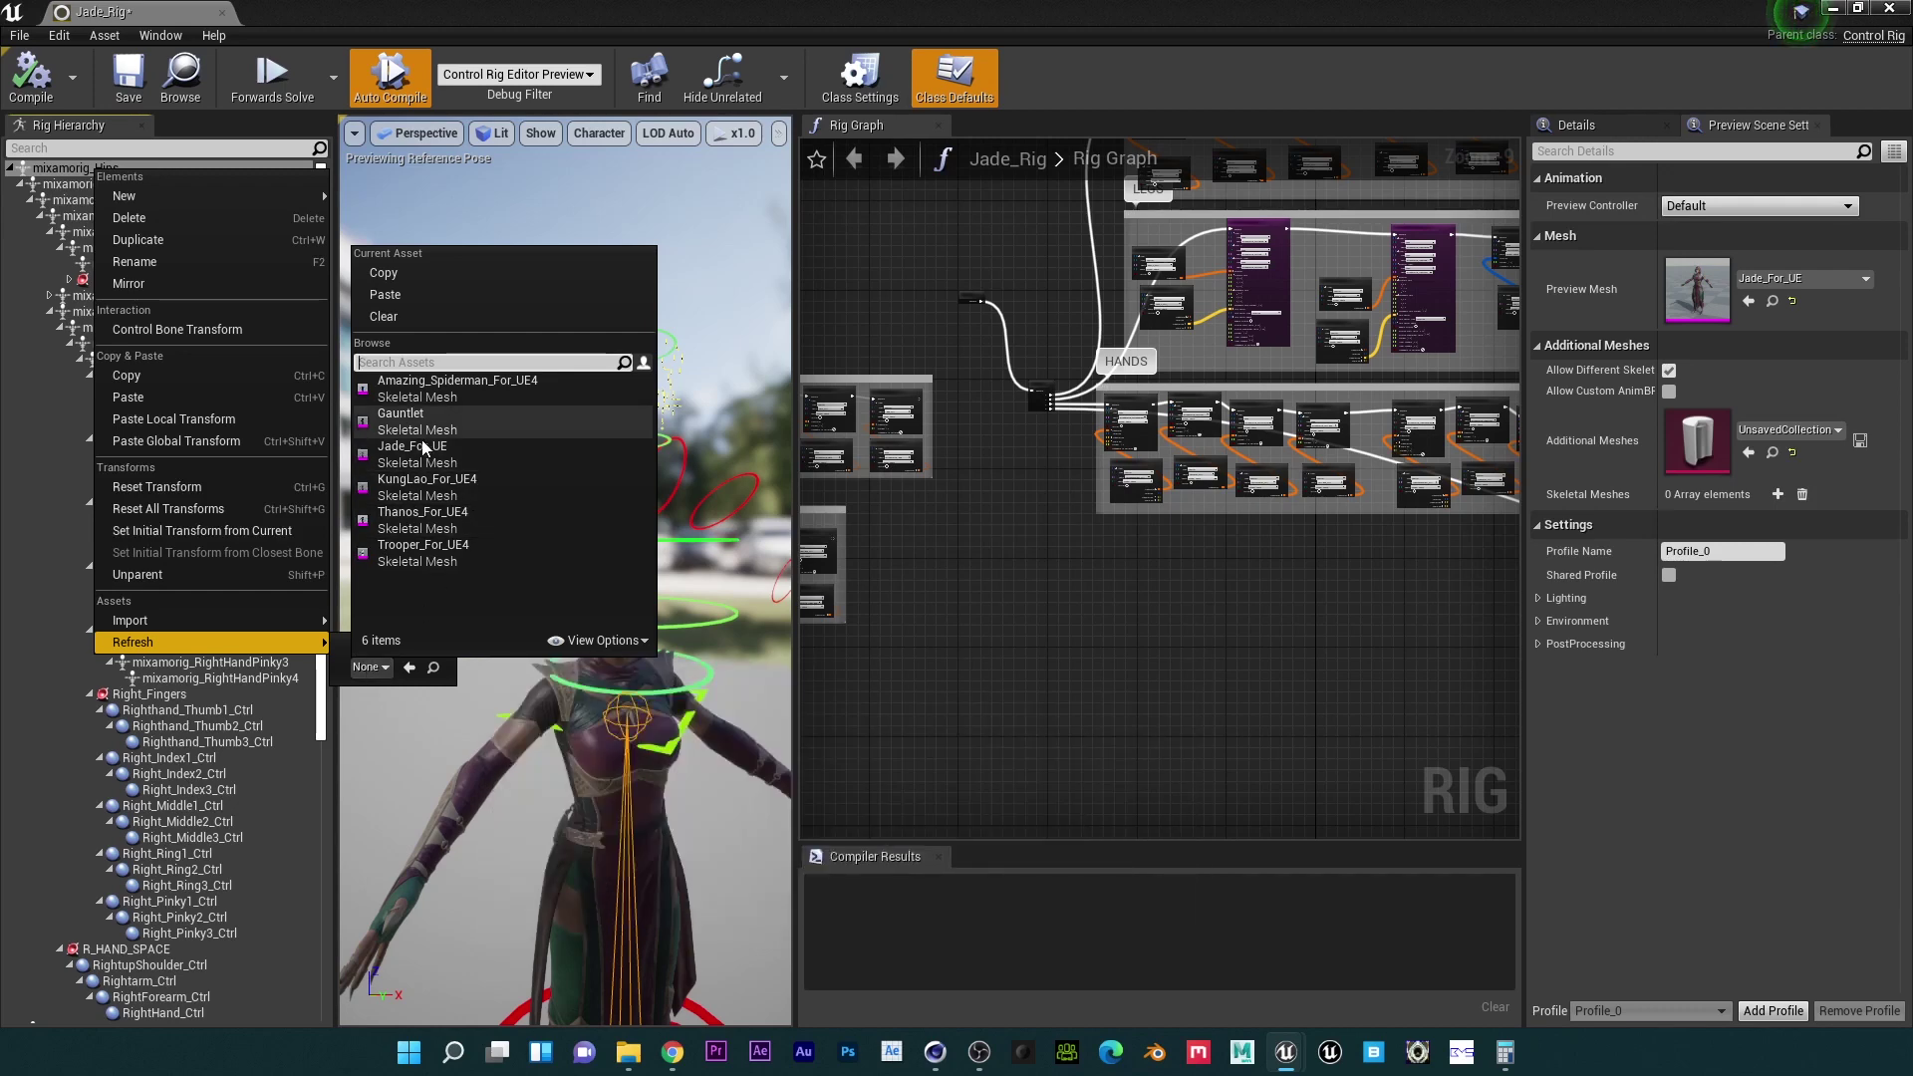
{"action": "left_click", "coordinate": [420, 451]}
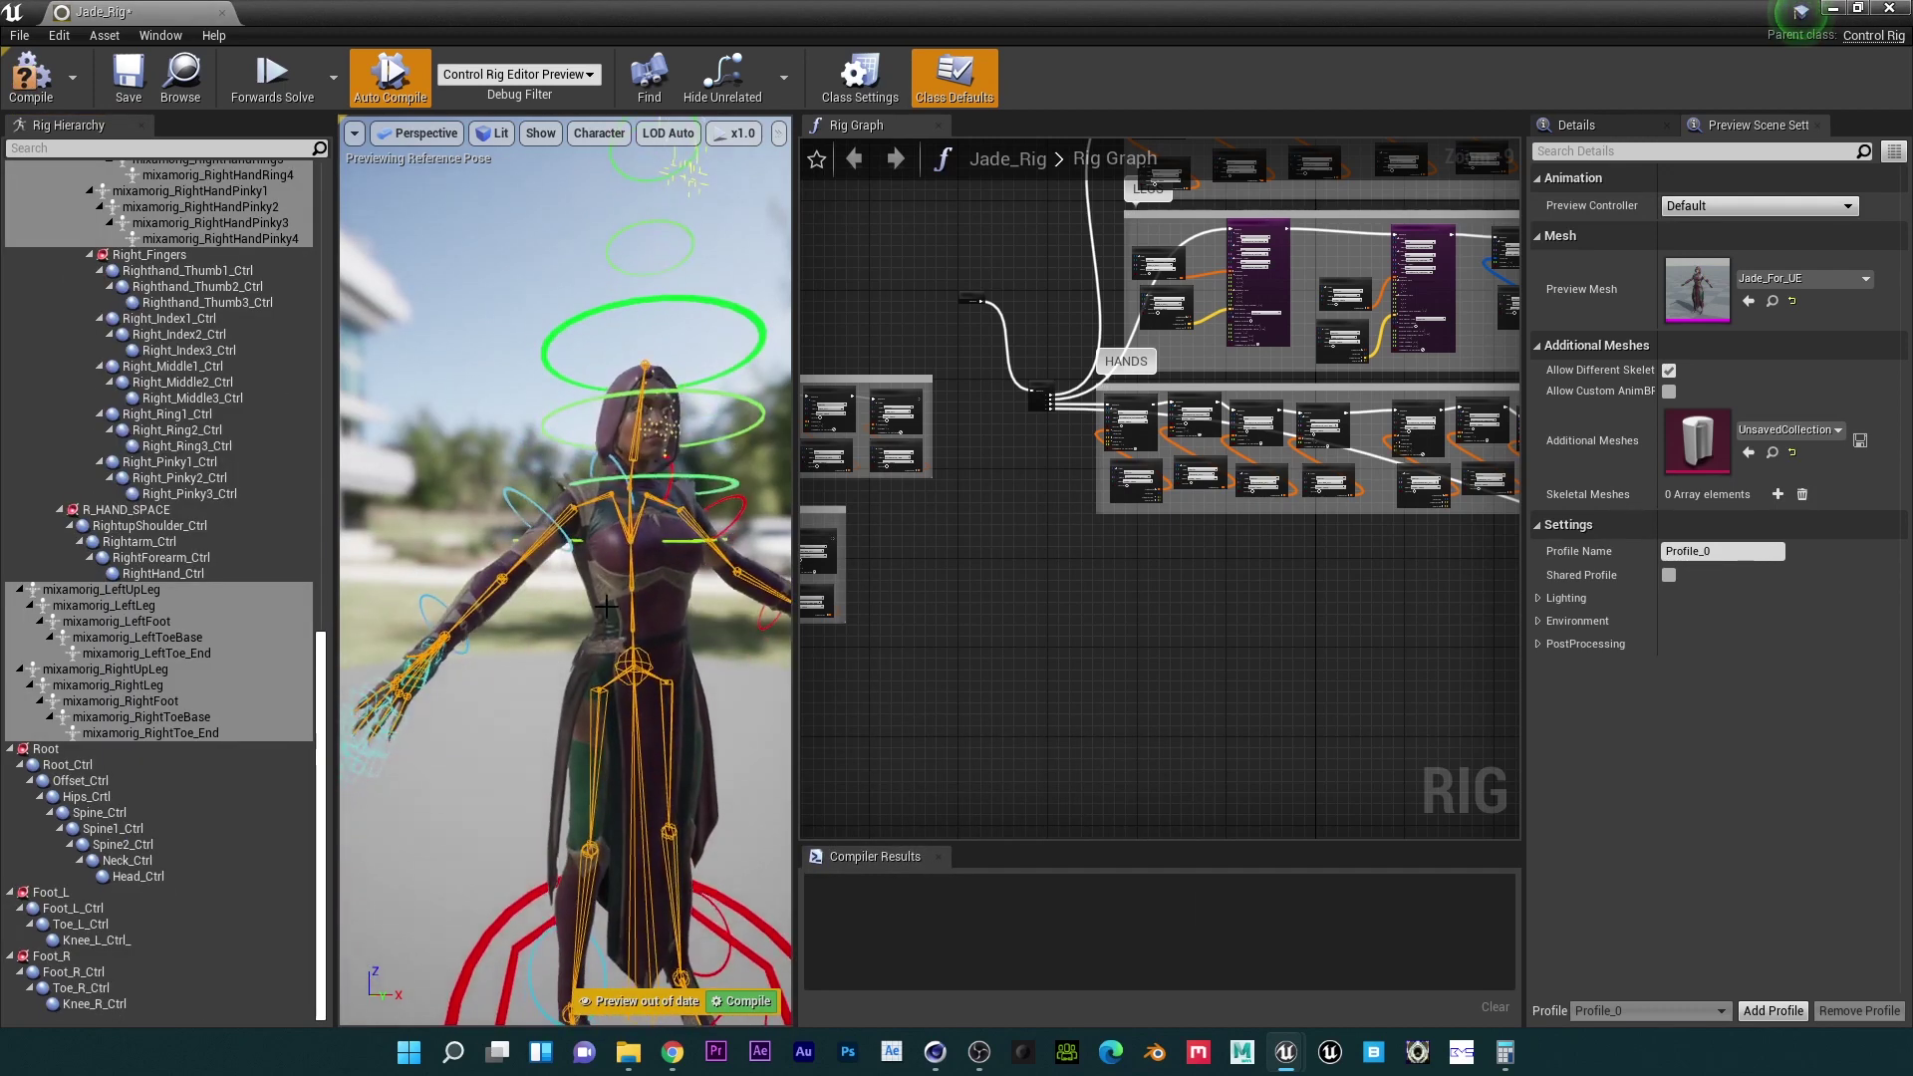
Step: Compile Jade_Rig and check how the bones and controls line up with Jade's body
{"action": "right_click_drag", "start_coordinate": [607, 607], "coordinate": [493, 632]}
{"action": "scroll", "coordinate": [606, 604], "scroll_direction": "down", "scroll_amount": 3}
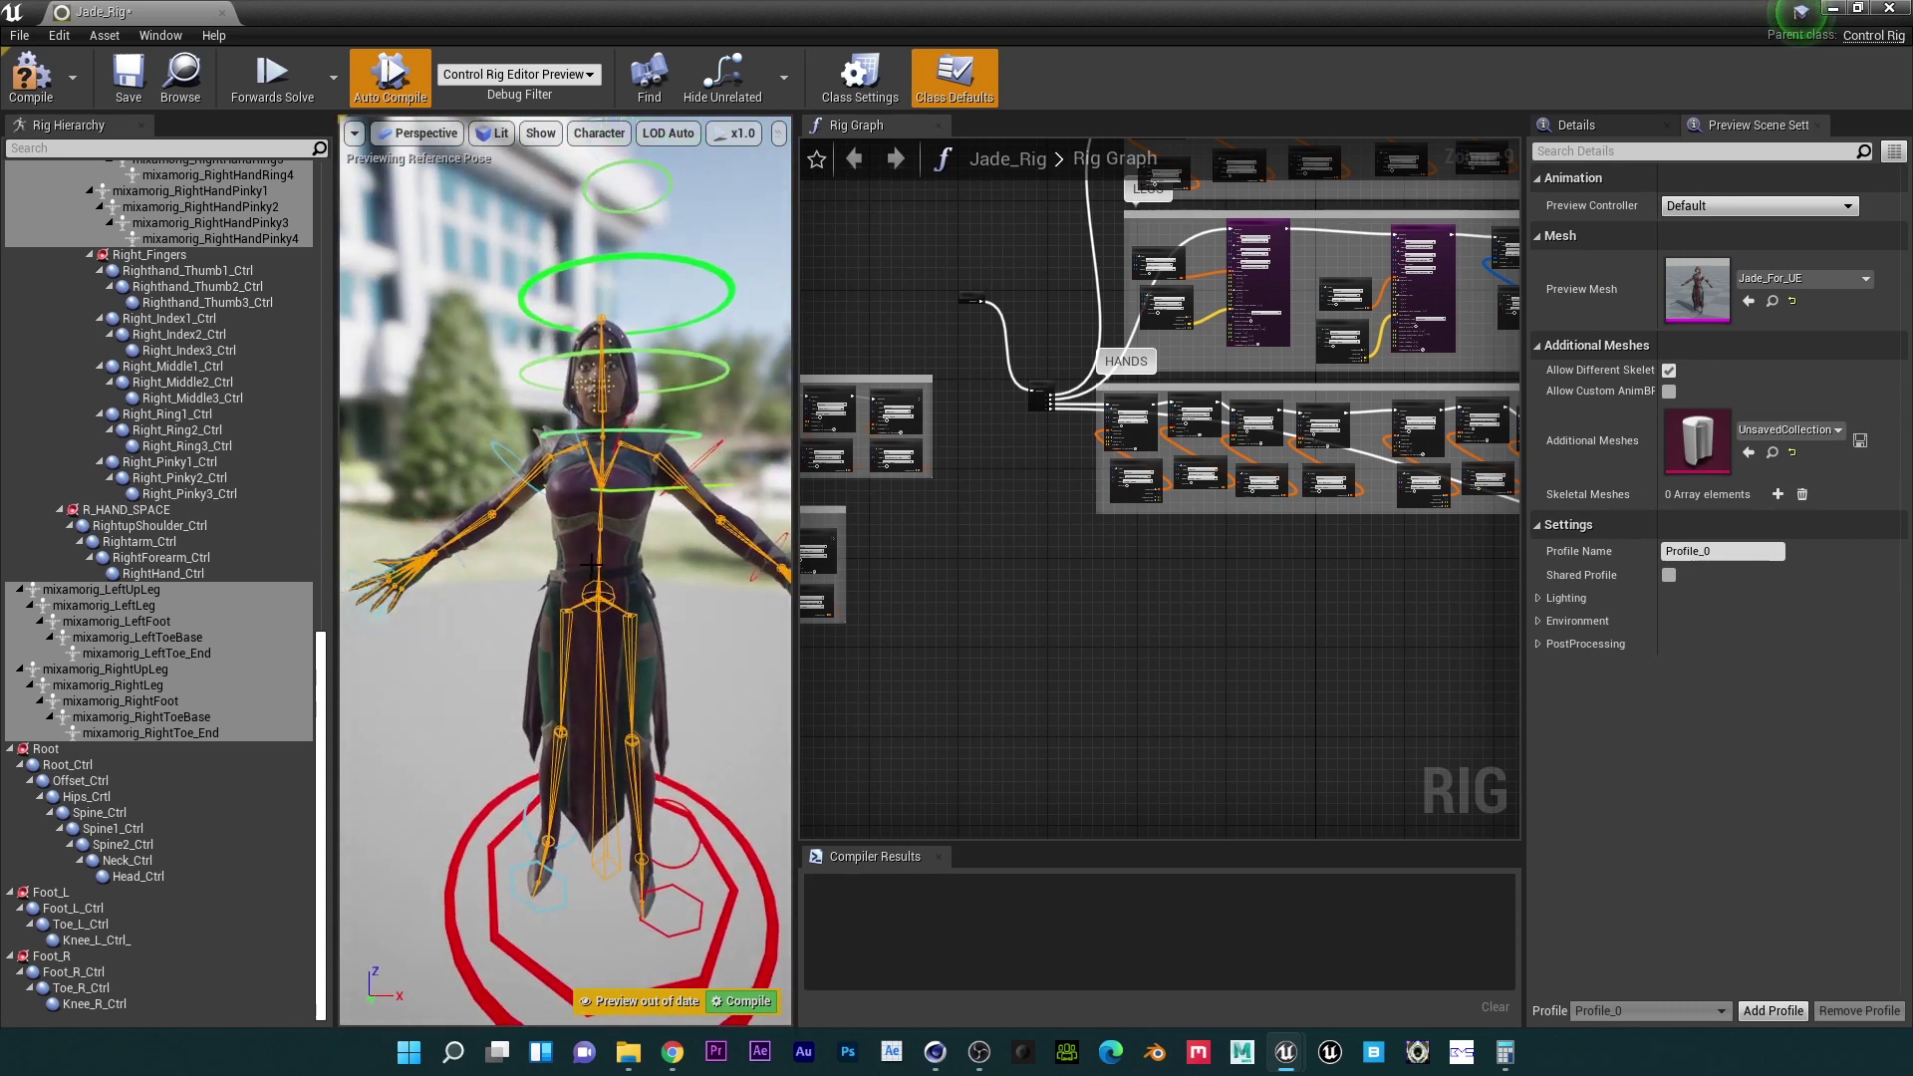
{"action": "left_click_drag", "start_coordinate": [589, 565], "coordinate": [642, 564]}
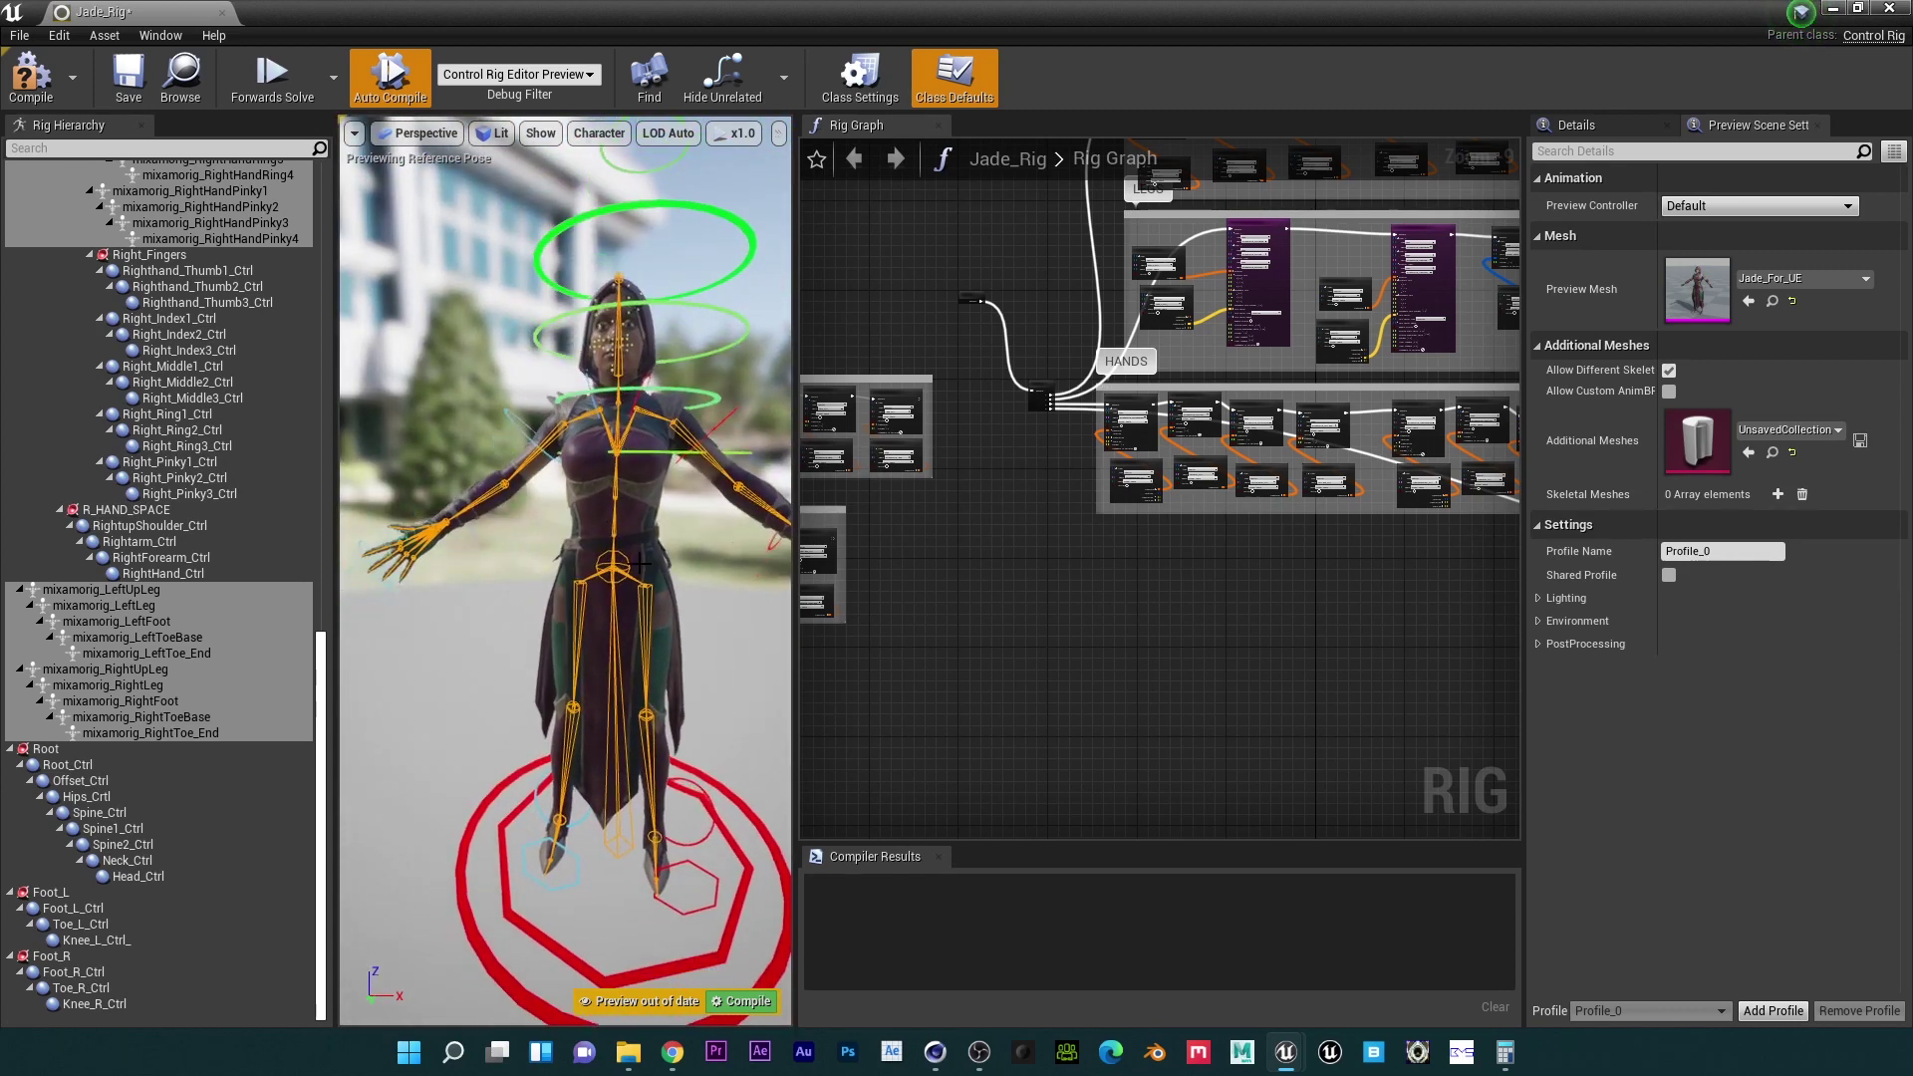
{"action": "left_click", "coordinate": [25, 75]}
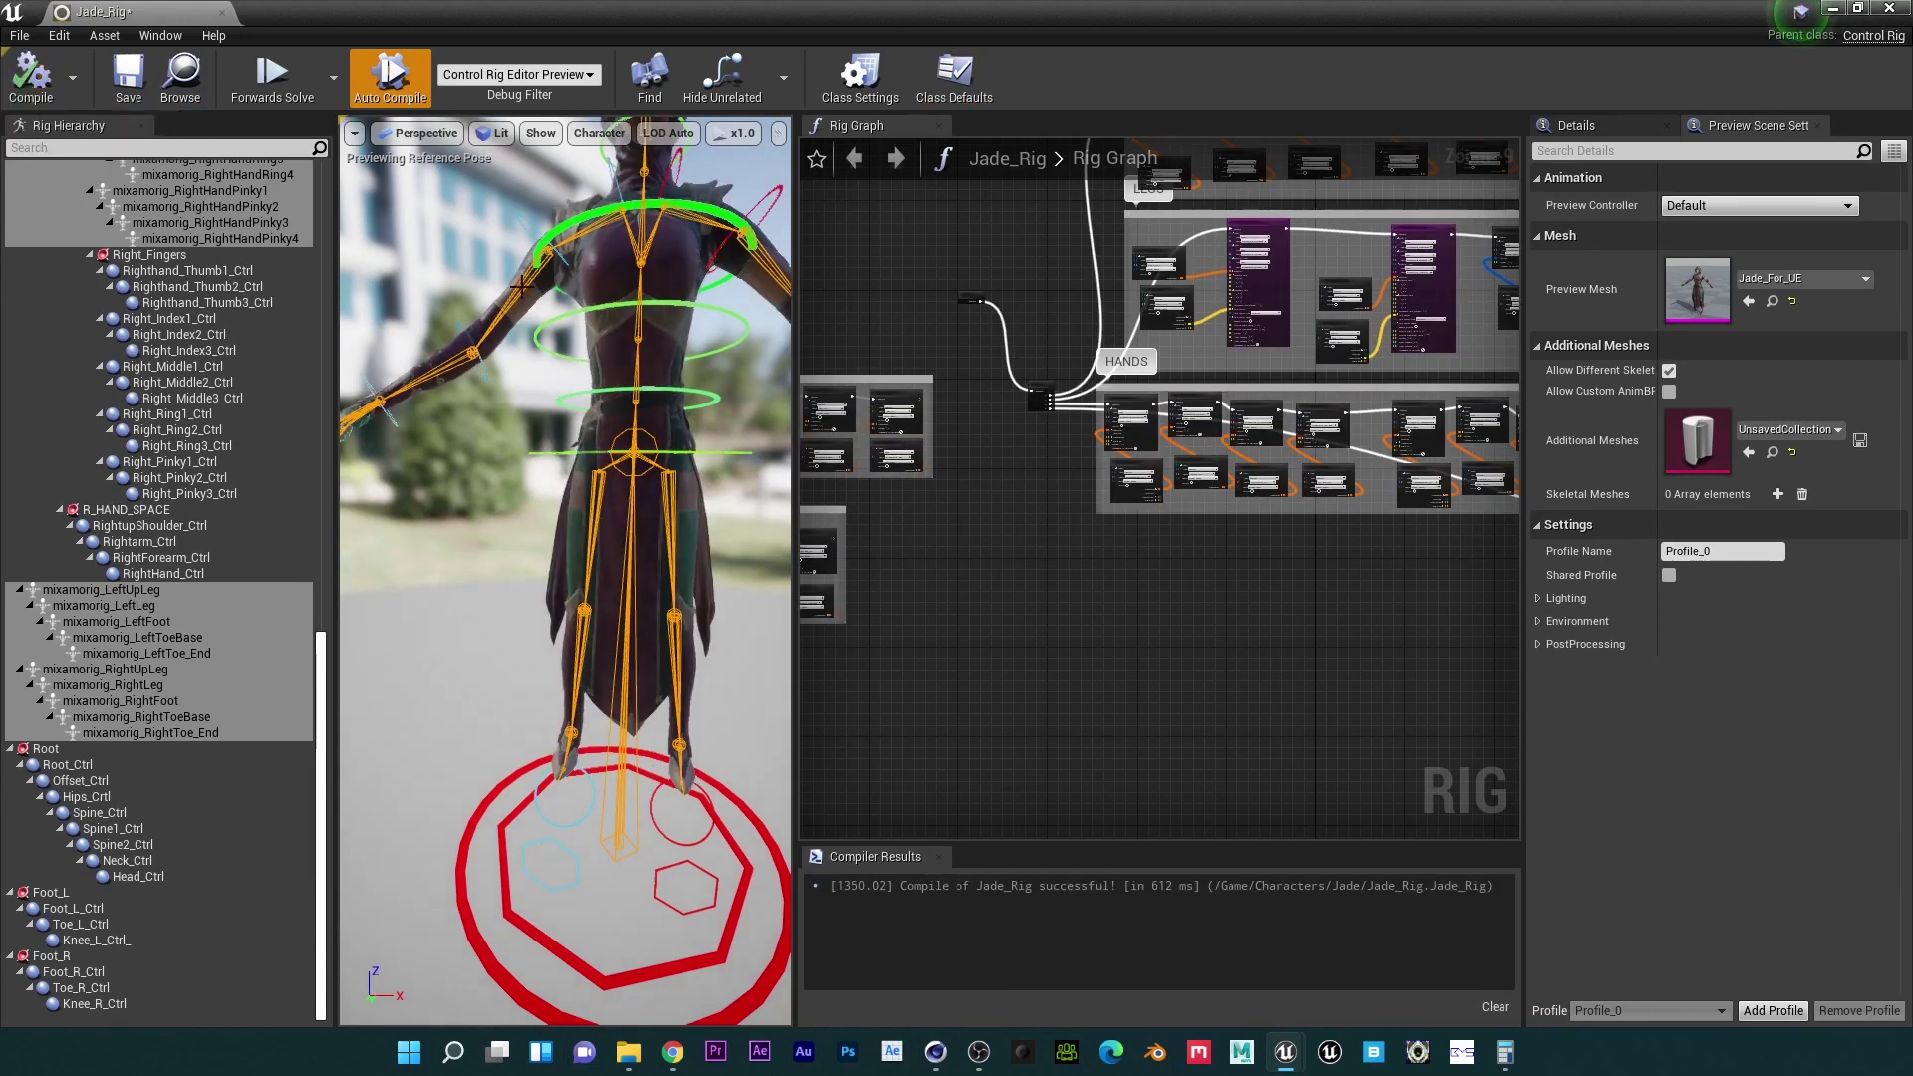
{"action": "middle_click_drag", "start_coordinate": [566, 499], "coordinate": [596, 578]}
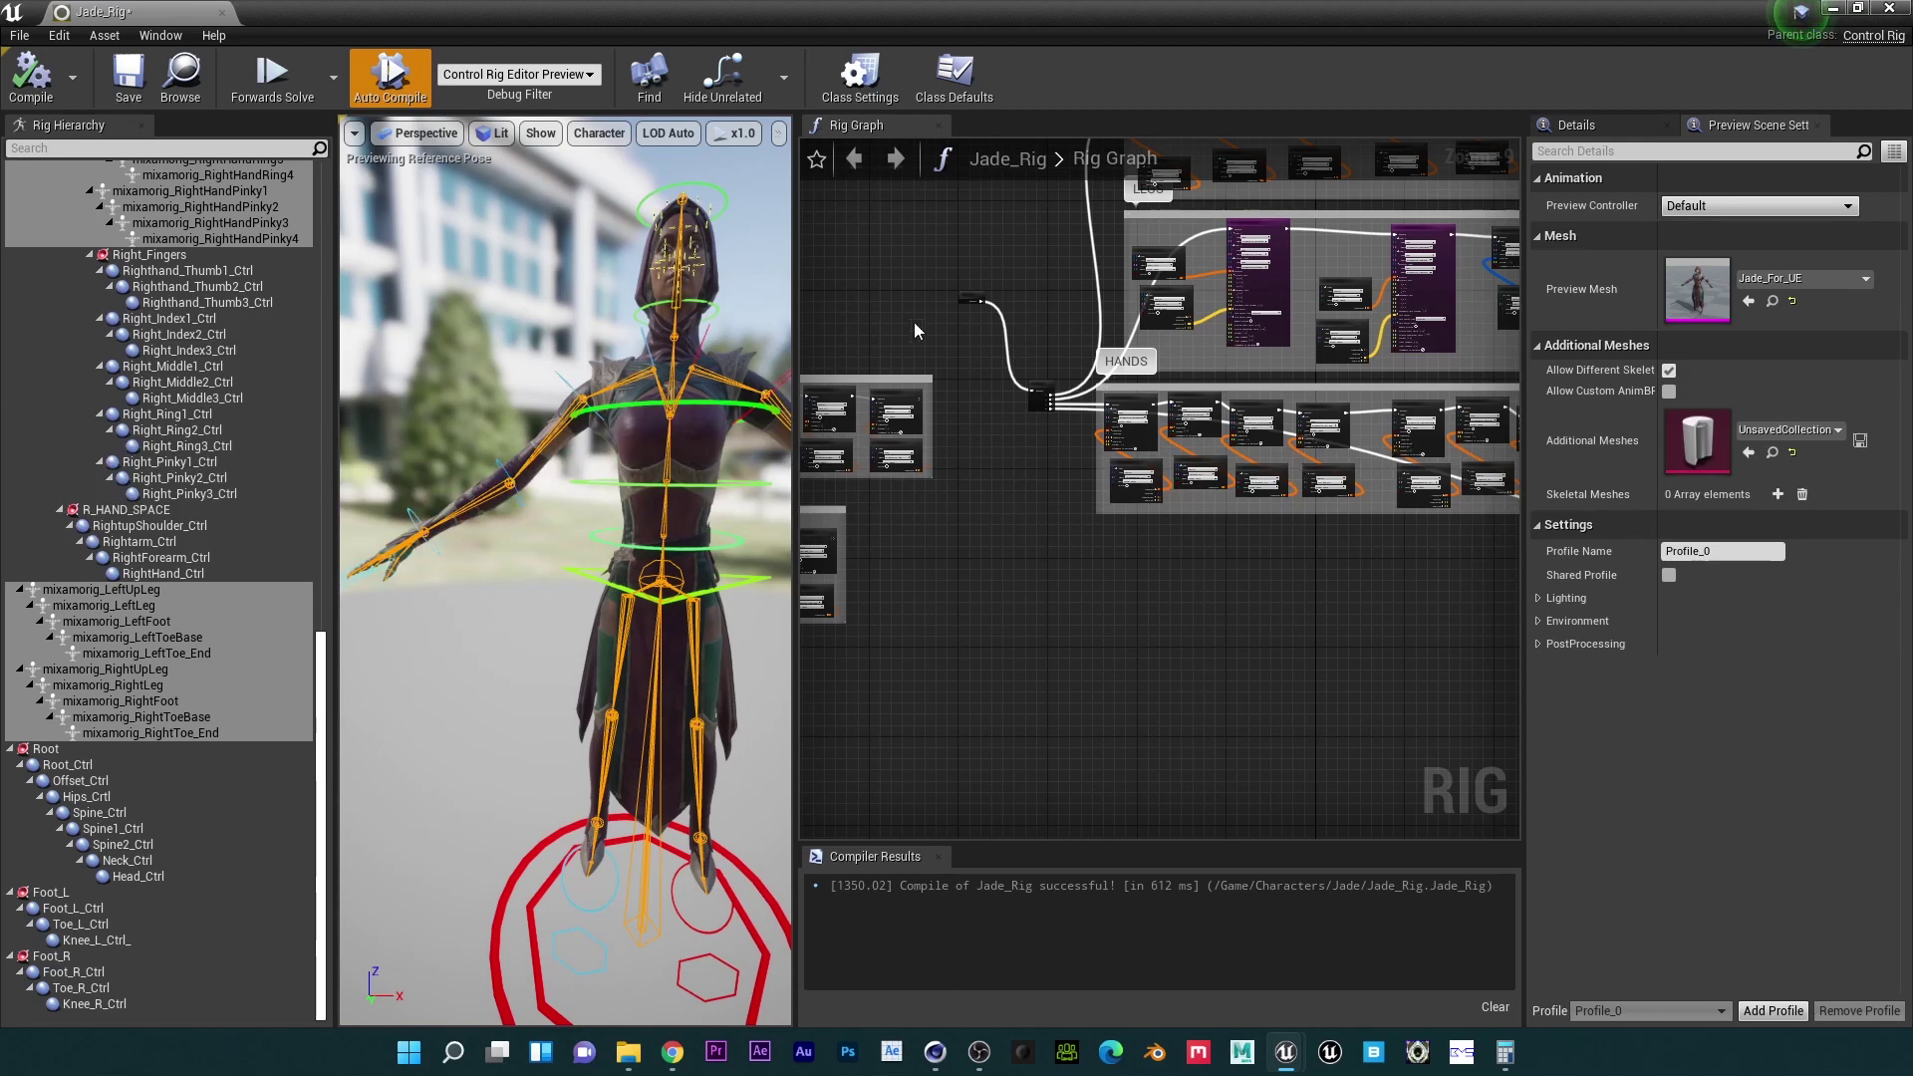
{"action": "left_click_drag", "start_coordinate": [617, 403], "coordinate": [622, 438]}
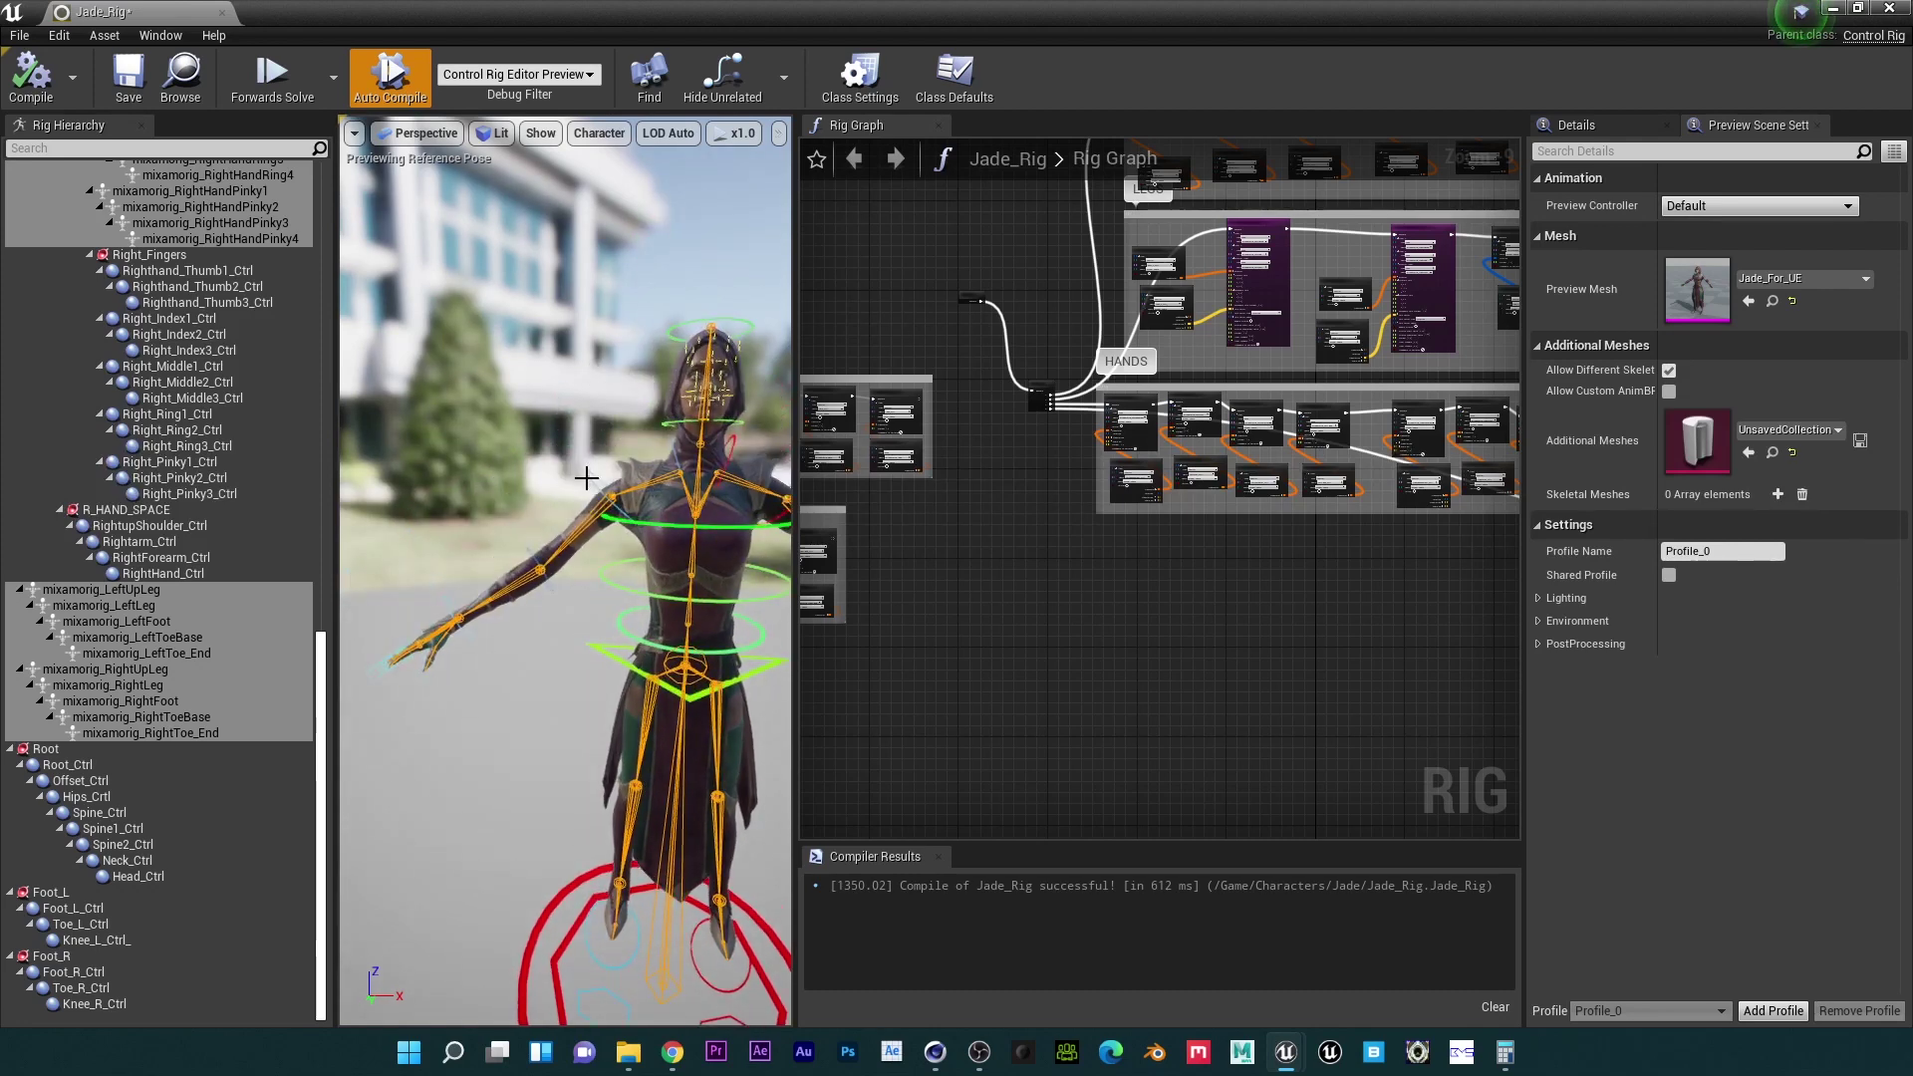
Step: Disconnect the entry node's execution link in the Rig Graph and collapse the mixamorig_LeftShoulder and mixamorig_RightShoulder branches
{"action": "left_click", "coordinate": [1007, 354], "text": "alt"}
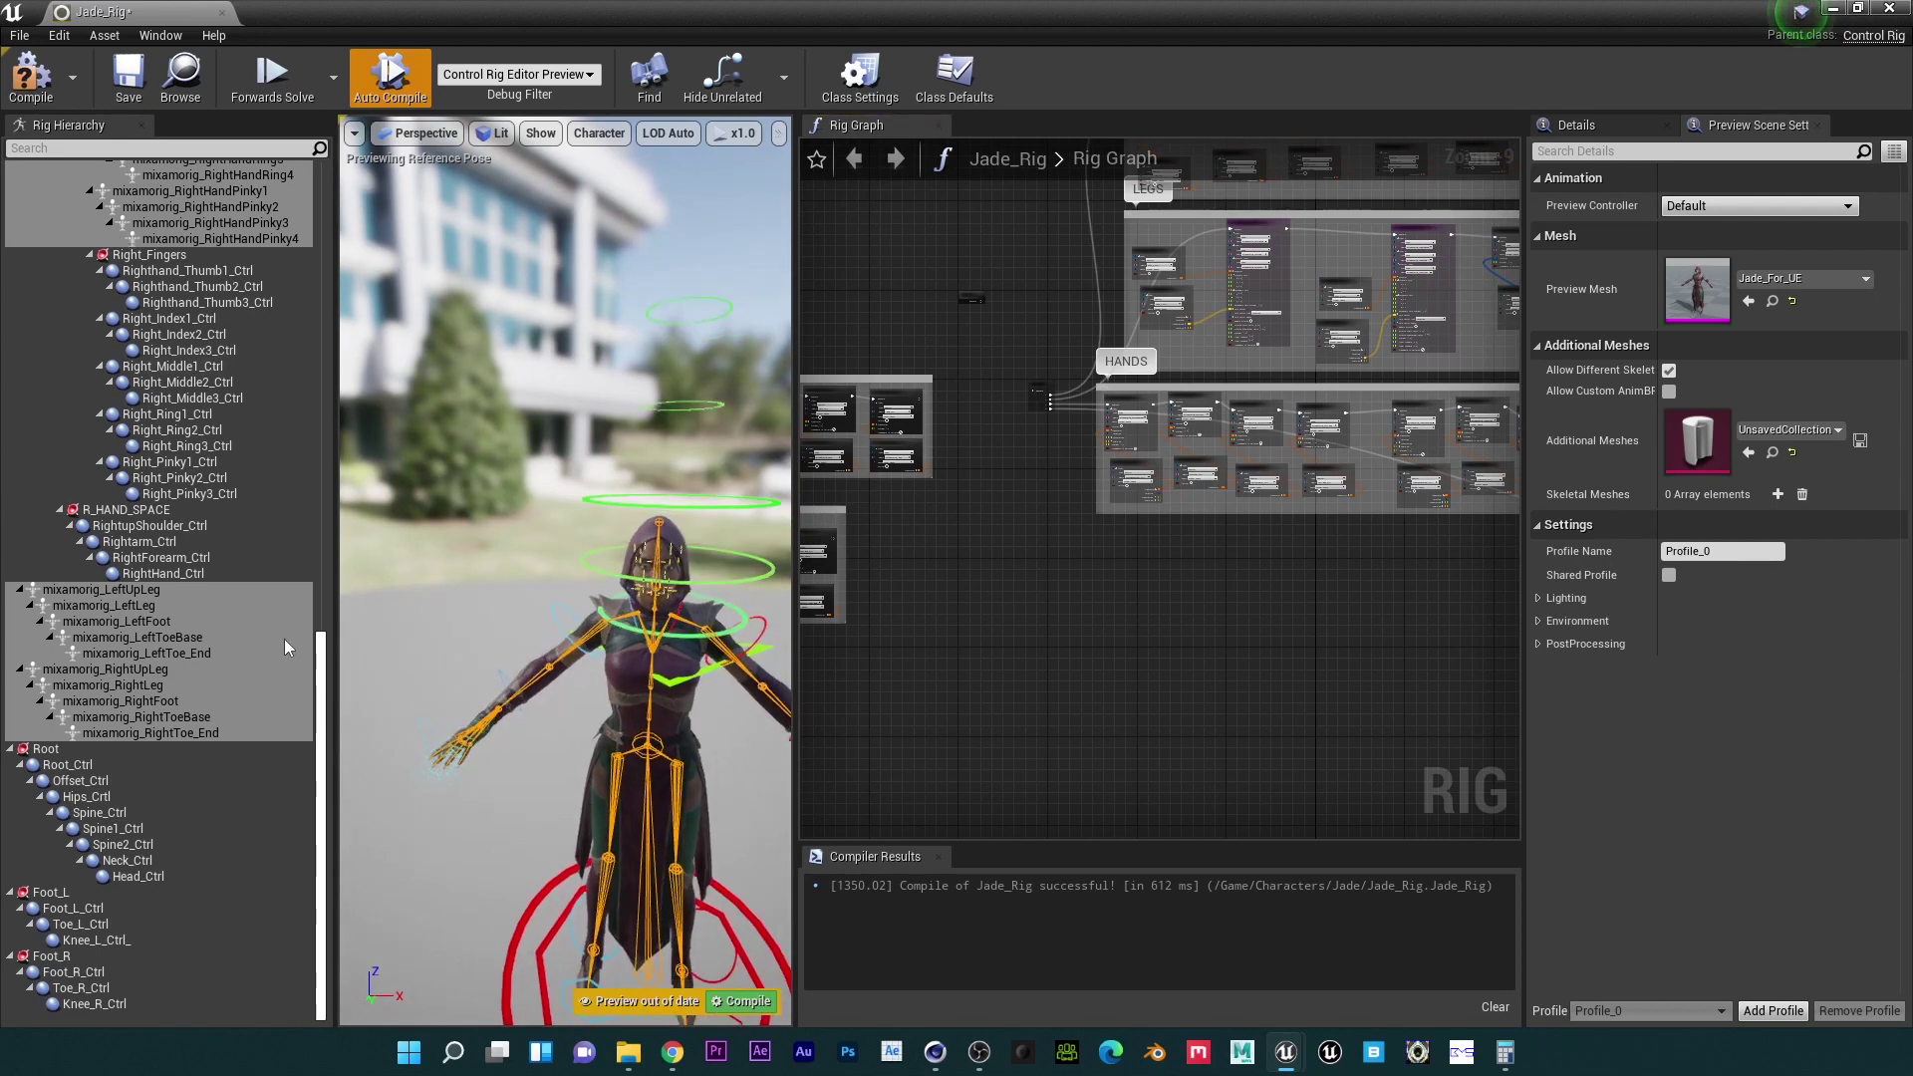
{"action": "left_click_drag", "start_coordinate": [321, 647], "coordinate": [350, 155]}
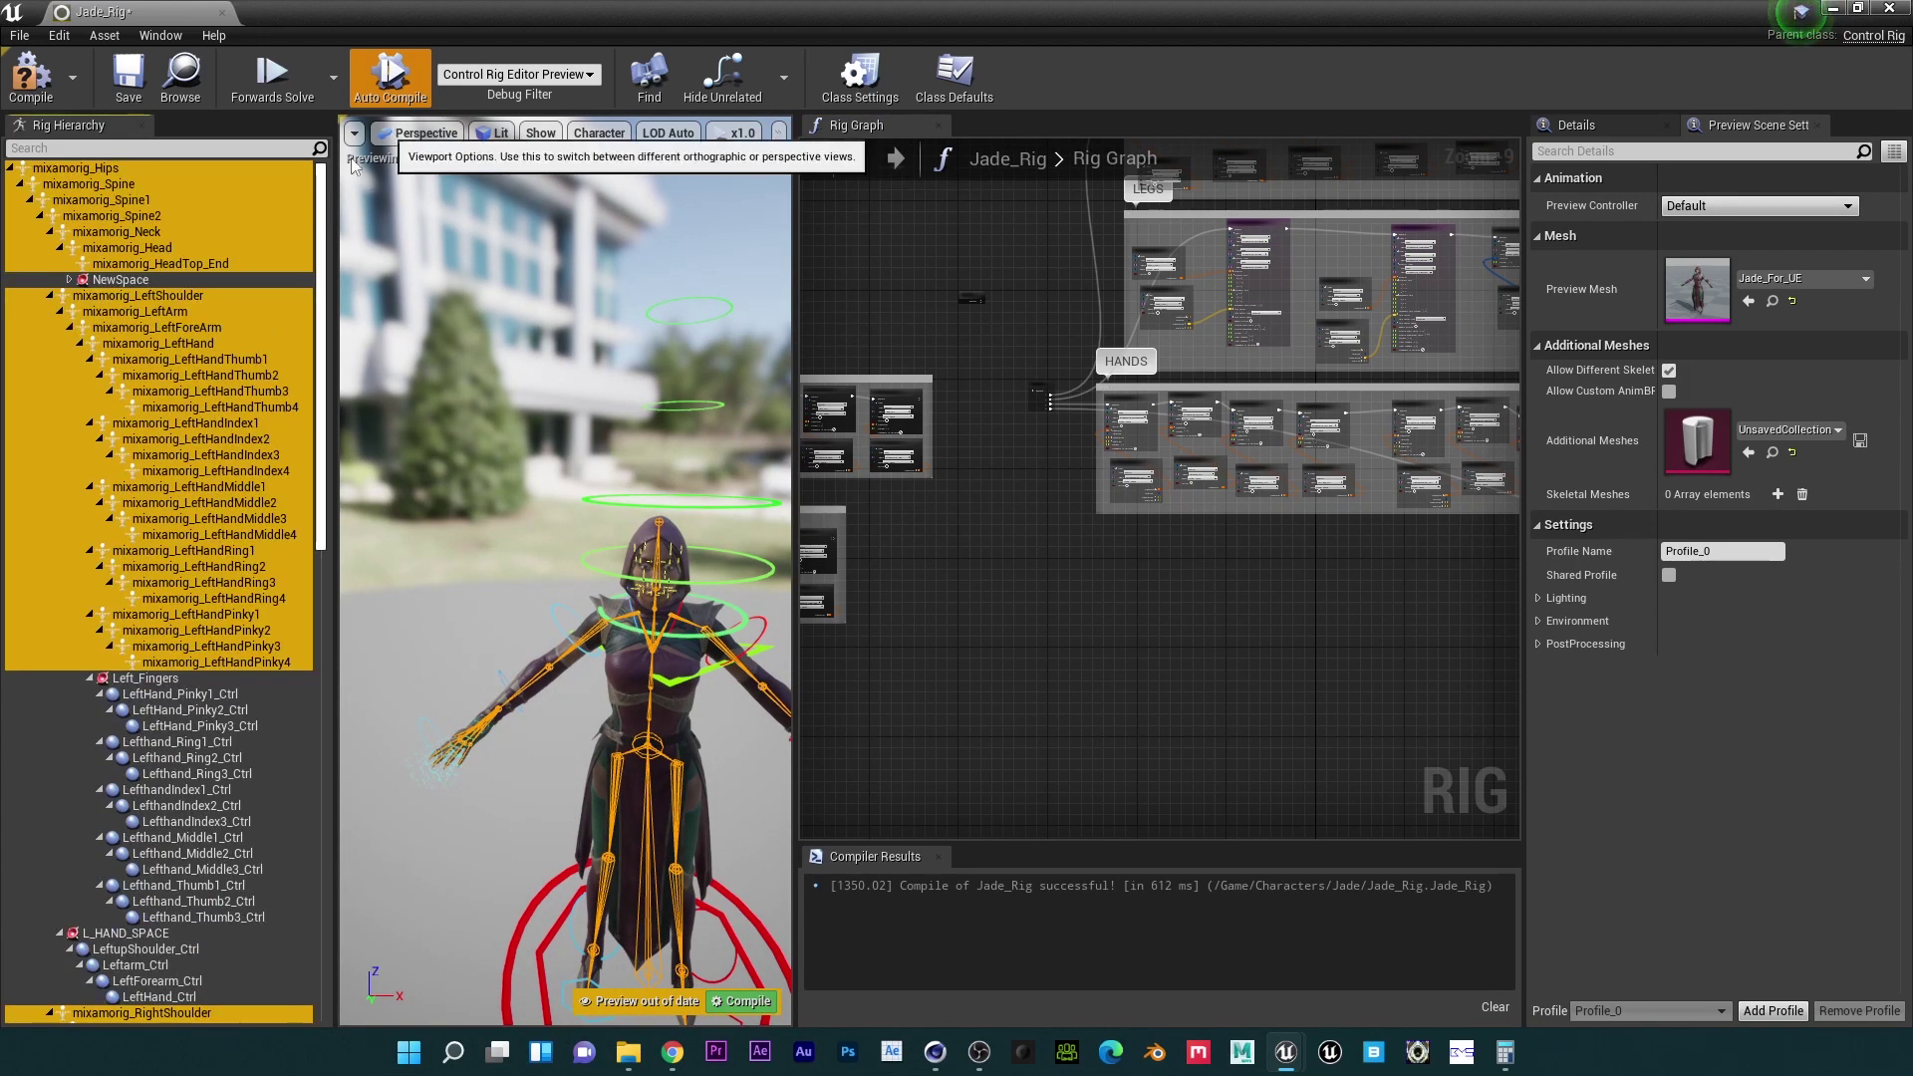
{"action": "left_click", "coordinate": [50, 294]}
{"action": "left_click", "coordinate": [49, 312]}
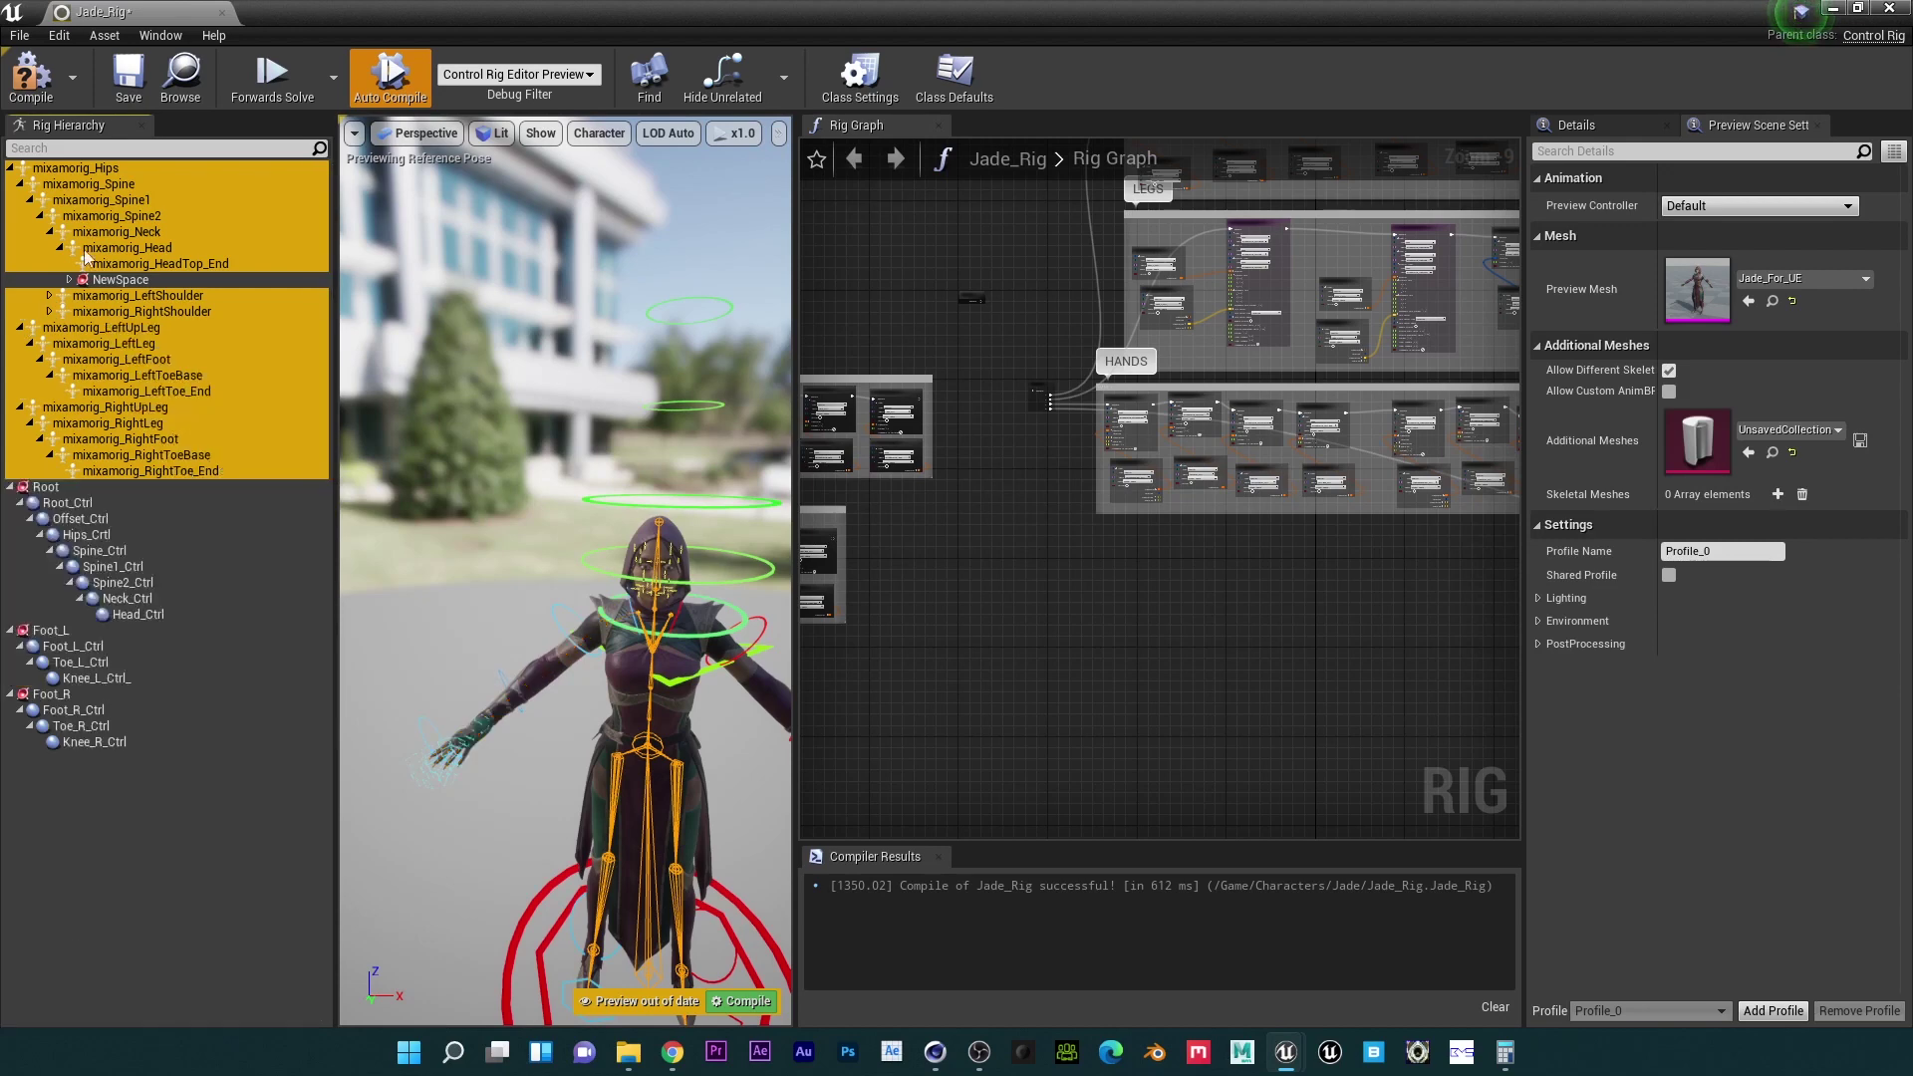
Step: Match the transforms of Hips_Ctrl, Spine_Ctrl, Spine1_Ctrl and Spine2_Ctrl to their corresponding mixamorig hips and spine bones
{"action": "left_click", "coordinate": [110, 169]}
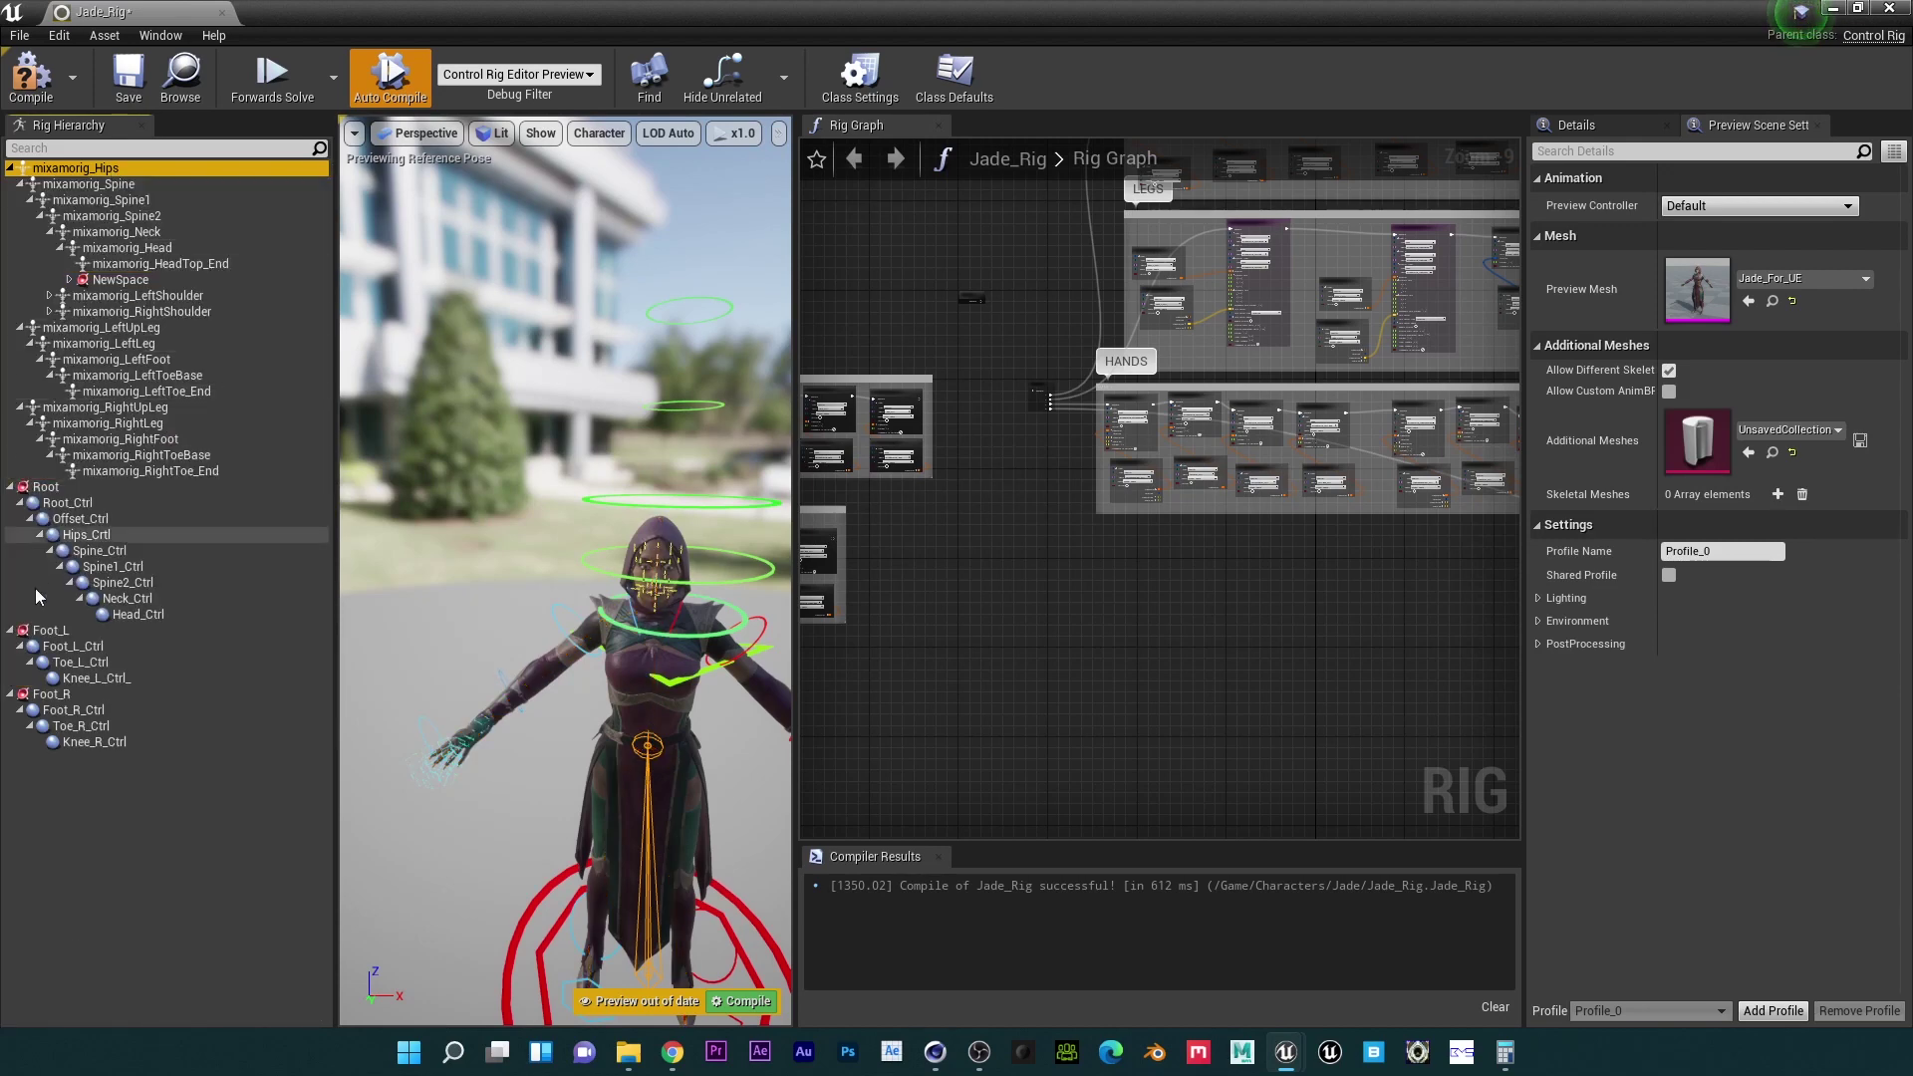
{"action": "left_click", "coordinate": [86, 535]}
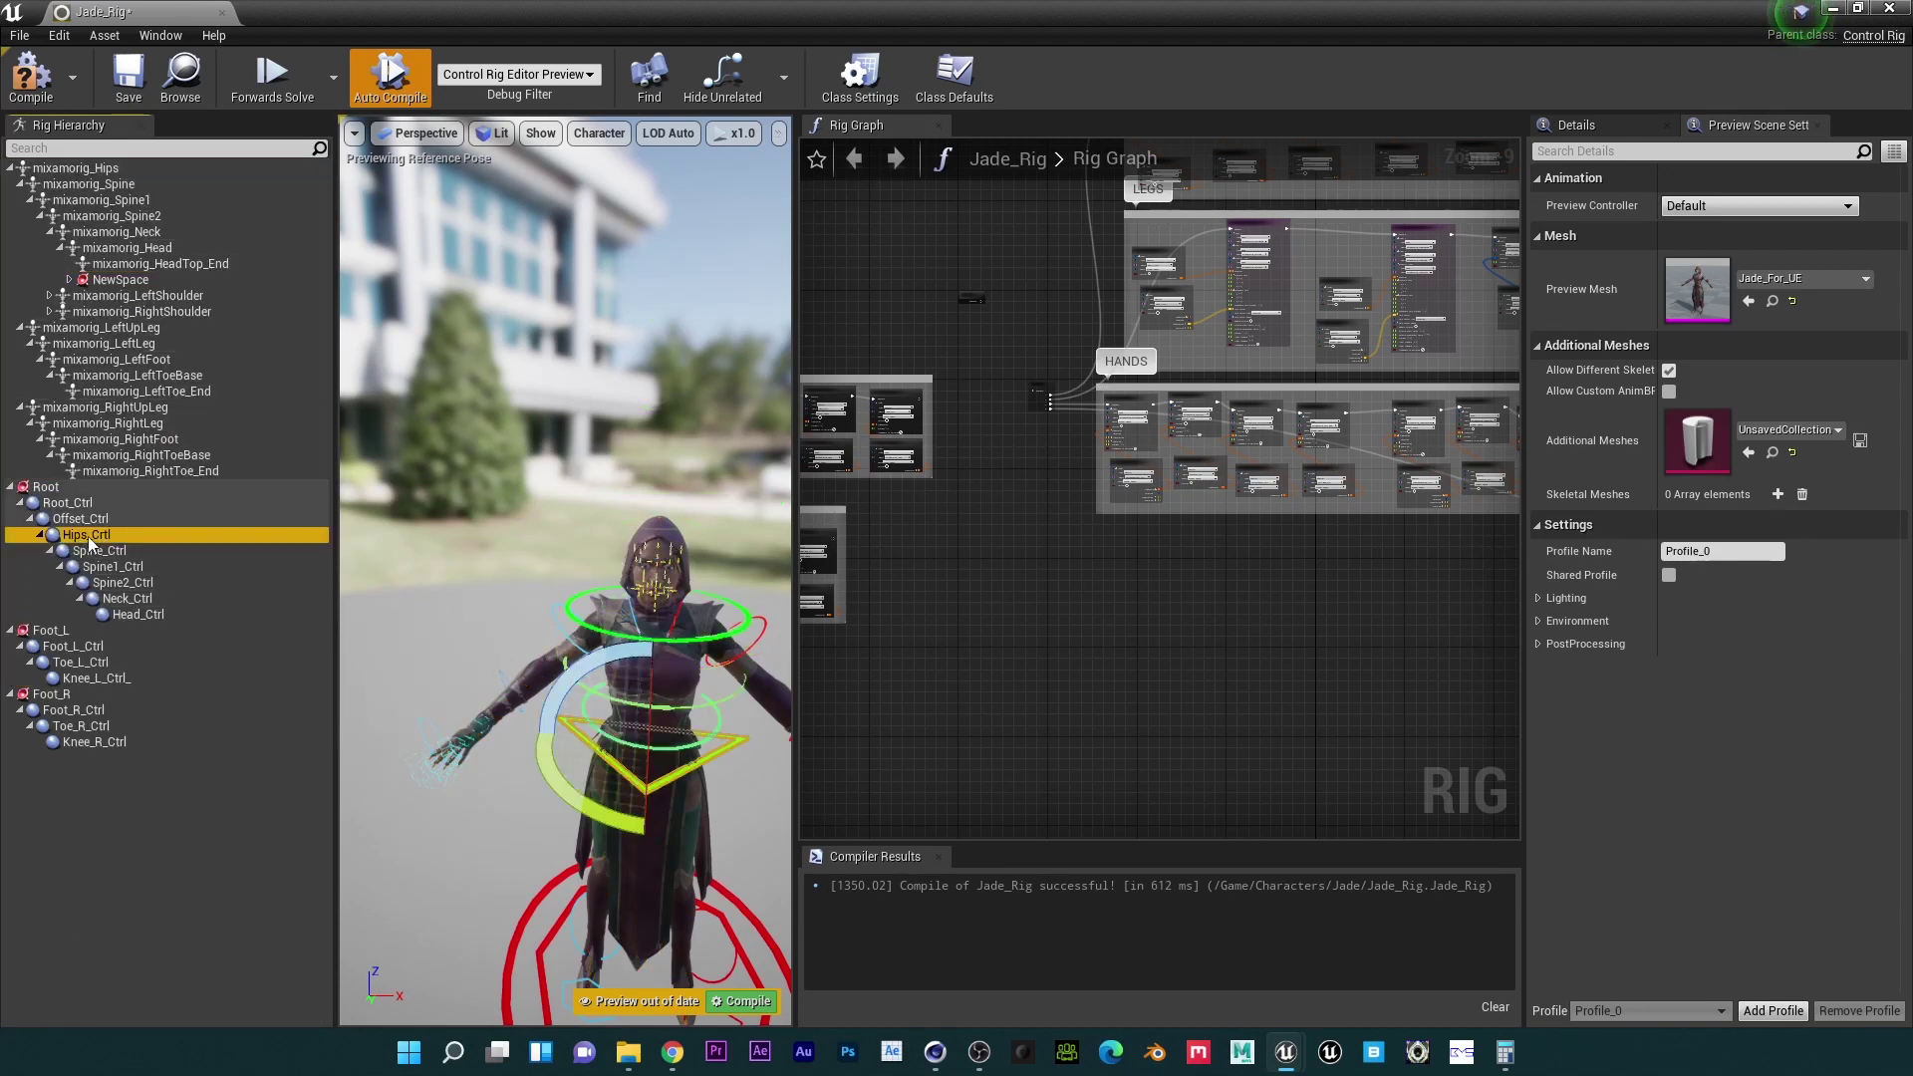
{"action": "left_click", "coordinate": [98, 185]}
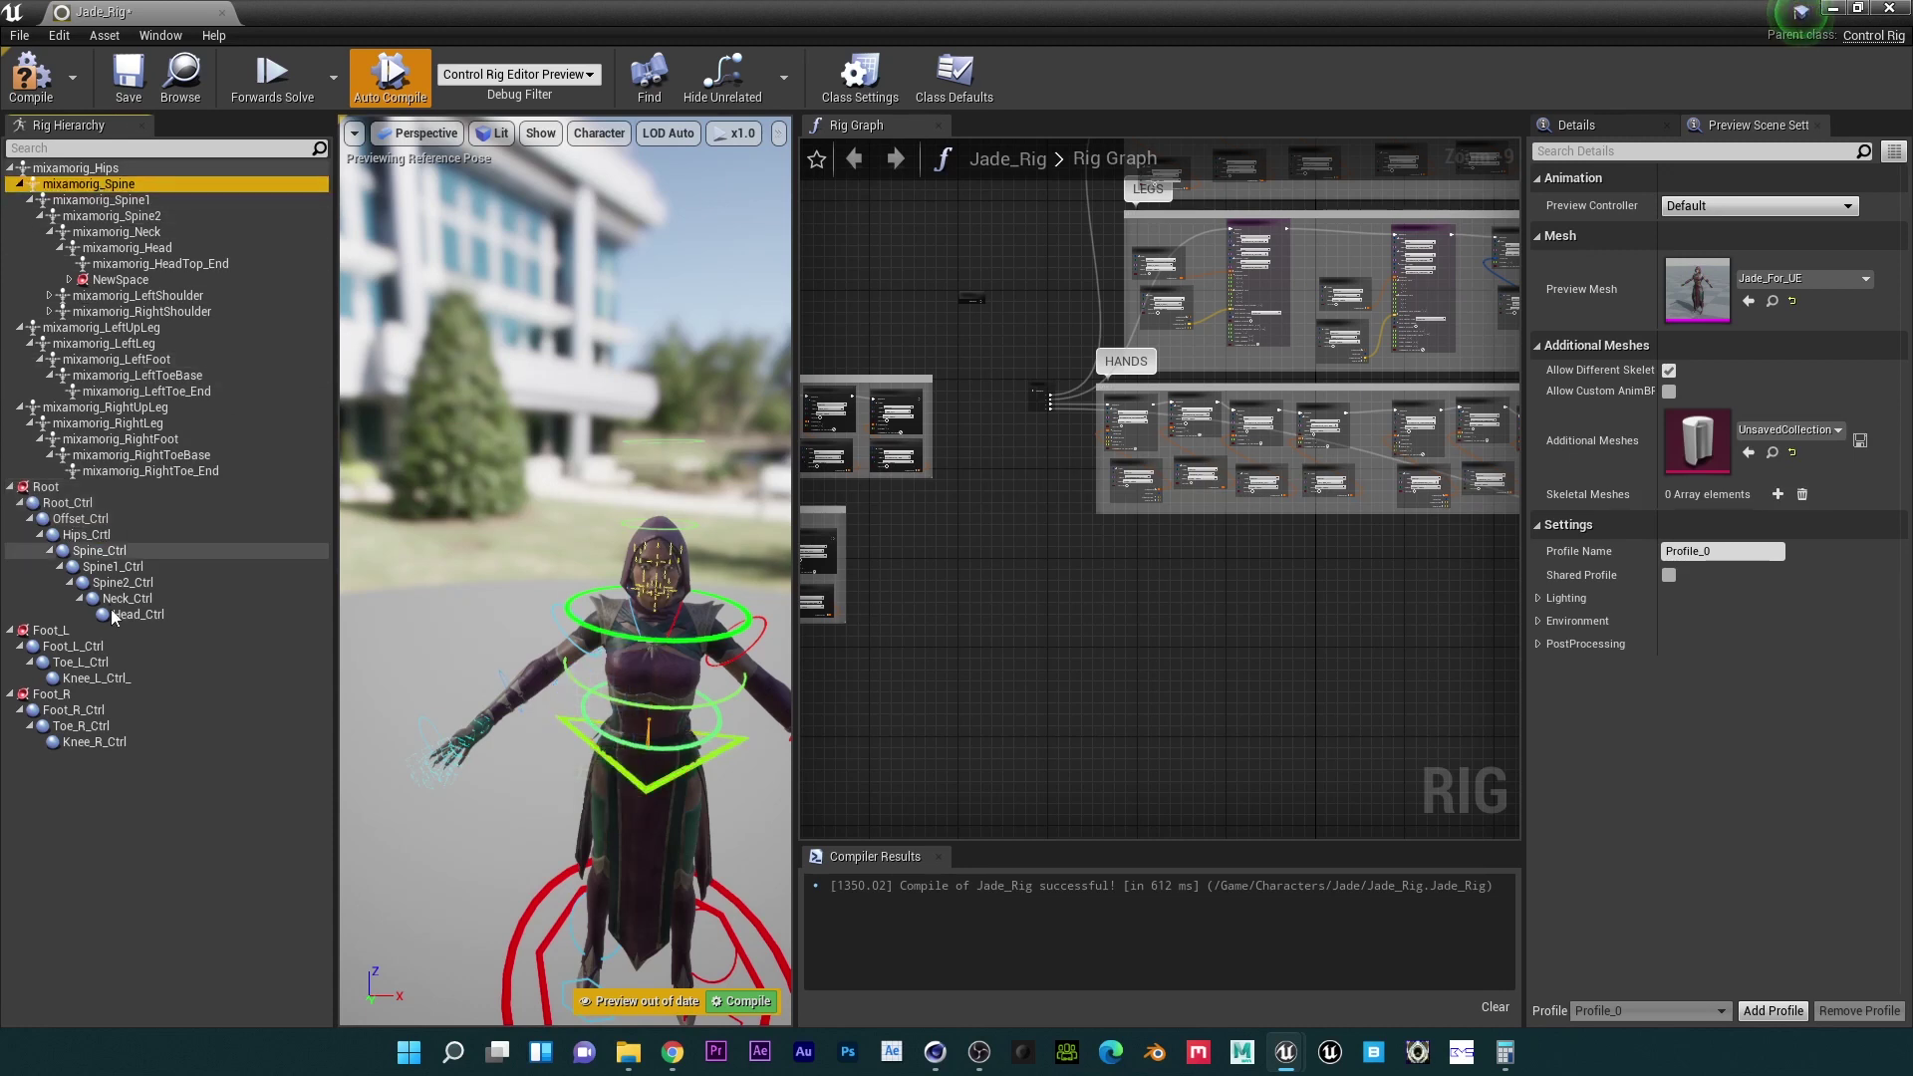
{"action": "left_click", "coordinate": [122, 551]}
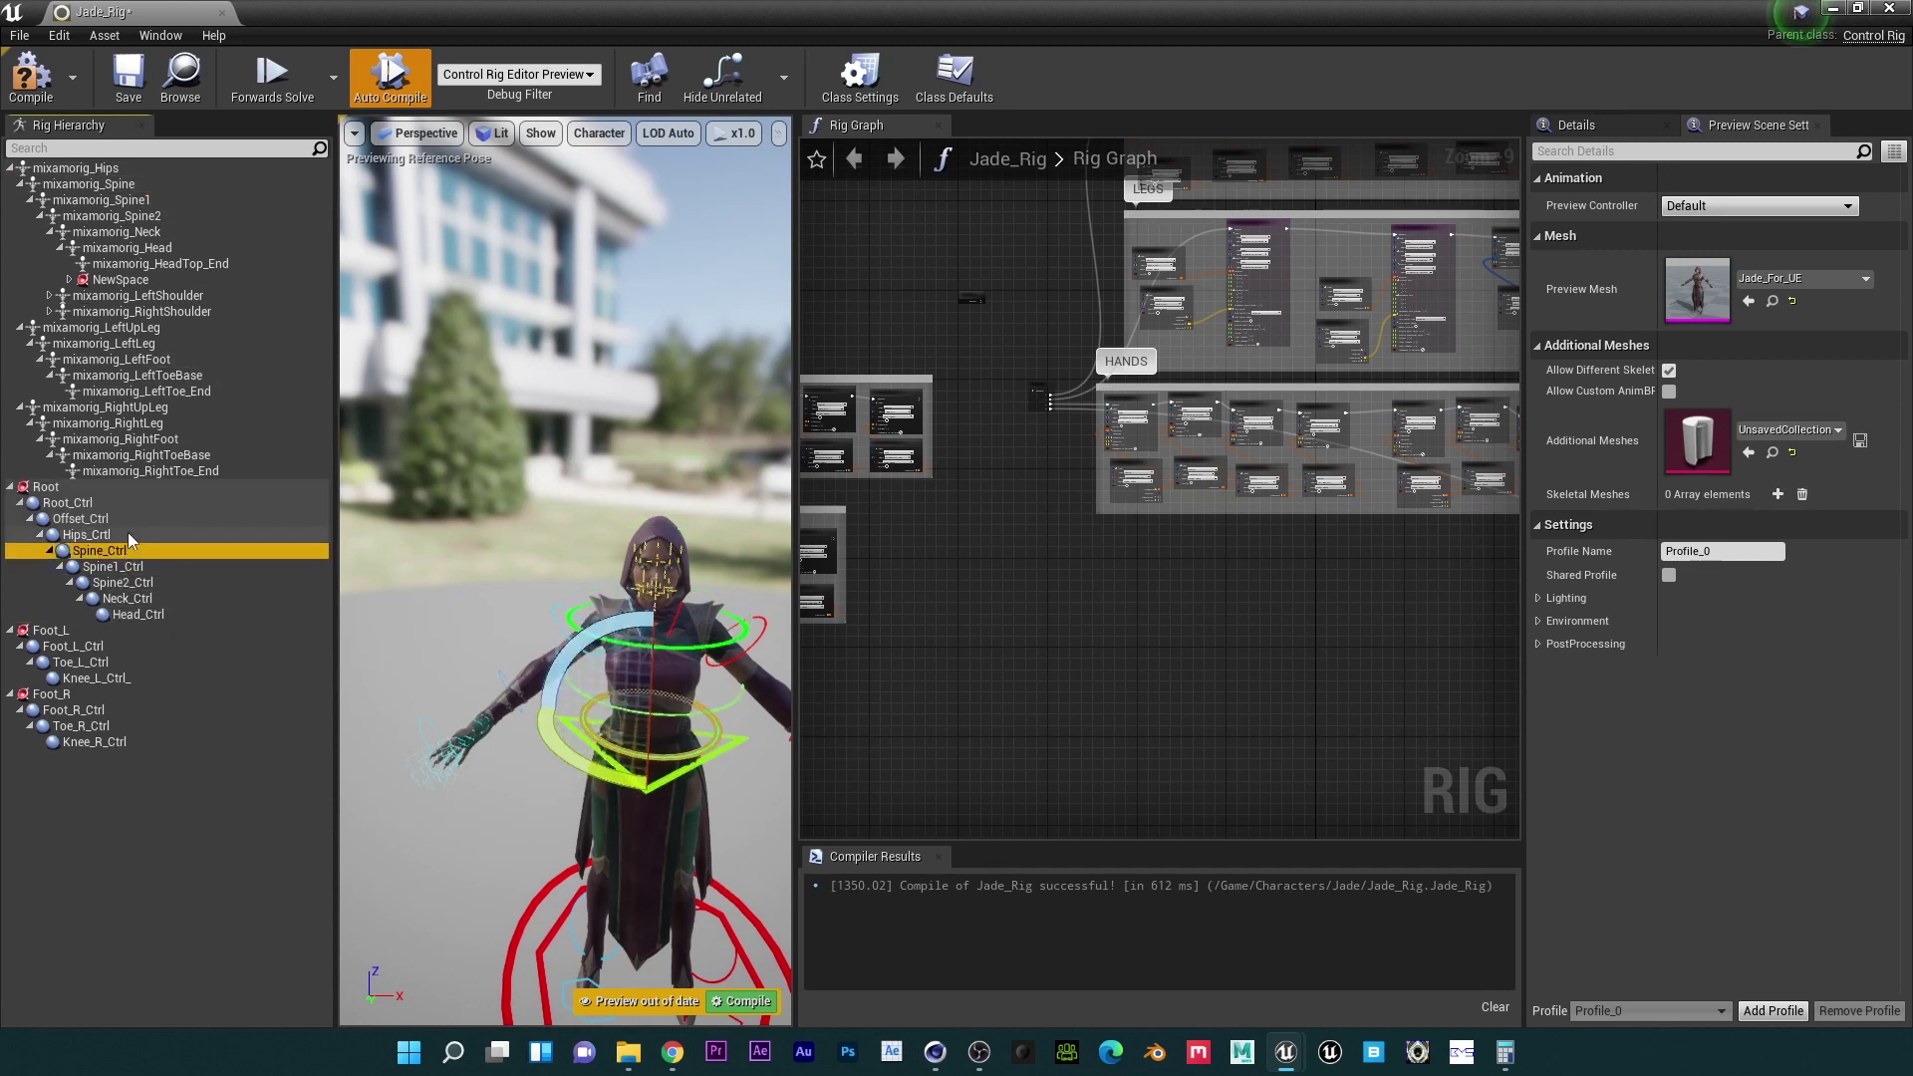
{"action": "left_click", "coordinate": [125, 567]}
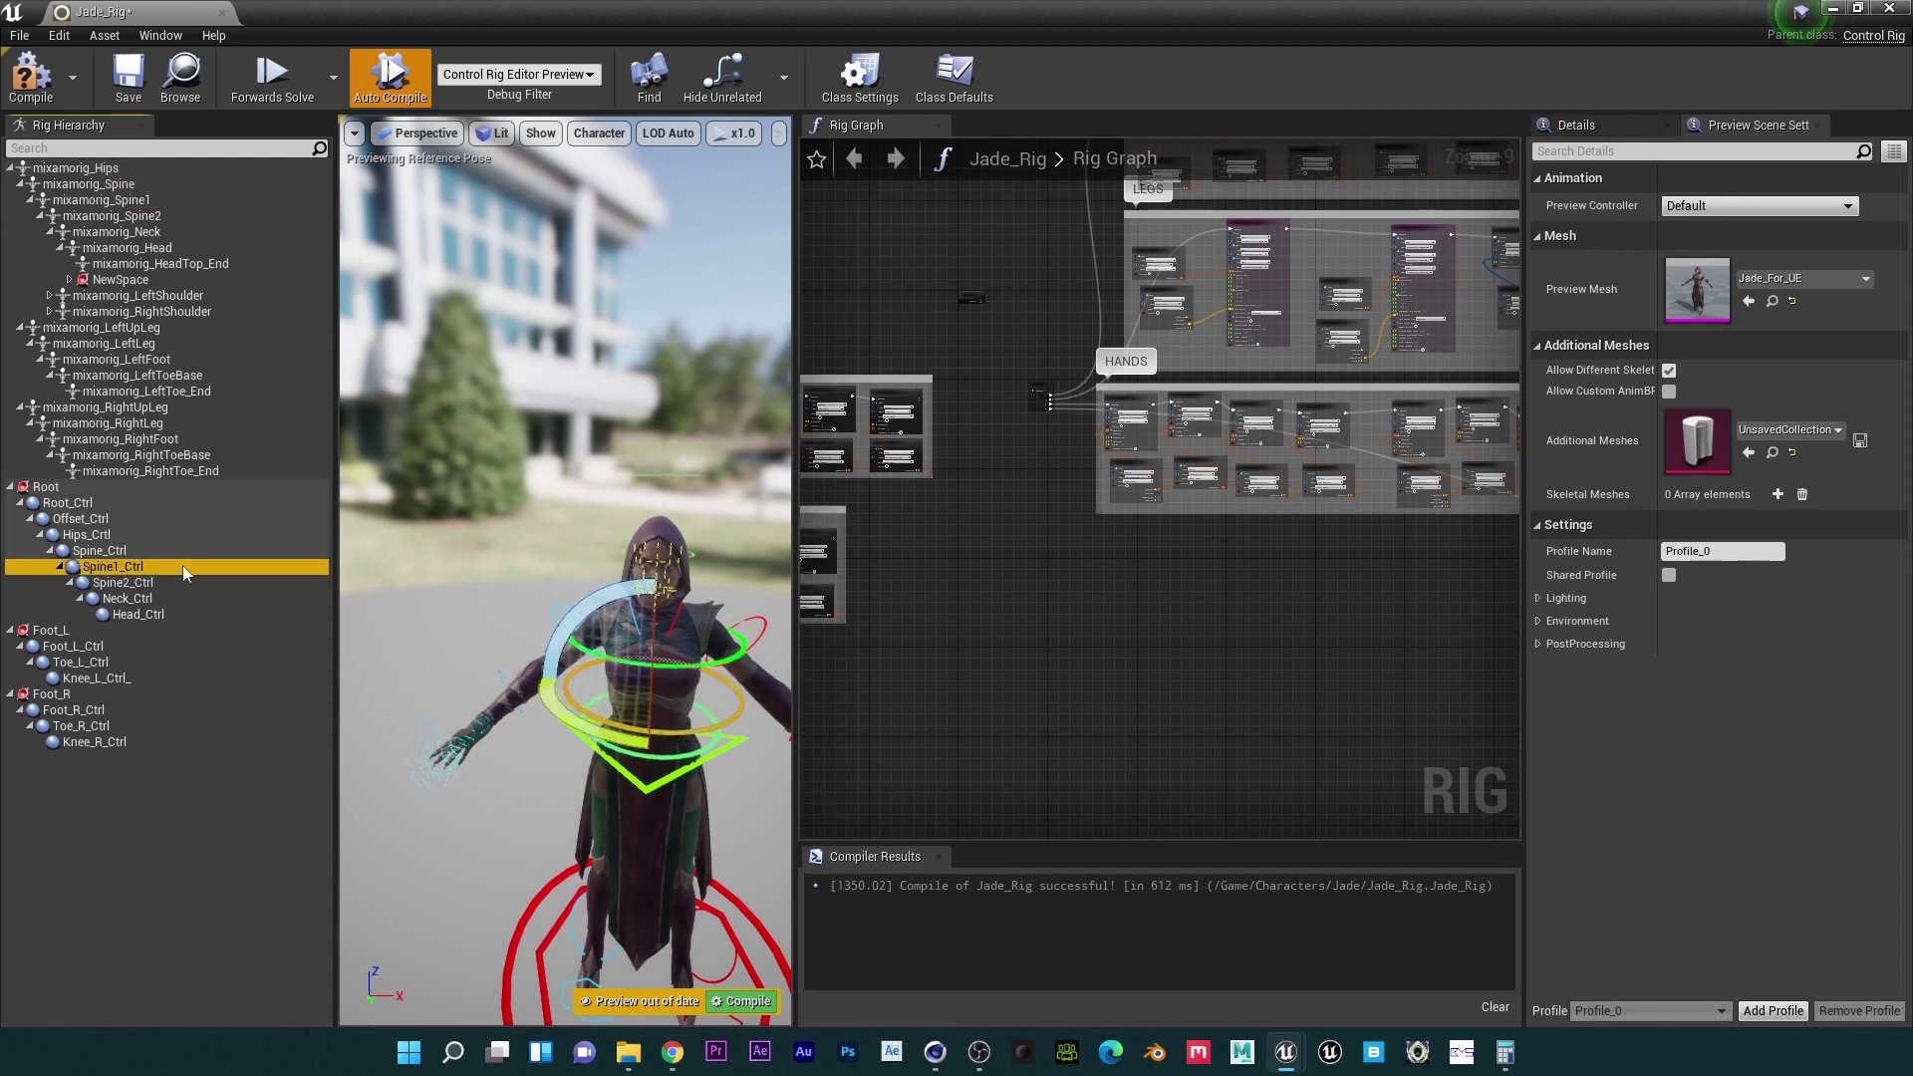
{"action": "left_click", "coordinate": [144, 215]}
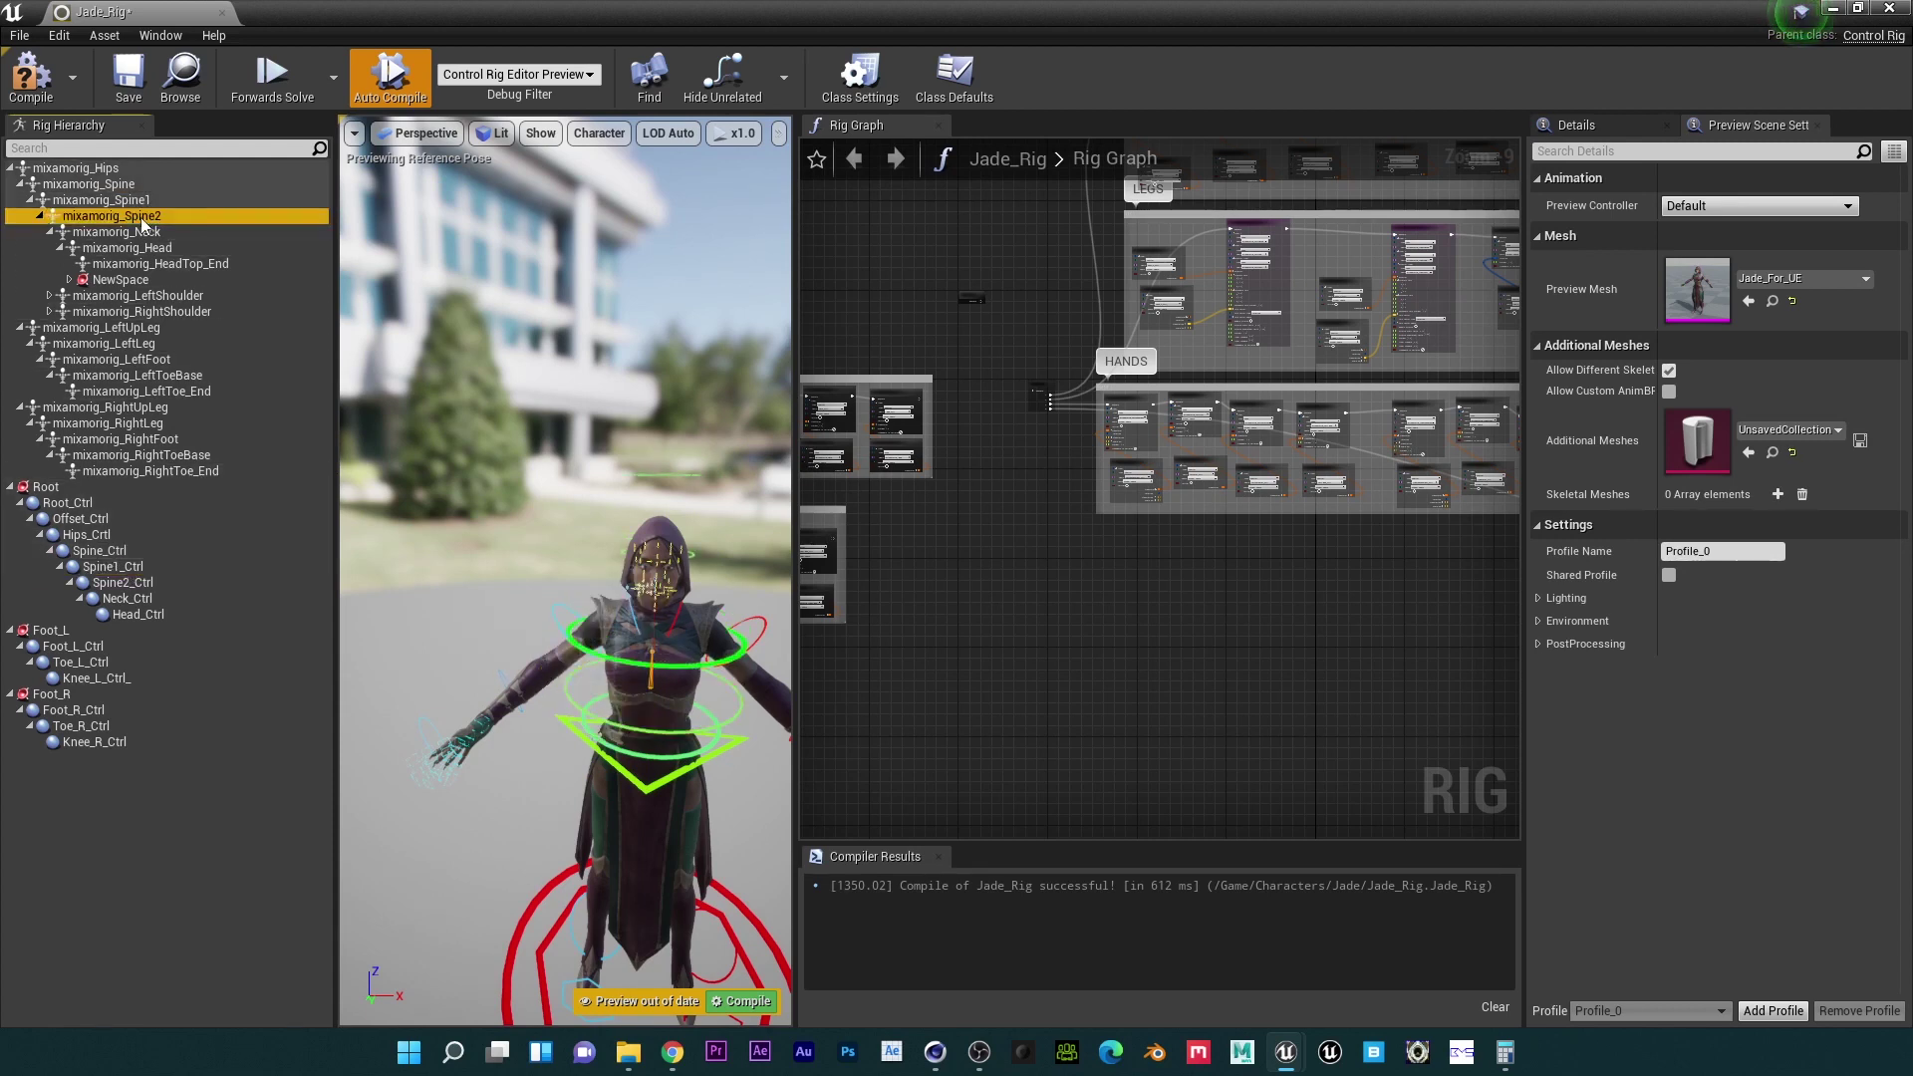
{"action": "left_click", "coordinate": [138, 583]}
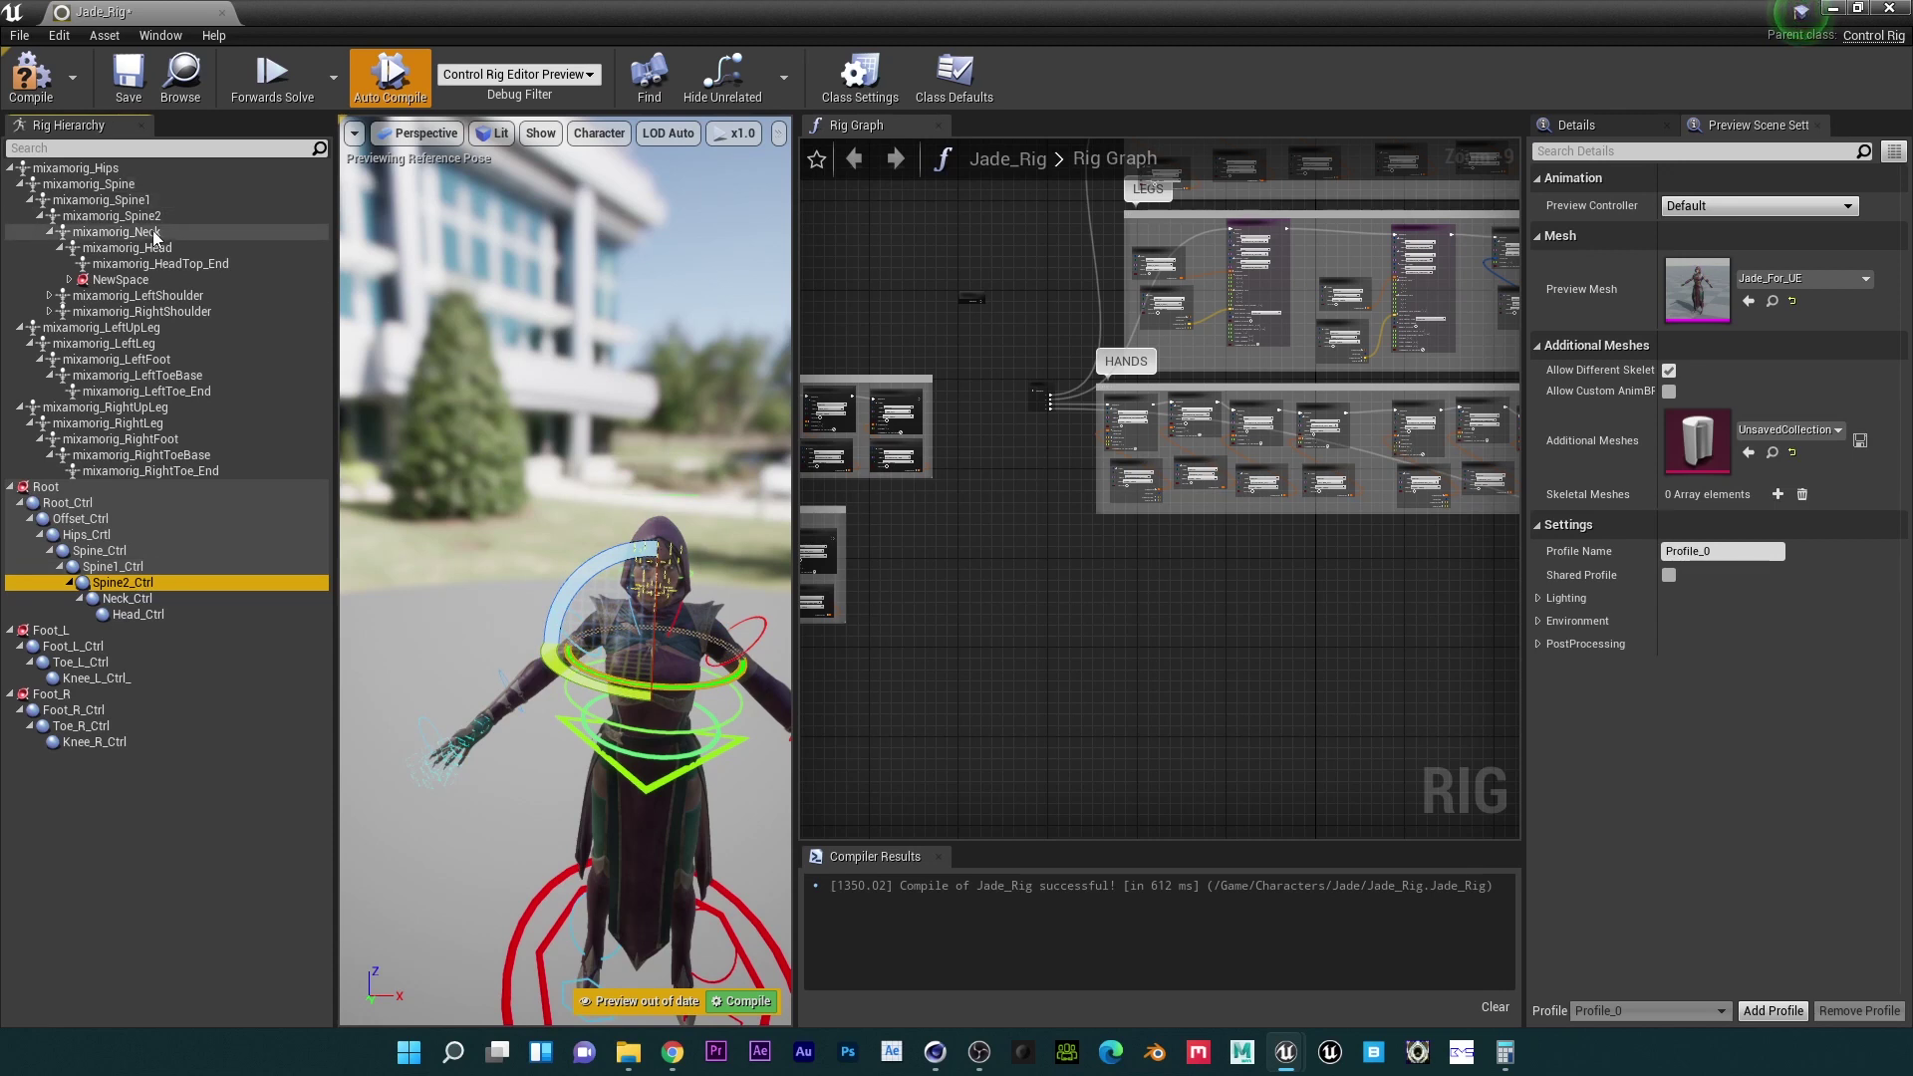
Step: Match the transforms of Neck_Ctrl and Head_Ctrl to the mixamorig_Neck and mixamorig_Head bones
{"action": "left_click", "coordinate": [116, 231]}
{"action": "left_click", "coordinate": [131, 598]}
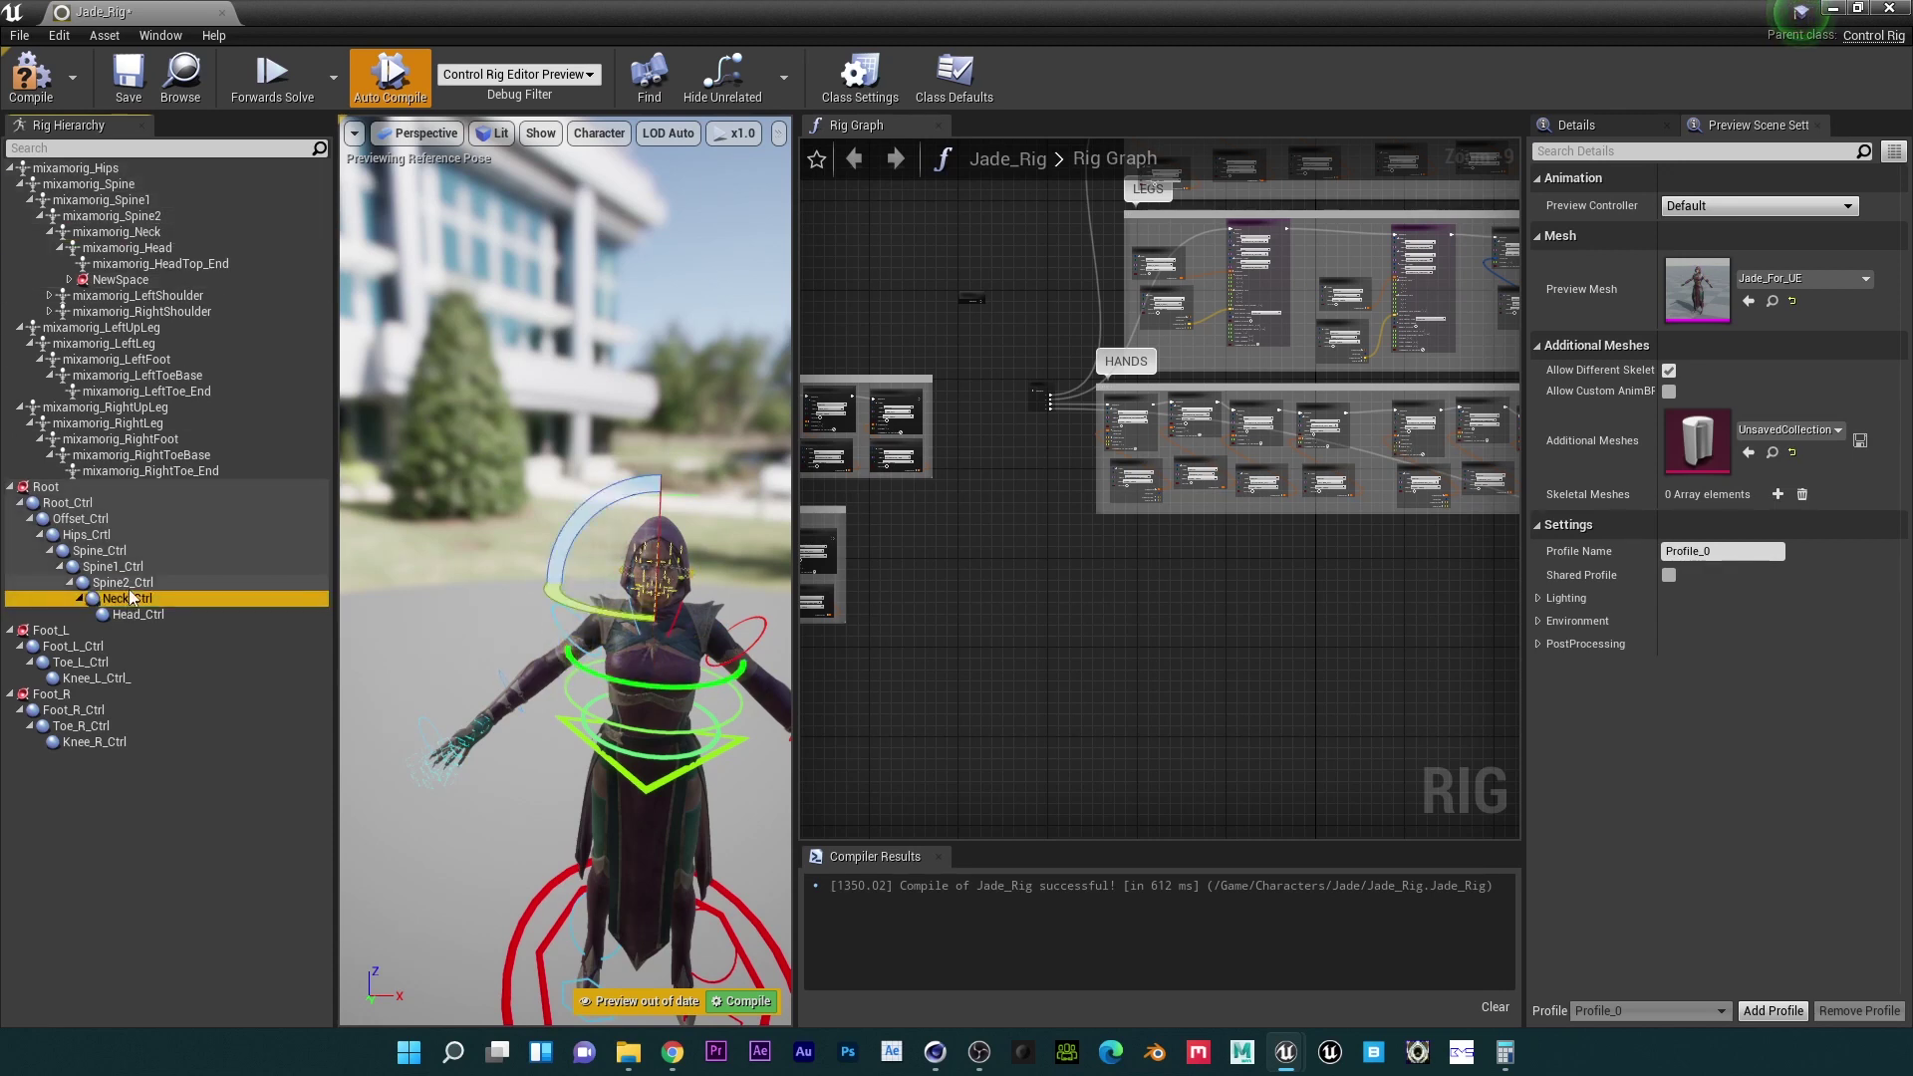
{"action": "left_click", "coordinate": [128, 247]}
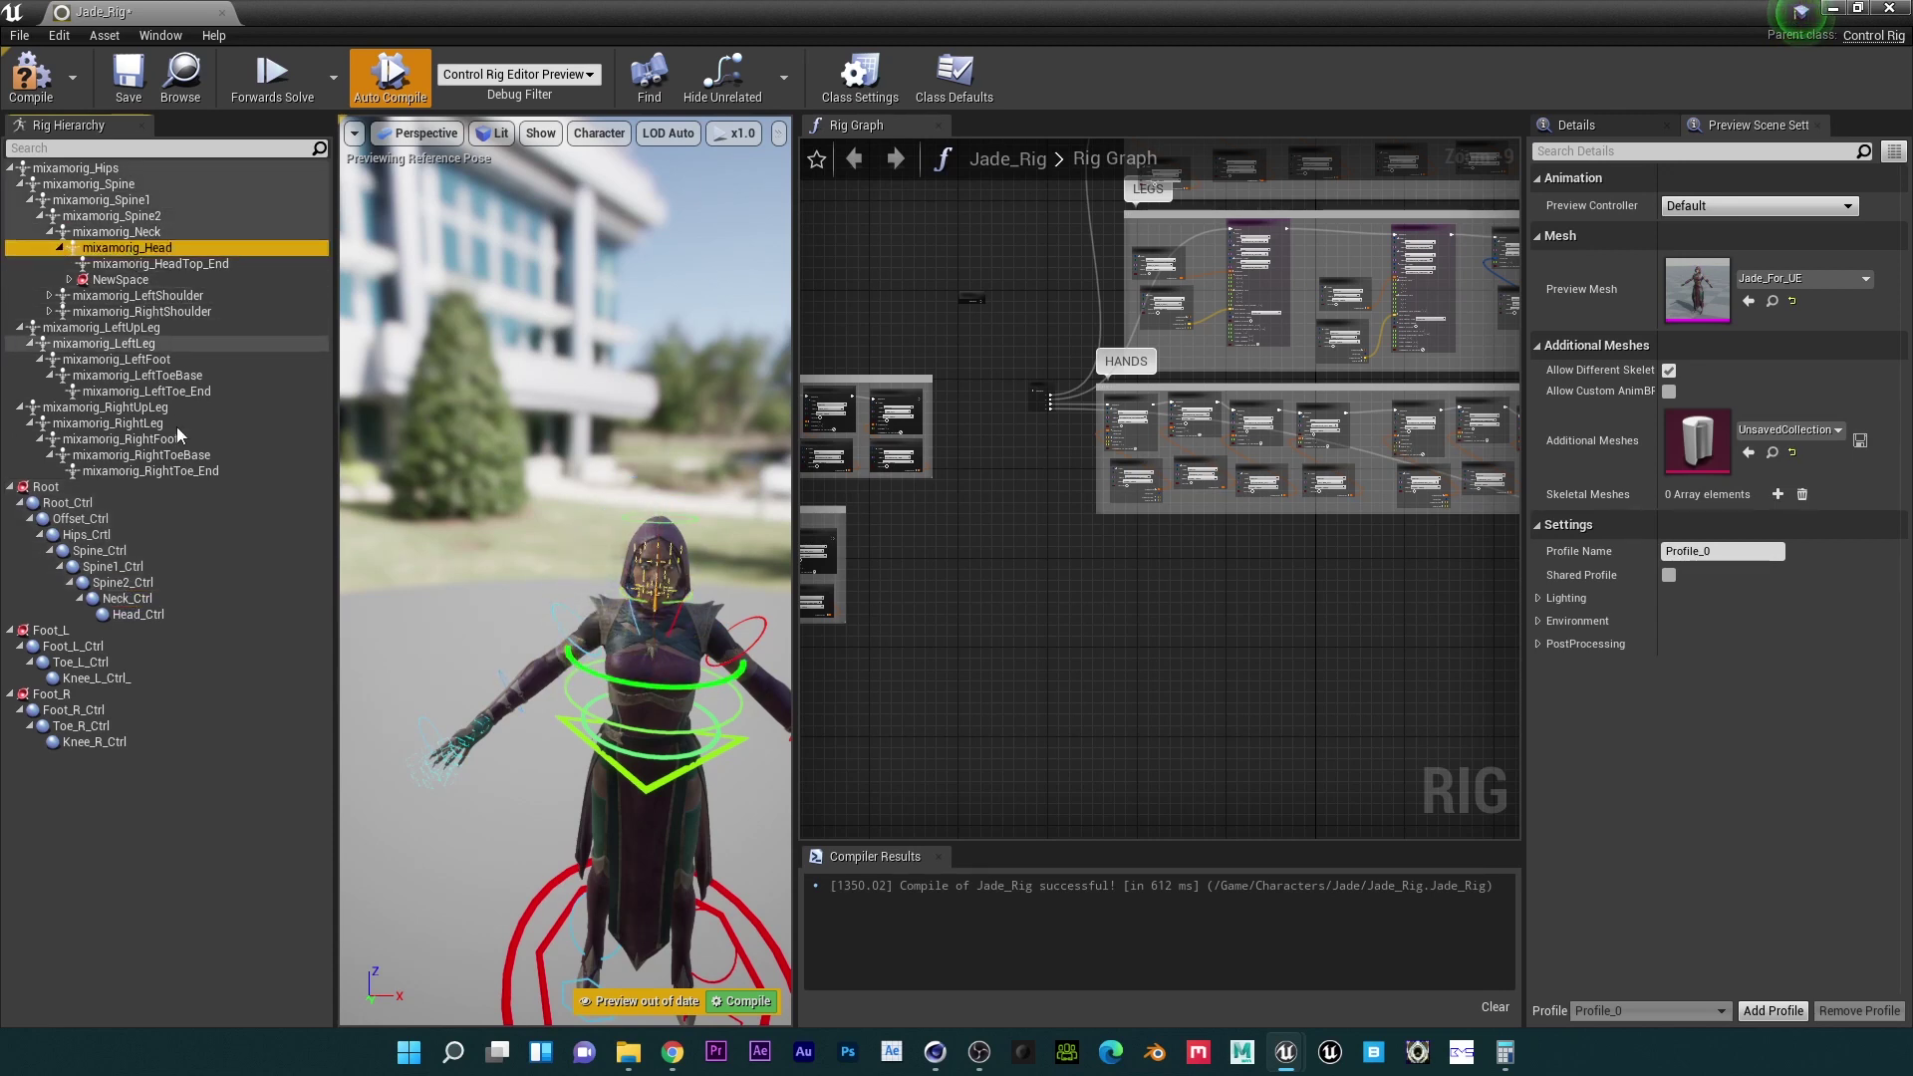
{"action": "left_click", "coordinate": [145, 616]}
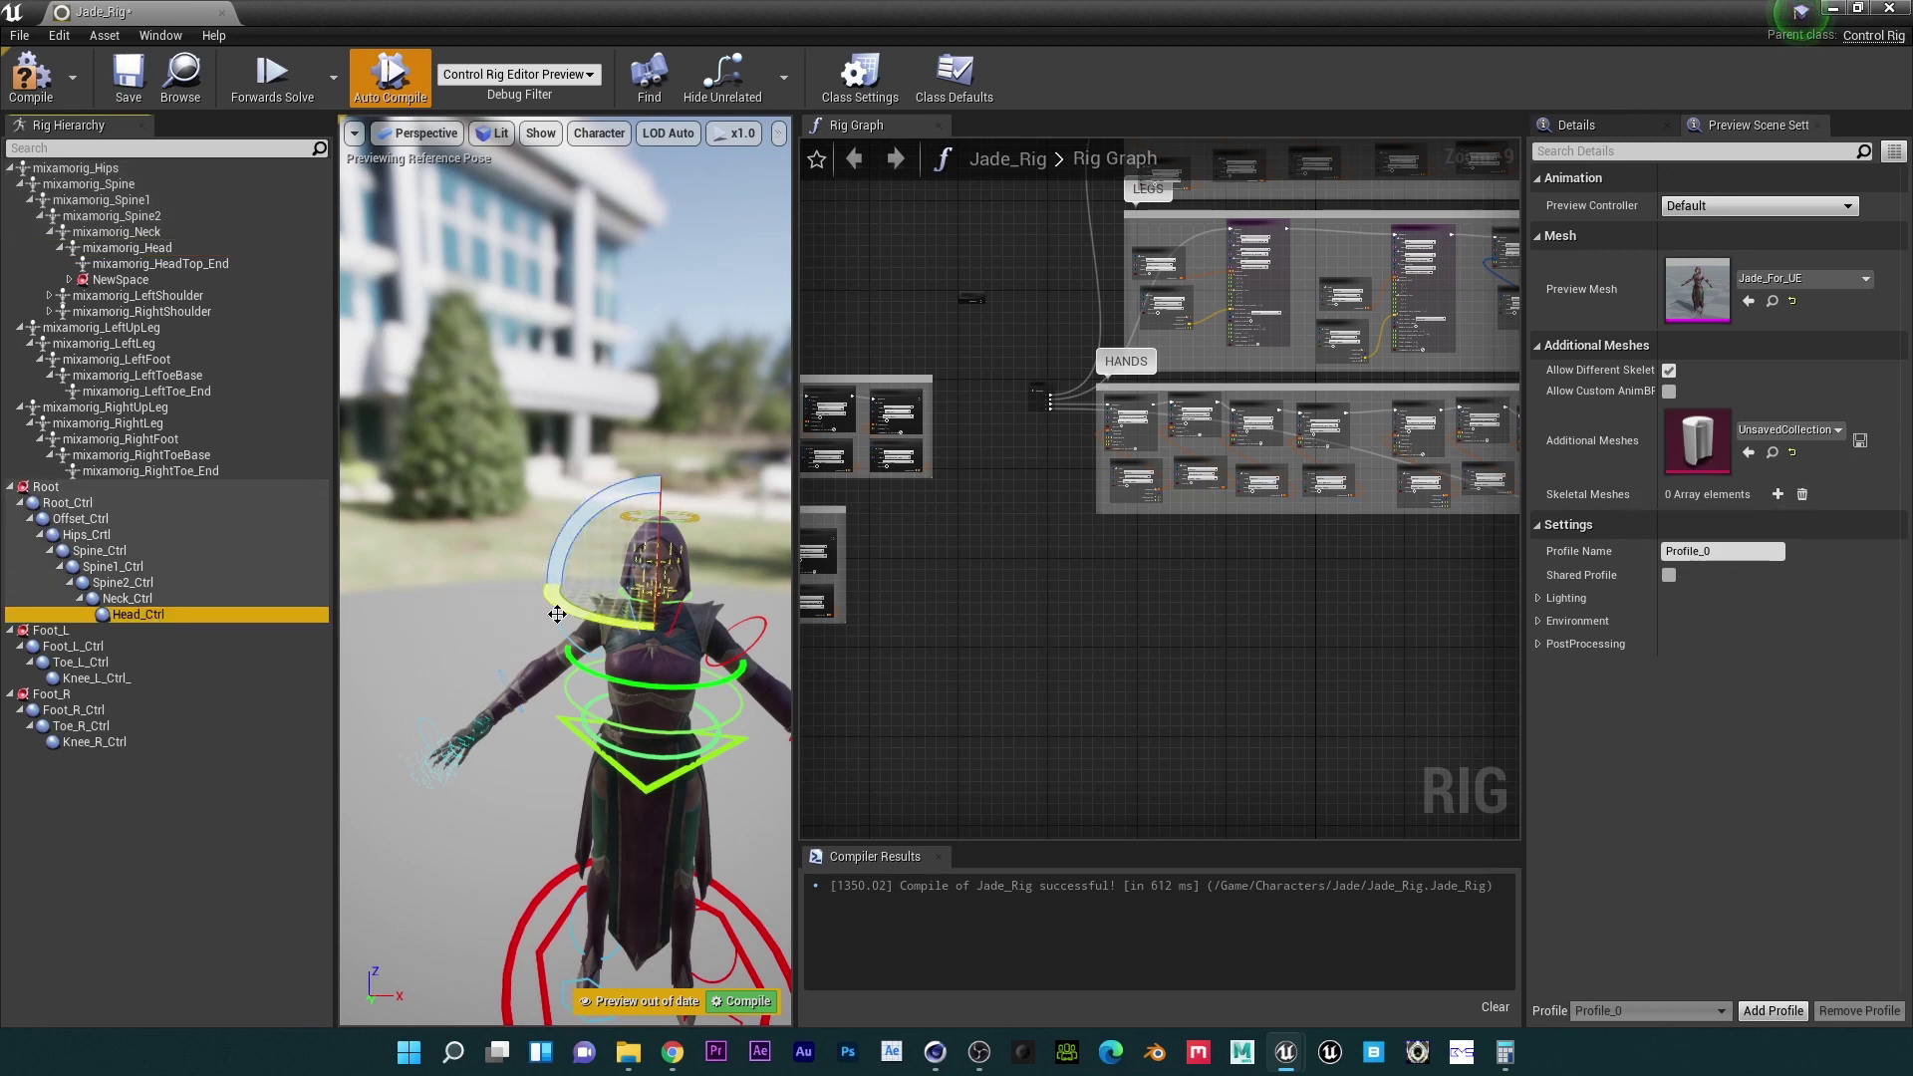
Step: Expand the left shoulder branch, collapse Left_Fingers, and match LeftupShoulder_Ctrl to the mixamorig_LeftShoulder bone's transform
{"action": "middle_click_drag", "start_coordinate": [618, 637], "coordinate": [604, 827]}
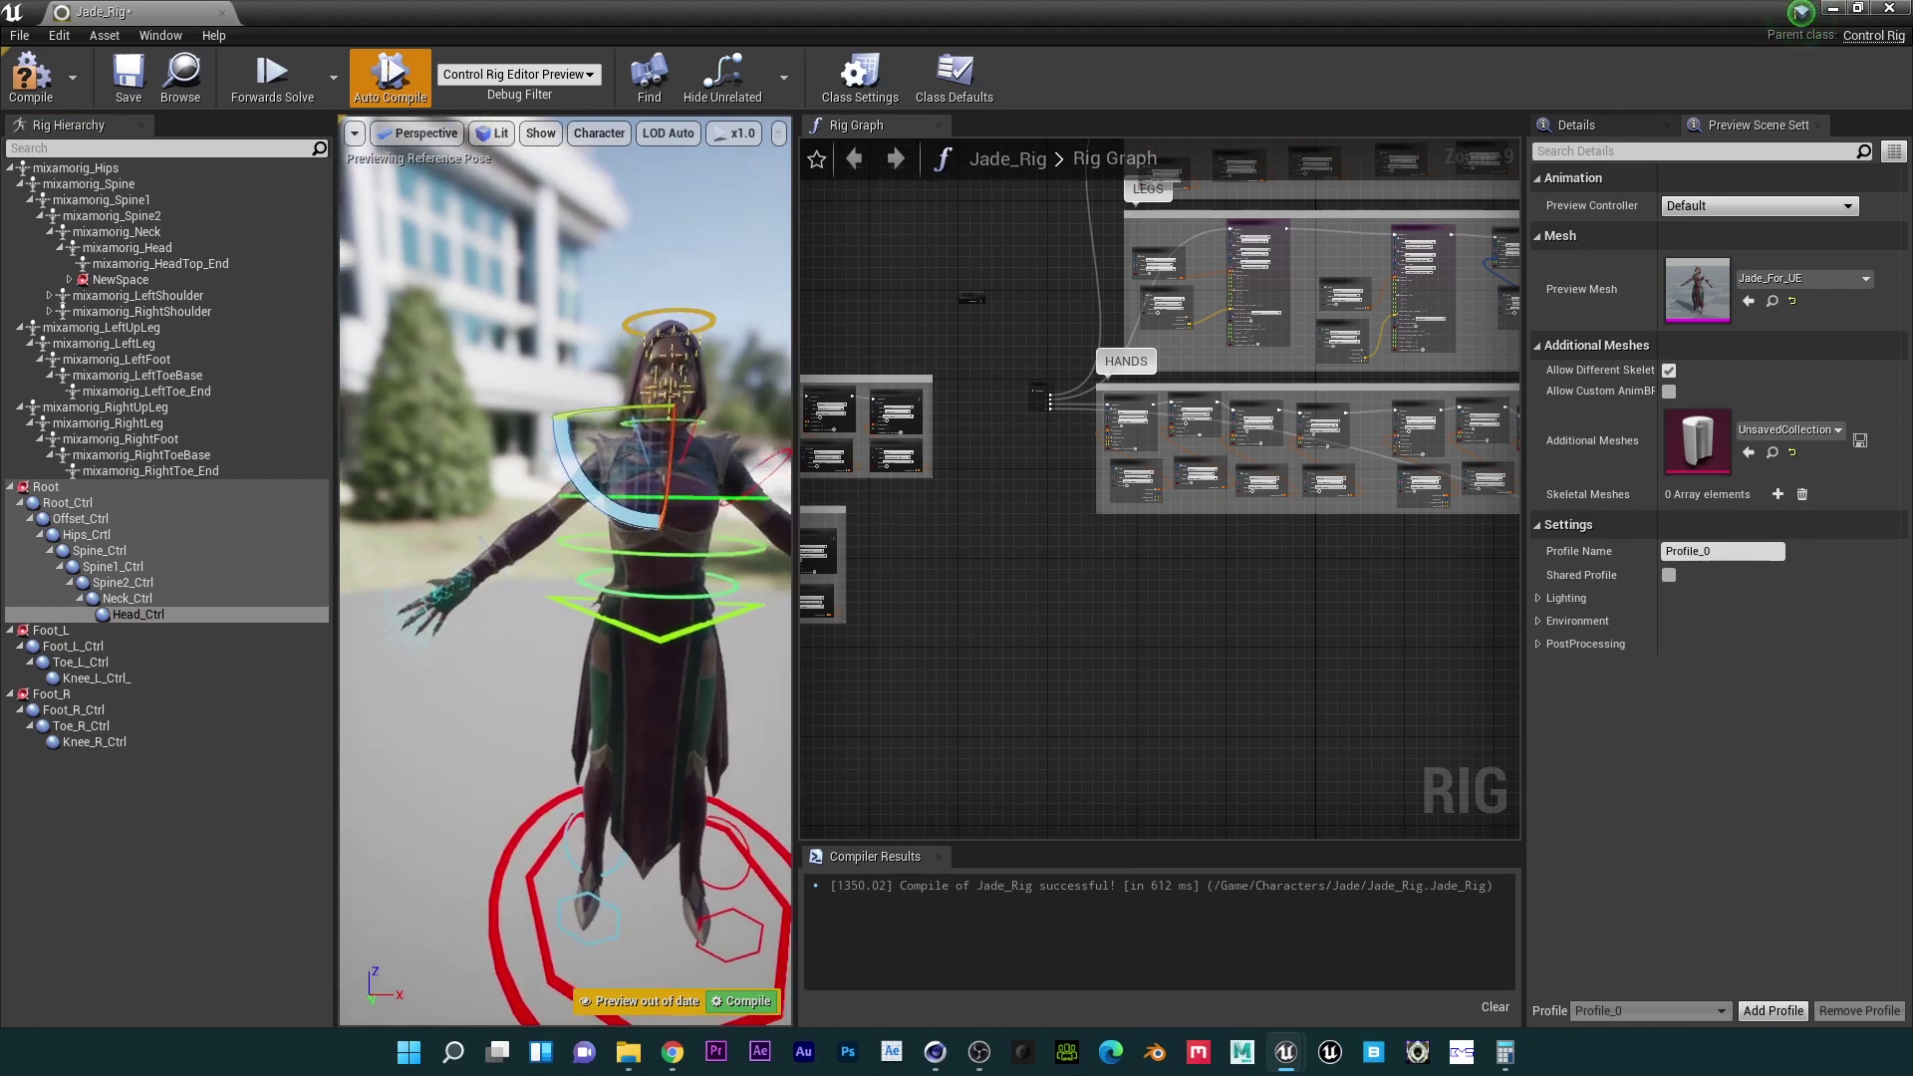
{"action": "right_click_drag", "start_coordinate": [604, 826], "coordinate": [678, 826], "text": "alt"}
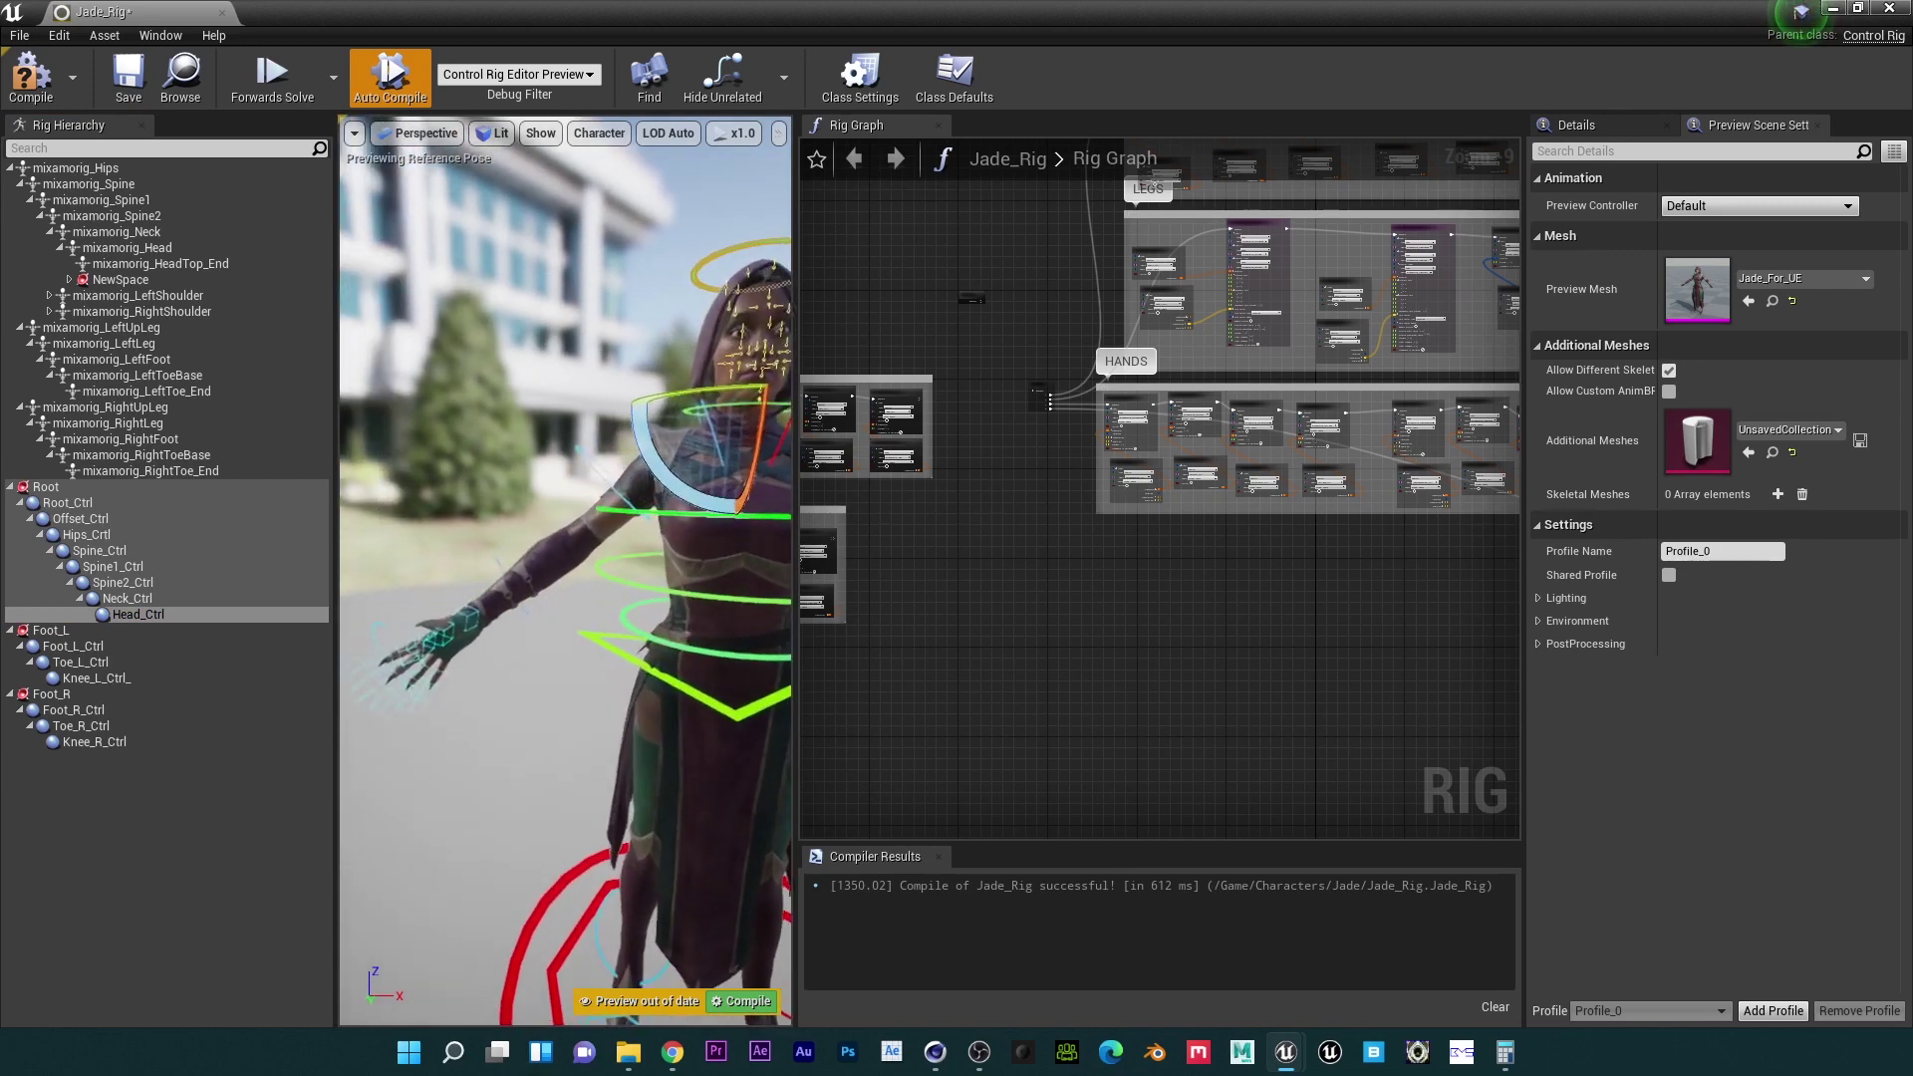
{"action": "middle_click_drag", "start_coordinate": [678, 827], "coordinate": [598, 827]}
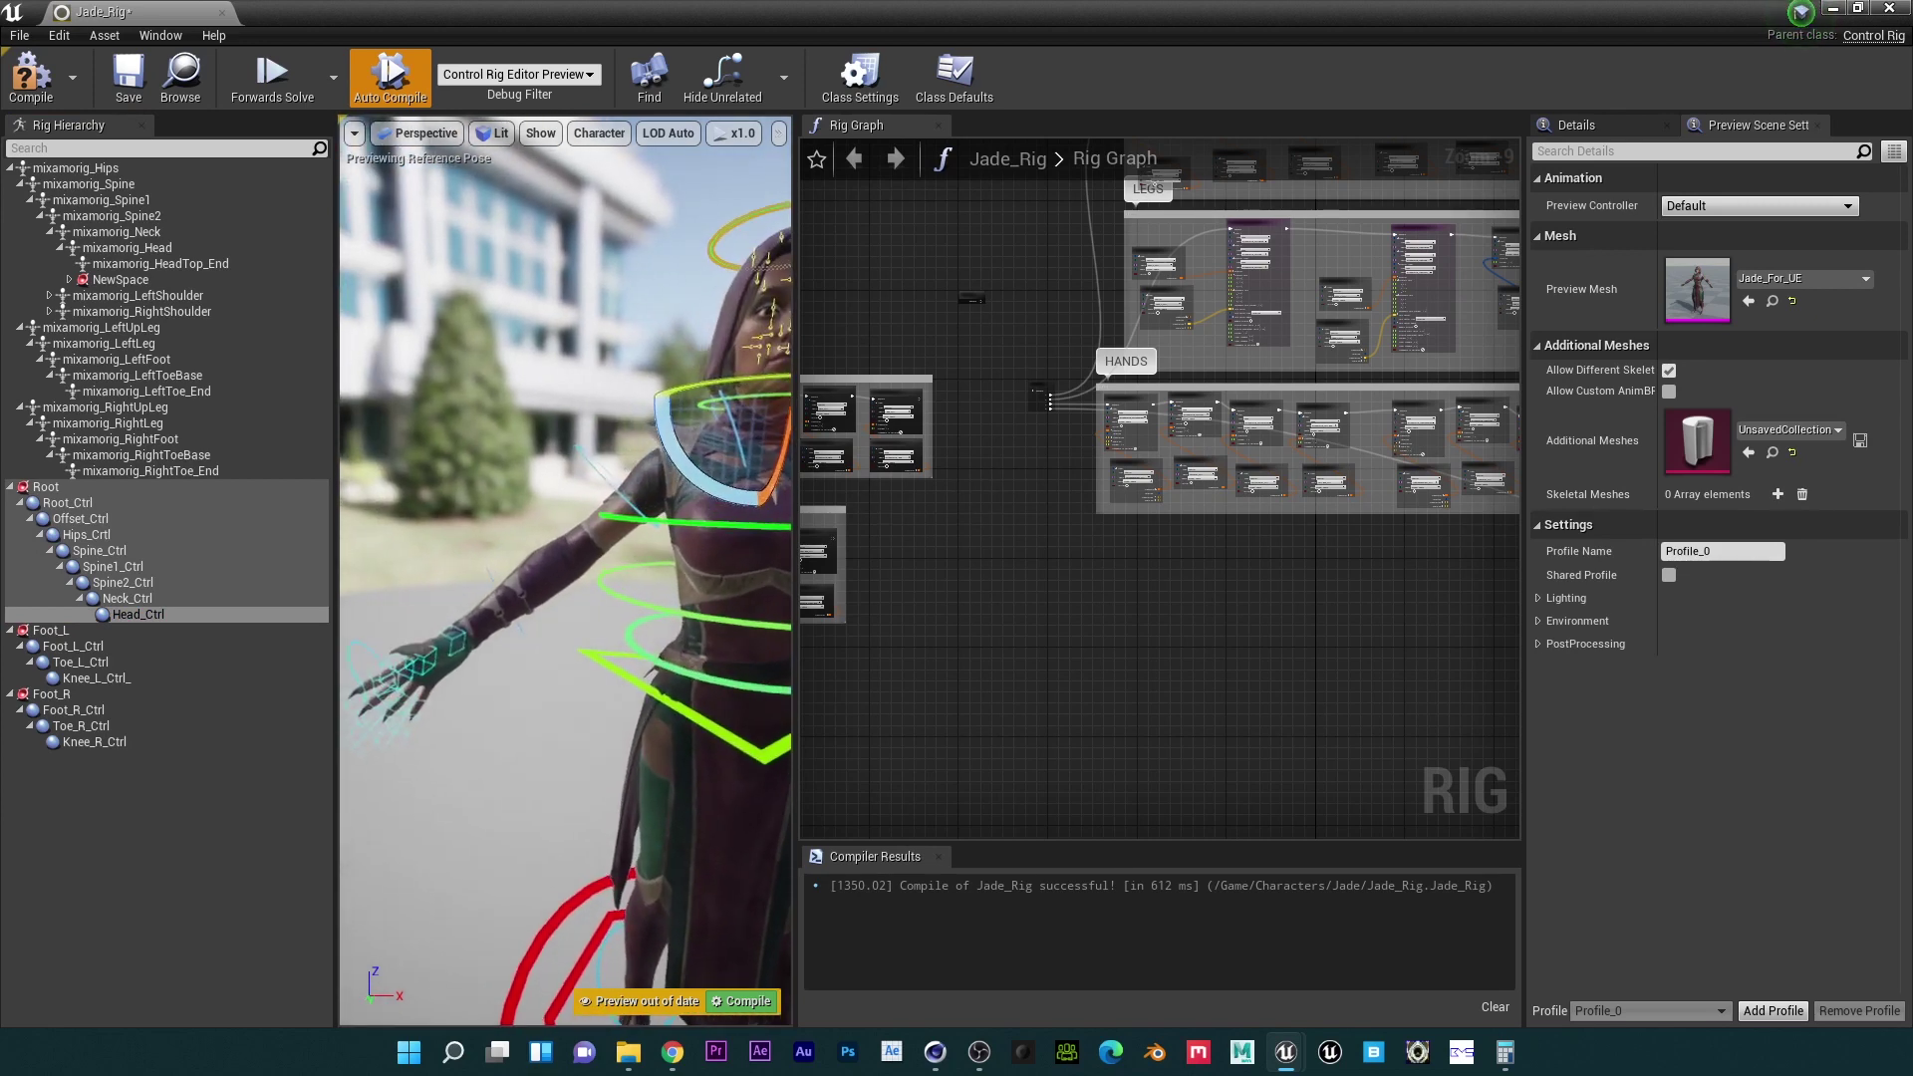
{"action": "left_click", "coordinate": [110, 296]}
{"action": "left_click", "coordinate": [50, 296]}
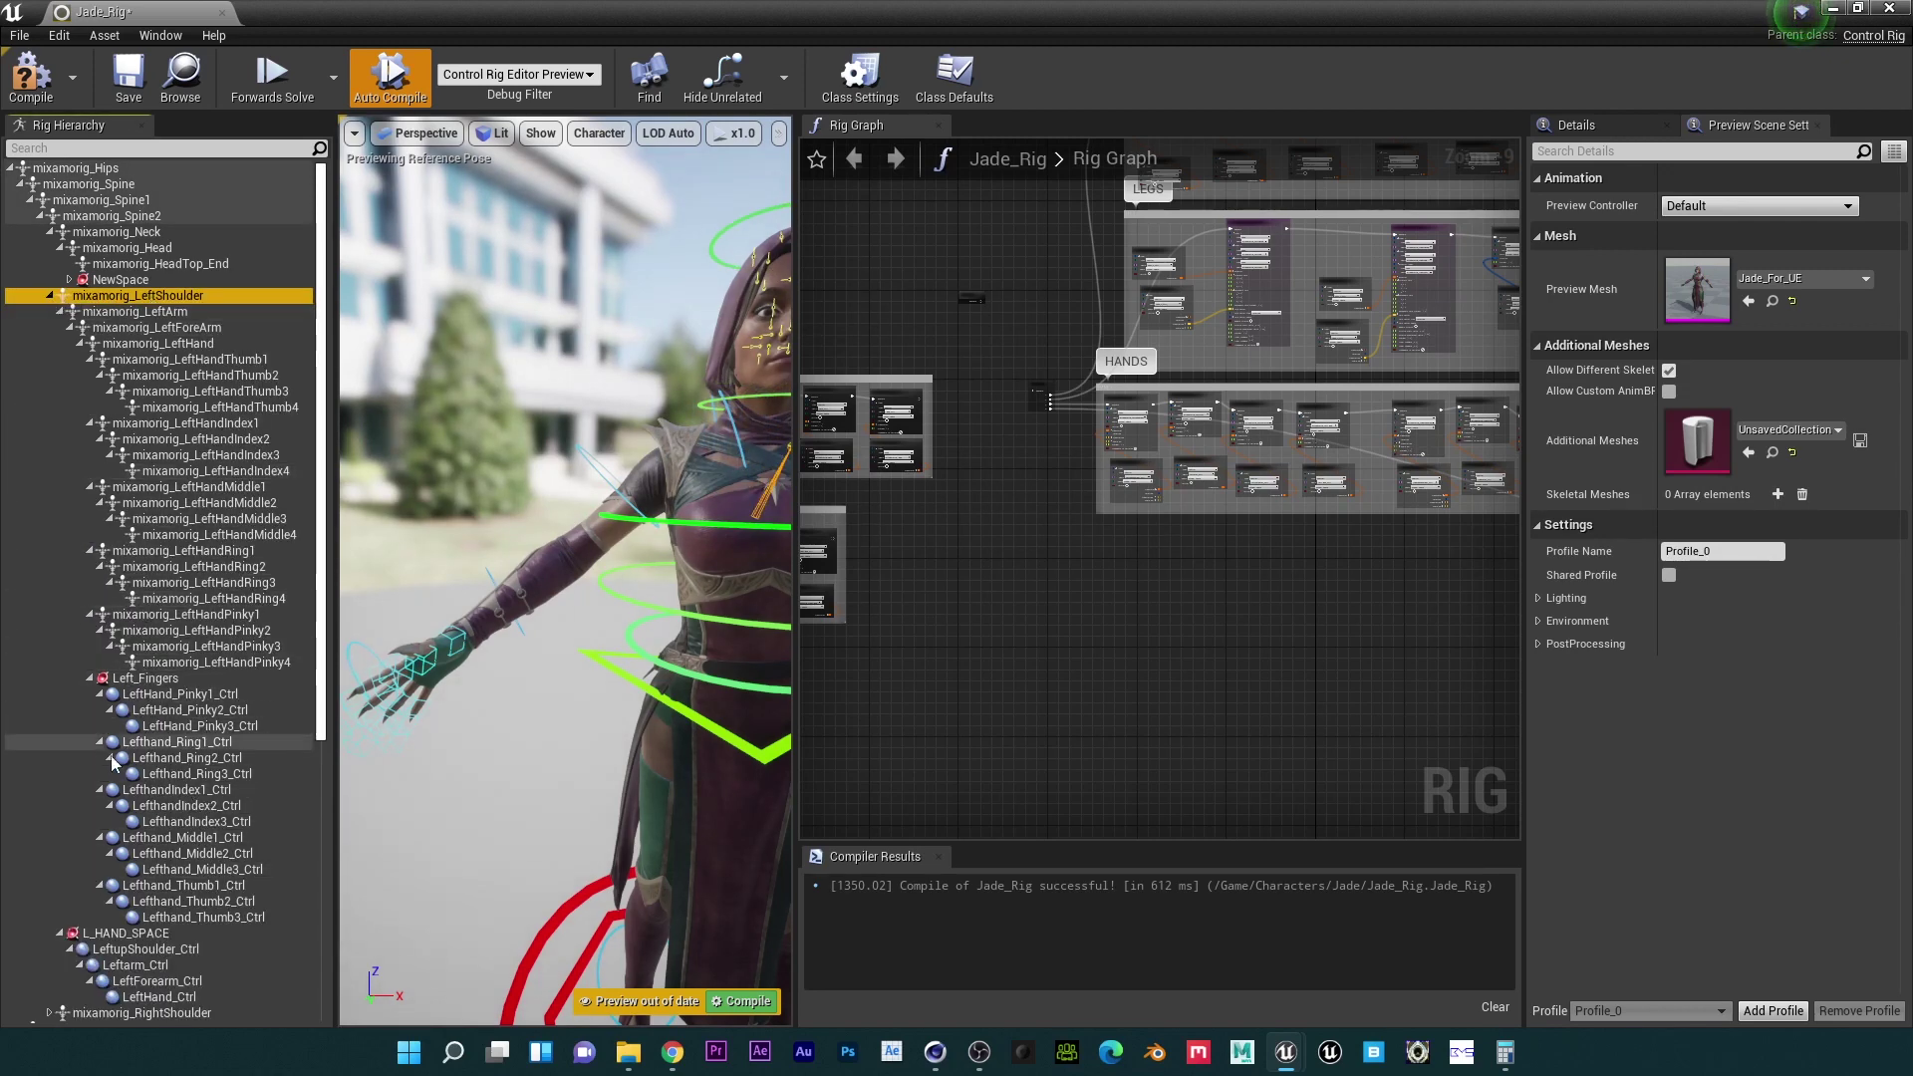
{"action": "left_click", "coordinate": [90, 678]}
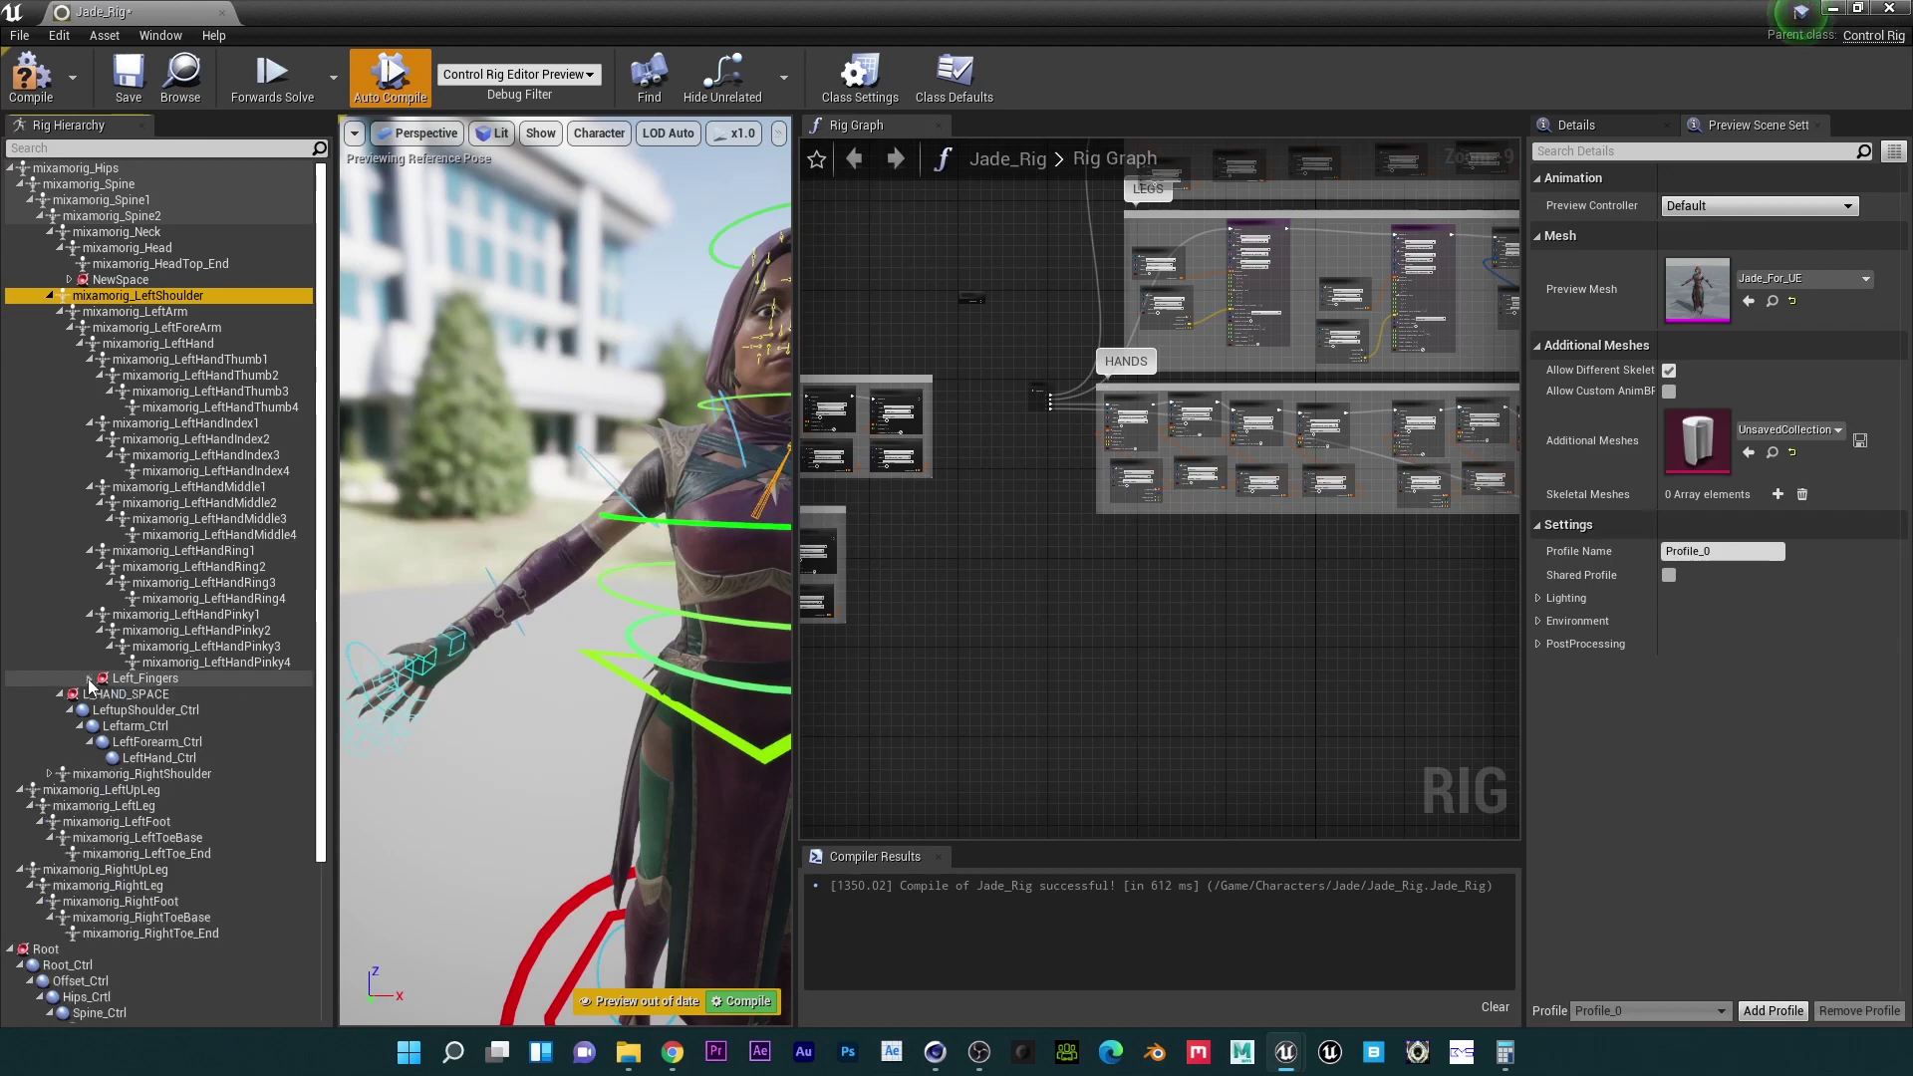
{"action": "left_click", "coordinate": [152, 710]}
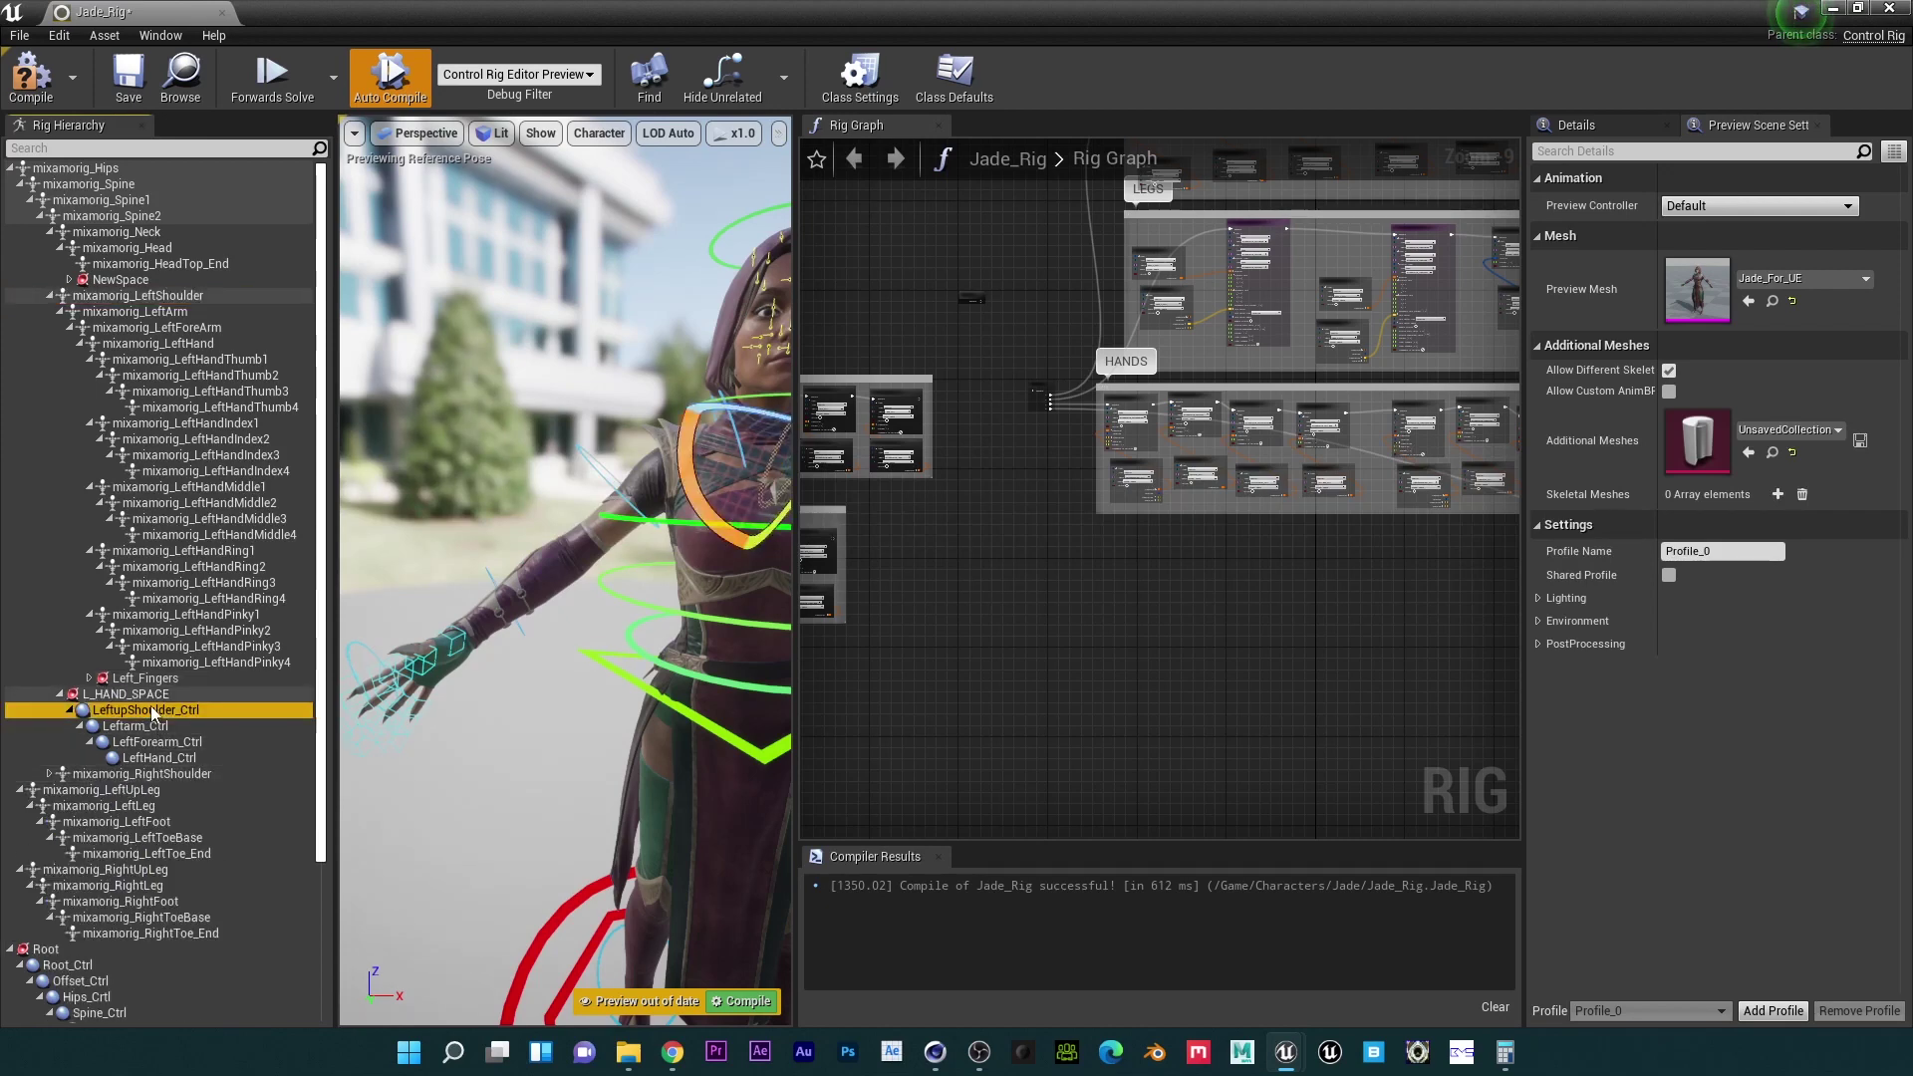
Step: Match the transforms of Leftarm_Ctrl, LeftForearm_Ctrl and LeftHand_Ctrl to the mixamorig_LeftArm, LeftForeArm and LeftHand bones
{"action": "left_click", "coordinate": [155, 311]}
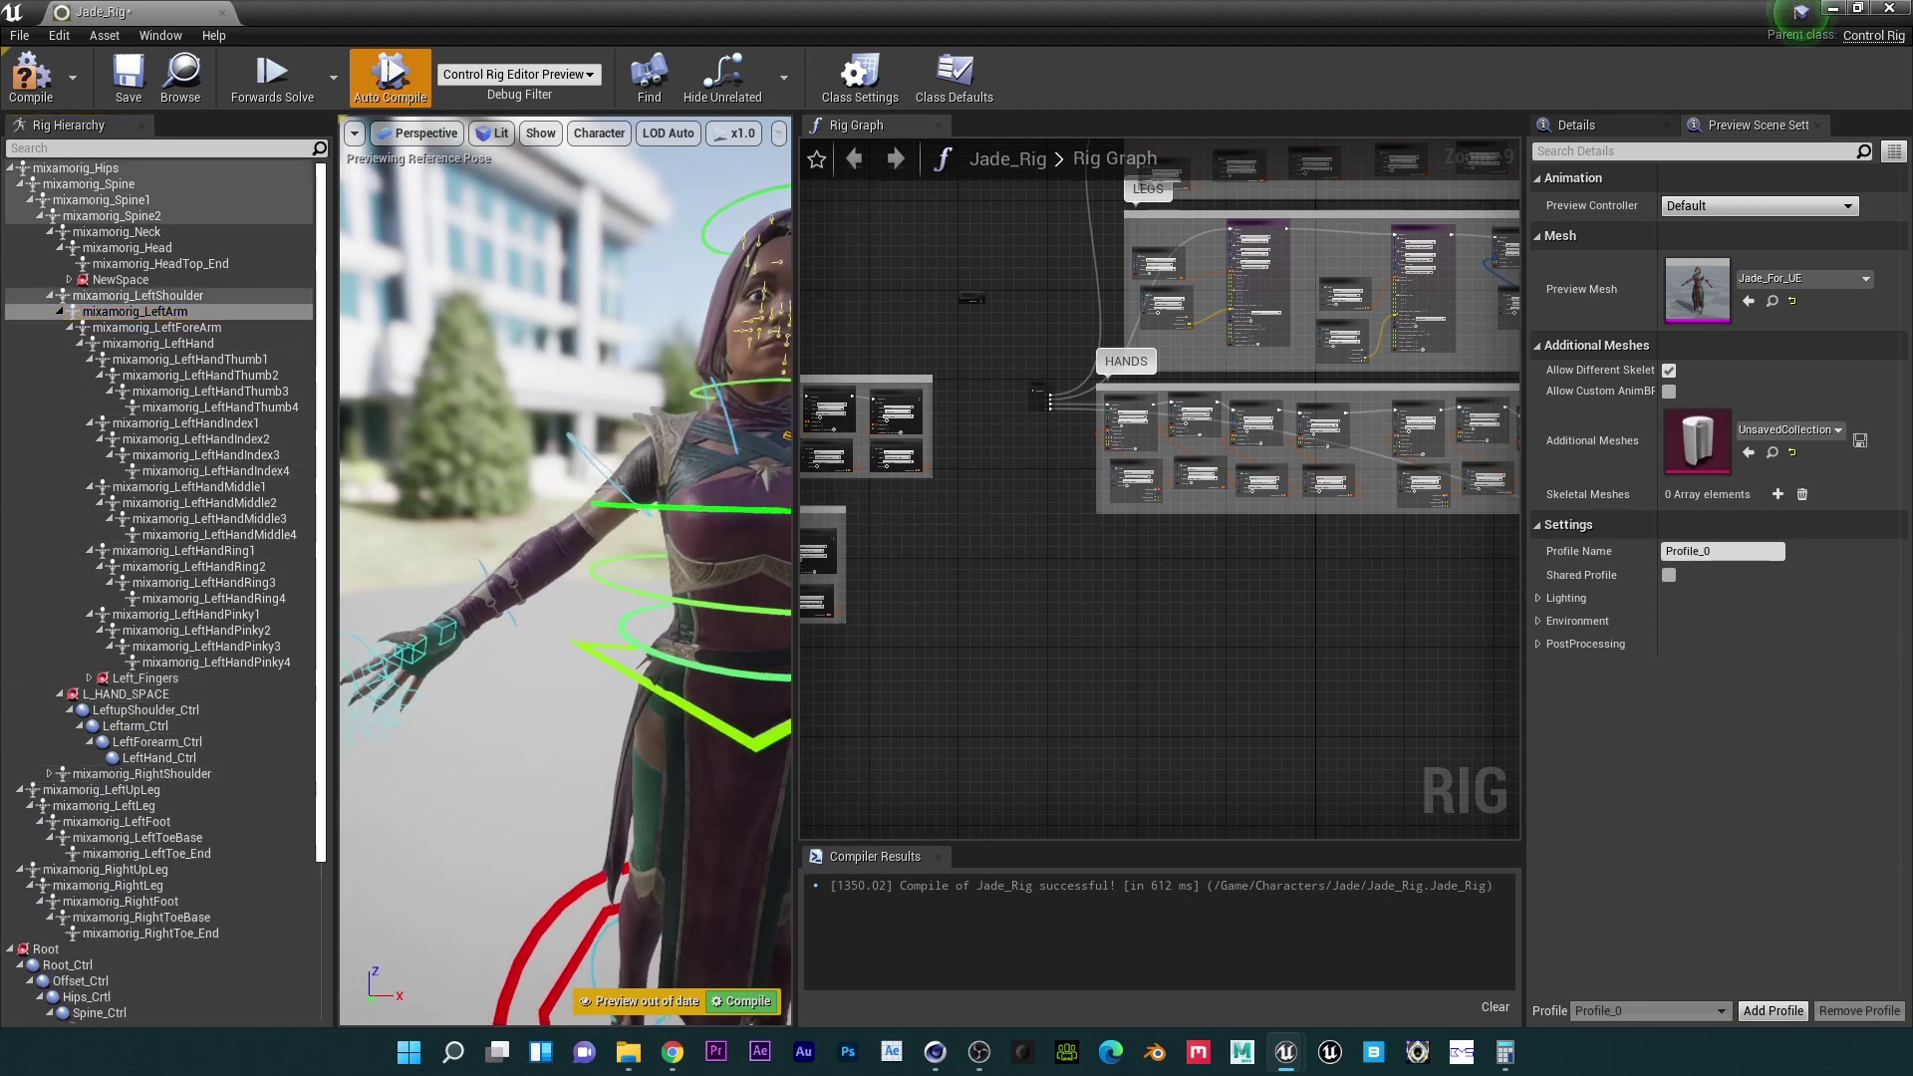
{"action": "left_click_drag", "start_coordinate": [618, 647], "coordinate": [399, 647], "text": "alt"}
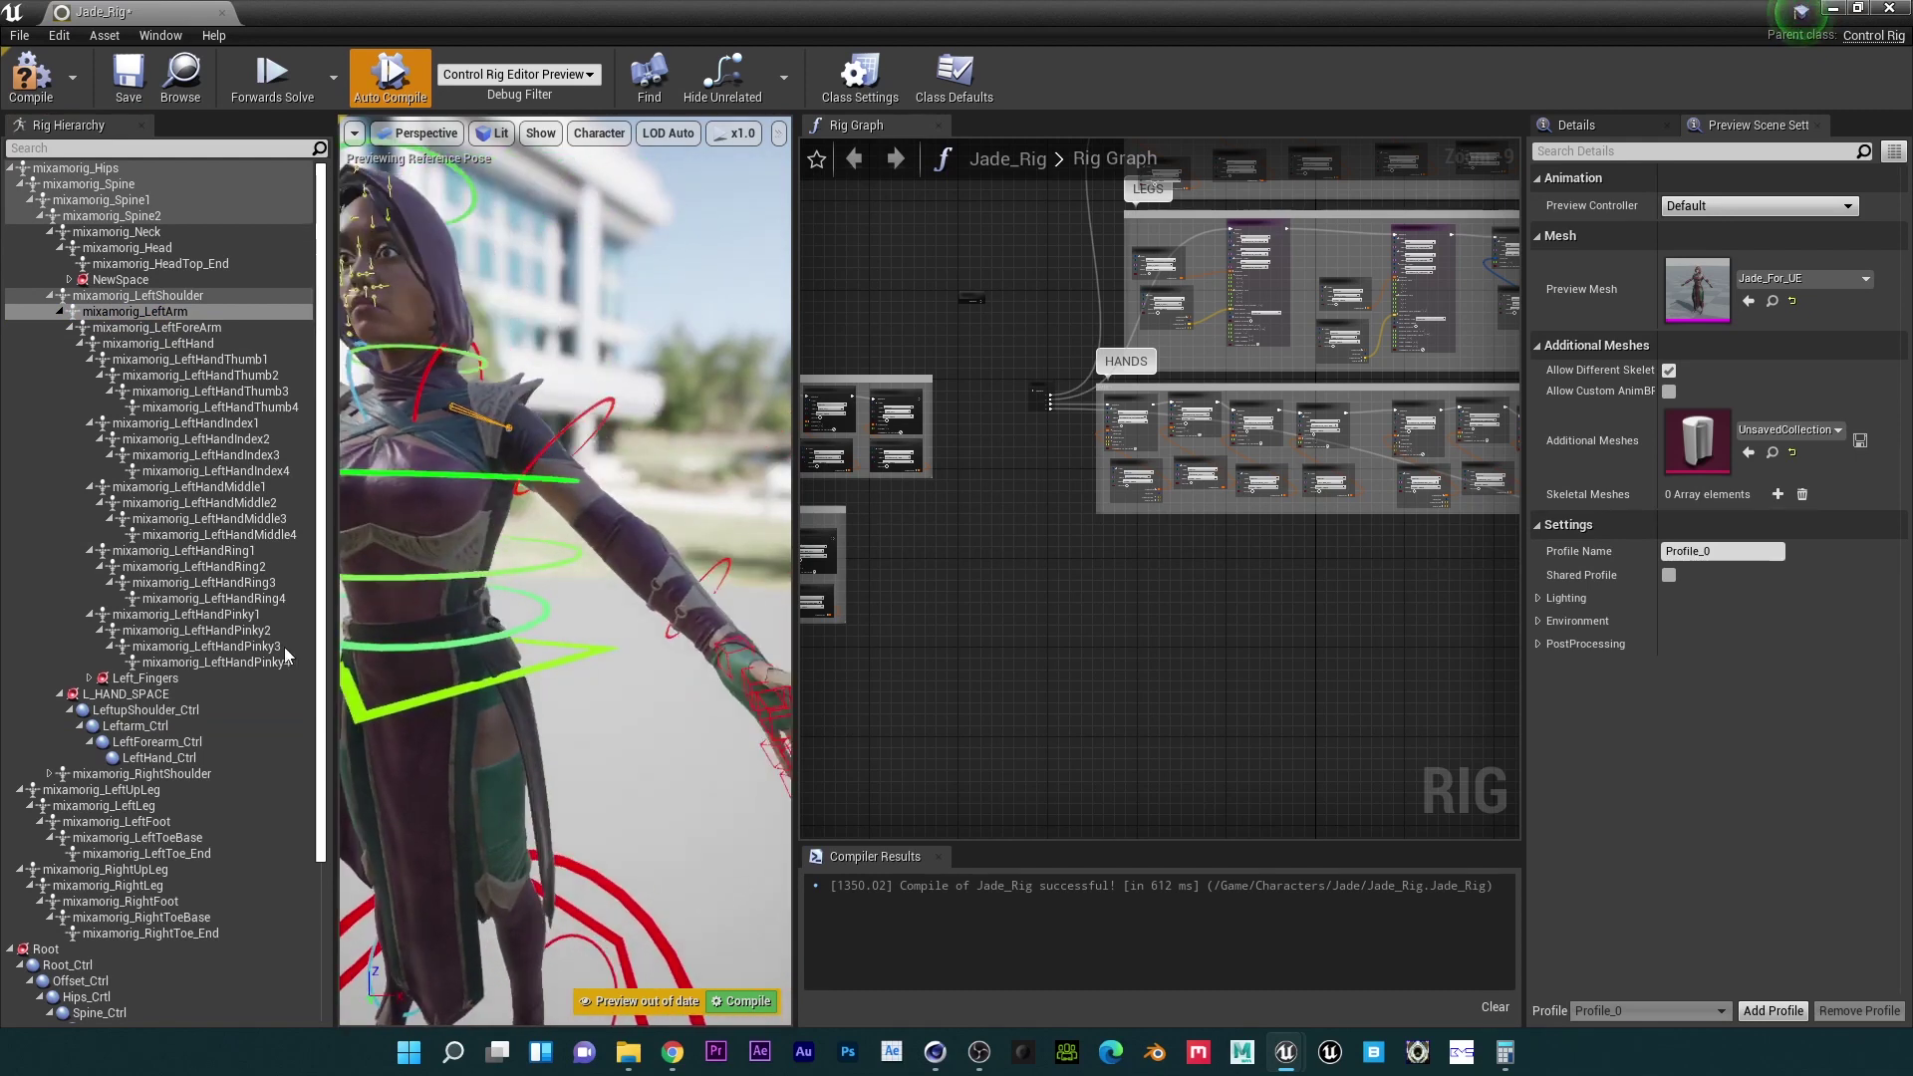
{"action": "left_click", "coordinate": [153, 729]}
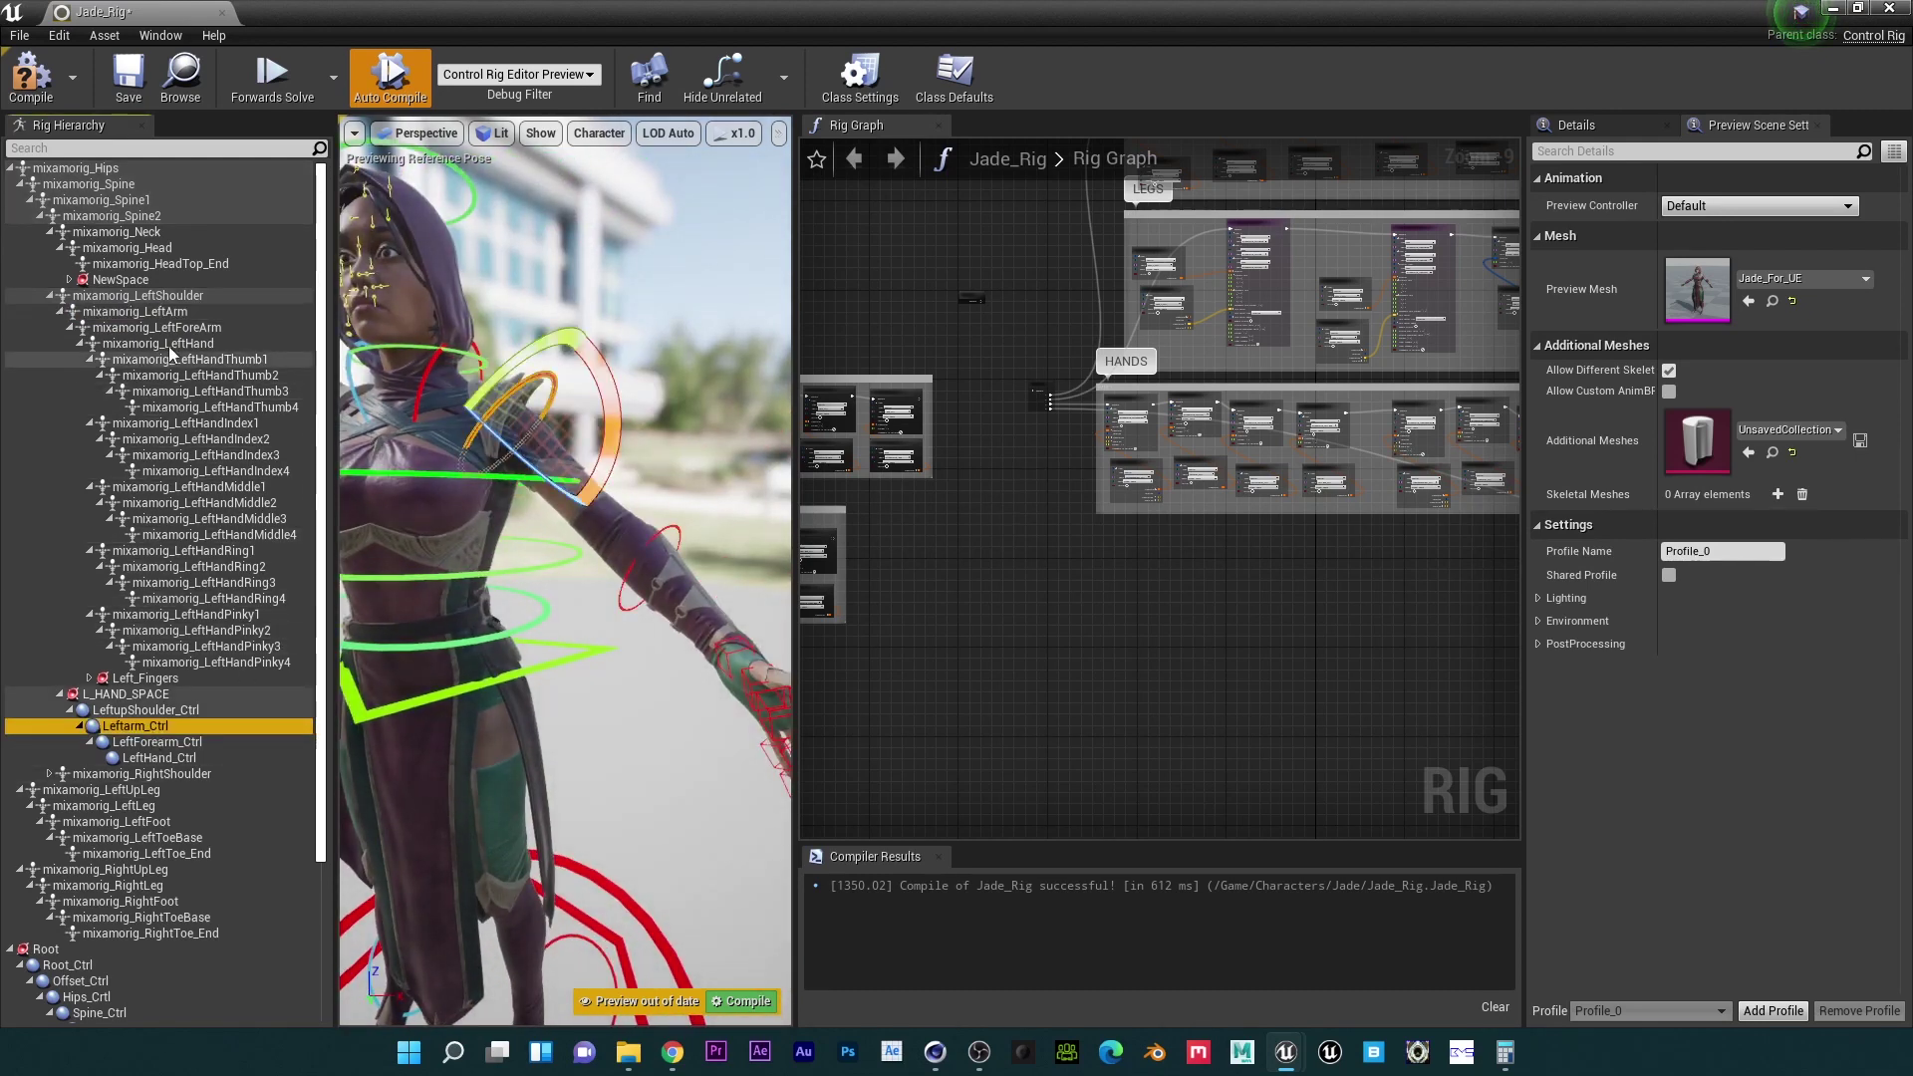
{"action": "left_click", "coordinate": [154, 742]}
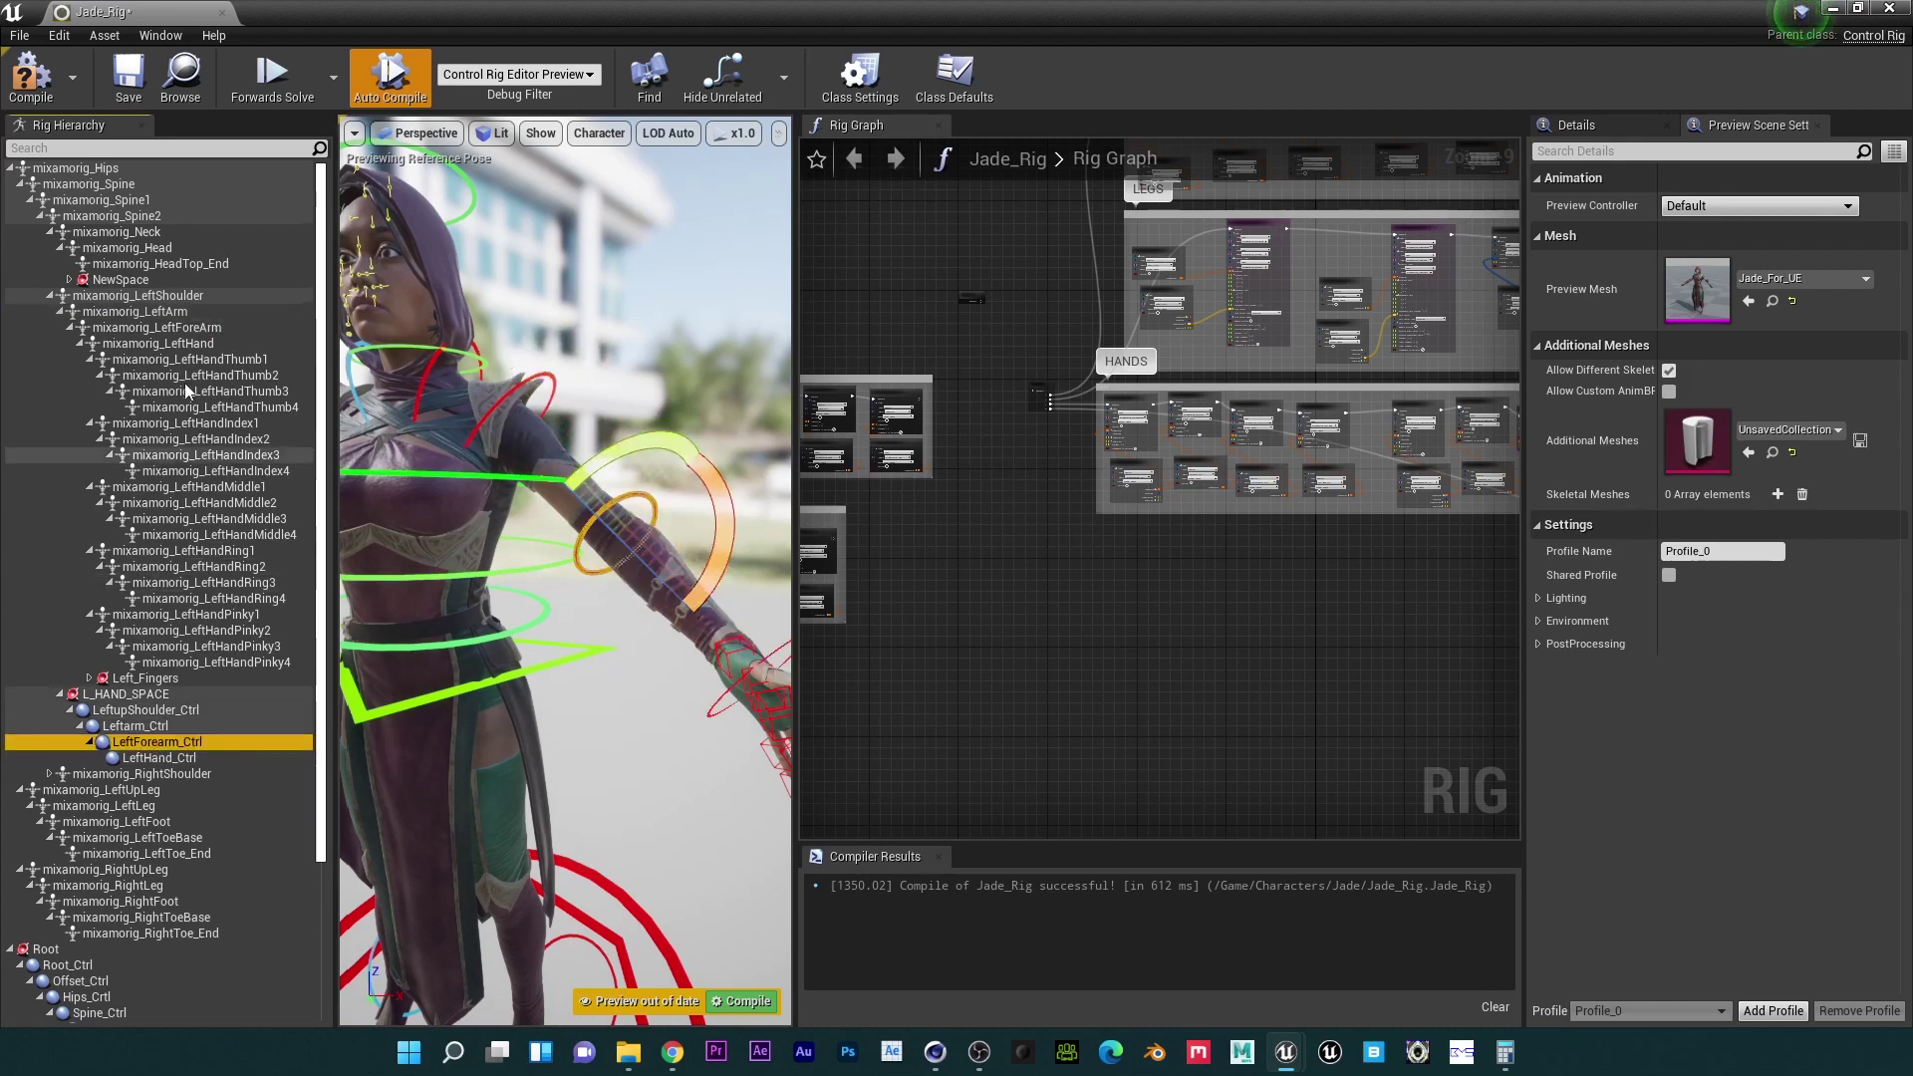
{"action": "left_click", "coordinate": [206, 329]}
{"action": "left_click", "coordinate": [197, 345]}
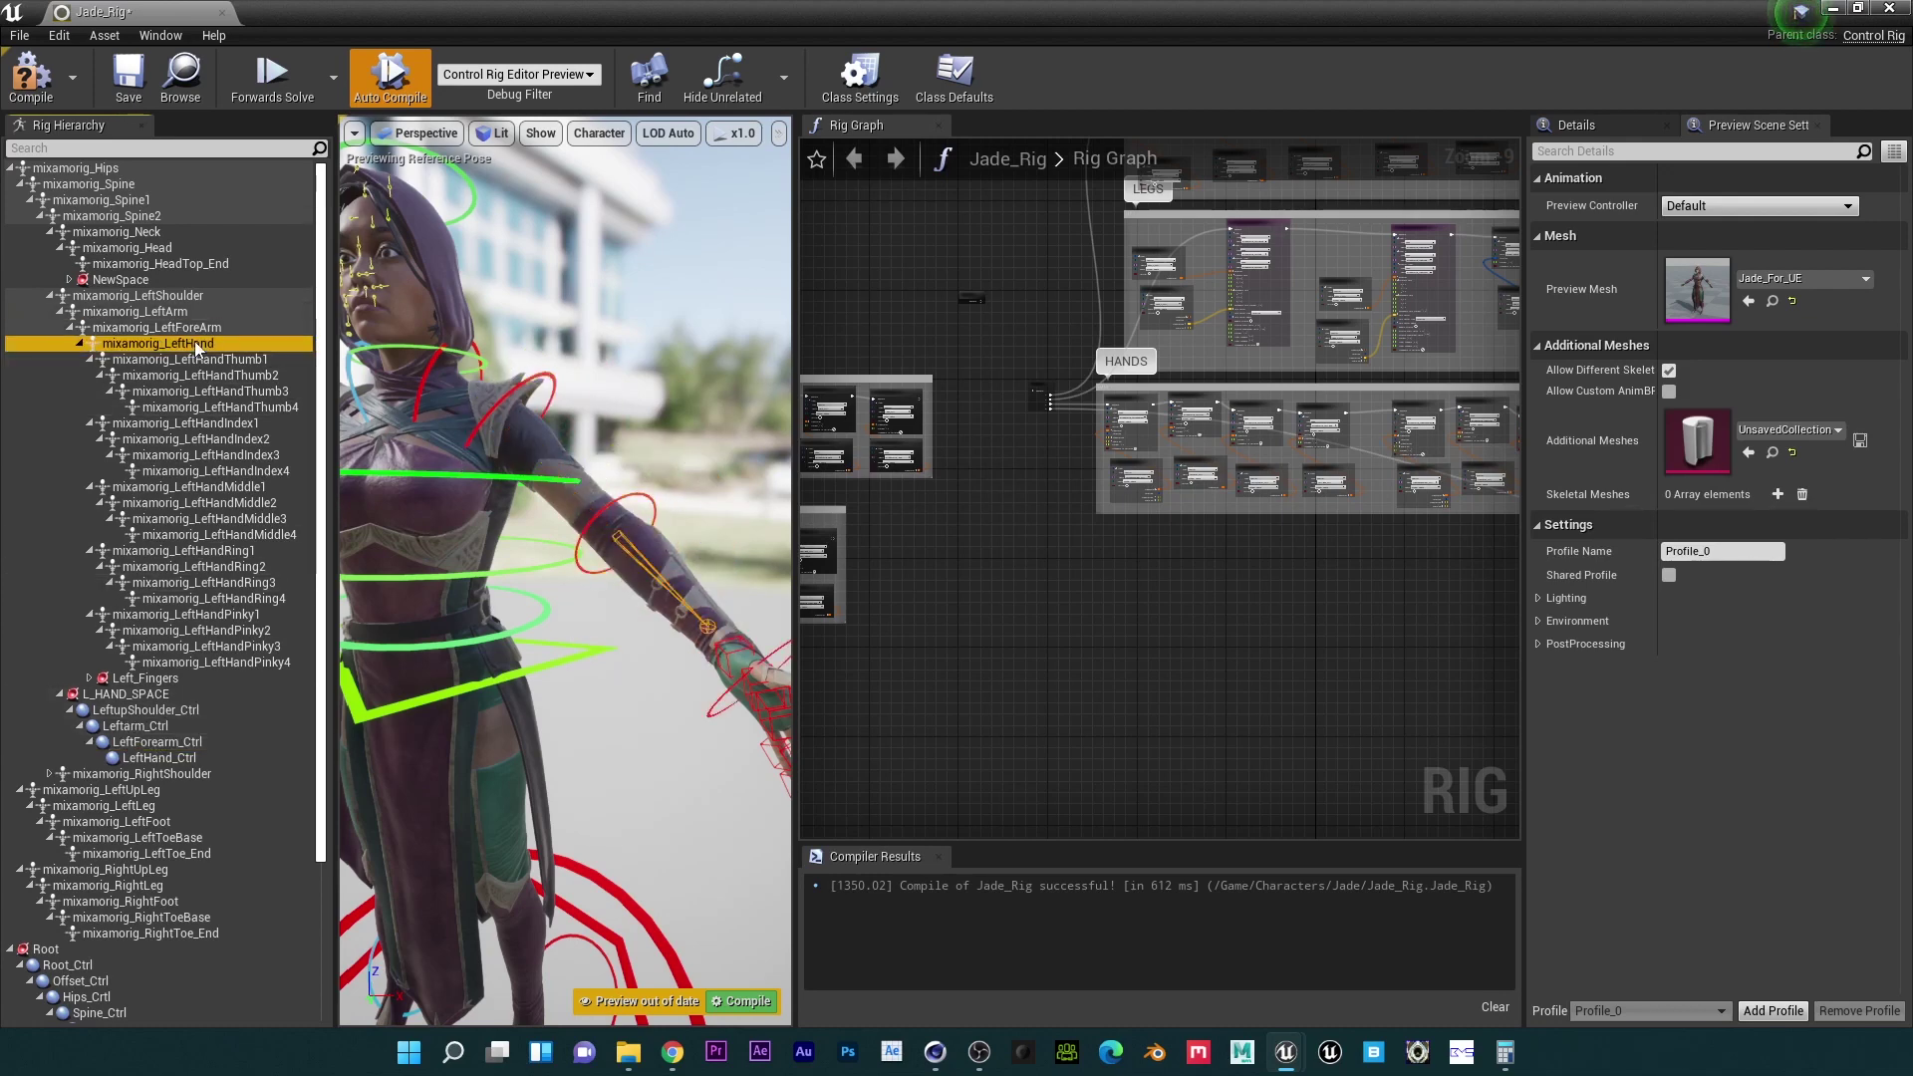
{"action": "left_click", "coordinate": [167, 759]}
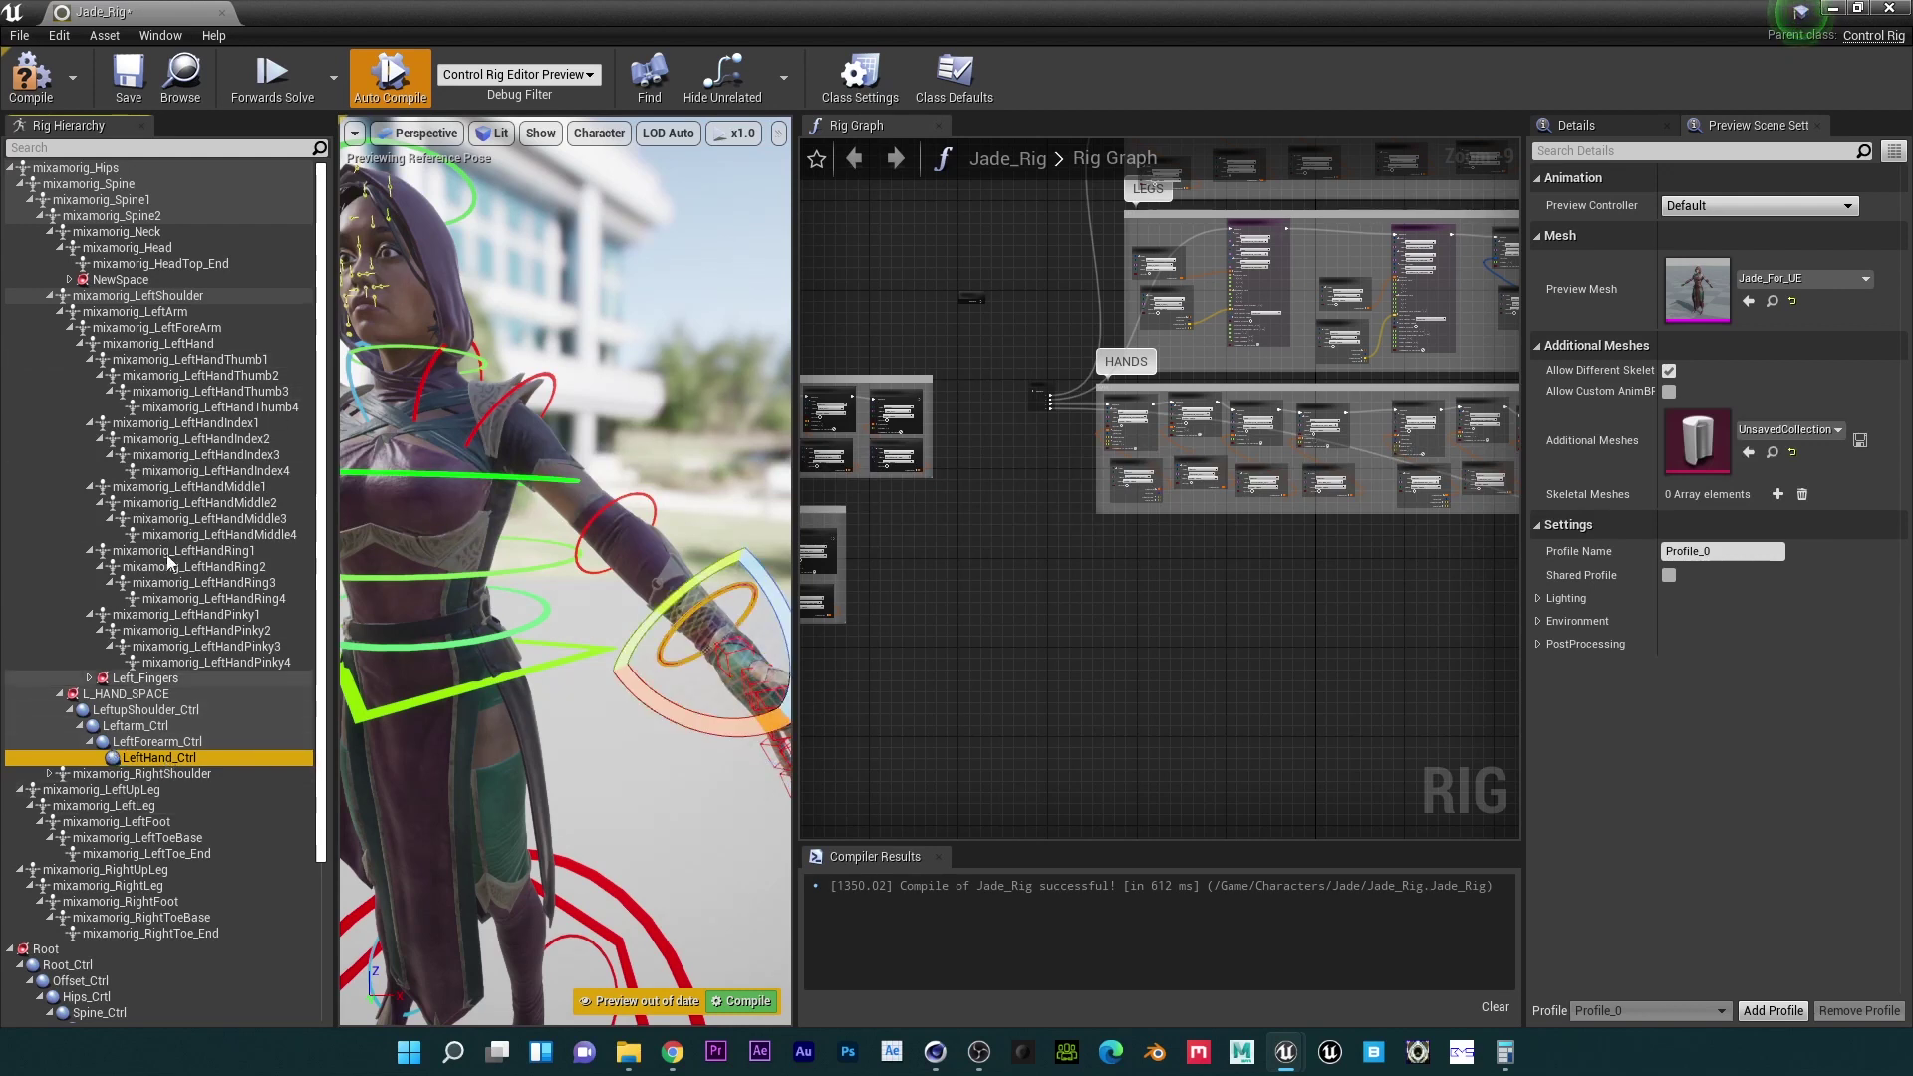
Step: Collapse the left shoulder branch, expand the right one without Right_Fingers, and match RightupShoulder_Ctrl to the mixamorig_RightShoulder bone's transform
{"action": "left_click", "coordinate": [90, 363]}
{"action": "left_click", "coordinate": [91, 376]}
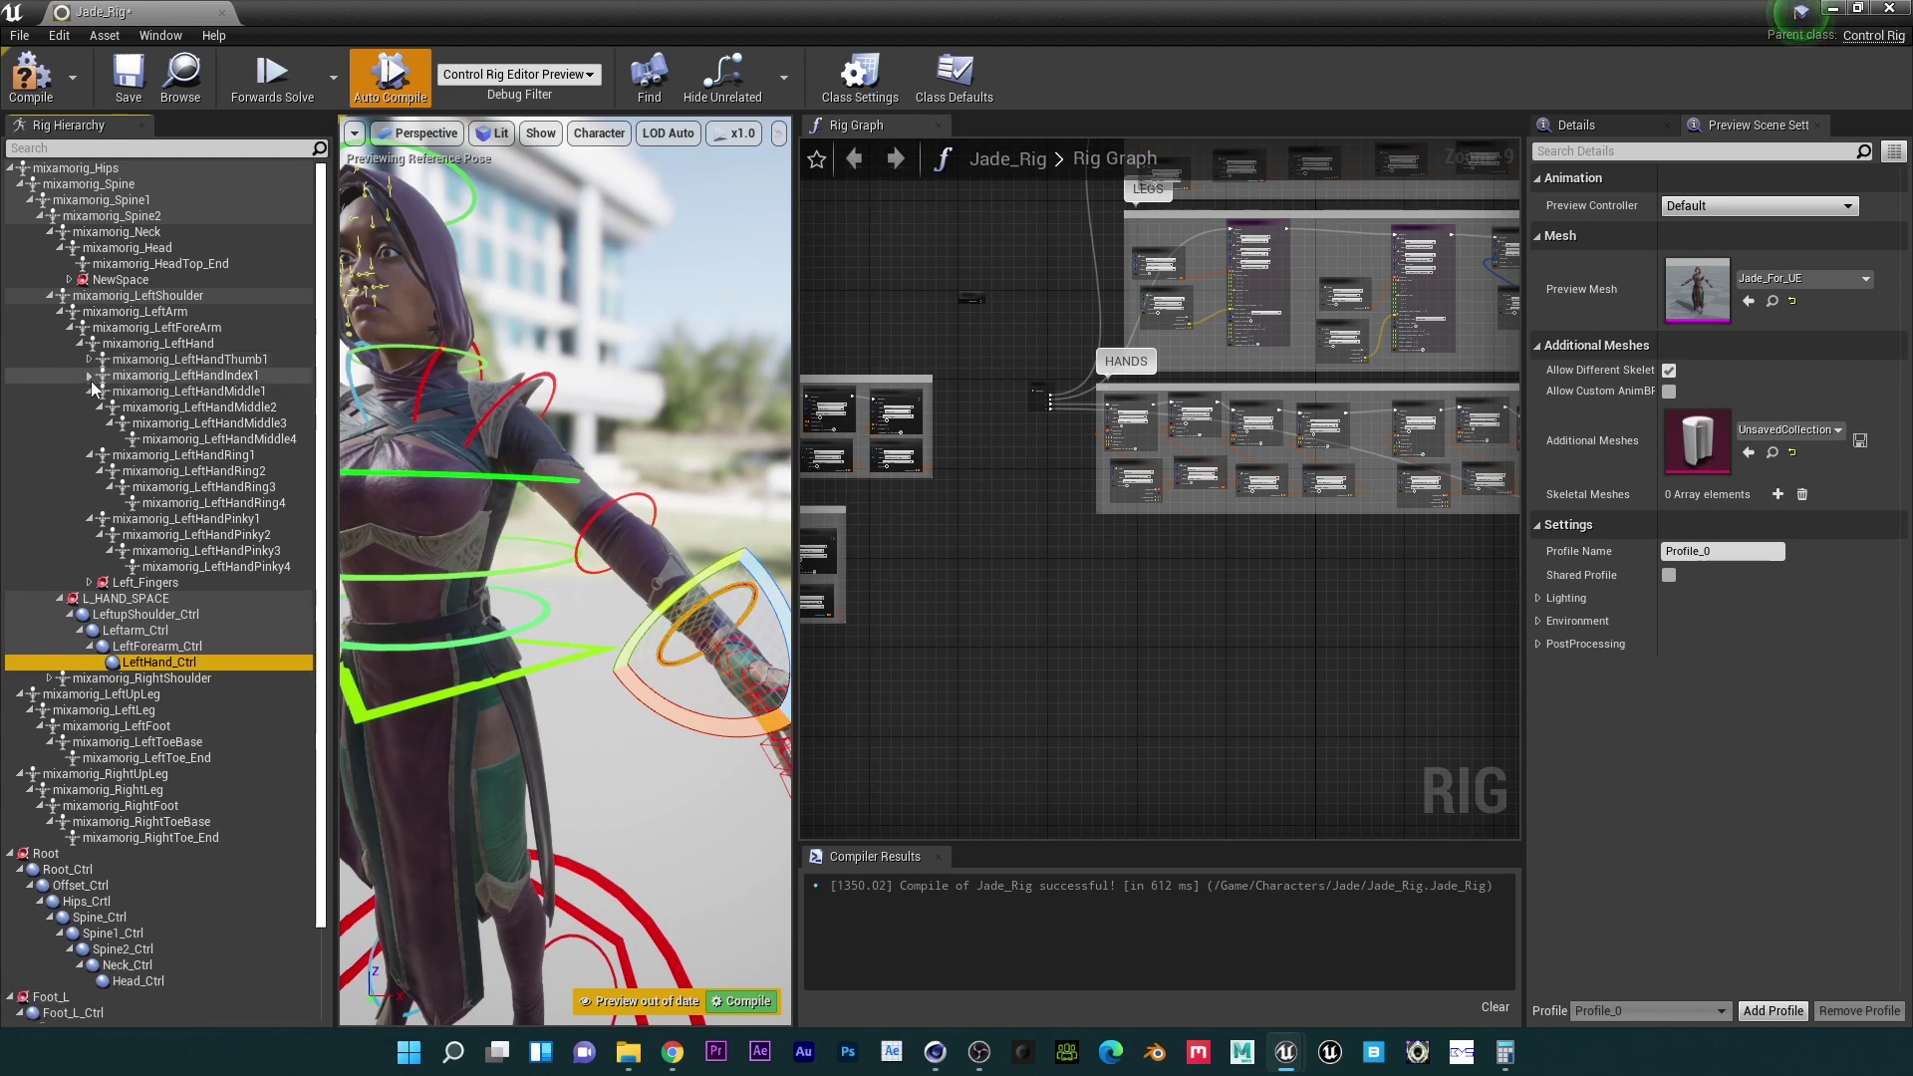
{"action": "left_click", "coordinate": [91, 392]}
{"action": "left_click", "coordinate": [78, 343]}
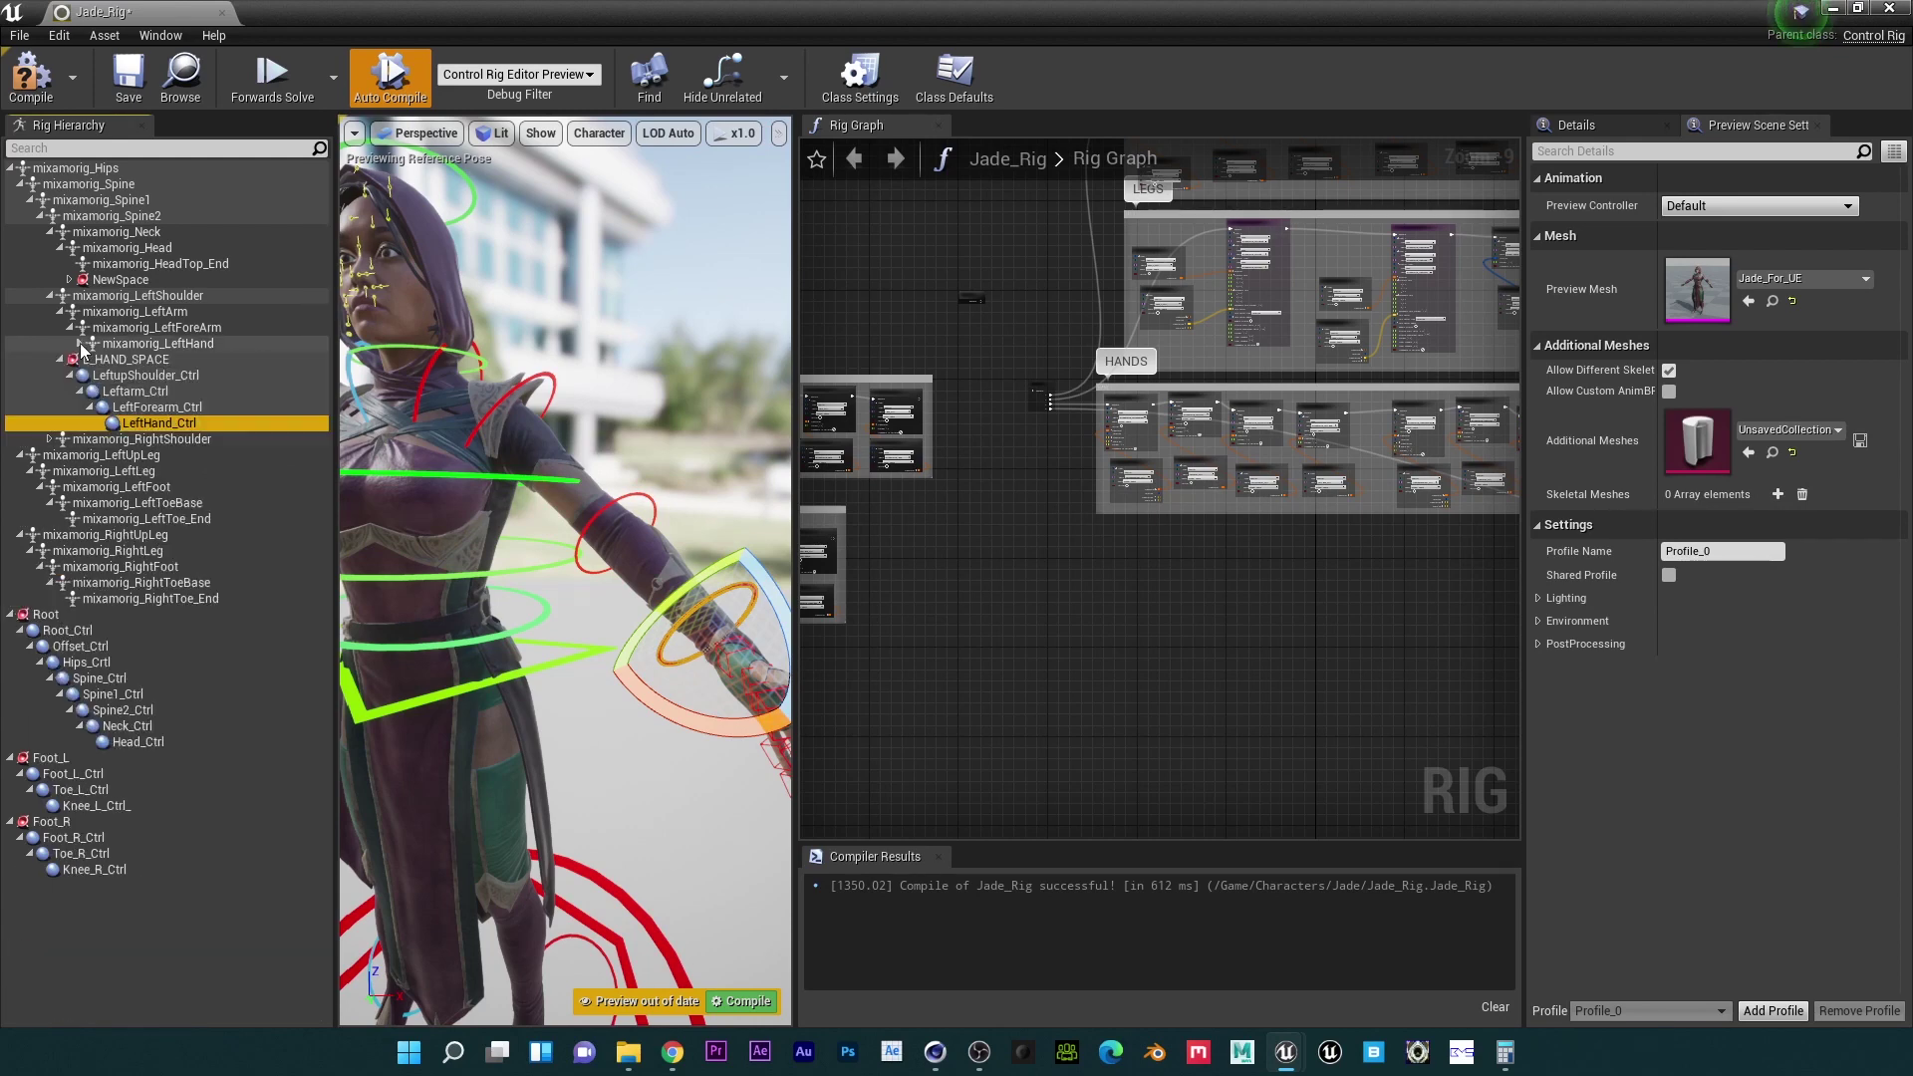
{"action": "left_click", "coordinate": [50, 296]}
{"action": "left_click", "coordinate": [49, 311]}
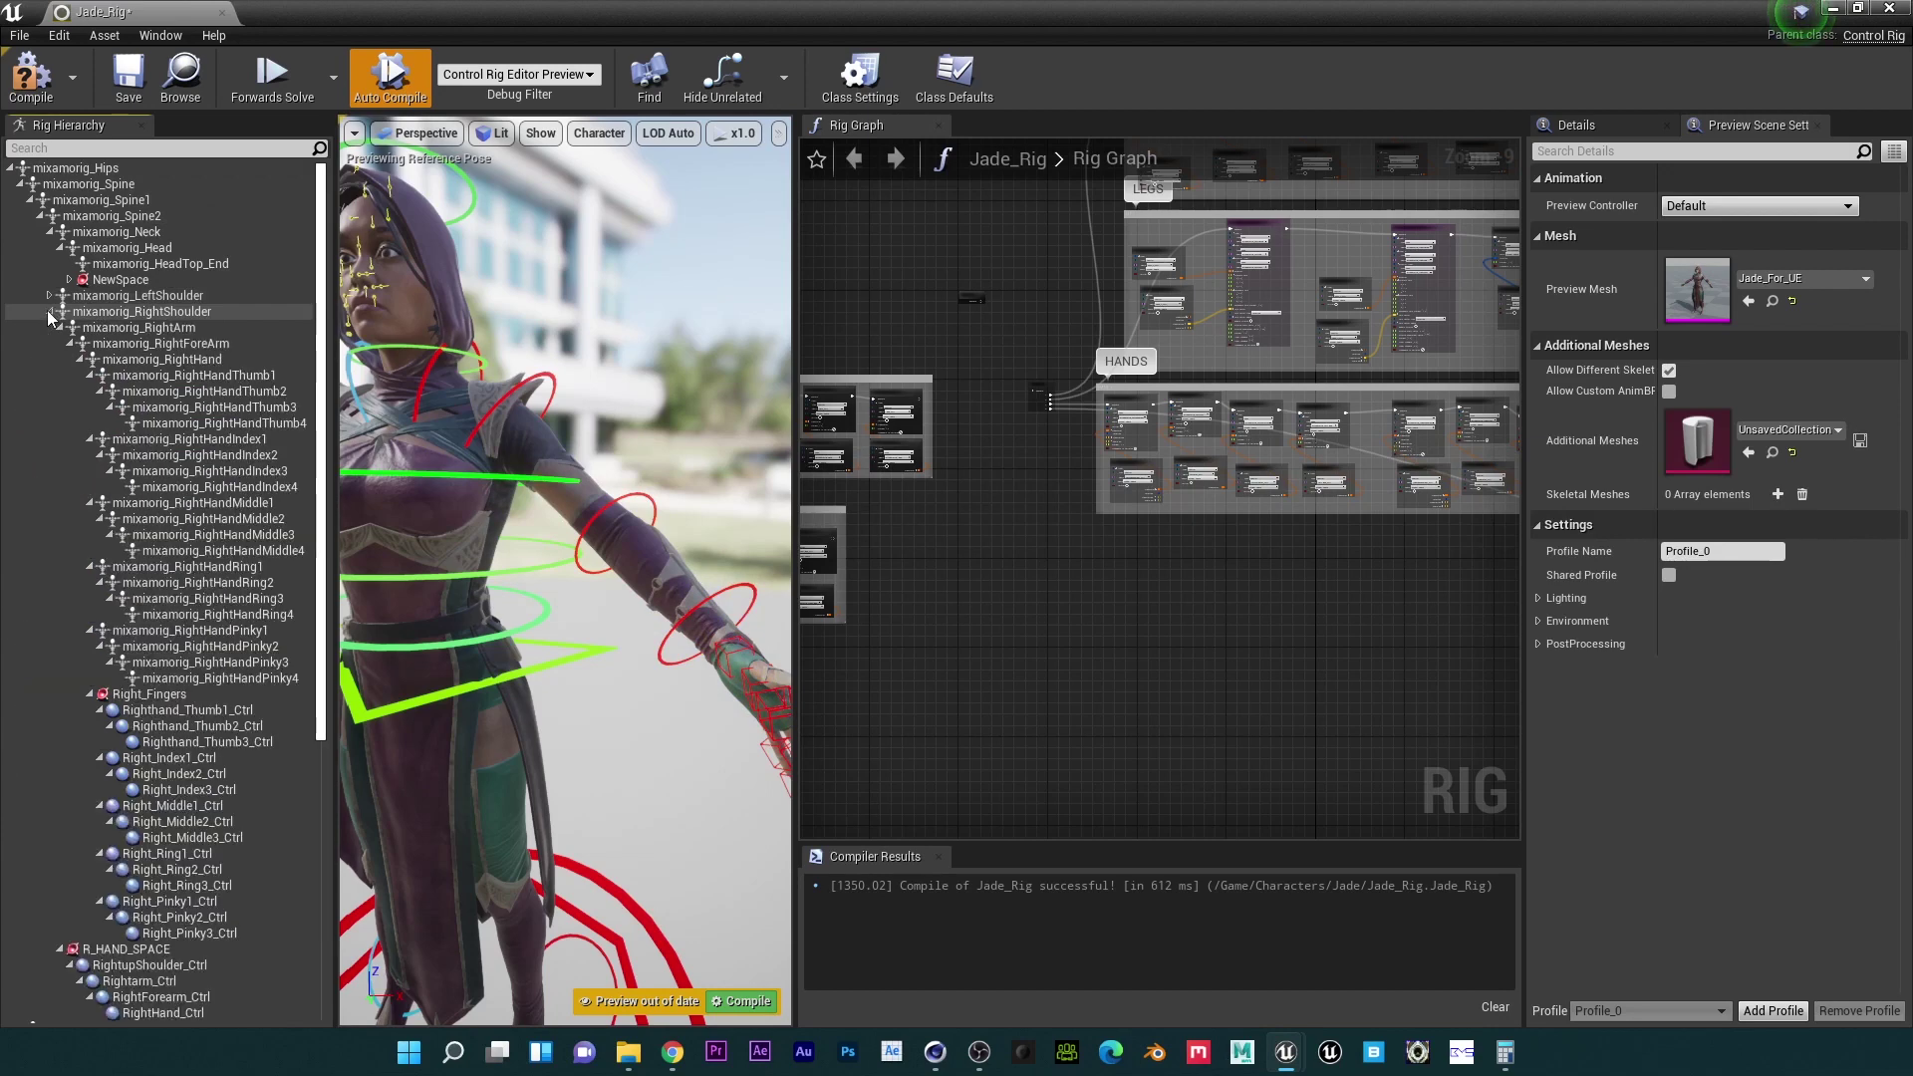
{"action": "left_click", "coordinate": [141, 311]}
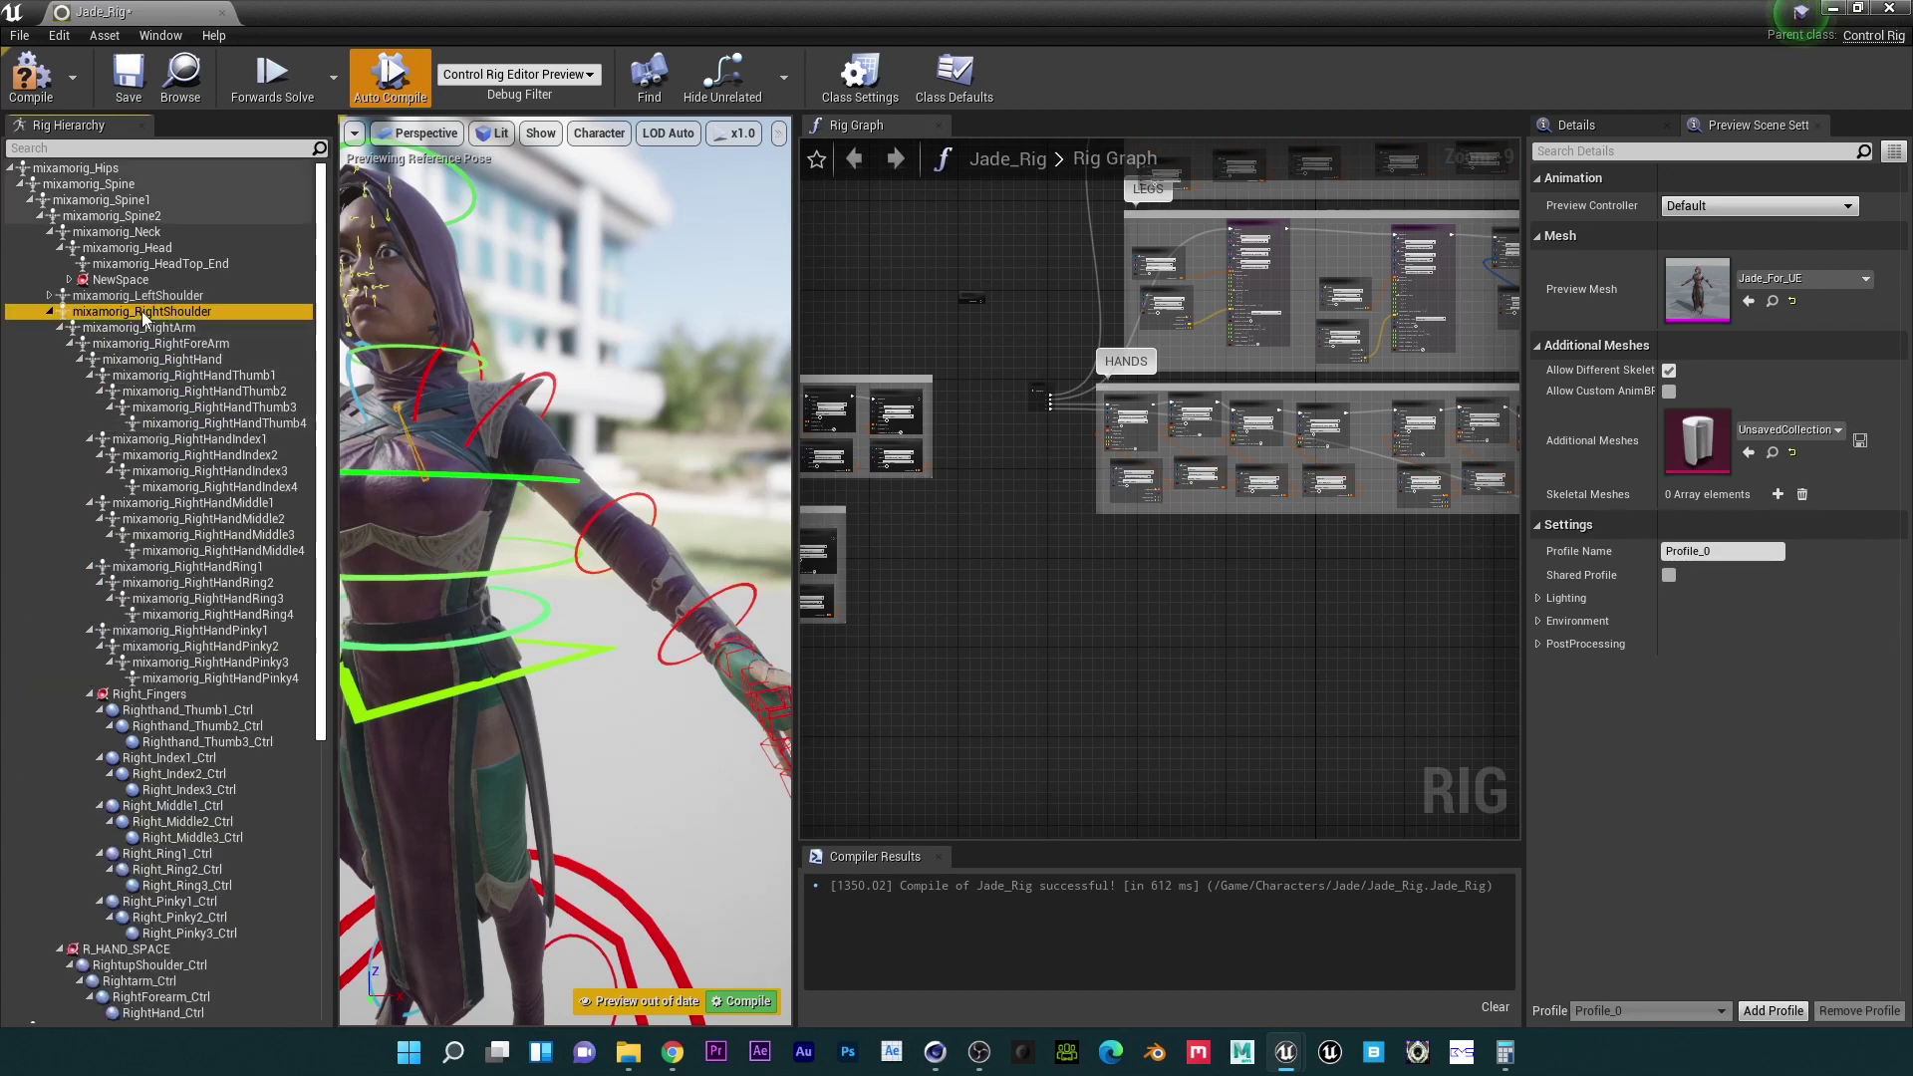
{"action": "left_click", "coordinate": [90, 695]}
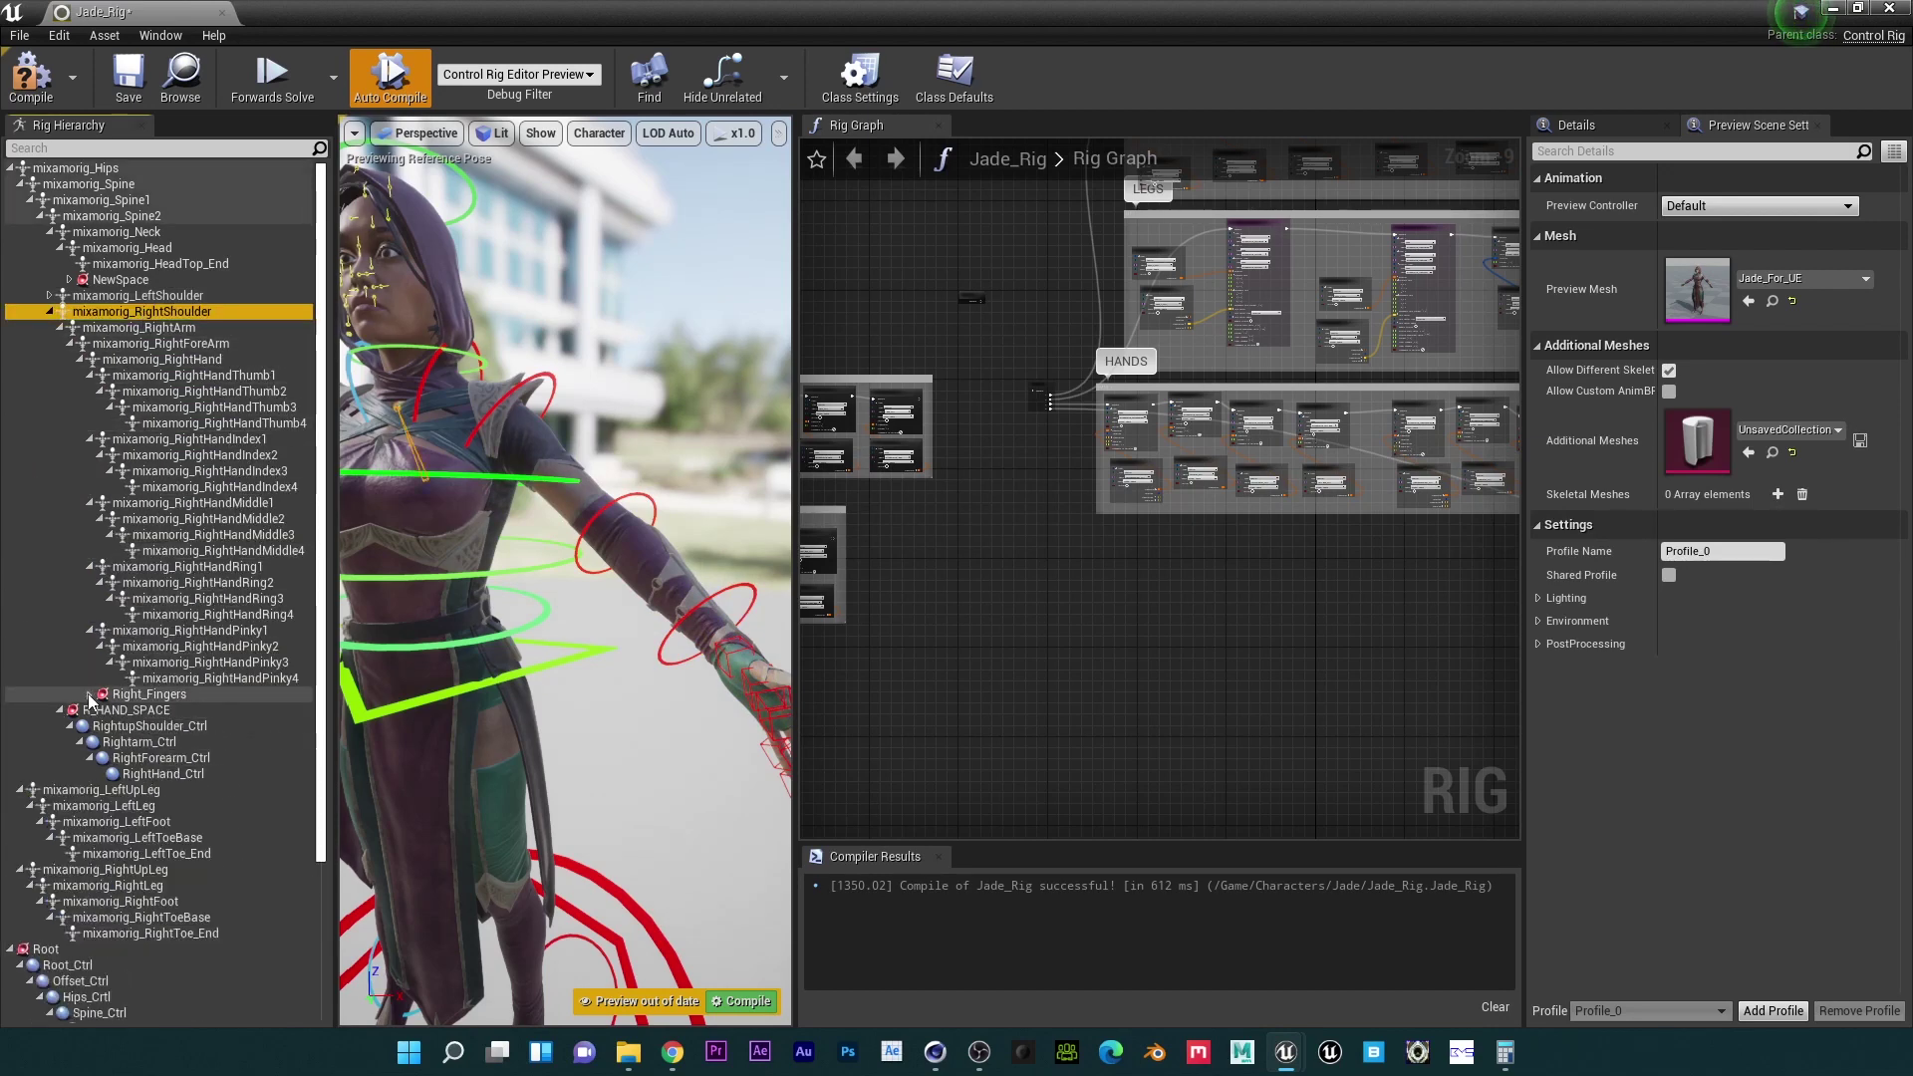
{"action": "left_click", "coordinate": [116, 725]}
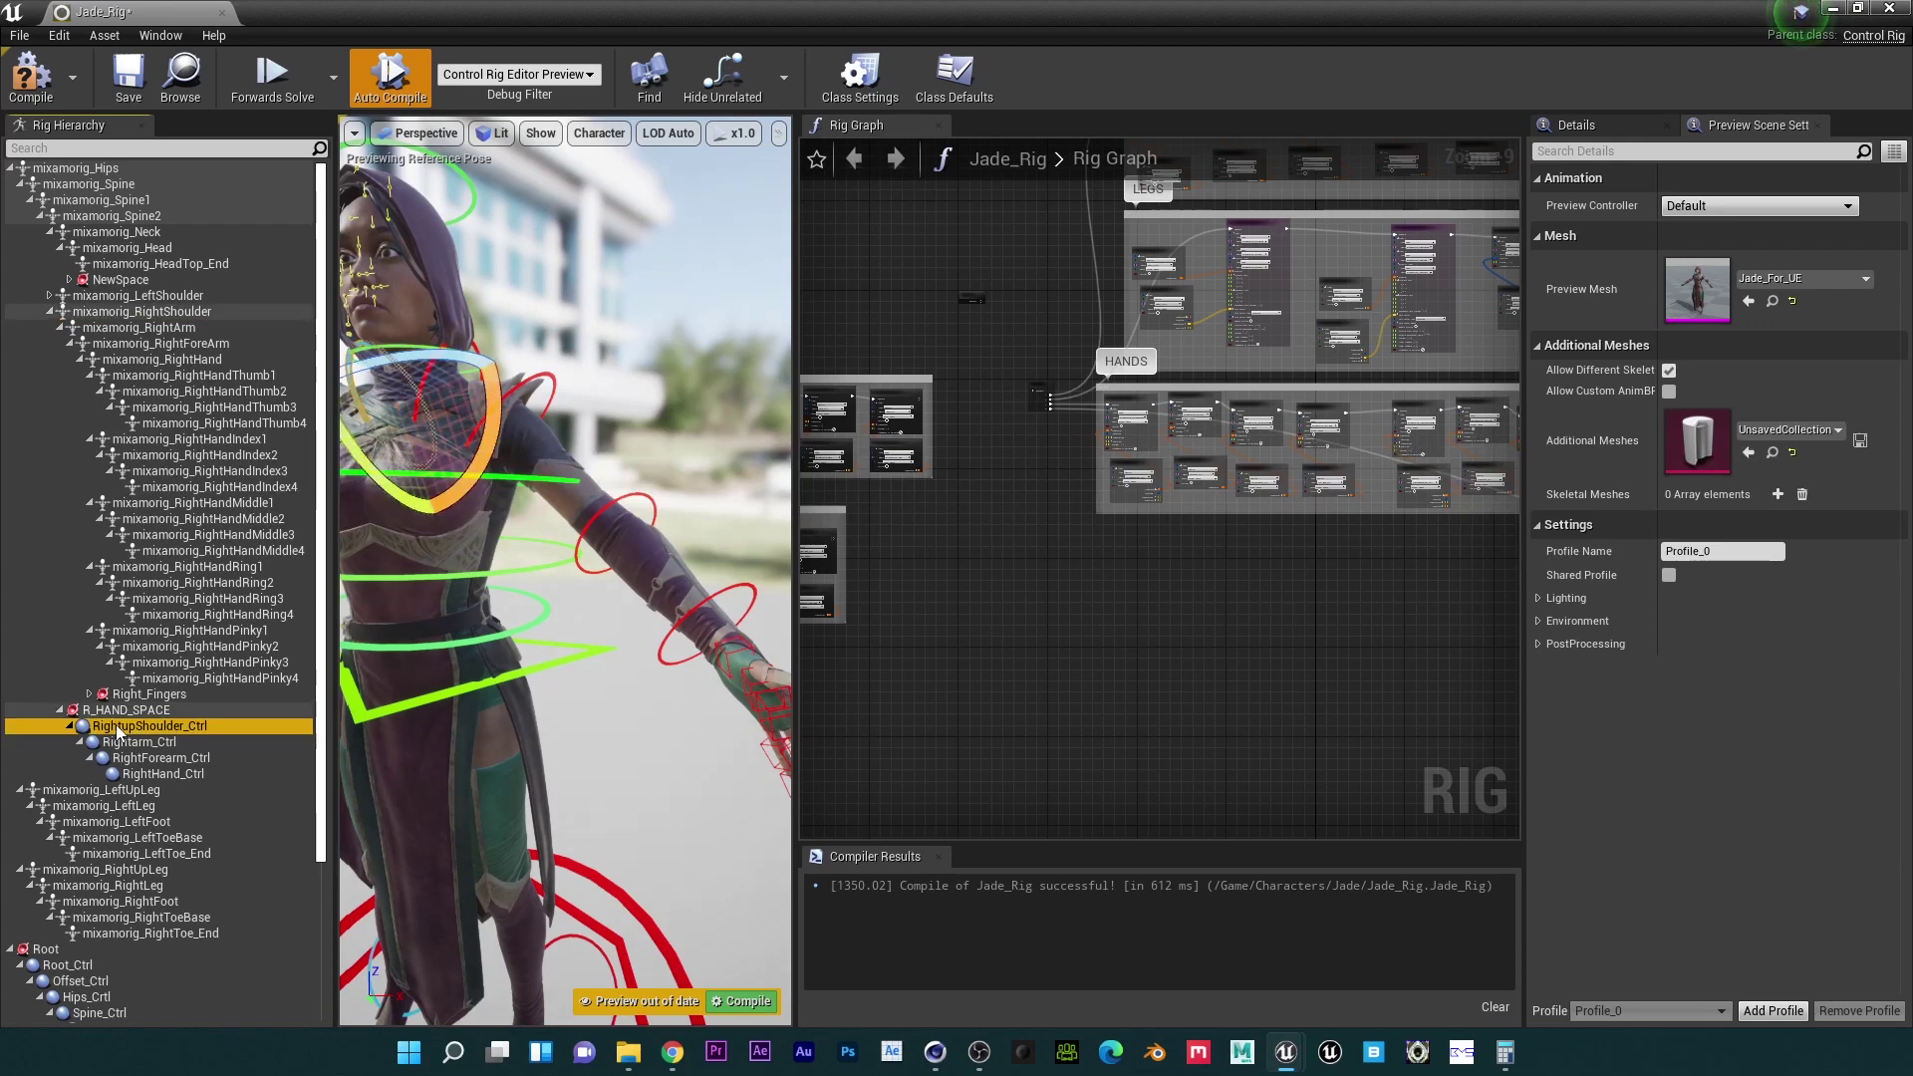
Step: Match the transforms of Rightarm_Ctrl and RightForearm_Ctrl to the mixamorig_RightArm and mixamorig_RightForeArm bones
{"action": "left_click", "coordinate": [140, 327]}
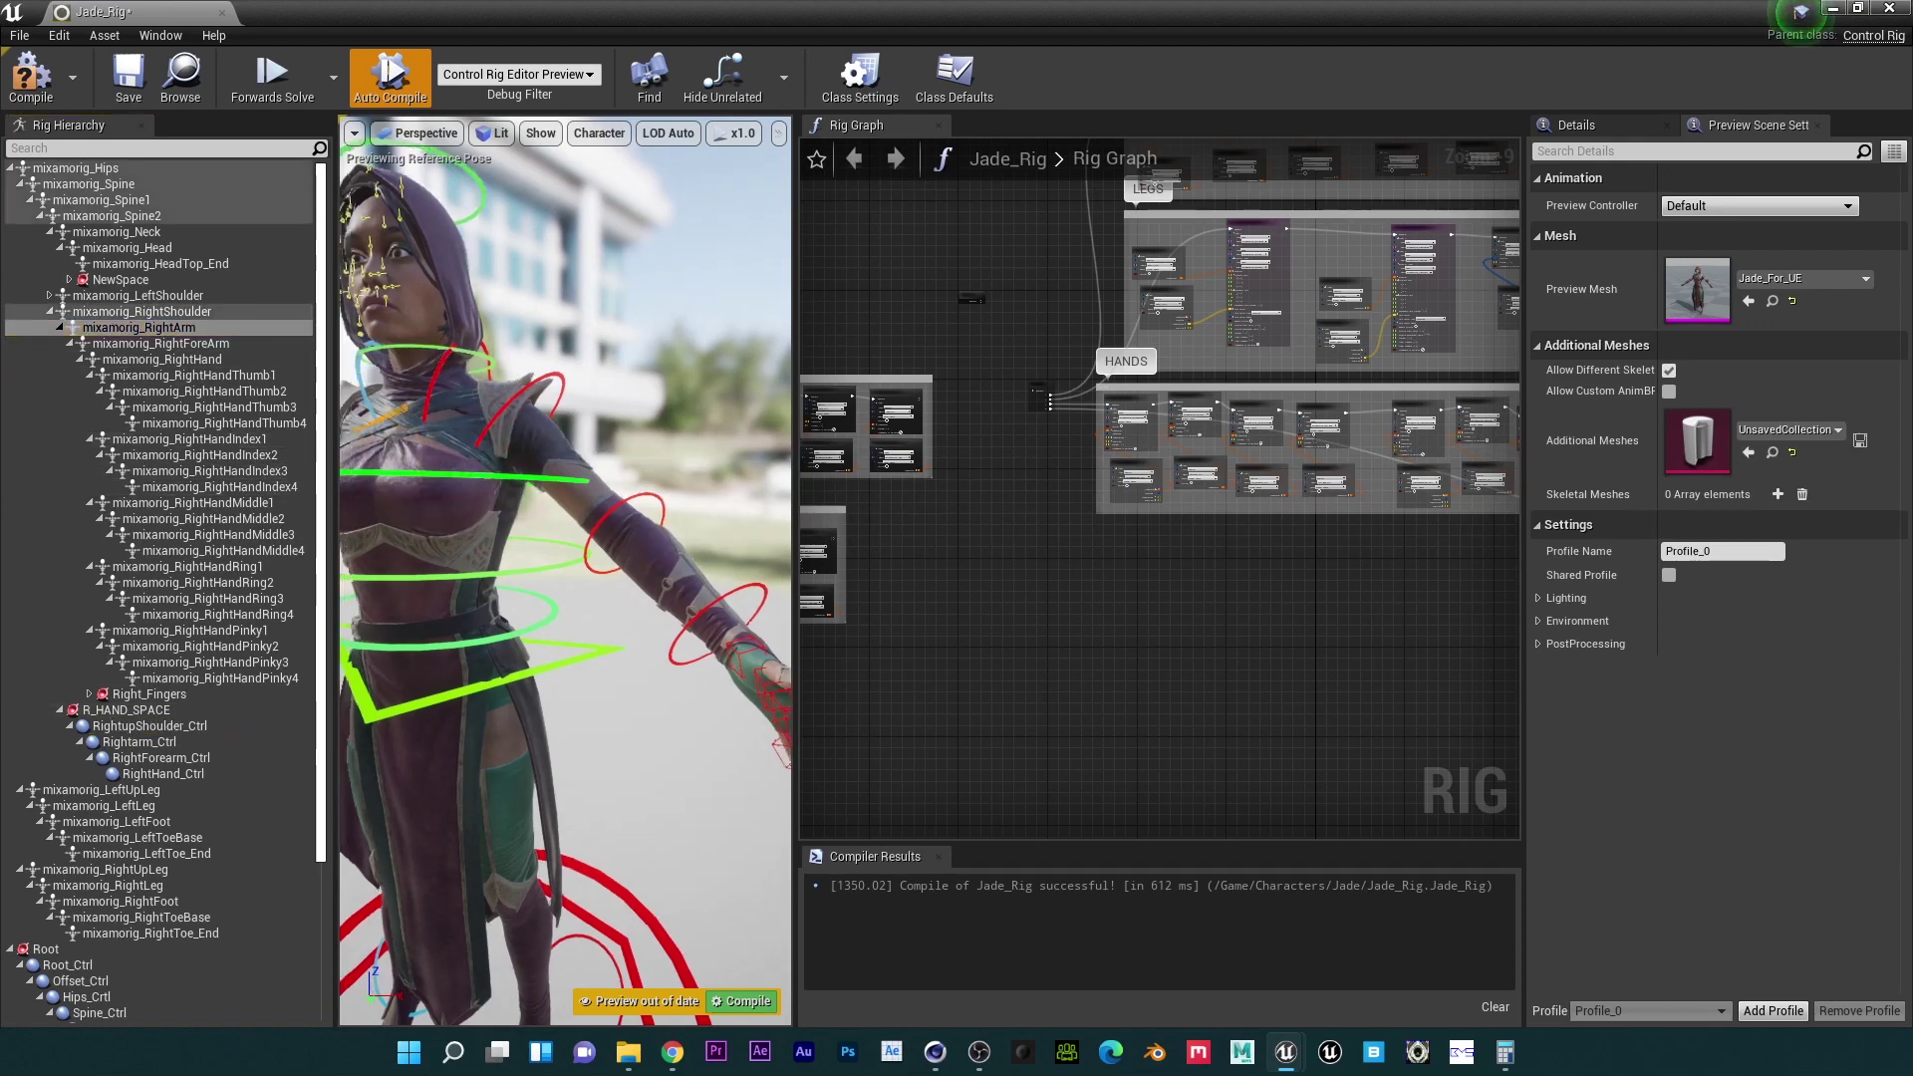
{"action": "middle_click_drag", "start_coordinate": [559, 603], "coordinate": [782, 606]}
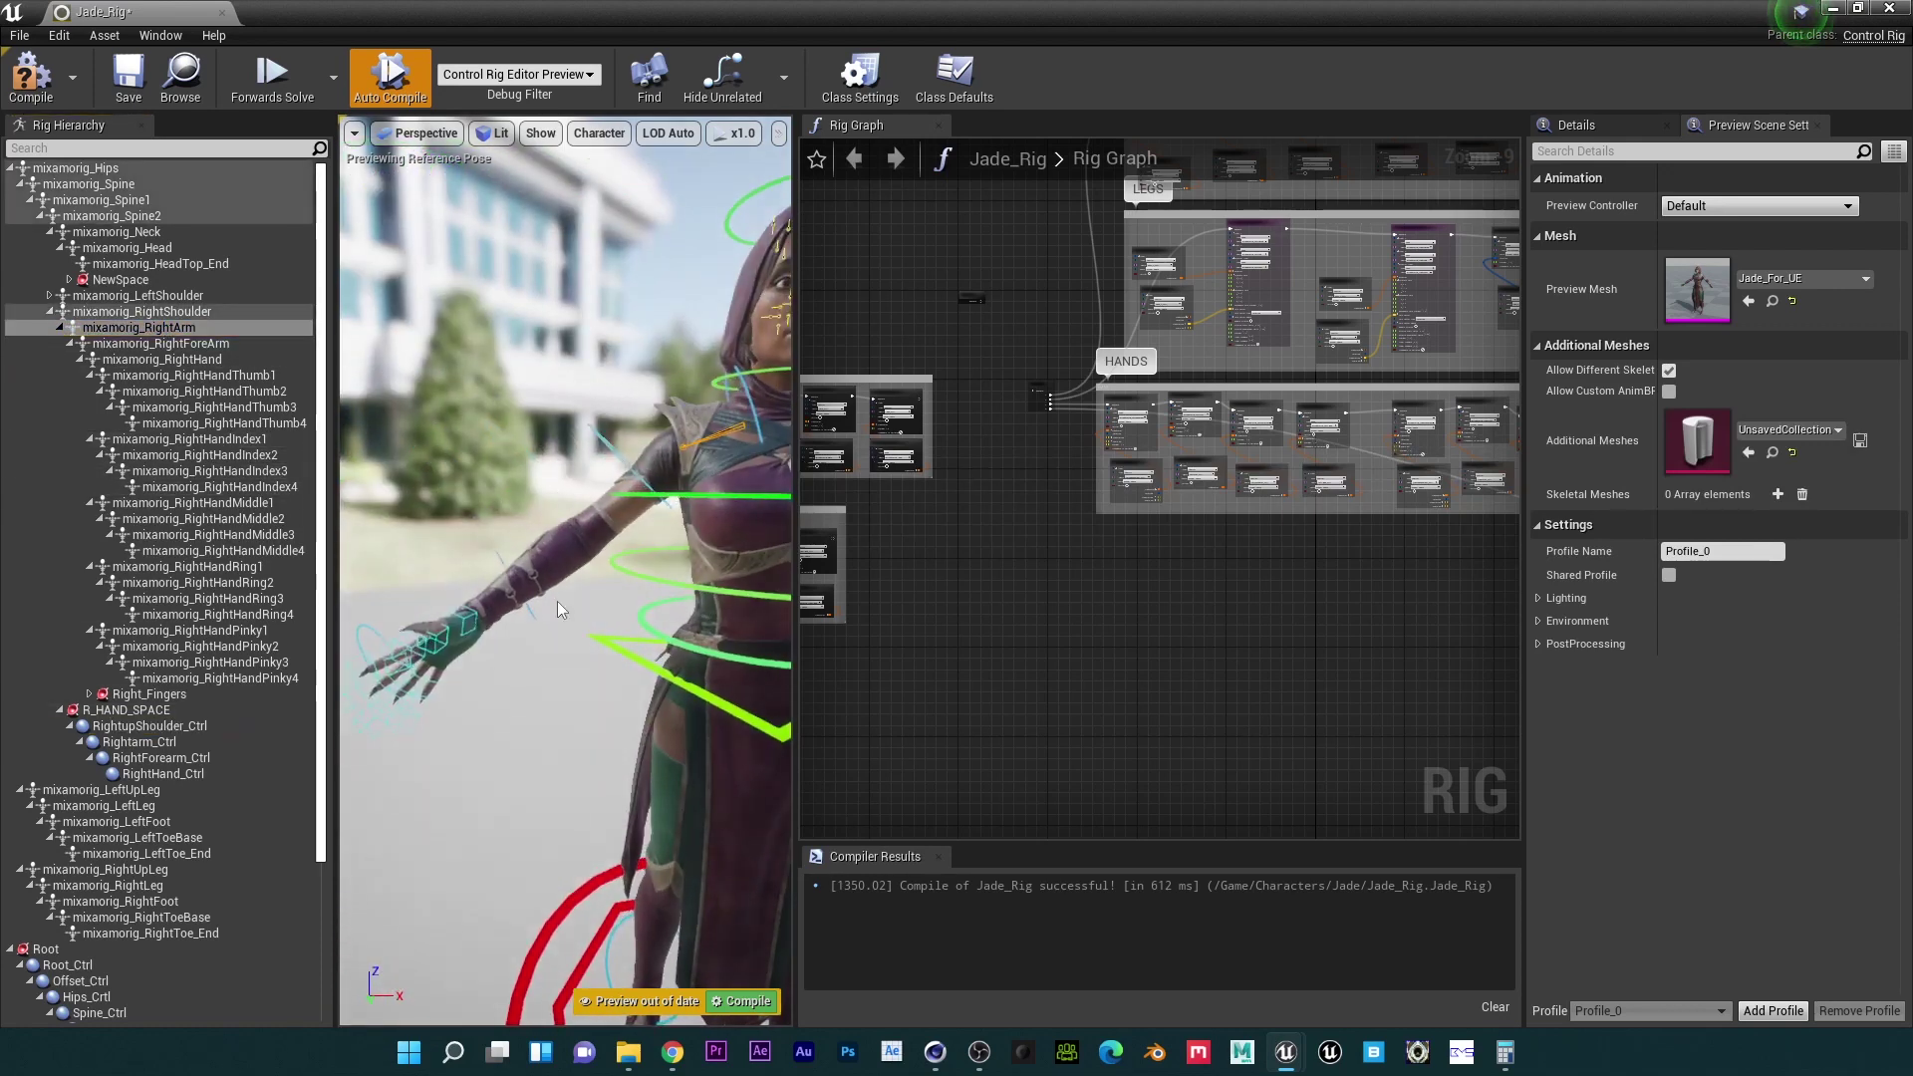
{"action": "left_click", "coordinate": [160, 743]}
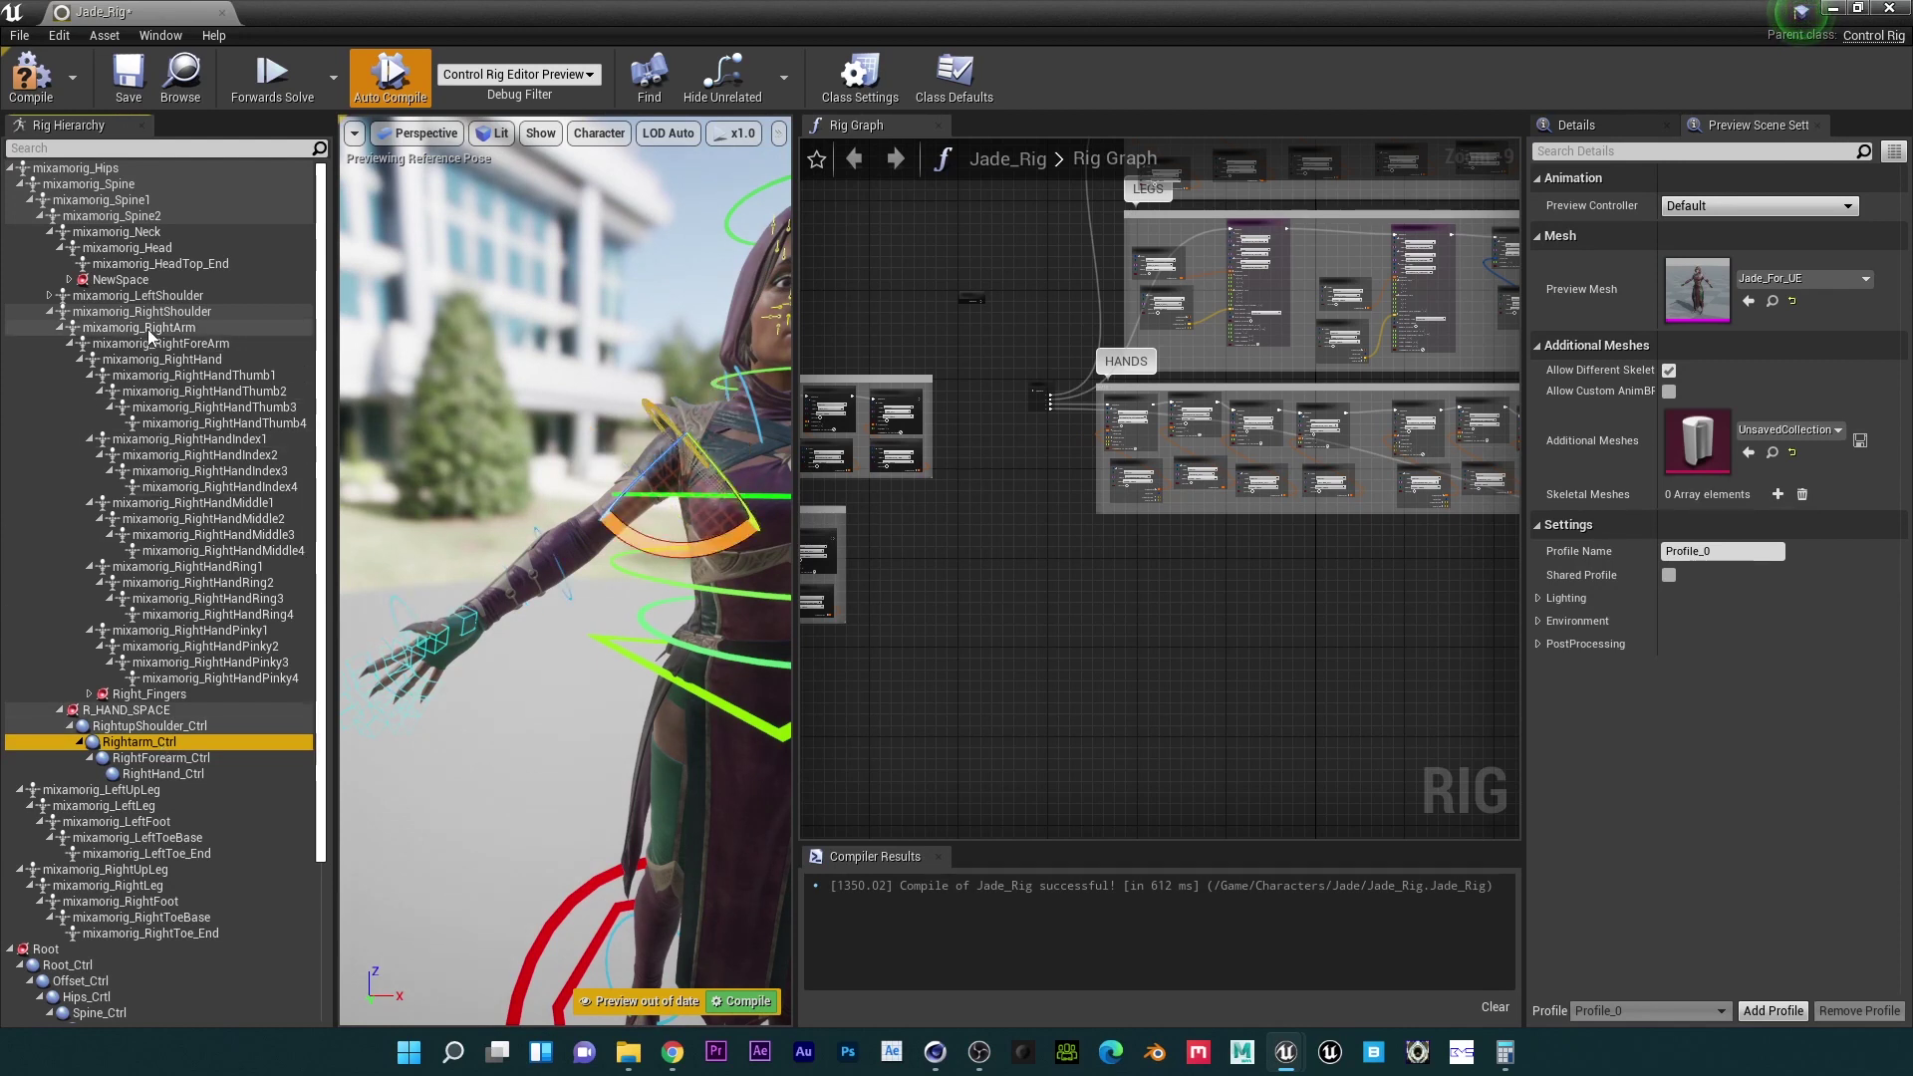
{"action": "left_click", "coordinate": [164, 759]}
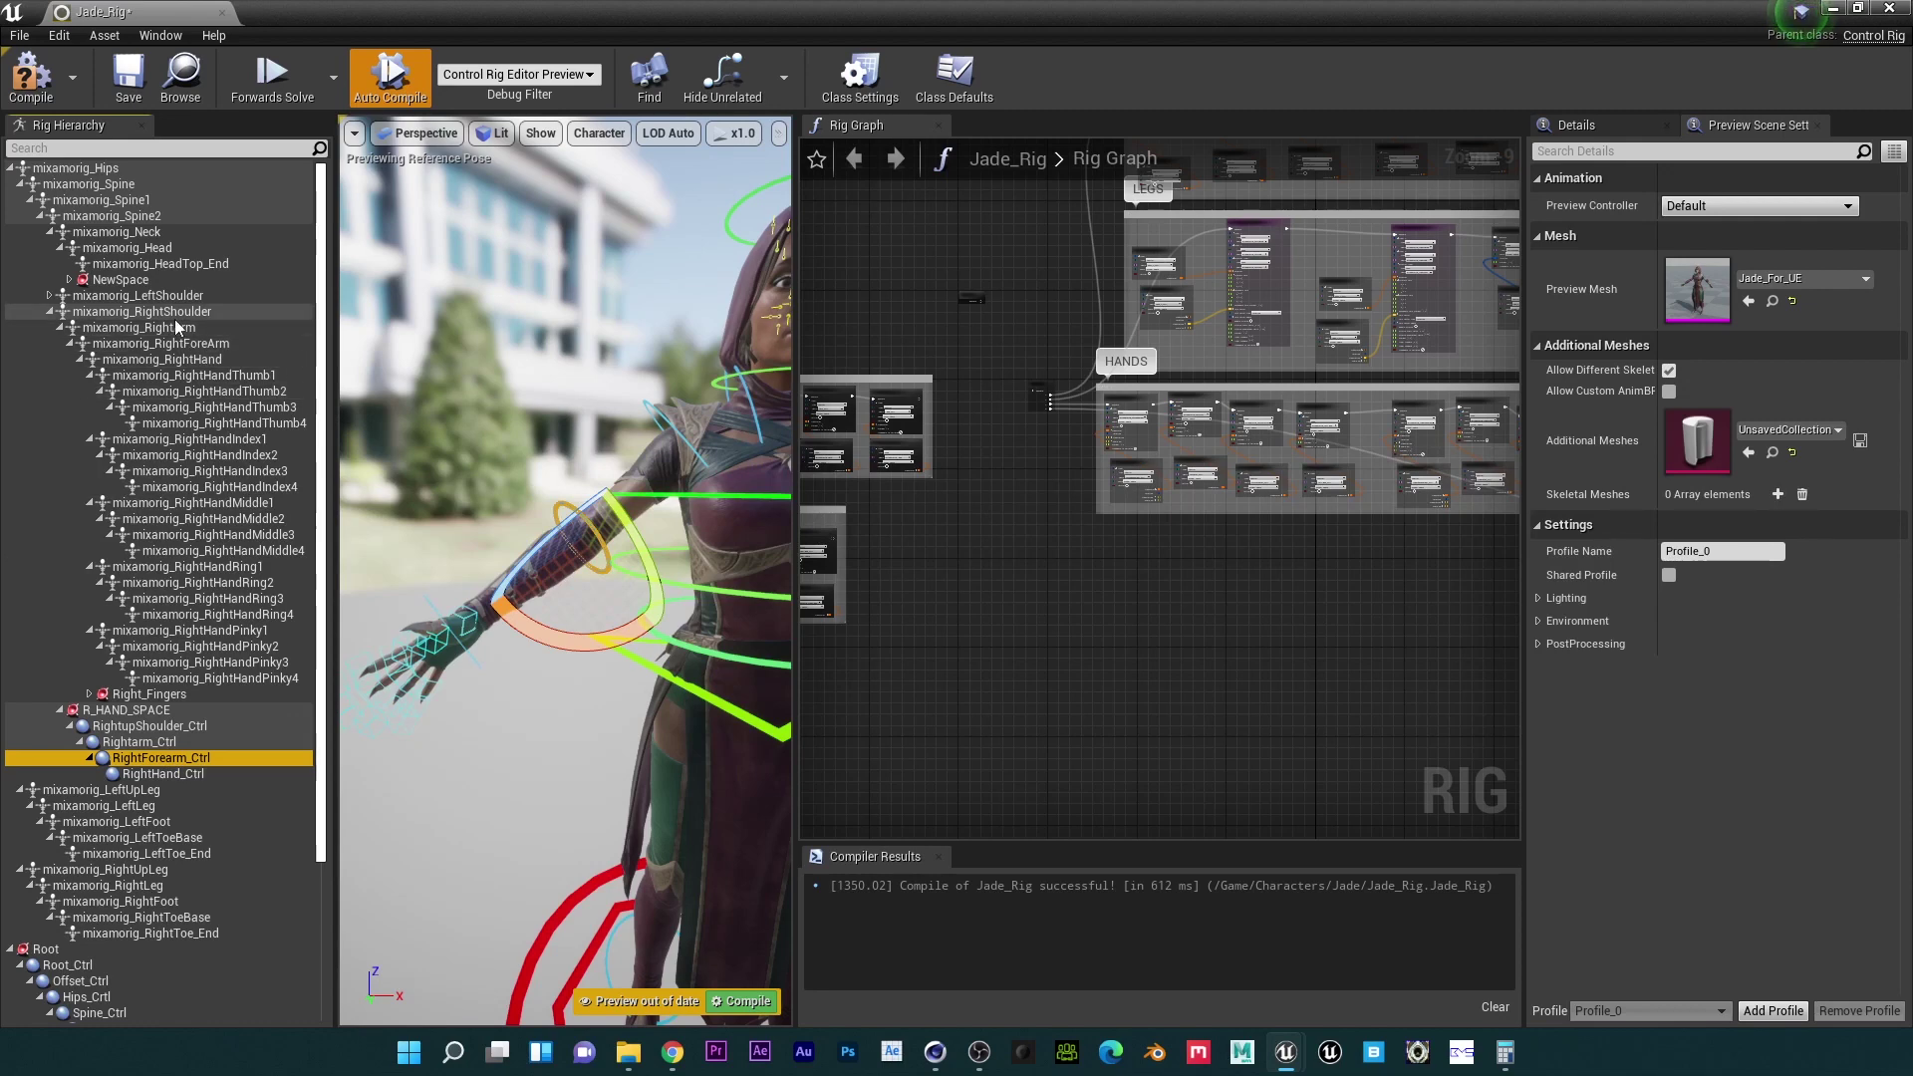
Step: Match RightHand_Ctrl's transform to the mixamorig_RightHand bone and compile the rig
{"action": "left_click", "coordinate": [189, 361]}
{"action": "left_click", "coordinate": [158, 775]}
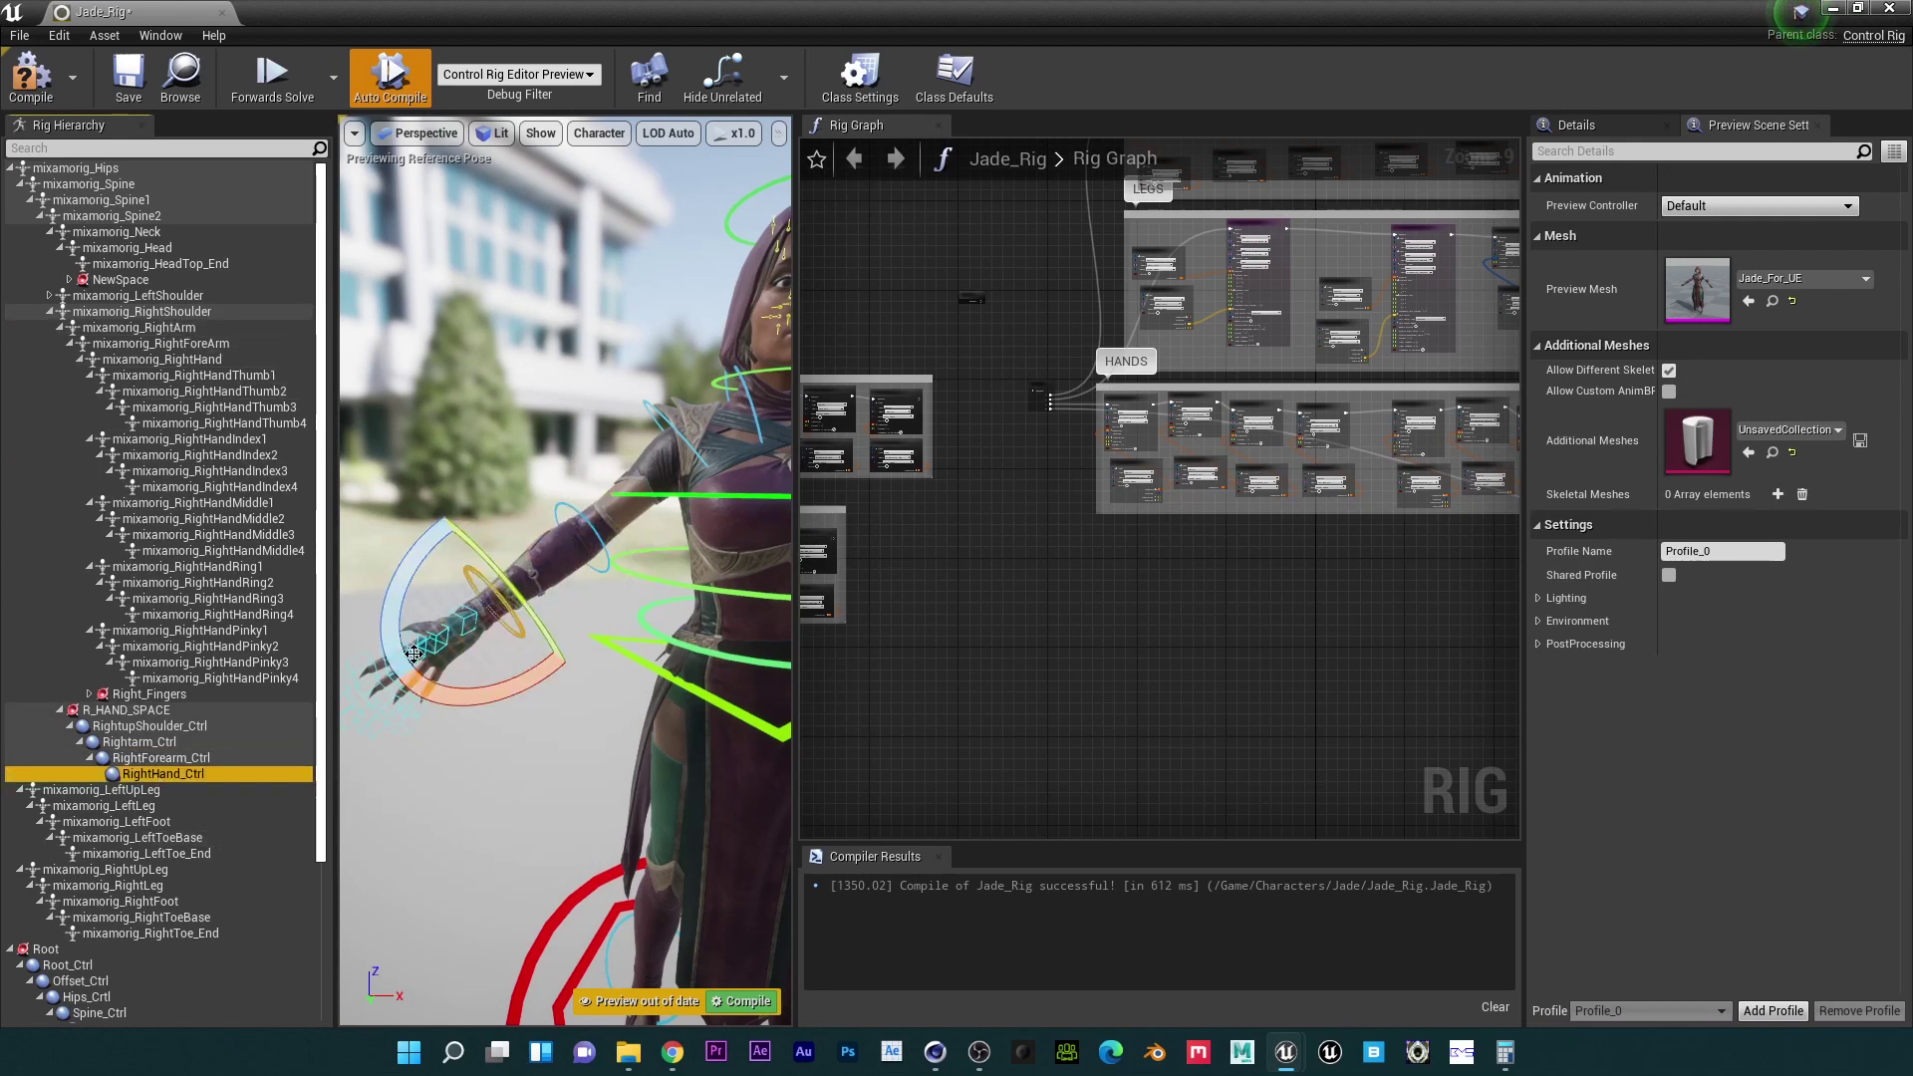
{"action": "scroll", "coordinate": [552, 446], "scroll_direction": "up", "scroll_amount": 2}
{"action": "middle_click_drag", "start_coordinate": [551, 446], "coordinate": [605, 637]}
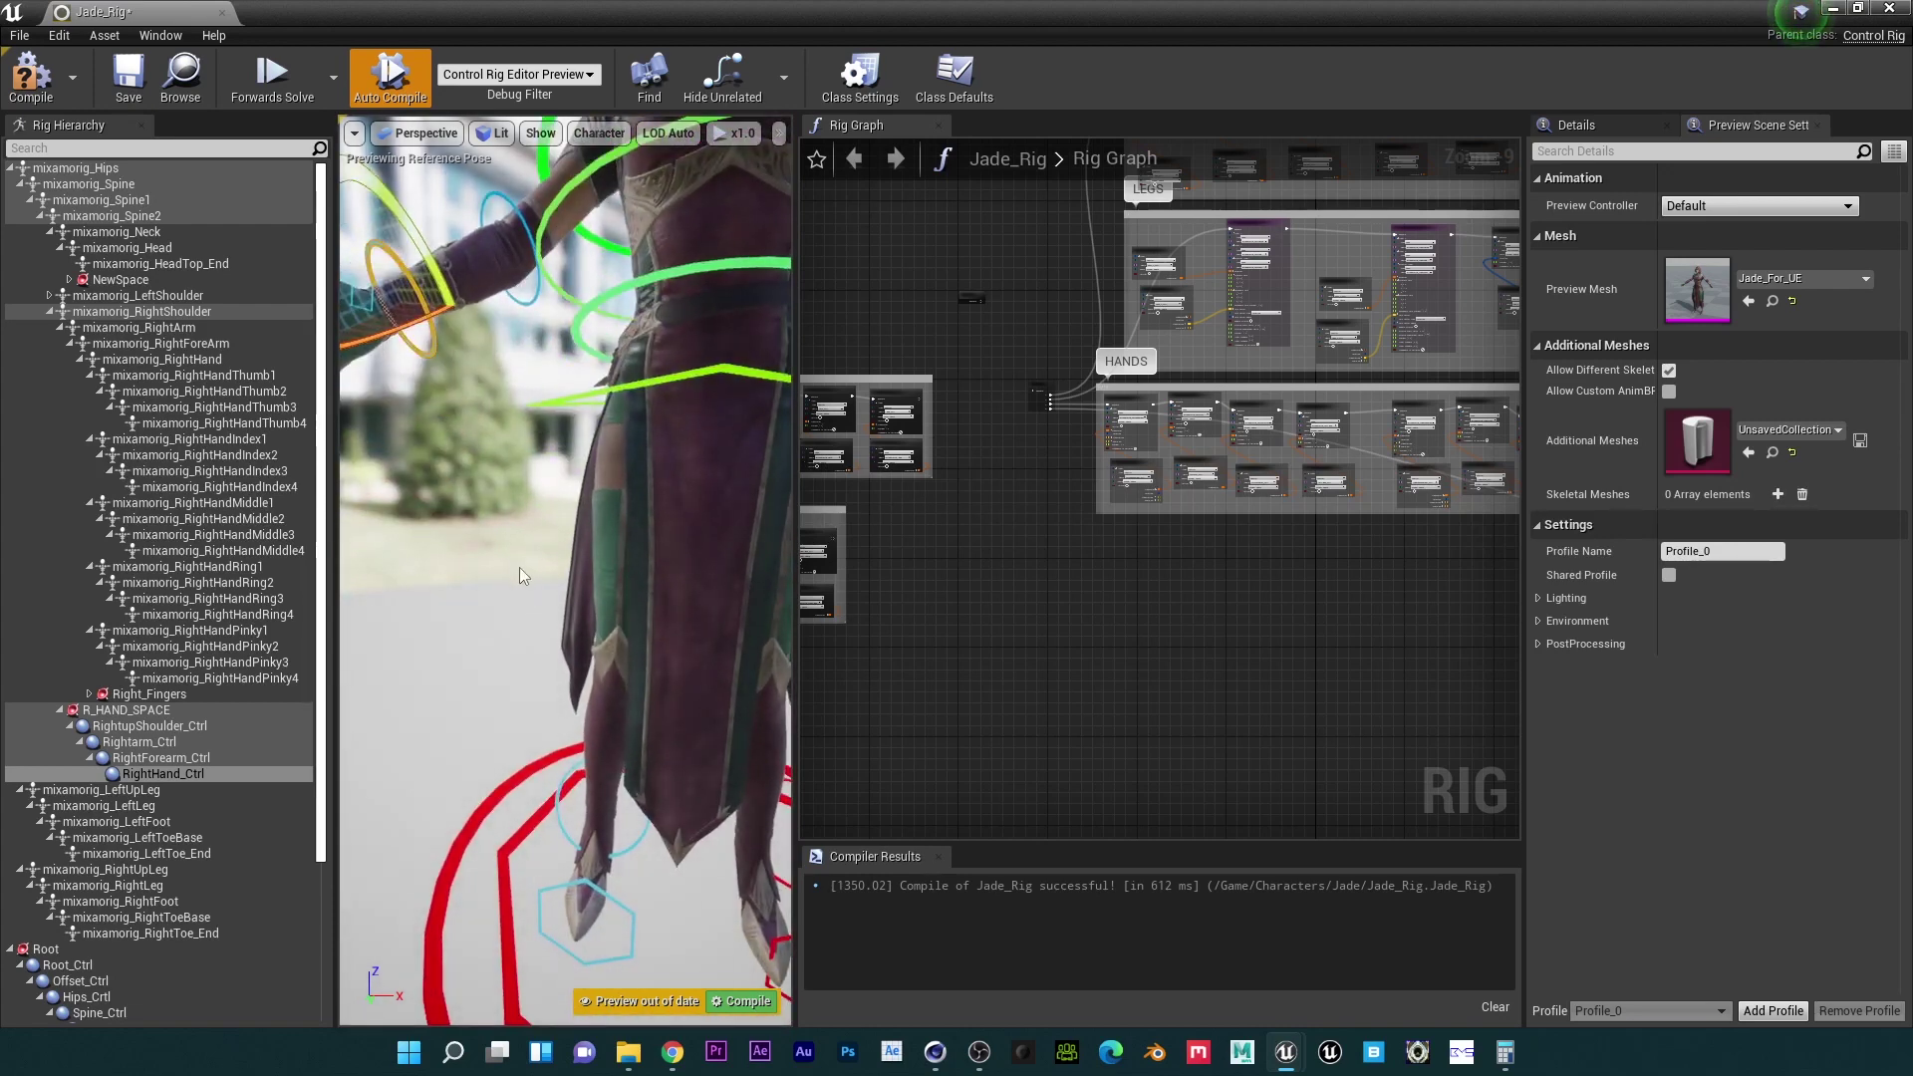
{"action": "scroll", "coordinate": [583, 570], "scroll_direction": "down", "scroll_amount": 4}
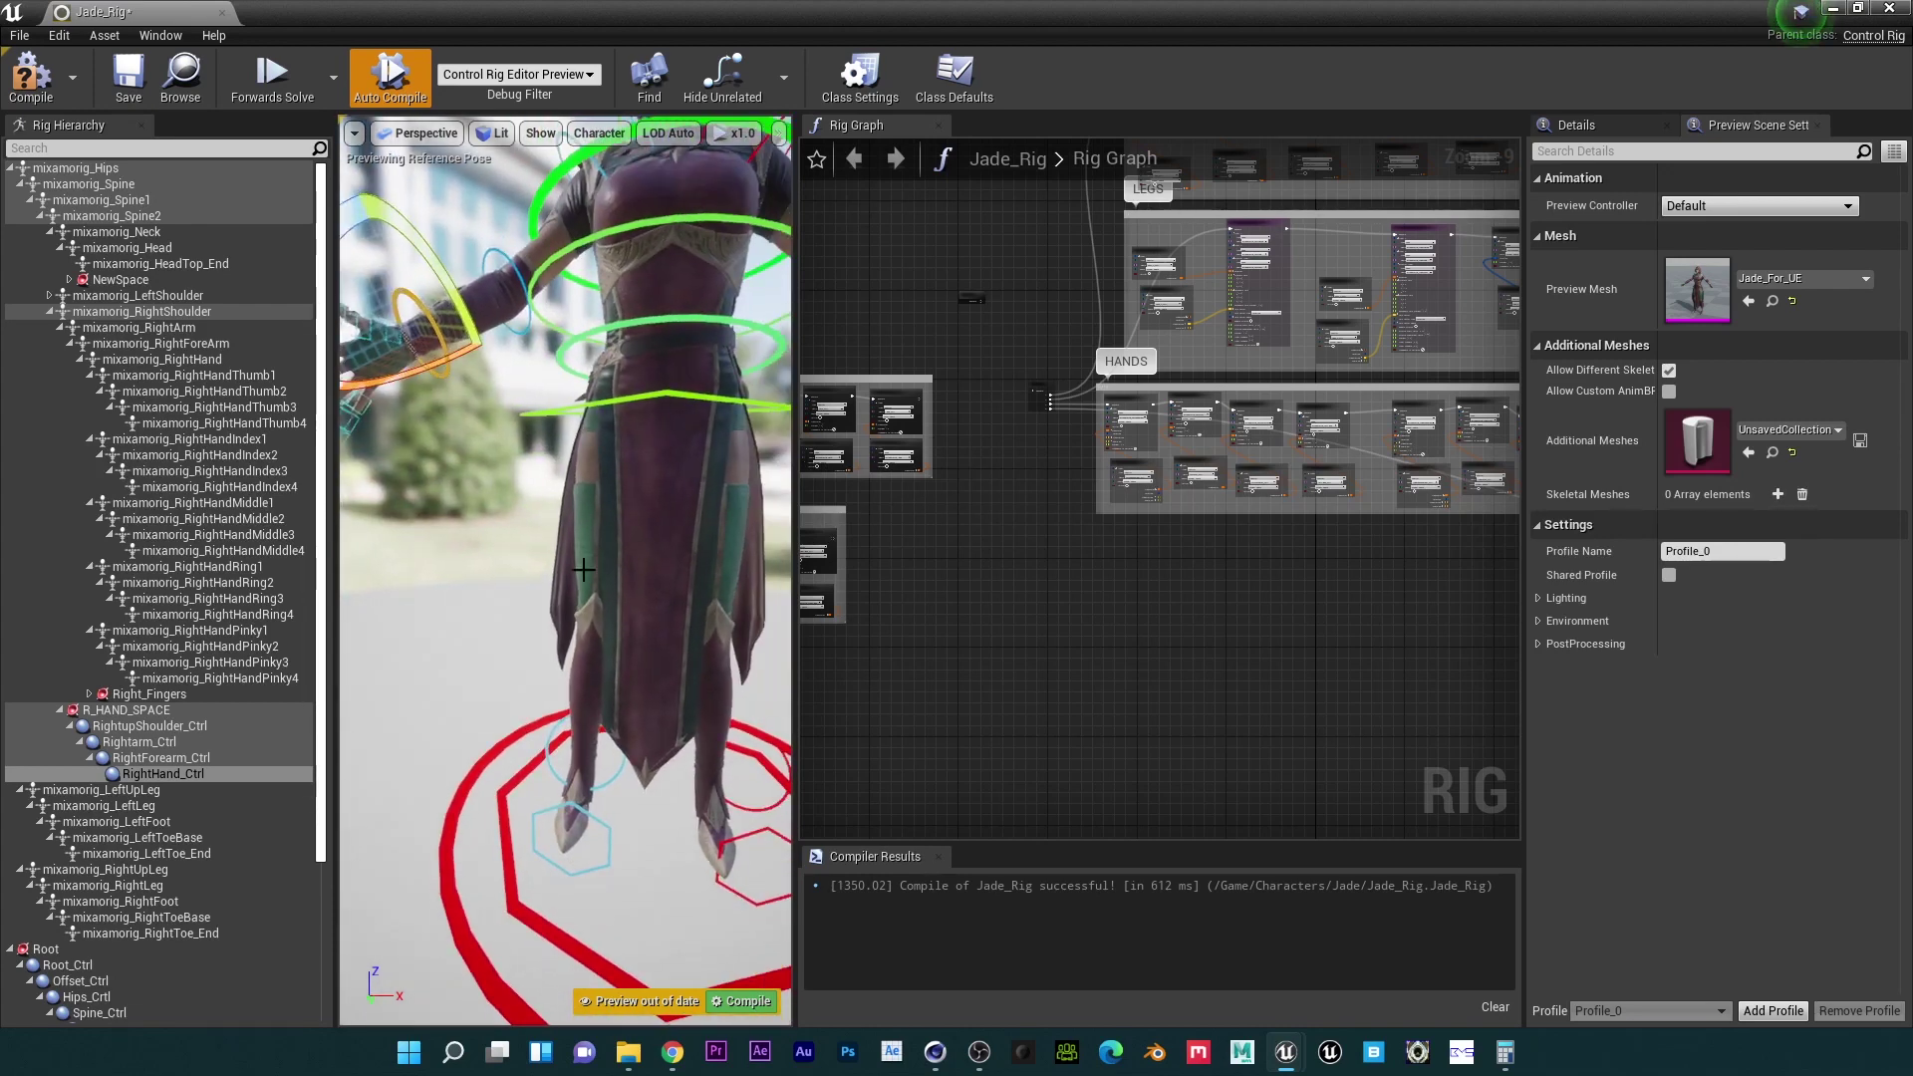
{"action": "scroll", "coordinate": [583, 570], "scroll_direction": "up", "scroll_amount": 1}
{"action": "middle_click_drag", "start_coordinate": [584, 569], "coordinate": [538, 697]}
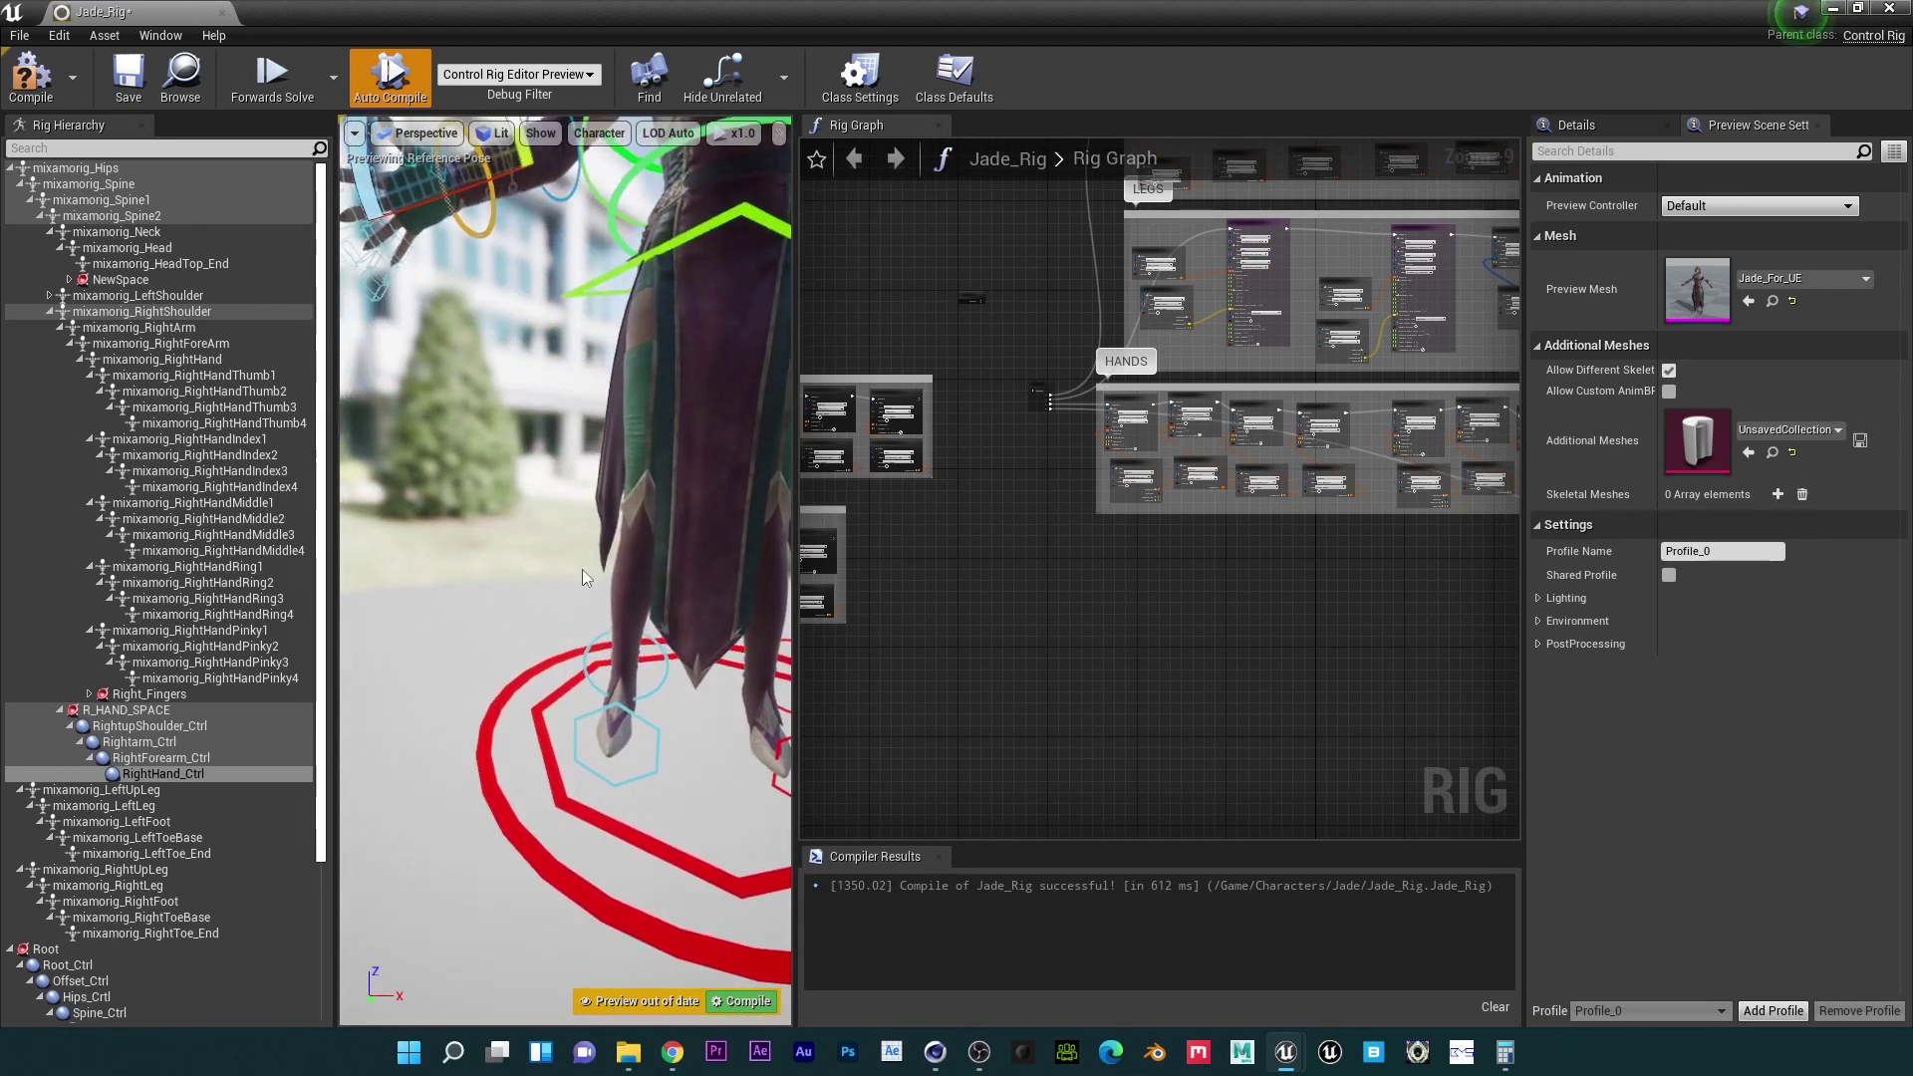
{"action": "right_click_drag", "start_coordinate": [645, 697], "coordinate": [749, 680]}
{"action": "left_click_drag", "start_coordinate": [557, 637], "coordinate": [727, 629], "text": "alt"}
{"action": "right_click_drag", "start_coordinate": [635, 565], "coordinate": [677, 573]}
{"action": "middle_click_drag", "start_coordinate": [635, 566], "coordinate": [635, 657]}
{"action": "scroll", "coordinate": [624, 548], "scroll_direction": "up", "scroll_amount": 2}
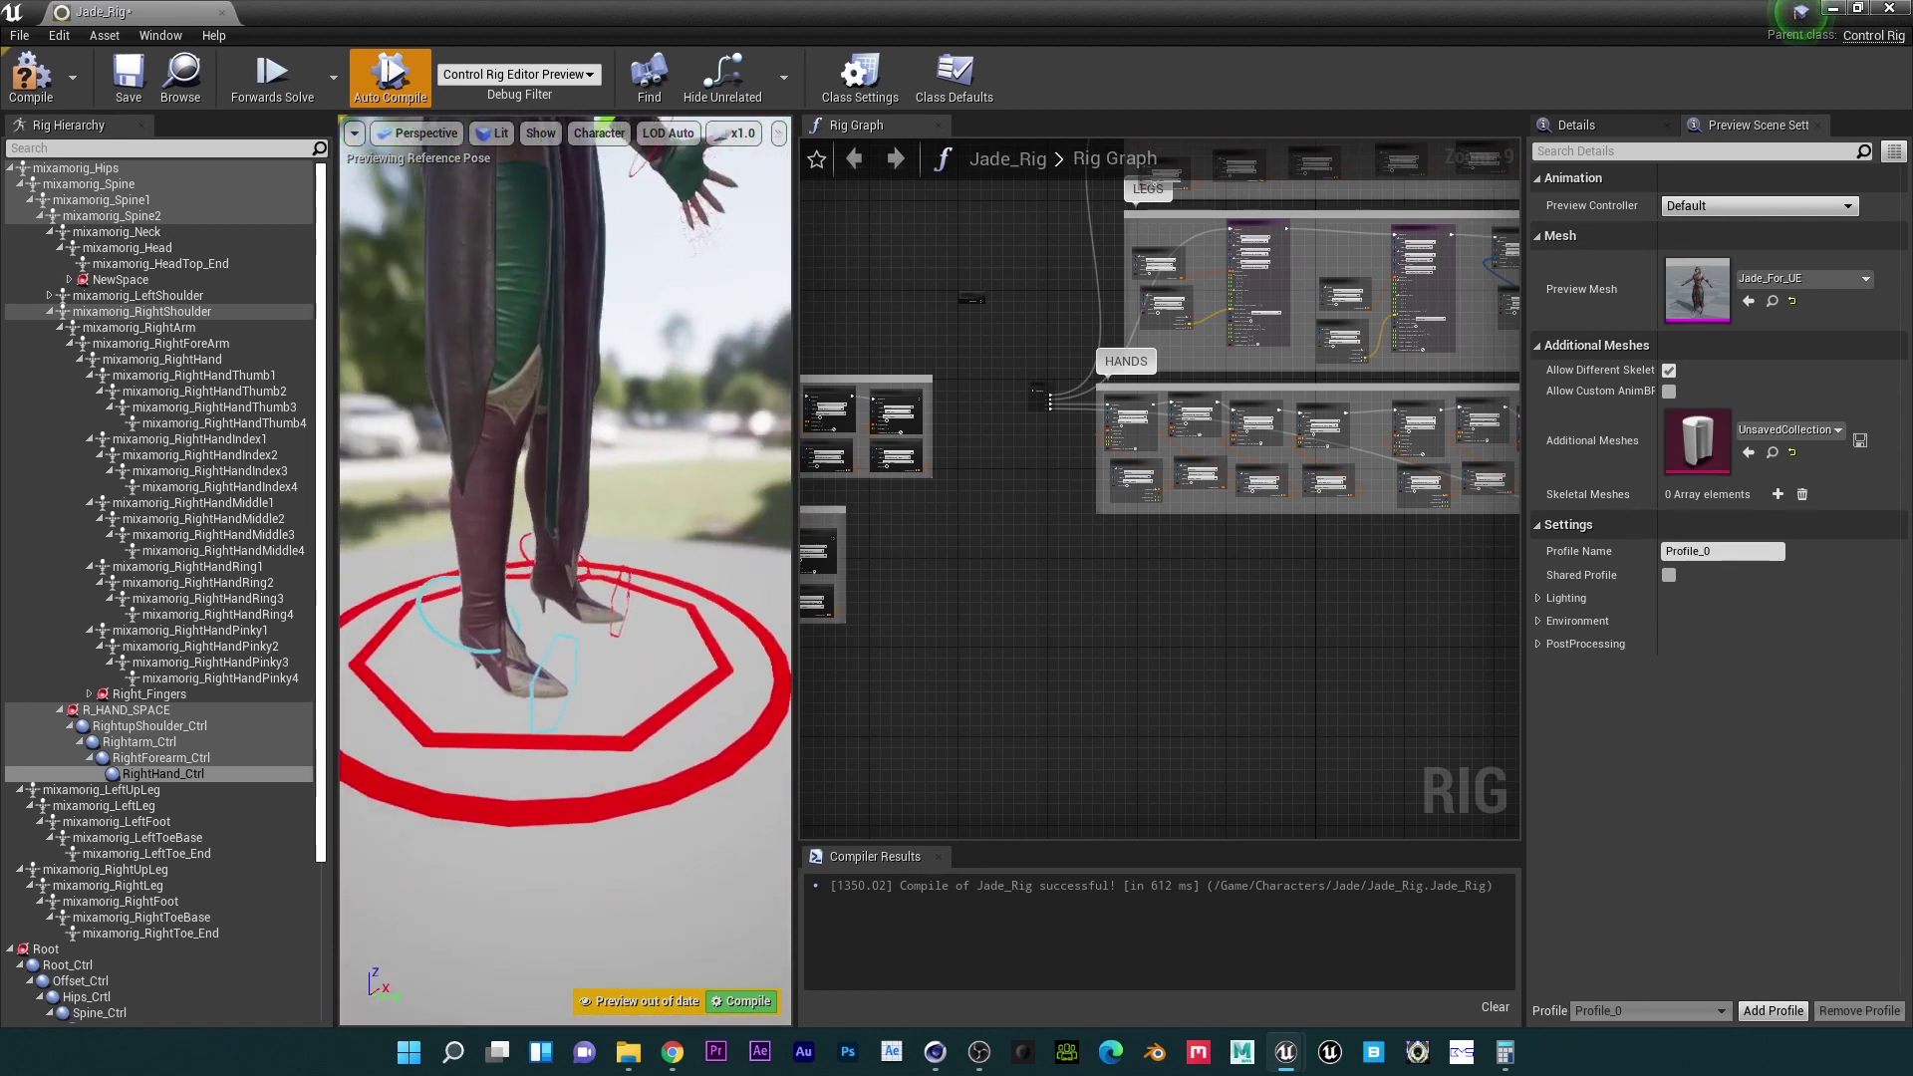
{"action": "right_click_drag", "start_coordinate": [624, 549], "coordinate": [612, 568]}
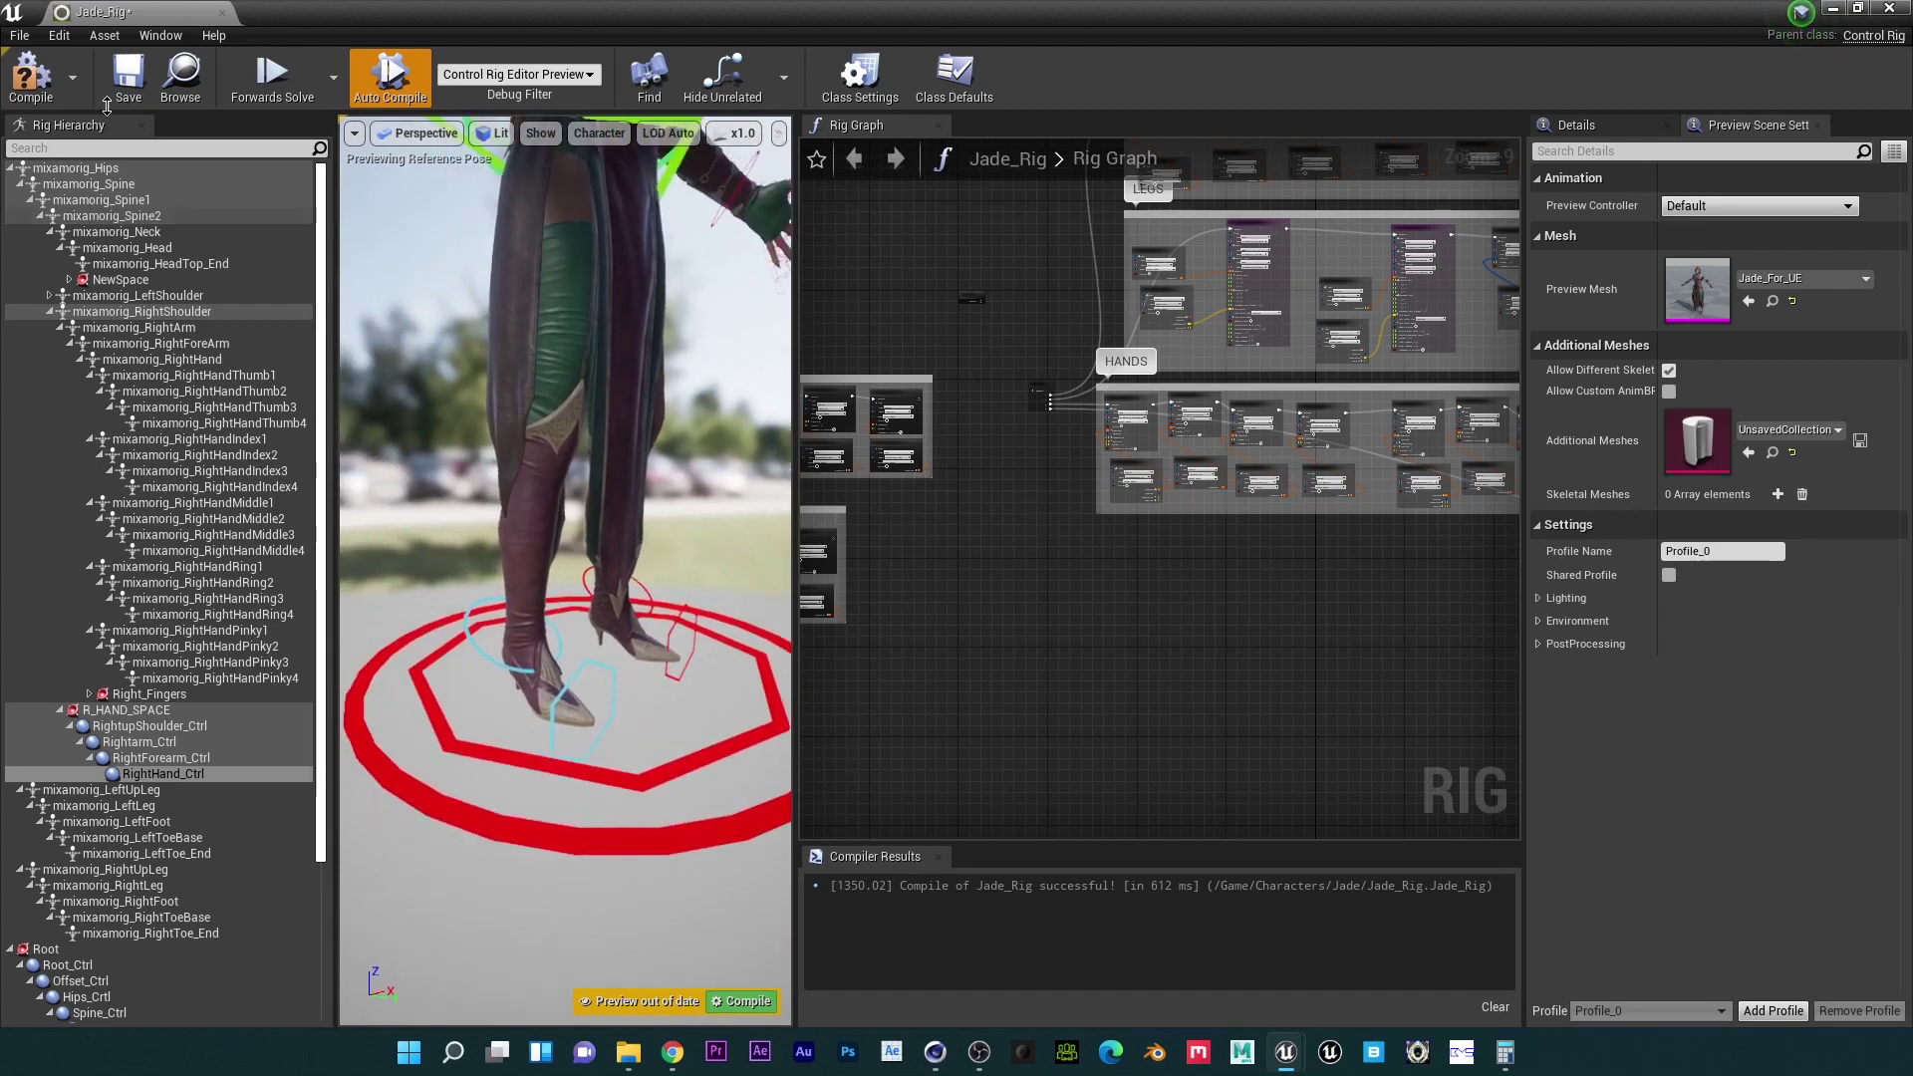
{"action": "left_click", "coordinate": [42, 91]}
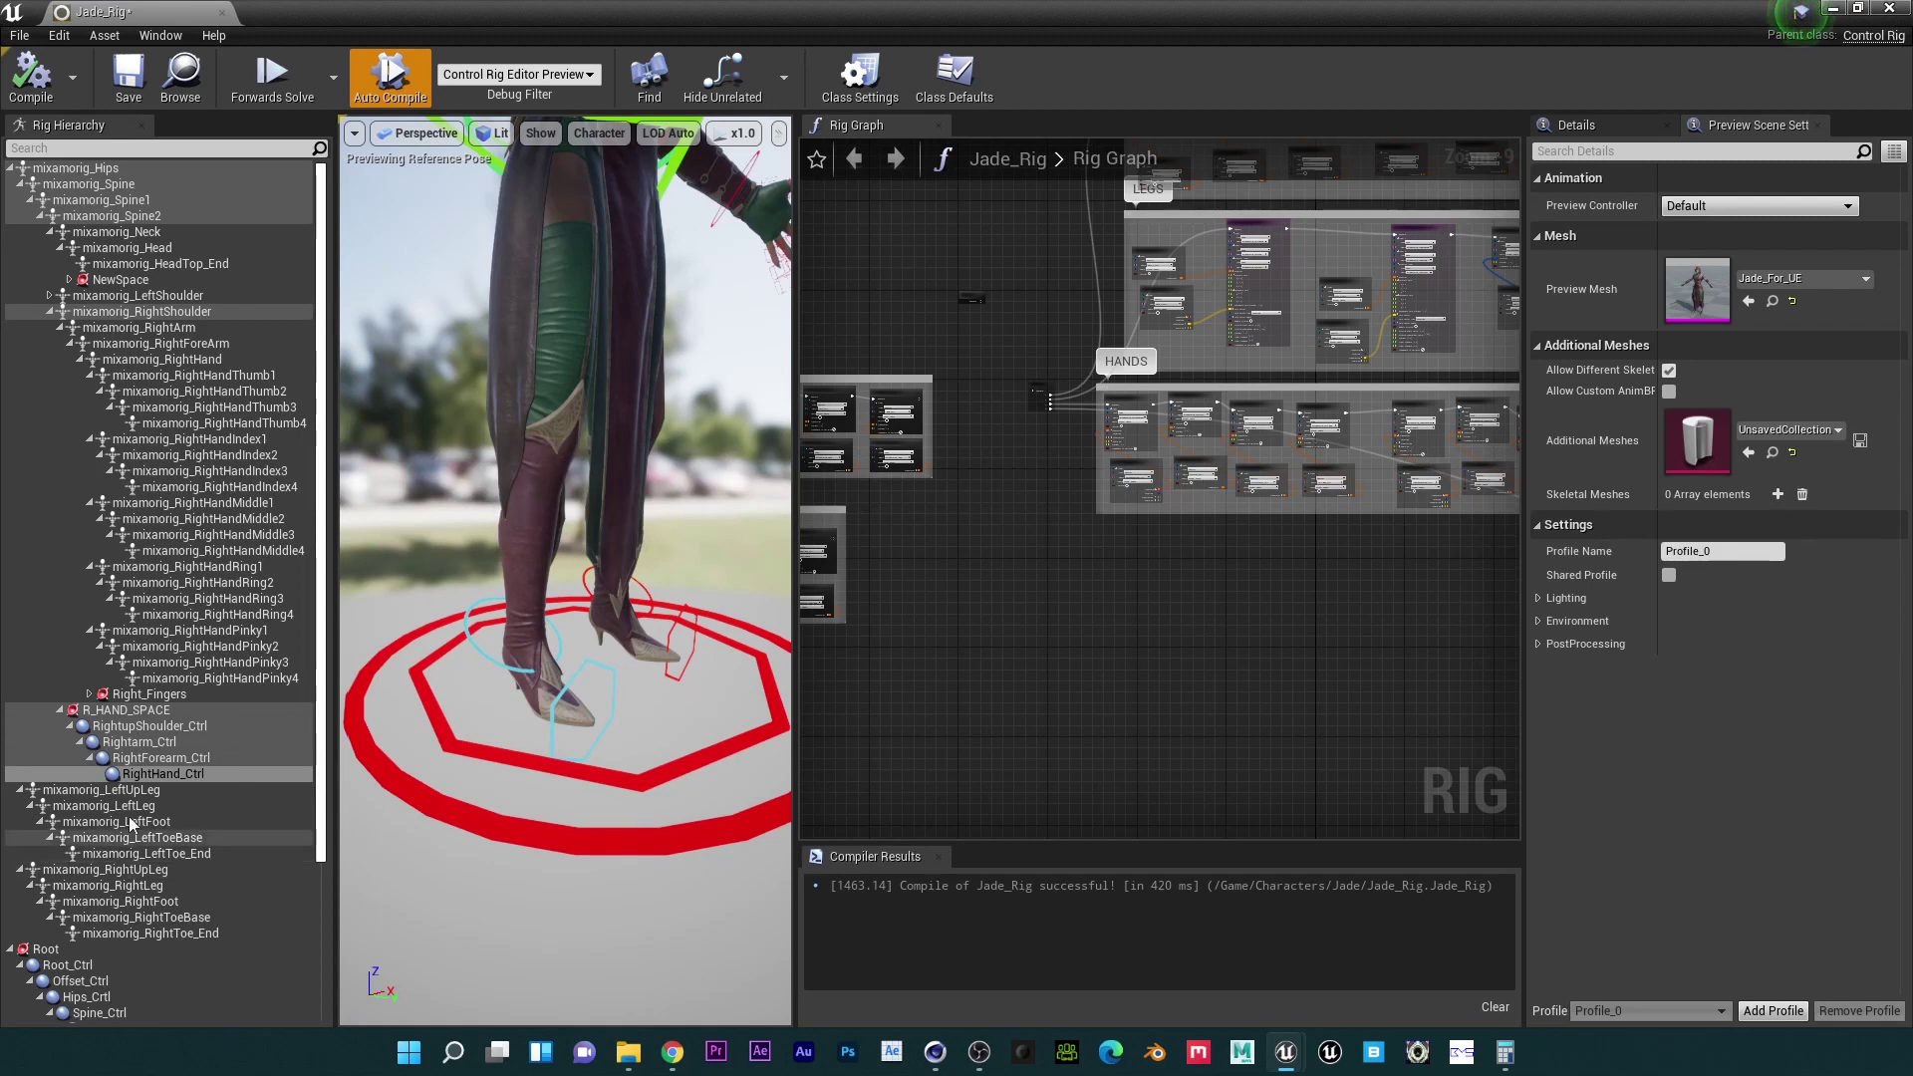
Step: Match Foot_L_Ctrl's transform to the mixamorig_LeftFoot bone
{"action": "right_click", "coordinate": [85, 869]}
{"action": "scroll", "coordinate": [135, 622], "scroll_direction": "down", "scroll_amount": 5}
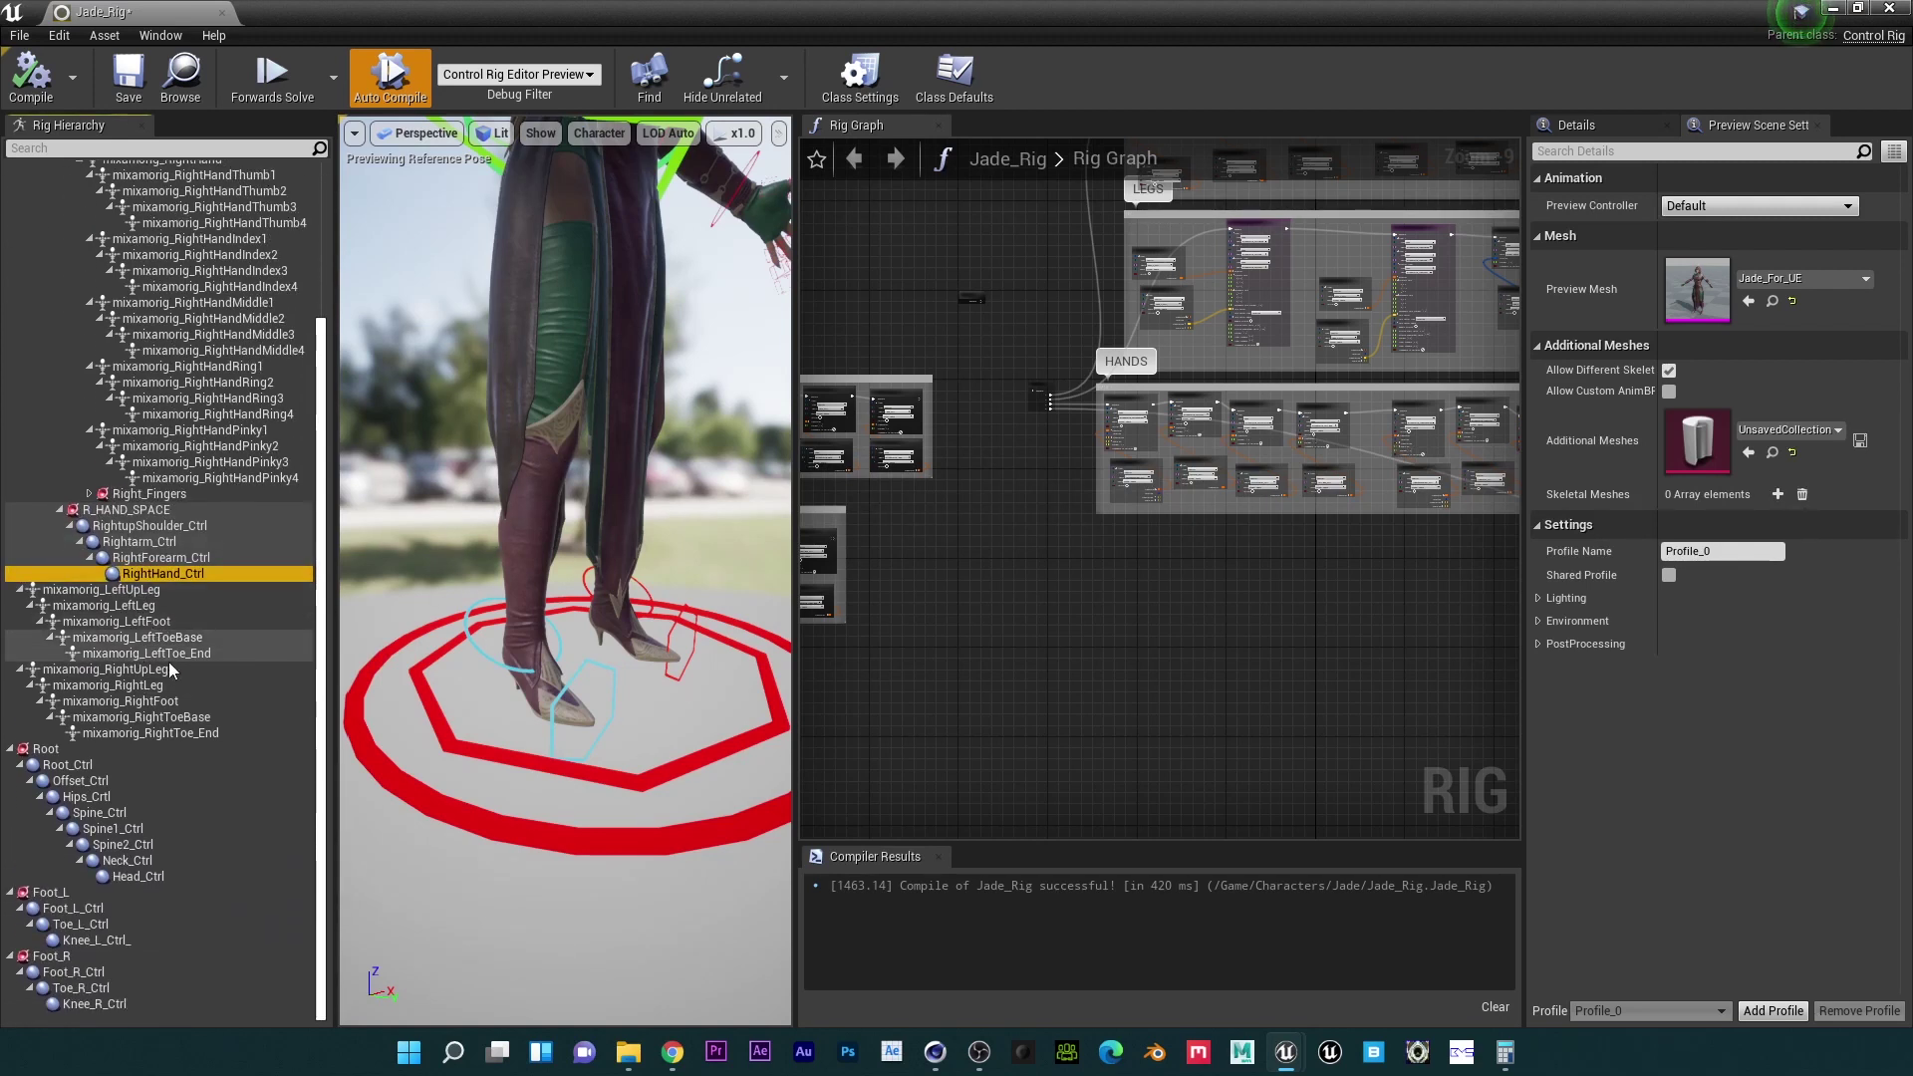
{"action": "left_click", "coordinate": [136, 620]}
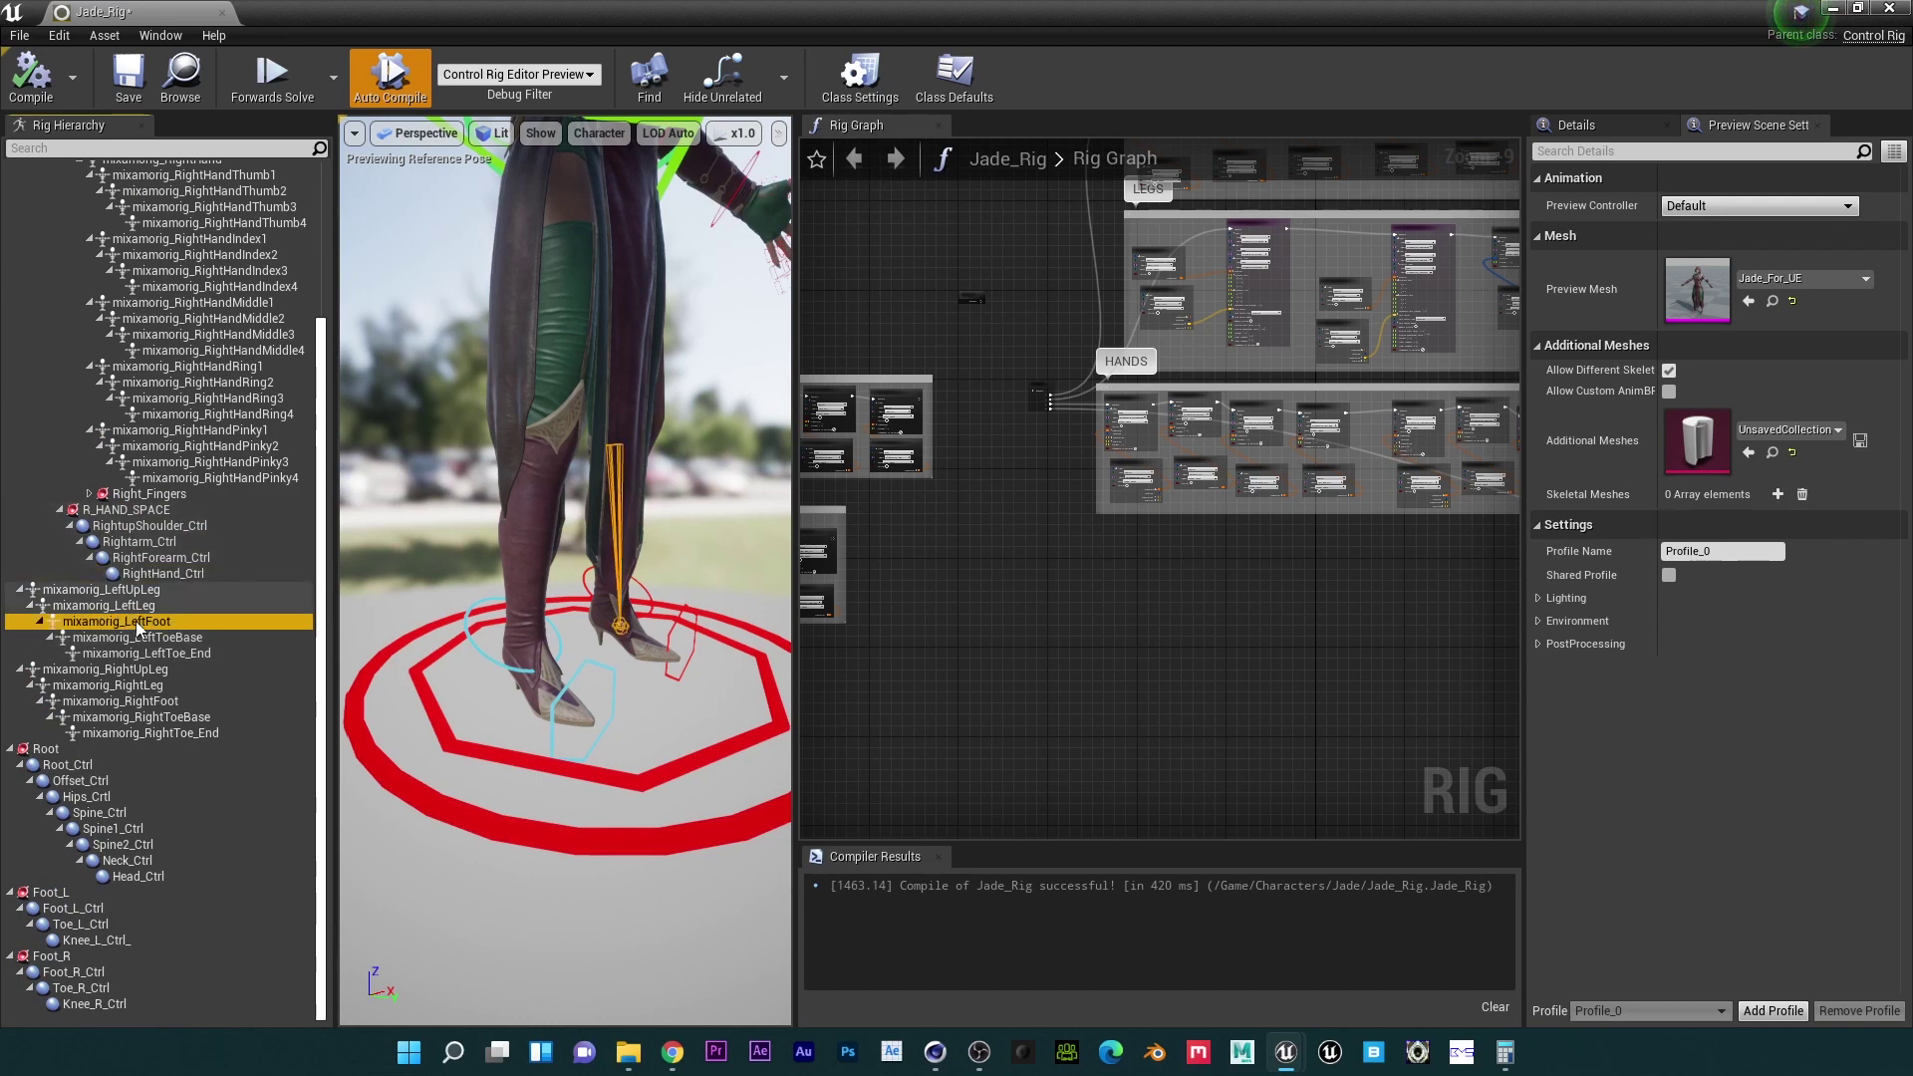
{"action": "left_click", "coordinate": [94, 907]}
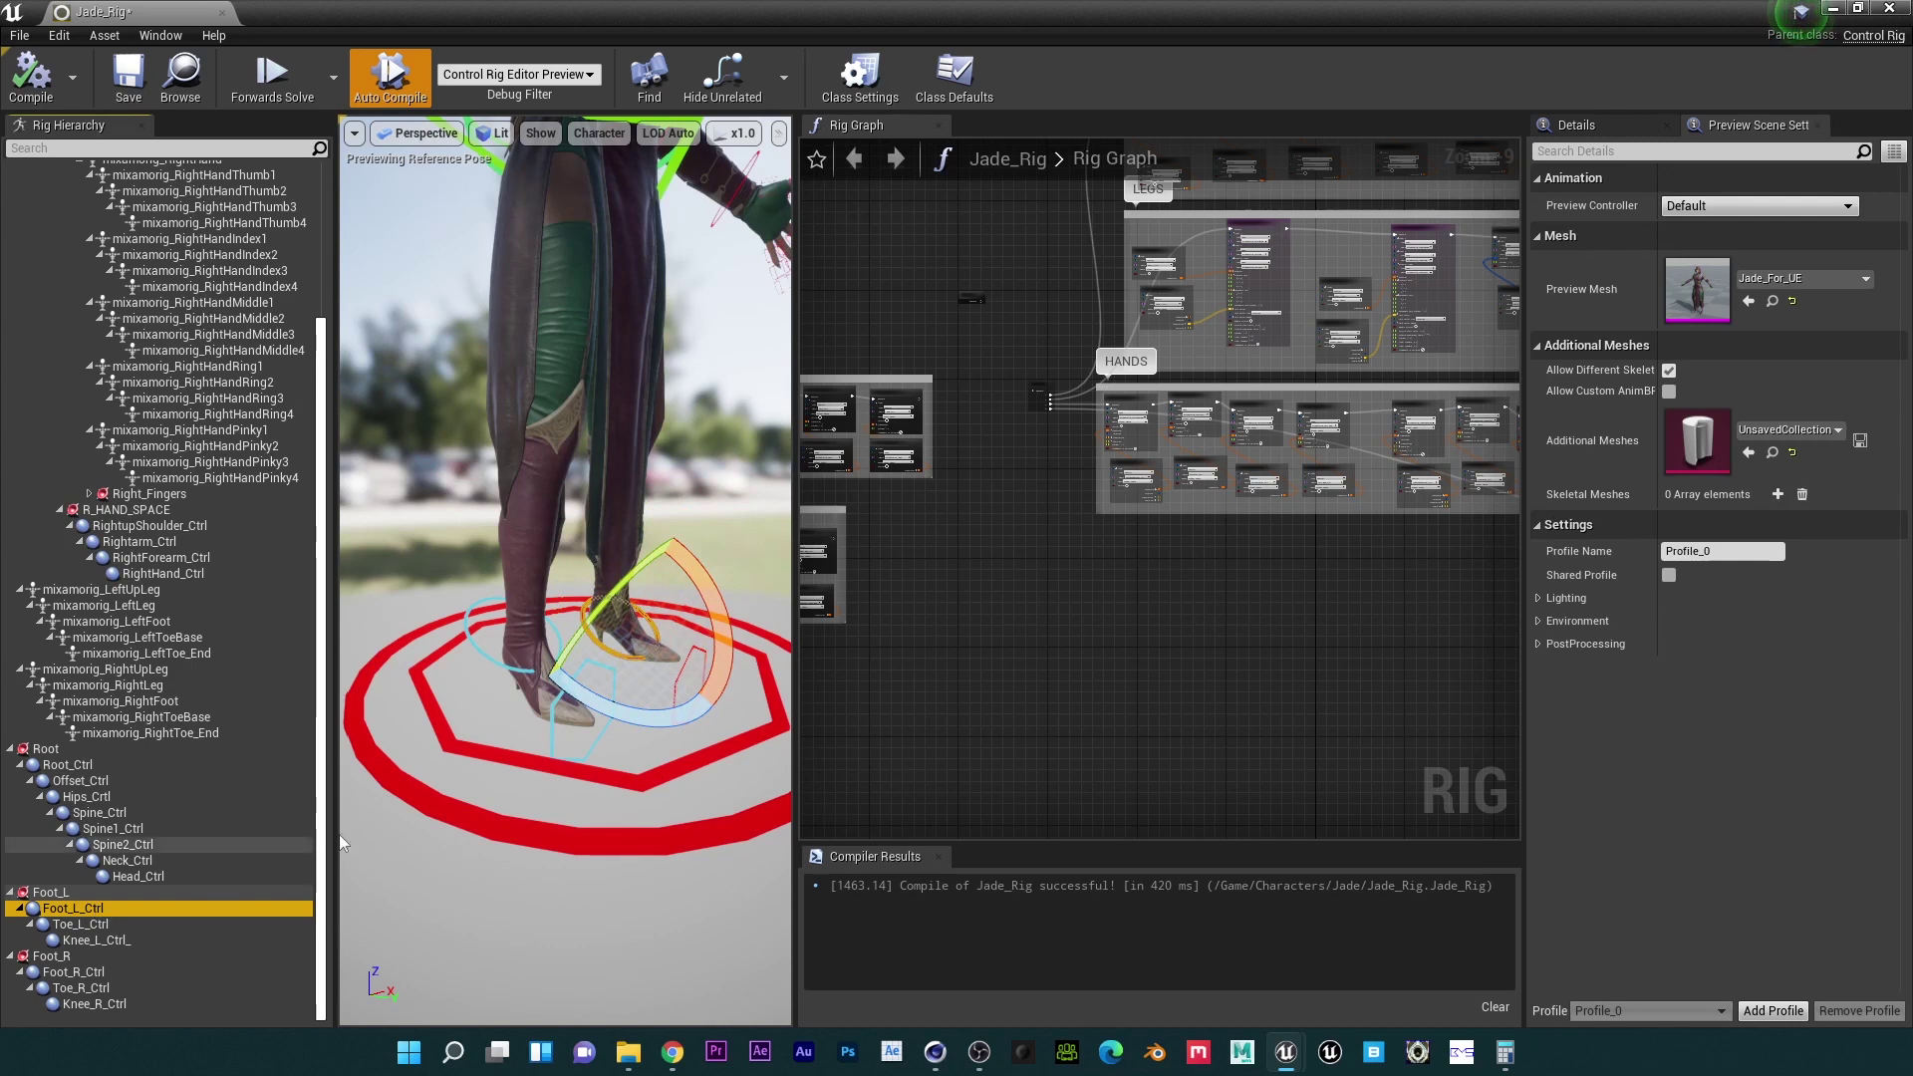
Step: Try matching Knee_L_Ctrl_ to the mixamorig_RightToeBase bone, then to the mixamorig_LeftToeBase bone
{"action": "left_click", "coordinate": [180, 713]}
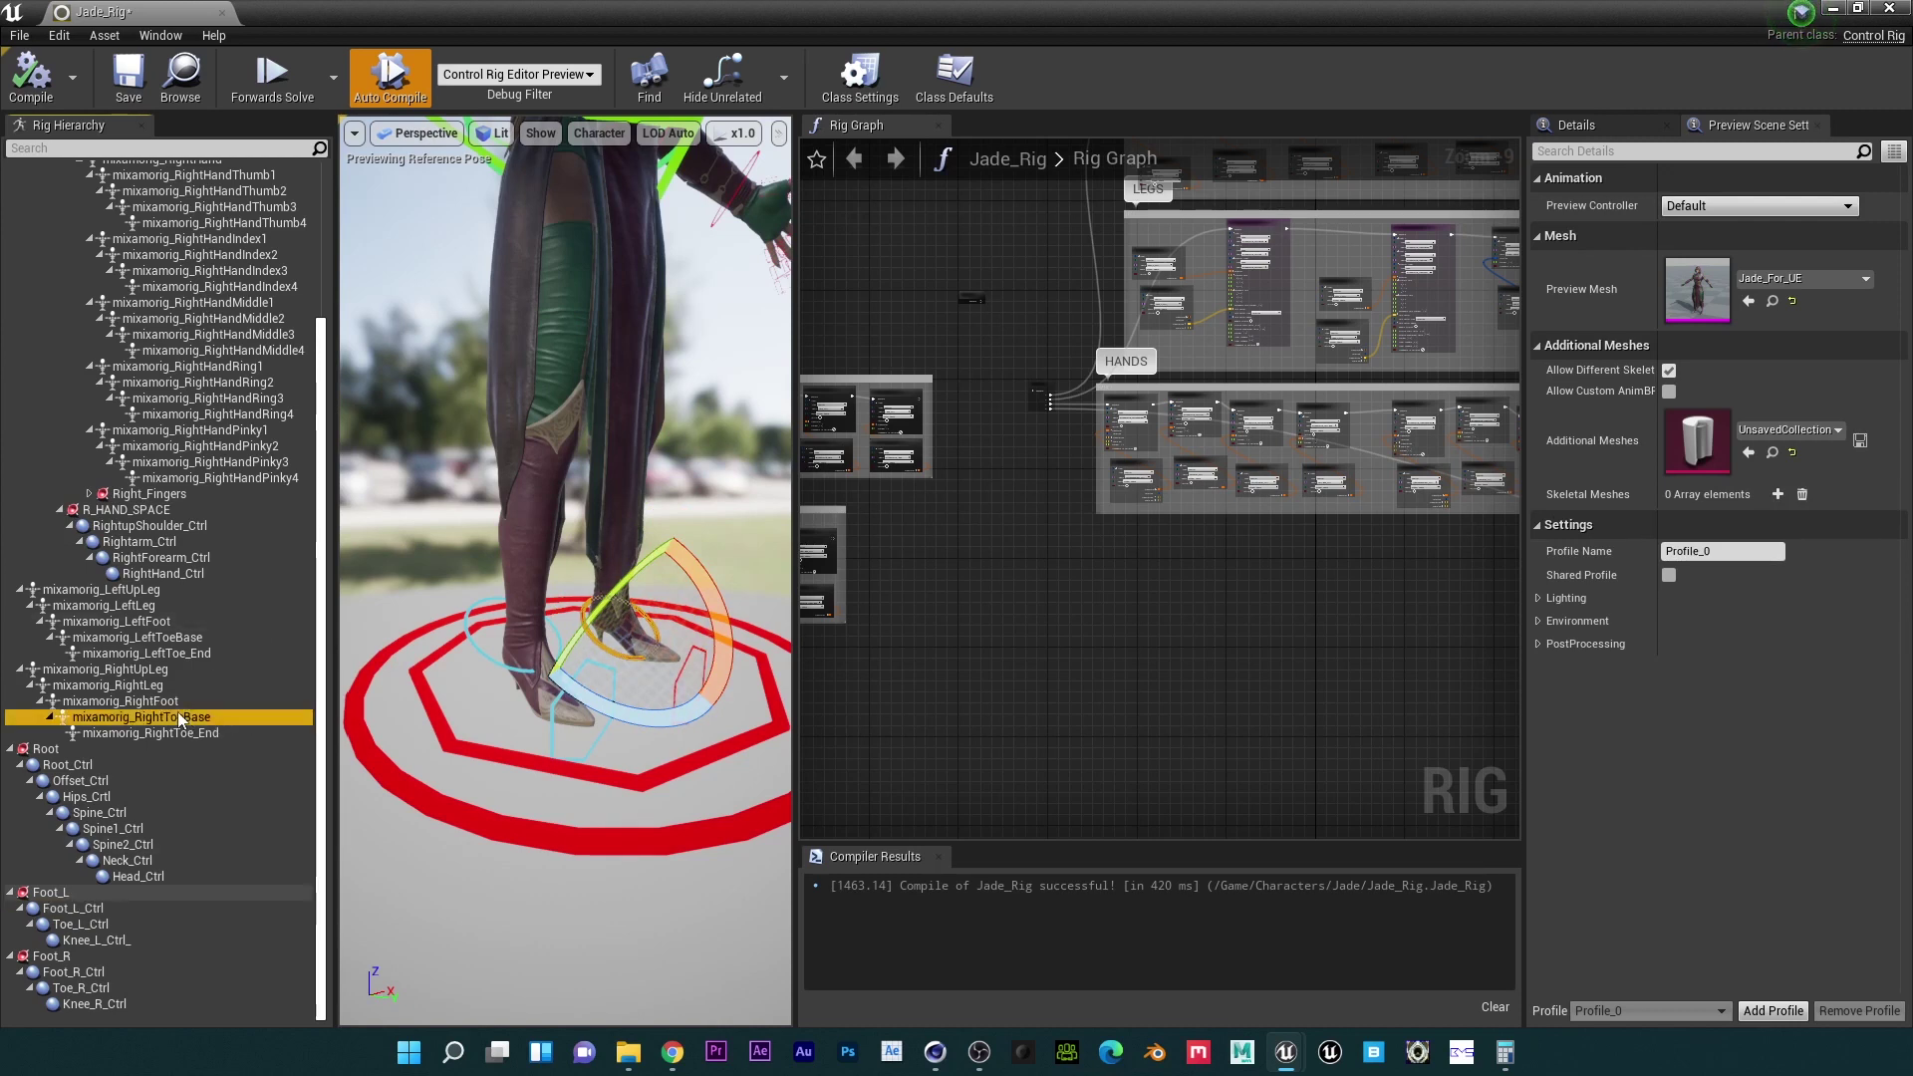
{"action": "left_click", "coordinate": [130, 939]}
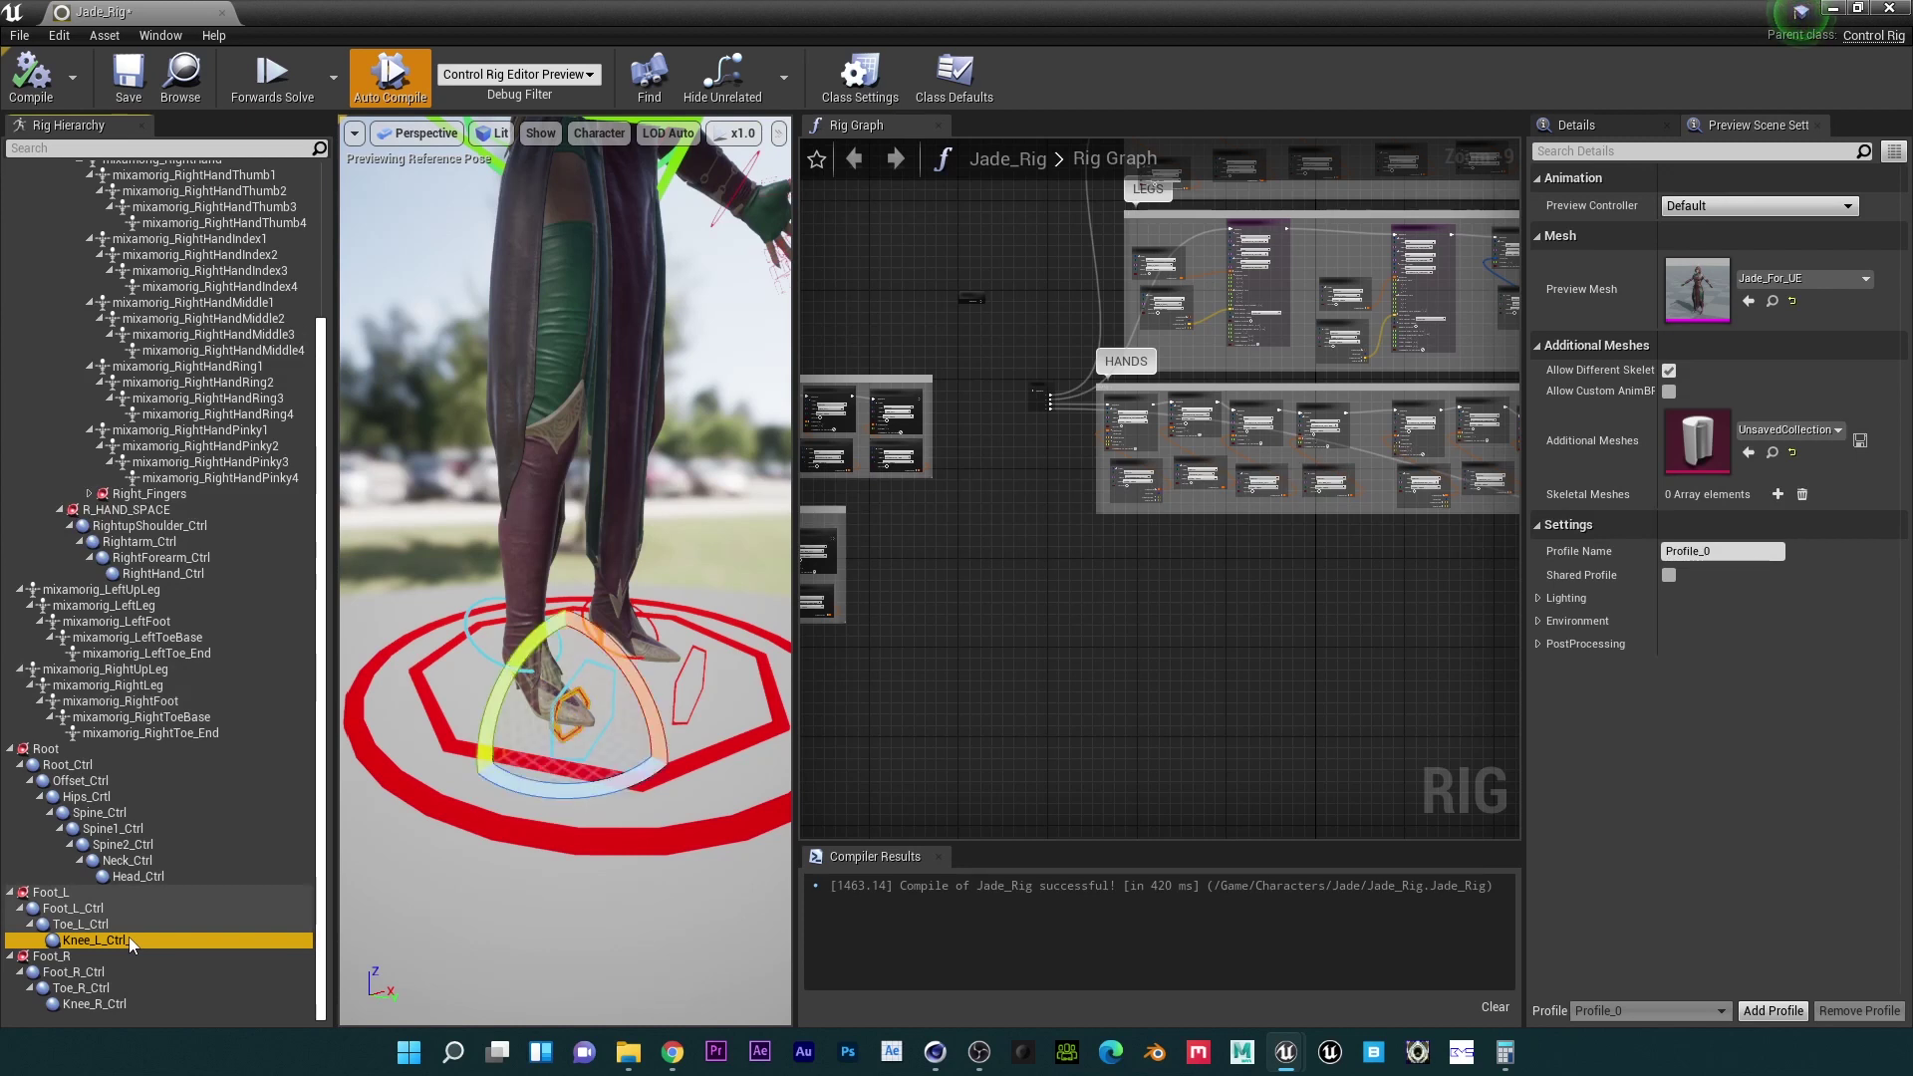
{"action": "left_click", "coordinate": [171, 652]}
{"action": "left_click", "coordinate": [180, 638]}
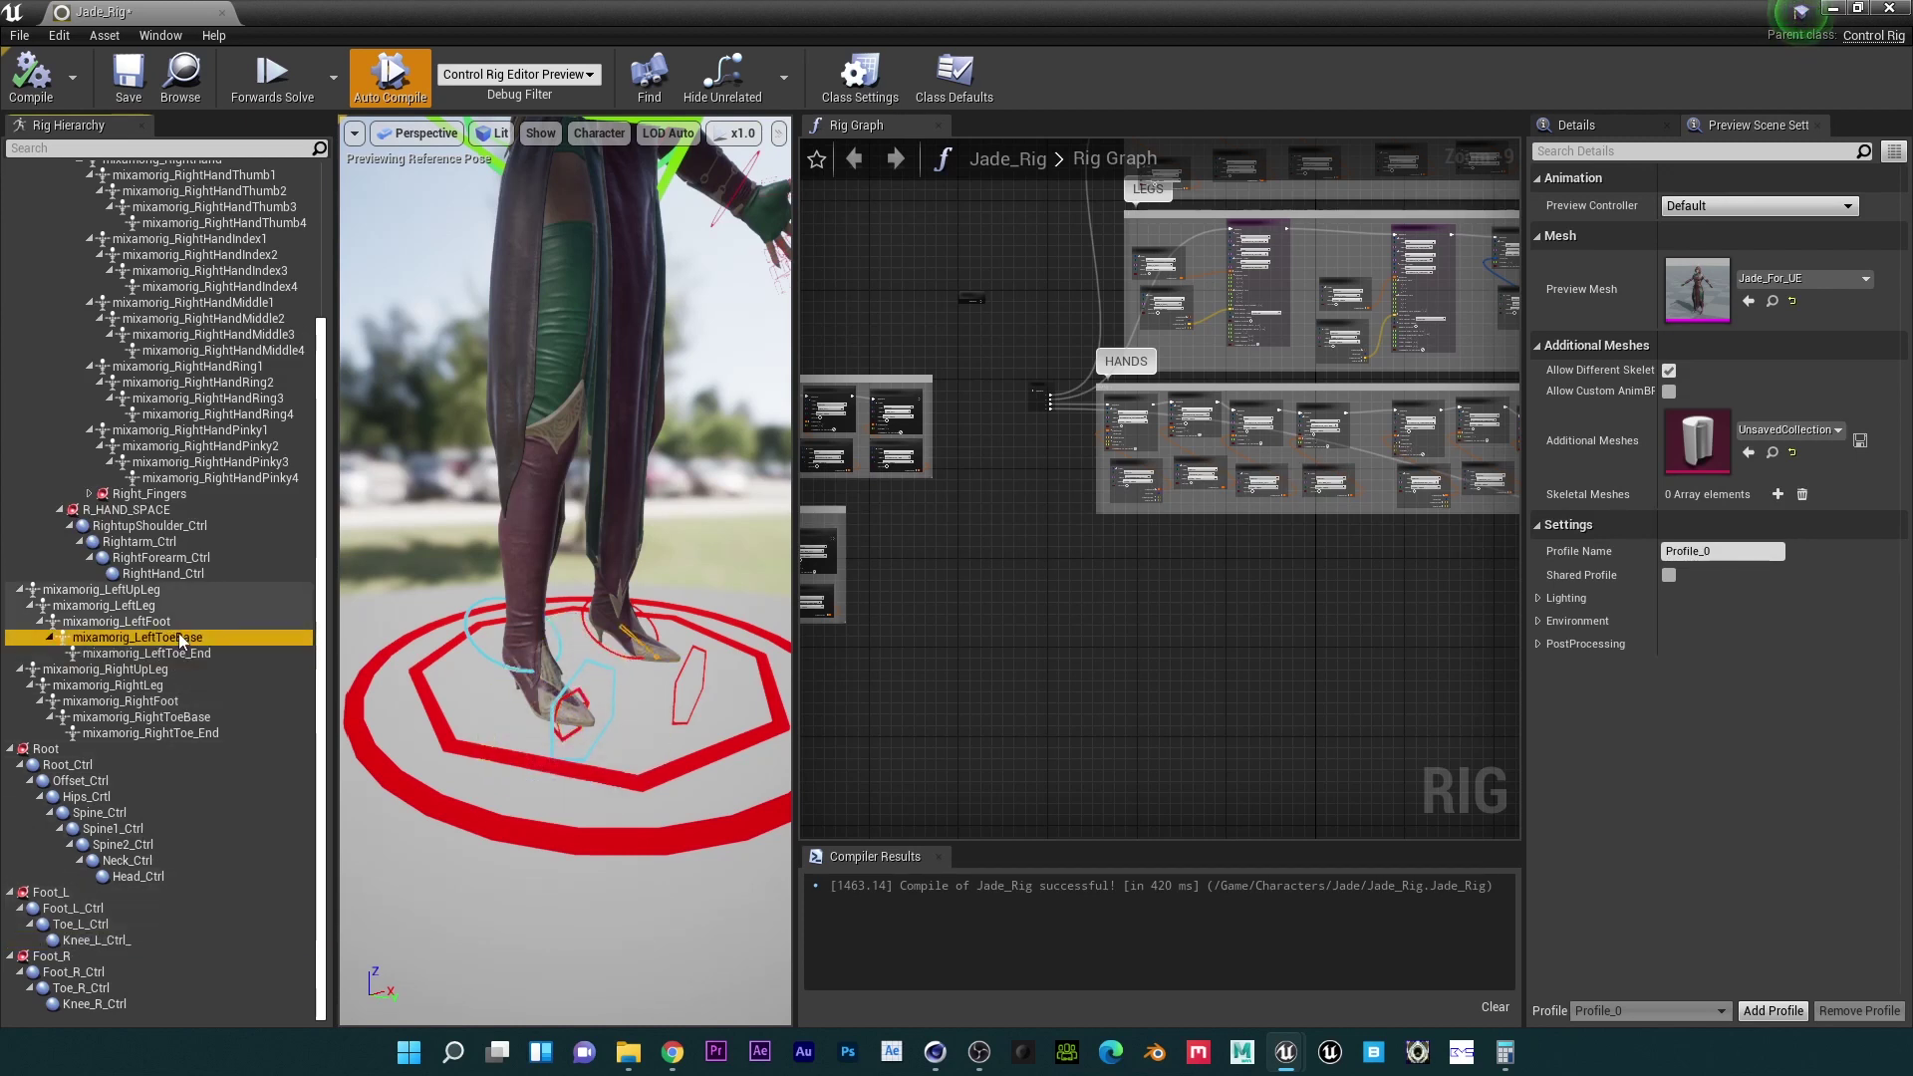
{"action": "left_click", "coordinate": [114, 941]}
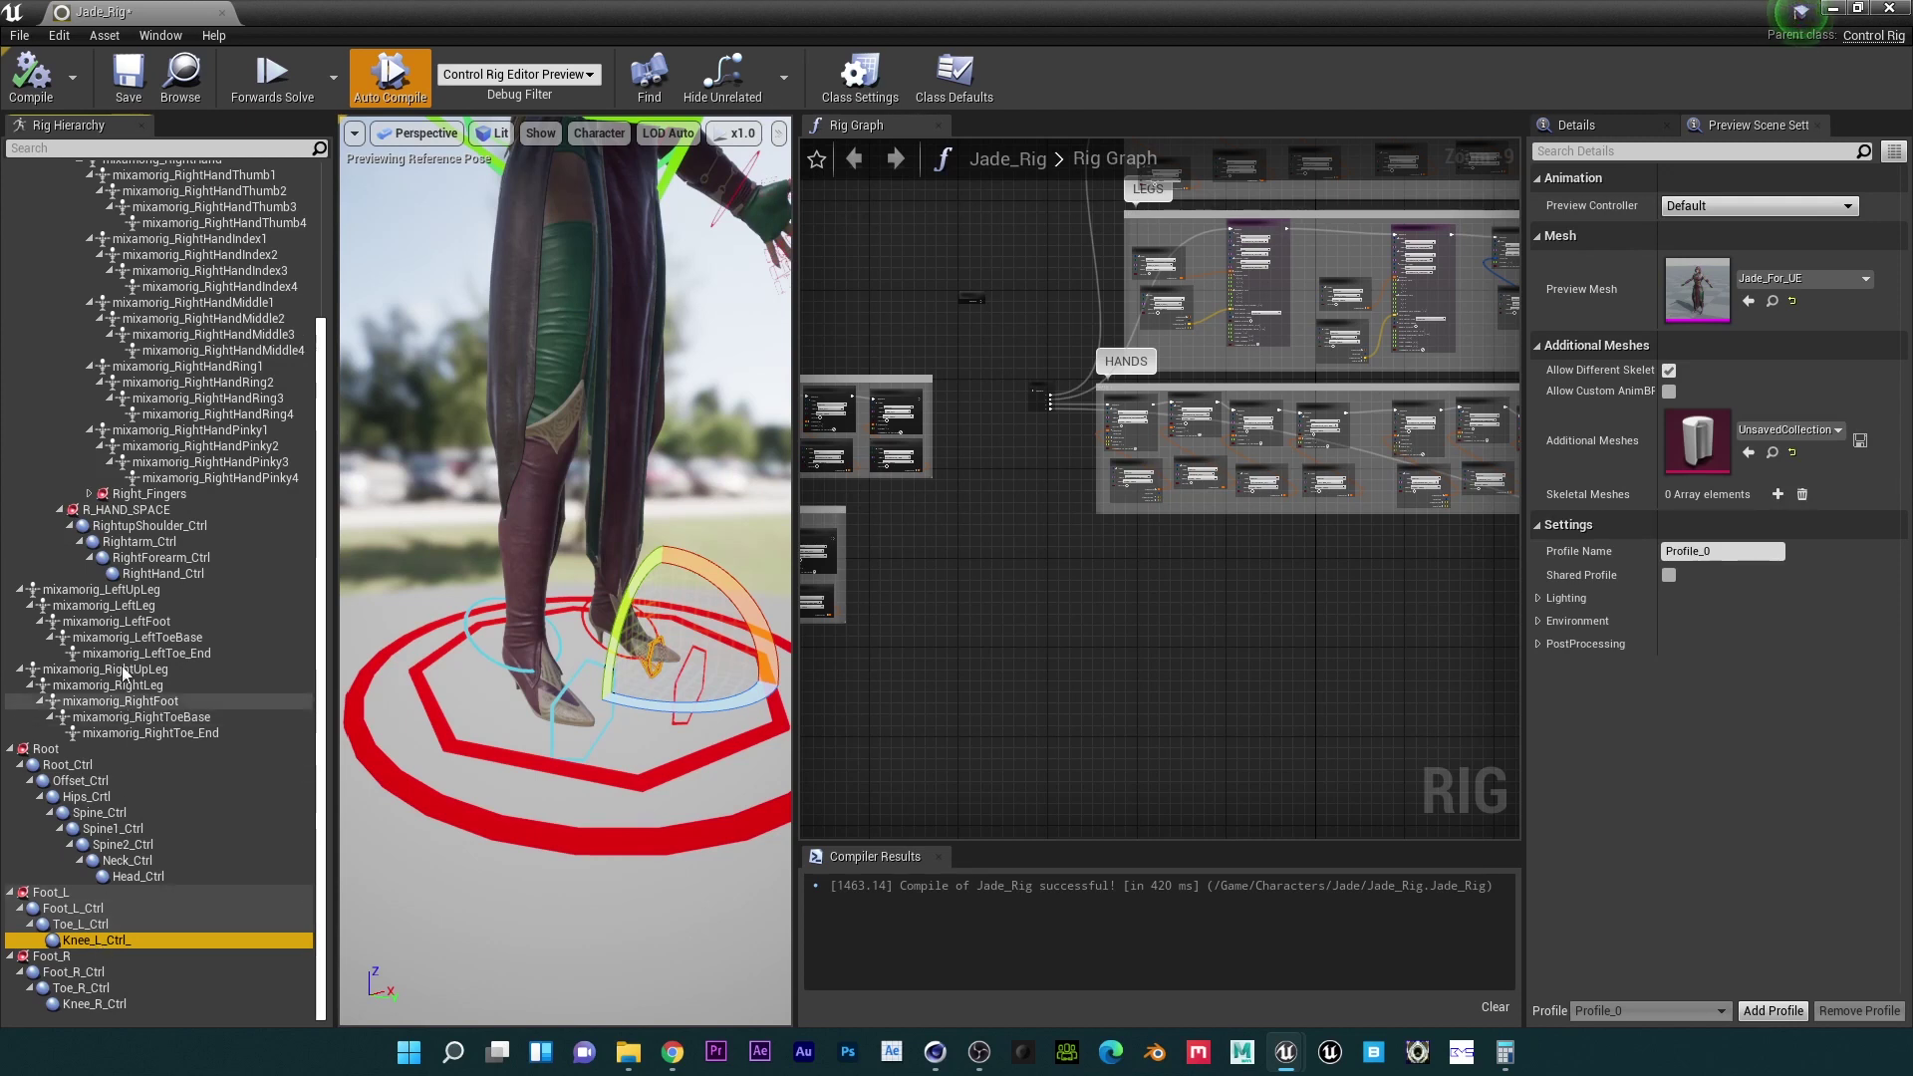
Step: Match Toe_L_Ctrl's transform to the mixamorig_LeftToeBase bone and Knee_L_Ctrl_'s transform to the mixamorig_LeftLeg bone
{"action": "left_click", "coordinate": [176, 637]}
{"action": "left_click", "coordinate": [118, 923]}
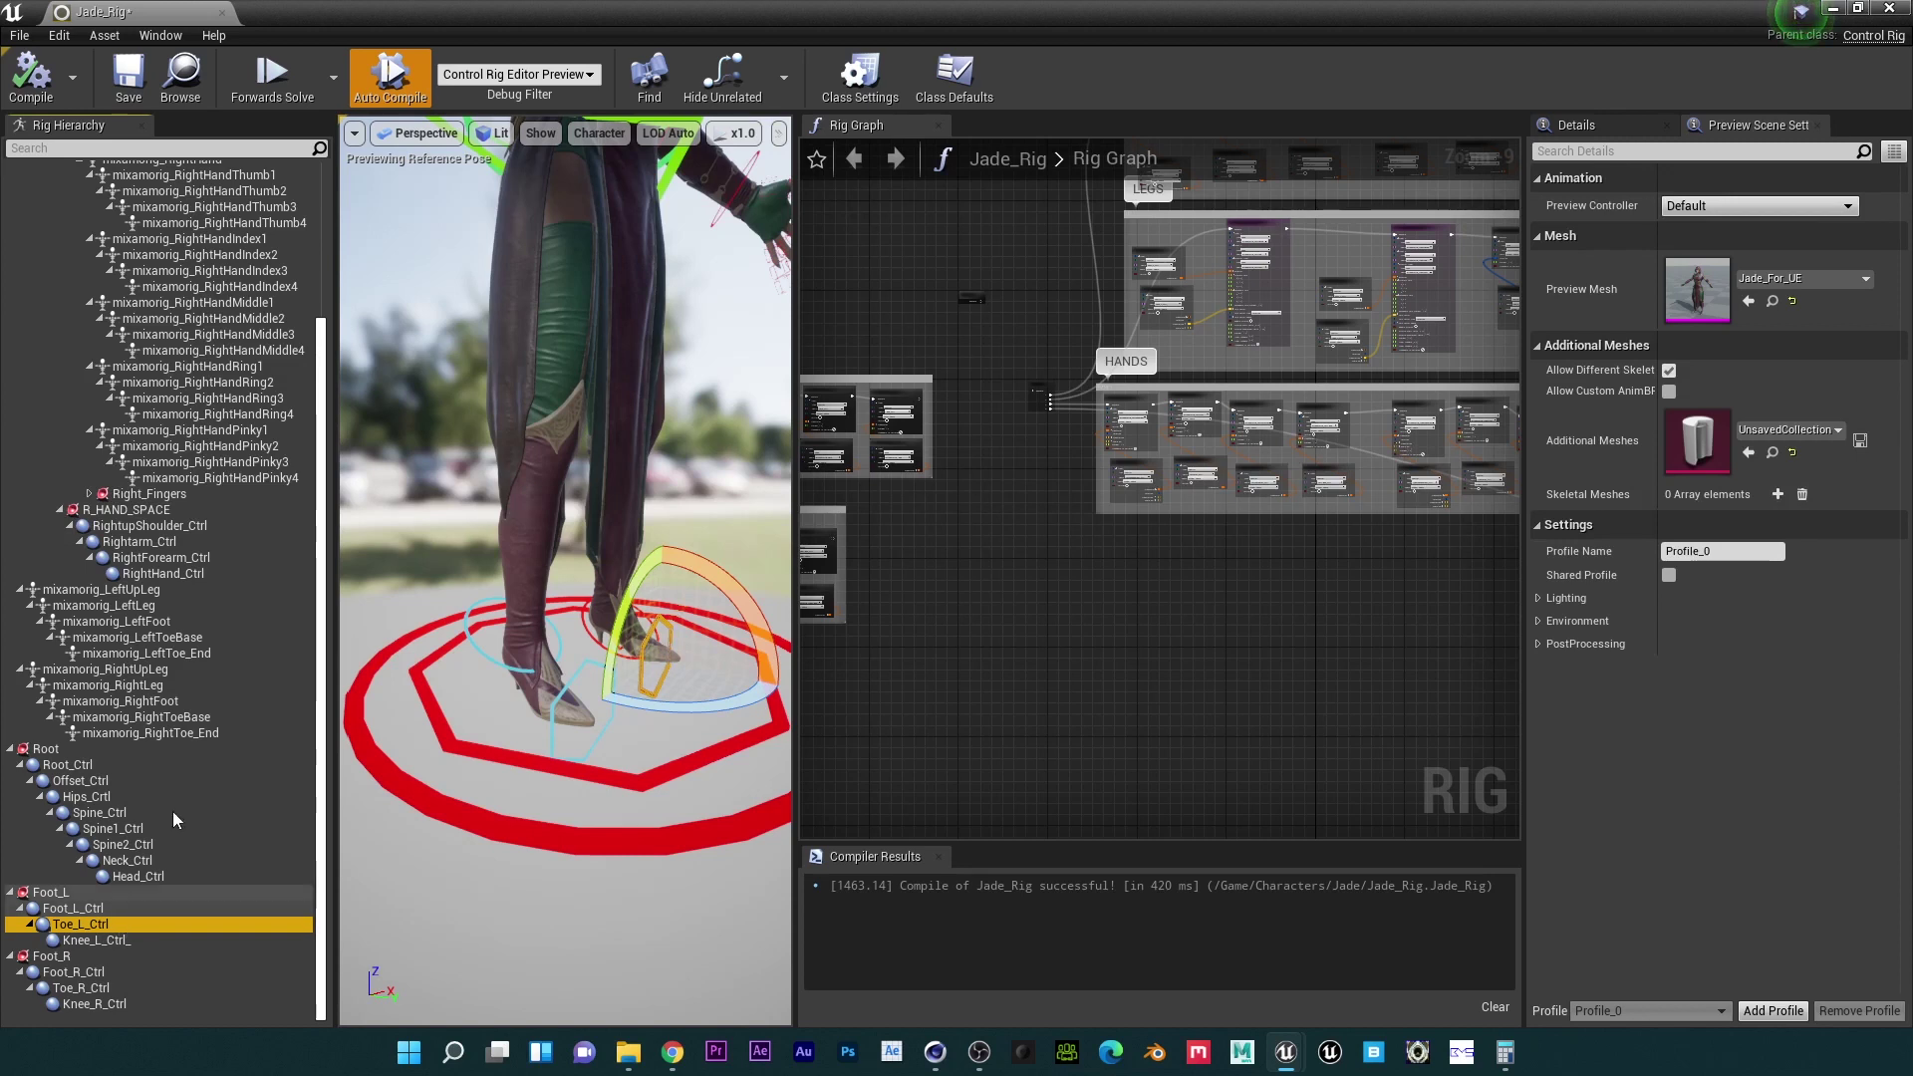
{"action": "left_click", "coordinate": [123, 942]}
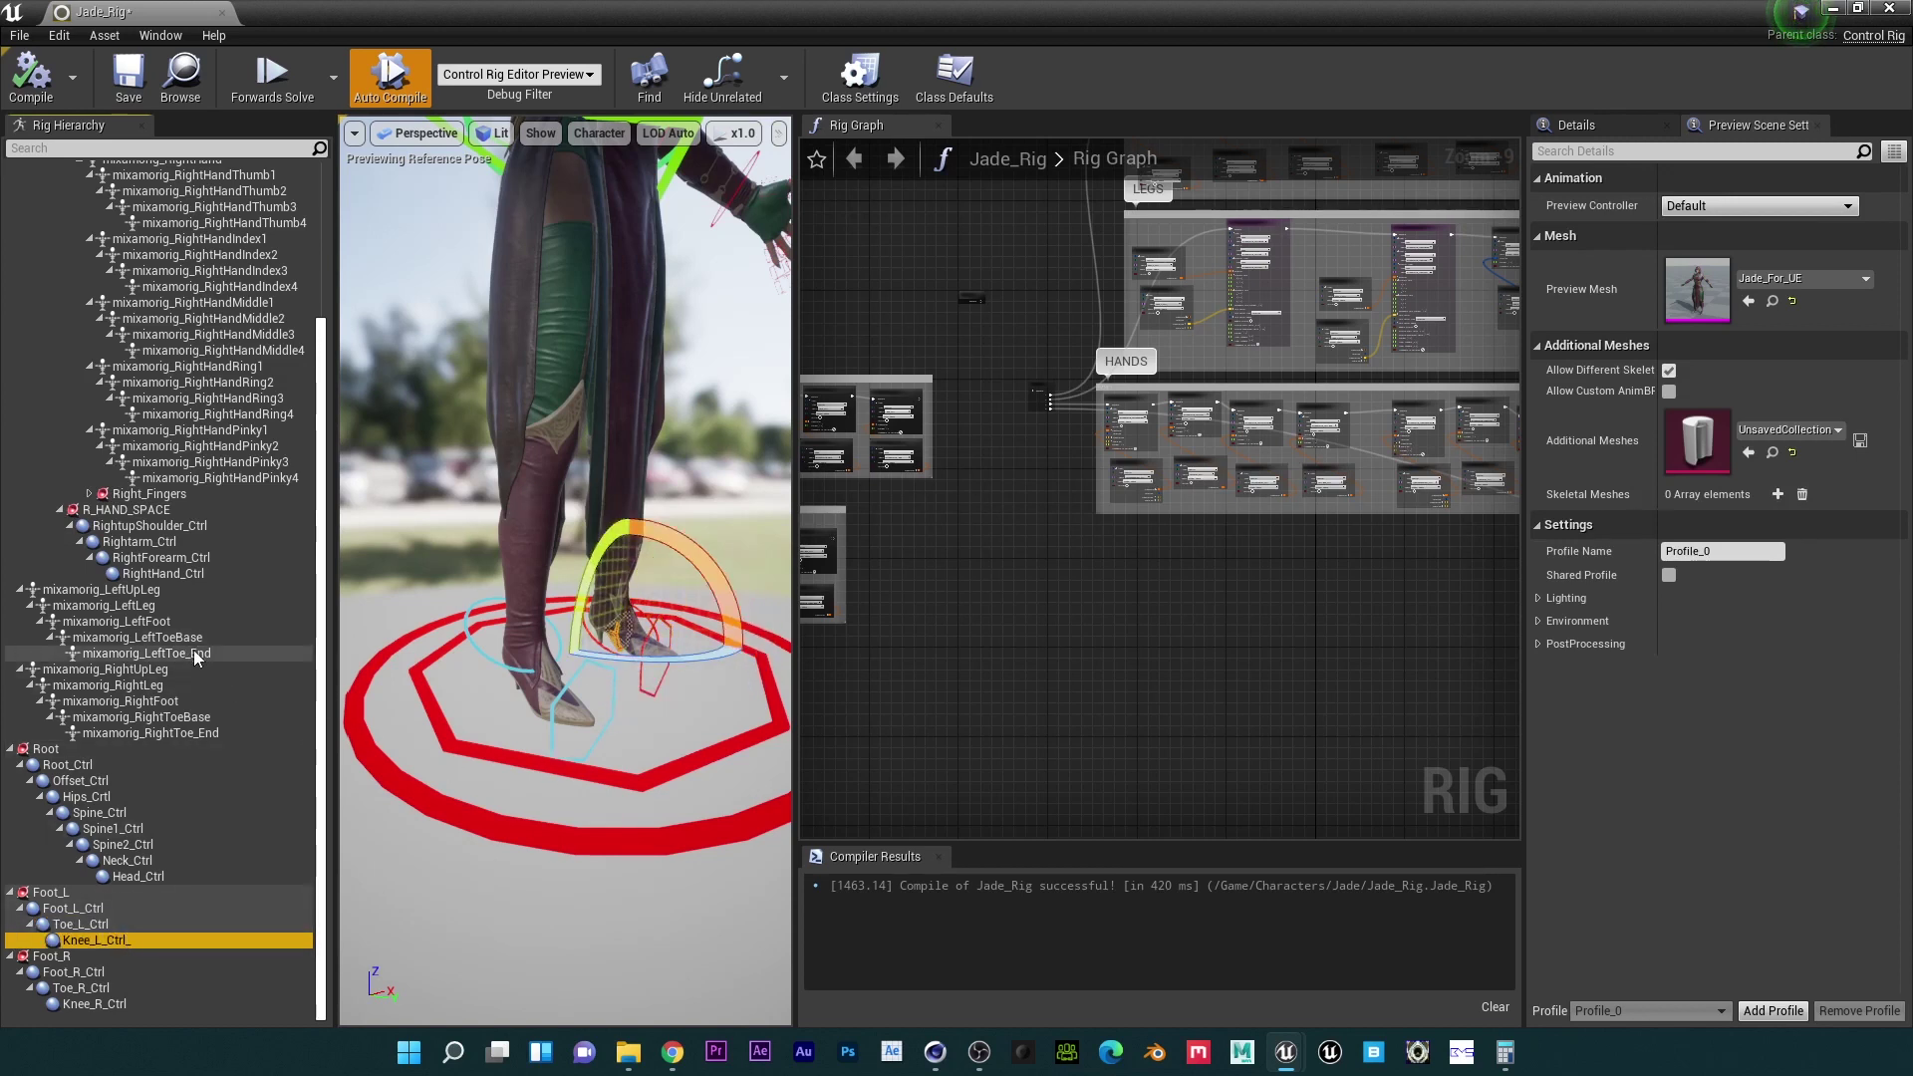
{"action": "left_click", "coordinate": [152, 607]}
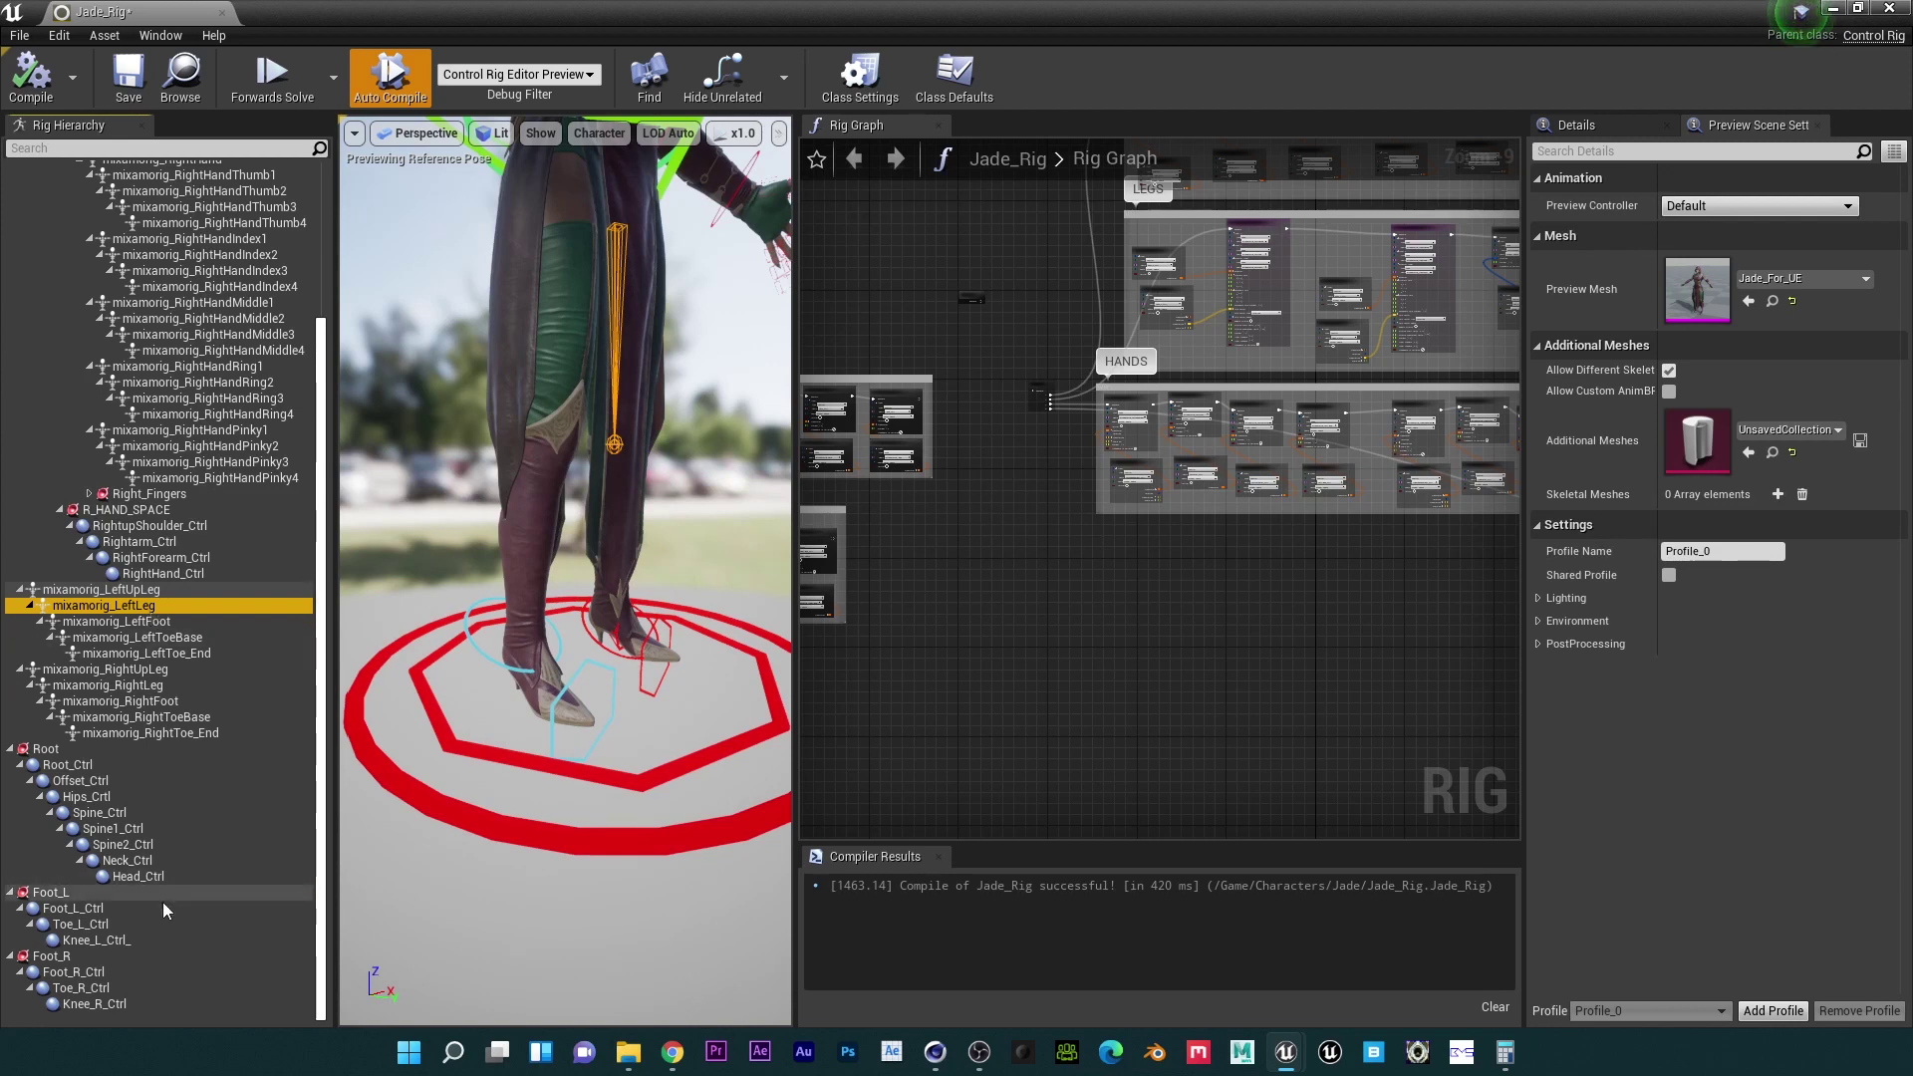
{"action": "left_click", "coordinate": [111, 939]}
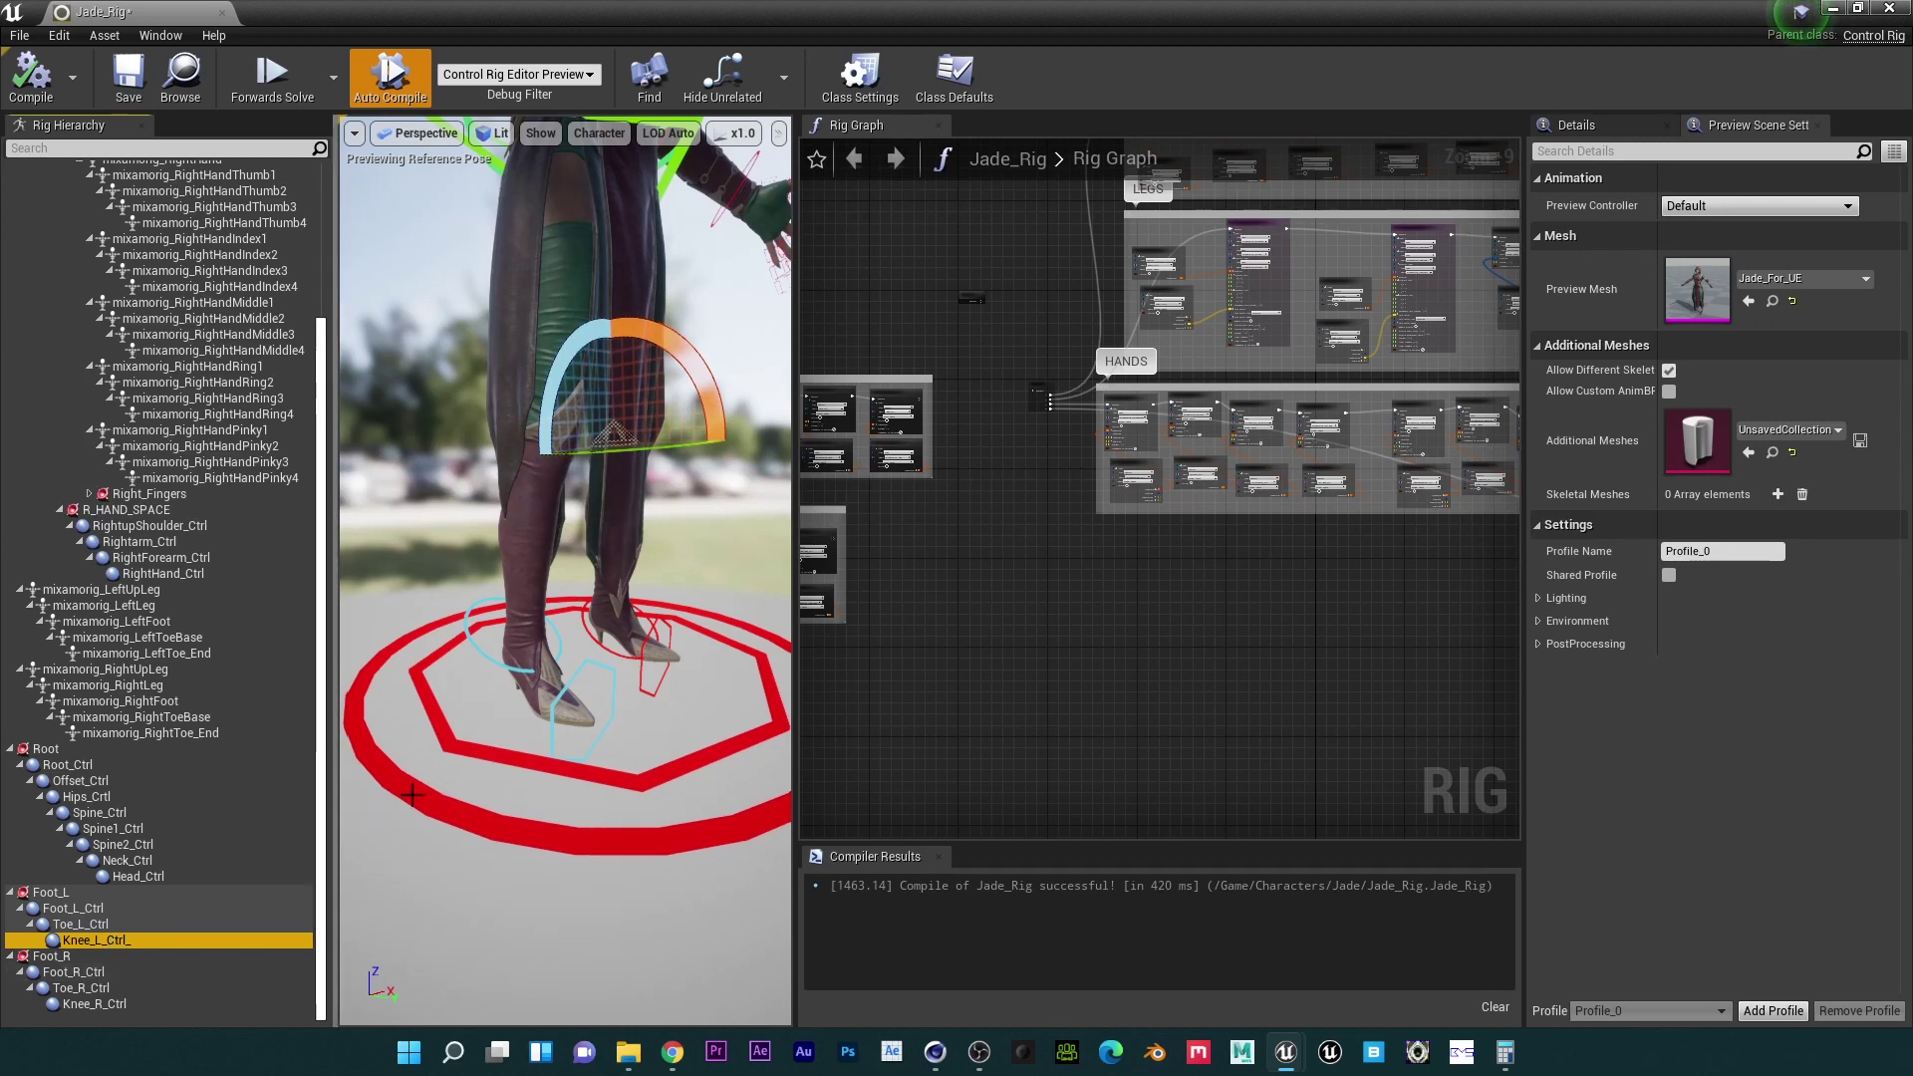
Step: Match the transforms of Foot_R_Ctrl, Toe_R_Ctrl and Knee_R_Ctrl to the mixamorig_RightFoot, RightToeBase and RightLeg bones
{"action": "left_click_drag", "start_coordinate": [474, 541], "coordinate": [558, 587], "text": "alt"}
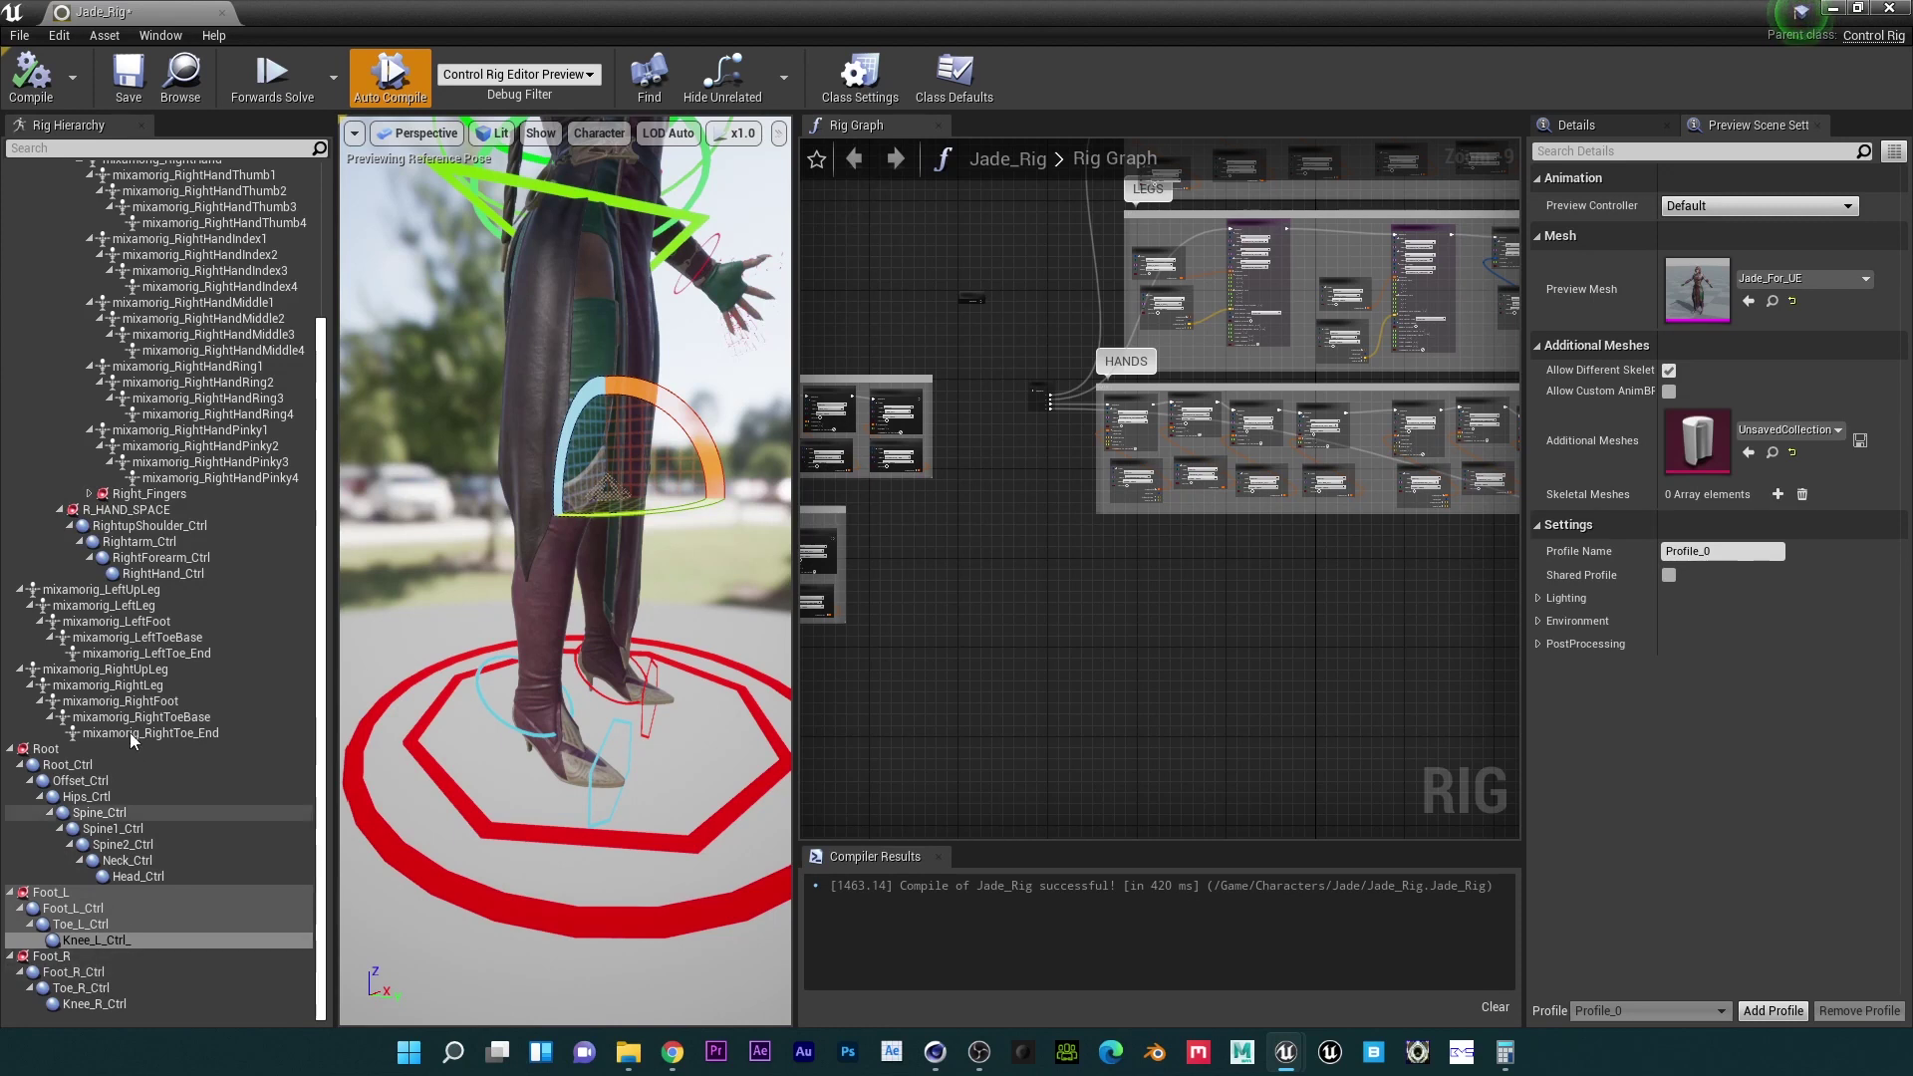
{"action": "left_click", "coordinate": [152, 700]}
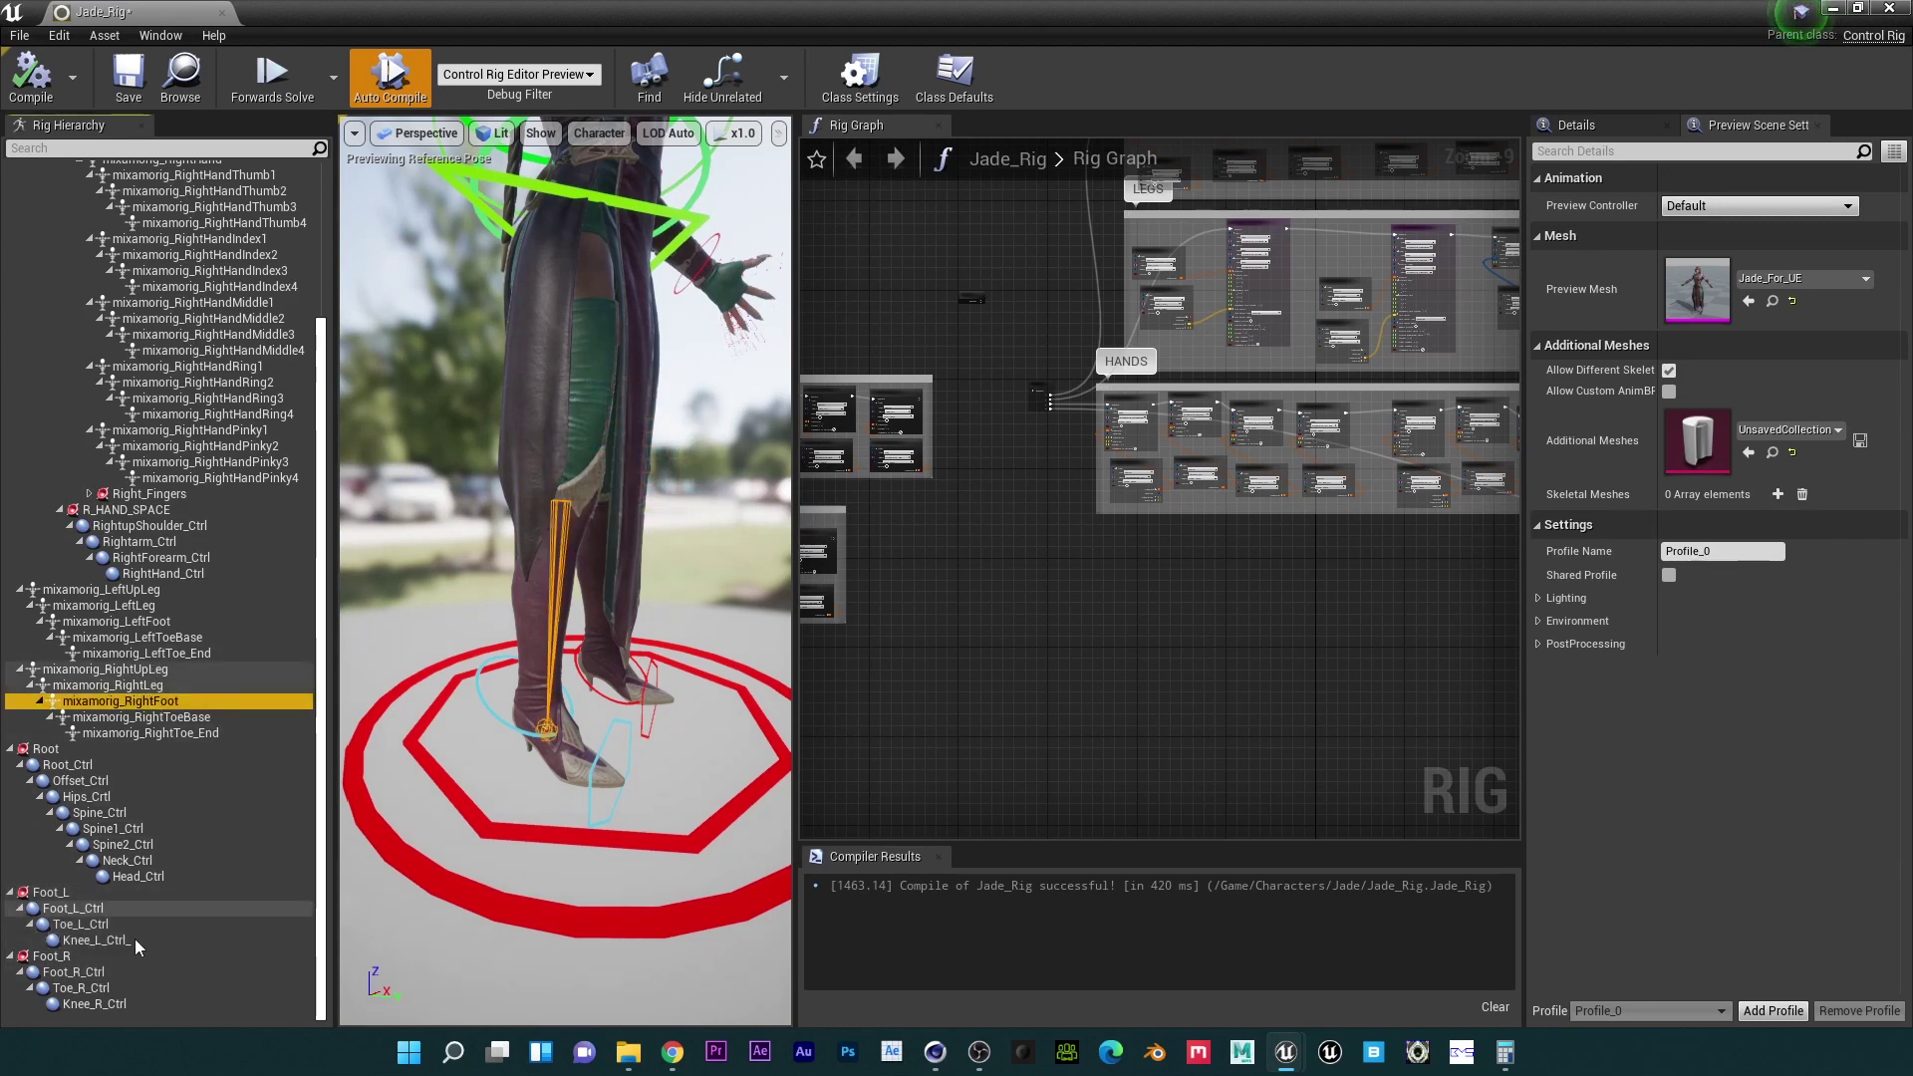
{"action": "left_click", "coordinate": [115, 971]}
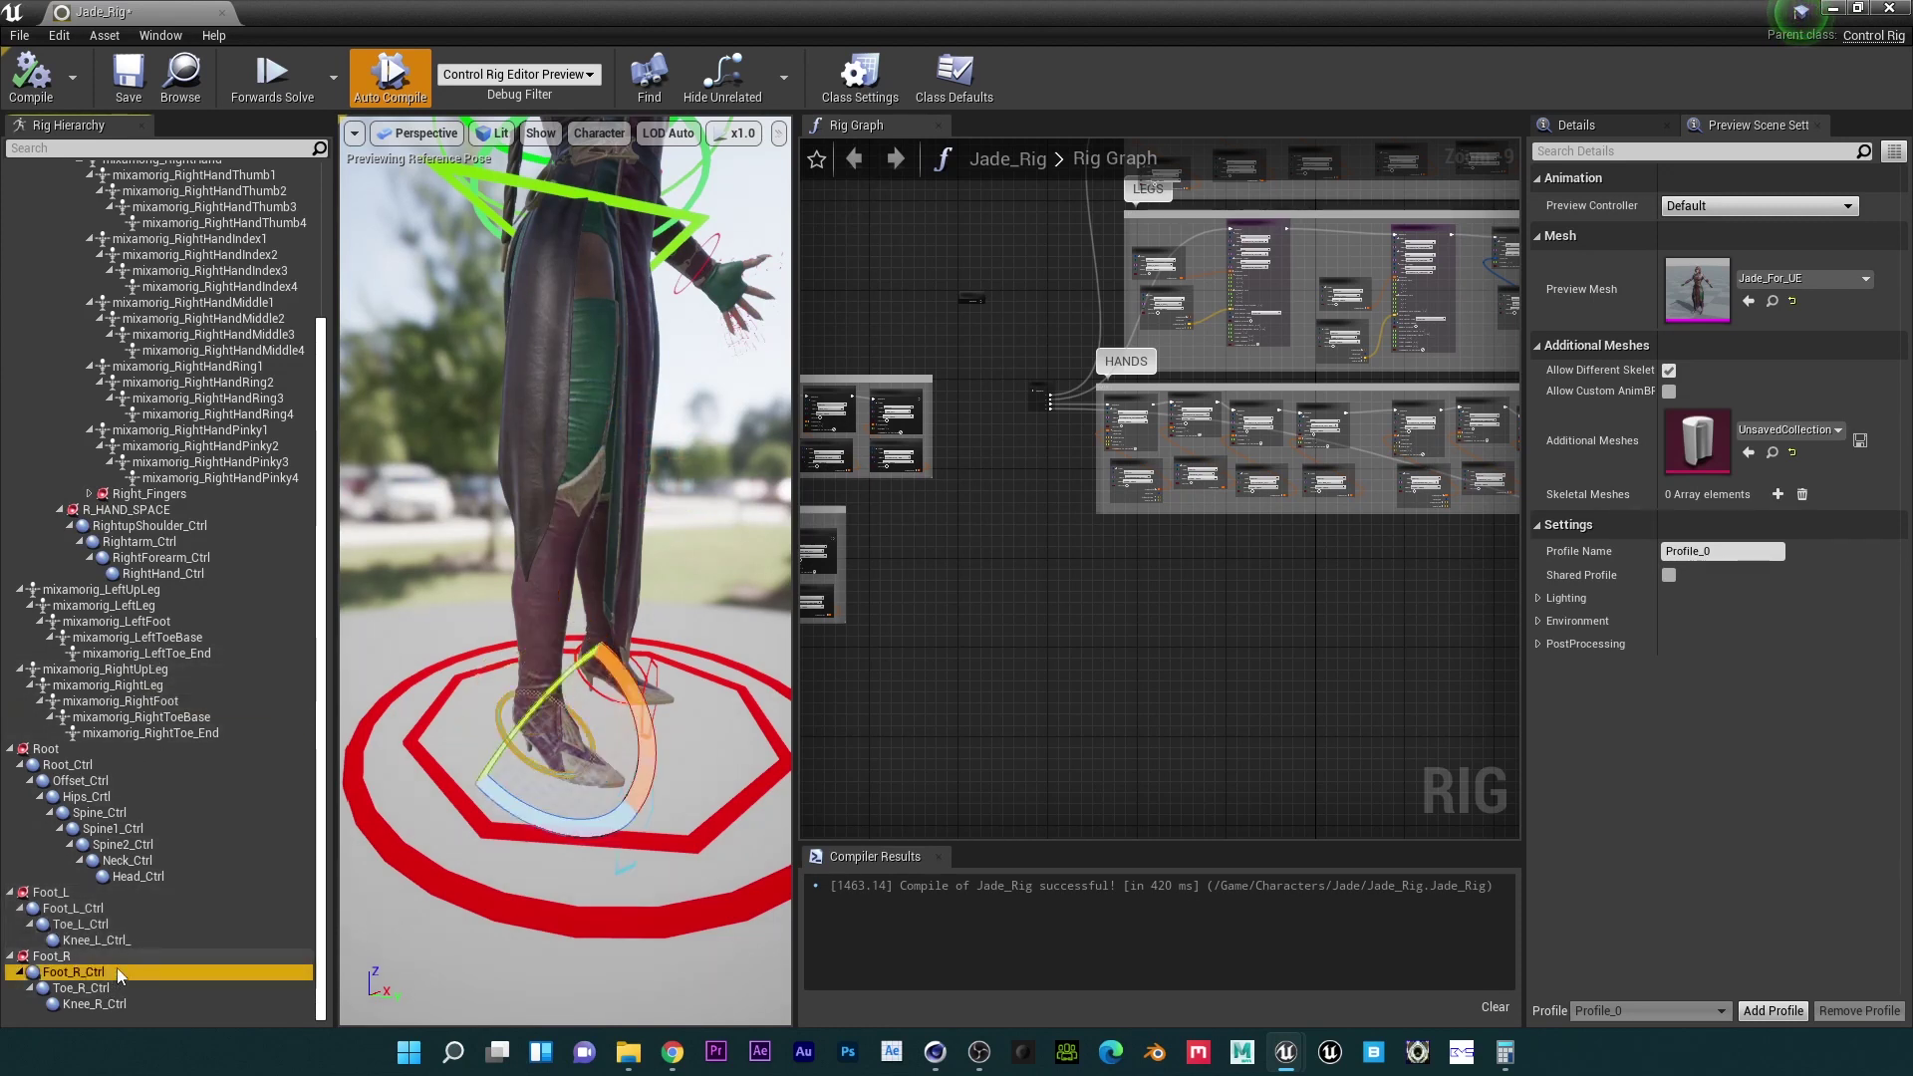
{"action": "left_click", "coordinate": [165, 718]}
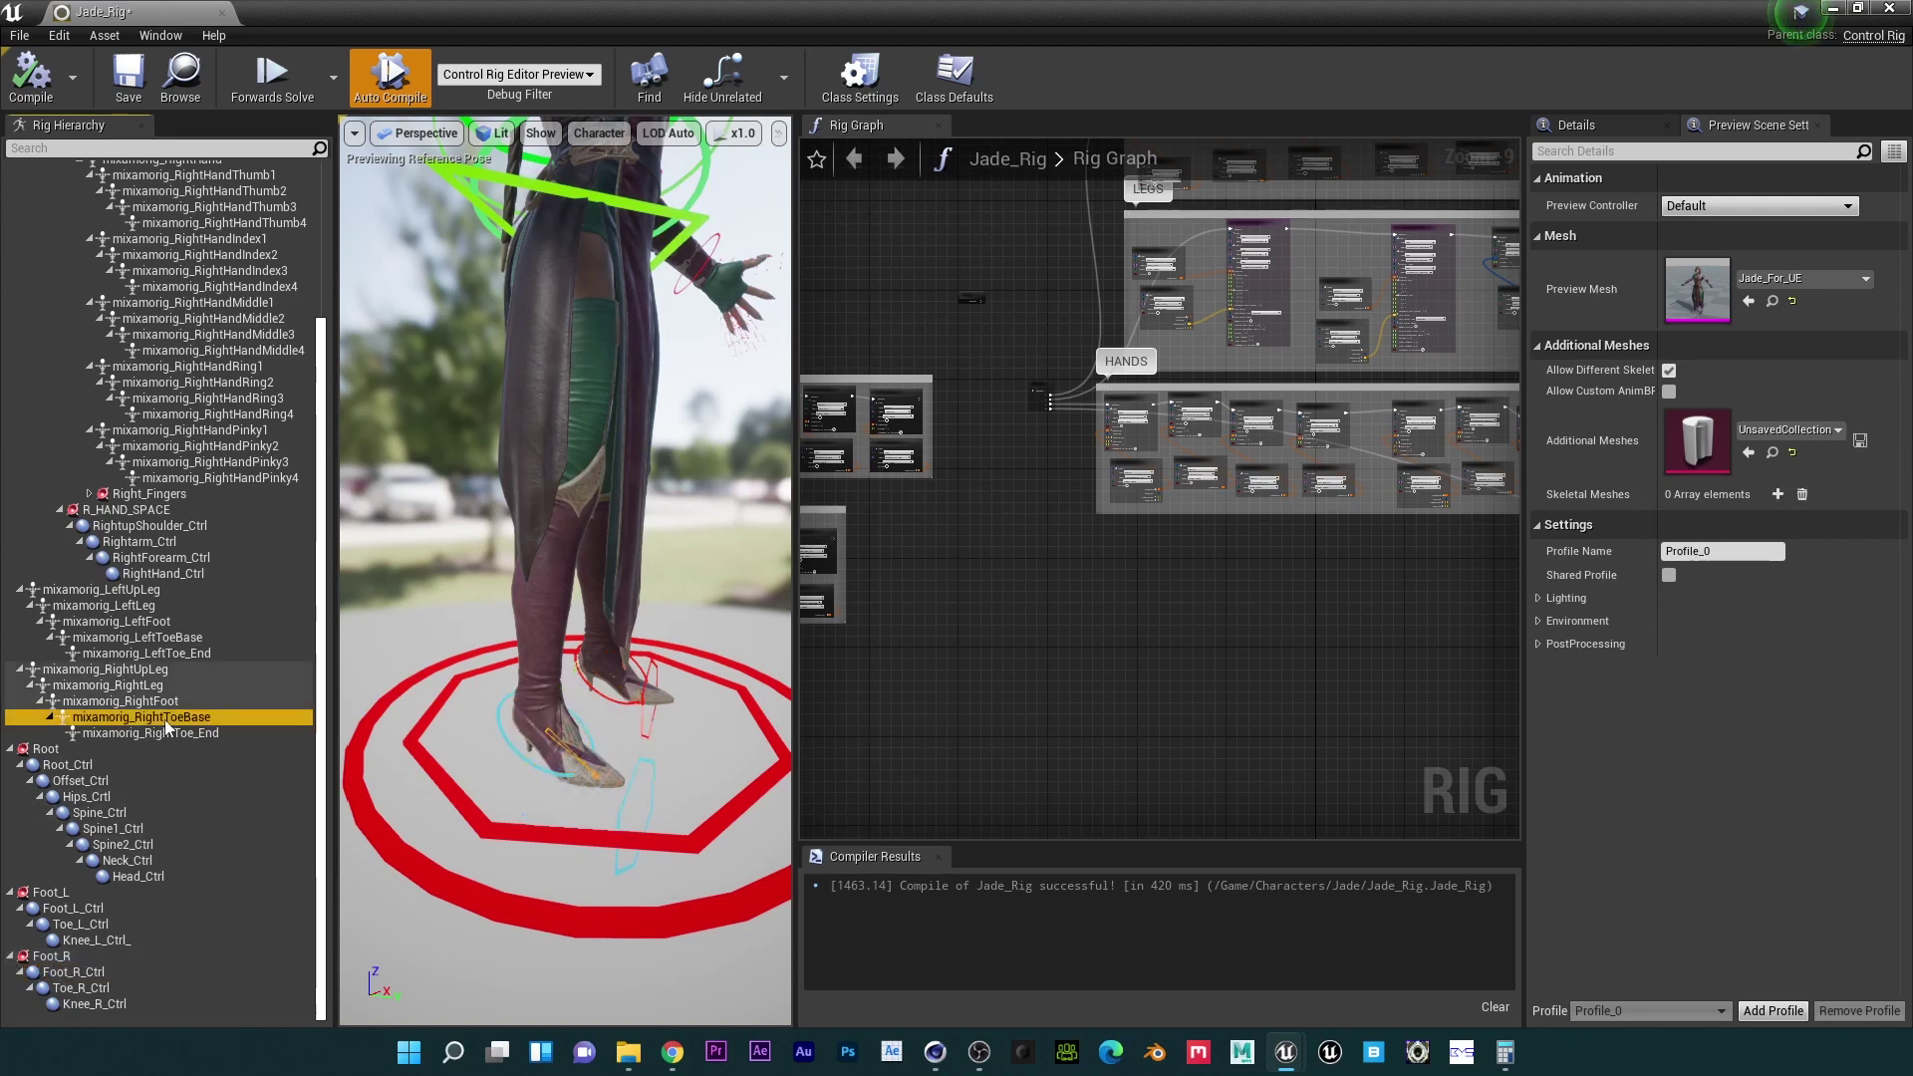
{"action": "left_click", "coordinate": [93, 988]}
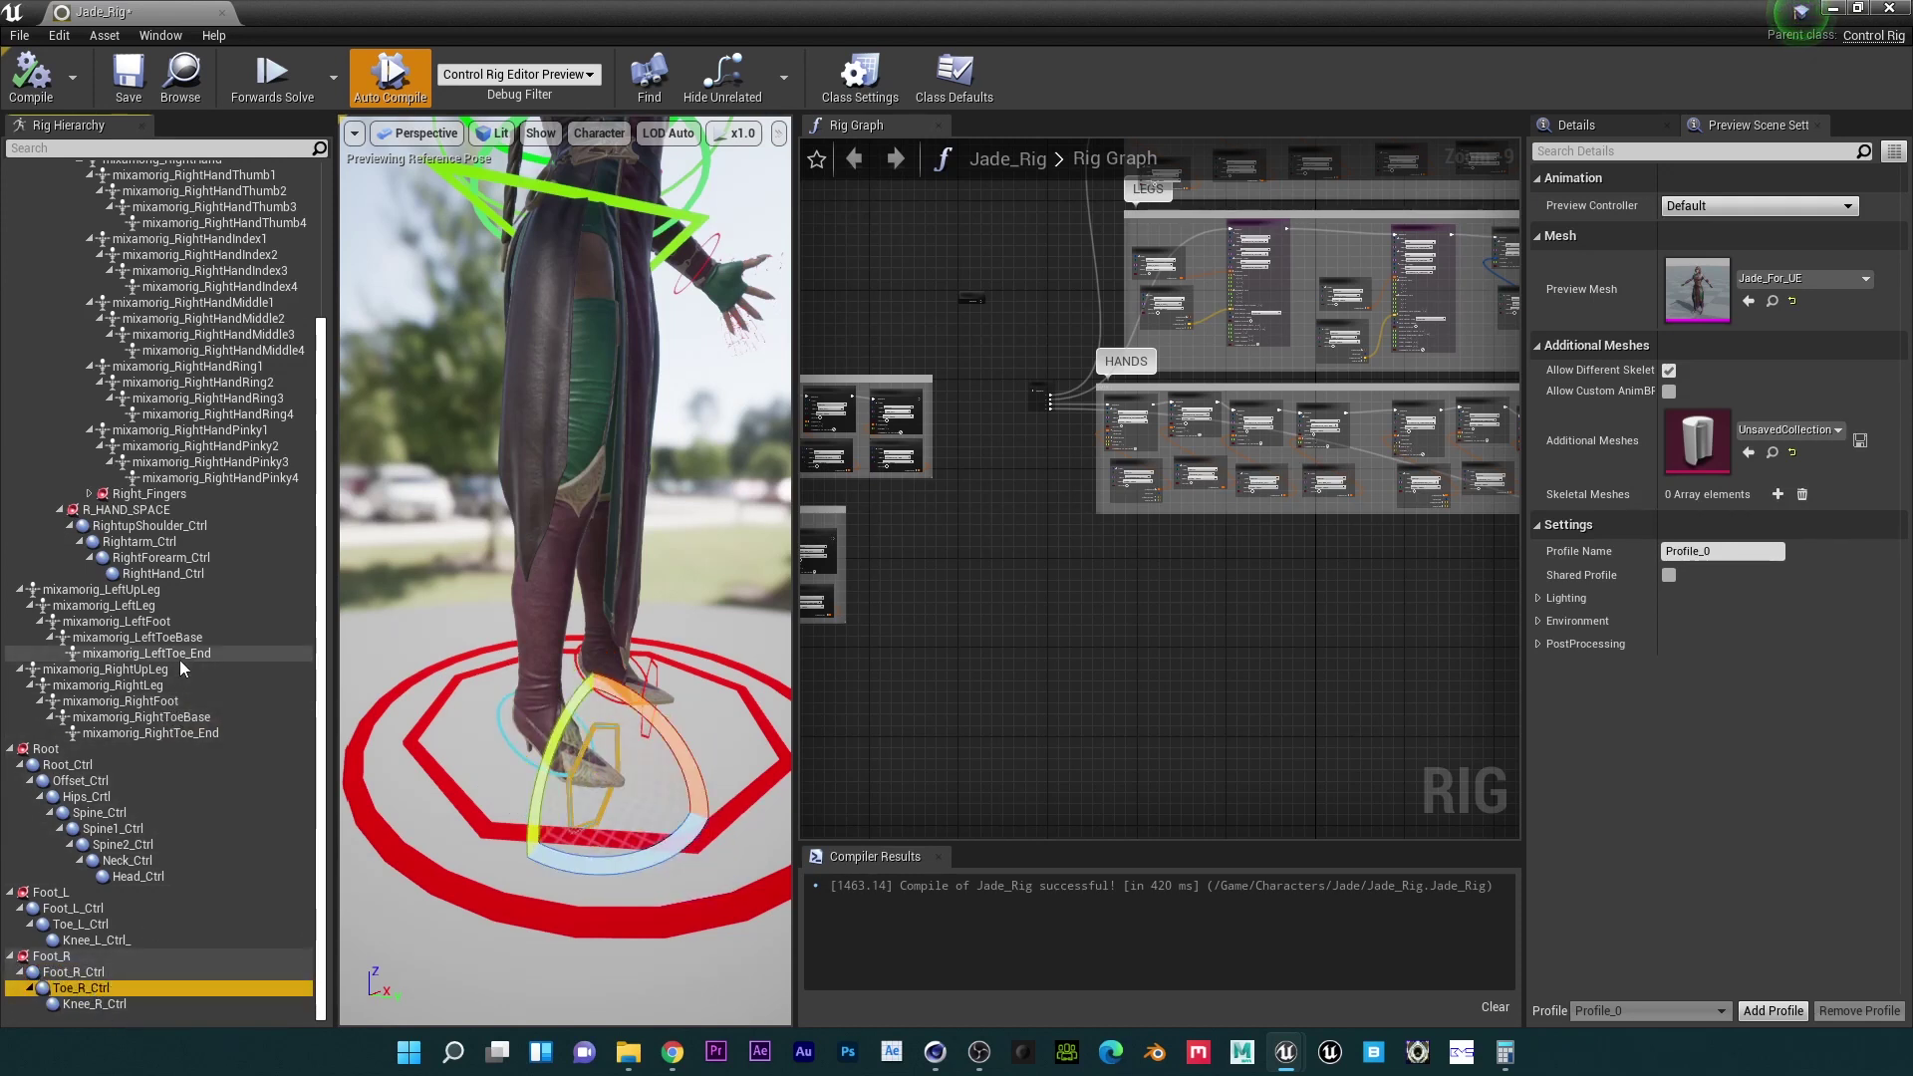
{"action": "left_click", "coordinate": [147, 685]}
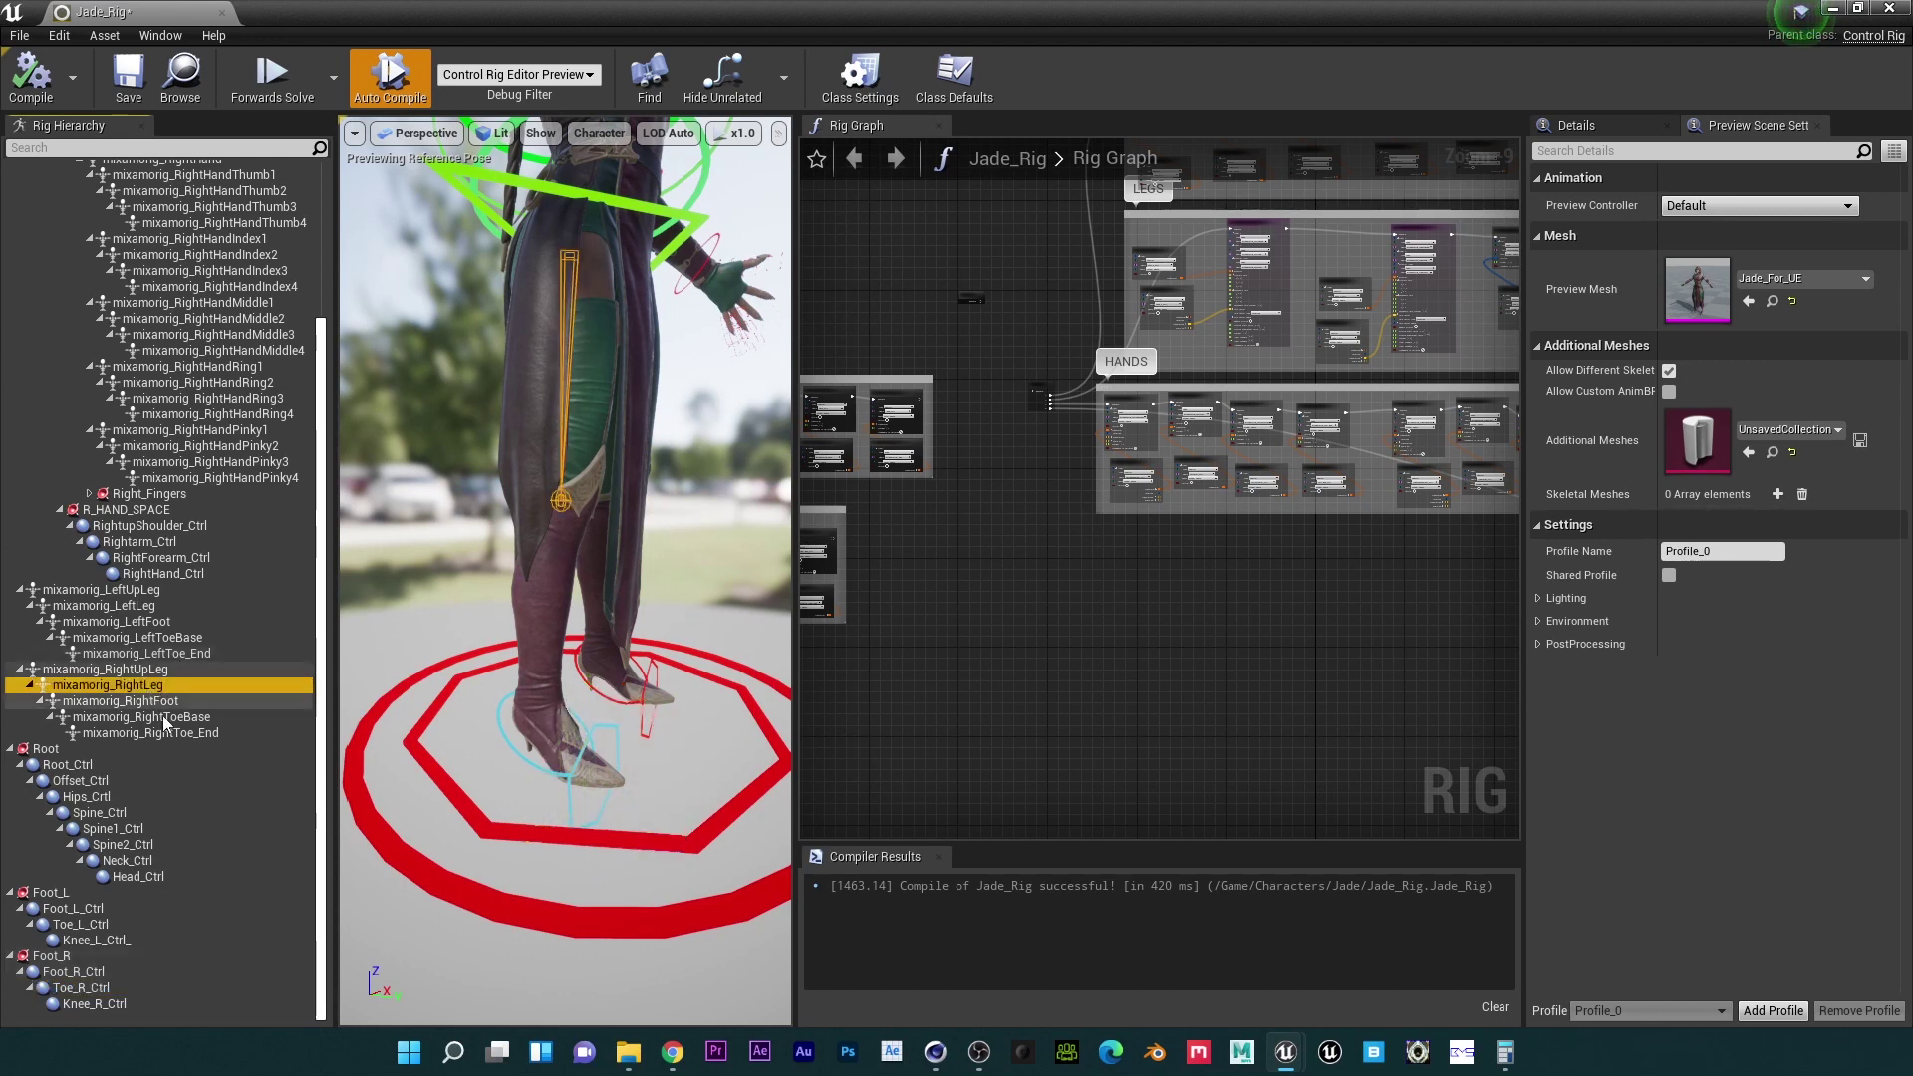
{"action": "left_click", "coordinate": [109, 1004]}
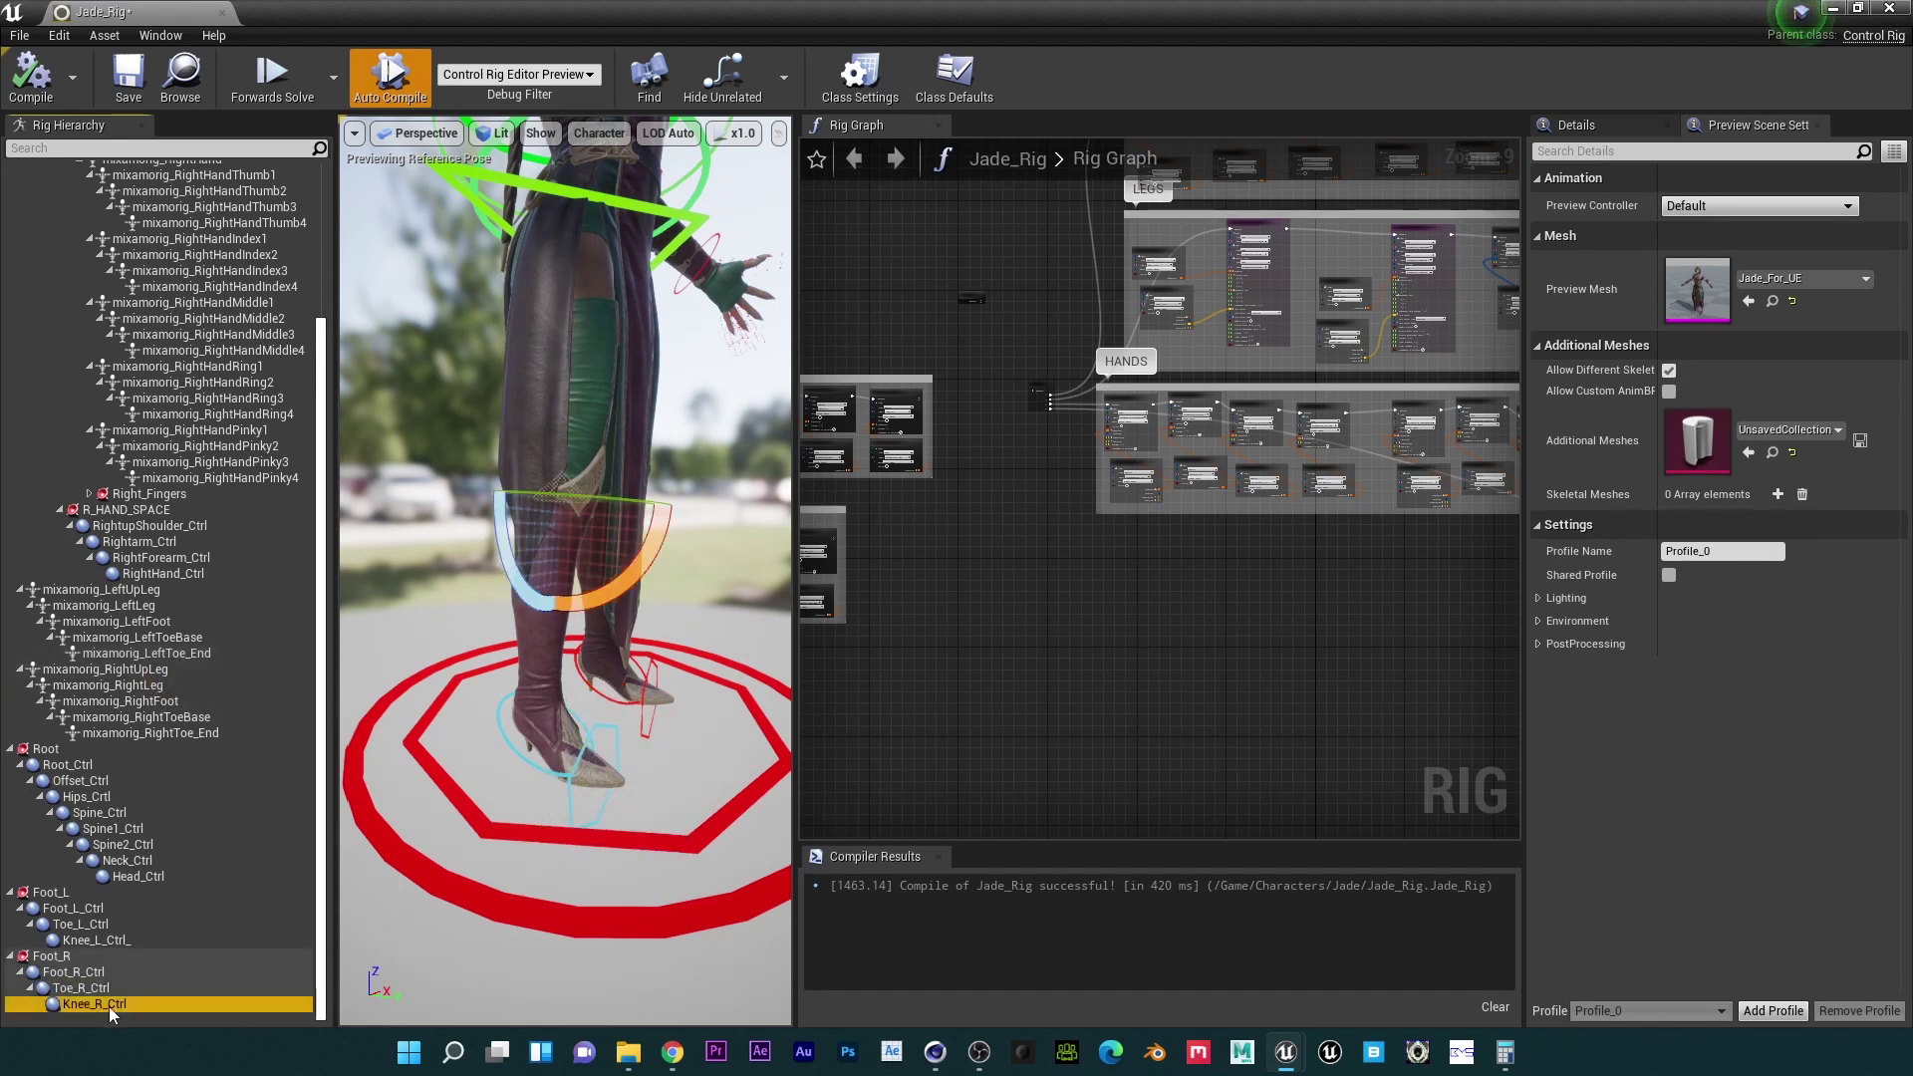
Step: Move Knee_L_Ctrl_ and Knee_R_Ctrl together straight forward, well in front of Jade's knees
{"action": "left_click", "coordinate": [111, 941], "text": "ctrl"}
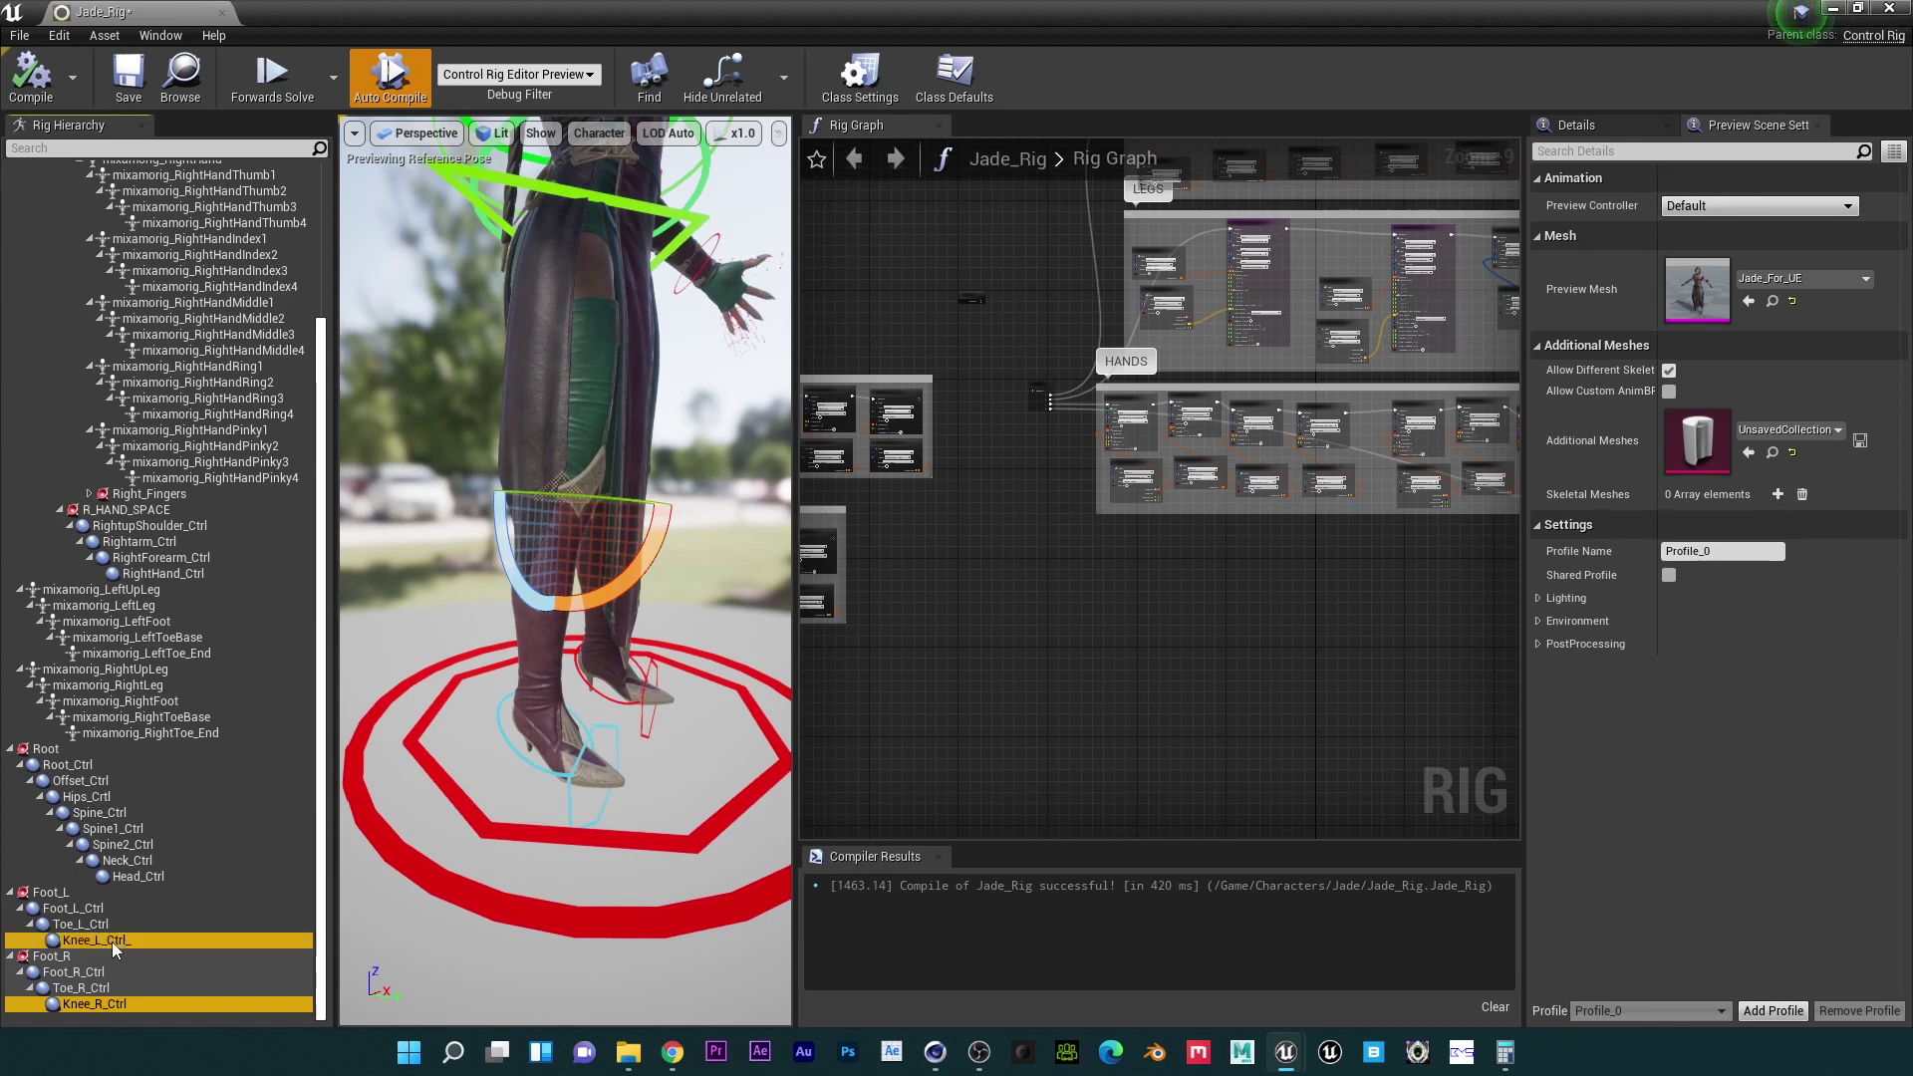
{"action": "left_click_drag", "start_coordinate": [582, 753], "coordinate": [678, 747], "text": "alt"}
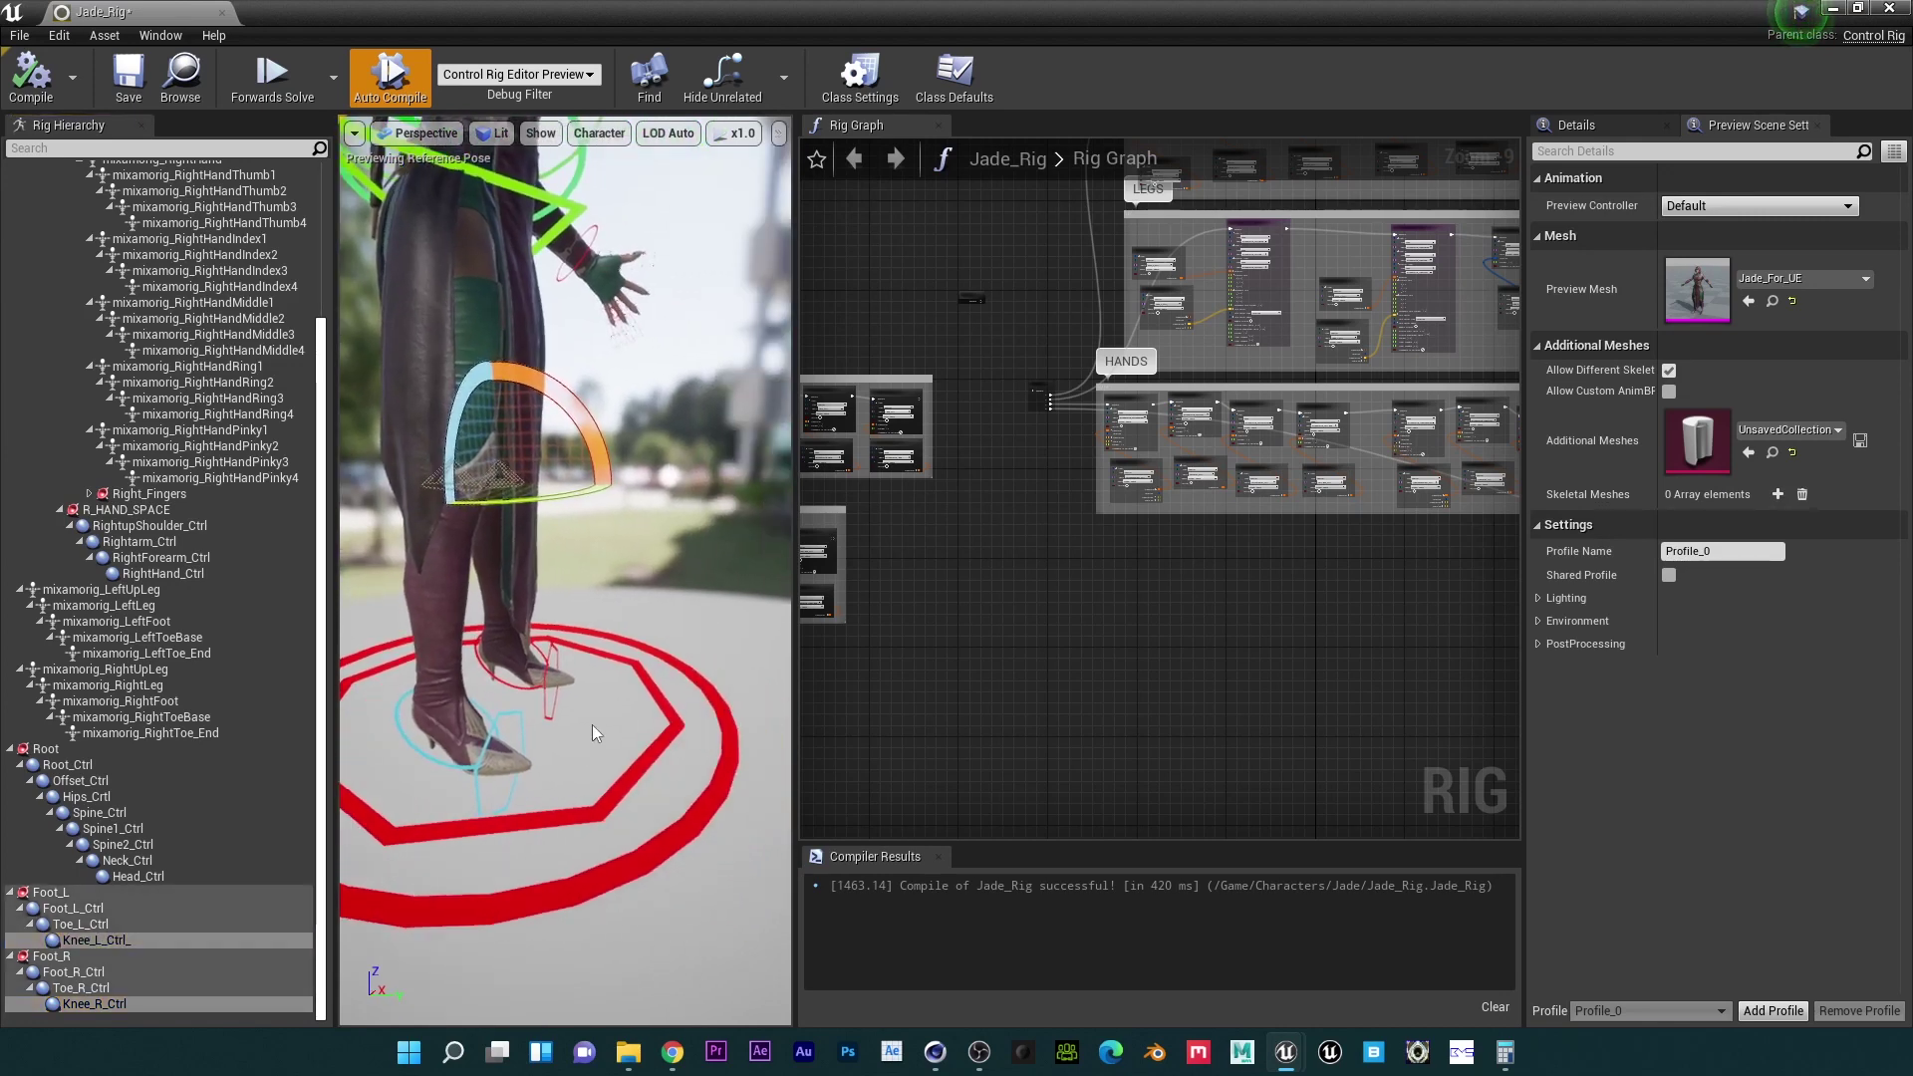
{"action": "key", "text": "w"}
{"action": "left_click_drag", "start_coordinate": [561, 480], "coordinate": [743, 477]}
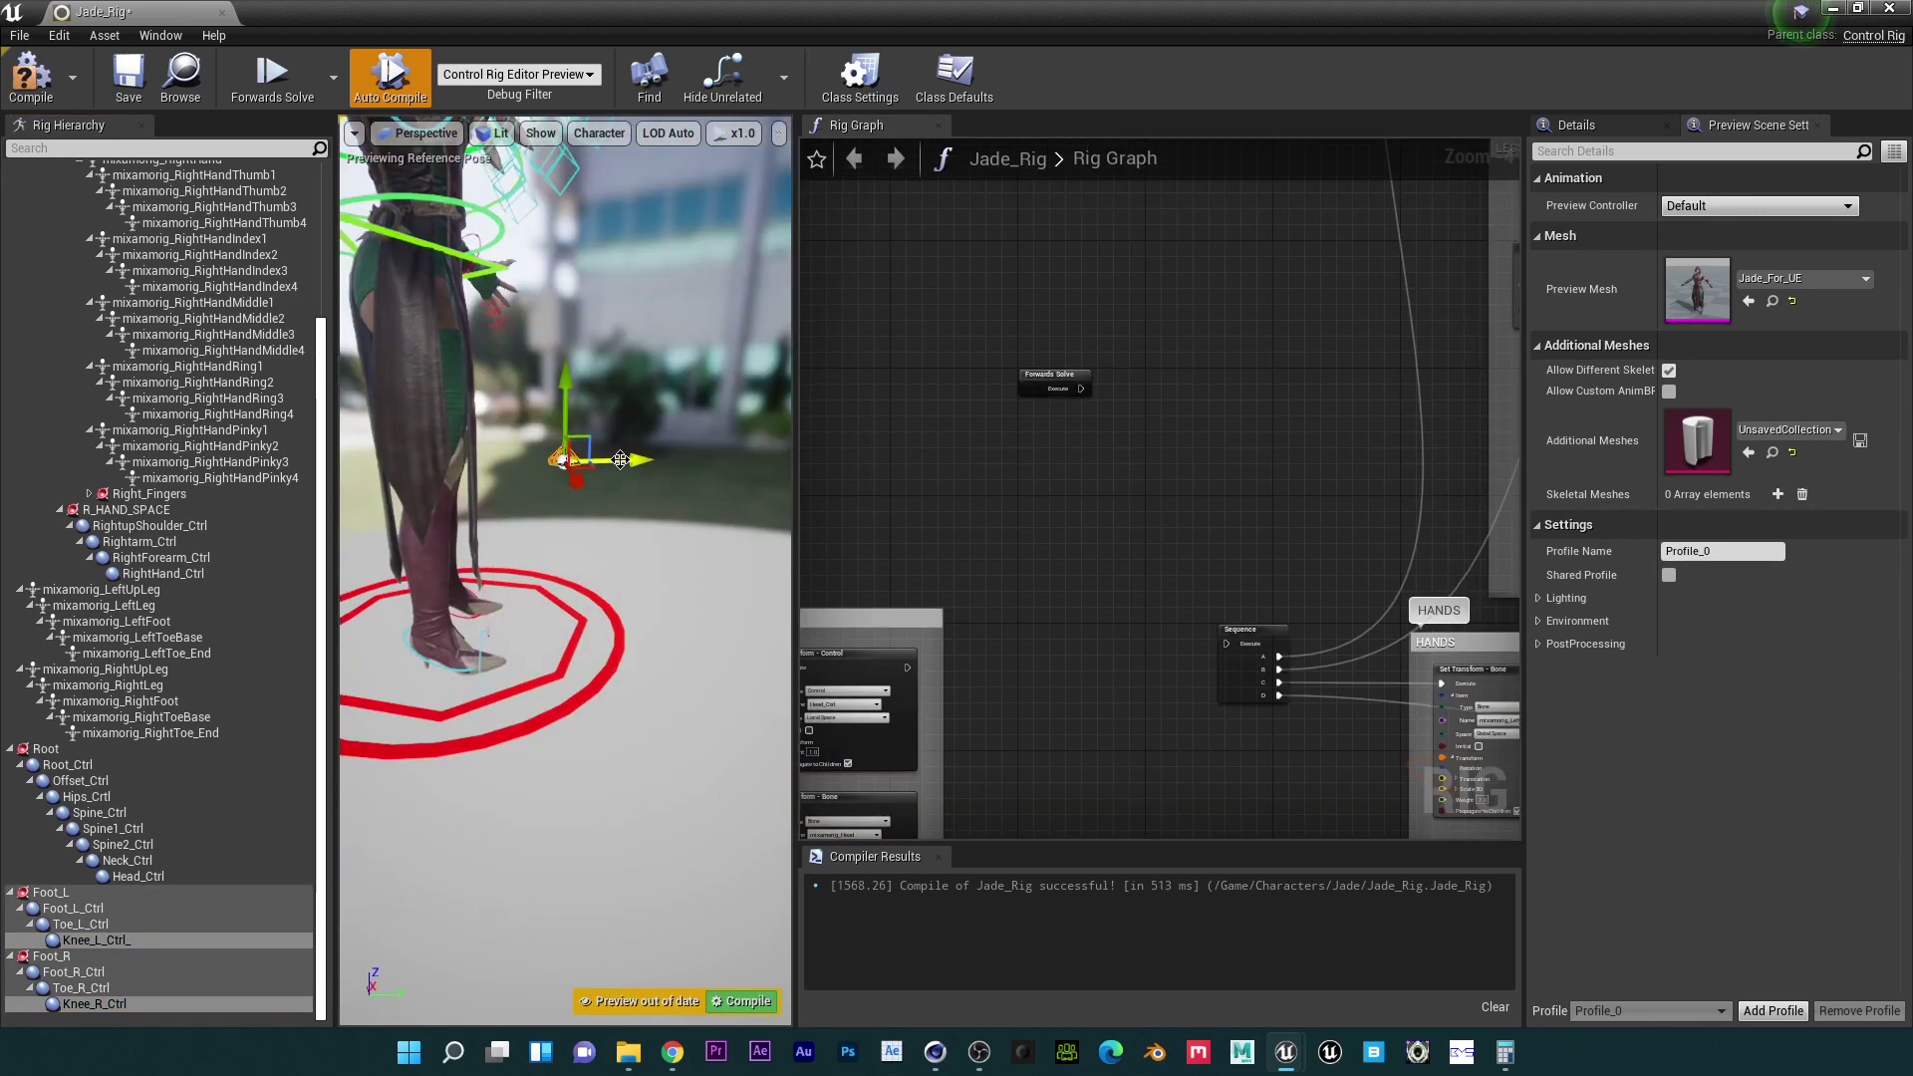
Step: Make the current positions of Knee_L_Ctrl_ and Knee_R_Ctrl their initial transforms
{"action": "right_click", "coordinate": [76, 941]}
{"action": "left_click", "coordinate": [229, 833]}
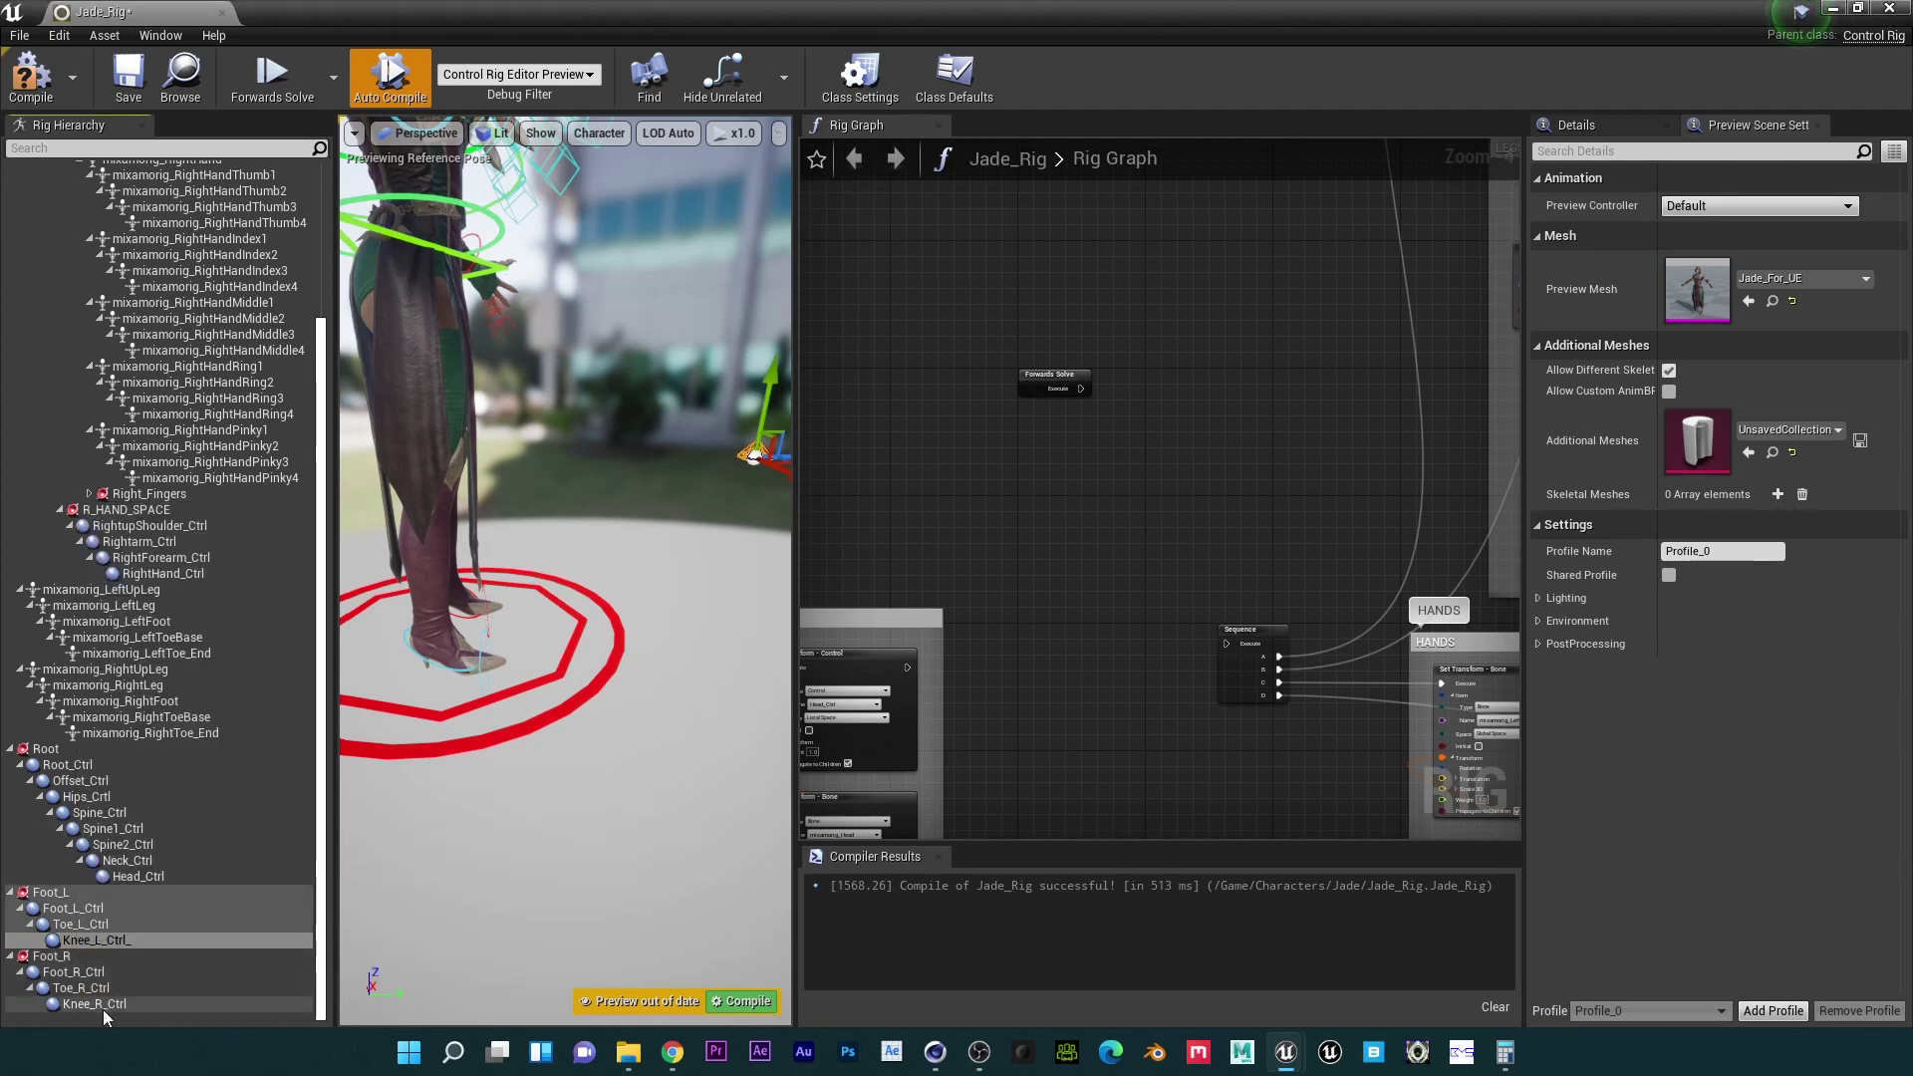
{"action": "left_click", "coordinate": [100, 1005]}
{"action": "right_click", "coordinate": [100, 1005]}
{"action": "left_click", "coordinate": [209, 881]}
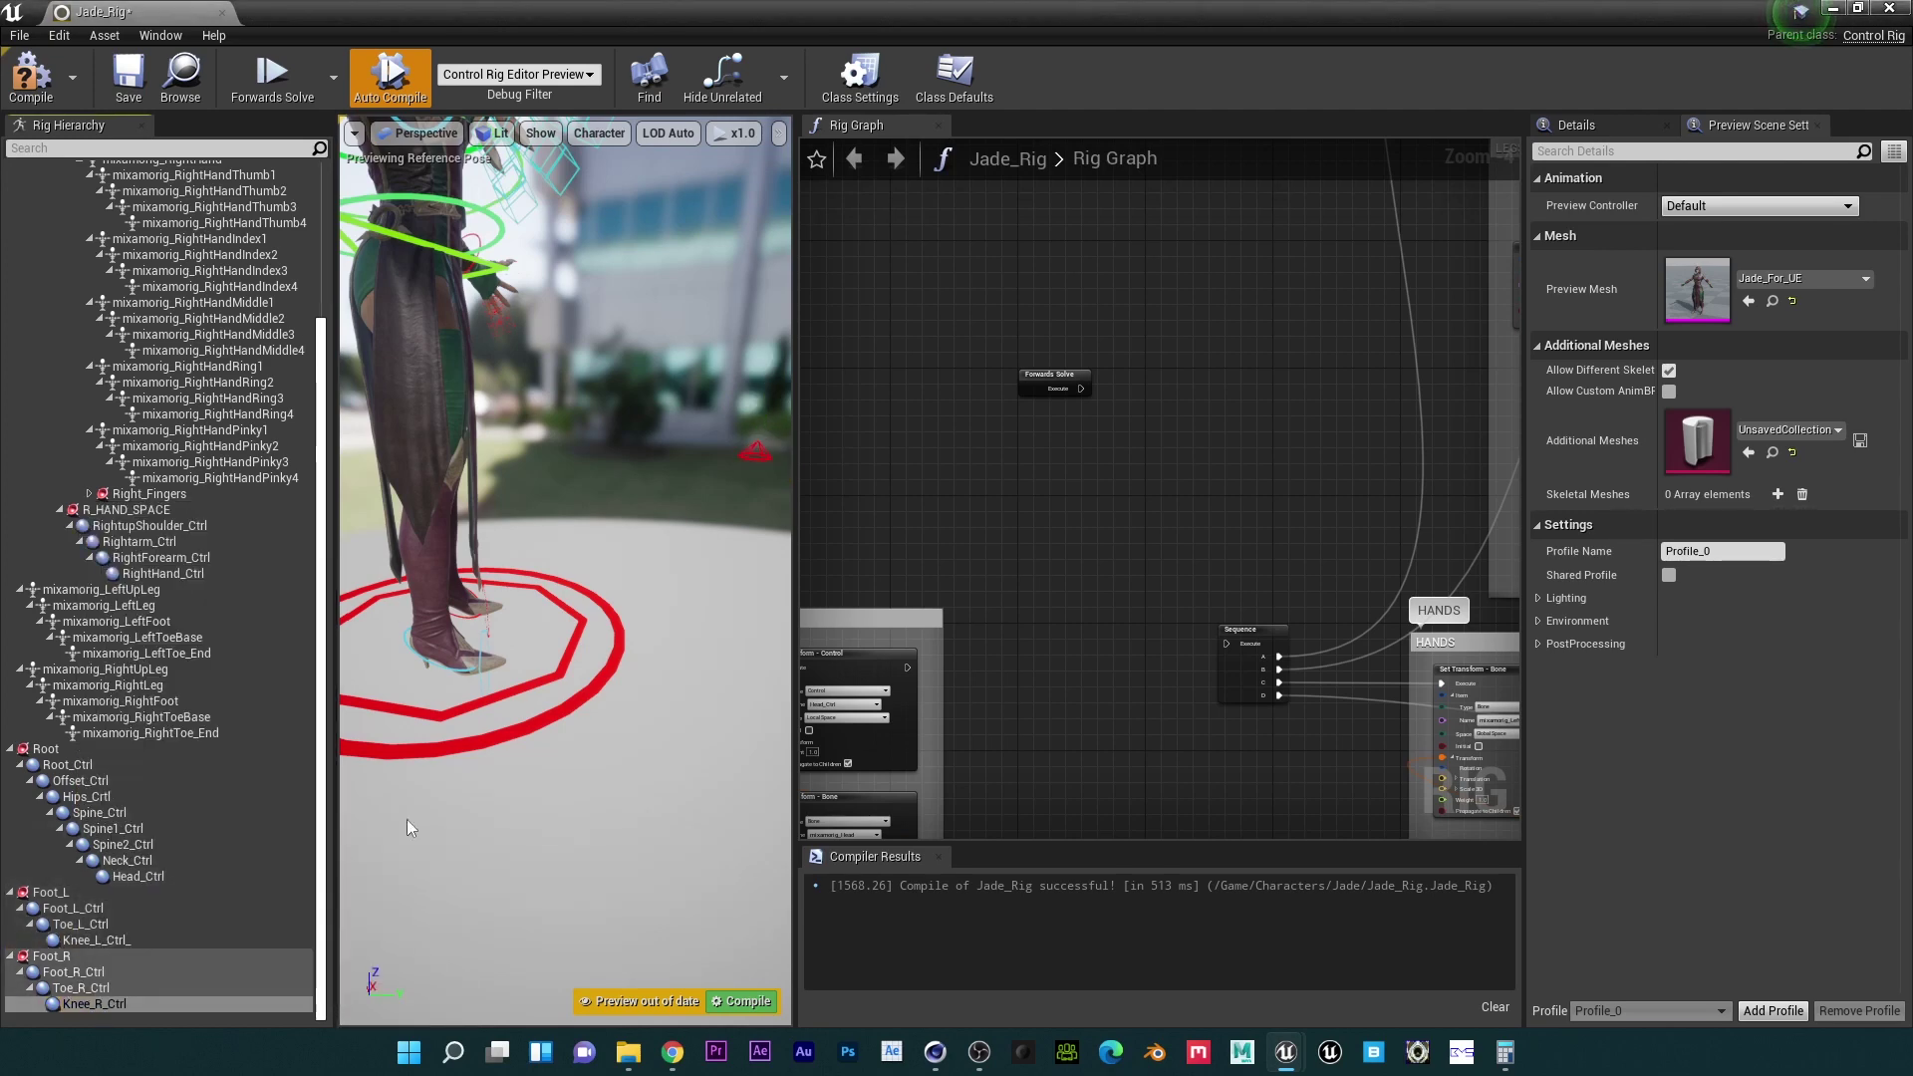
Step: Connect the Forwards Solve node's Execute output to the Sequence node, compile, and test the leg bending by moving Hips_Ctrl down
{"action": "left_click_drag", "start_coordinate": [1081, 389], "coordinate": [1225, 642]}
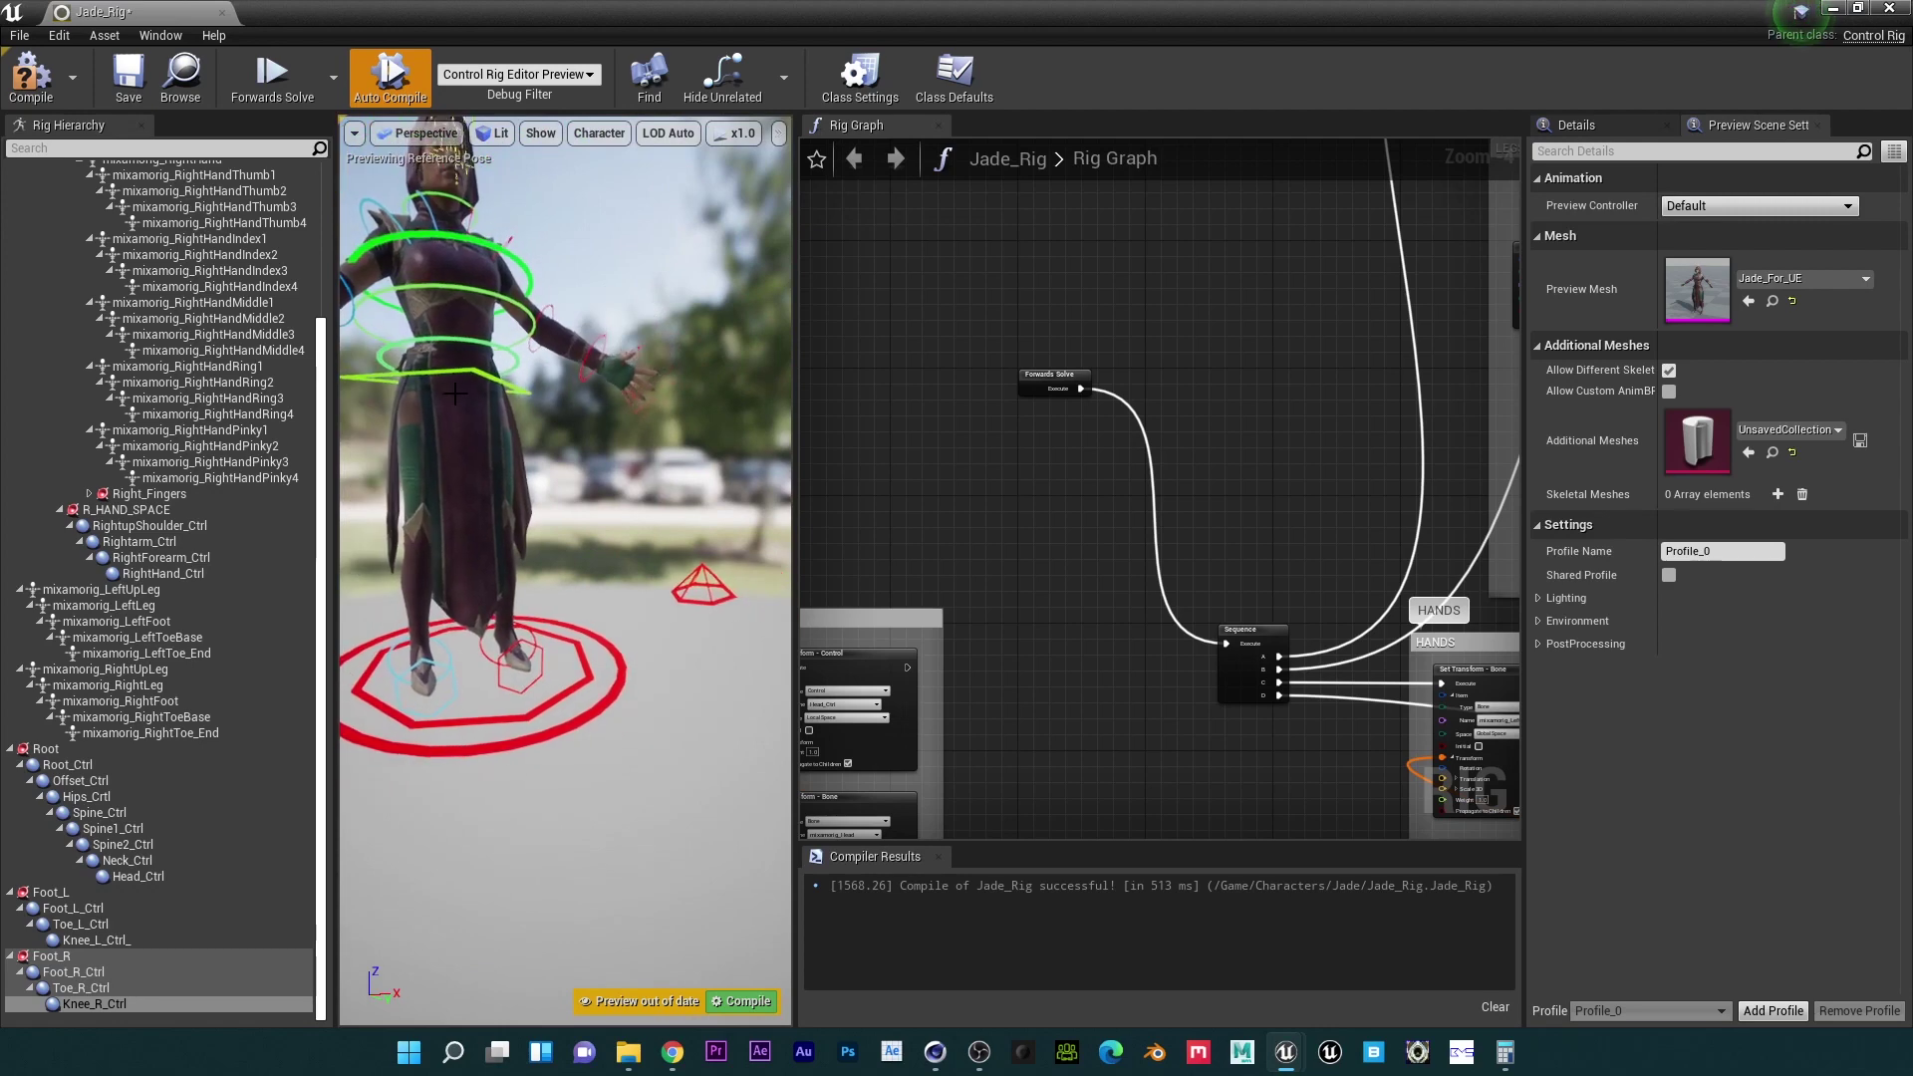
{"action": "left_click", "coordinate": [86, 796]}
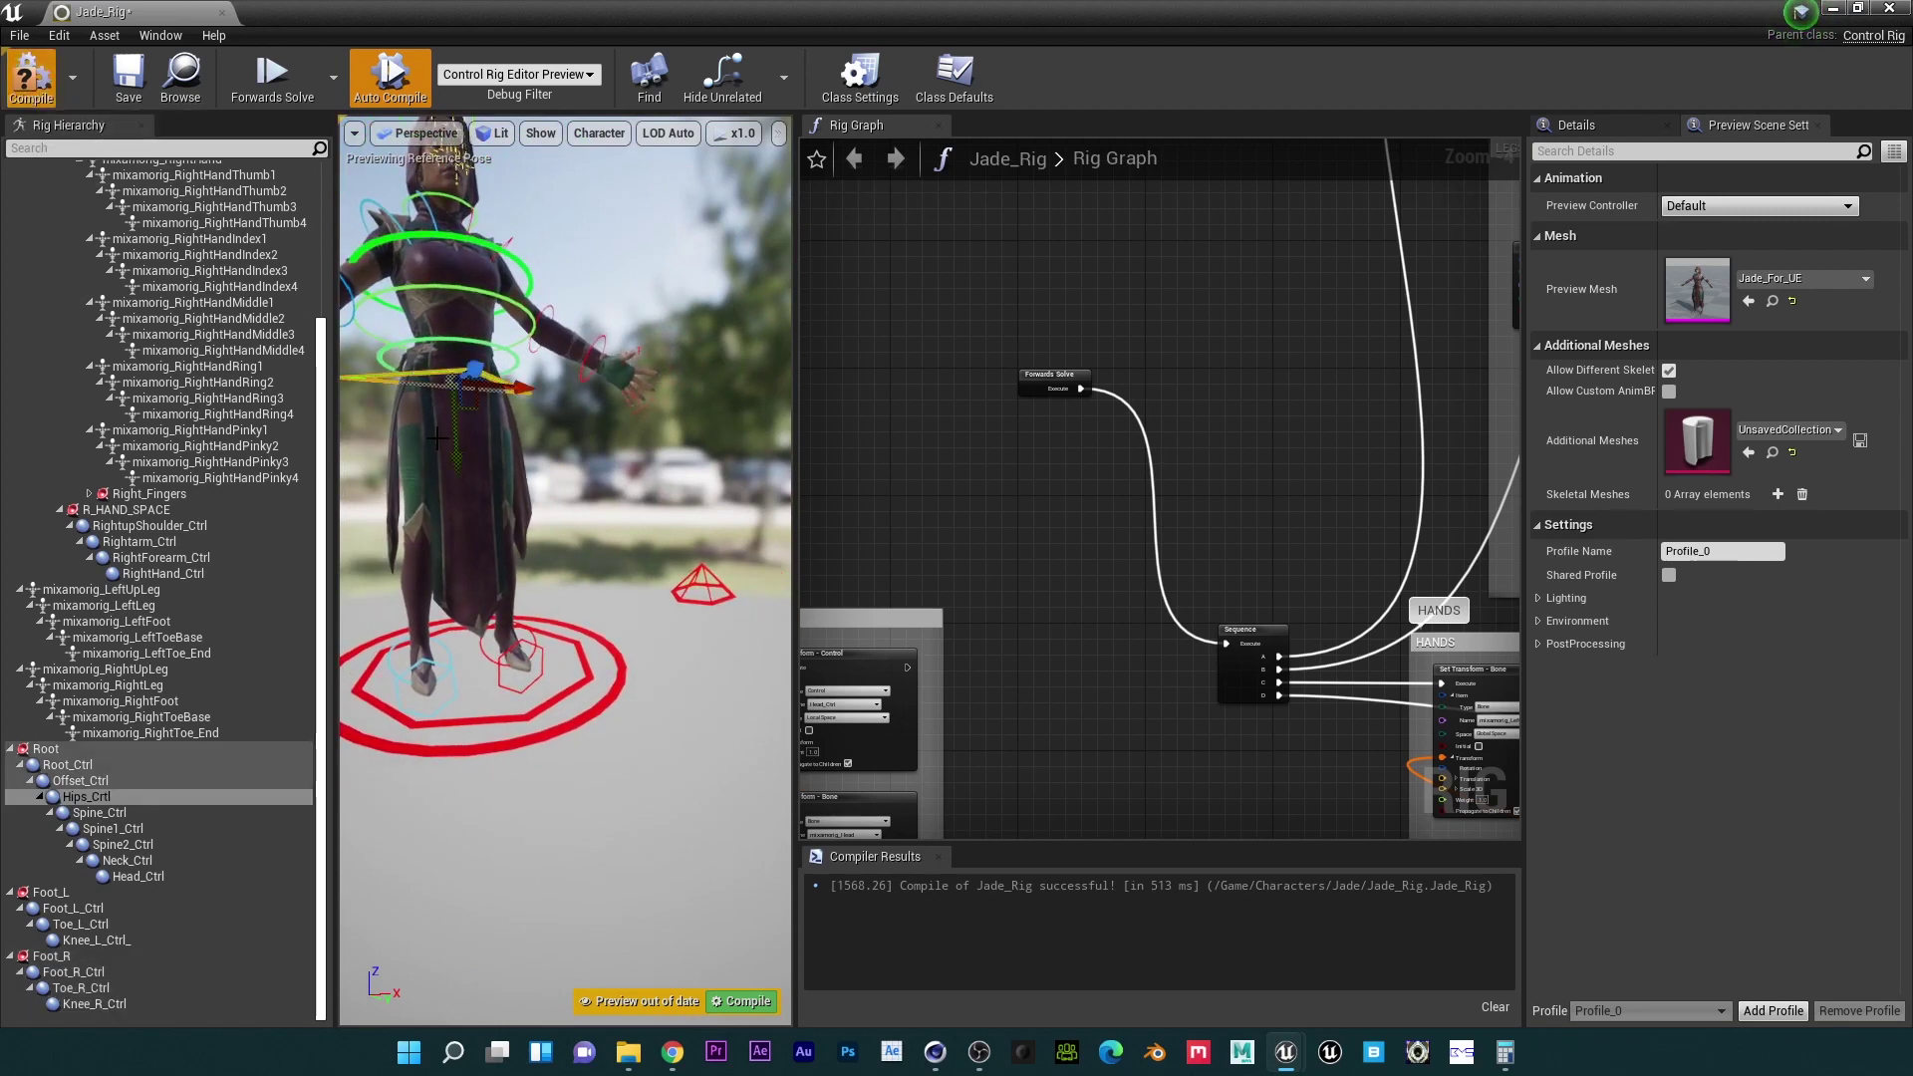
{"action": "left_click_drag", "start_coordinate": [456, 424], "coordinate": [469, 747]}
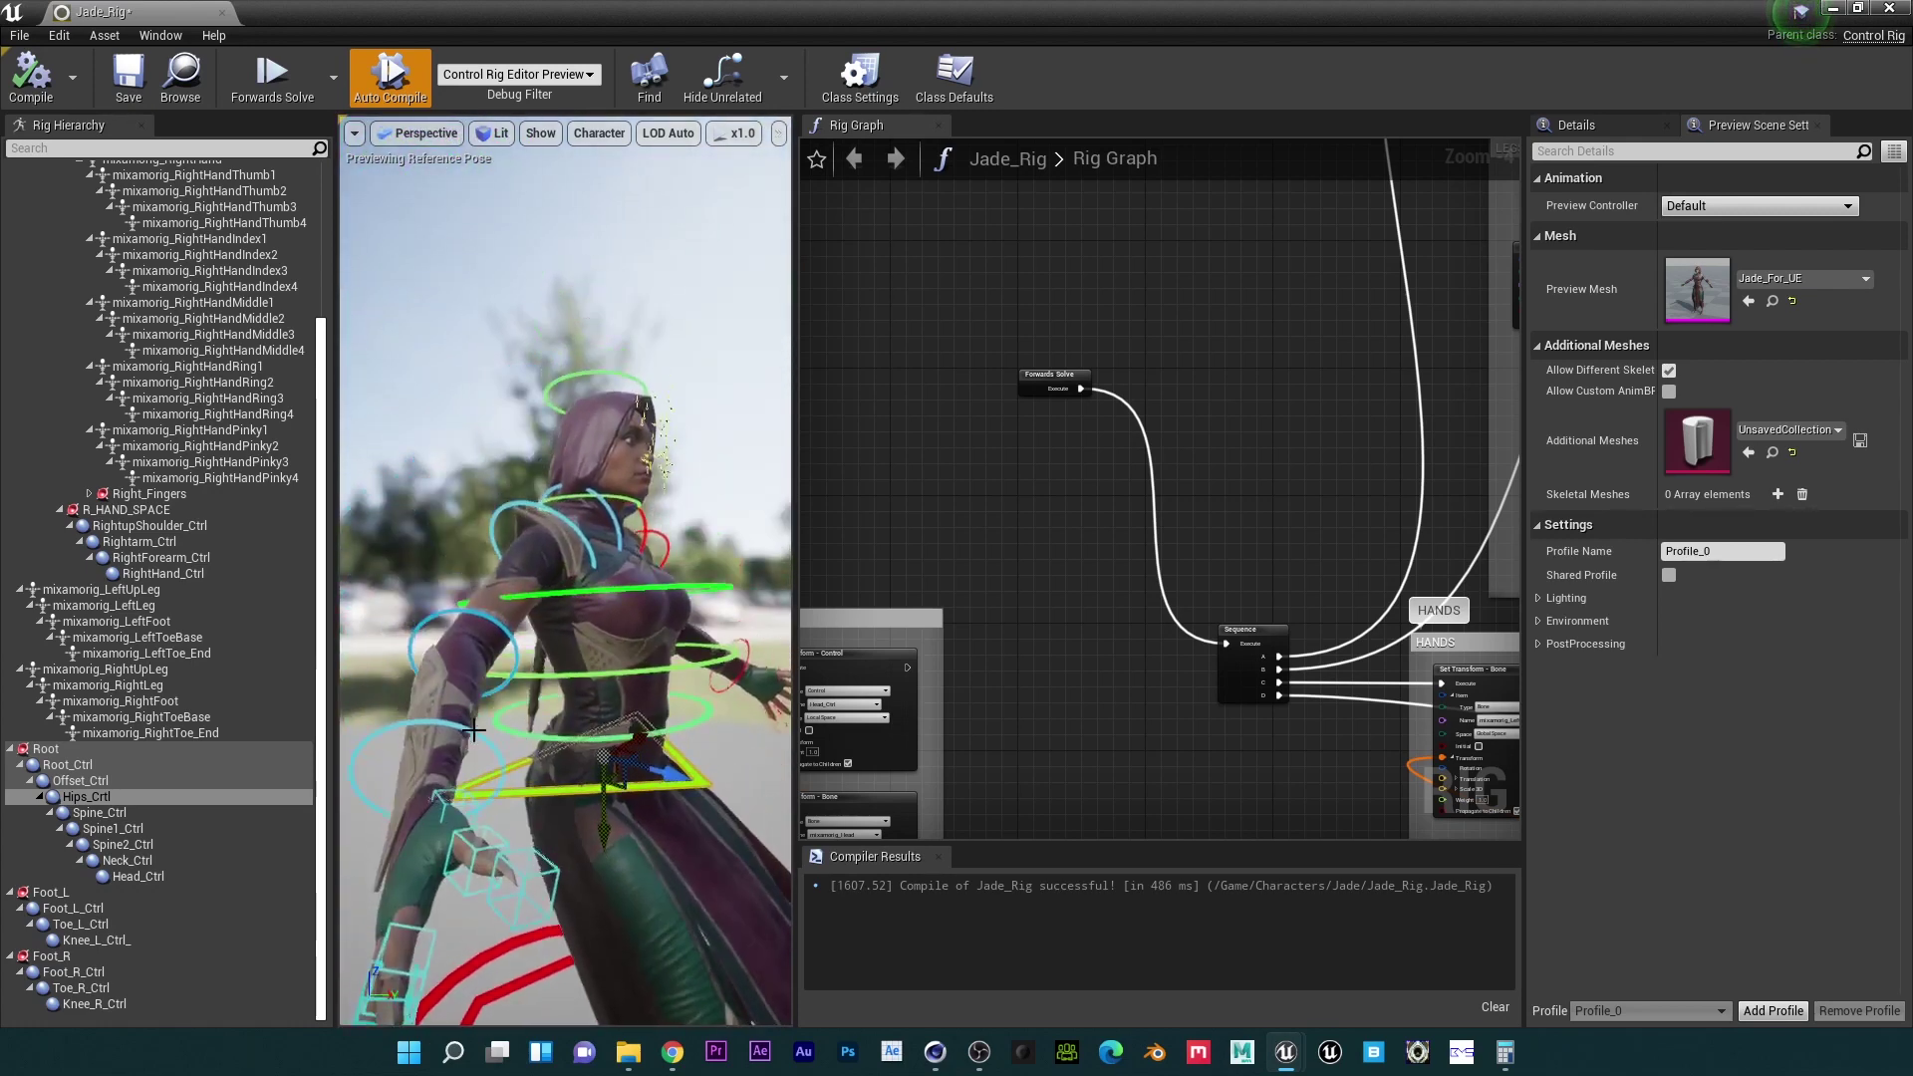
{"action": "right_click_drag", "start_coordinate": [468, 747], "coordinate": [478, 746]}
{"action": "middle_click_drag", "start_coordinate": [479, 746], "coordinate": [665, 746], "text": "alt"}
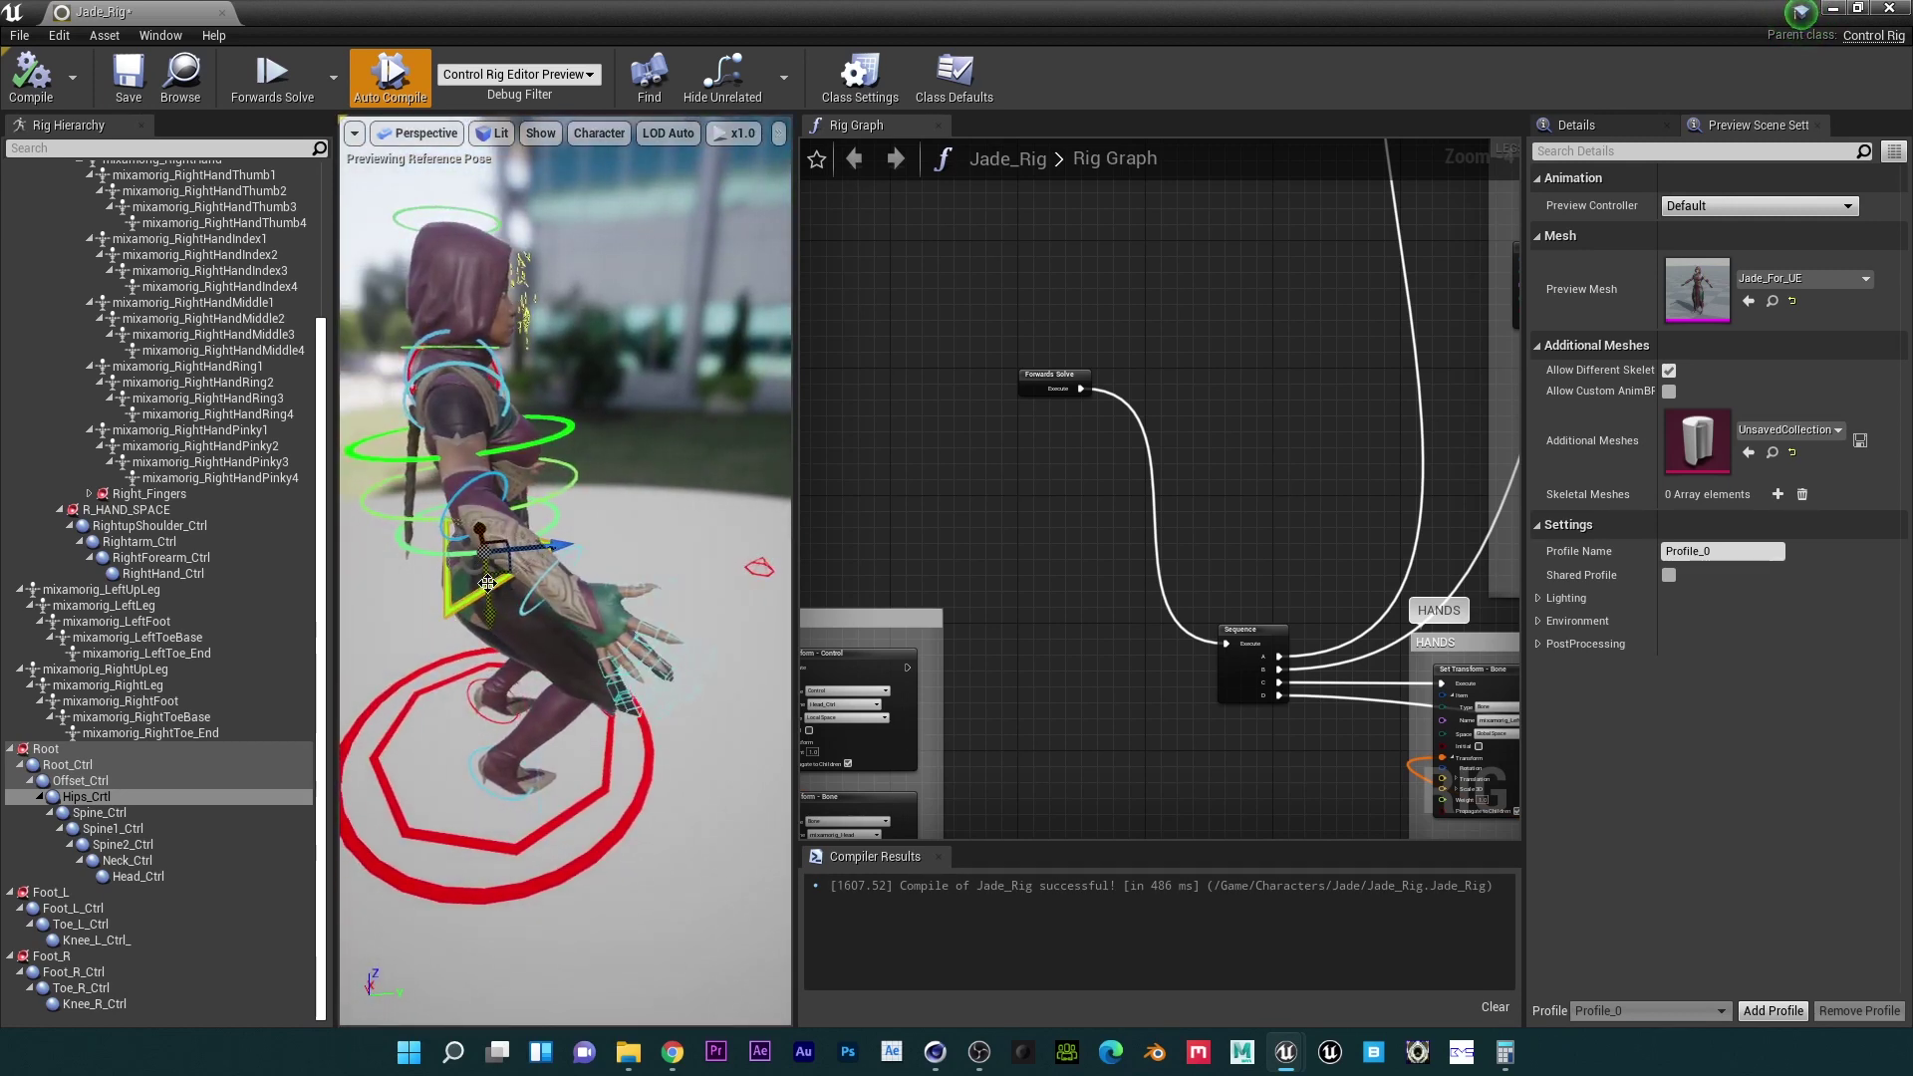
{"action": "left_click_drag", "start_coordinate": [487, 584], "coordinate": [512, 552]}
{"action": "mouse_move", "coordinate": [565, 448]}
{"action": "left_mouse_down", "text": "alt"}
{"action": "mouse_move", "coordinate": [348, 450]}
{"action": "mouse_move", "coordinate": [565, 450]}
{"action": "left_mouse_up", "text": "alt"}
{"action": "left_click_drag", "start_coordinate": [547, 628], "coordinate": [525, 666]}
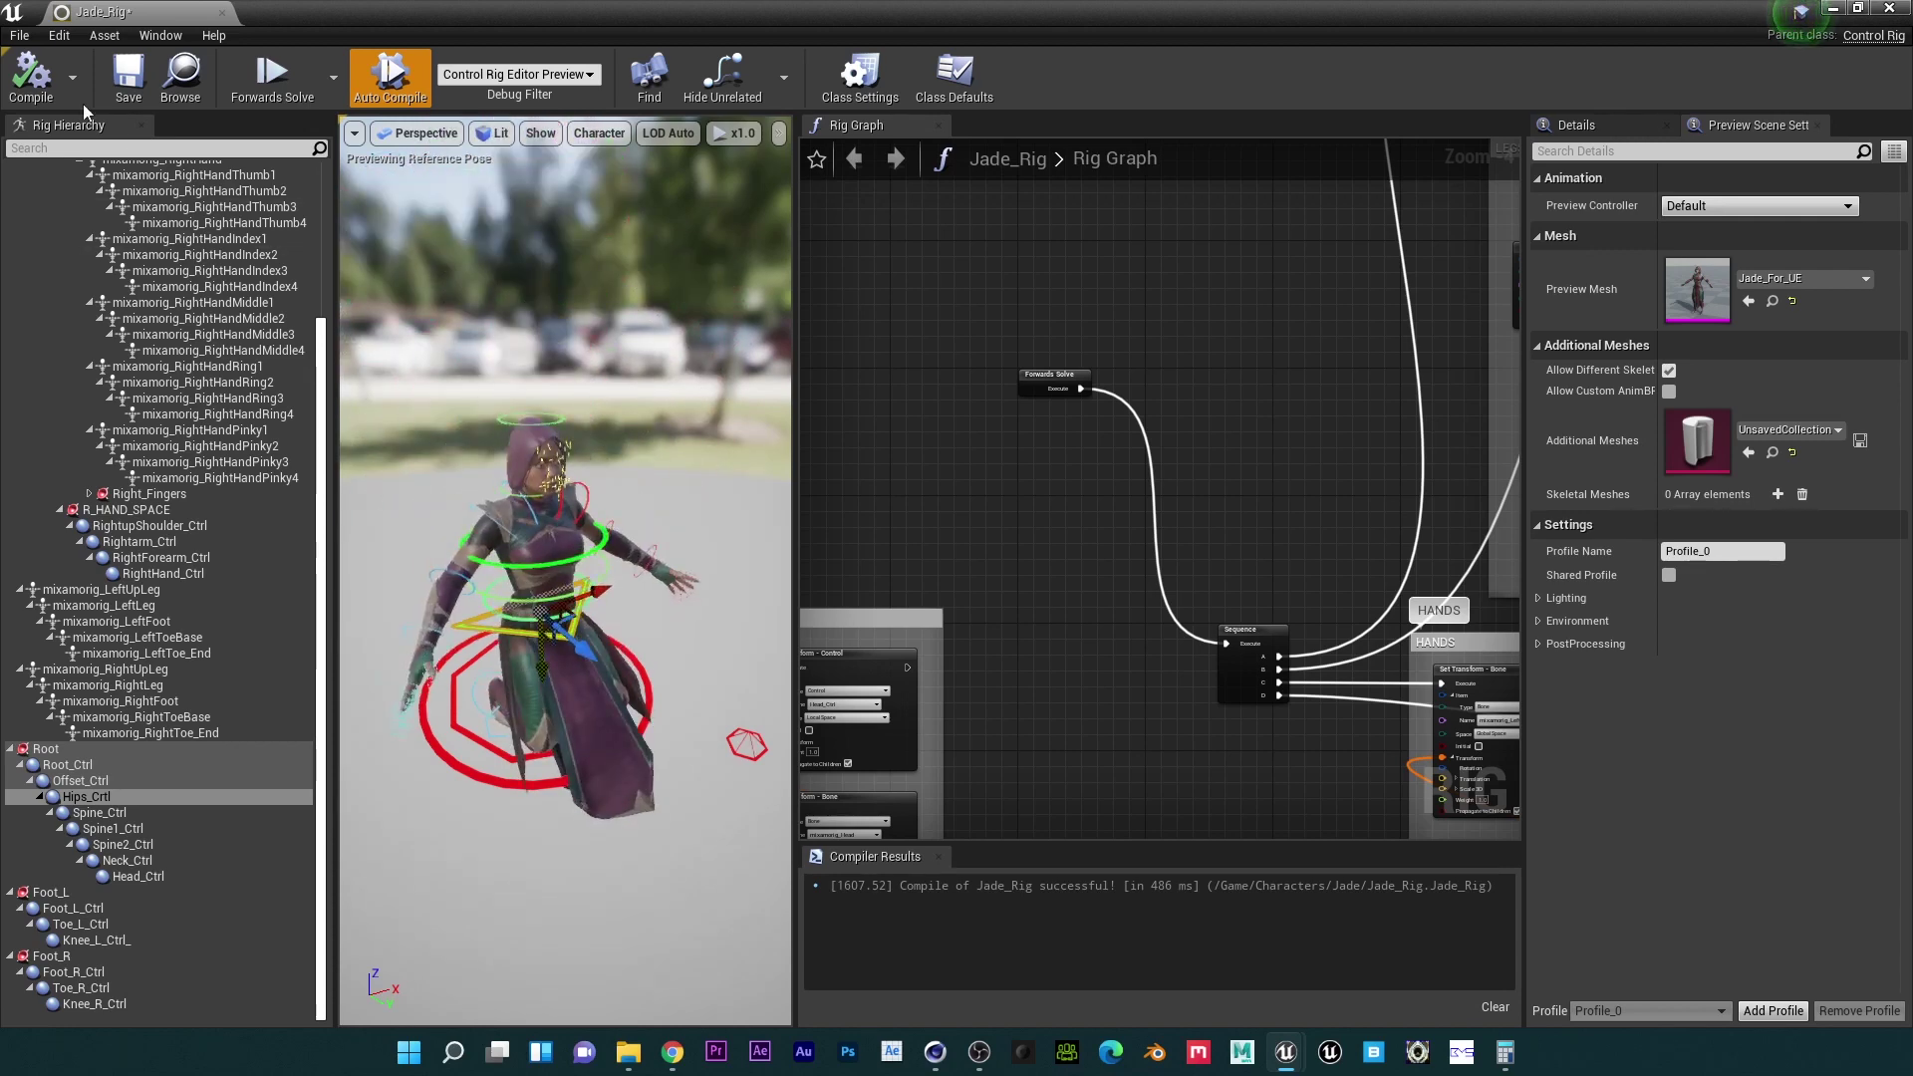
Step: Recompile Jade_Rig to reset the test pose, close its editor and save all modified assets
{"action": "key", "text": "F7"}
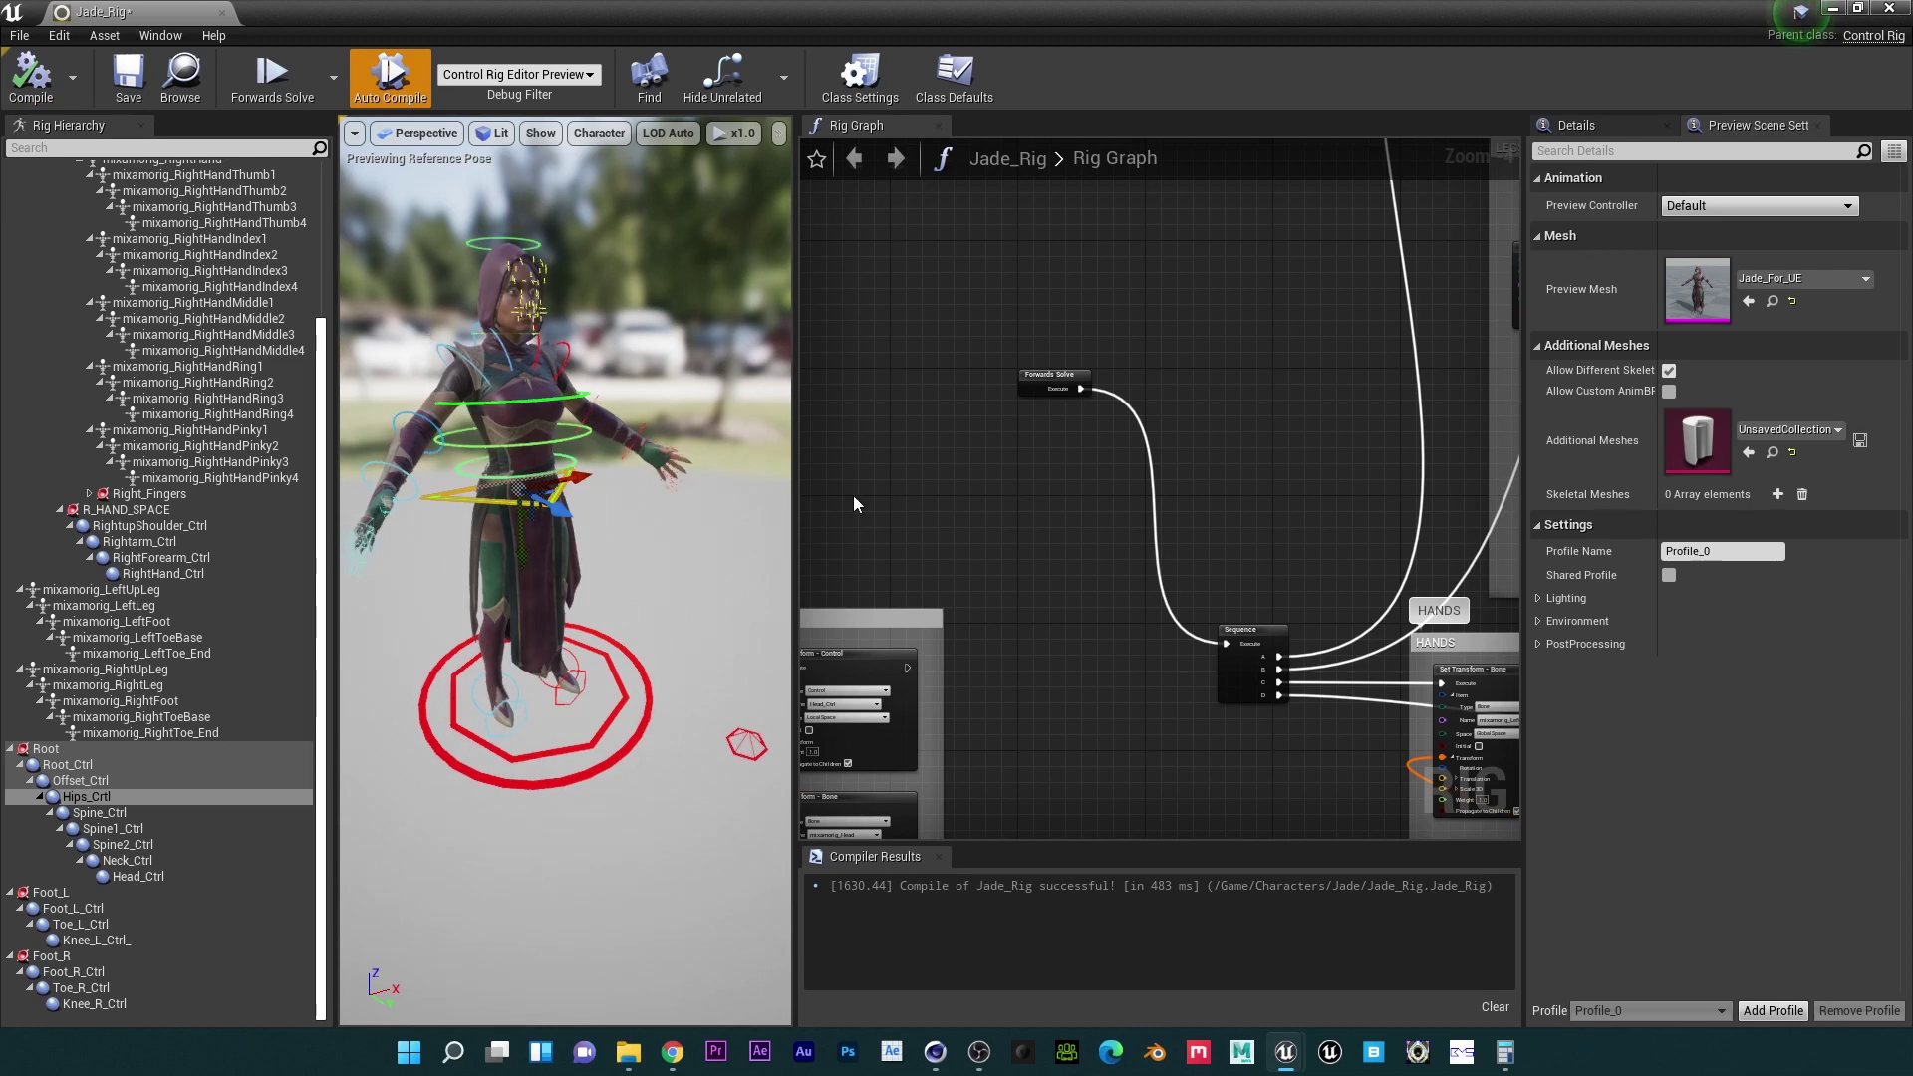
{"action": "left_click", "coordinate": [1891, 10]}
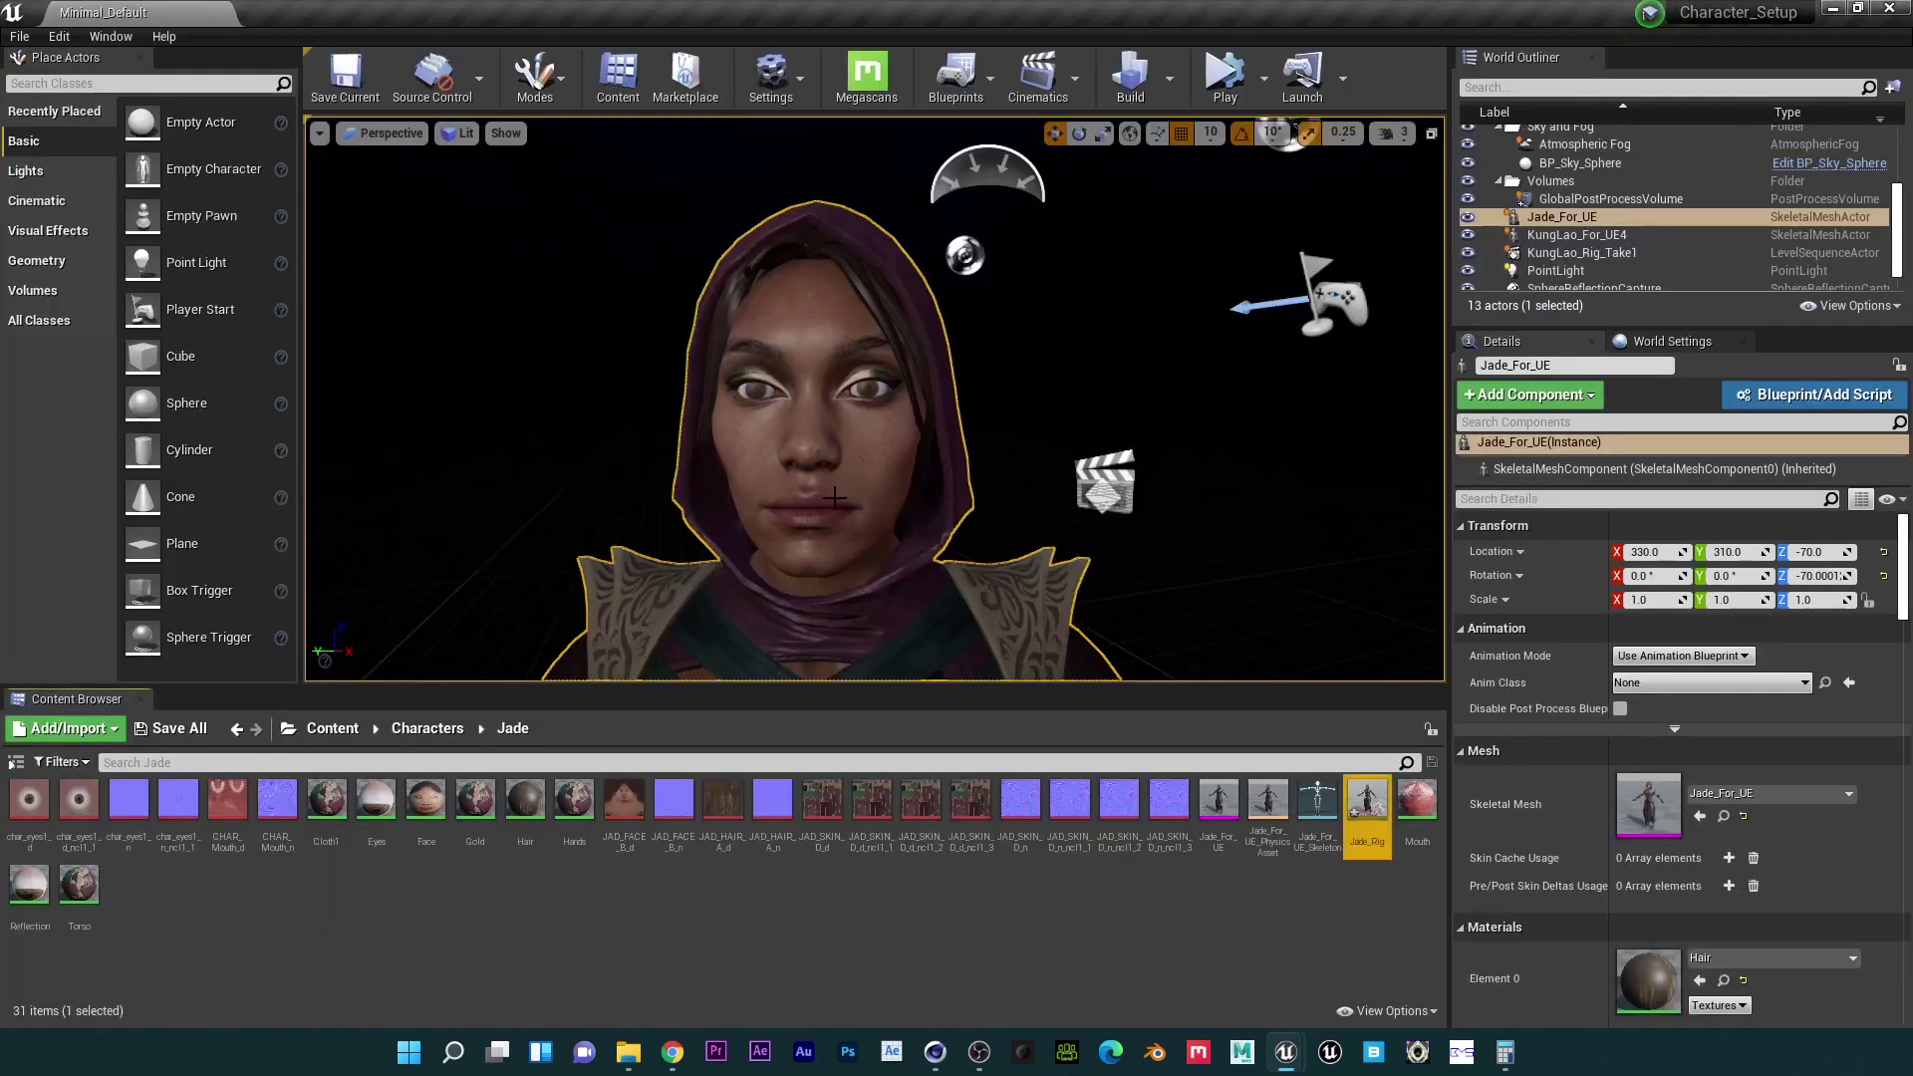
{"action": "scroll", "coordinate": [821, 526], "scroll_direction": "down", "scroll_amount": 5}
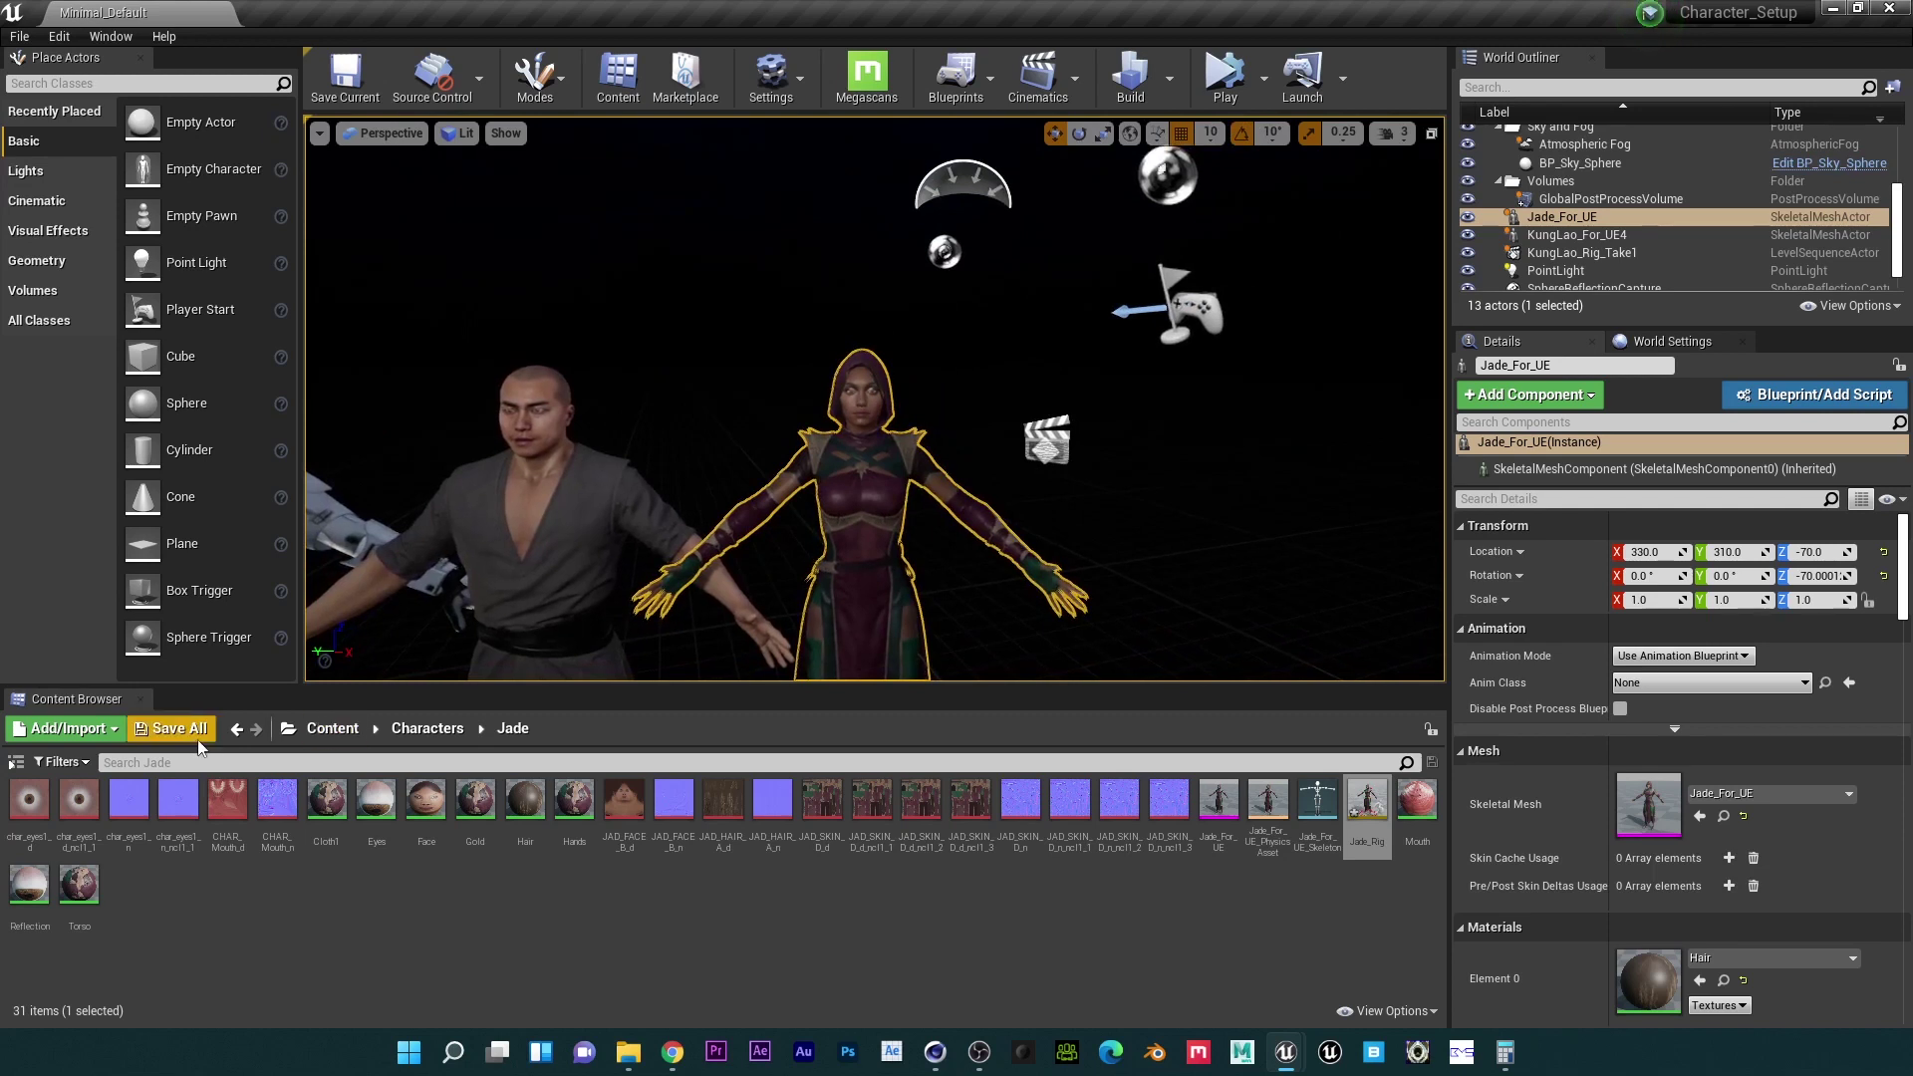
{"action": "left_click", "coordinate": [170, 728]}
{"action": "left_click", "coordinate": [1161, 716]}
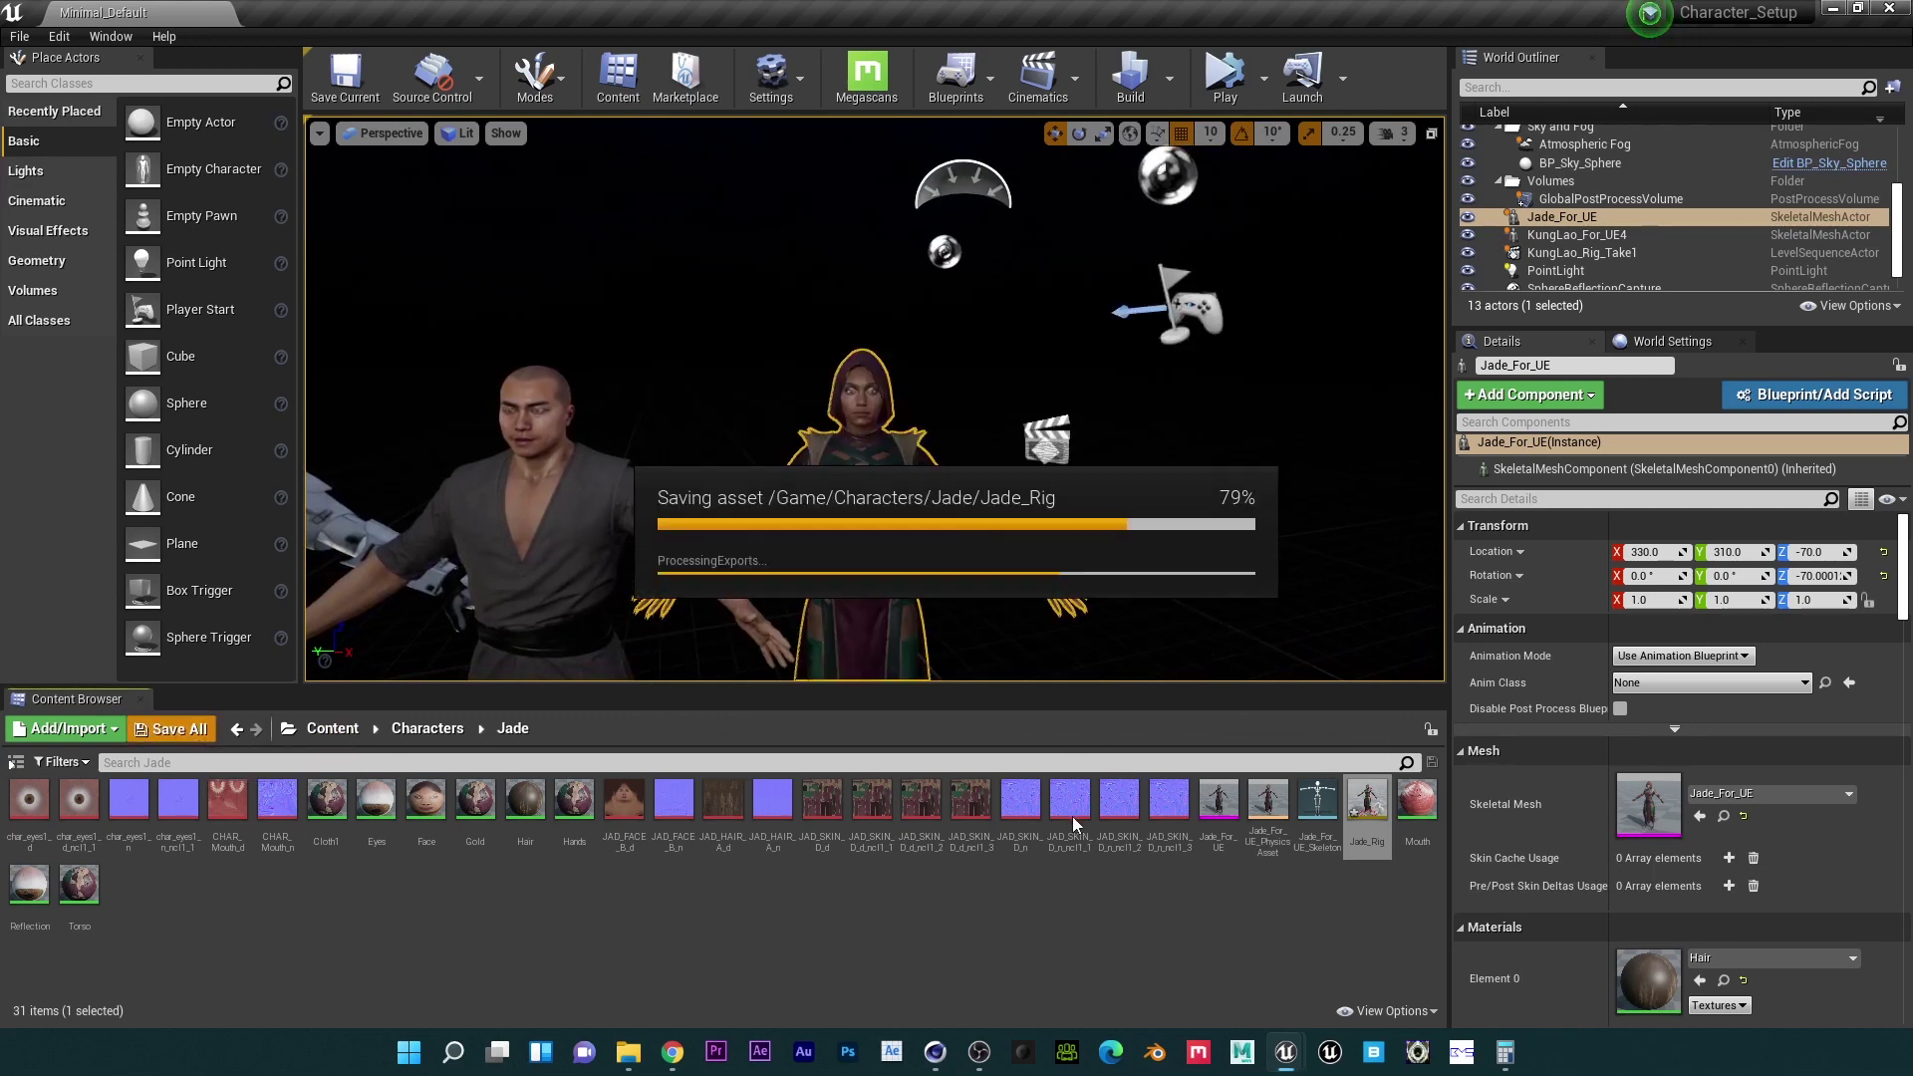
Step: Open NewLevelSequence from the Content folder and add Jade_For_UE to it, with Sequencer docked beside the Content Browser
{"action": "left_click", "coordinate": [332, 728]}
{"action": "left_click", "coordinate": [229, 805]}
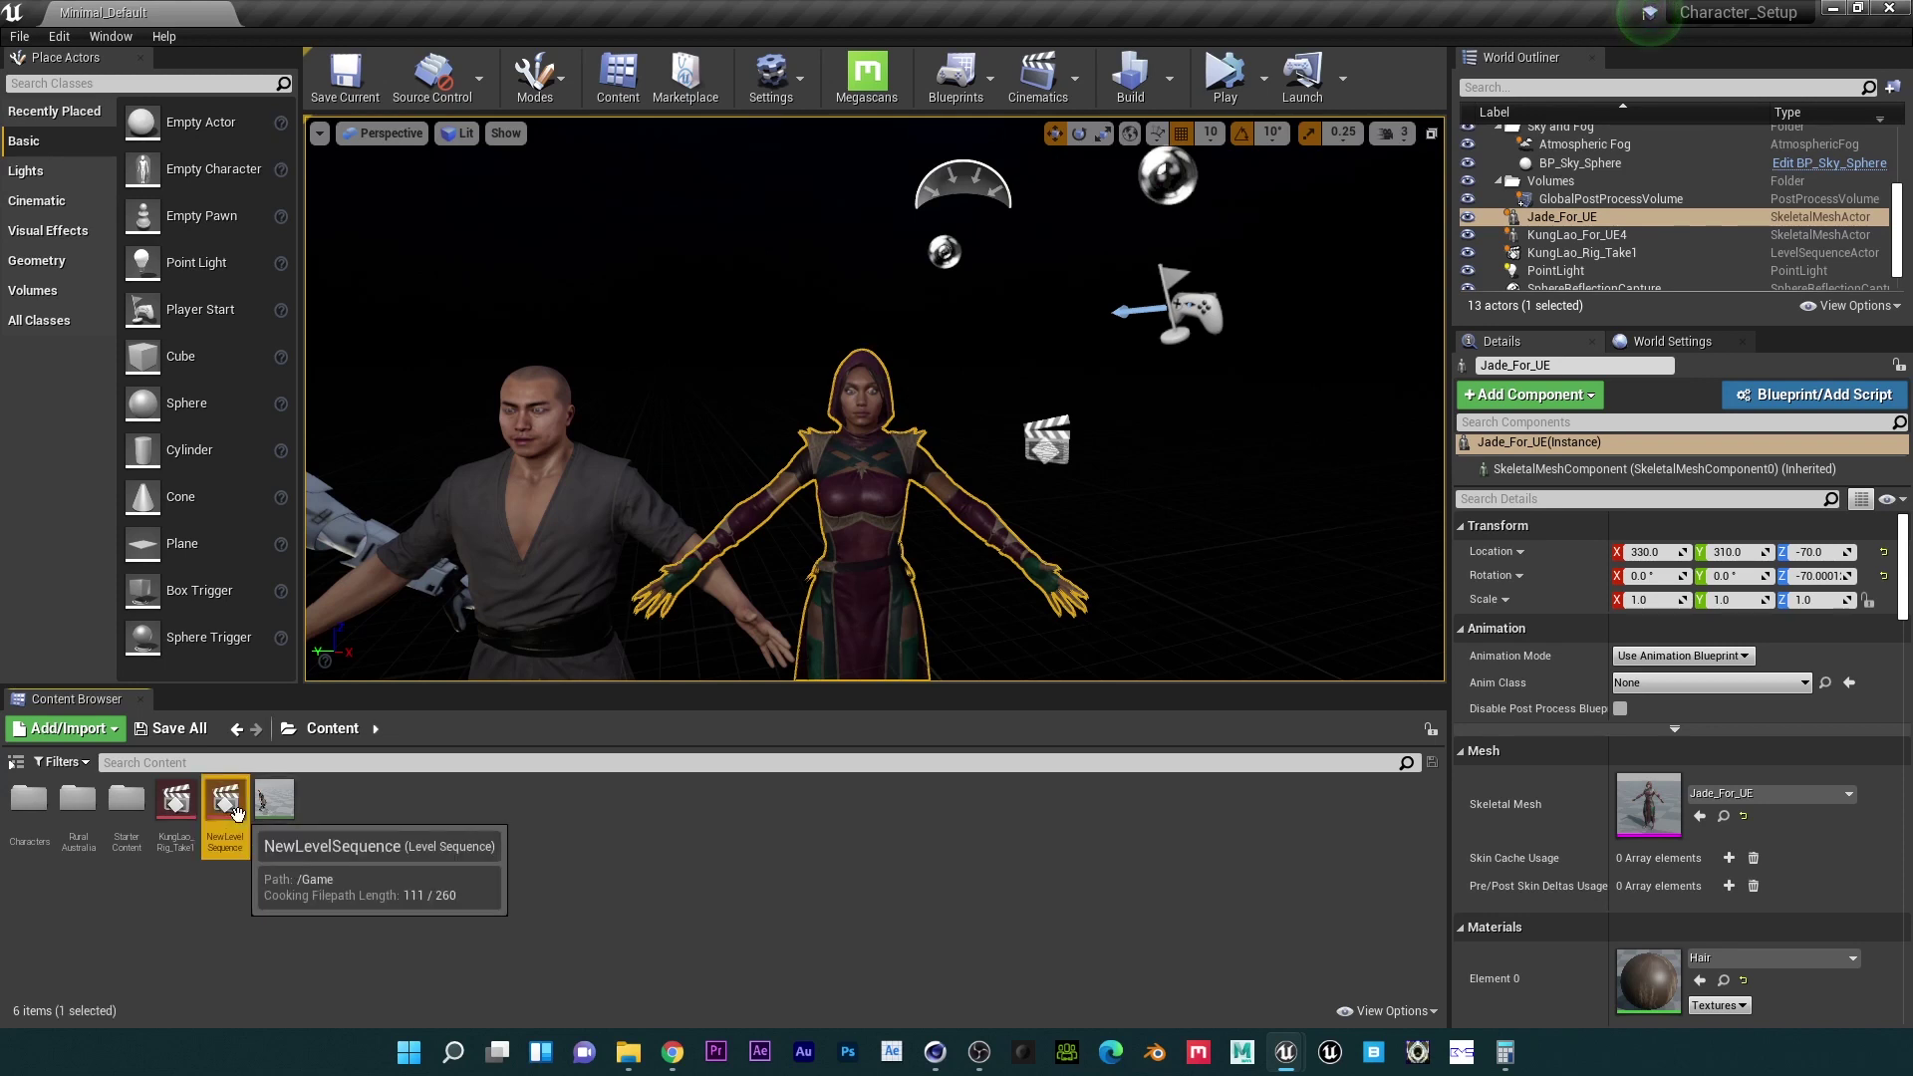
{"action": "double_click", "coordinate": [236, 812]}
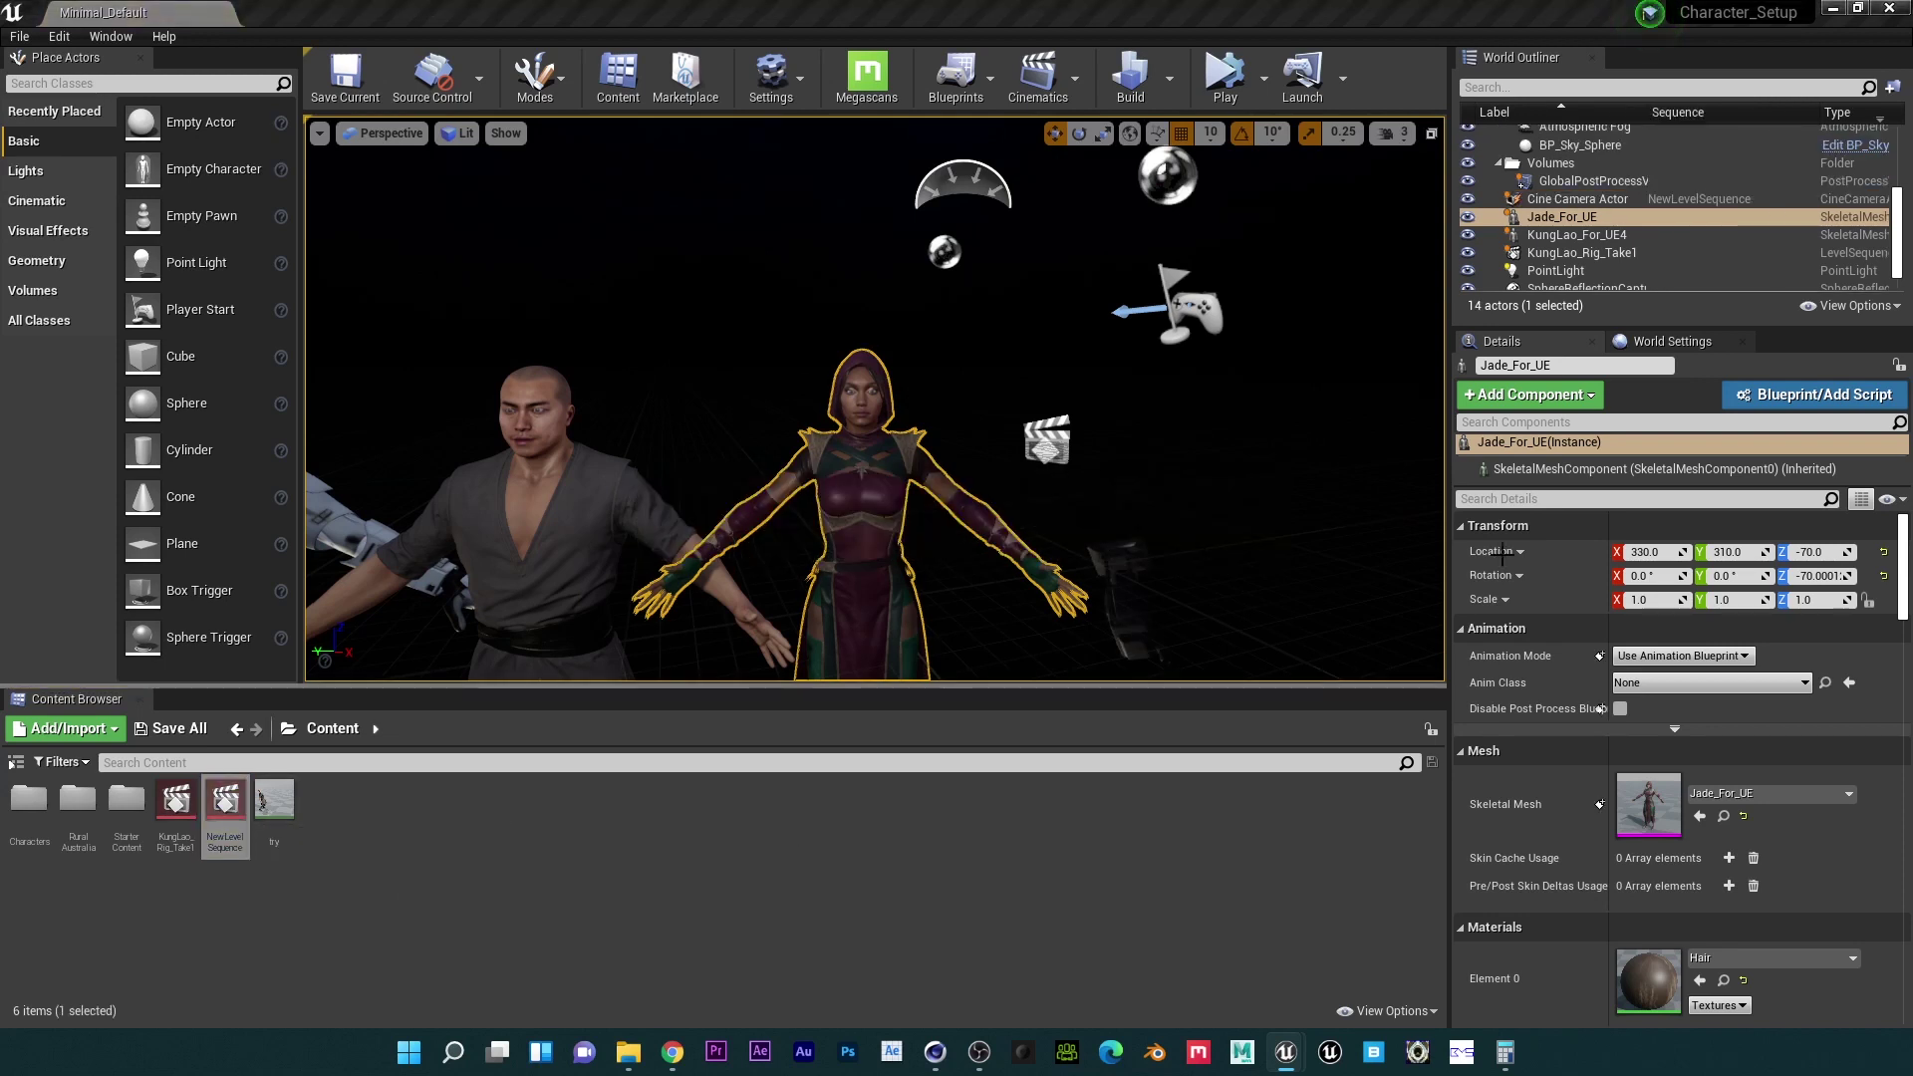
{"action": "key", "text": "Escape"}
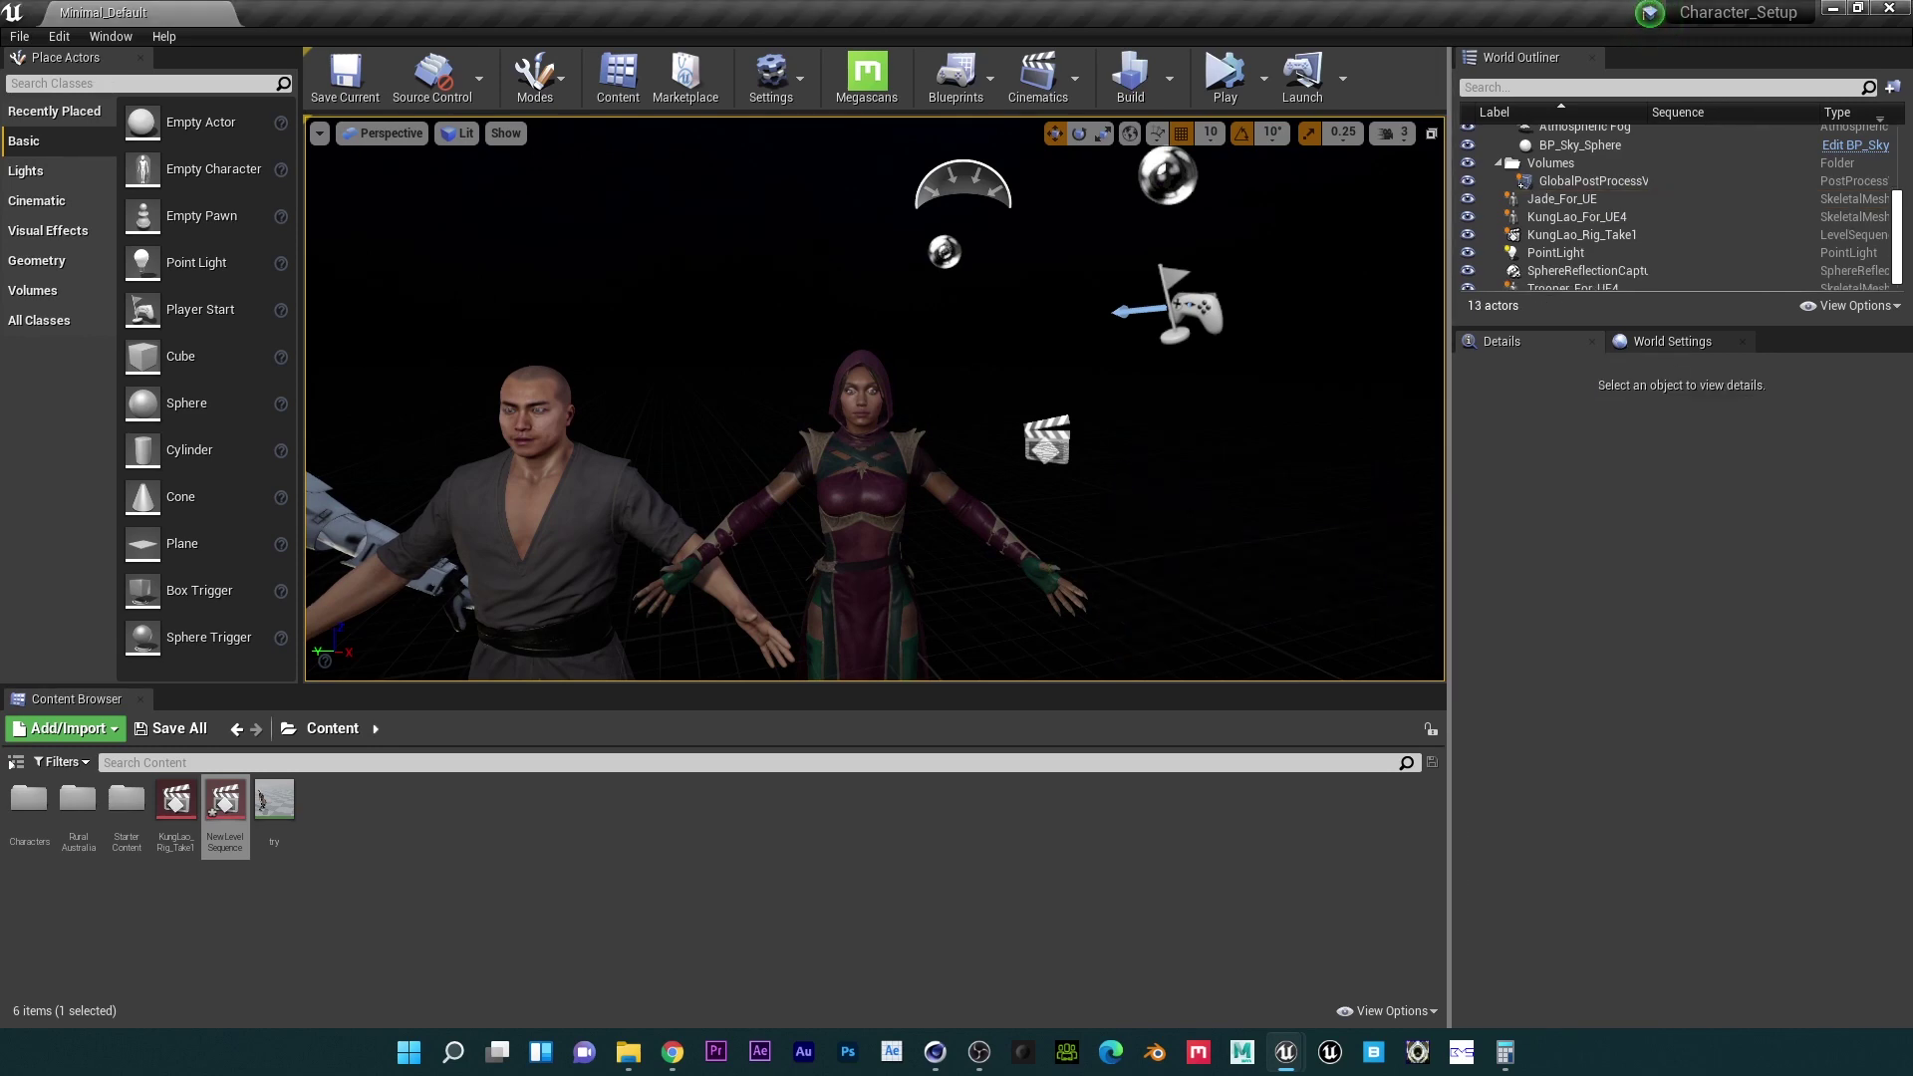
{"action": "left_click", "coordinate": [1559, 199]}
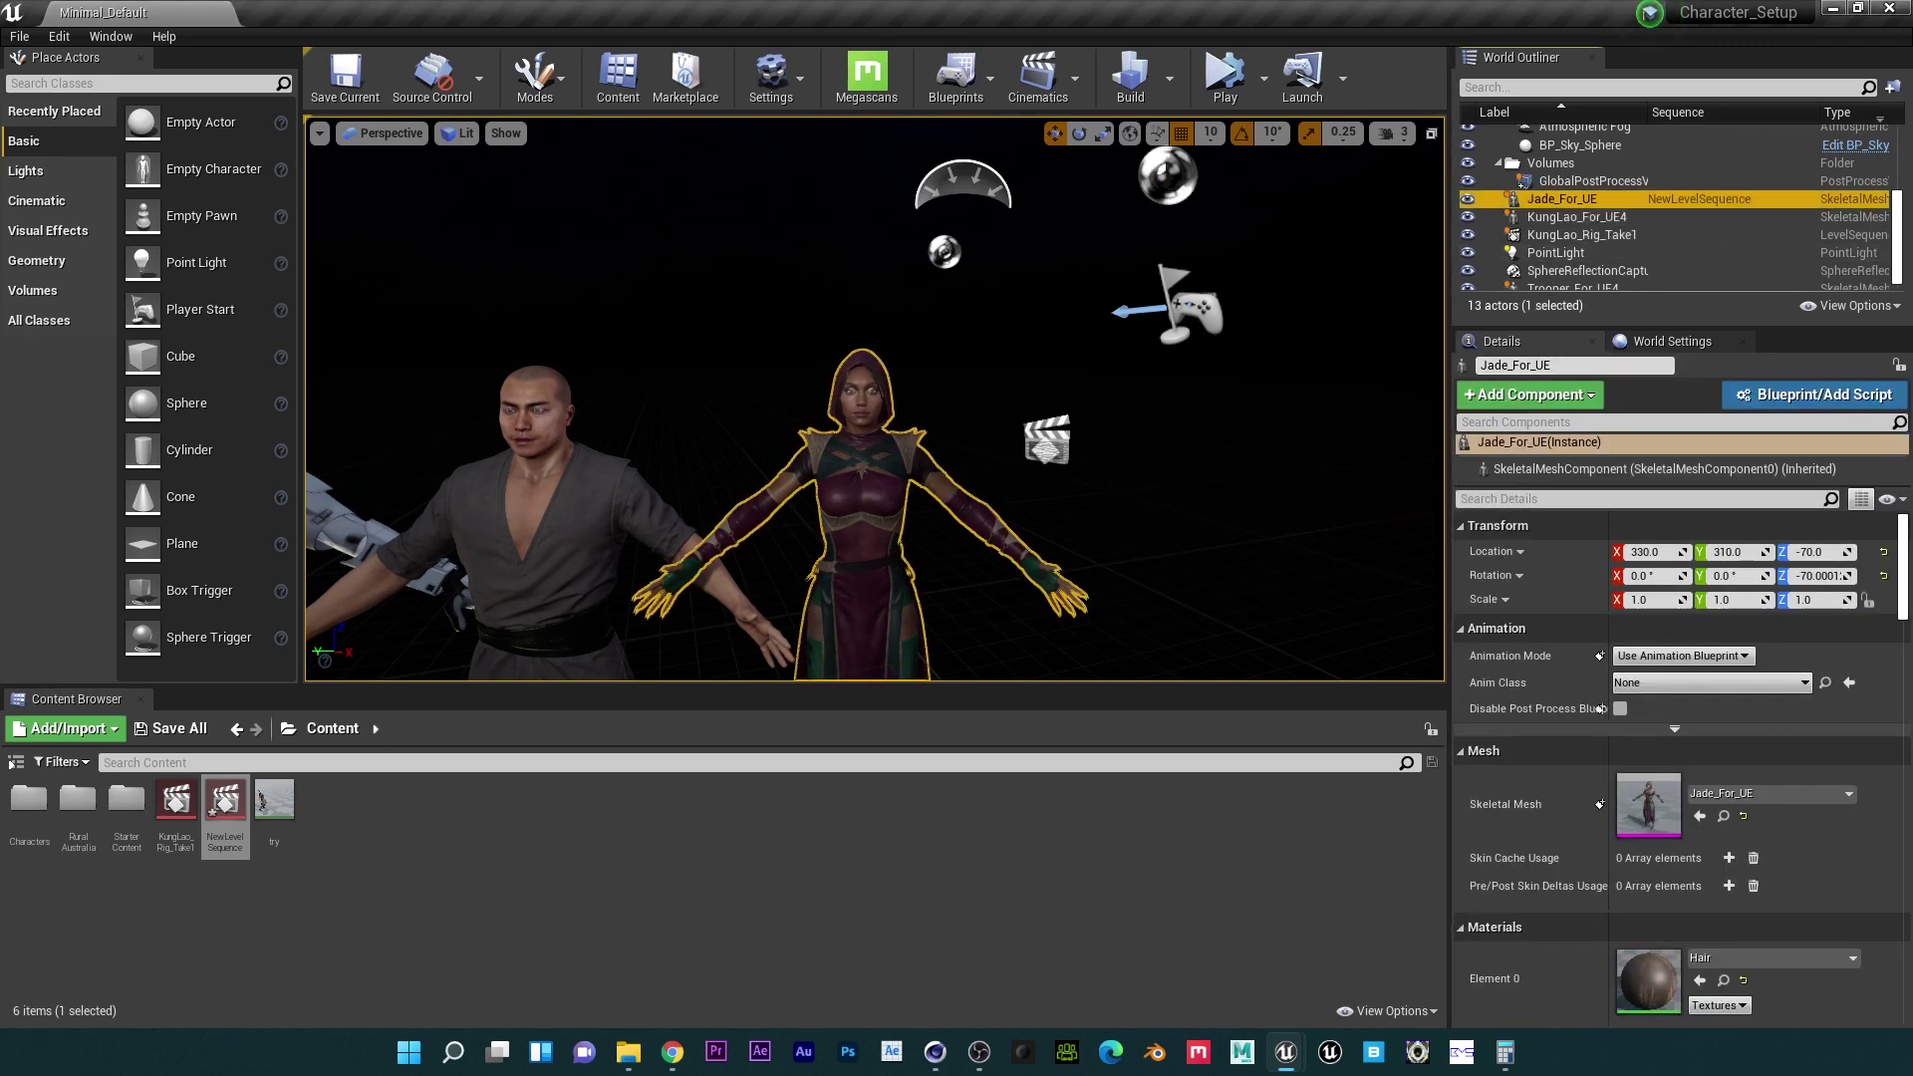
{"action": "left_click_drag", "start_coordinate": [404, 705], "coordinate": [267, 705]}
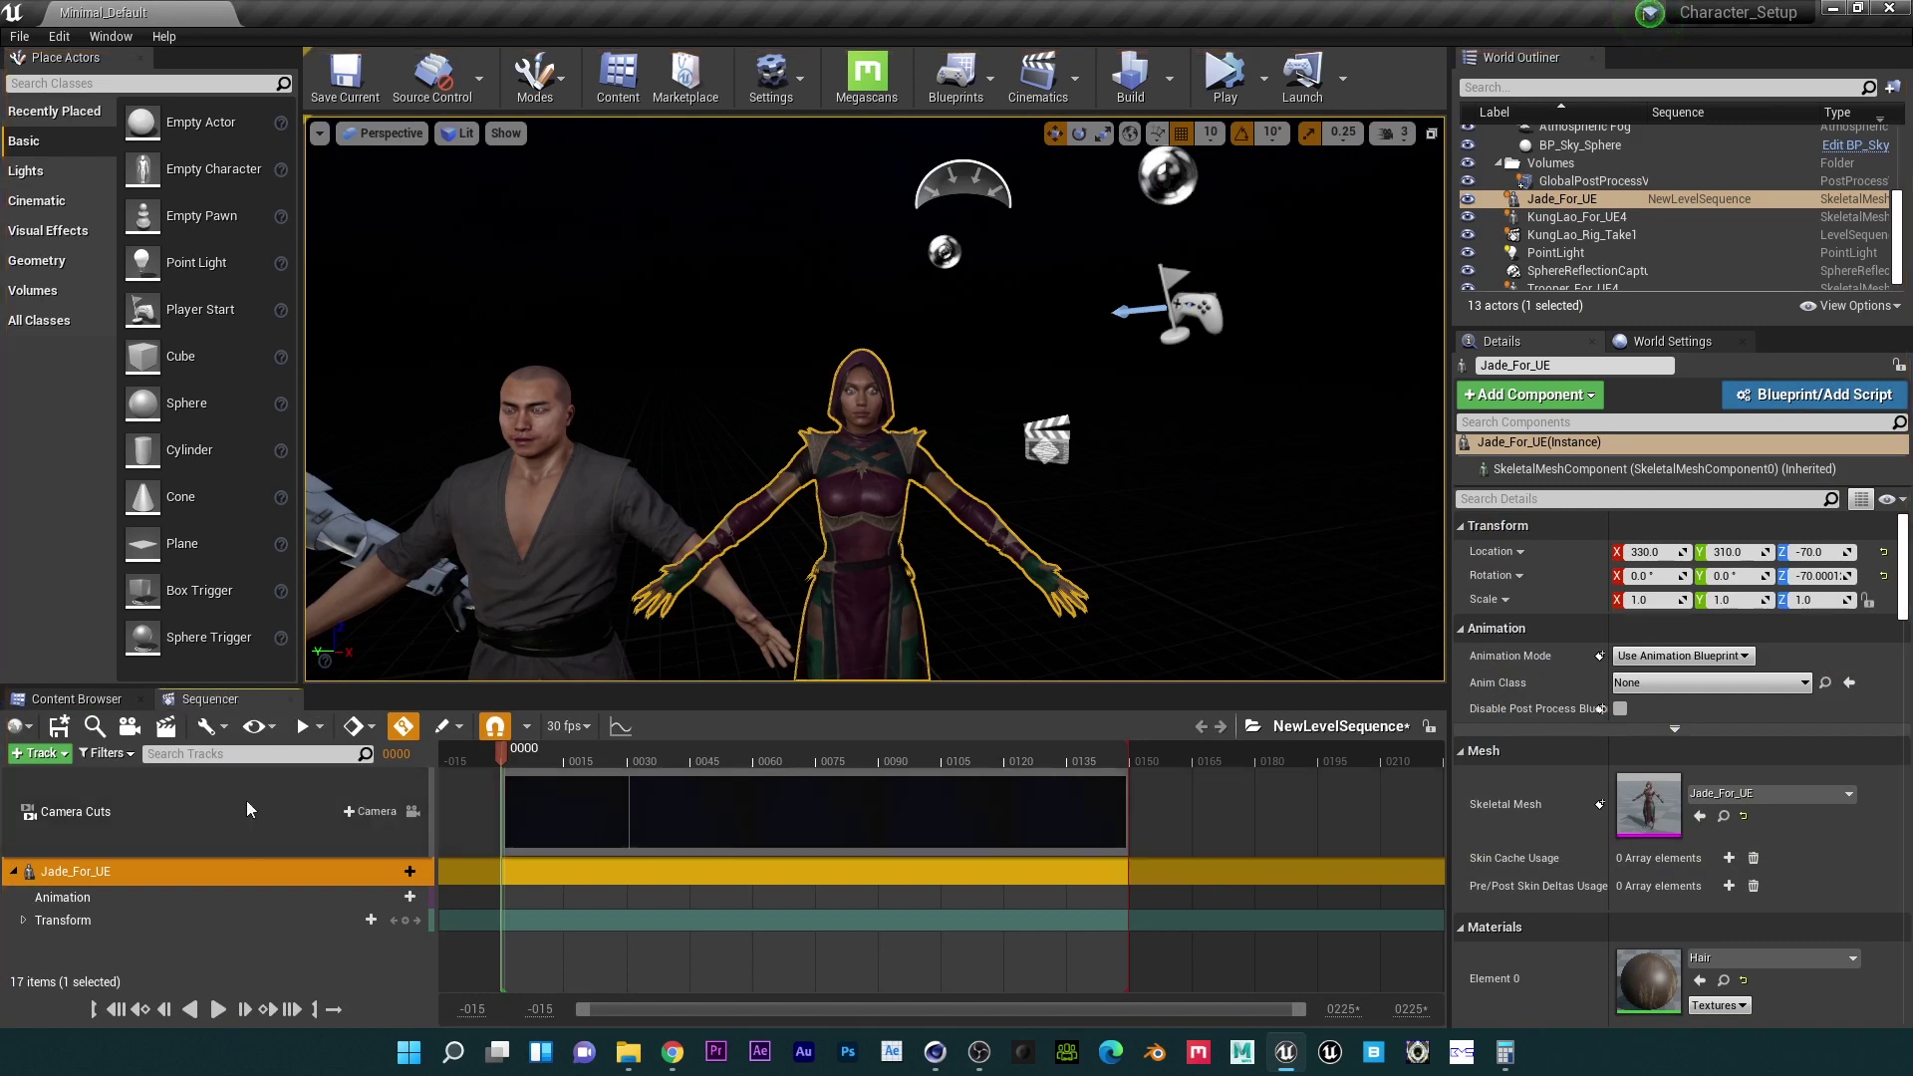
Step: Add Jade_Rig to the Jade_For_UE track as an asset-based Control Rig
{"action": "left_click", "coordinate": [392, 873]}
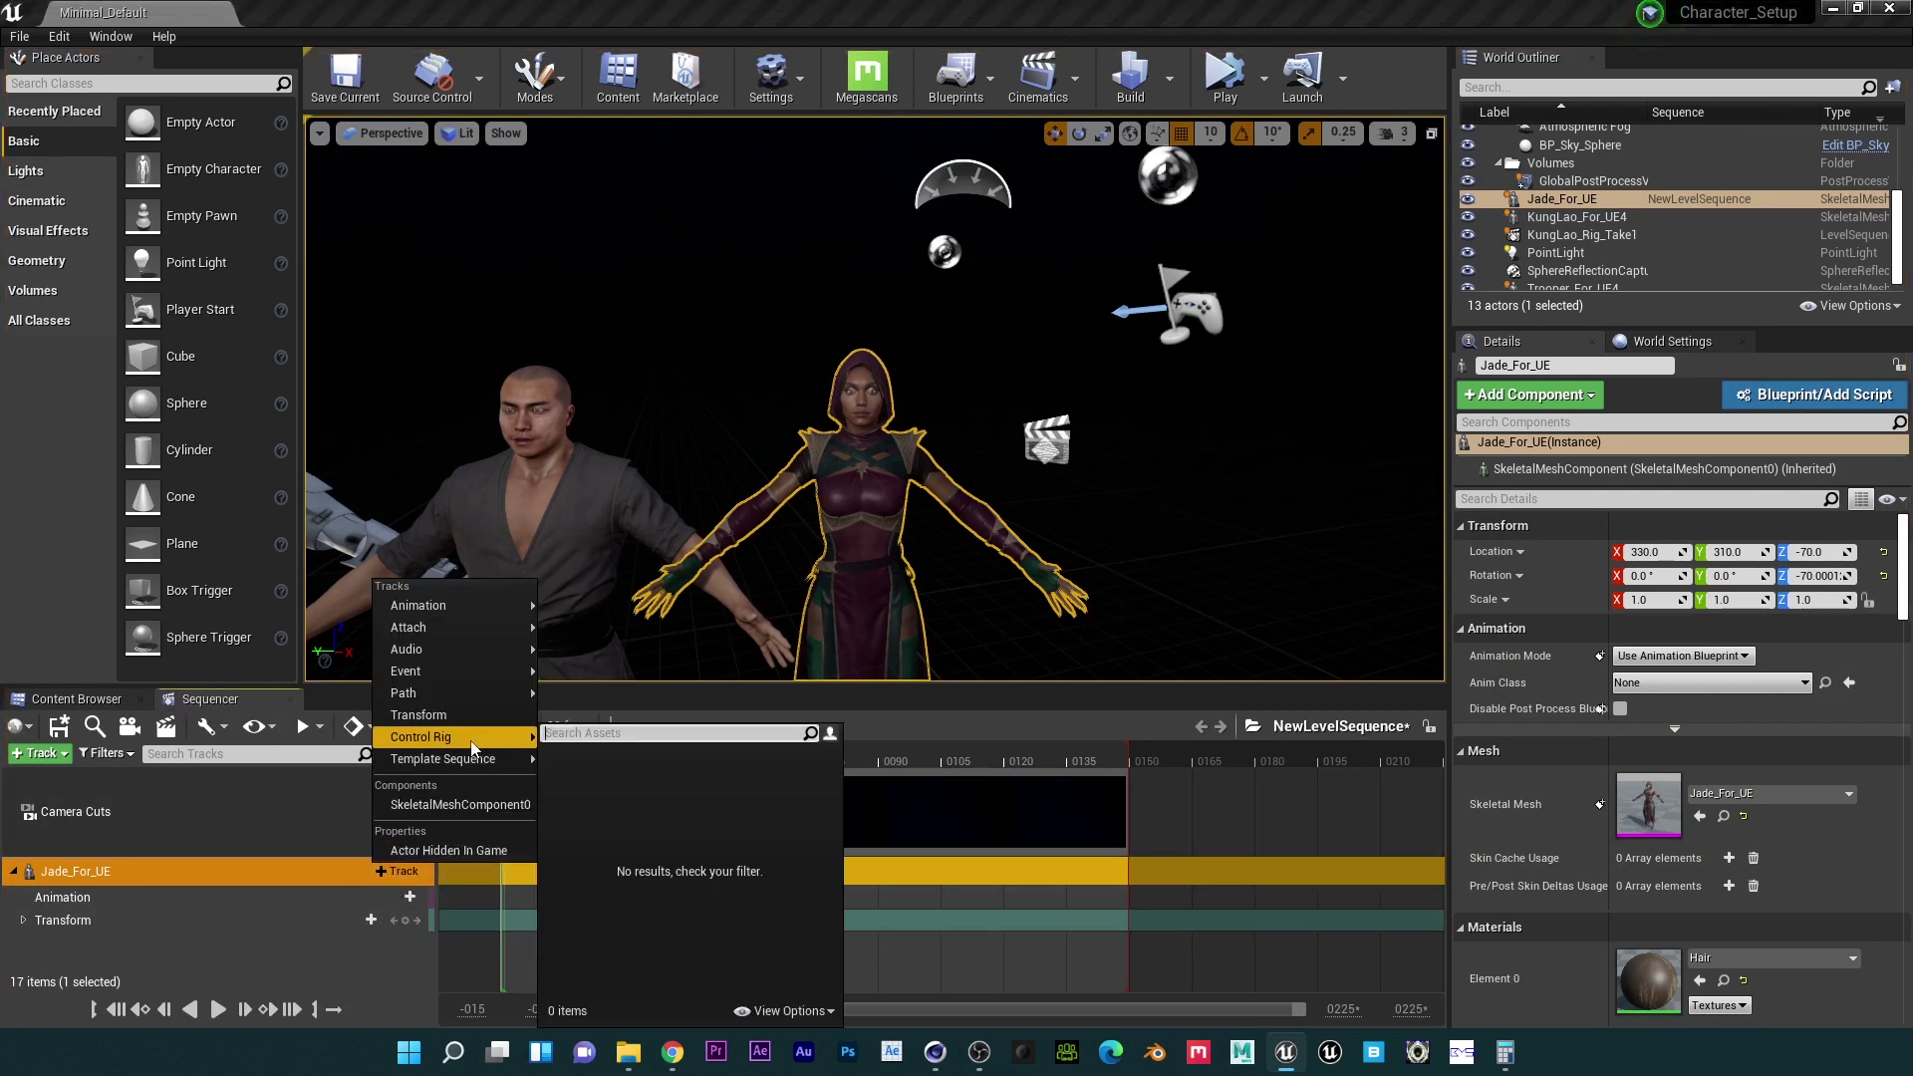
{"action": "mouse_move", "coordinate": [473, 743]}
{"action": "mouse_move", "coordinate": [743, 807]}
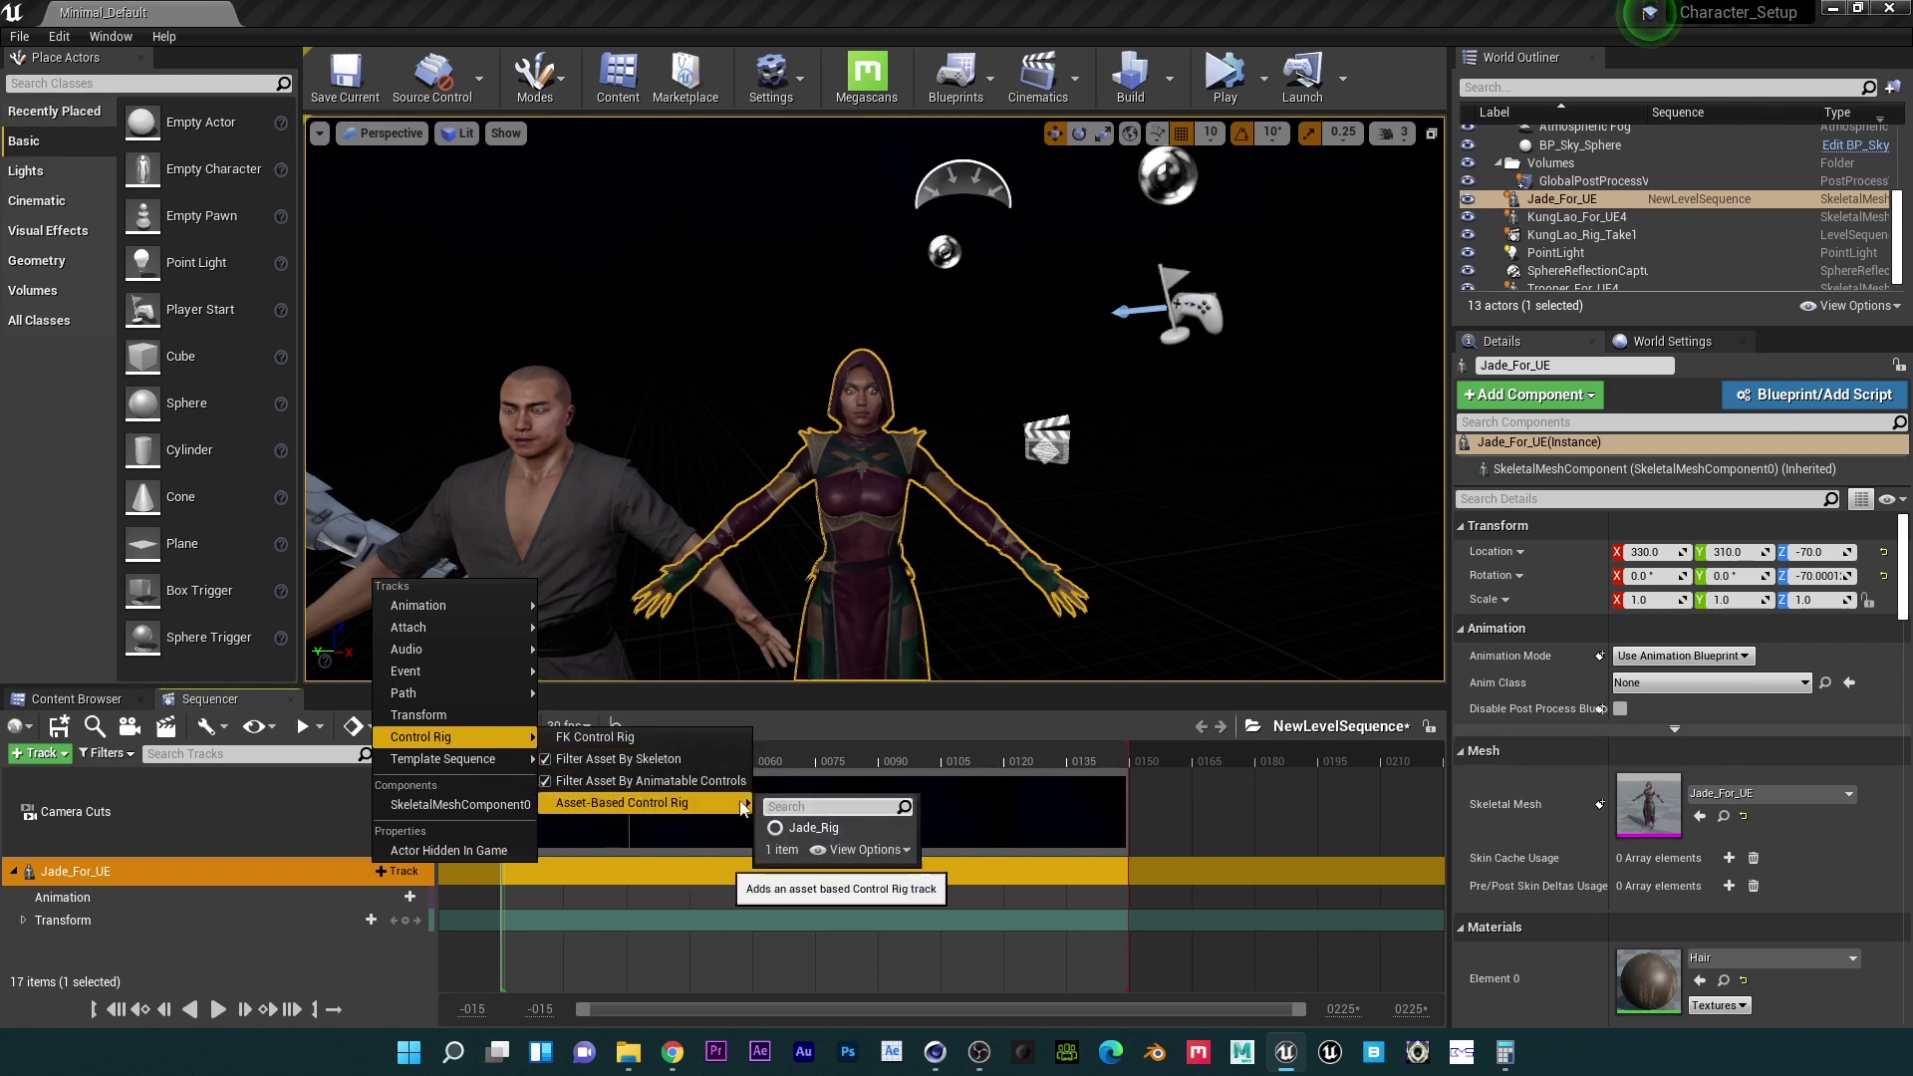
{"action": "left_click", "coordinate": [813, 827]}
Step: Raise Jade's right arm into a waving pose by rotating Rightarm_Ctrl, RightForearm_Ctrl and RightHand_Ctrl
{"action": "right_click_drag", "start_coordinate": [815, 429], "coordinate": [815, 429]}
{"action": "left_click", "coordinate": [815, 428]}
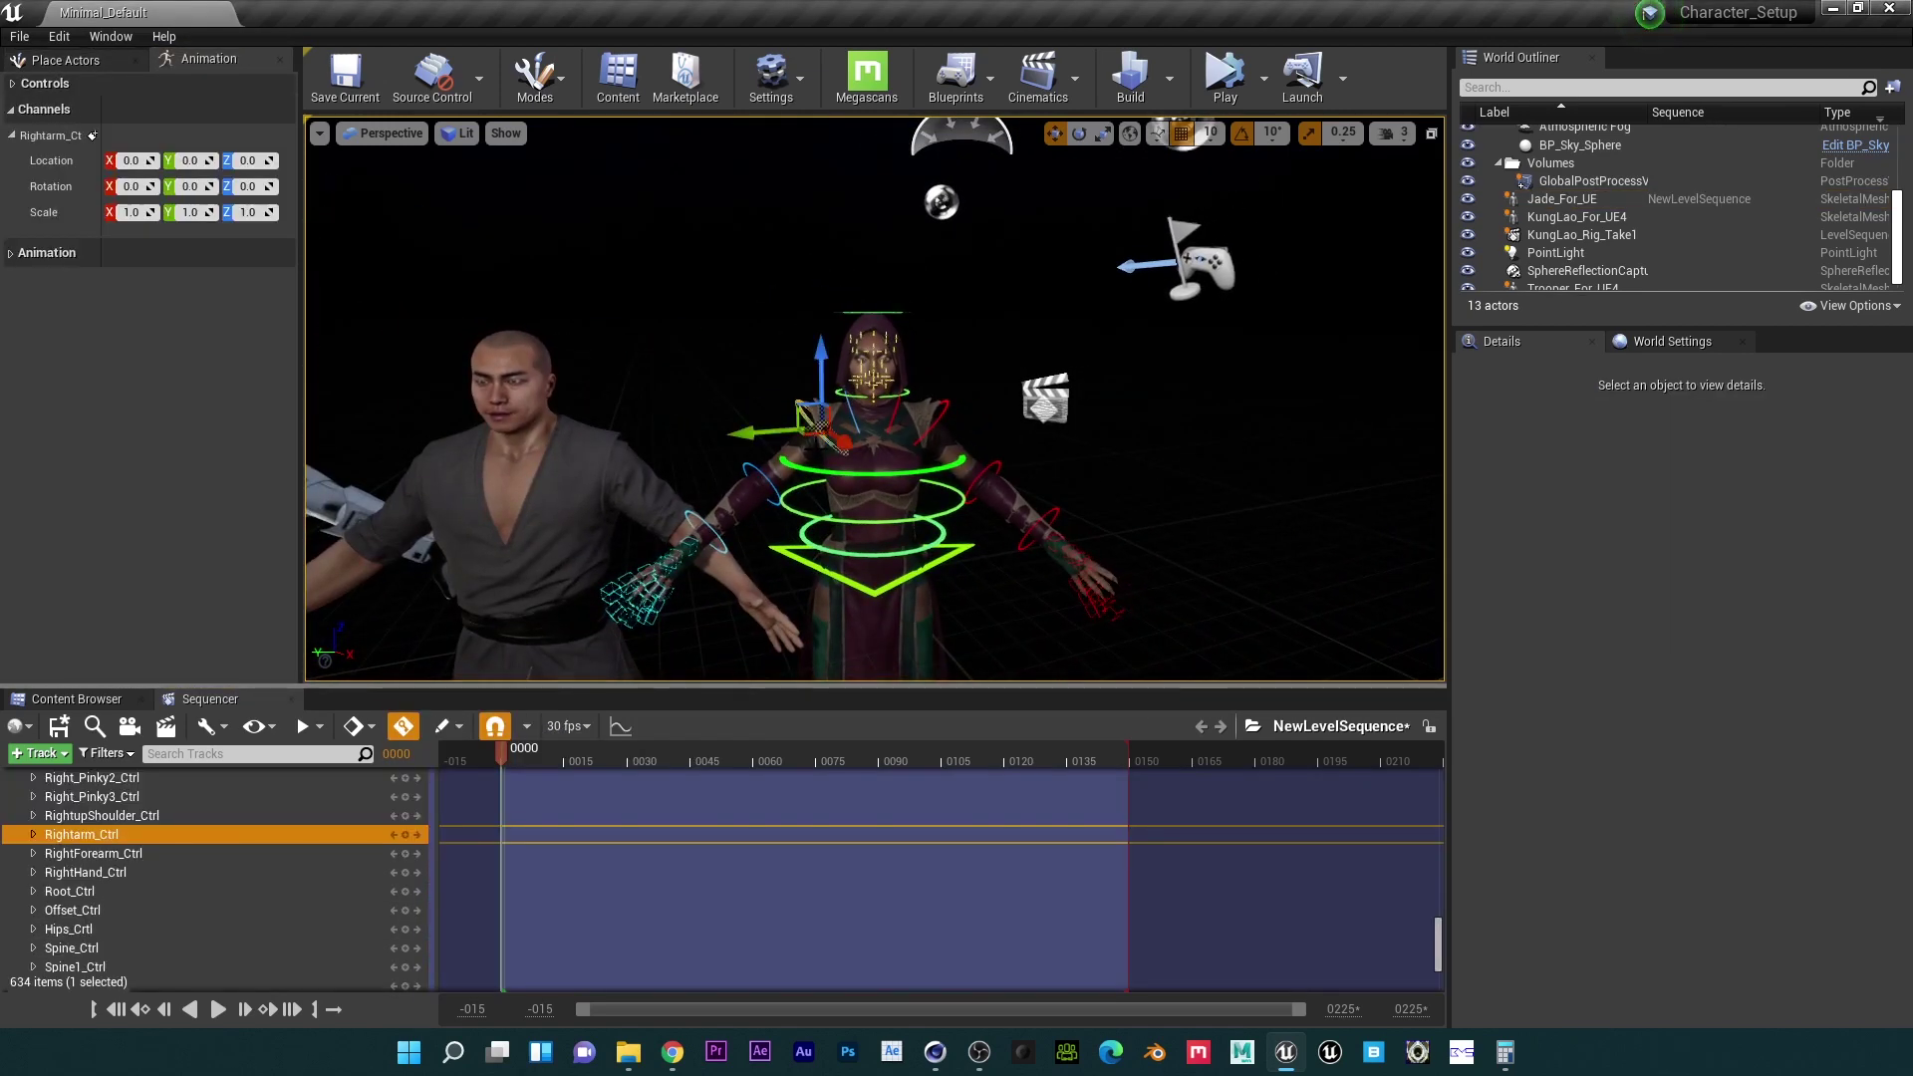
{"action": "key", "text": "e"}
{"action": "left_click_drag", "start_coordinate": [805, 452], "coordinate": [847, 483]}
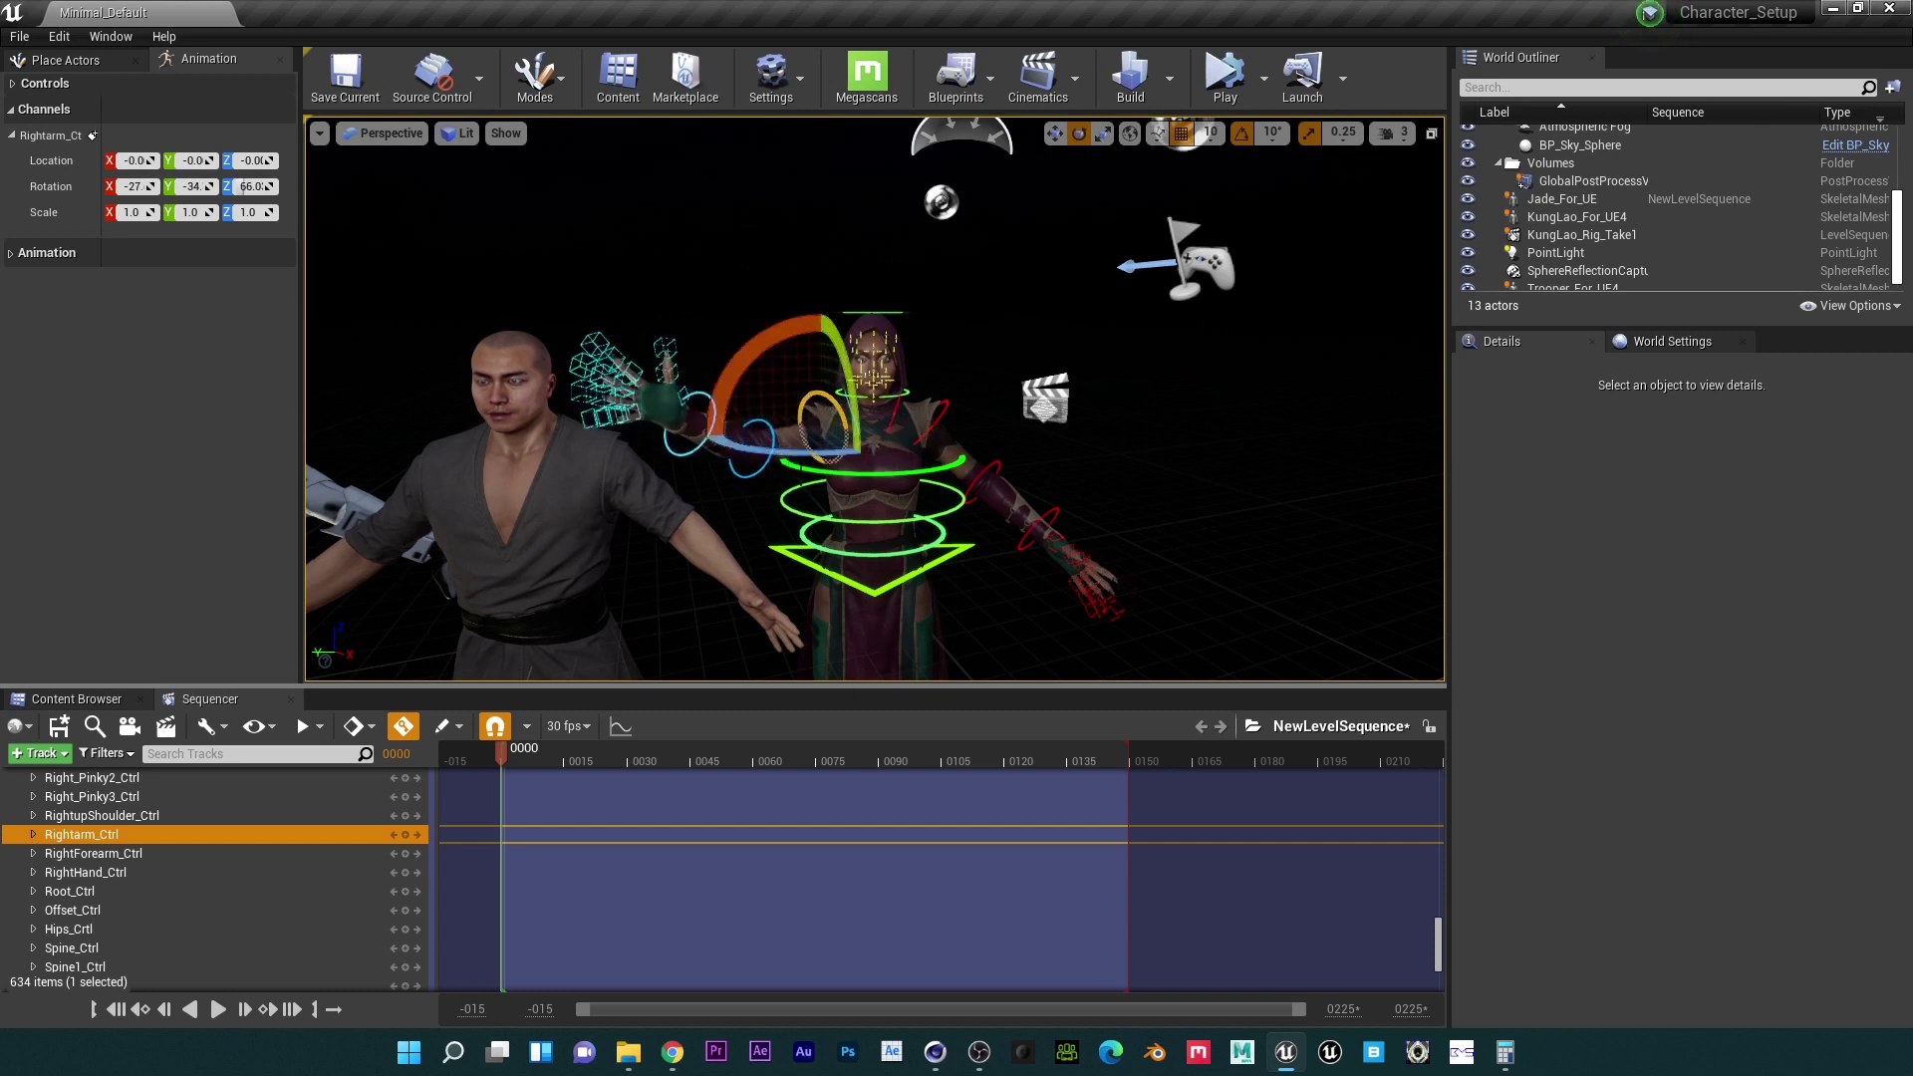
{"action": "left_click", "coordinate": [754, 463]}
{"action": "mouse_move", "coordinate": [643, 423]}
{"action": "left_mouse_down"}
{"action": "mouse_move", "coordinate": [663, 386]}
{"action": "mouse_move", "coordinate": [669, 406]}
{"action": "left_mouse_up"}
{"action": "left_click", "coordinate": [731, 389]}
{"action": "left_click_drag", "start_coordinate": [659, 299], "coordinate": [684, 283]}
Step: Lower Jade's left arm to her side by rotating Leftarm_Ctrl and slightly rotating LeftForearm_Ctrl
{"action": "left_click", "coordinate": [935, 409]}
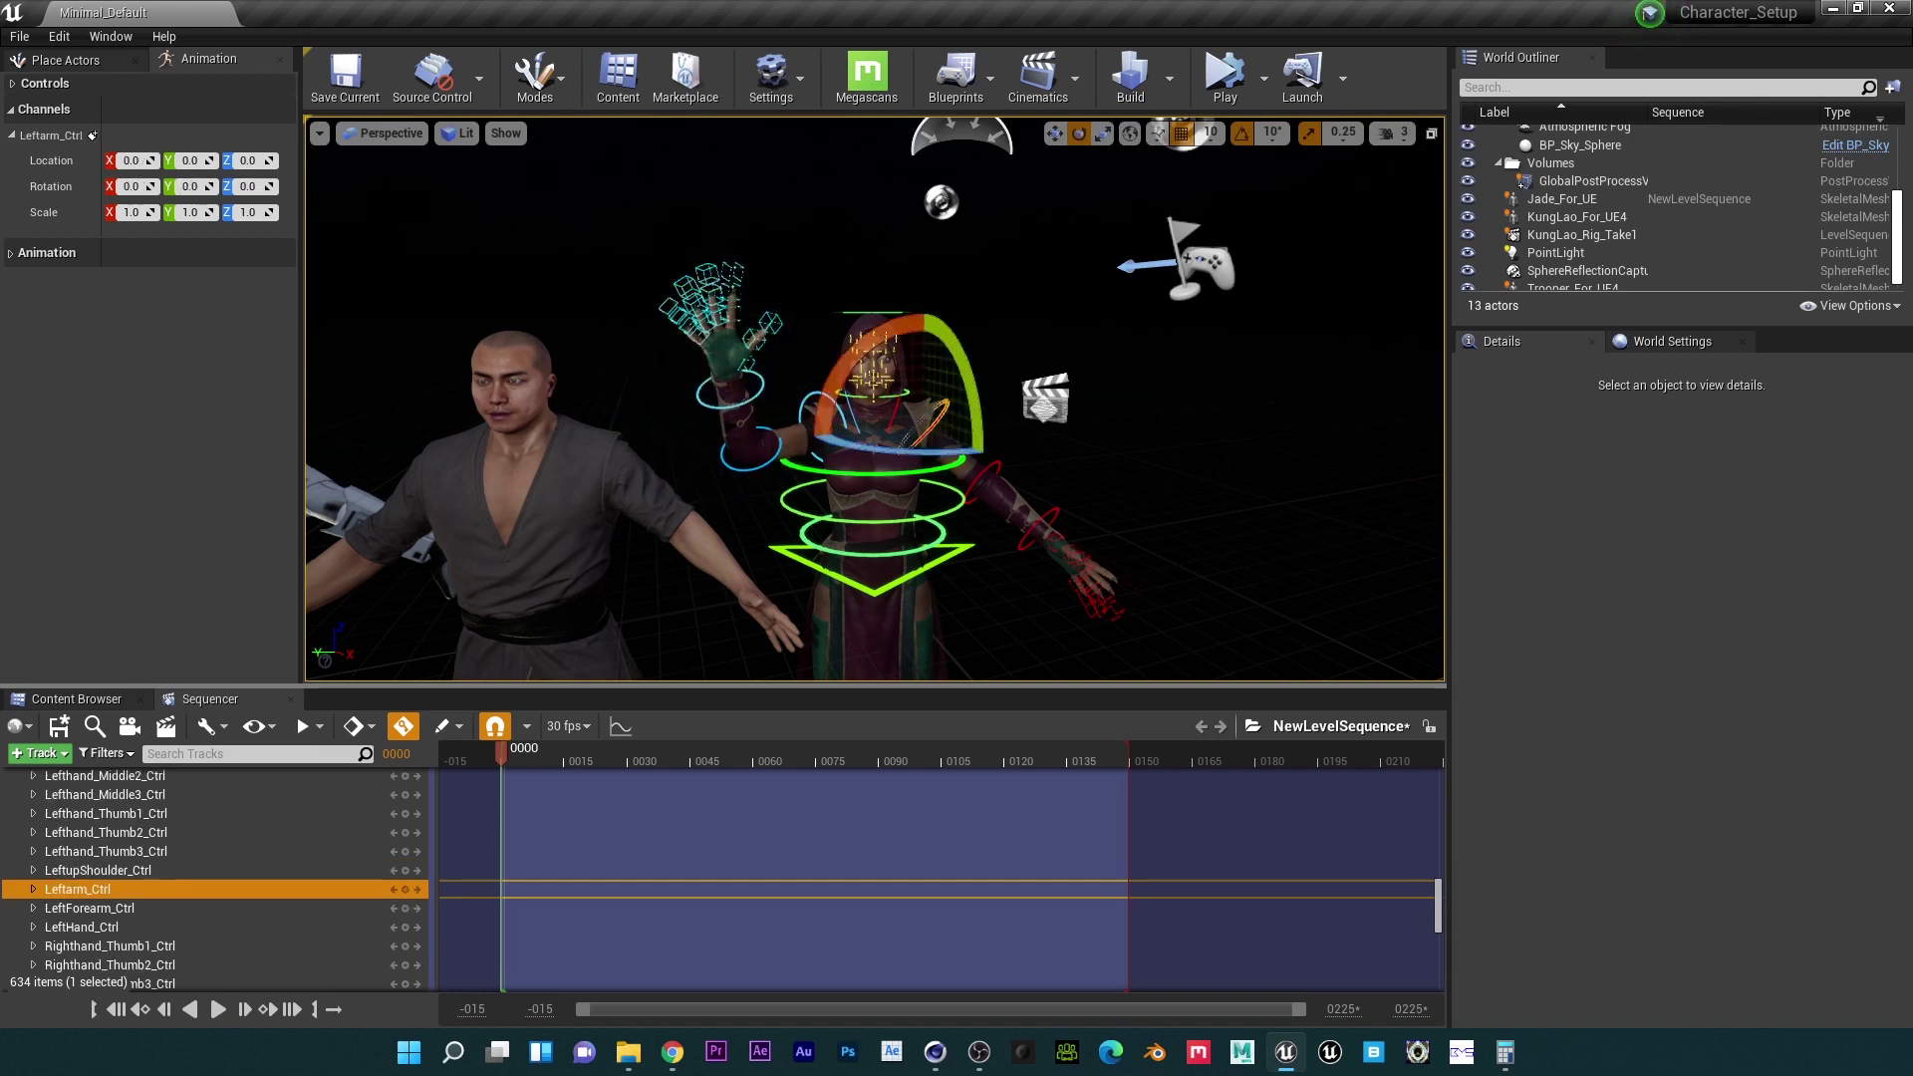
{"action": "left_click_drag", "start_coordinate": [849, 355], "coordinate": [877, 345]}
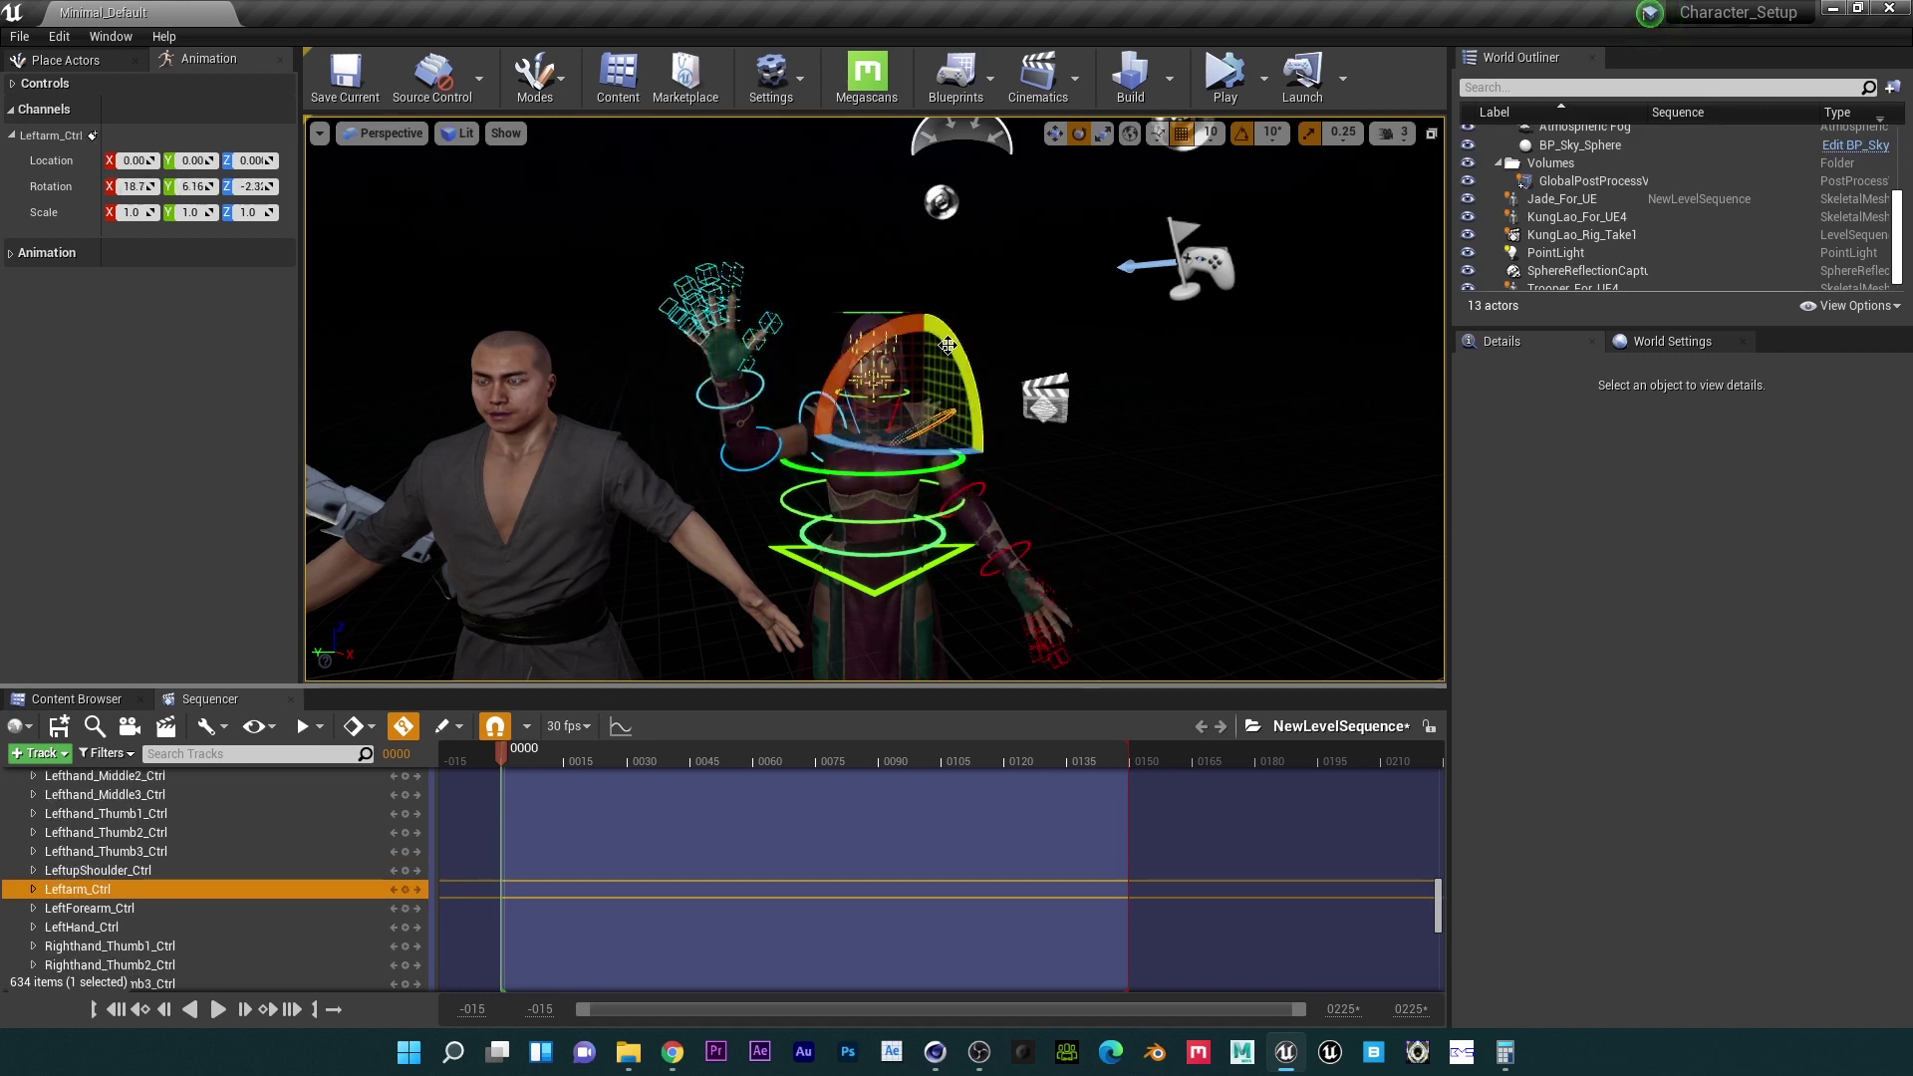
{"action": "left_click_drag", "start_coordinate": [926, 423], "coordinate": [873, 403]}
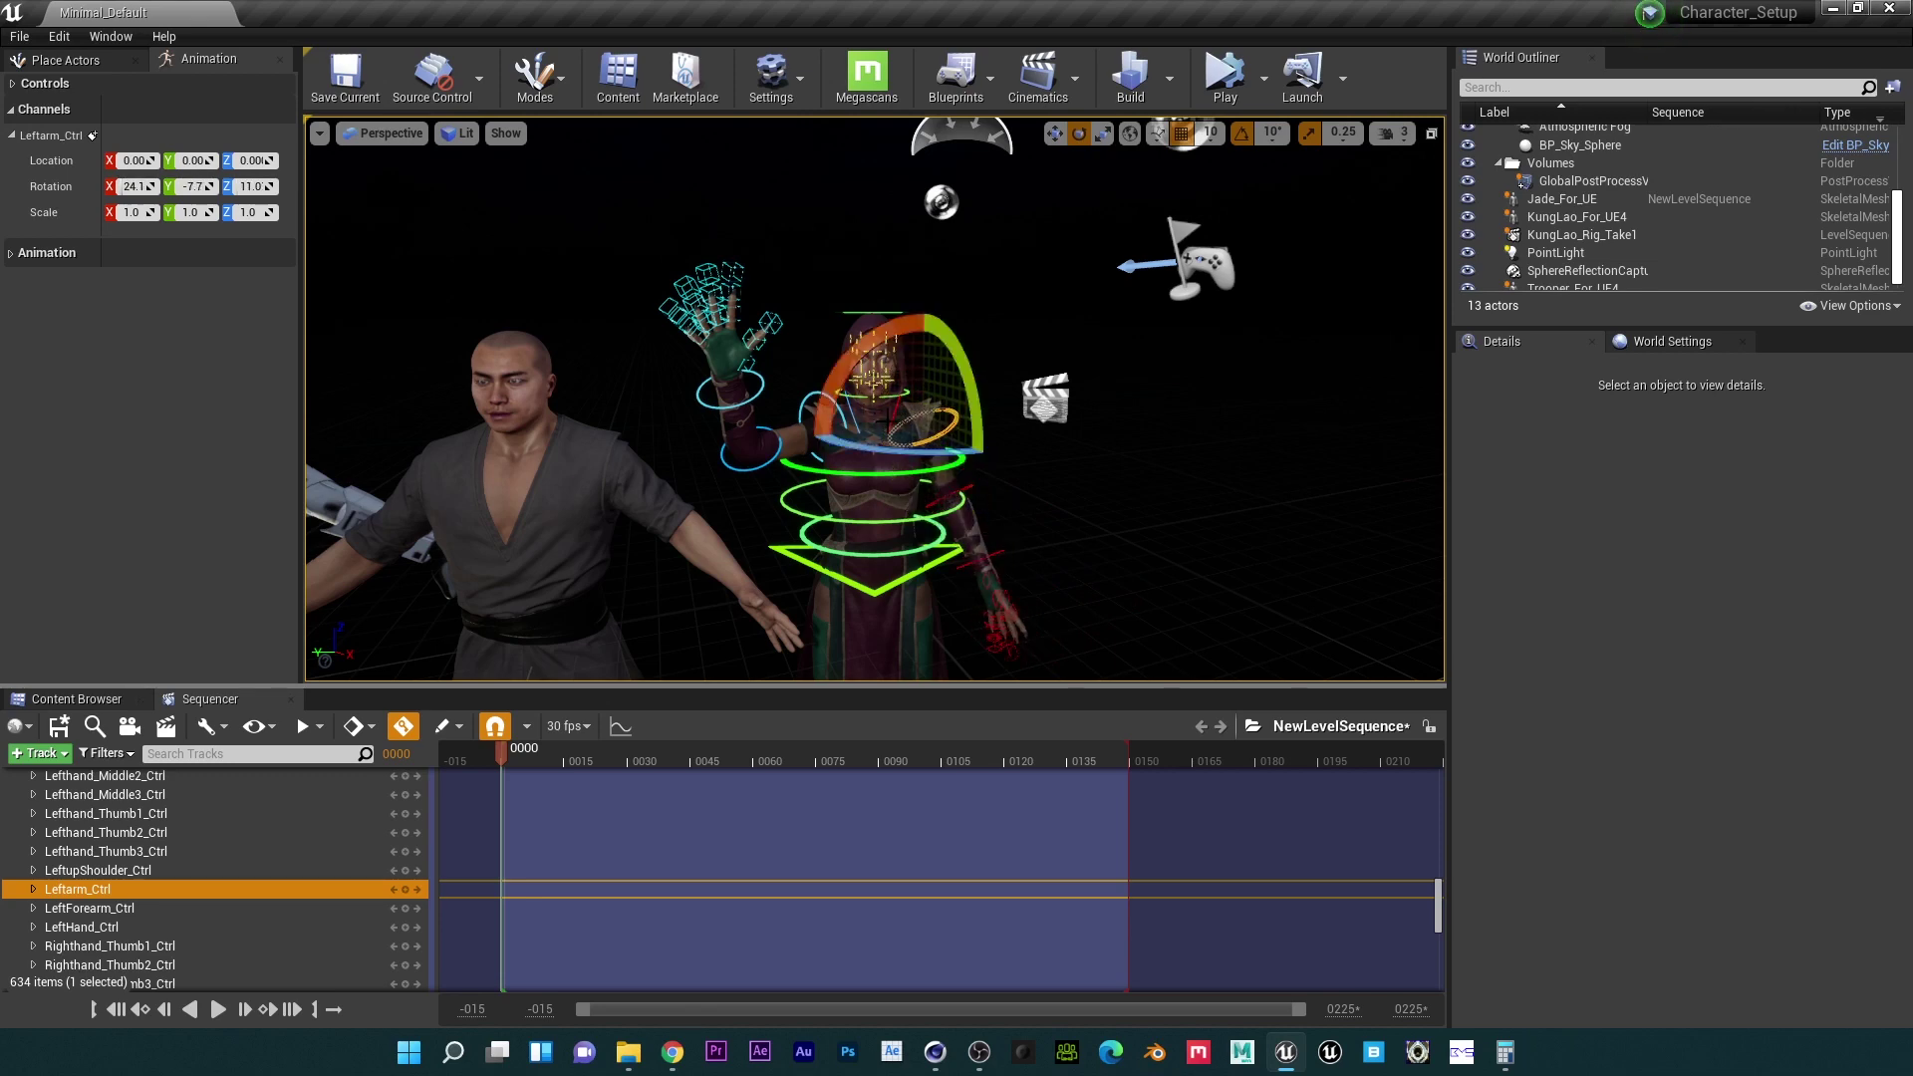
{"action": "right_click_drag", "start_coordinate": [887, 422], "coordinate": [797, 444]}
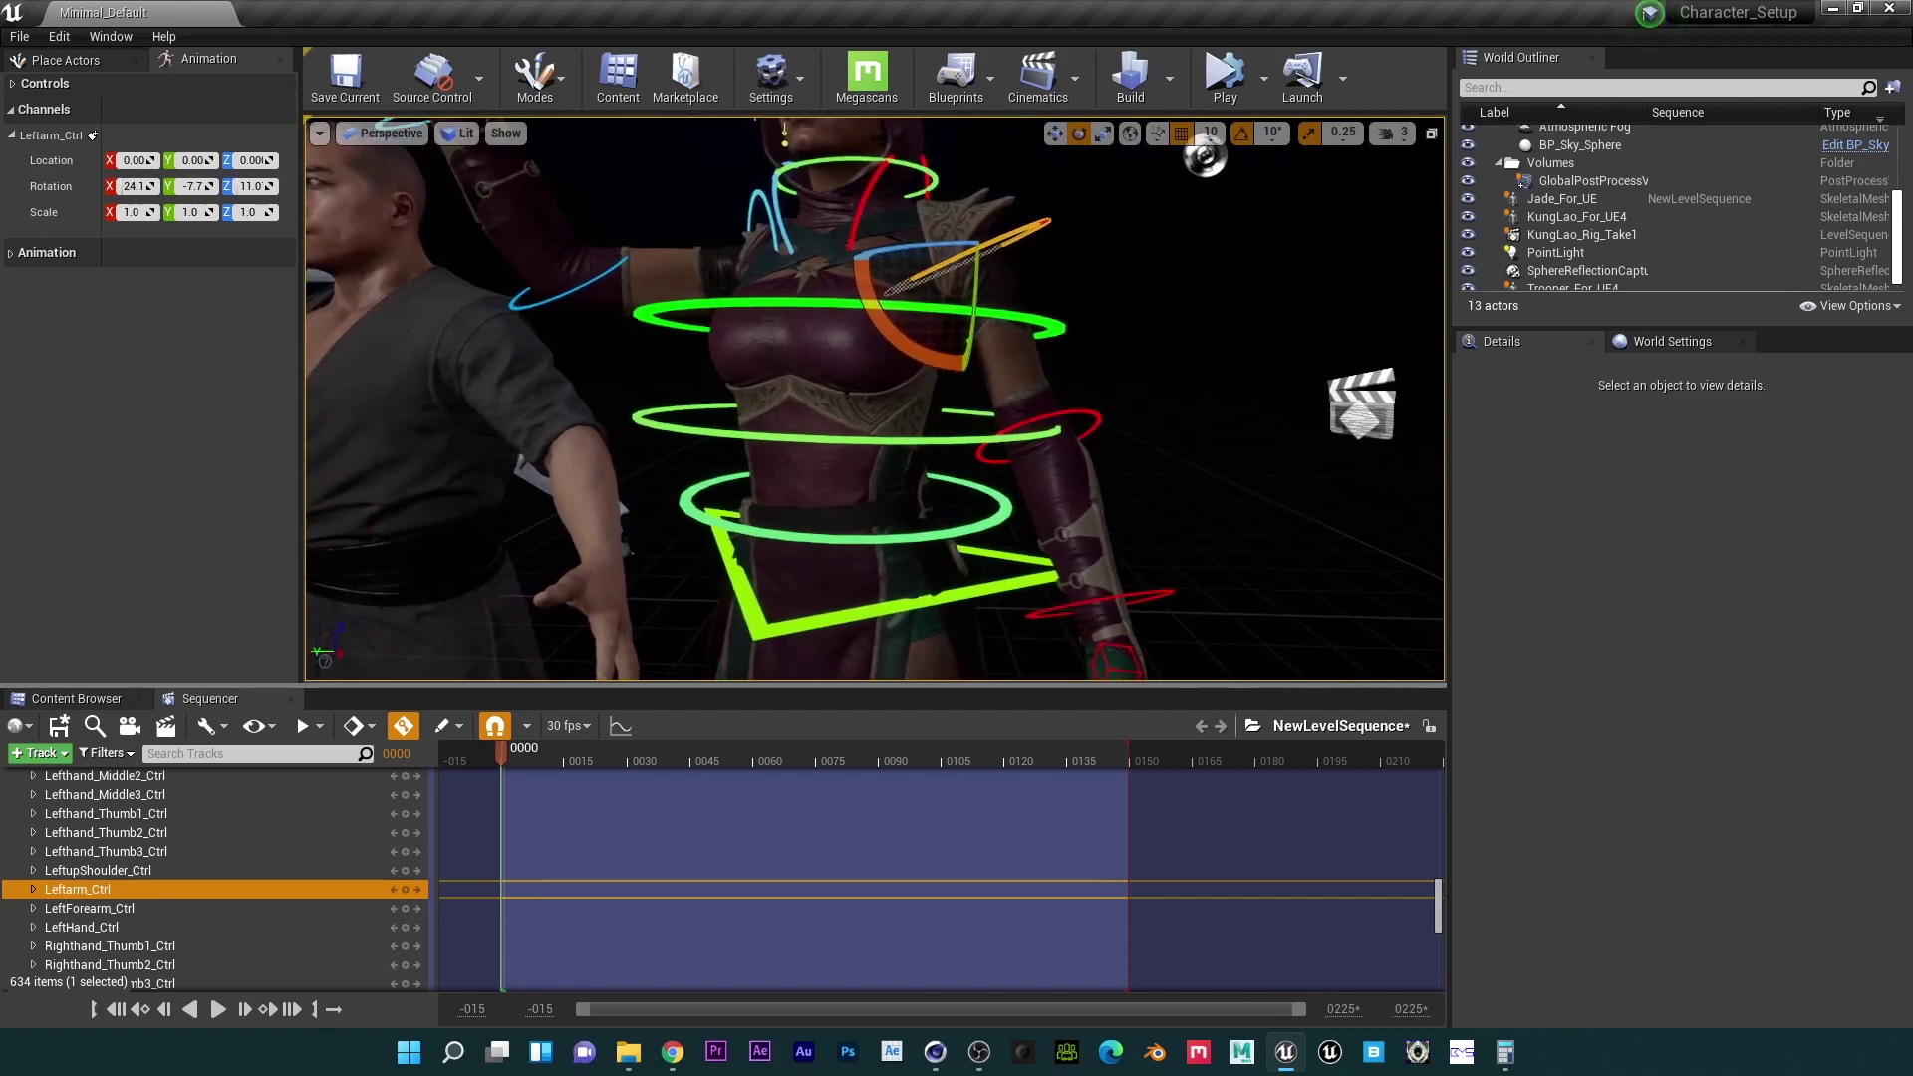
{"action": "left_click", "coordinate": [1084, 436]}
{"action": "left_click_drag", "start_coordinate": [1068, 461], "coordinate": [1072, 496]}
Step: Examine Jade's posed arms, shoulders and feet together with their rig controls from several angles
{"action": "key", "text": "s"}
{"action": "right_click_drag", "start_coordinate": [834, 438], "coordinate": [848, 489]}
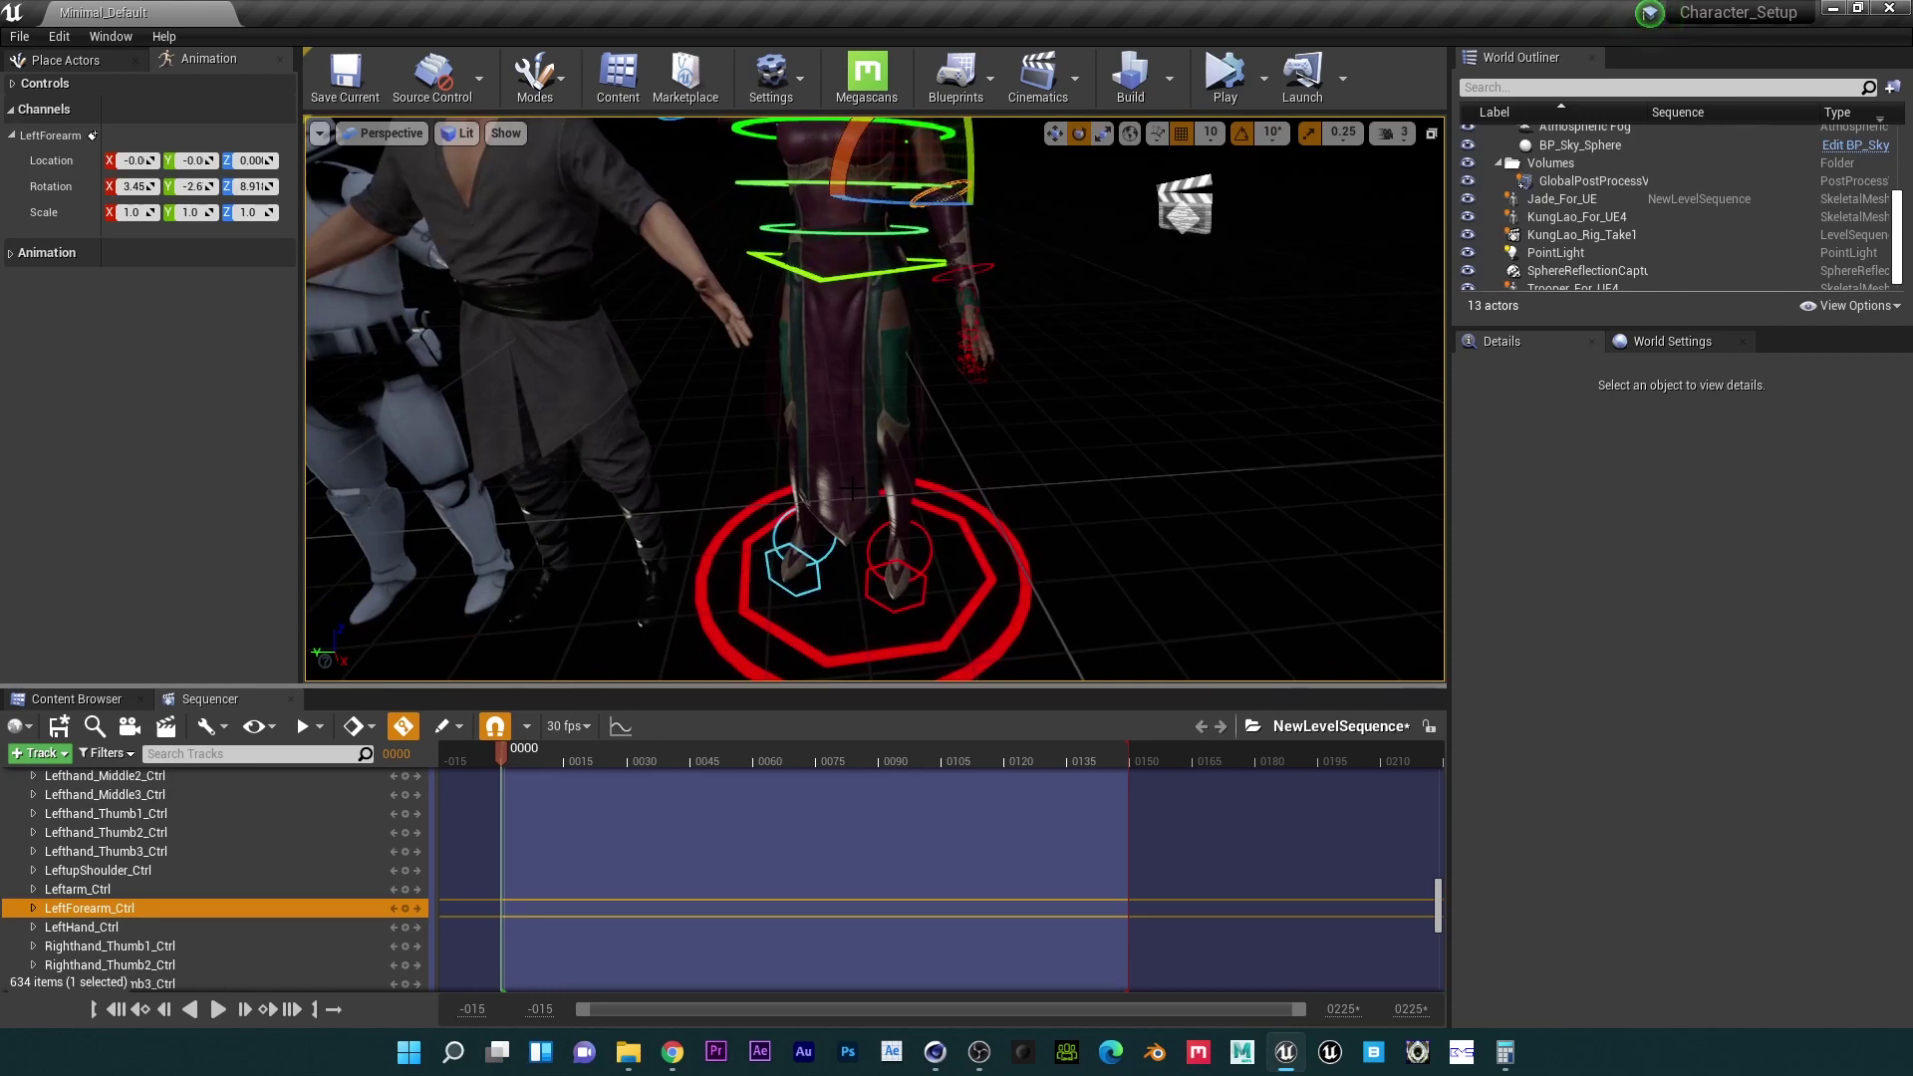
{"action": "right_click_drag", "start_coordinate": [832, 328], "coordinate": [832, 329]}
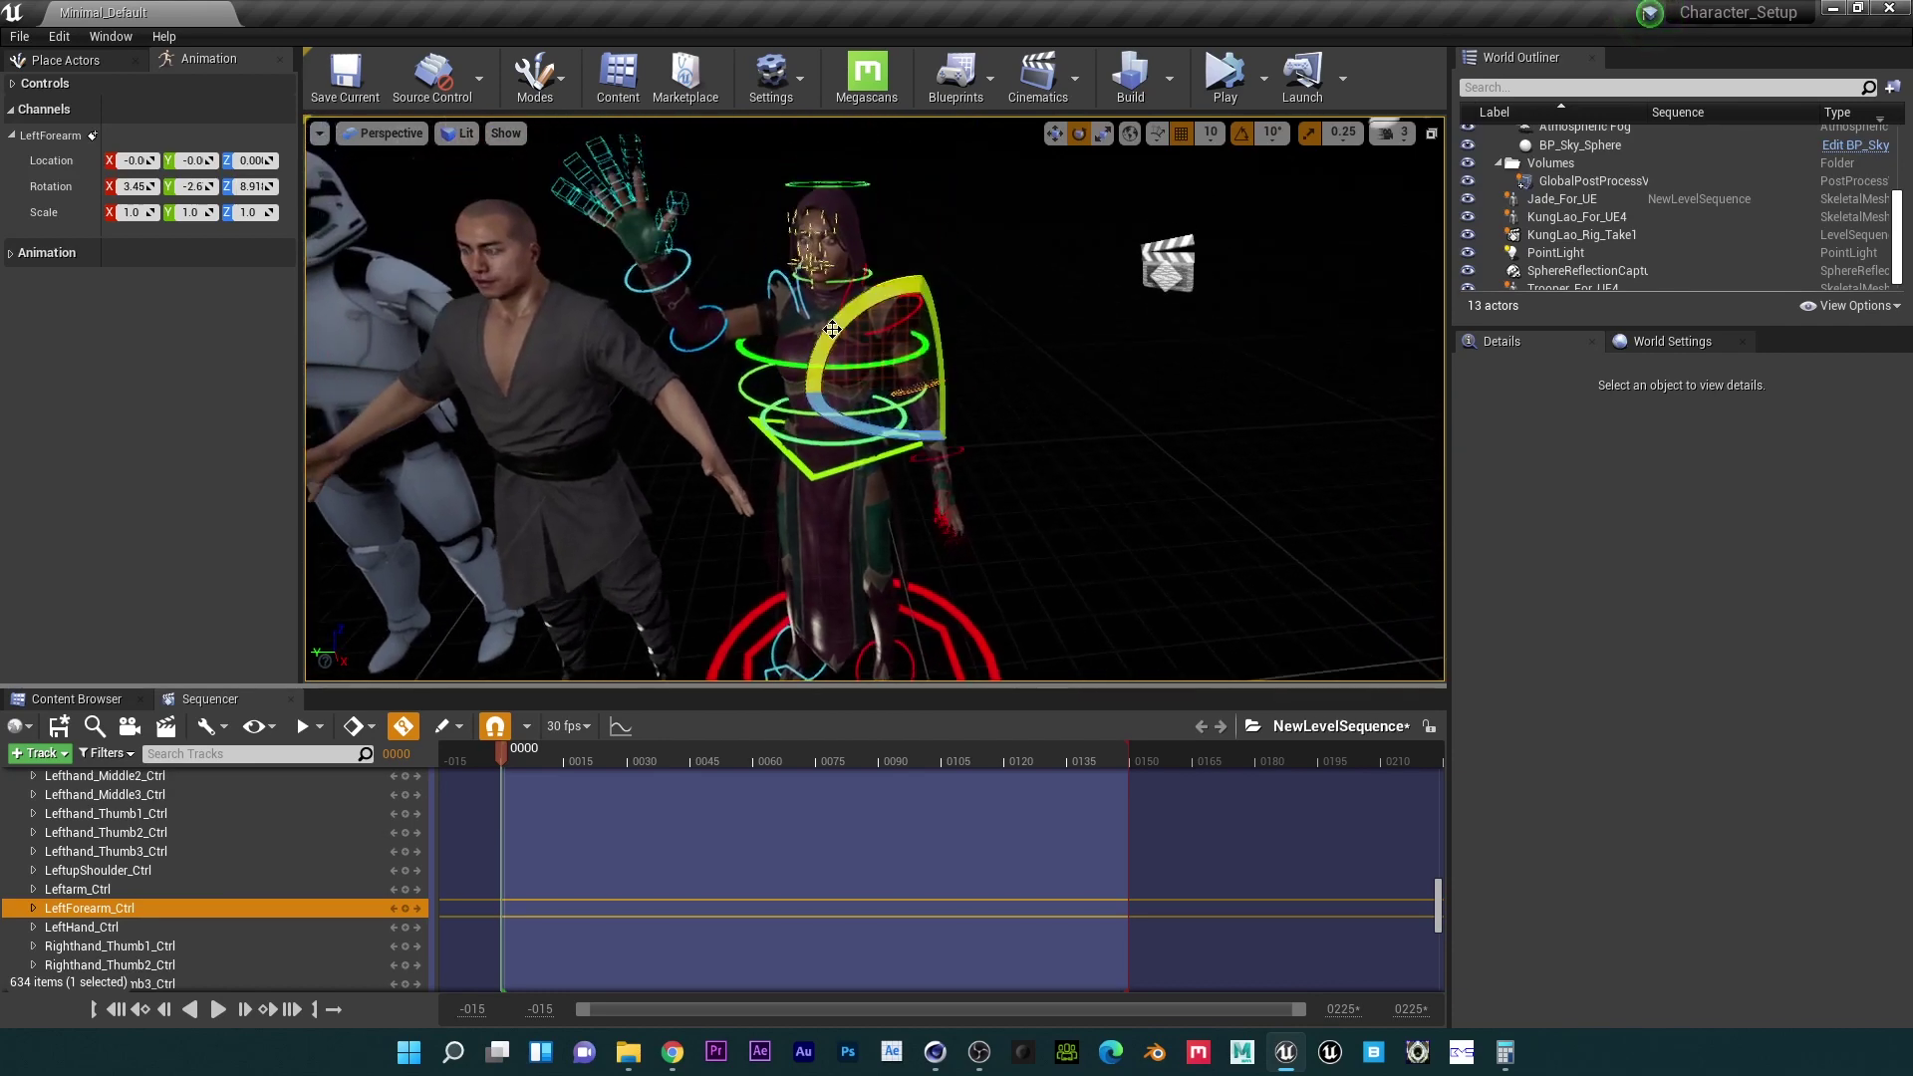
{"action": "right_click_drag", "start_coordinate": [592, 321], "coordinate": [593, 322]}
{"action": "left_click", "coordinate": [580, 304]}
{"action": "left_click_drag", "start_coordinate": [670, 254], "coordinate": [607, 348]}
{"action": "right_click_drag", "start_coordinate": [607, 348], "coordinate": [608, 348]}
{"action": "right_click_drag", "start_coordinate": [832, 328], "coordinate": [832, 329]}
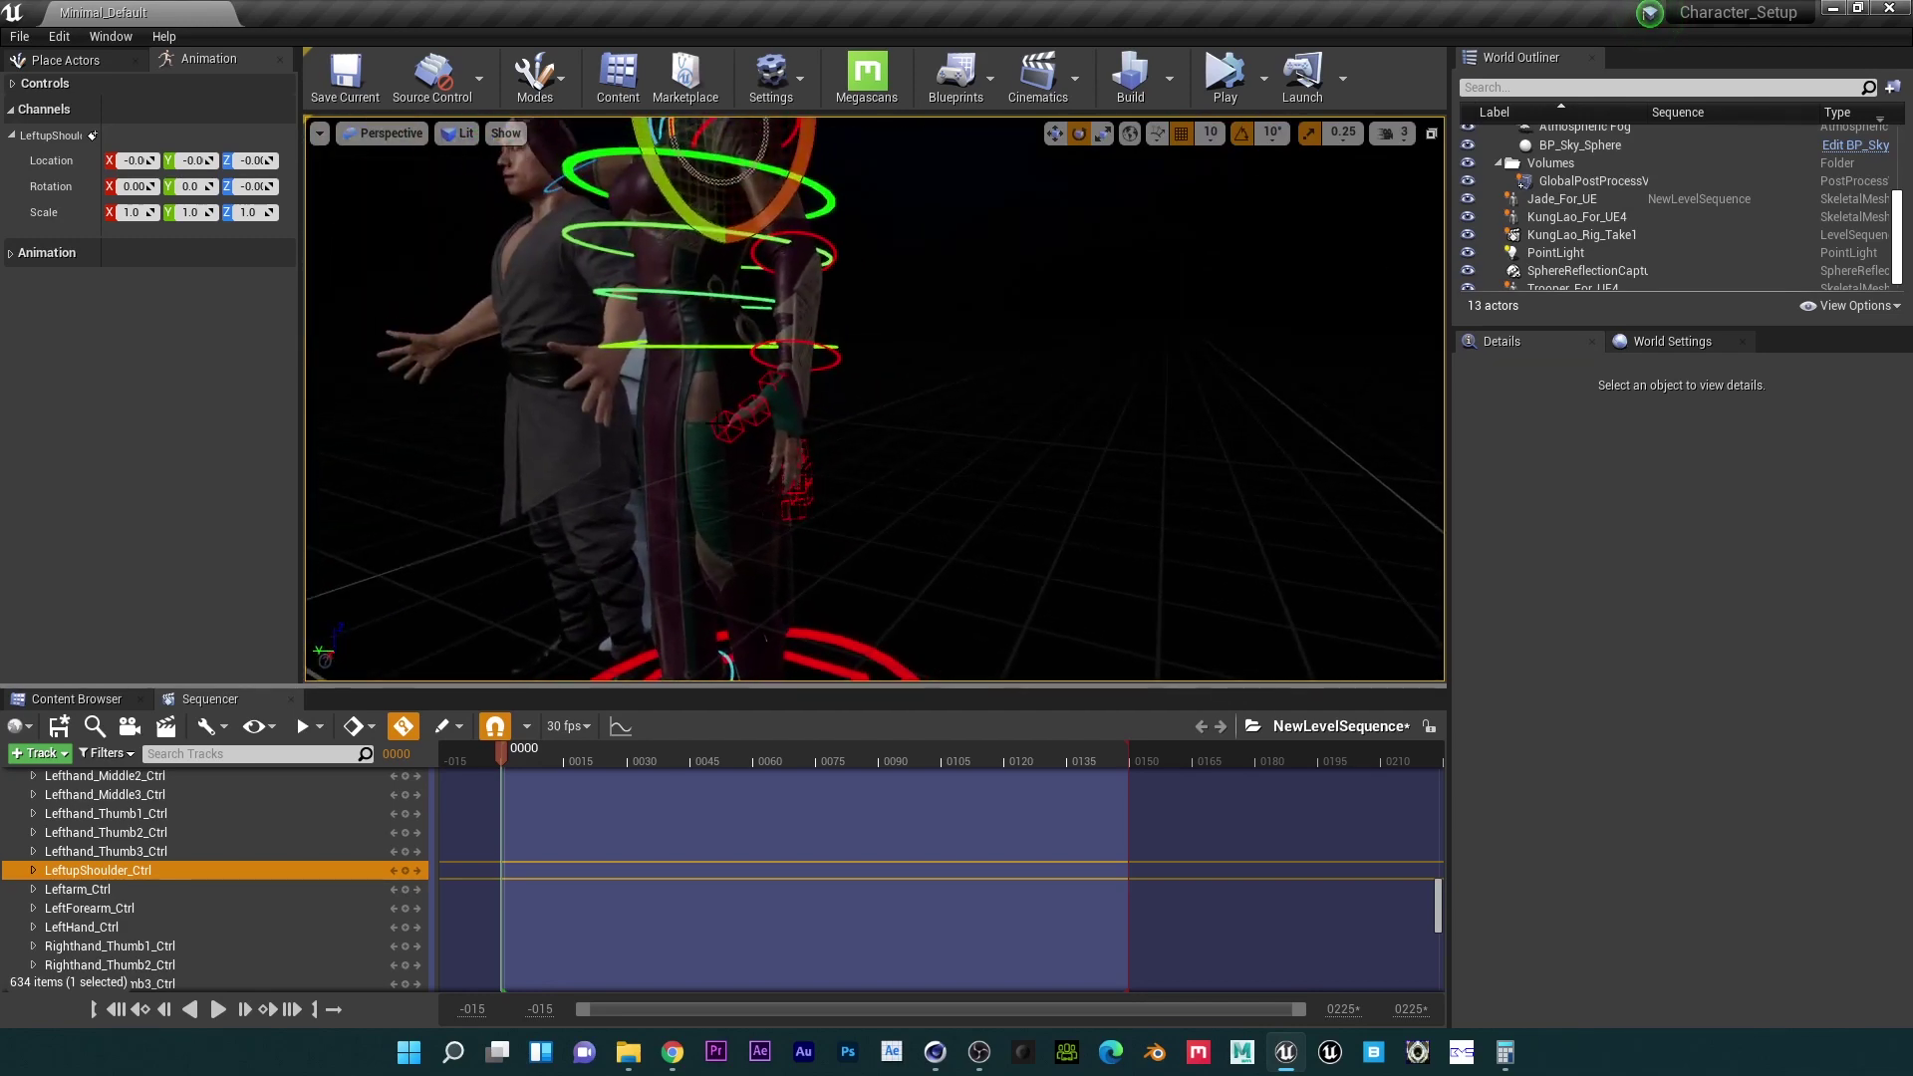
{"action": "right_click_drag", "start_coordinate": [694, 445], "coordinate": [694, 445]}
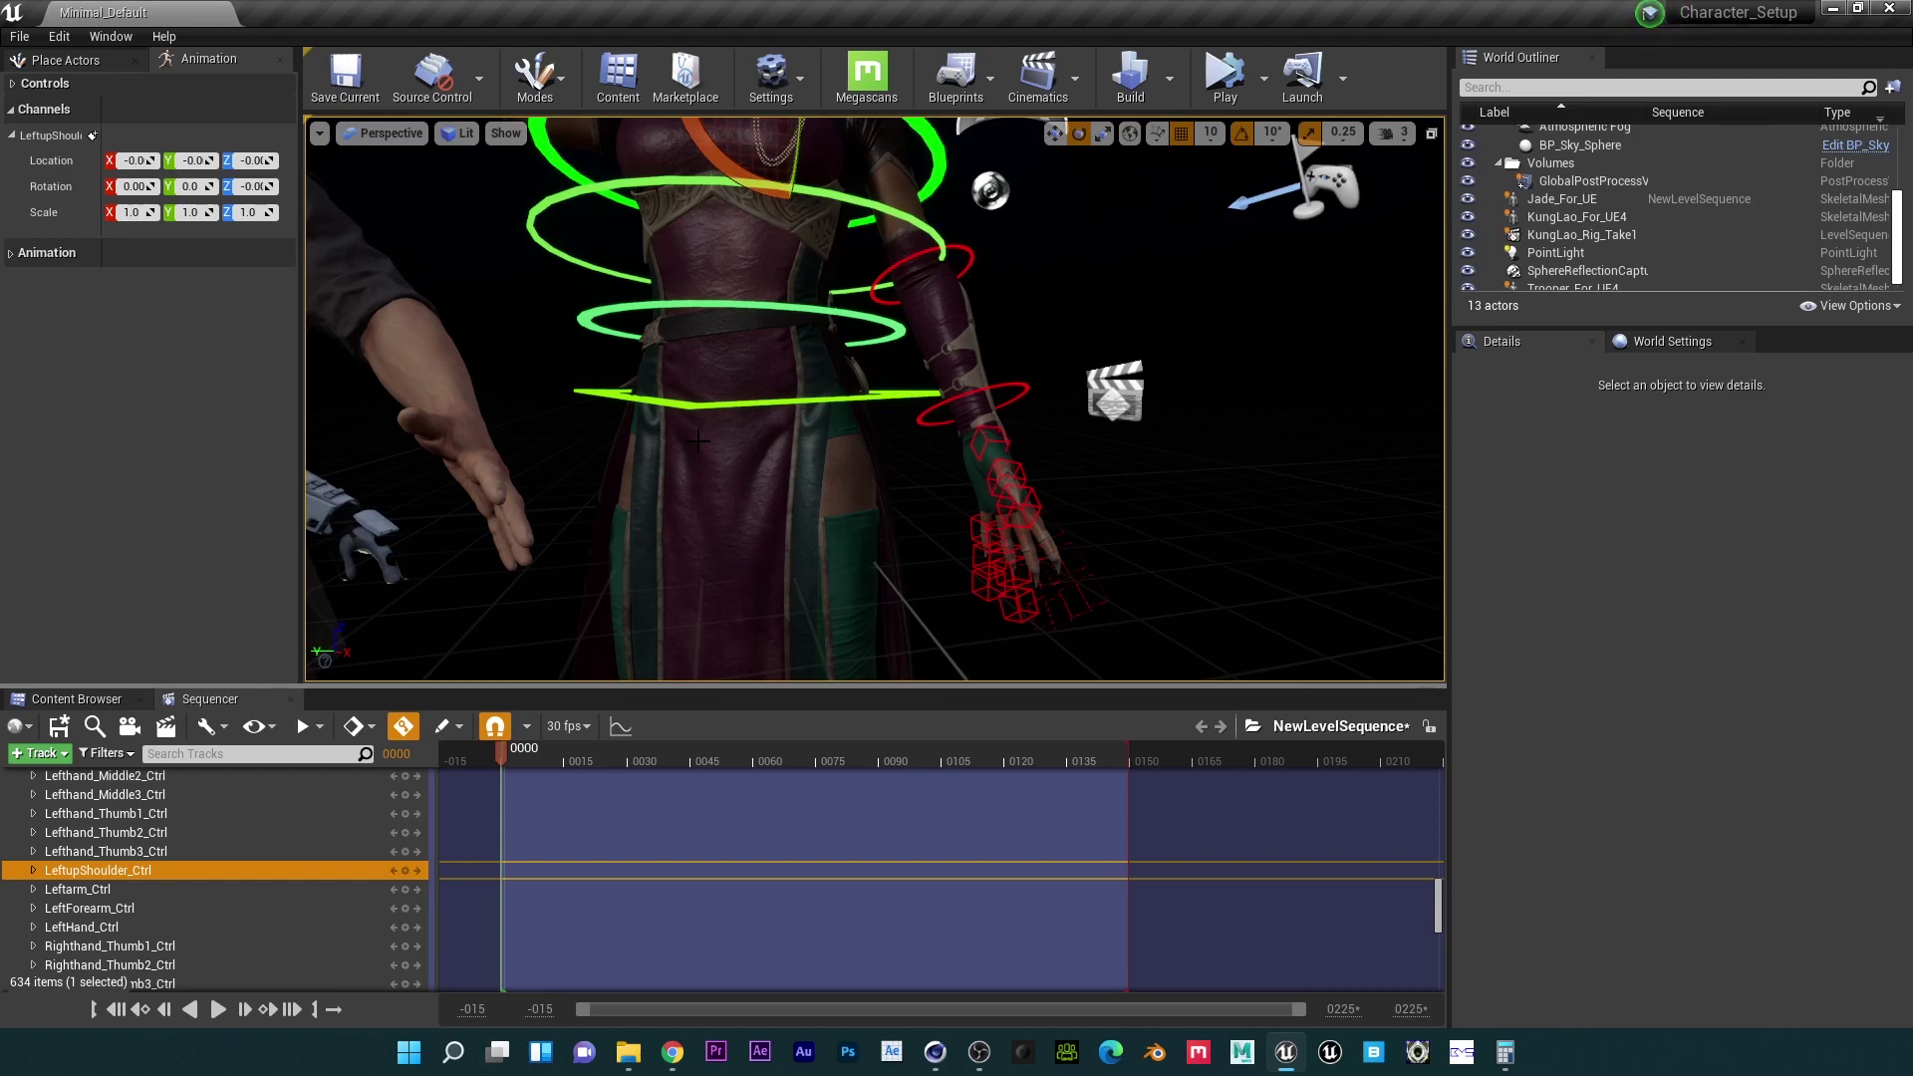
{"action": "middle_click_drag", "start_coordinate": [798, 506], "coordinate": [687, 304]}
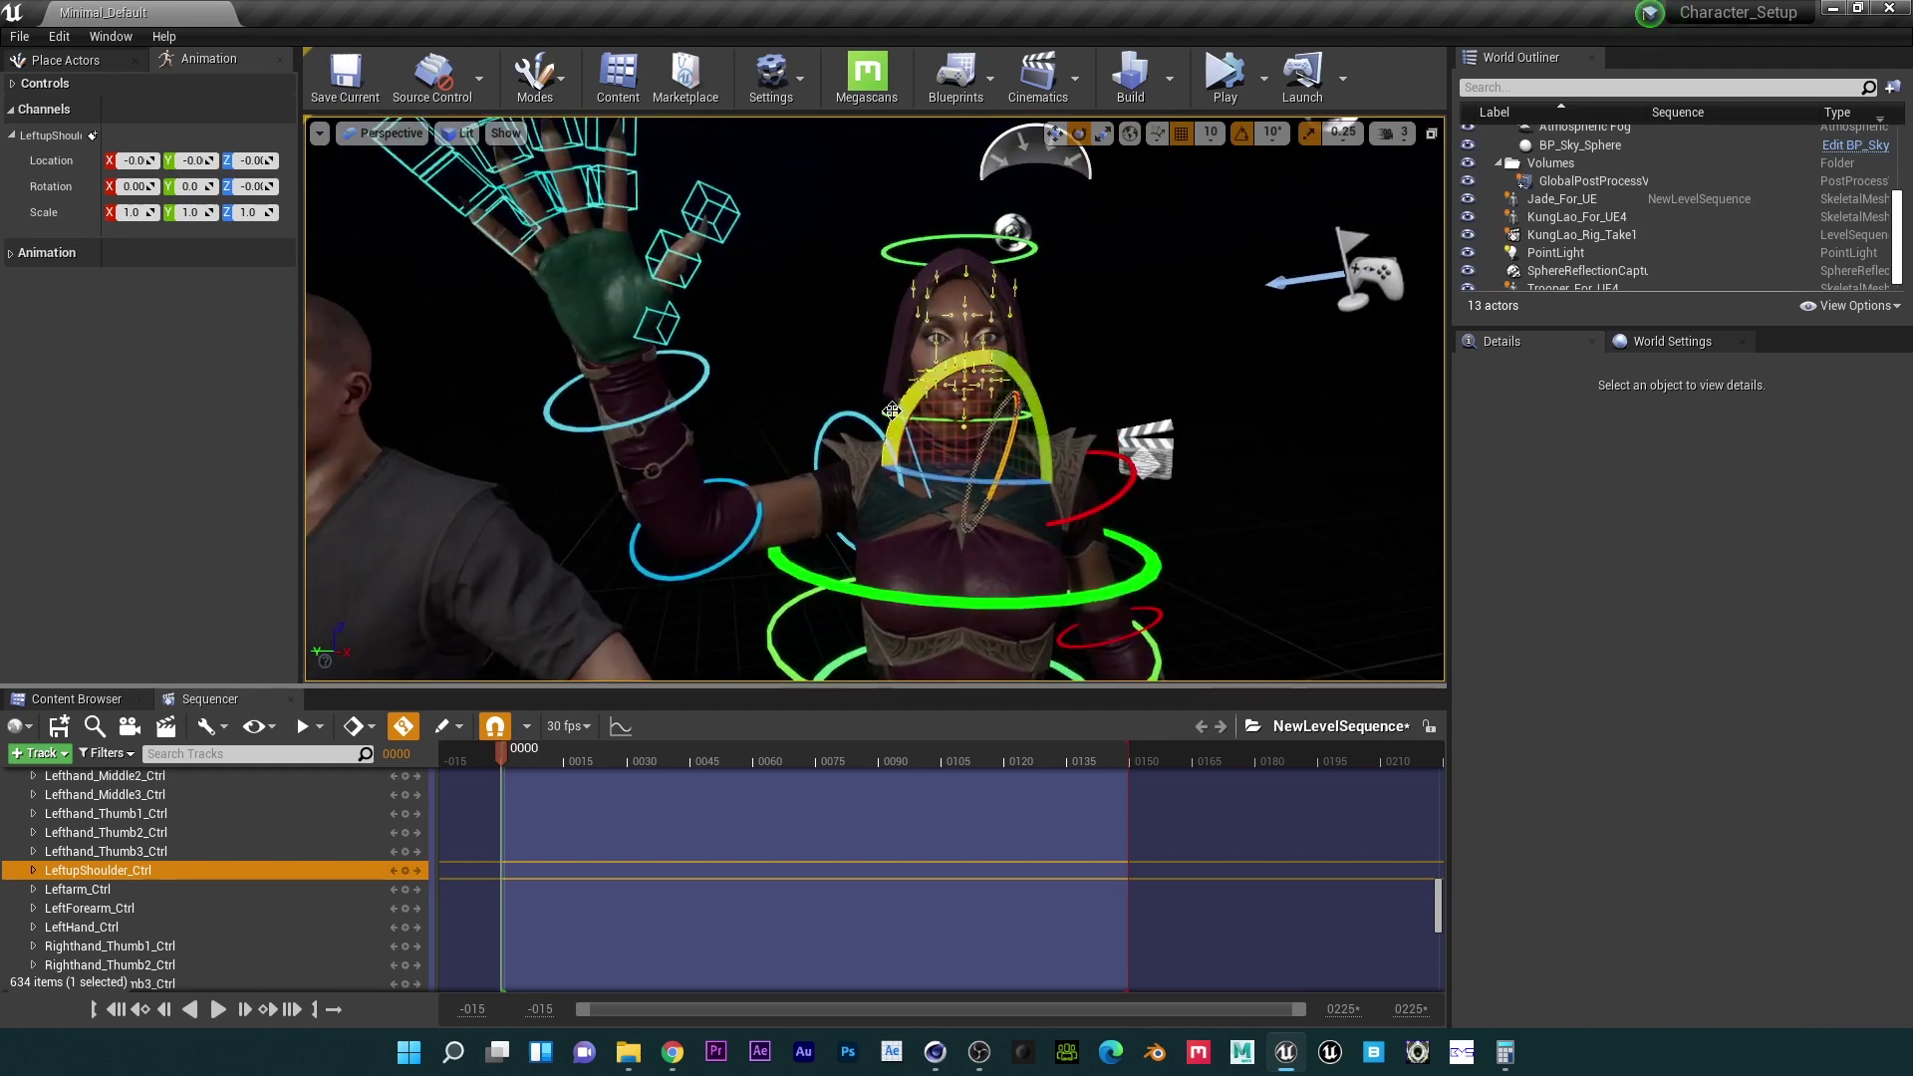
{"action": "mouse_move", "coordinate": [950, 384]}
{"action": "right_mouse_down"}
{"action": "mouse_move", "coordinate": [1008, 382]}
{"action": "mouse_move", "coordinate": [960, 378]}
{"action": "right_mouse_up"}
Step: Temporarily hide the rig manipulators to view Jade's upper-body pose, and show them again
{"action": "key", "text": "g"}
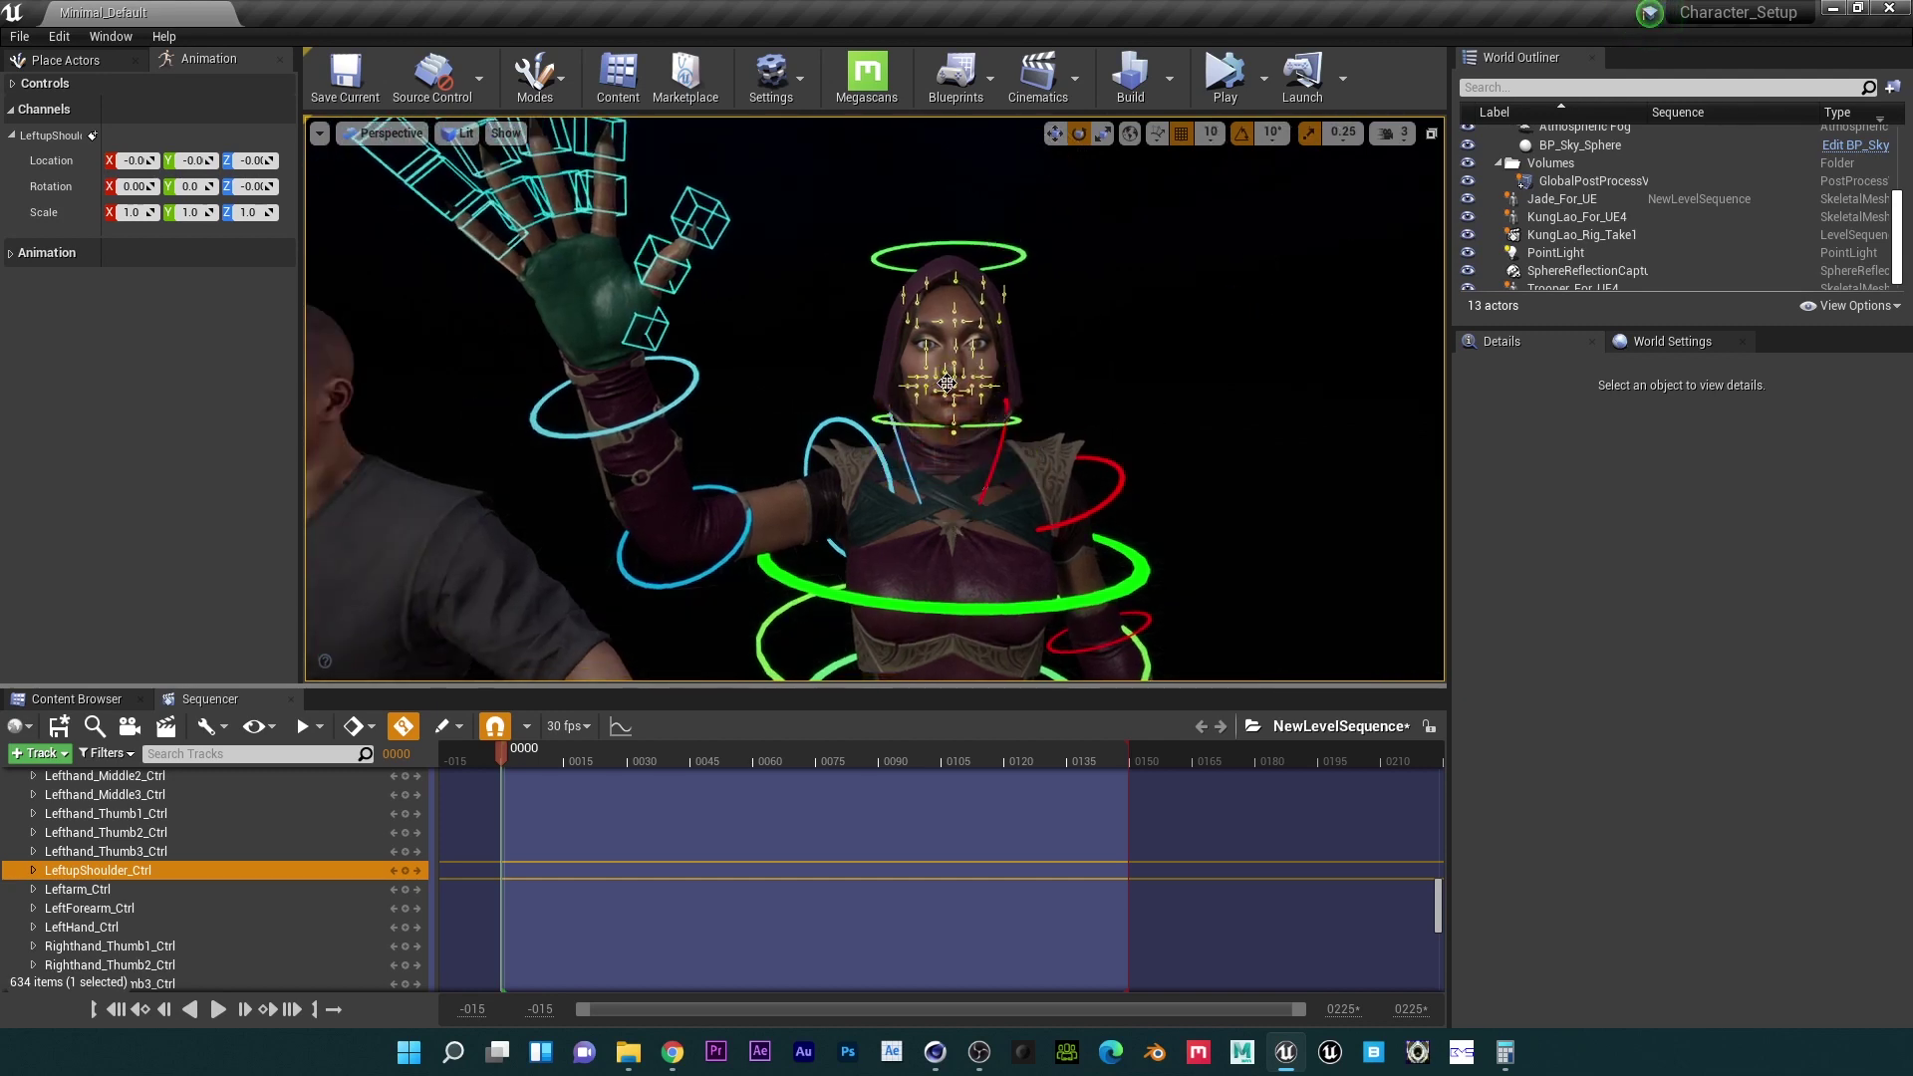
{"action": "left_click", "coordinate": [952, 432]}
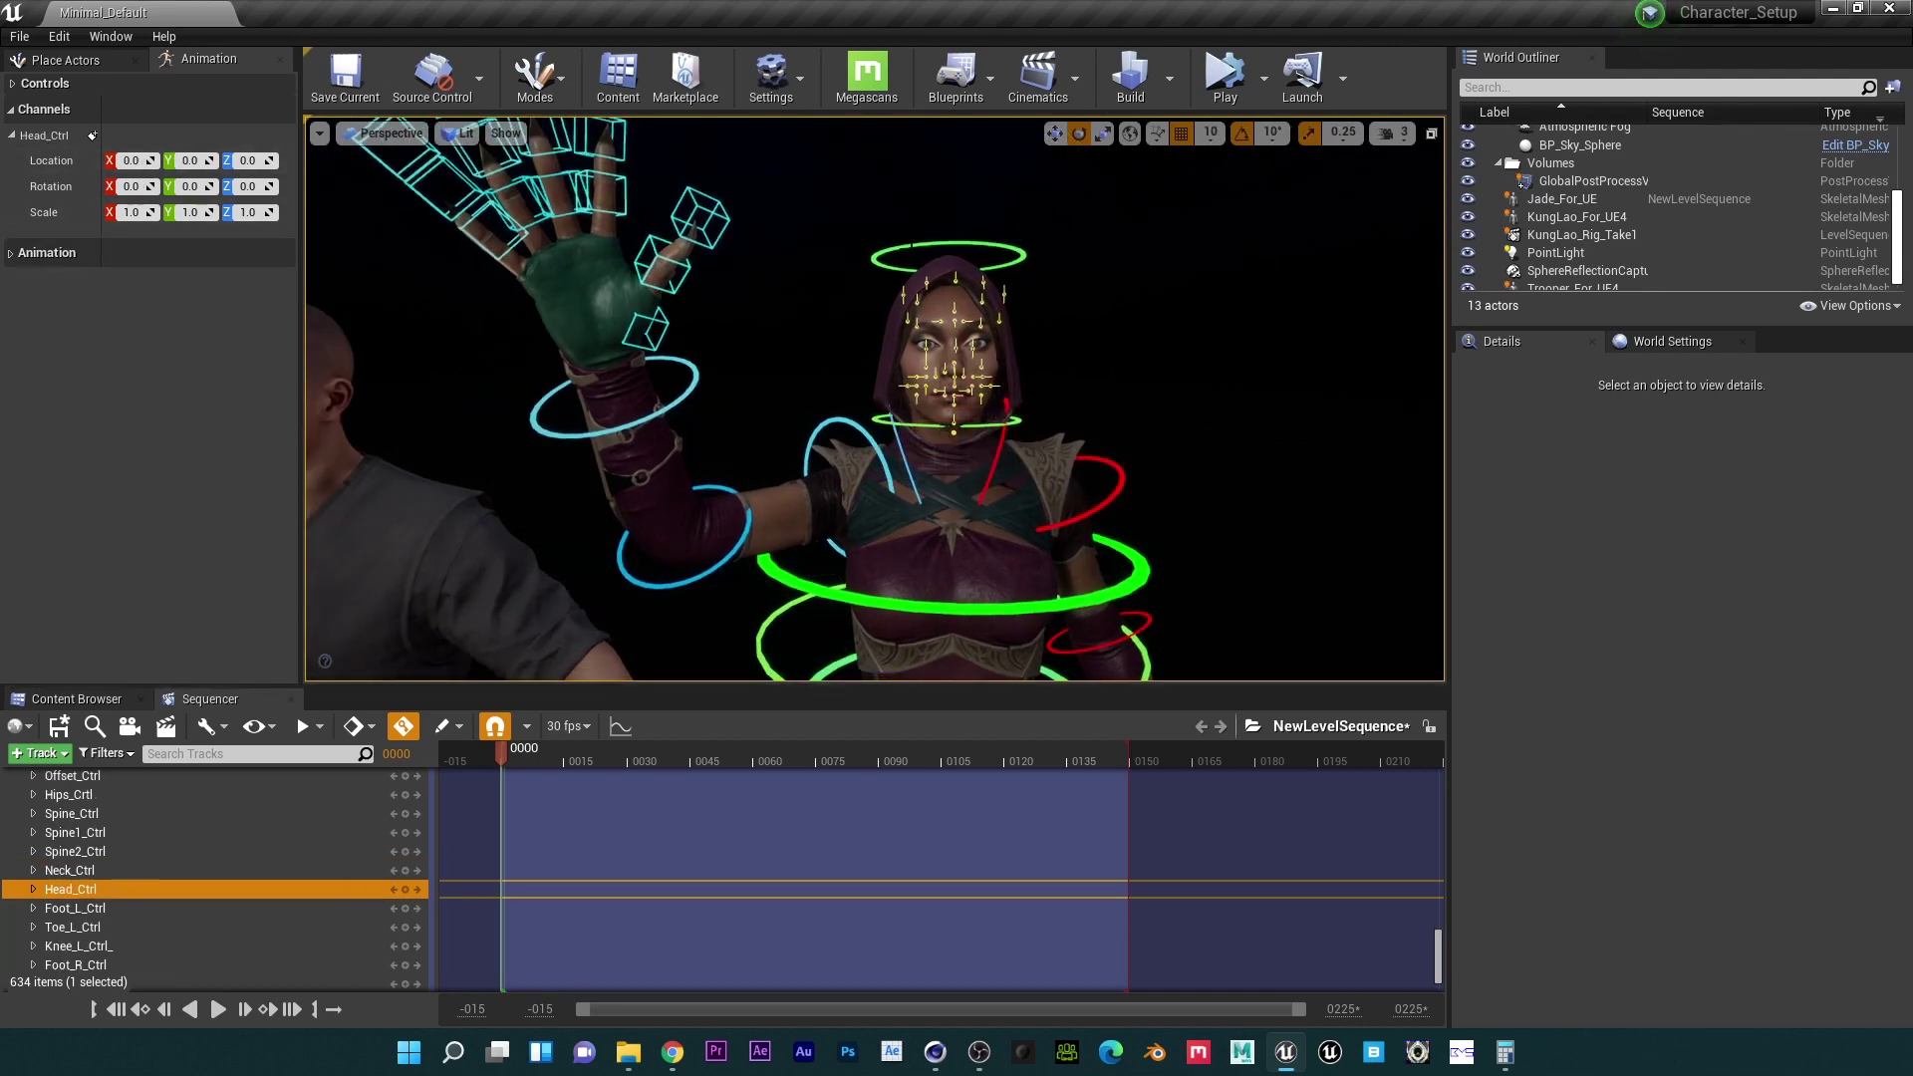
{"action": "left_click", "coordinate": [80, 250]}
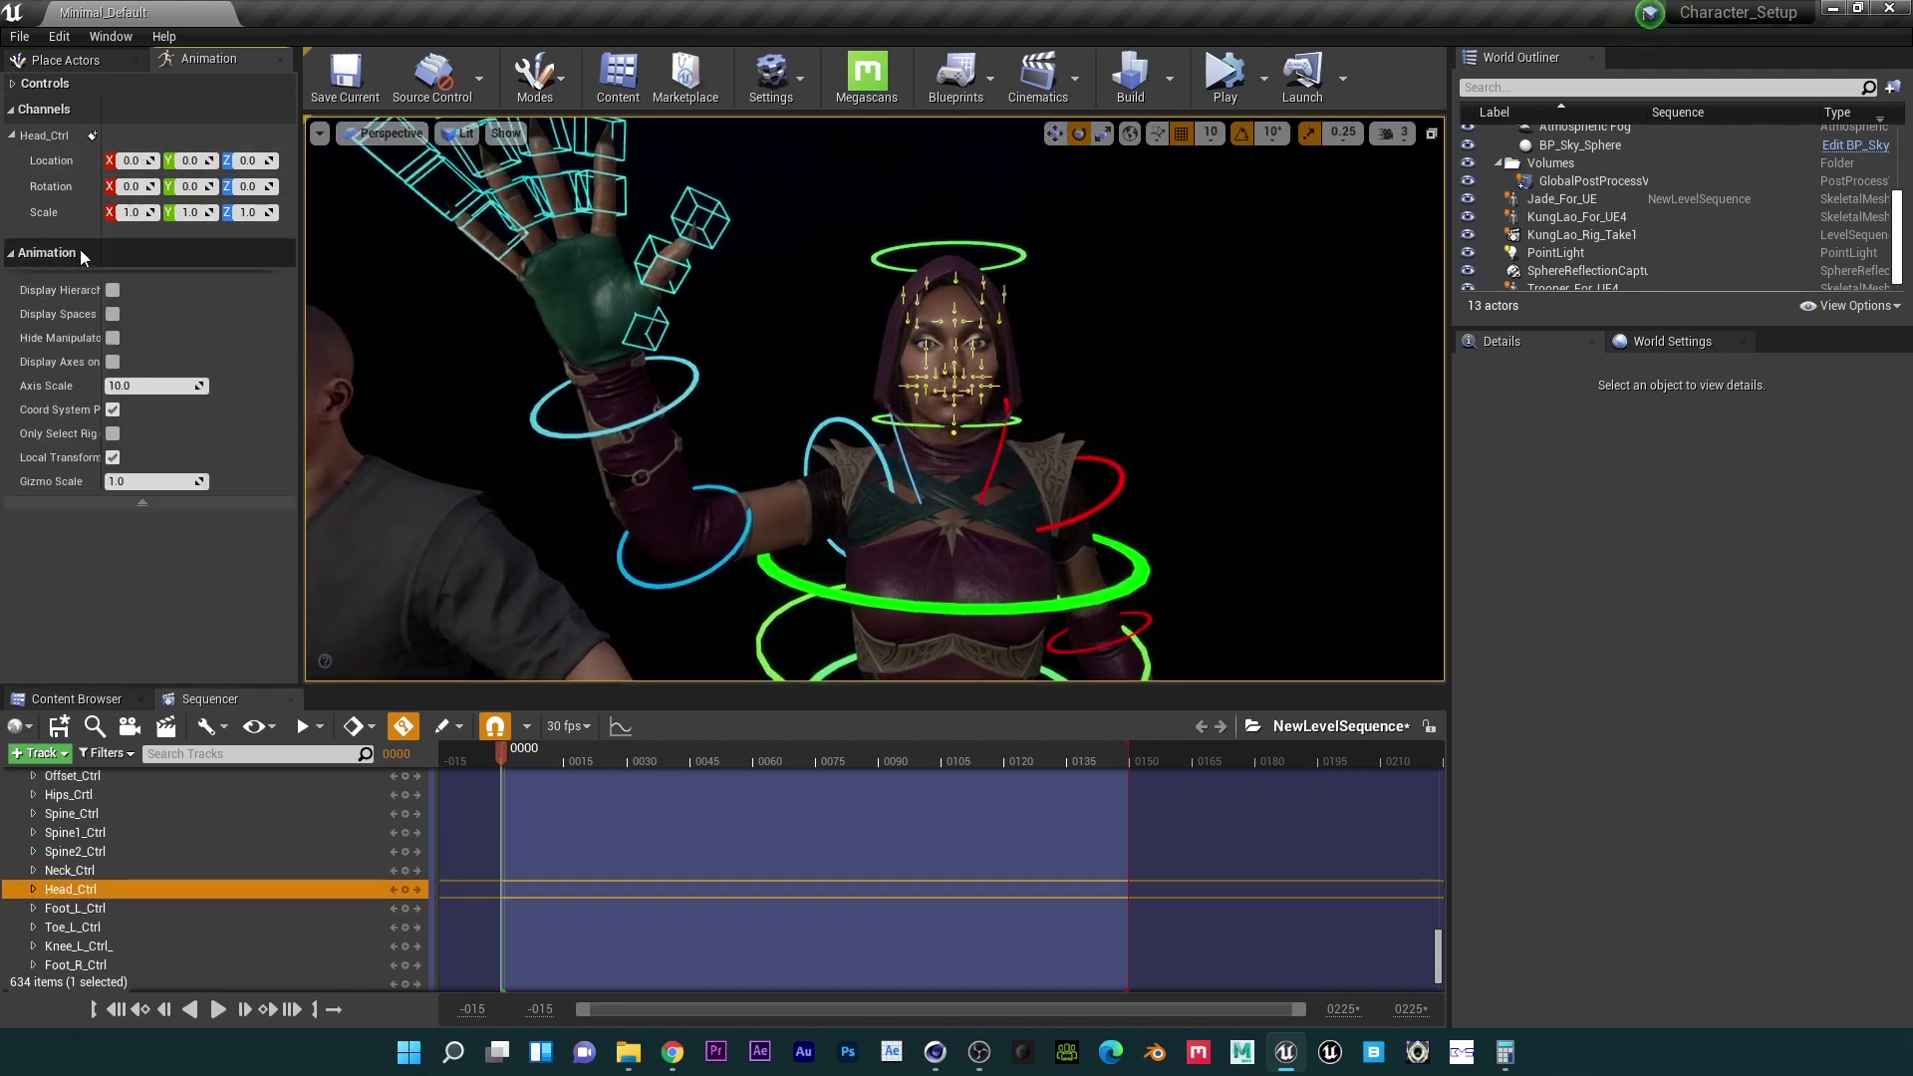
{"action": "left_click", "coordinate": [113, 337]}
{"action": "scroll", "coordinate": [945, 547], "scroll_direction": "up", "scroll_amount": 3}
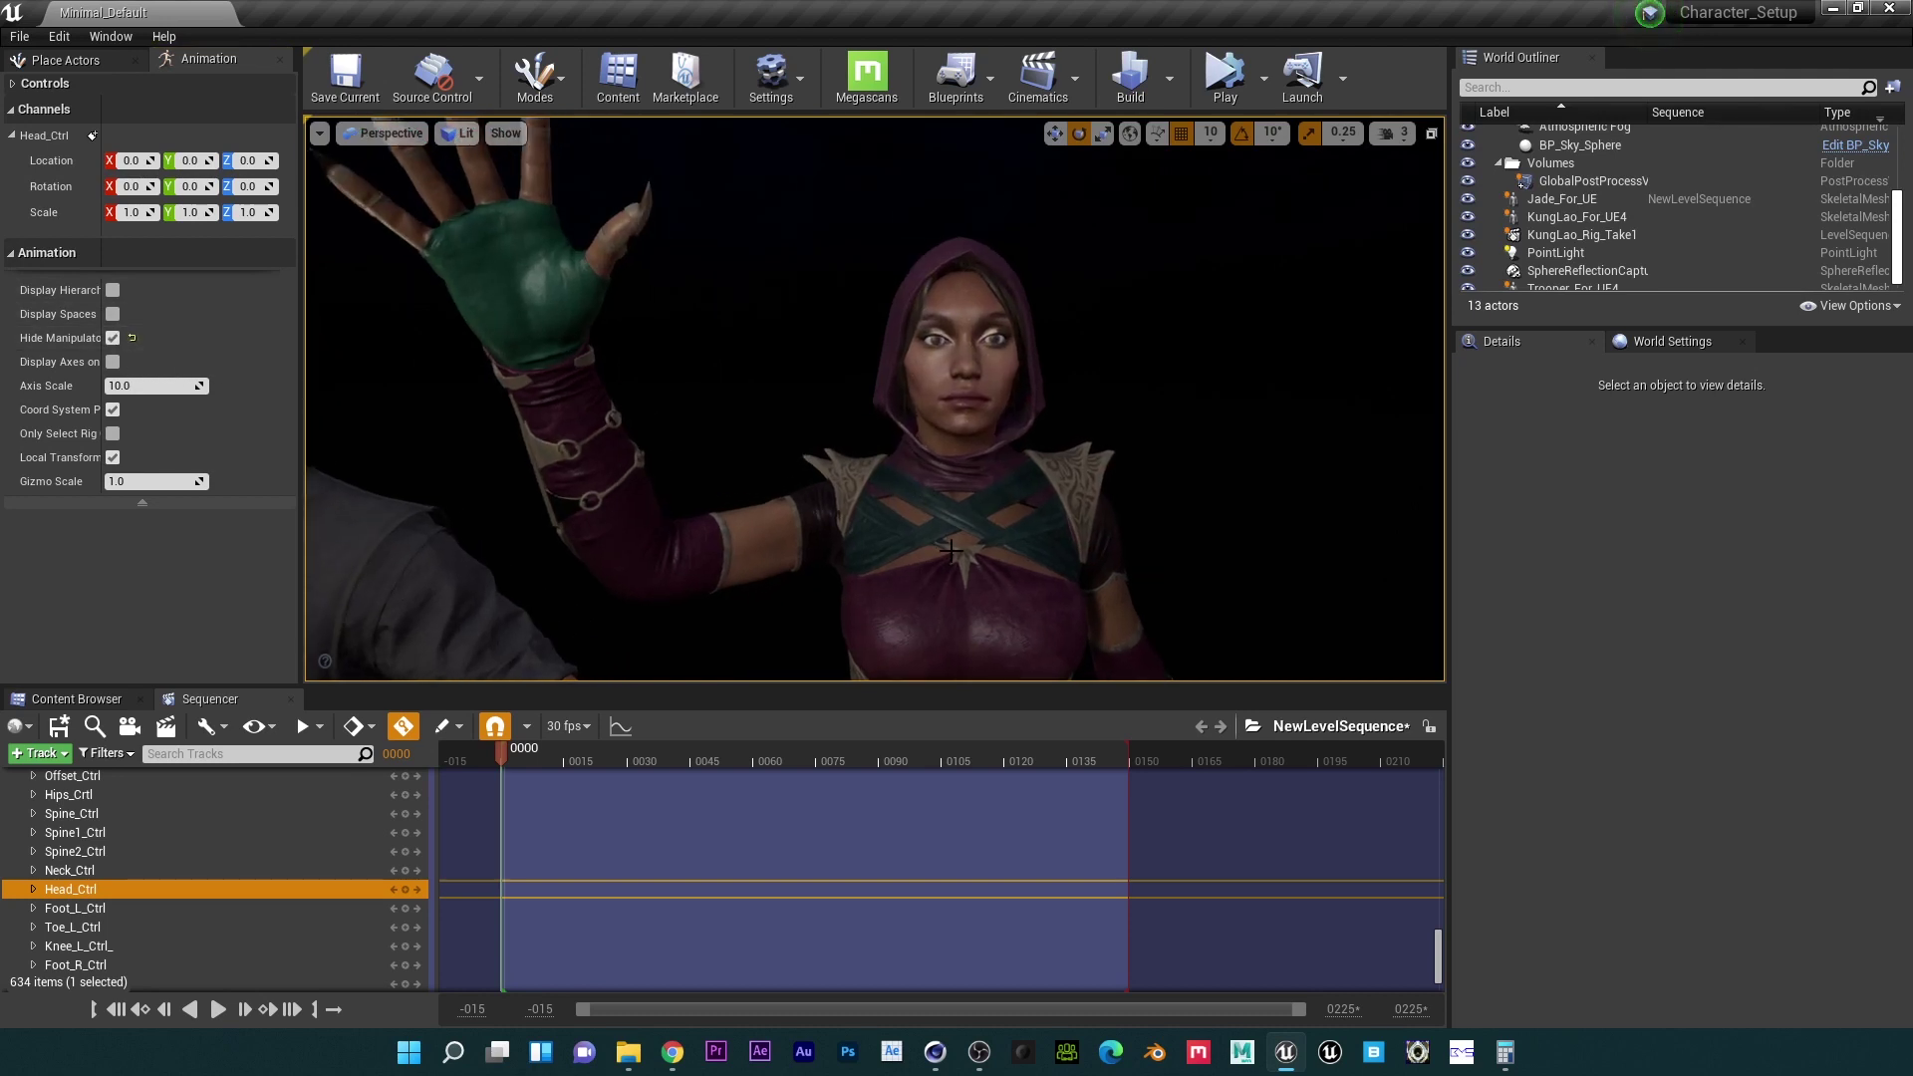
{"action": "left_click", "coordinate": [113, 338]}
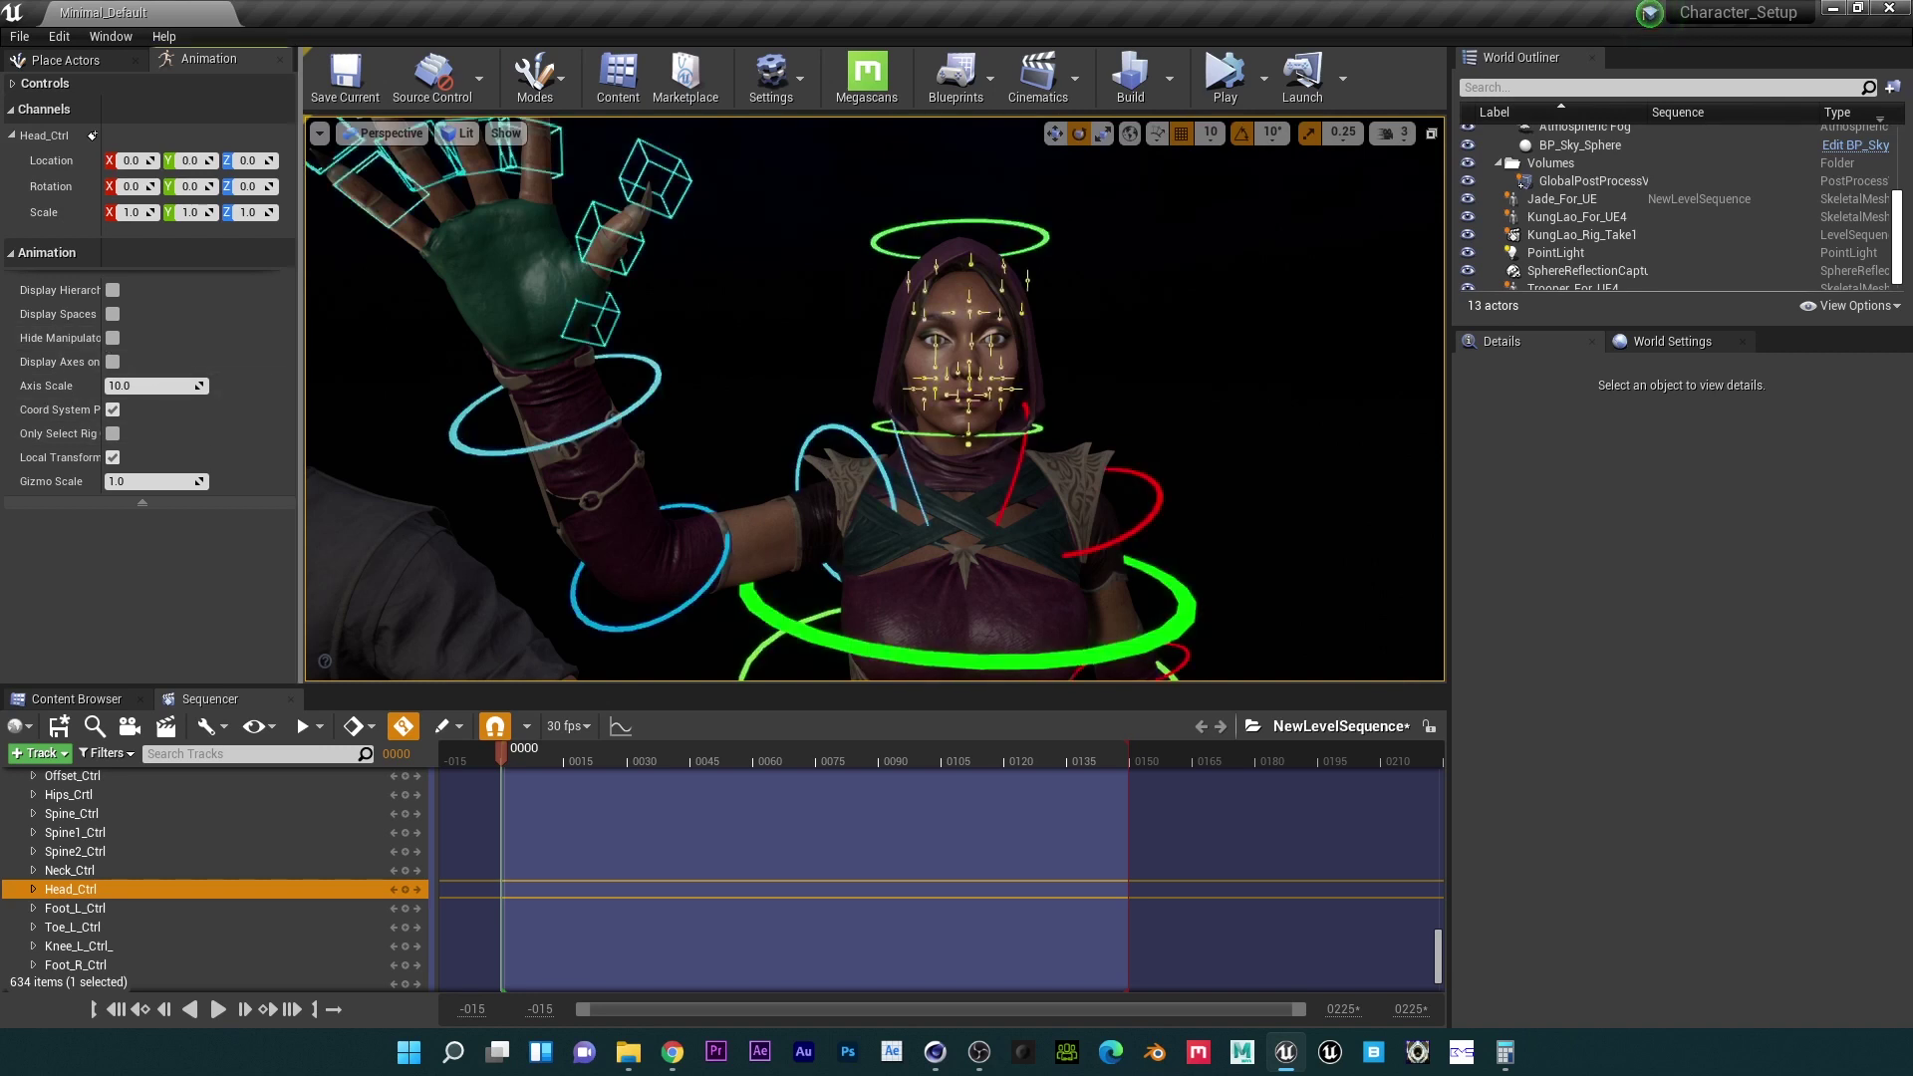
Step: Turn Neck_Ctrl 10 degrees sideways and adjust Jade's head with Head_Ctrl
{"action": "left_click", "coordinate": [925, 433]}
{"action": "key", "text": "g"}
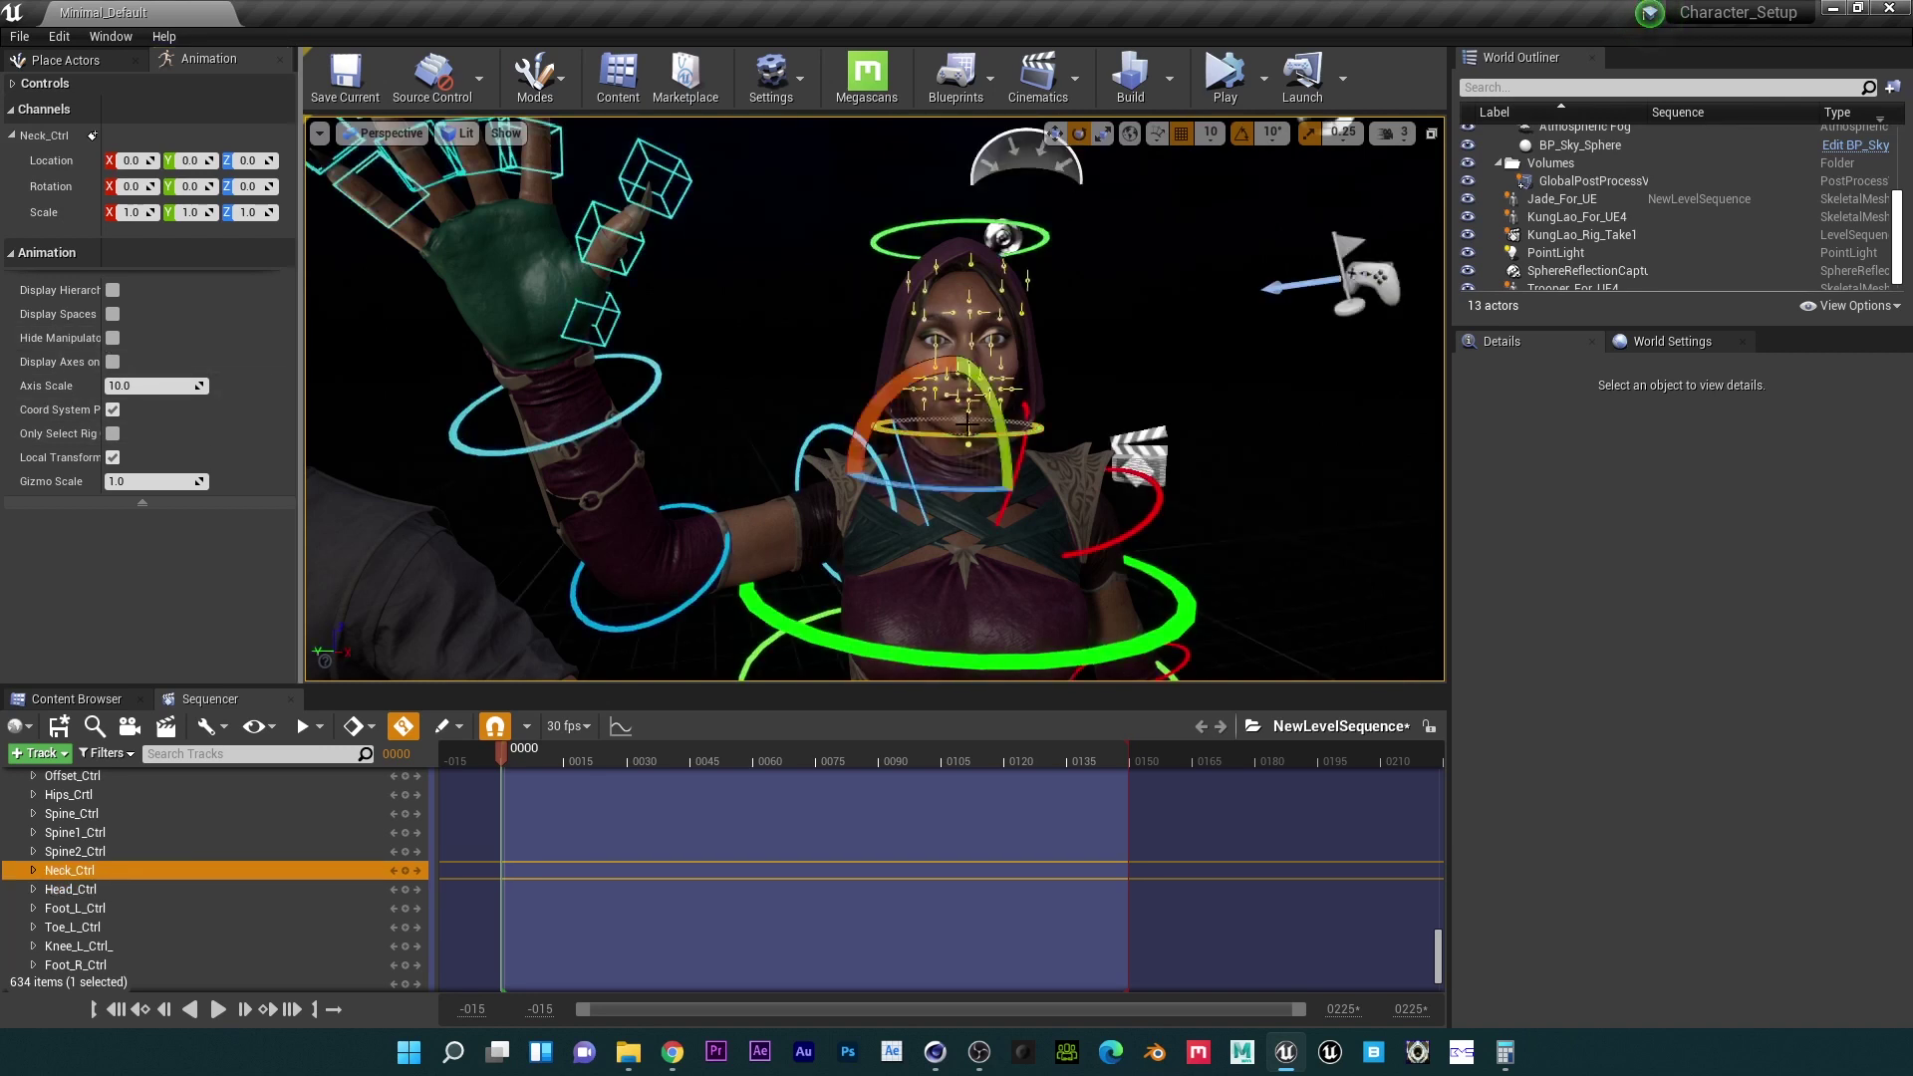
{"action": "mouse_move", "coordinate": [1011, 492]}
{"action": "left_mouse_down"}
{"action": "mouse_move", "coordinate": [991, 493]}
{"action": "mouse_move", "coordinate": [1008, 492]}
{"action": "left_mouse_up"}
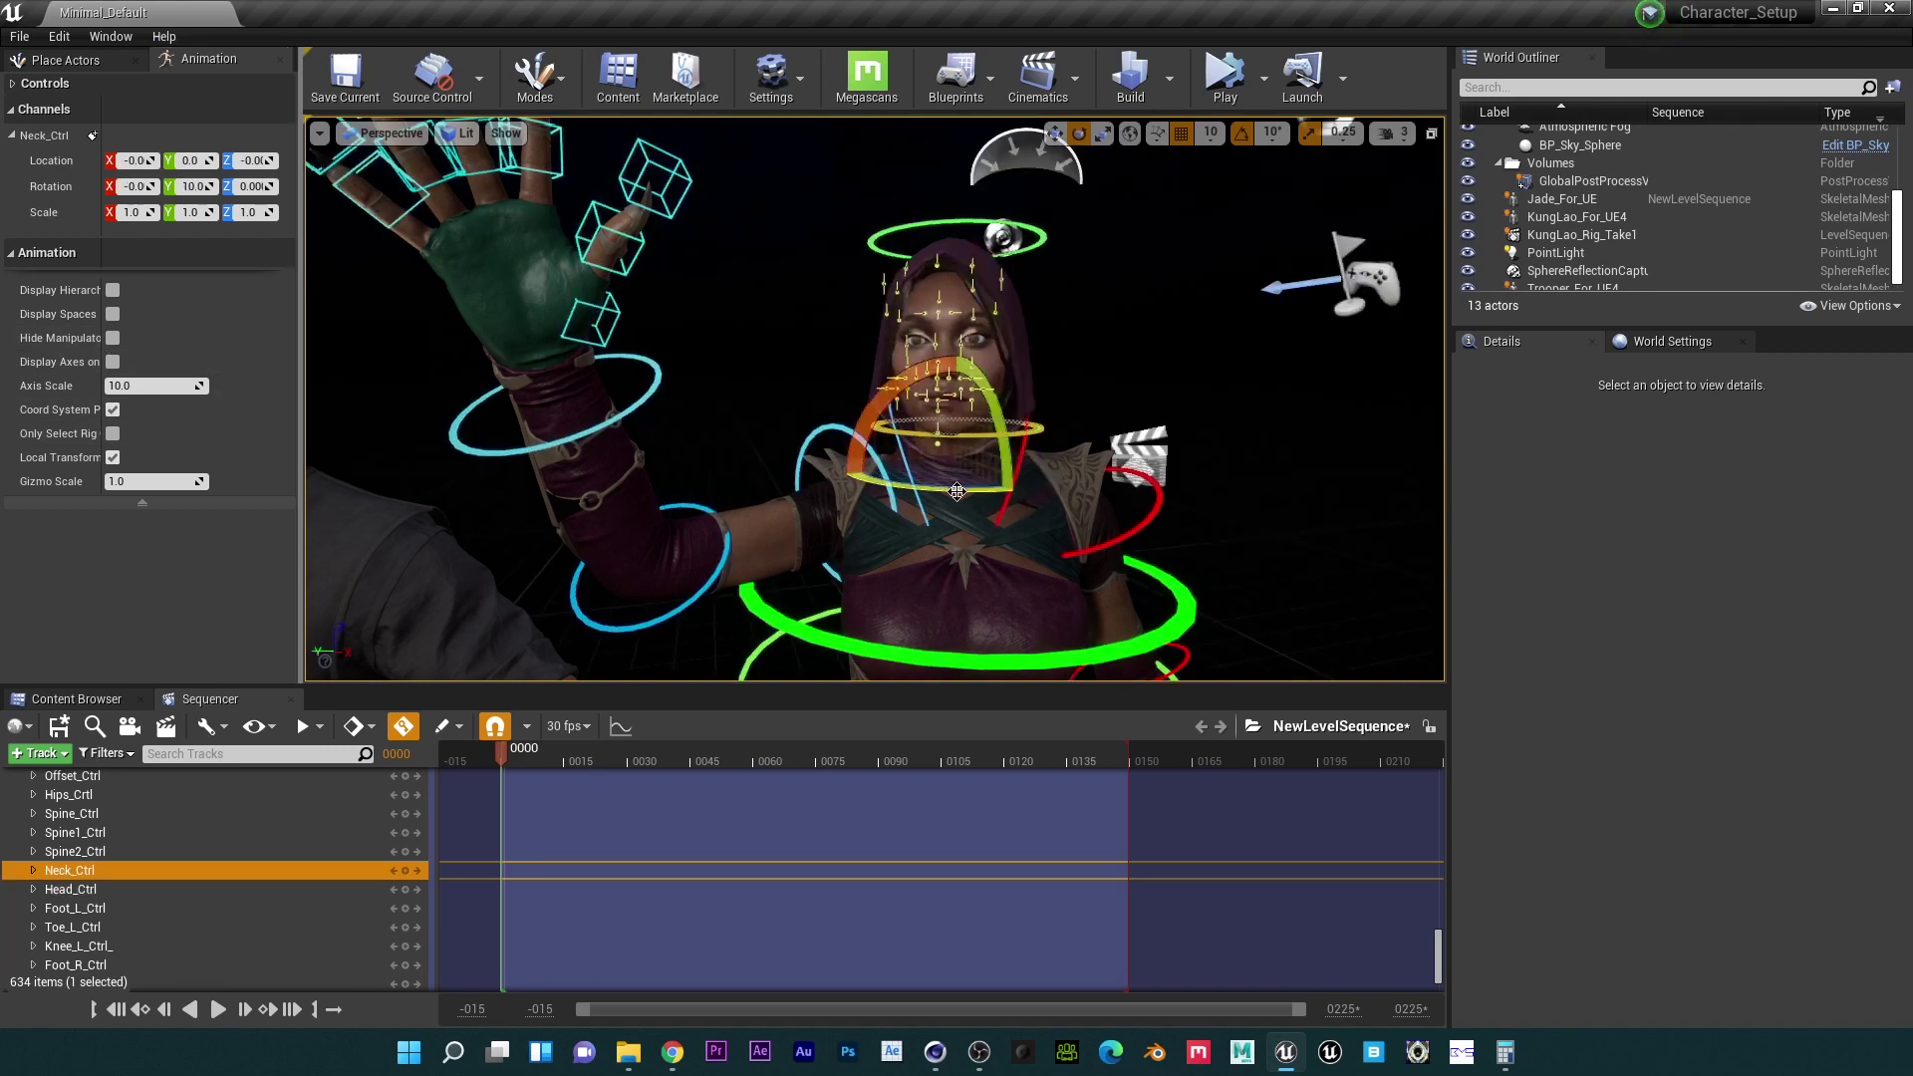
{"action": "left_click", "coordinate": [1002, 223]}
{"action": "mouse_move", "coordinate": [961, 421]}
{"action": "left_mouse_down"}
{"action": "mouse_move", "coordinate": [983, 421]}
{"action": "mouse_move", "coordinate": [961, 422]}
{"action": "left_mouse_up"}
Step: Hide the viewport helpers and the rig manipulators to view Jade's finished waving pose
{"action": "key", "text": "g"}
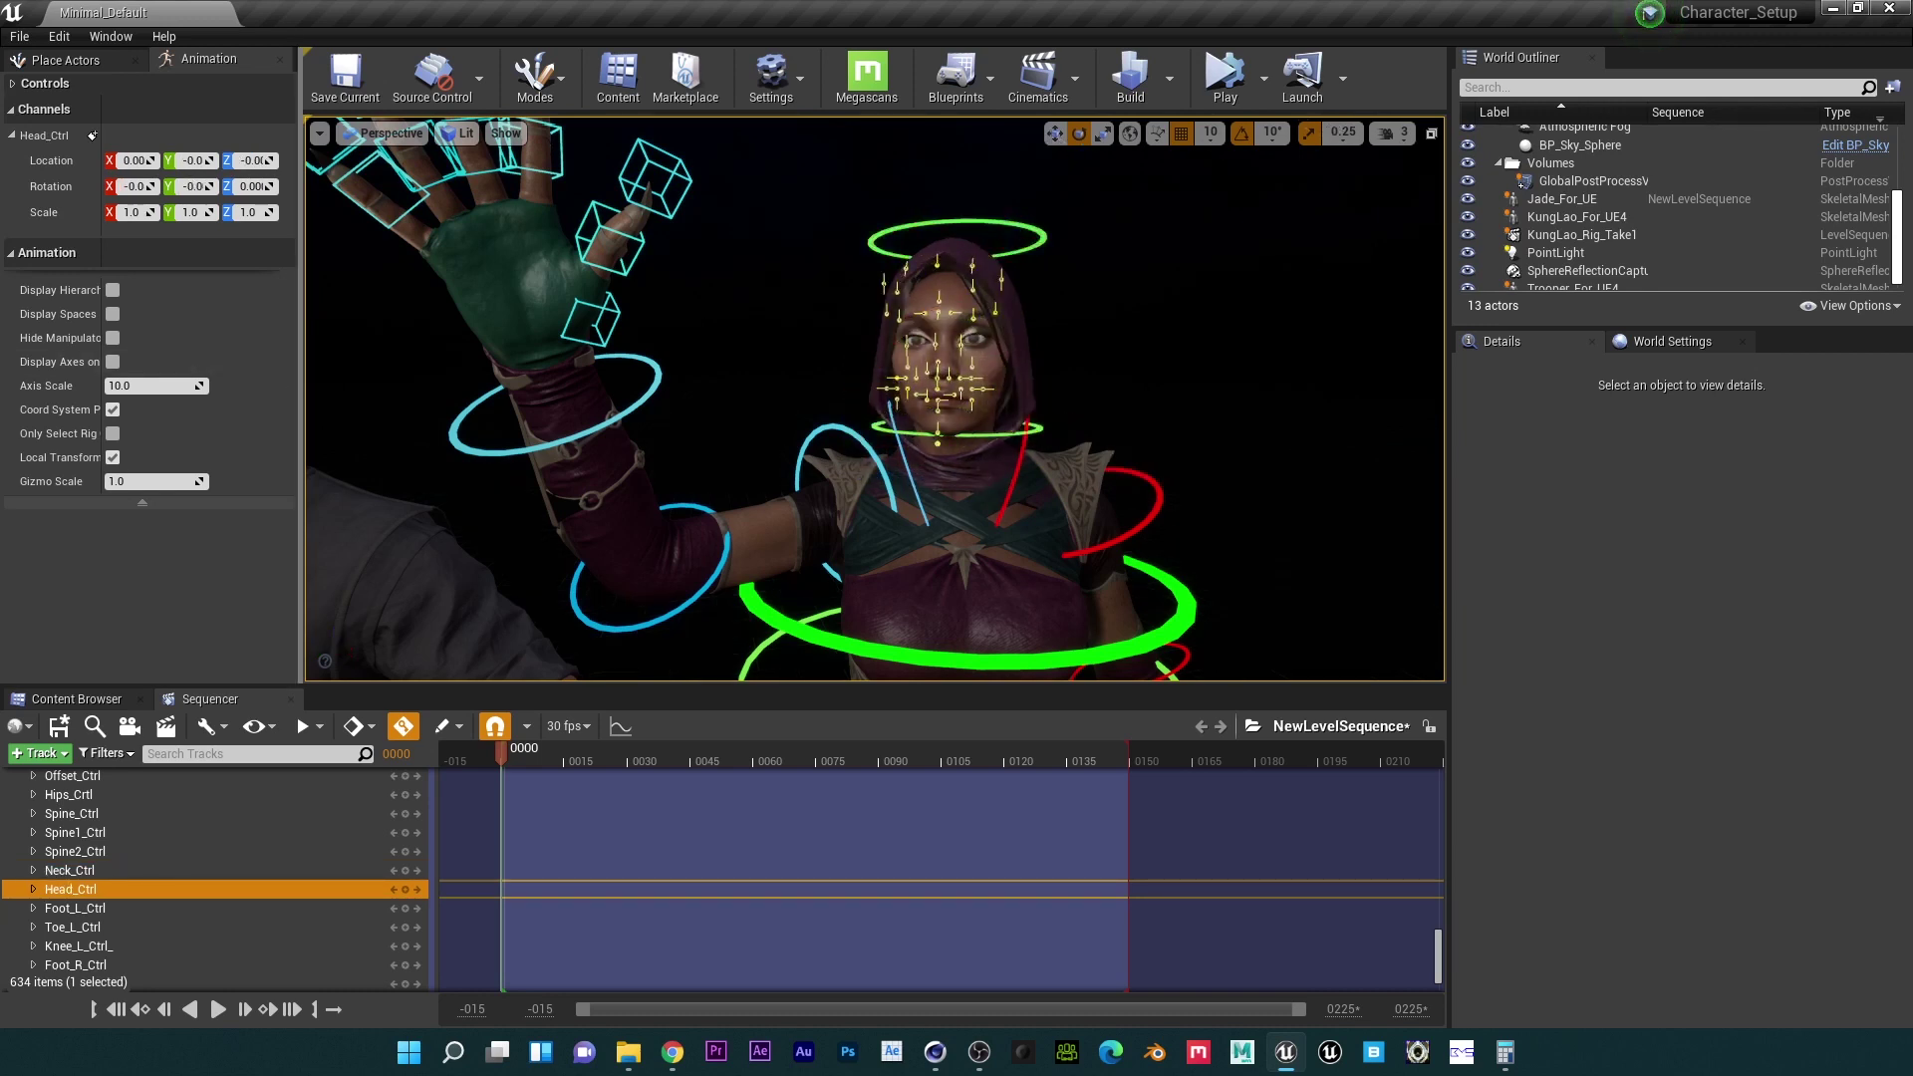
{"action": "left_click", "coordinate": [113, 338]}
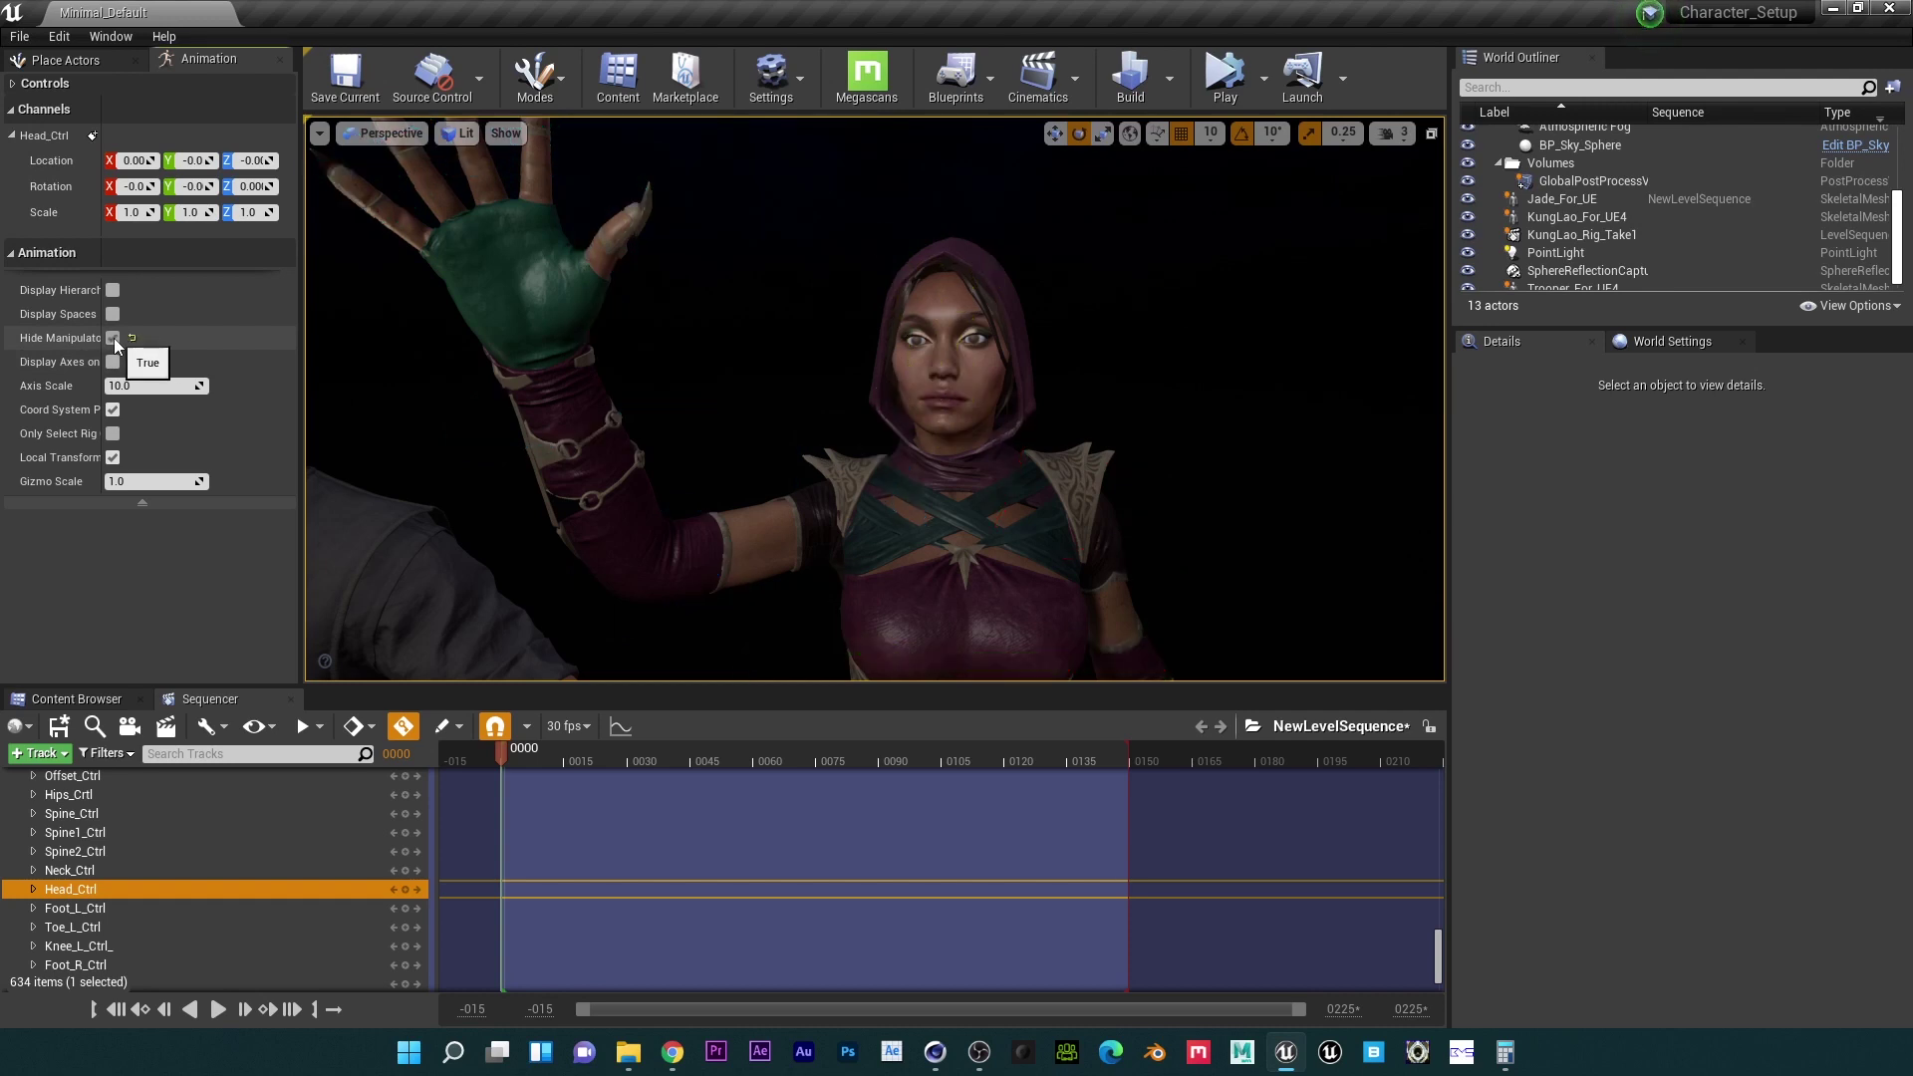
{"action": "left_click_drag", "start_coordinate": [933, 481], "coordinate": [1025, 448], "text": "alt"}
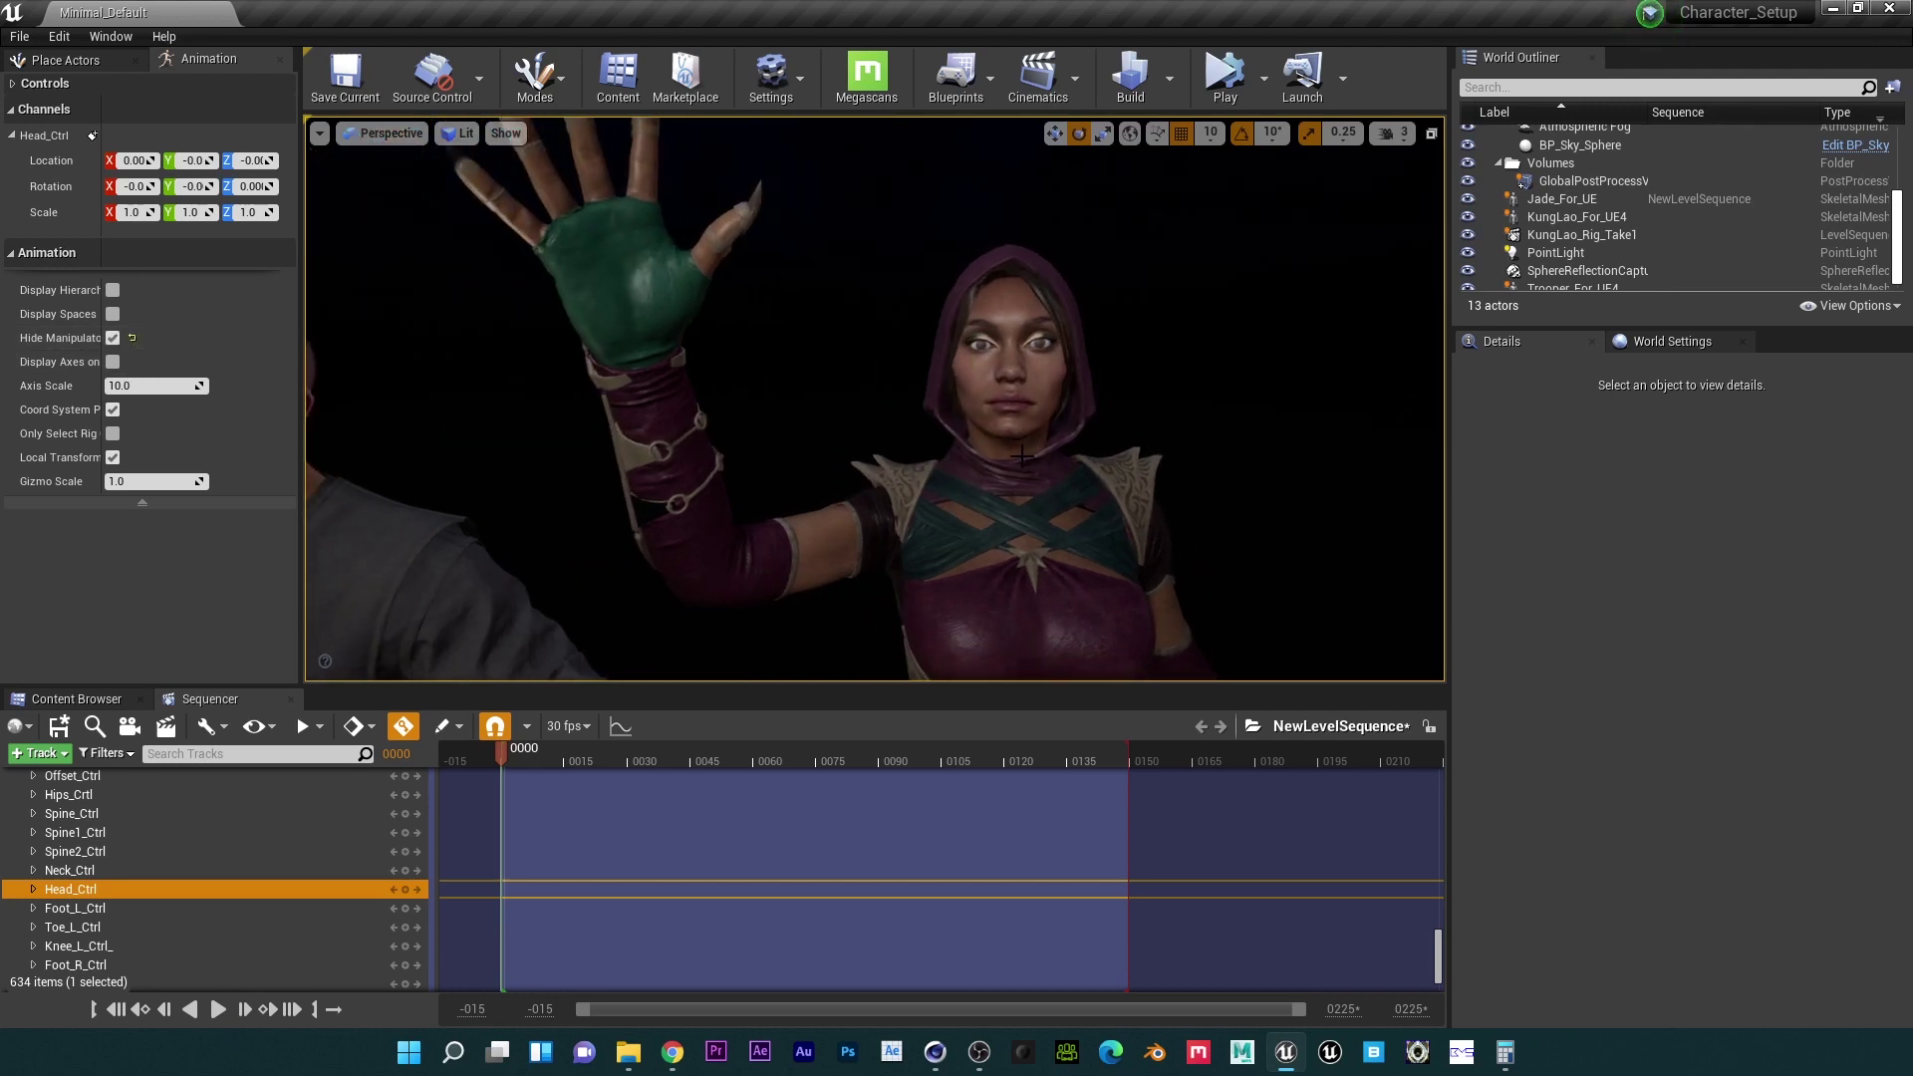